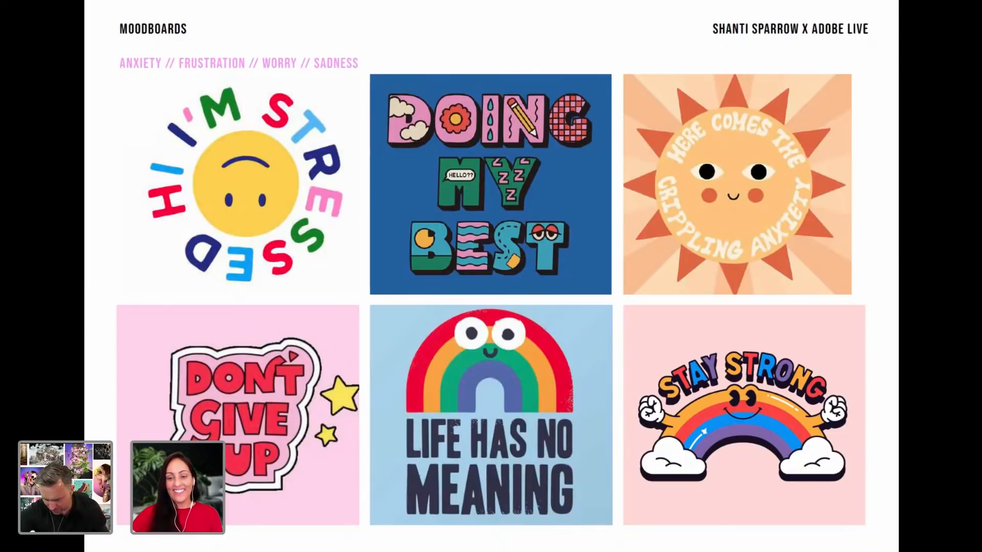
Advance the brief to its final page, leave full-screen presentation, and switch to Lesson Plan.ai in Illustrator
key(Right)
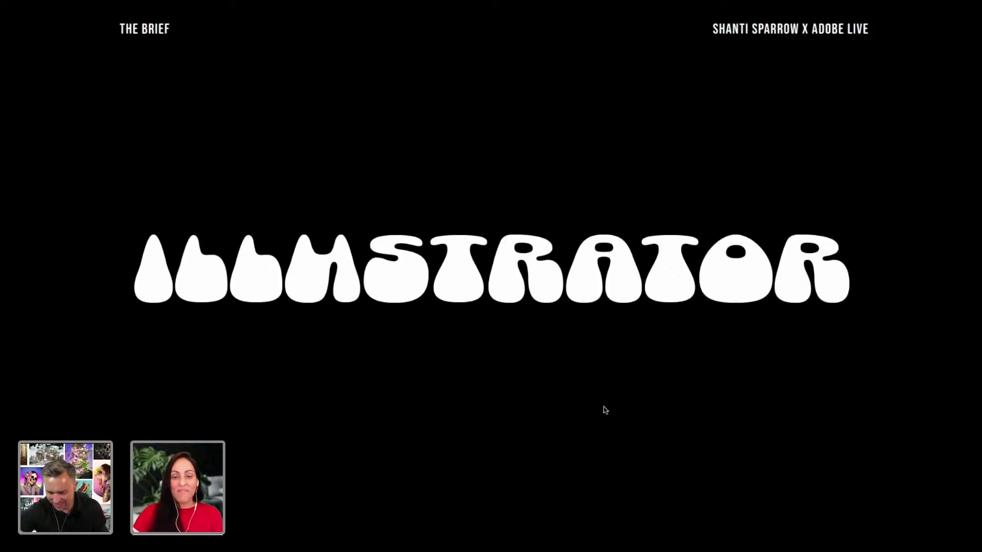
key(Escape)
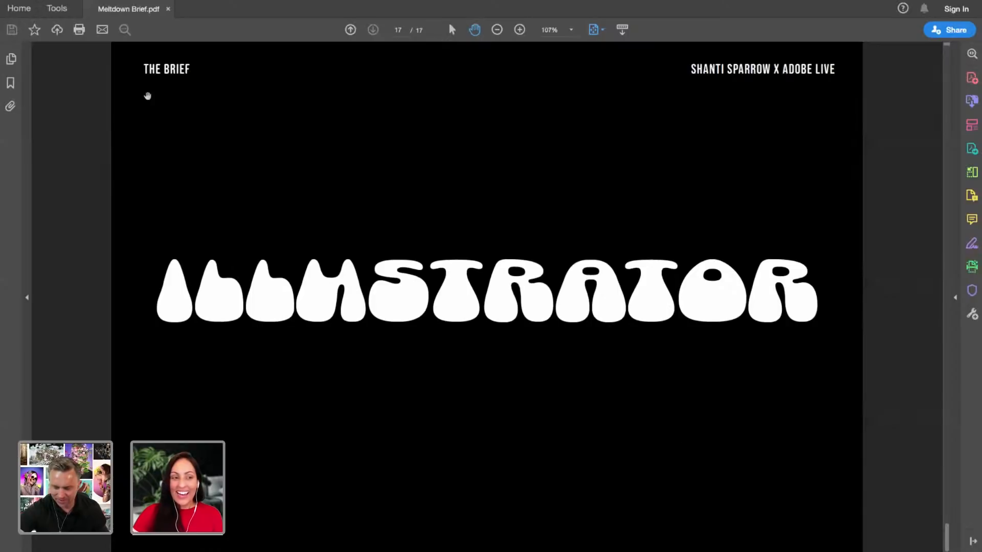
mouse_move(56, 1)
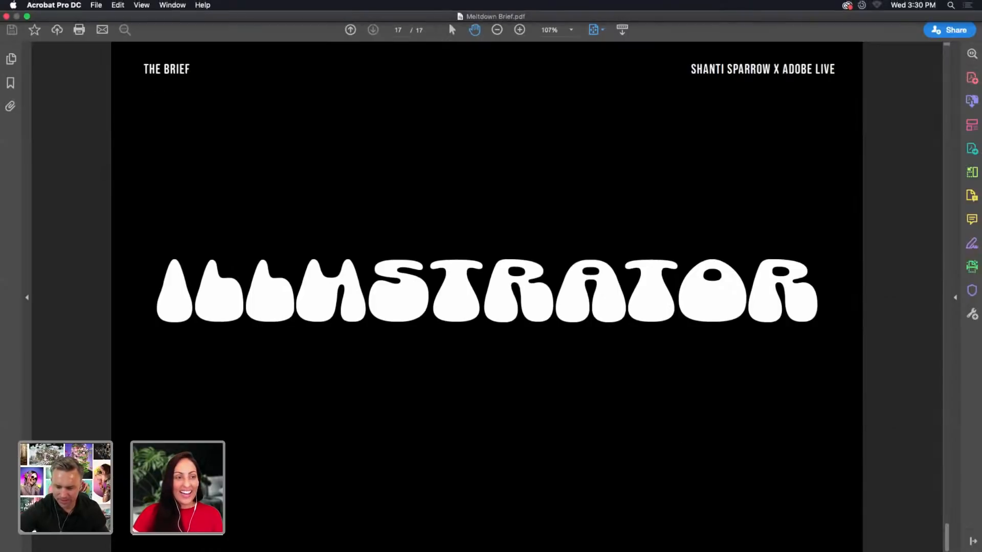
click(27, 17)
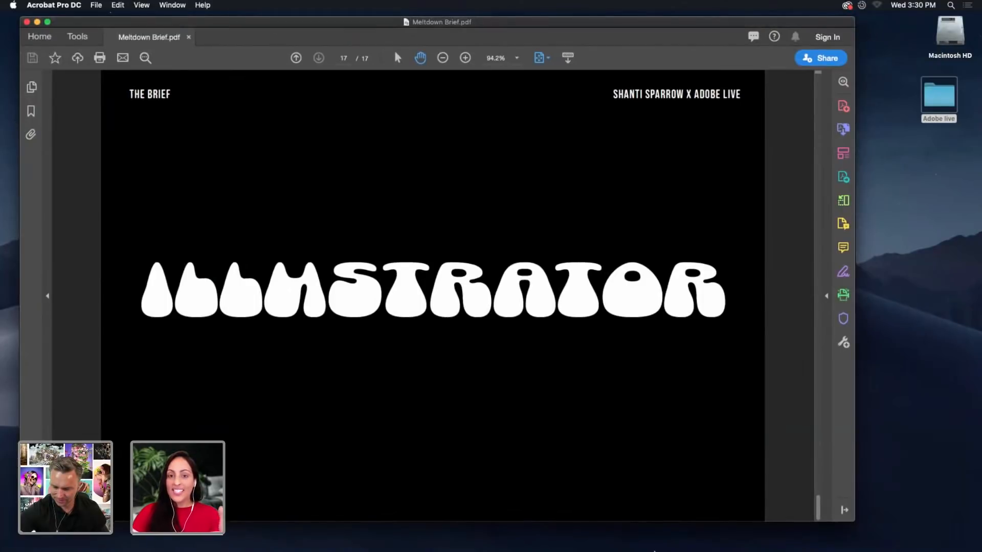
mouse_move(657, 550)
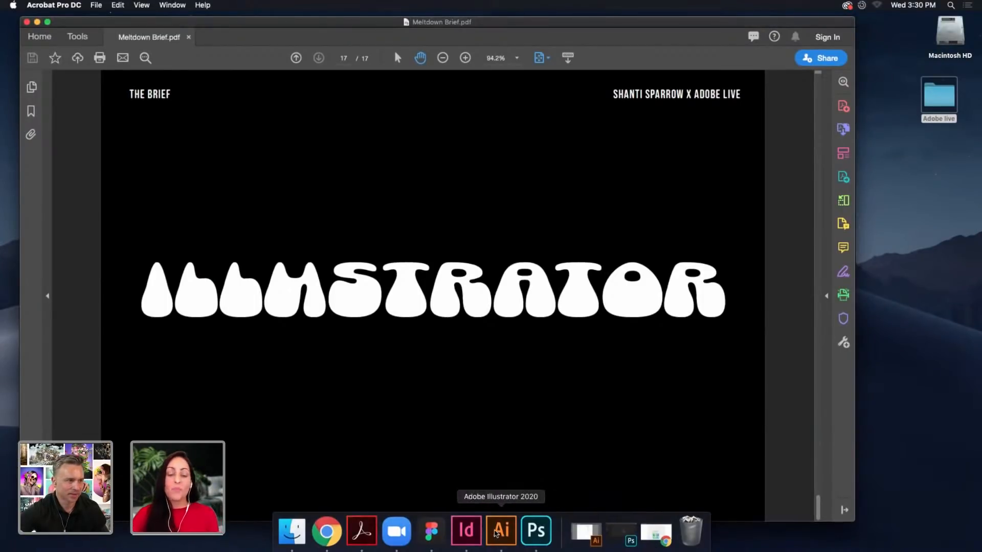
click(504, 537)
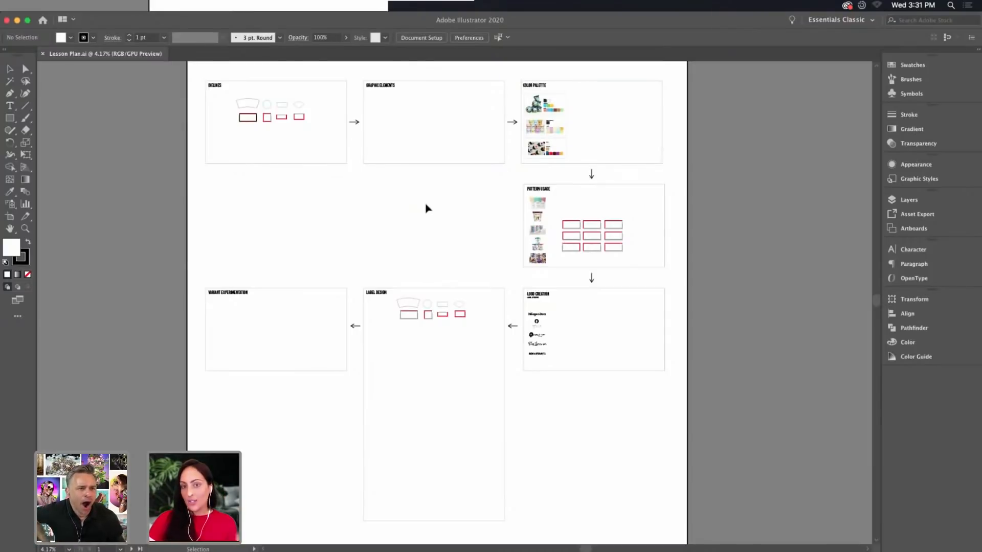
Examine the curved, circular, rectangular and fan-shaped label outlines in the lesson plan's Dielines section
key(super+equal)
key(super+equal)
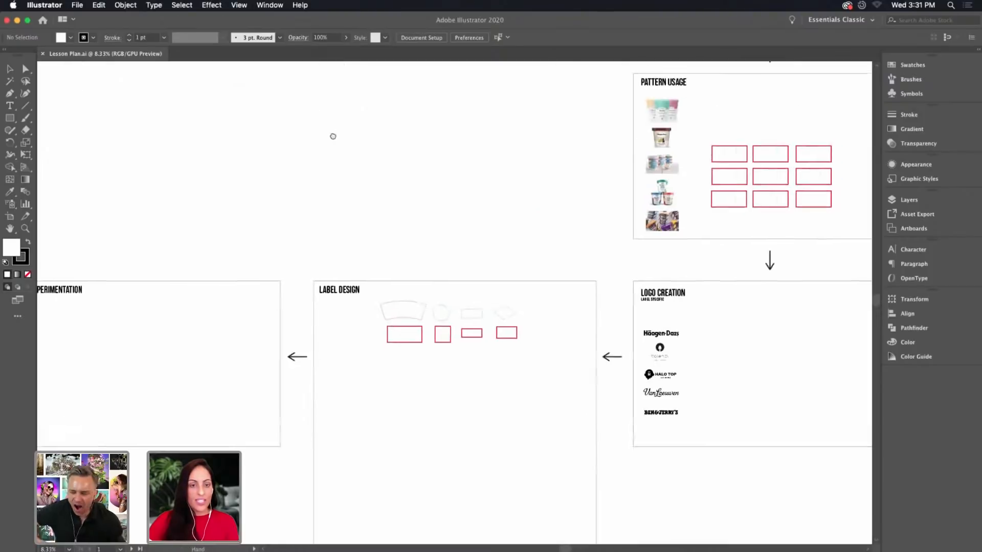
drag(333, 136, 476, 401)
drag(433, 174, 532, 219)
key(super+equal)
key(super+equal)
key(super+equal)
drag(330, 75, 623, 323)
key(super+equal)
key(super+equal)
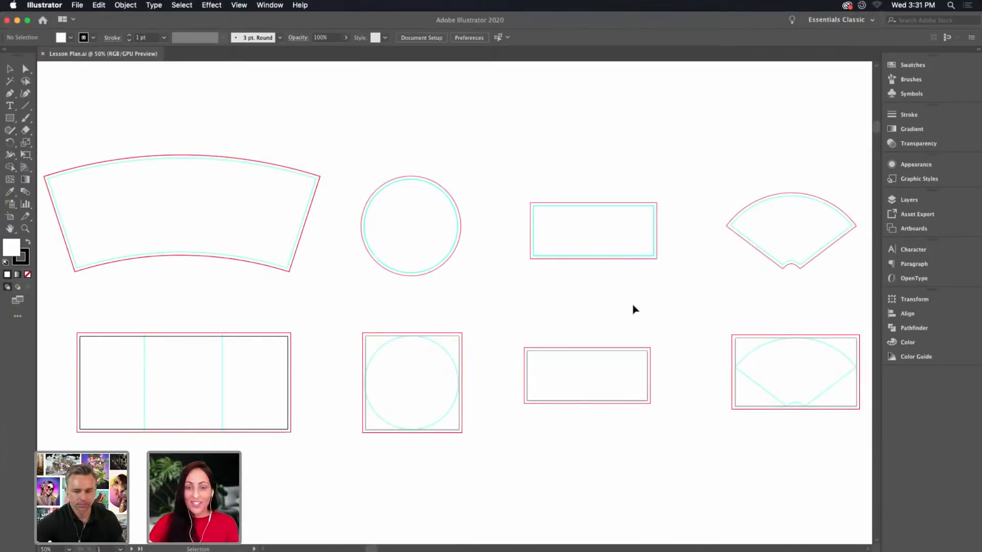
drag(748, 296, 748, 295)
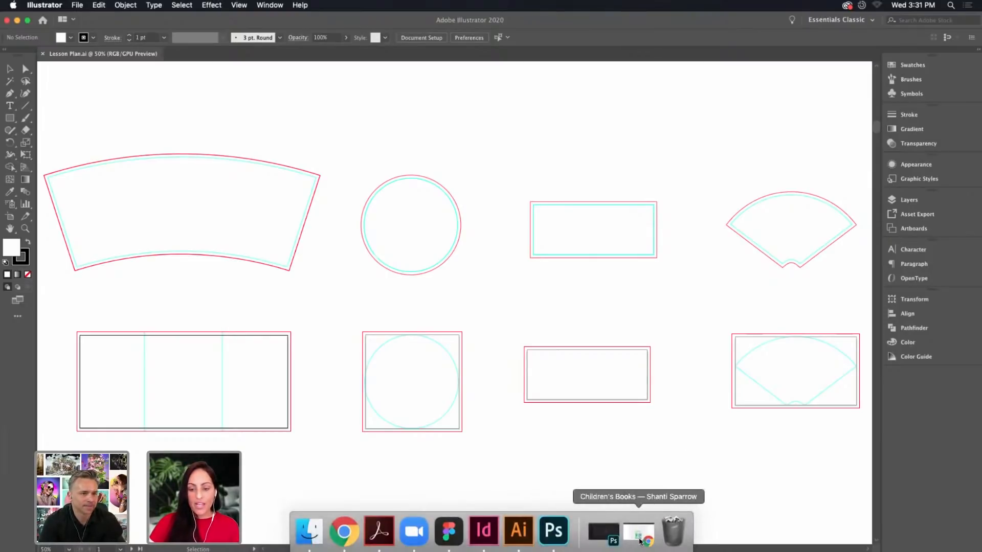
Switch to Chrome and run a Google image search for "dieline box" in a new tab
click(638, 543)
key(super+t)
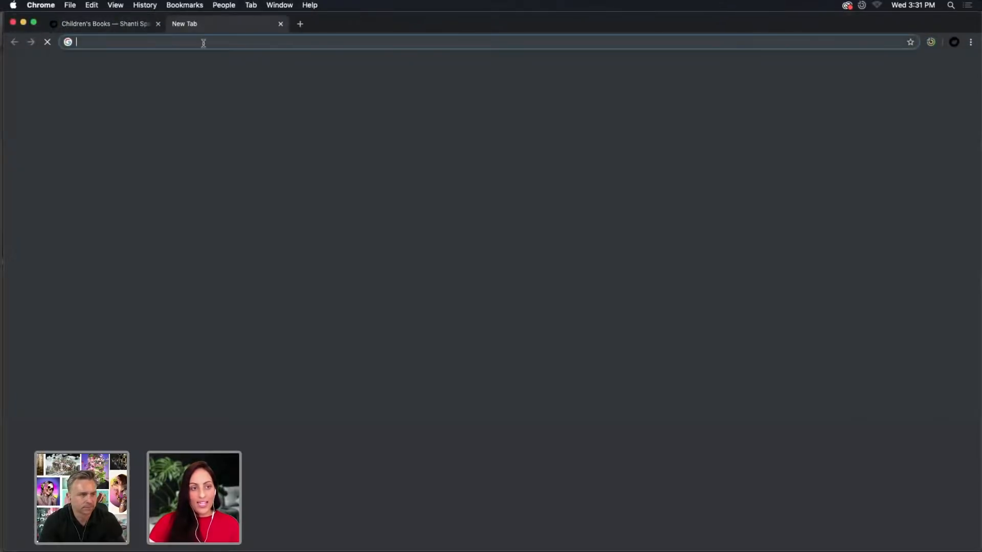
text(dieline)
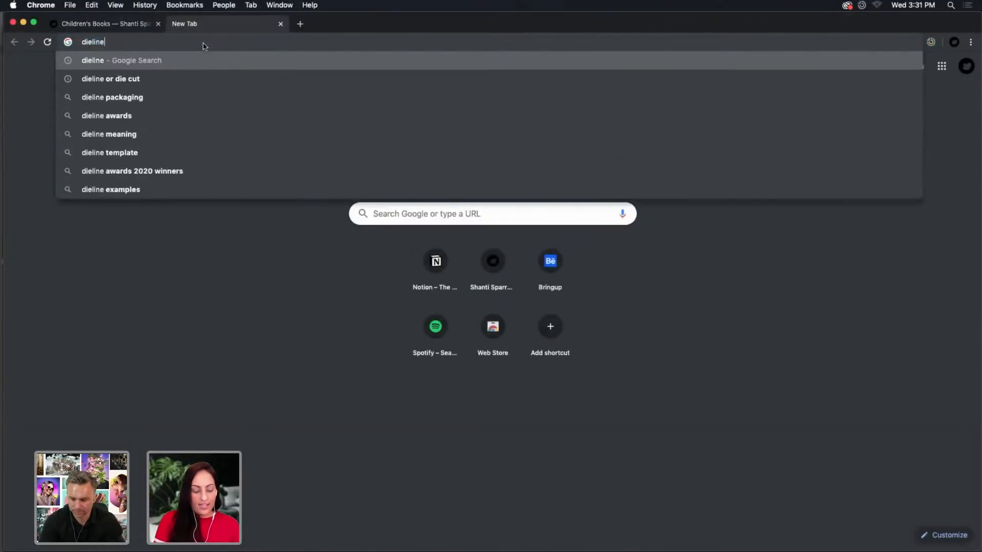
text( box)
key(Return)
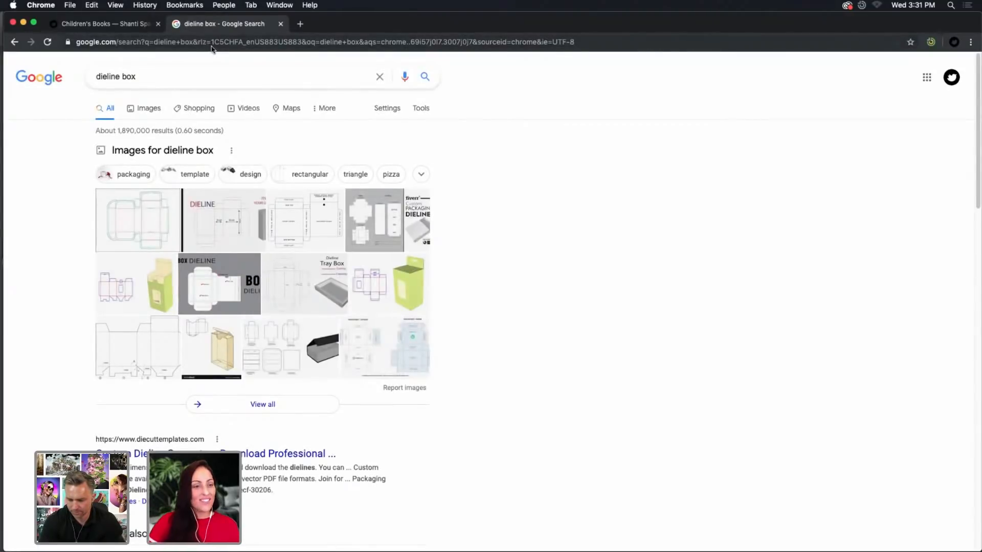
click(136, 107)
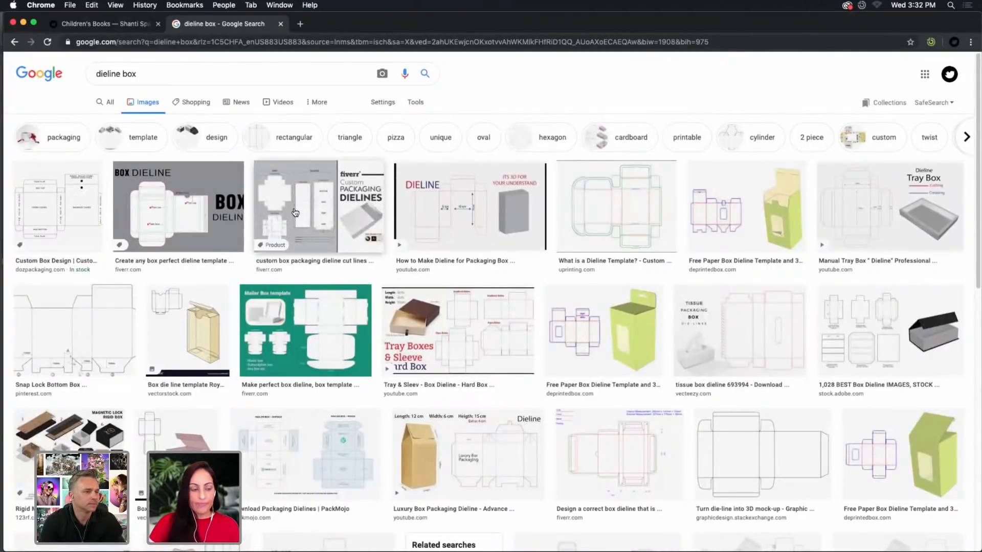
Preview several dieline examples, including the snap lock bottom box, UPrinting template, tissue boxes and manual tray box
click(74, 330)
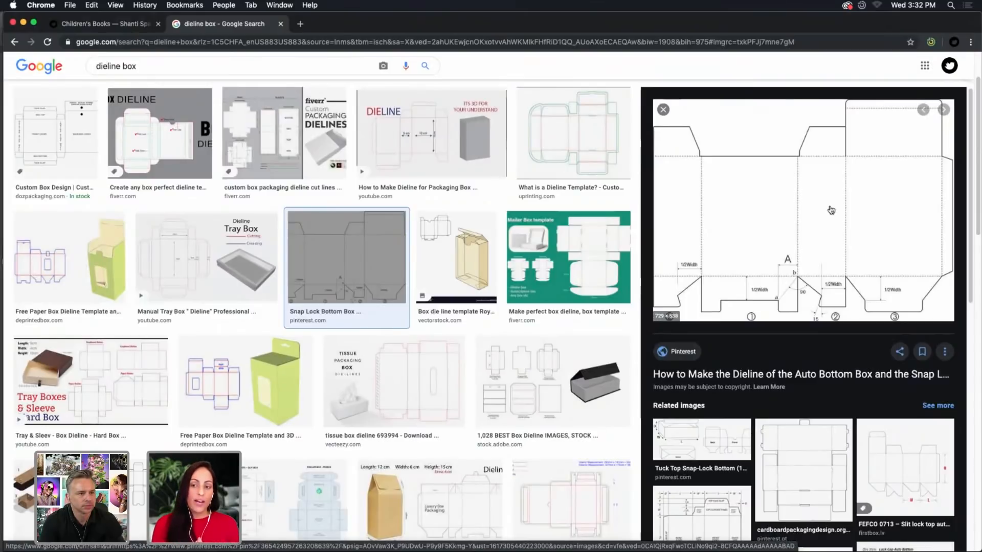
click(606, 152)
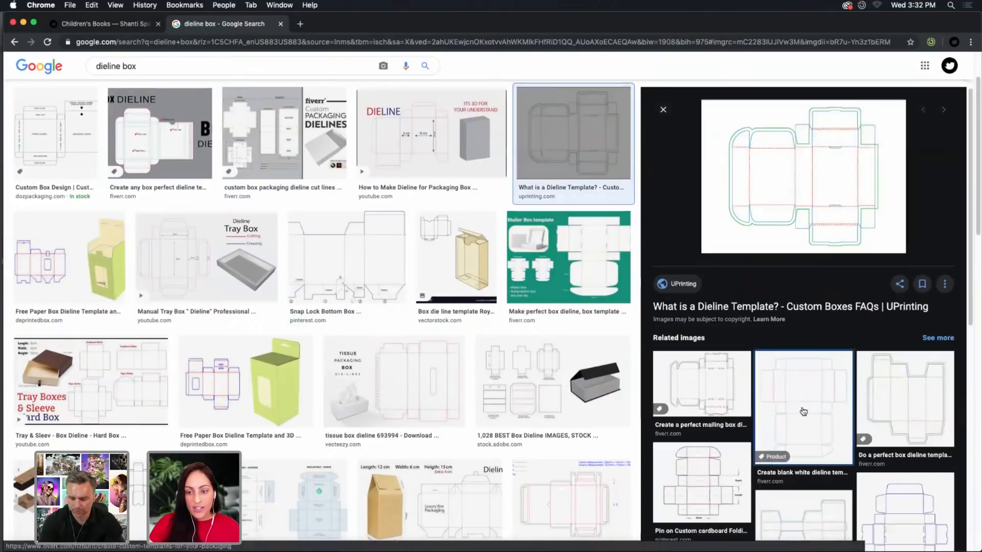
click(803, 411)
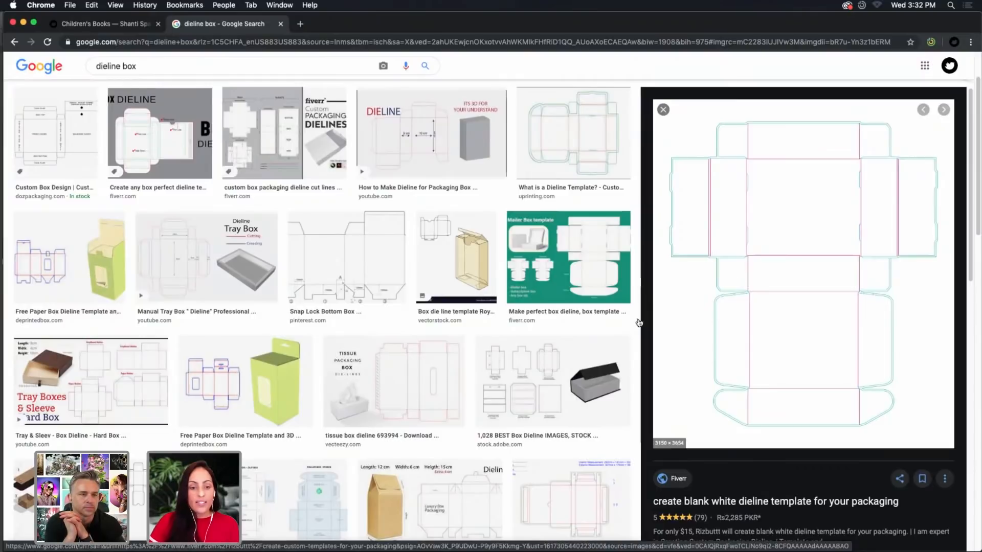
click(433, 386)
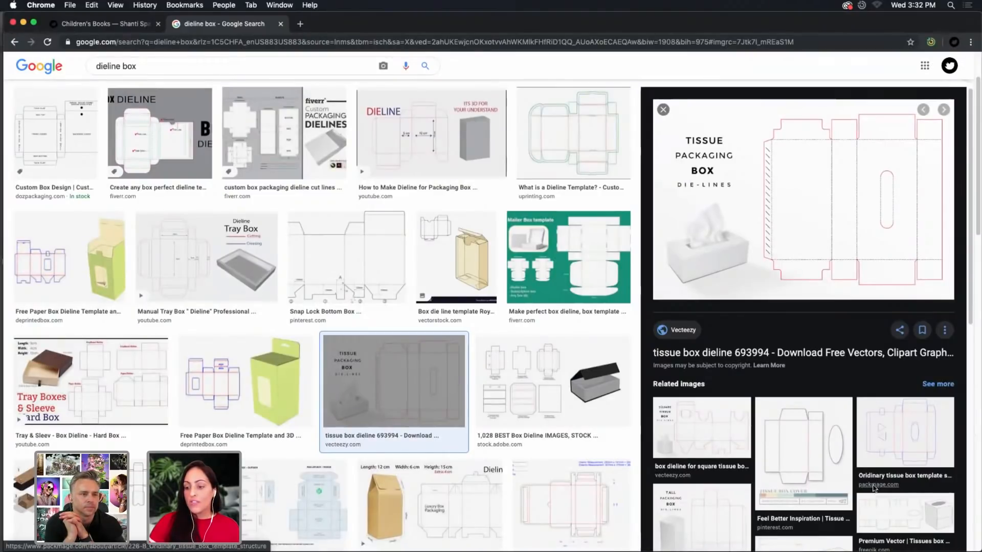
click(890, 514)
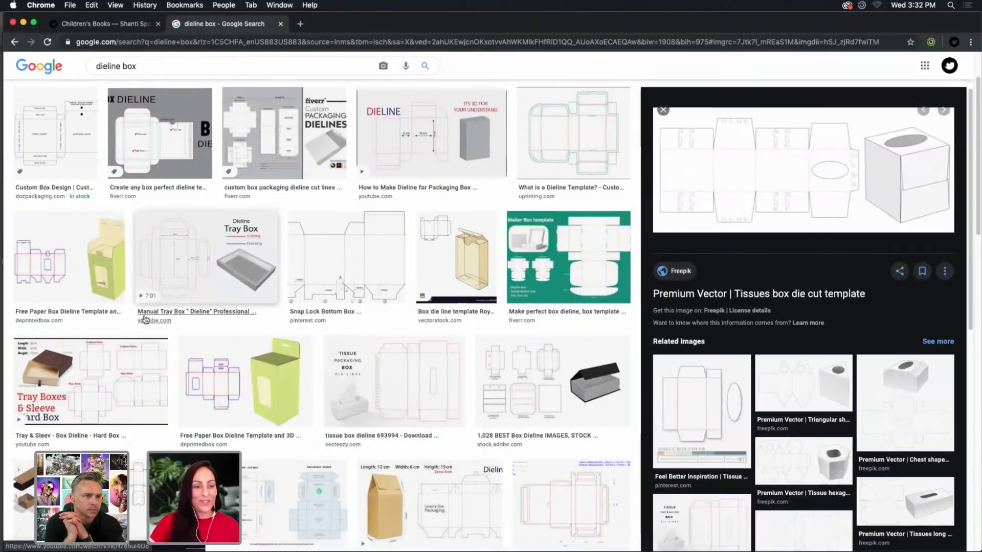
click(205, 255)
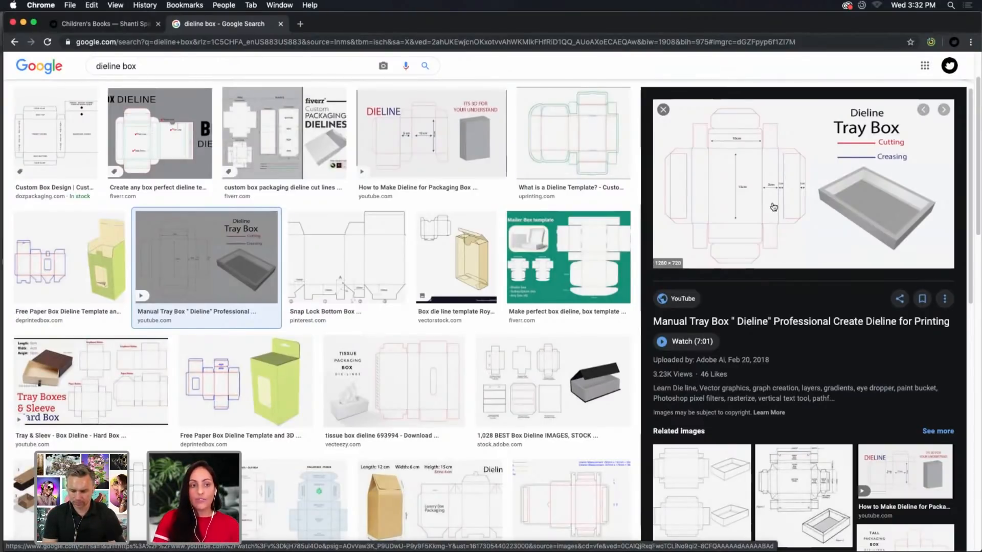
Search Google in another new tab for "die cut knife" and show the image results
click(300, 23)
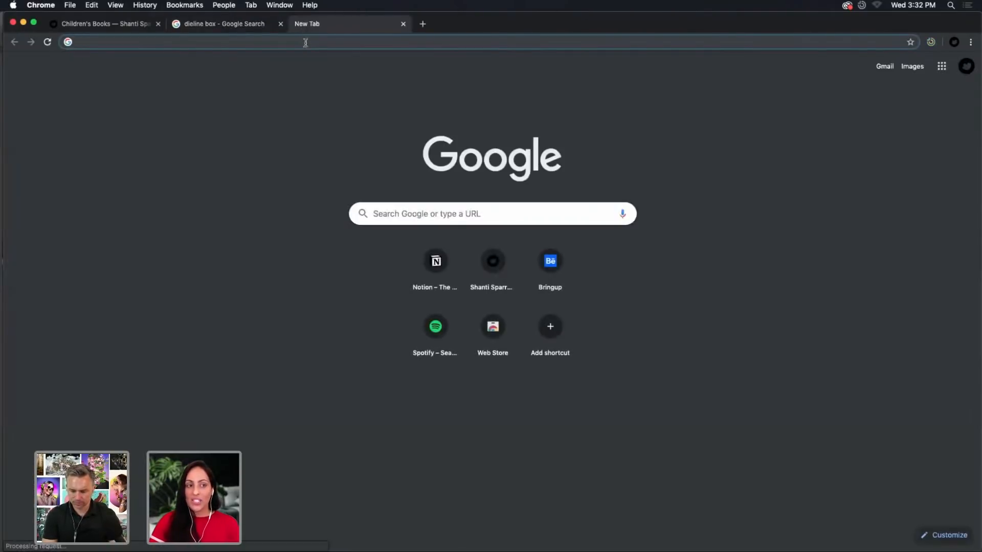
text(di)
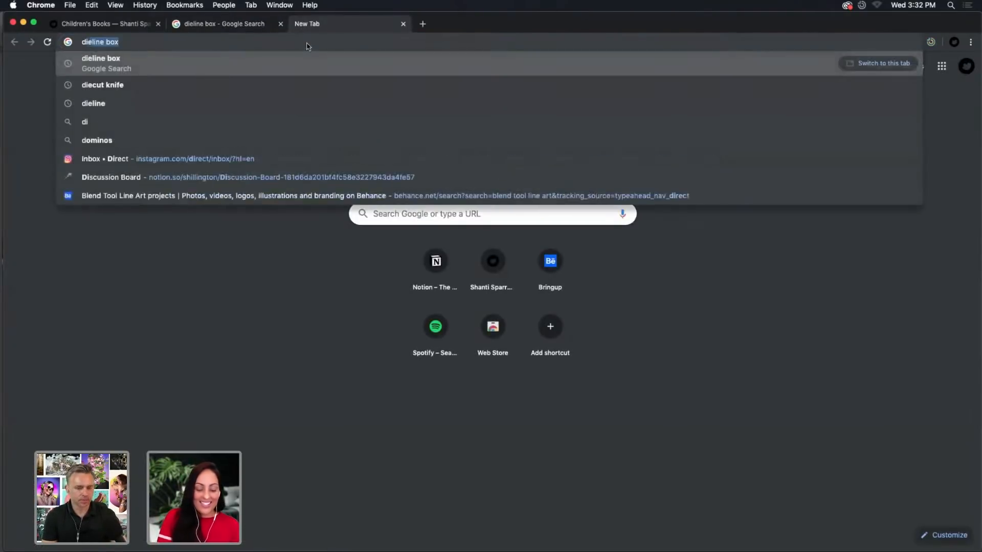
text(e cut knife)
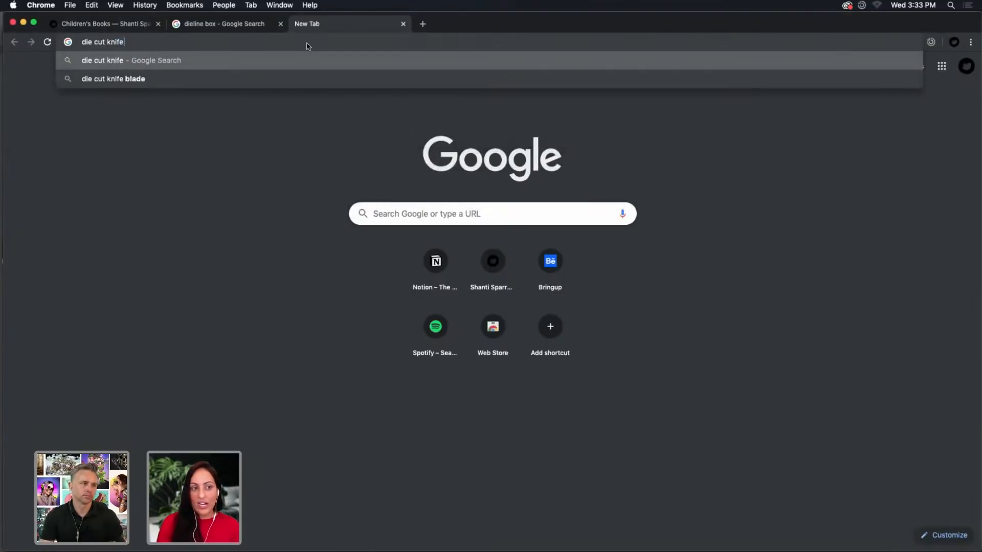
key(Return)
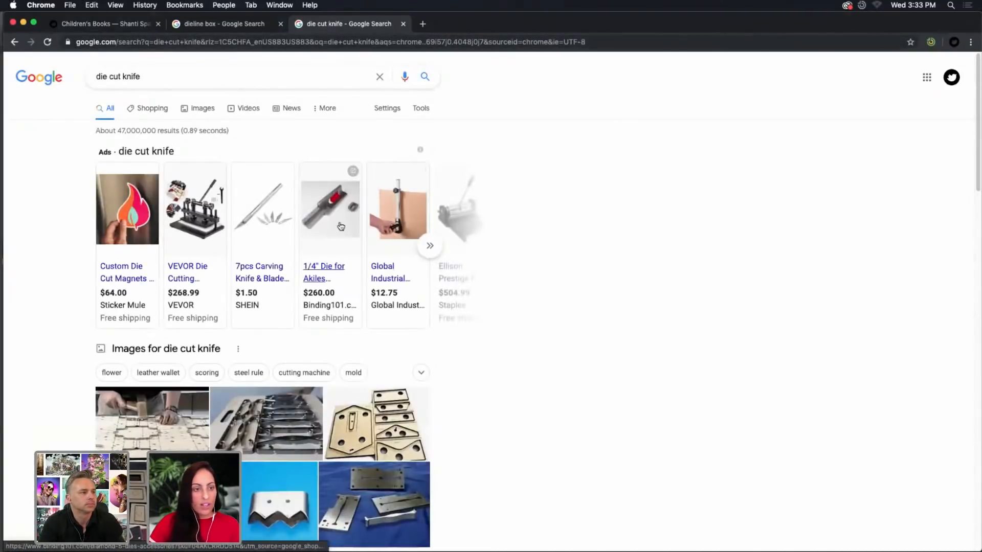
click(164, 429)
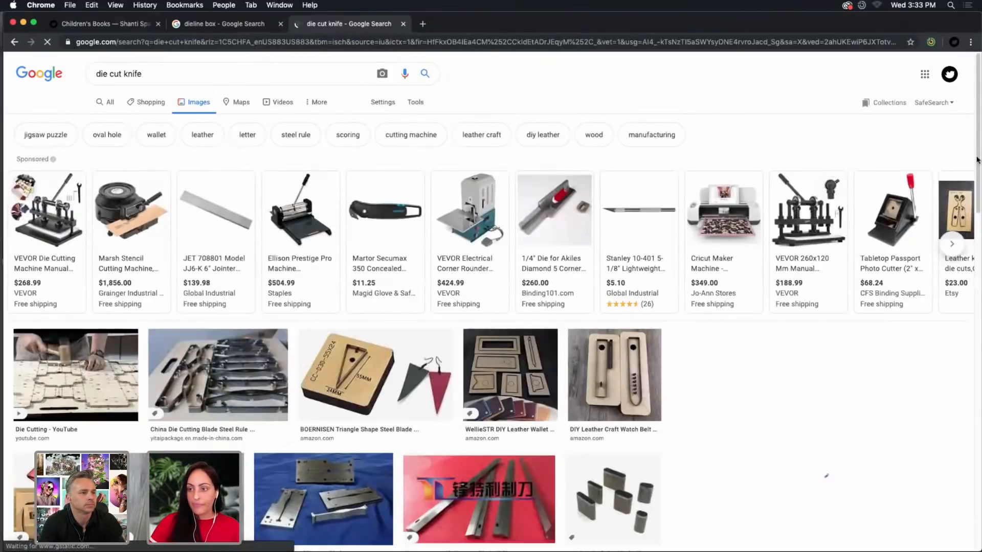
Preview the Die Cutting video image and the related NSF A3Pro die cutting and scoring boxes image
click(76, 375)
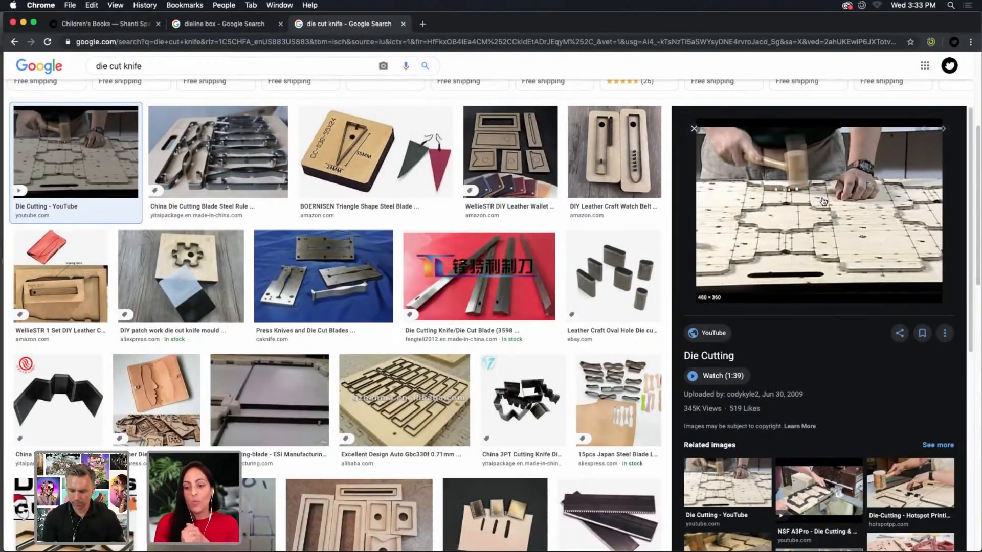
click(816, 492)
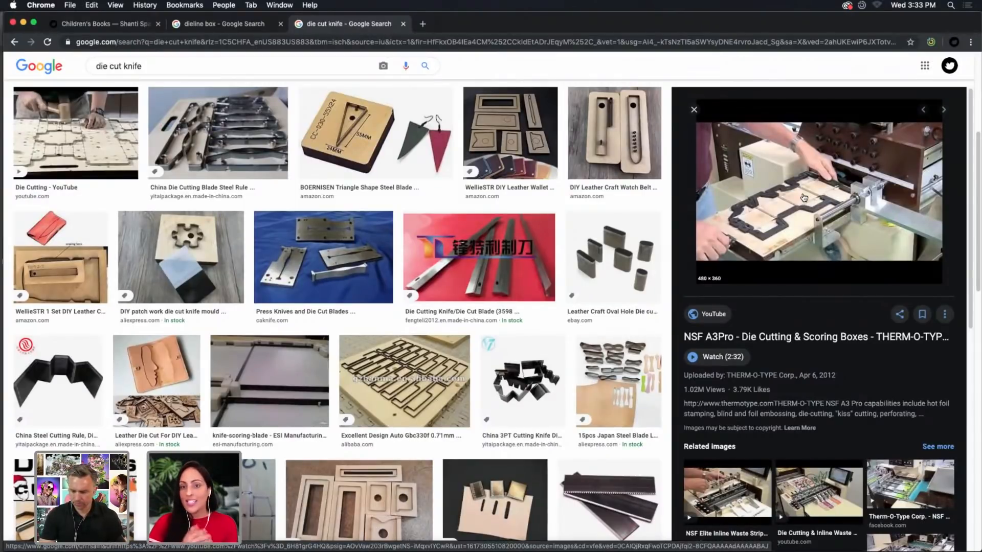
mouse_move(968, 215)
mouse_down()
mouse_move(970, 248)
mouse_move(967, 214)
mouse_up()
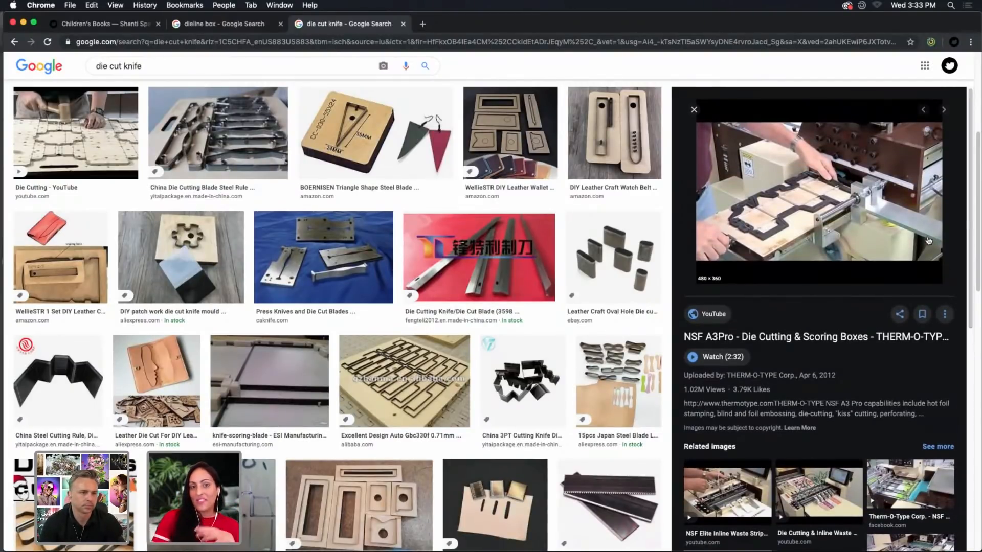
Return to the dieline box results, minimize the browser window, and go back to the Illustrator lesson plan
click(227, 26)
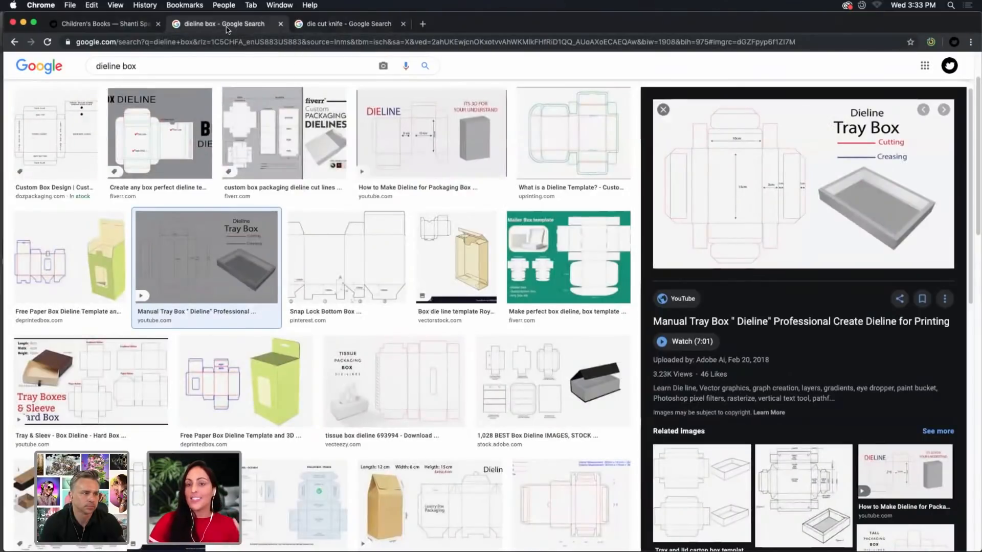
click(23, 24)
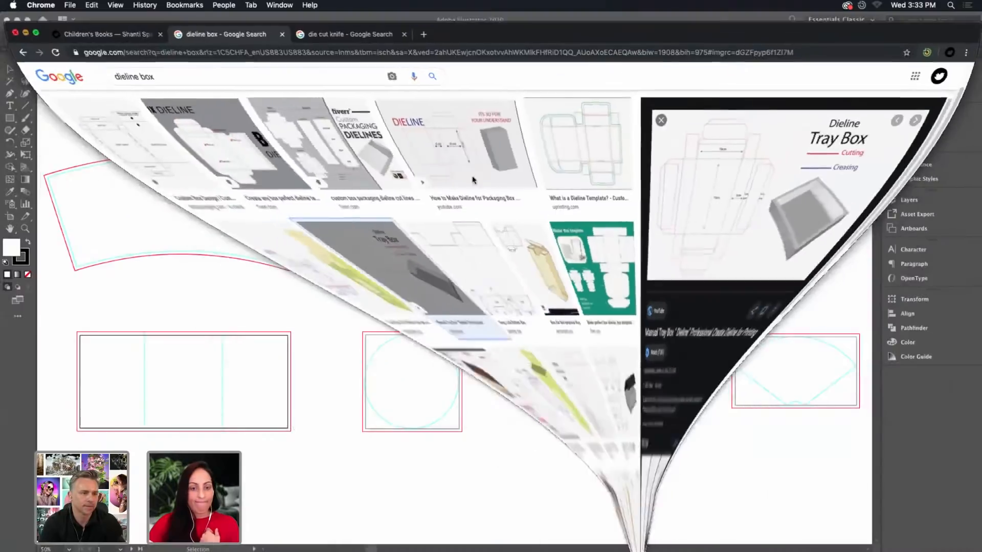
click(486, 169)
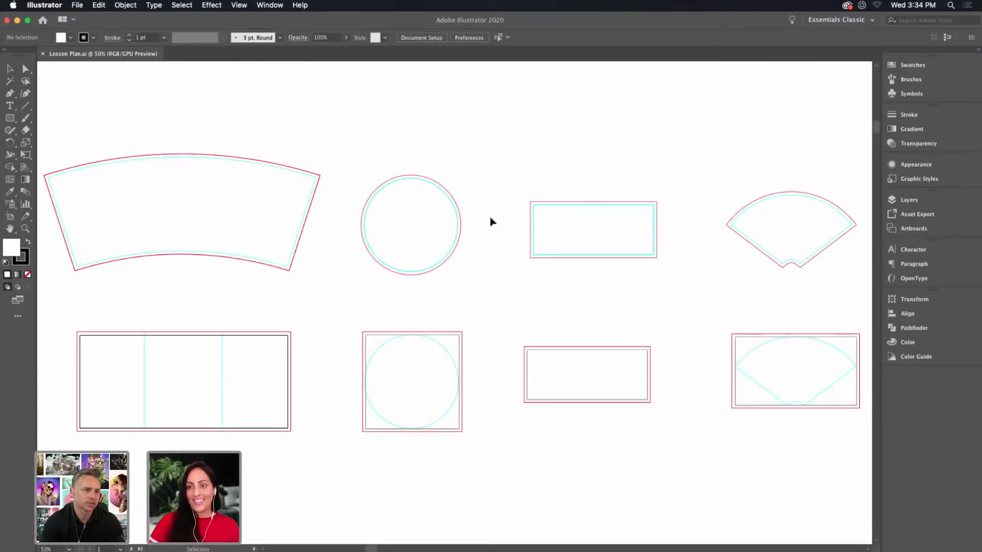
Examine the dieline templates, comparing the flat rectangular layouts with the curved tub label outline up close
scroll(490, 221, left, 3)
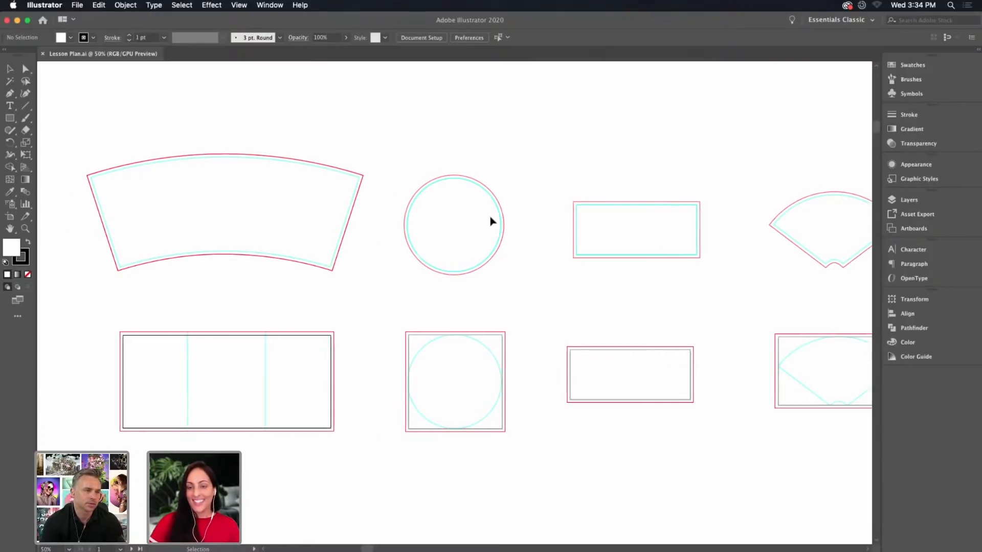
scroll(491, 220, left, 1)
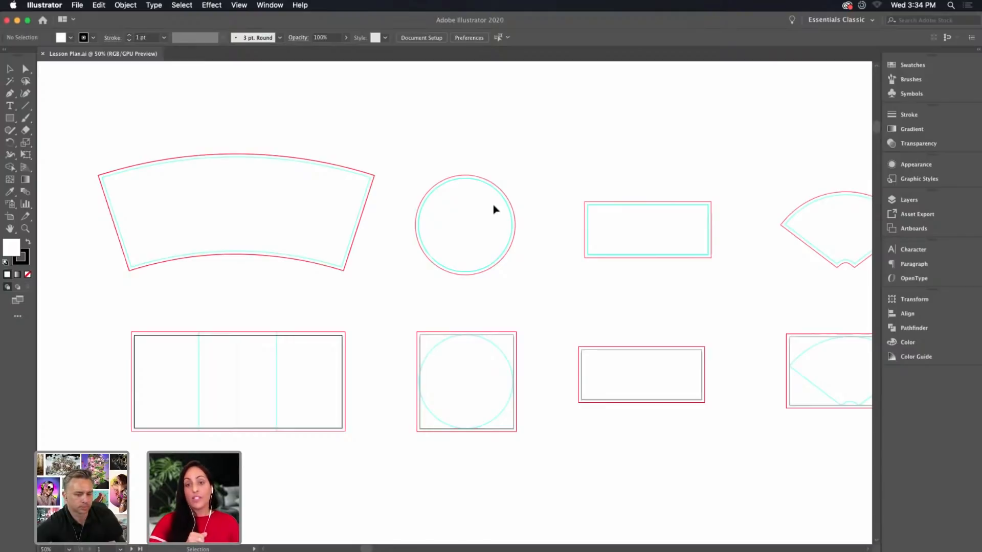
key(space)
drag(393, 209, 462, 186)
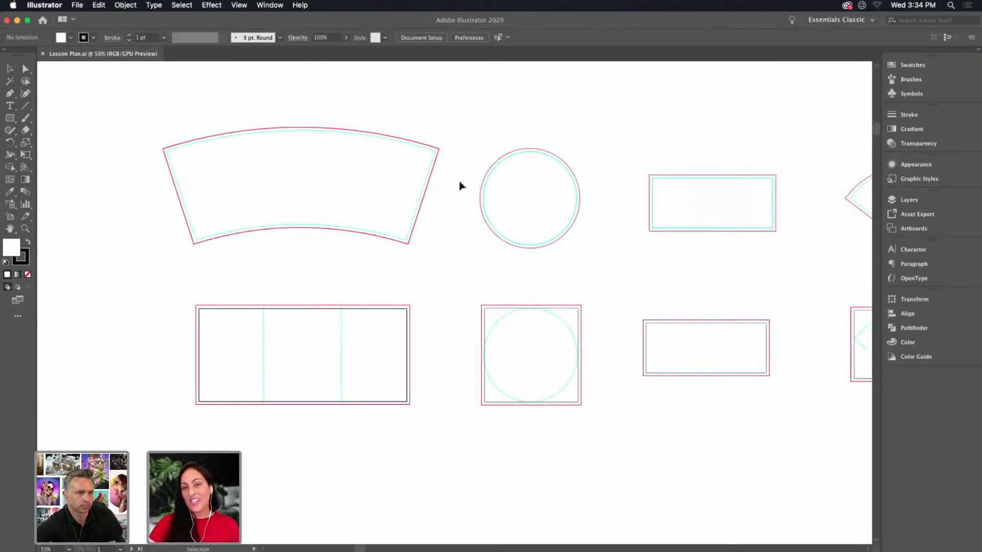
scroll(458, 179, down, 3)
scroll(458, 179, left, 3)
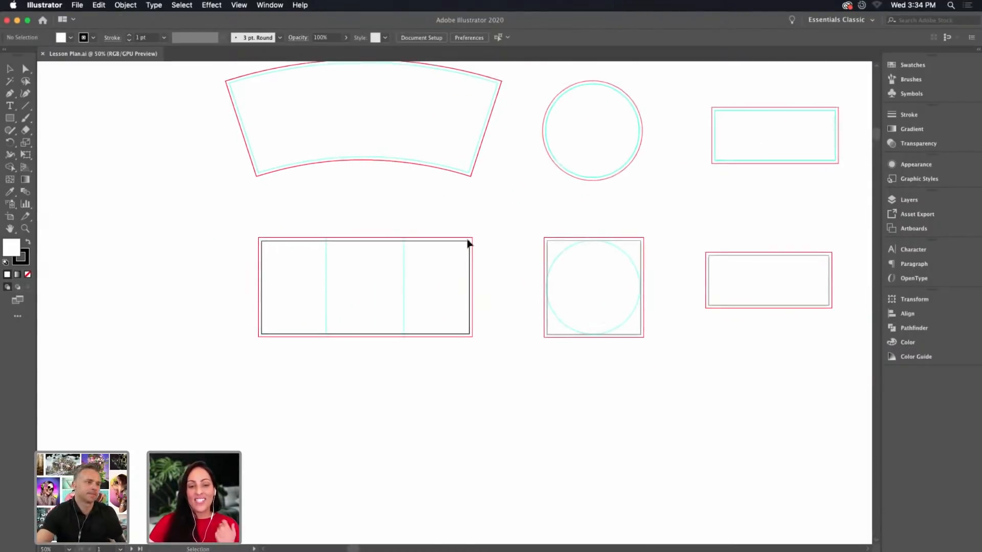
key(super+equal)
key(super+equal)
scroll(528, 152, up, 10)
scroll(528, 152, left, 3)
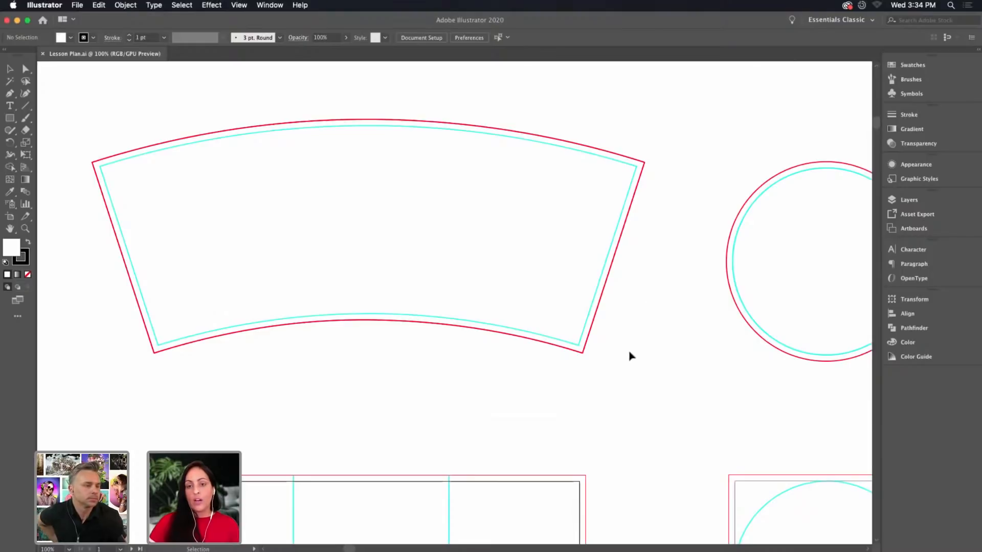
Isolate the curved tub label group and select its outer red outline to point out the cut edge
click(623, 157)
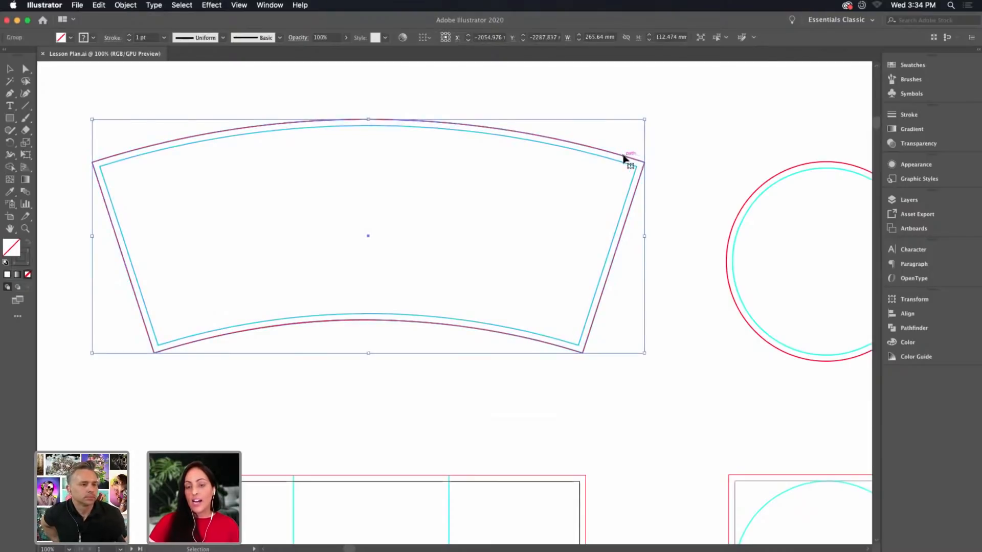
double_click(622, 158)
click(625, 158)
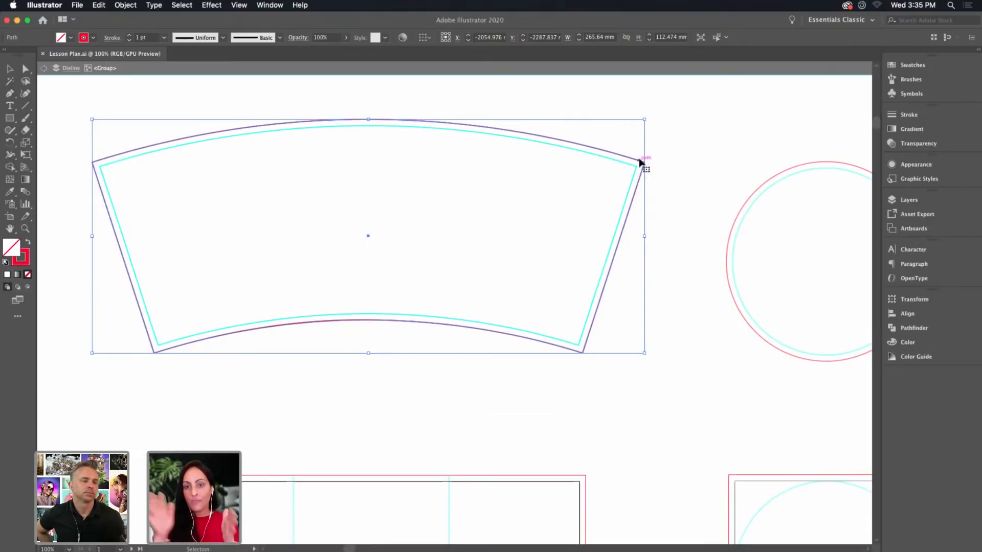
click(699, 158)
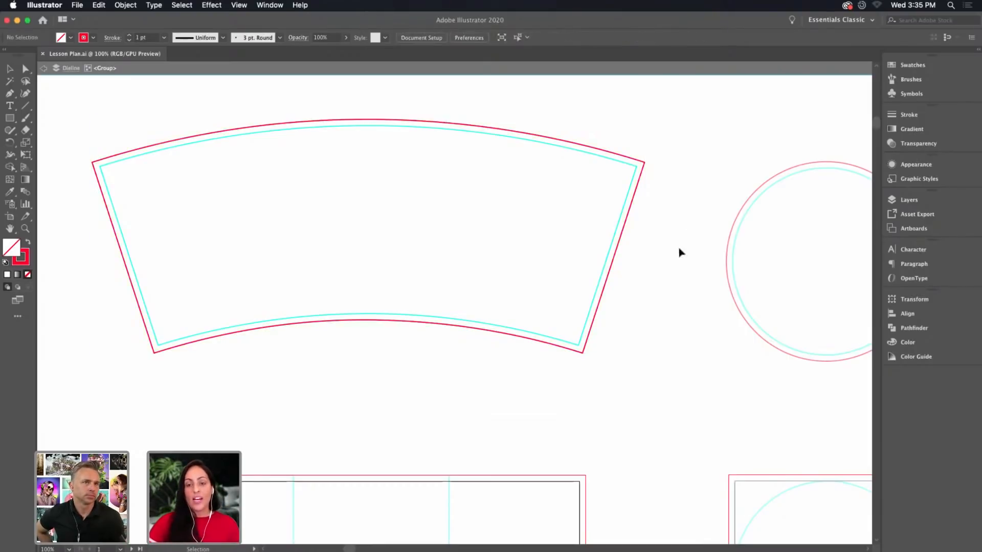
key(super+minus)
drag(632, 342, 587, 261)
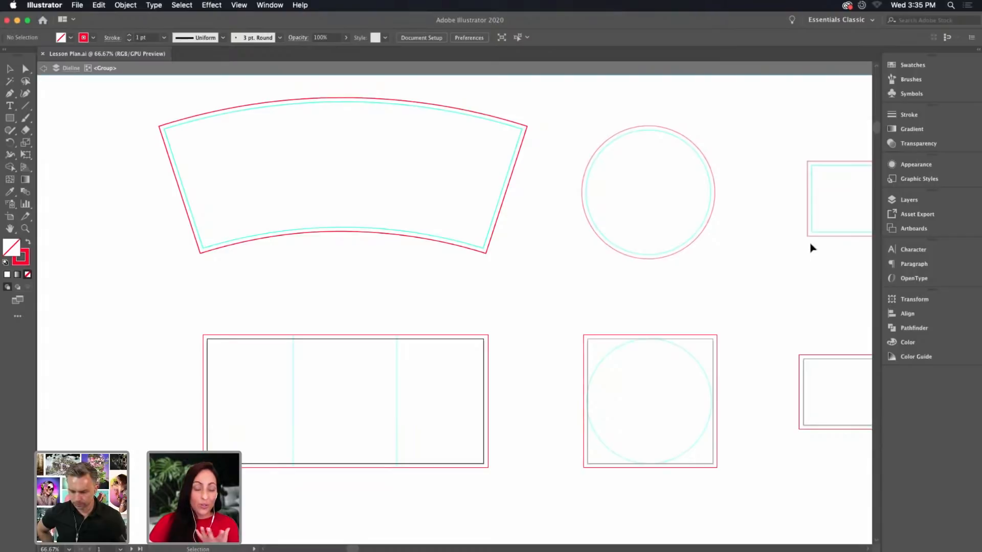
drag(791, 170, 764, 188)
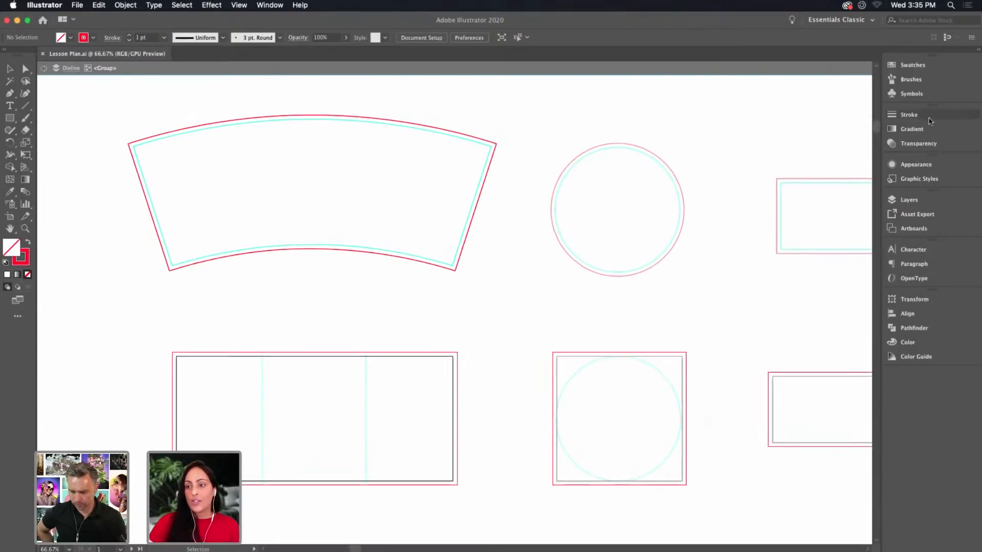
Open the layer list and exit isolation mode on the curved label group to show the document's layers
click(943, 201)
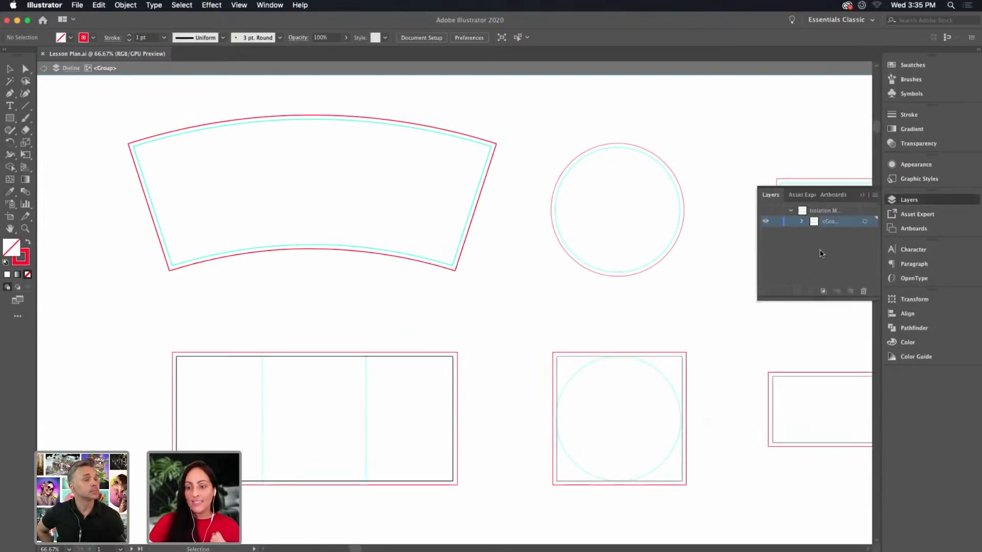
click(800, 221)
click(801, 220)
click(814, 259)
key(super+minus)
key(super+minus)
key(super+minus)
key(super+minus)
key(super+minus)
key(super+minus)
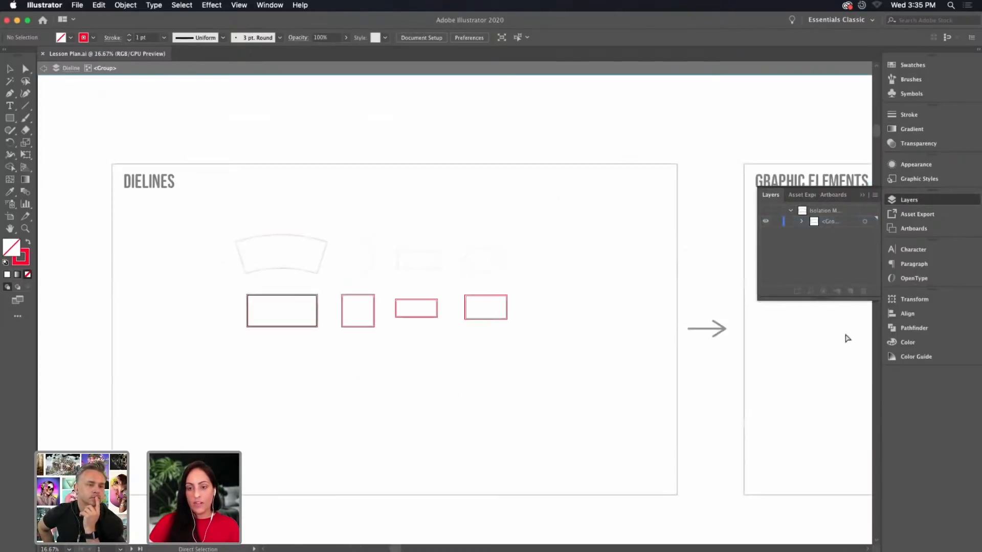
drag(618, 225, 654, 248)
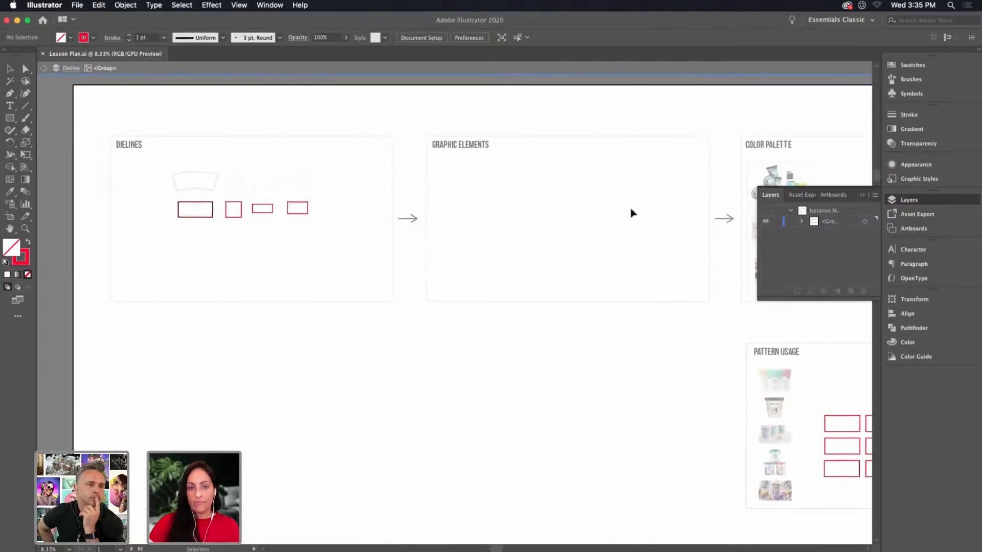
double_click(624, 100)
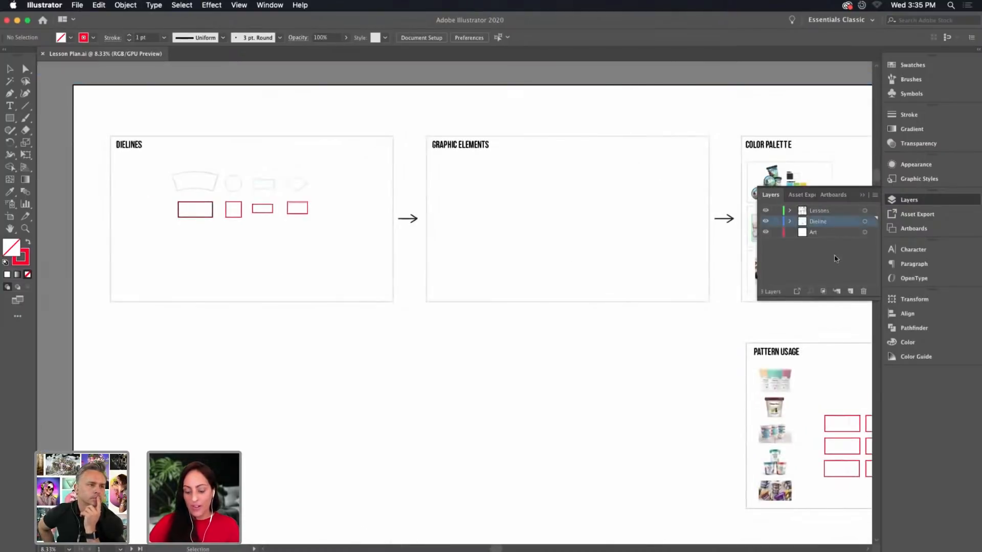
Examine the dieline templates alongside the layer structure, focusing on the curved label and its three-panel rectangular layout
key(super+equal)
key(super+equal)
key(super+equal)
key(super+minus)
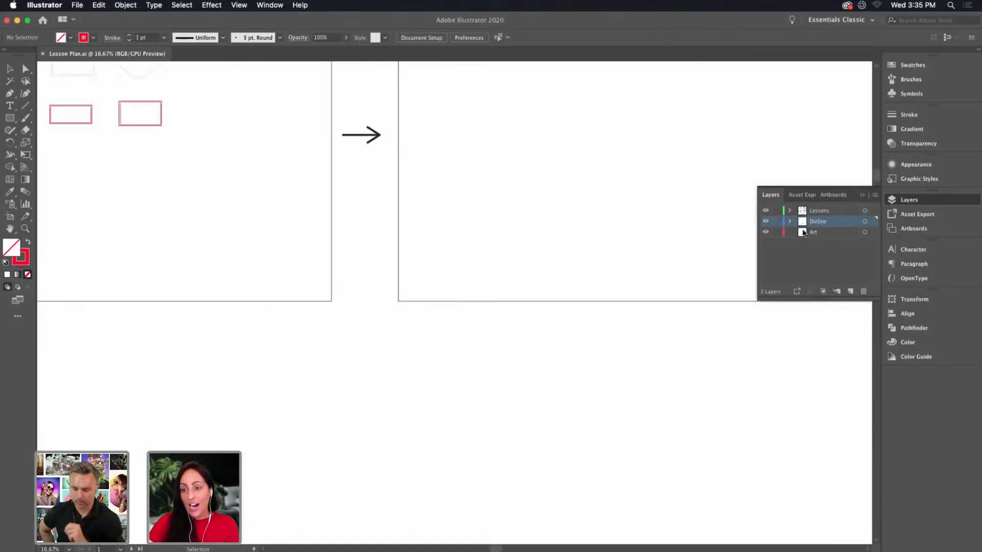
key(super+0)
key(super+minus)
key(super+minus)
key(super+minus)
key(super+minus)
key(super+minus)
key(super+minus)
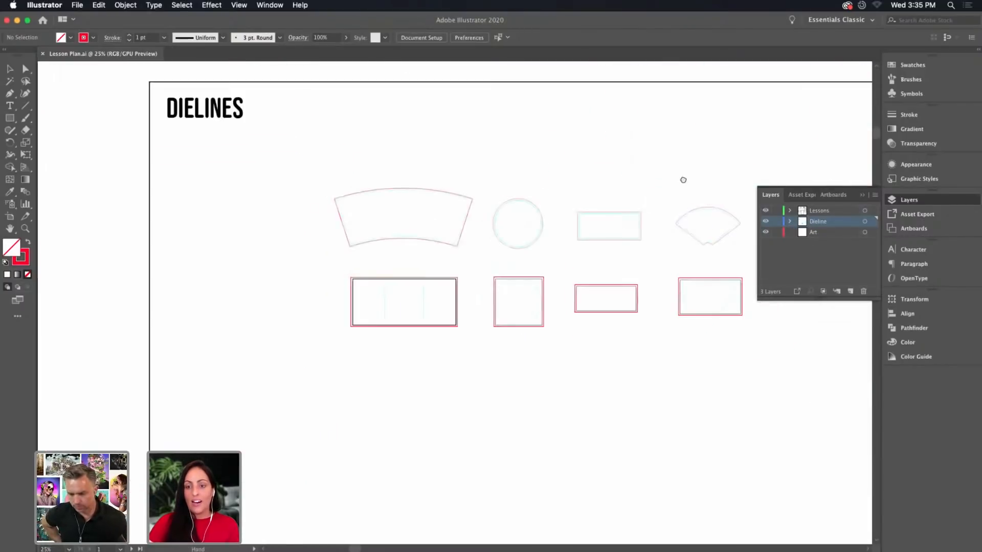
drag(711, 185, 655, 177)
key(super+plus)
key(super+plus)
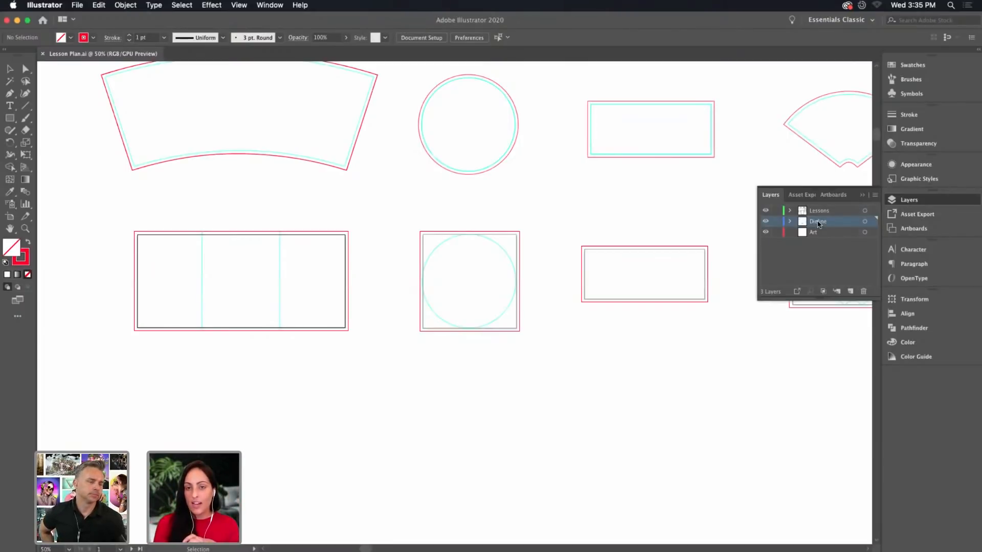
drag(526, 182, 560, 247)
key(super+plus)
drag(373, 244, 567, 247)
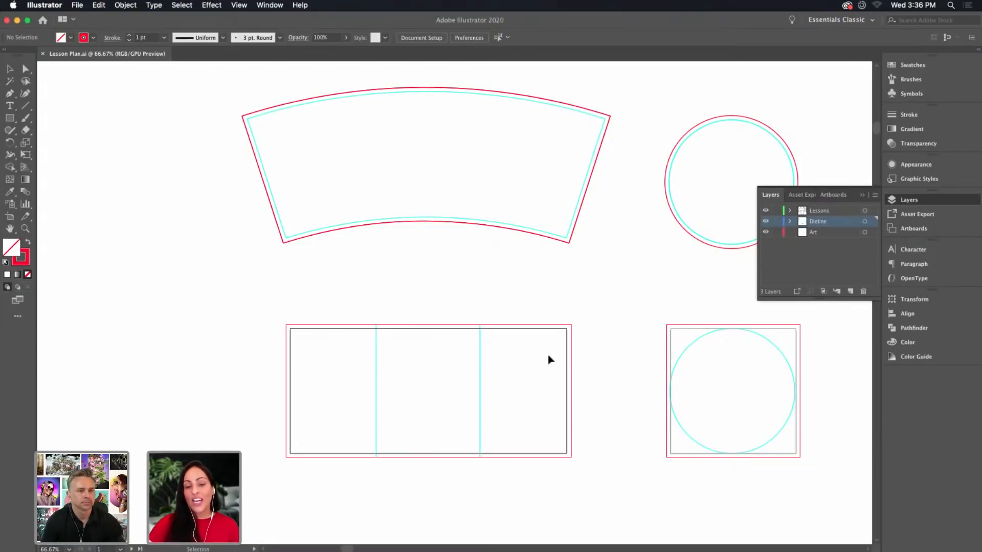
Lock the Dieline and Lessons layers and make the Art layer active
drag(591, 377, 594, 333)
click(776, 221)
click(776, 210)
click(821, 232)
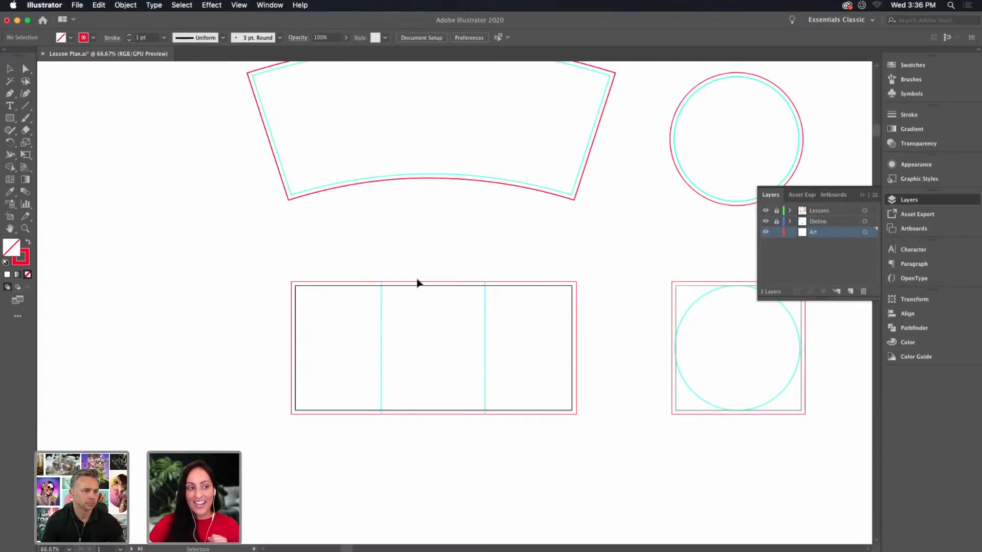
Draw a red-filled rectangle without stroke, about 206 by 96 mm, over the outer edge of the three-panel rectangular dieline
click(10, 118)
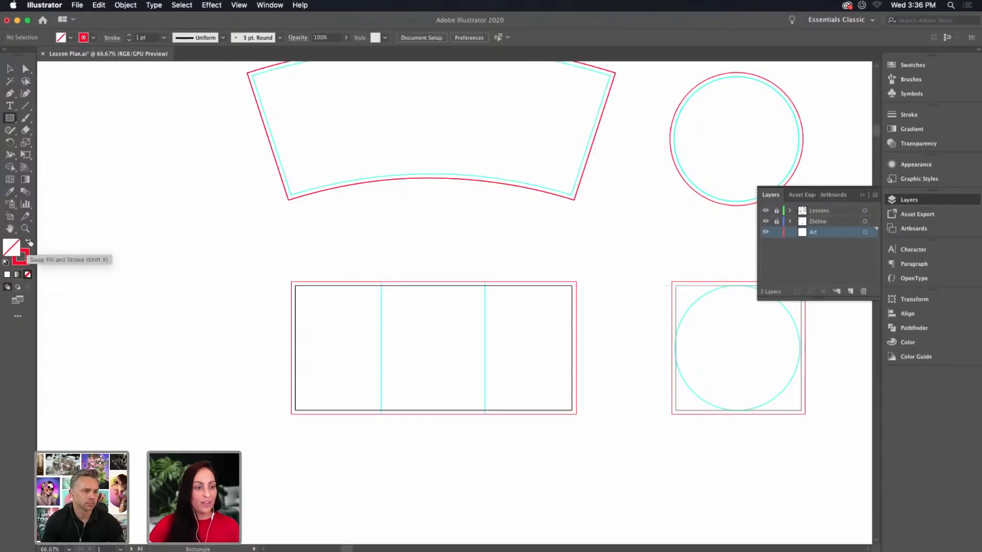
click(28, 242)
drag(291, 282, 576, 413)
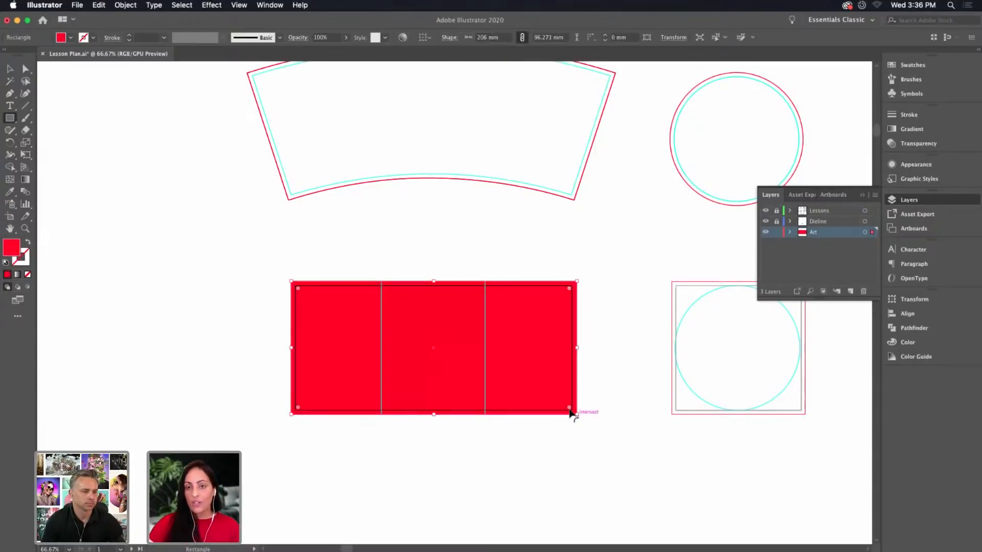
key(v)
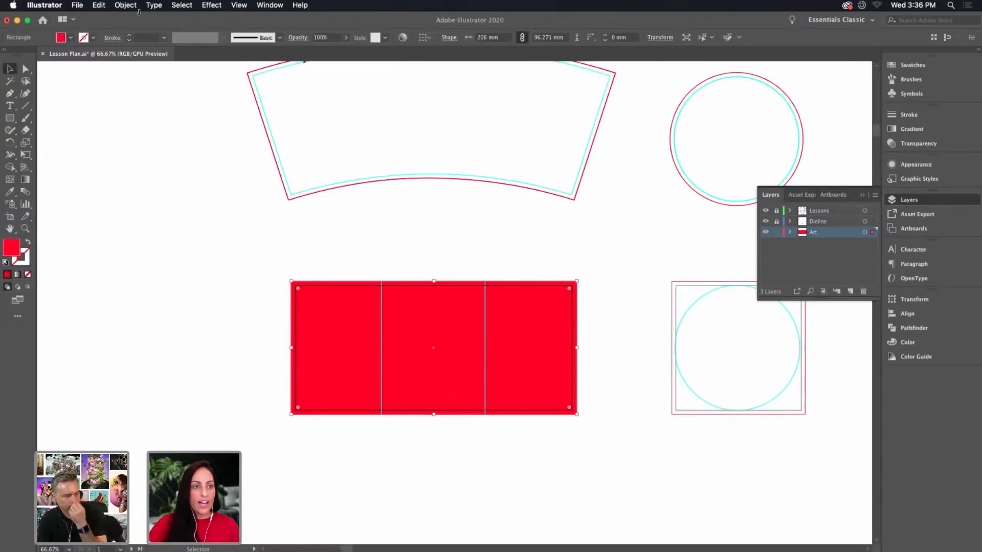
Apply an envelope warp to the red rectangle with the Arc style, horizontal, at 20% bend
click(126, 5)
mouse_move(164, 232)
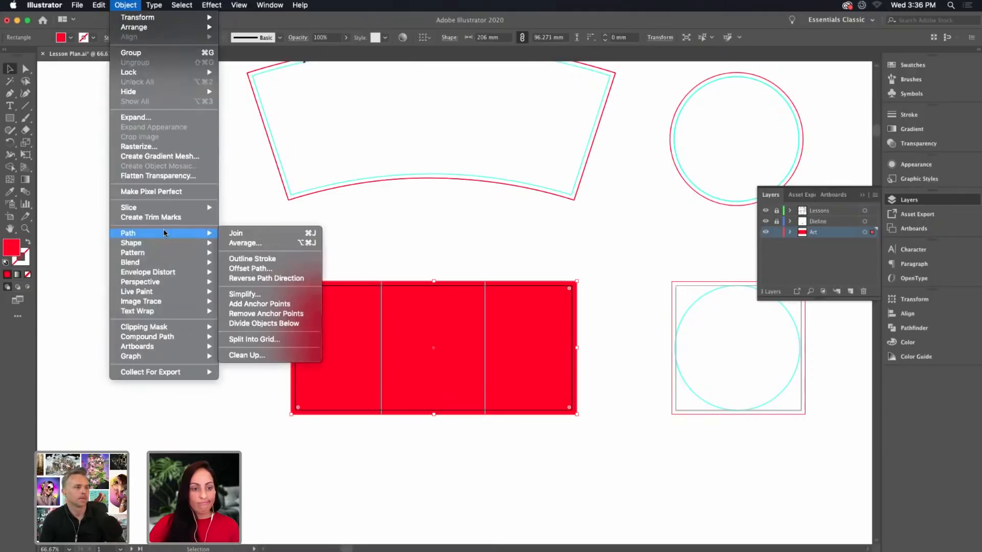
mouse_move(213, 276)
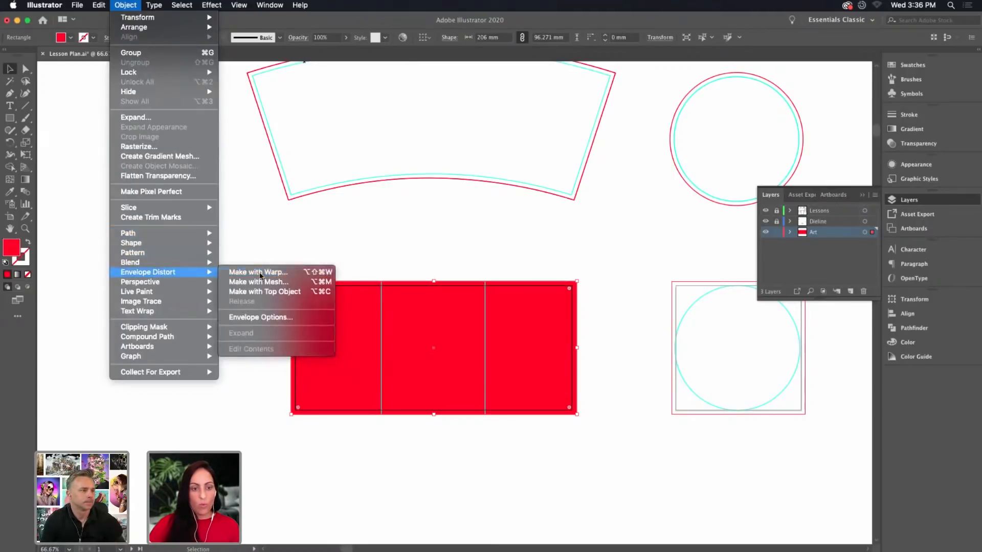
click(279, 272)
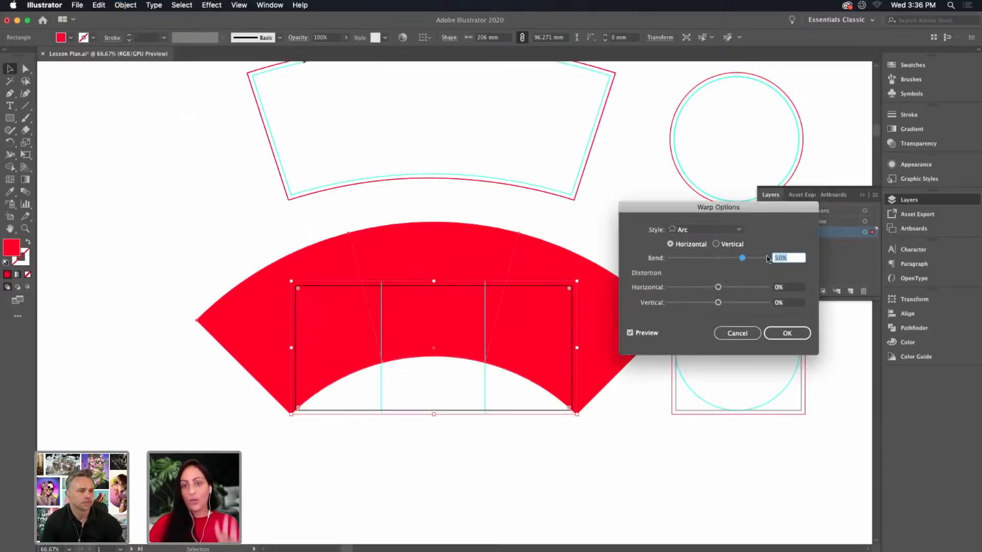
double_click(791, 257)
text(20)
key(Tab)
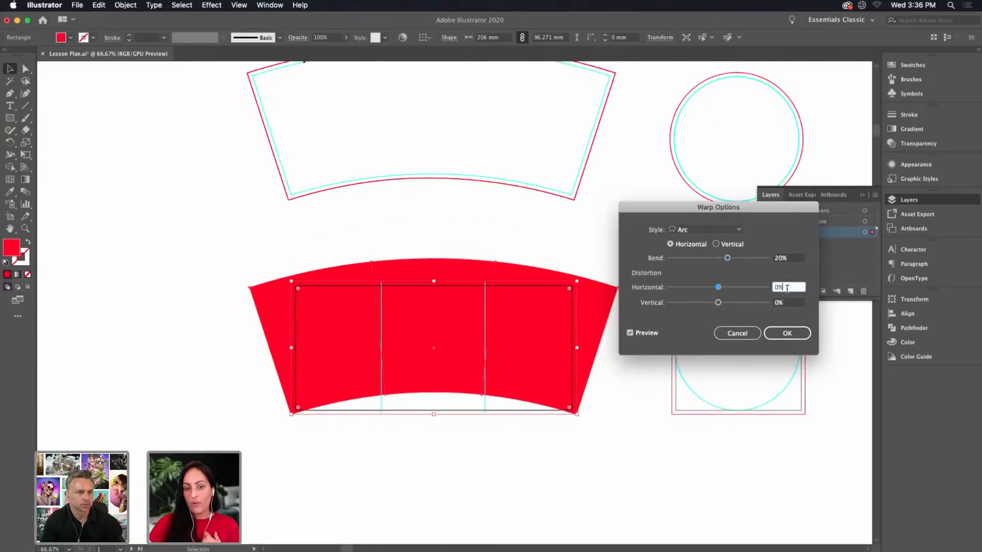
click(791, 336)
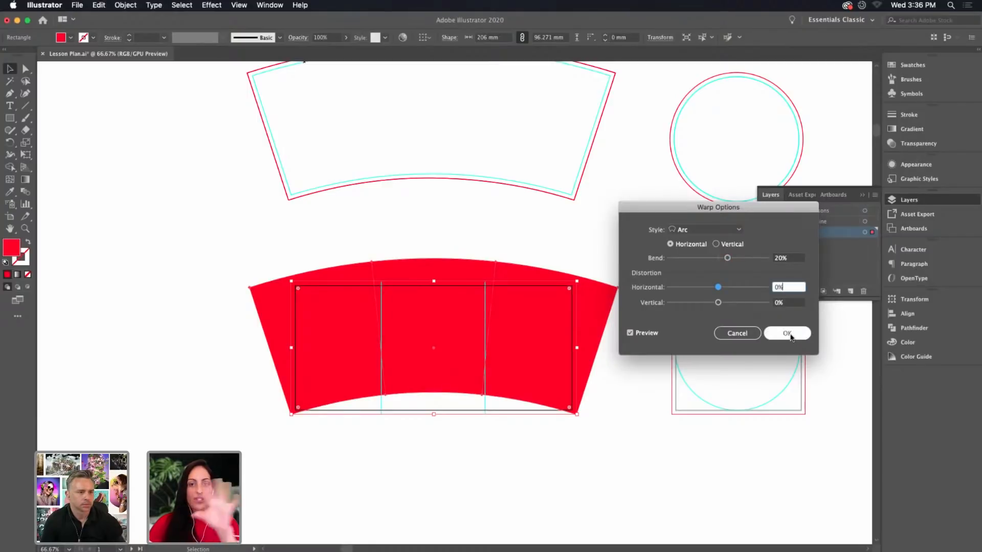
Move the warped red shape onto the curved dieline to check its fit, move it back down and delete it
drag(539, 377, 544, 163)
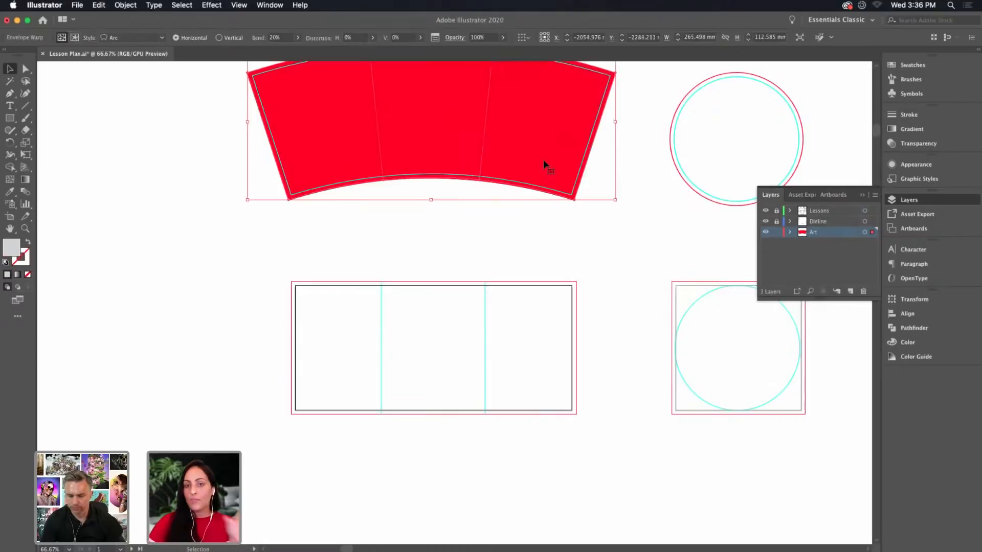
scroll(646, 262, up, 3)
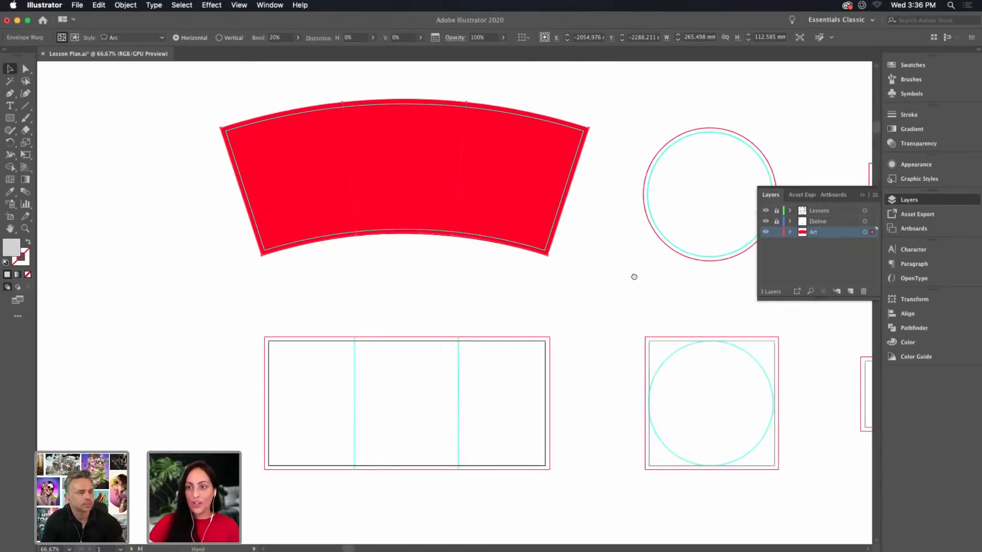
drag(548, 201, 546, 362)
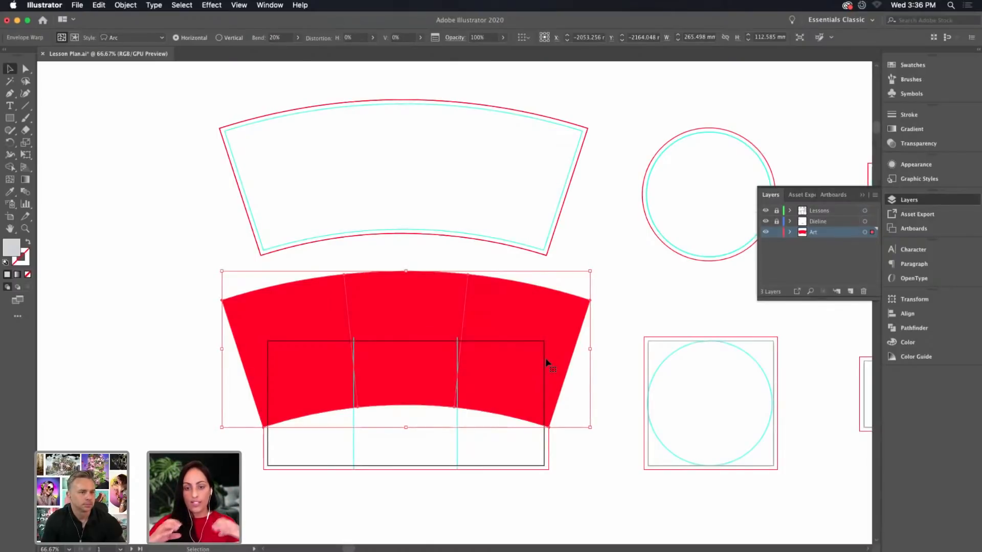
key(Delete)
Examine the circular, rectangular and fan-shaped dielines and compare each with its flat layout in the row below
drag(704, 320, 521, 308)
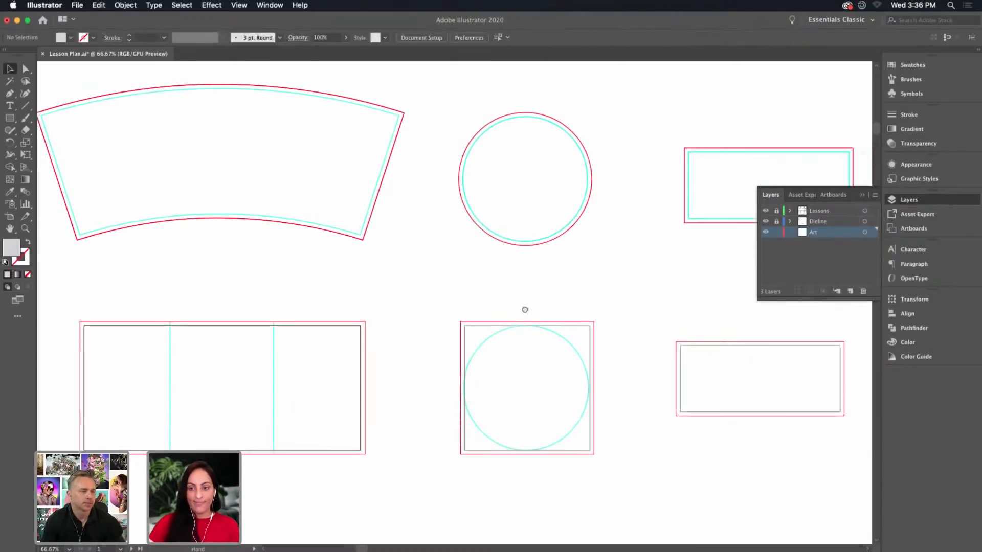
drag(620, 296, 714, 300)
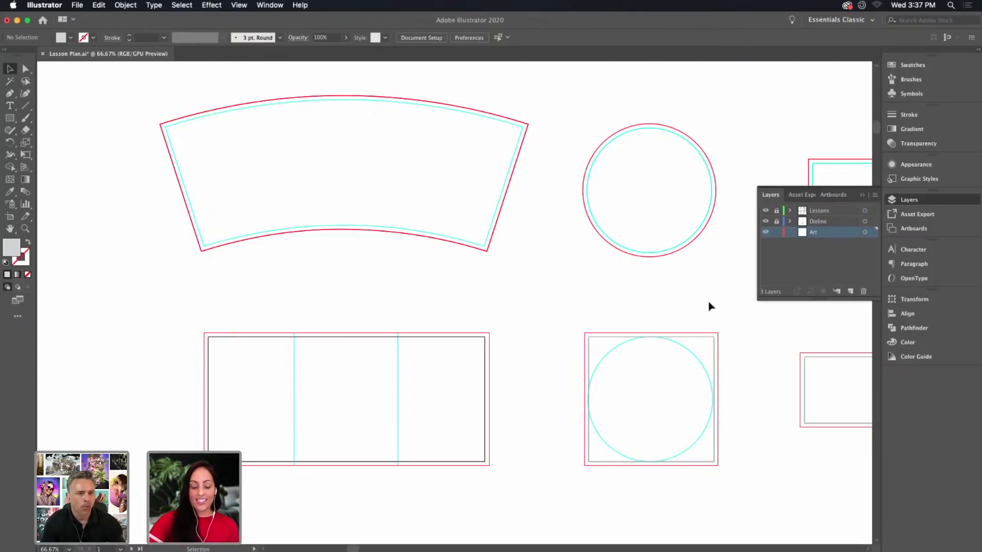
scroll(665, 297, right, 5)
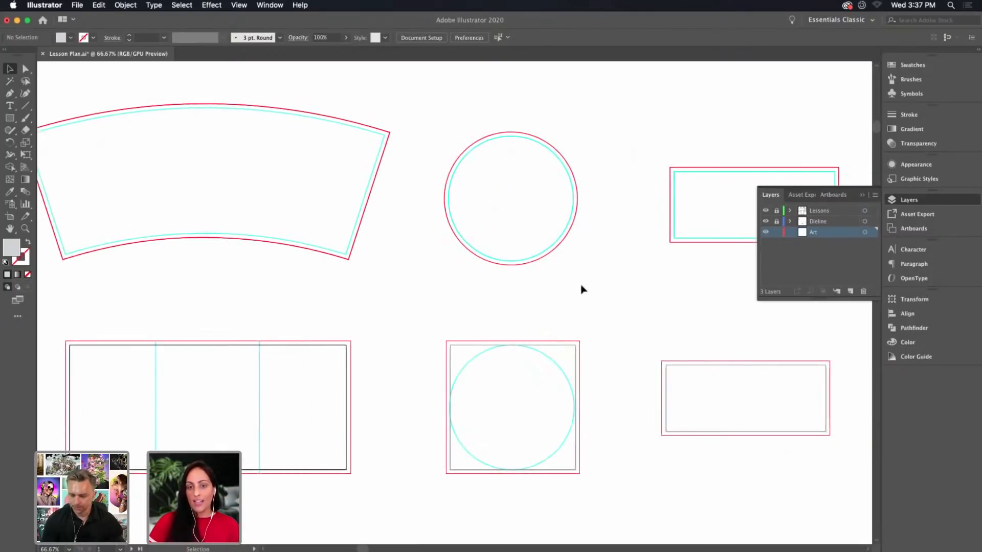
scroll(563, 307, right, 10)
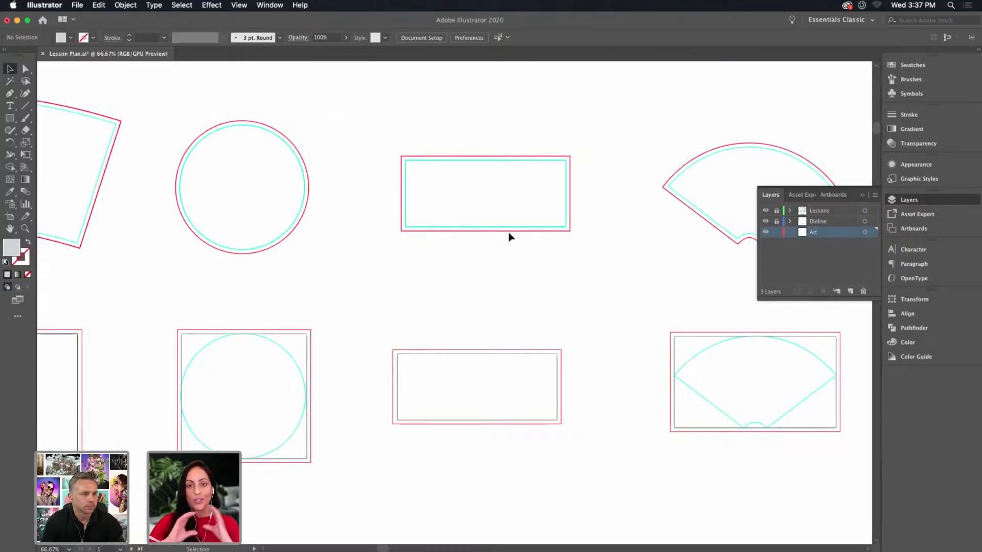
drag(600, 263, 435, 290)
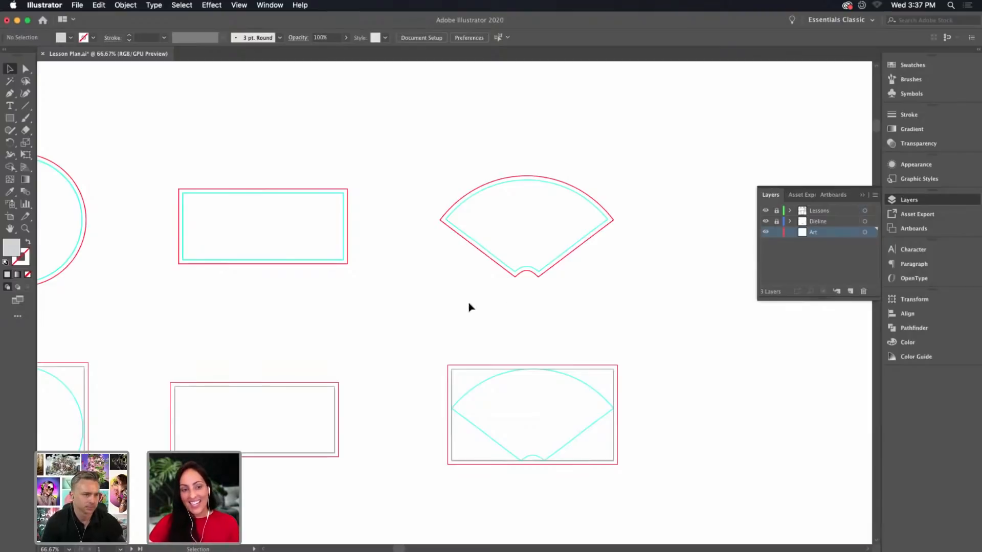
drag(335, 295, 618, 269)
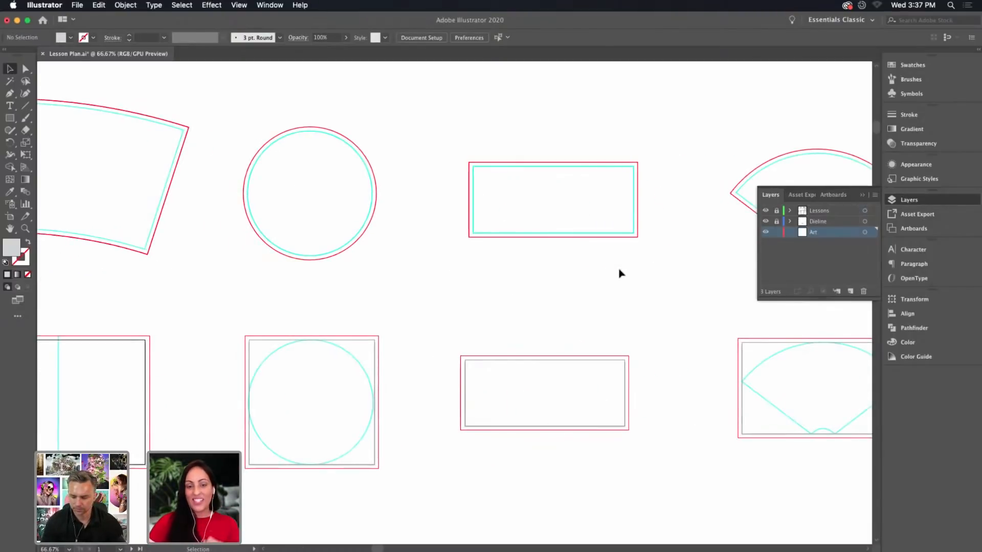
drag(458, 267, 682, 268)
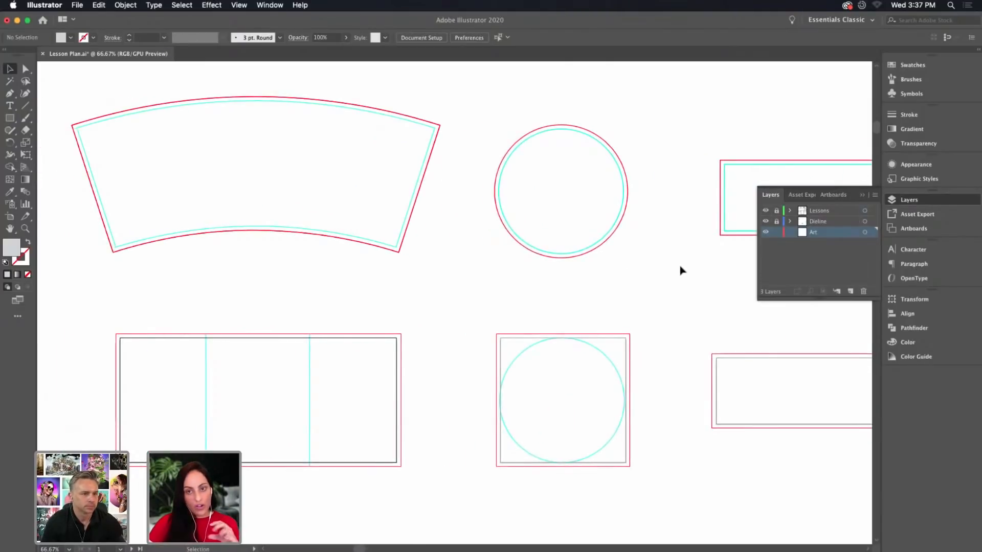
drag(703, 294, 520, 304)
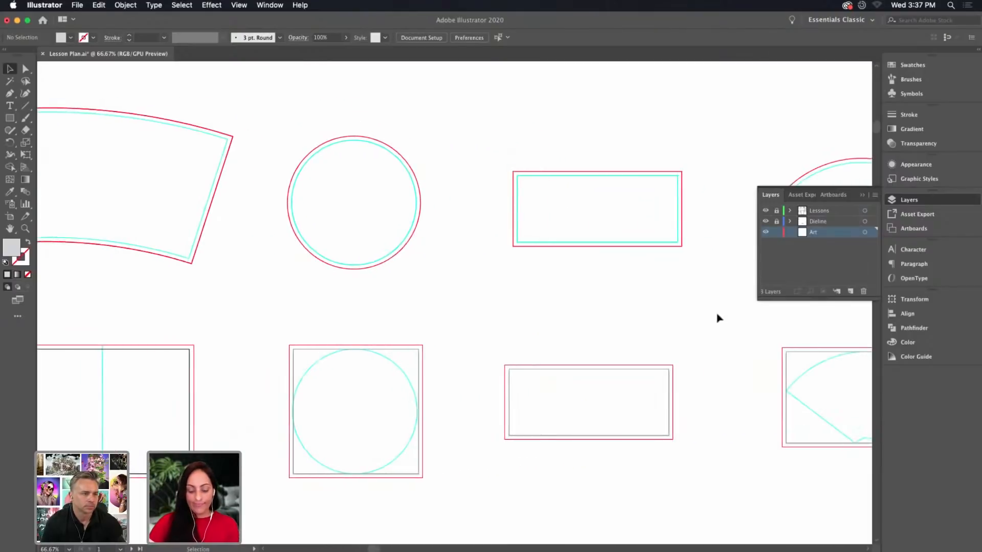
Move on from the dielines to the Graphic Elements section of the lesson plan
drag(741, 322, 427, 327)
scroll(445, 338, right, 10)
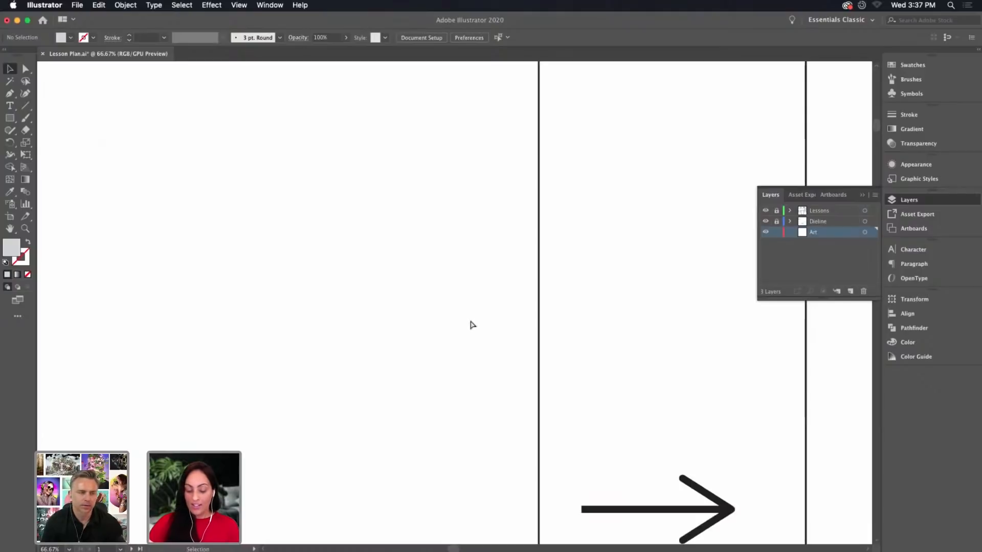
key(super+minus)
key(super+minus)
key(super+minus)
drag(717, 326, 558, 309)
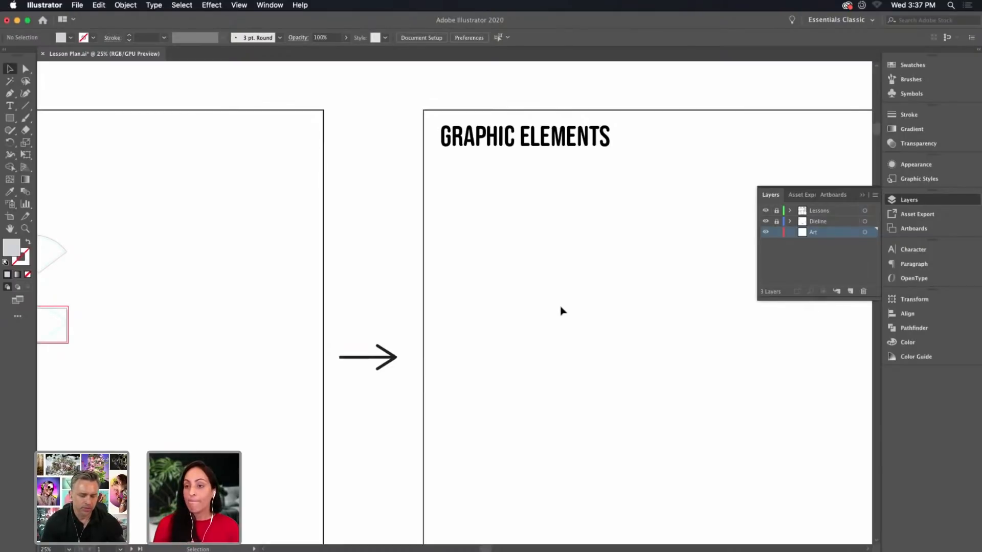
Draw a rectangle about 186 by 82 mm in the empty space below the flat layouts and swap its fill and stroke
key(space)
drag(140, 302, 707, 261)
drag(443, 361, 486, 351)
key(super+=)
key(super+=)
key(super+=)
scroll(464, 364, down, 5)
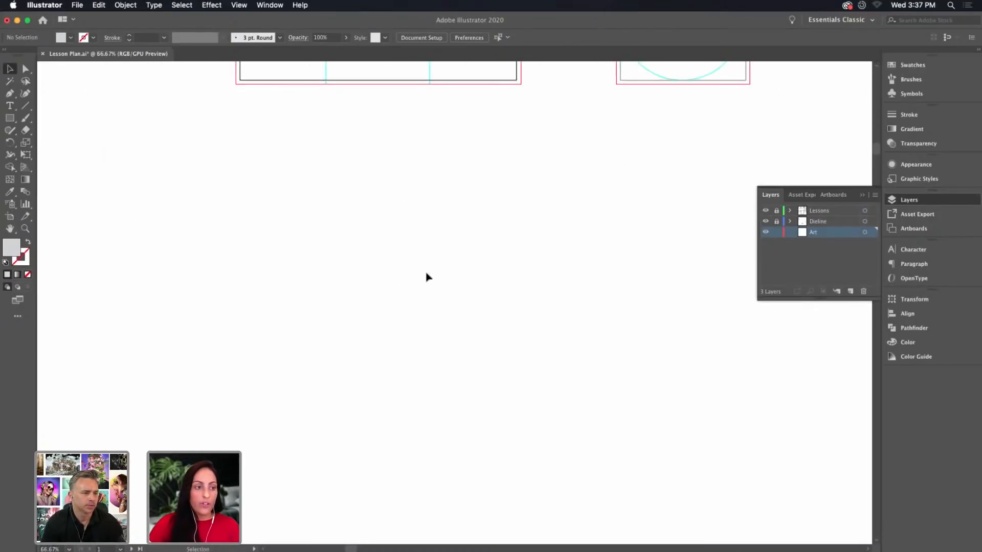
key(m)
drag(310, 198, 565, 311)
key(v)
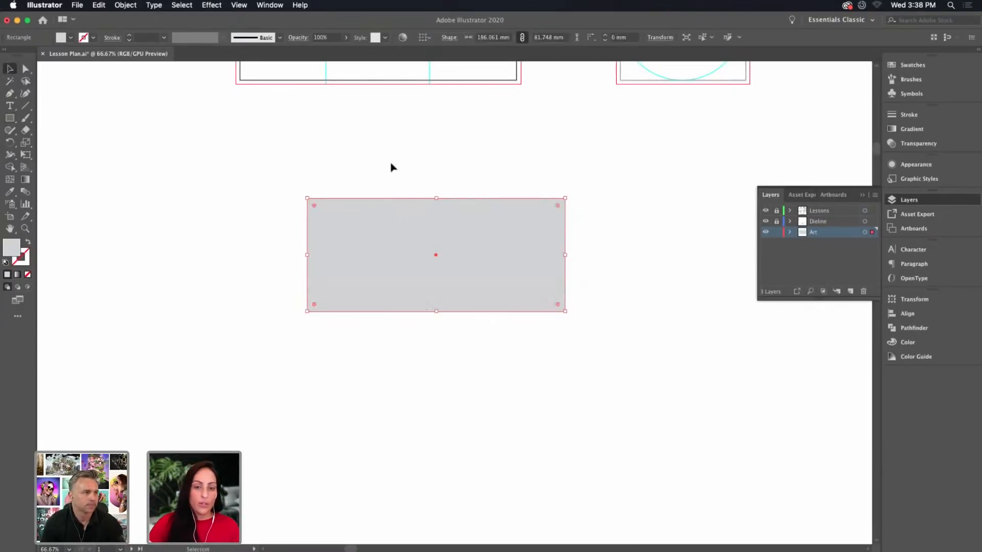
click(28, 242)
click(219, 227)
Add an anchor point at the middle of the rectangle's top edge and pull it down to the shape's centre as a V notch
click(26, 69)
click(409, 199)
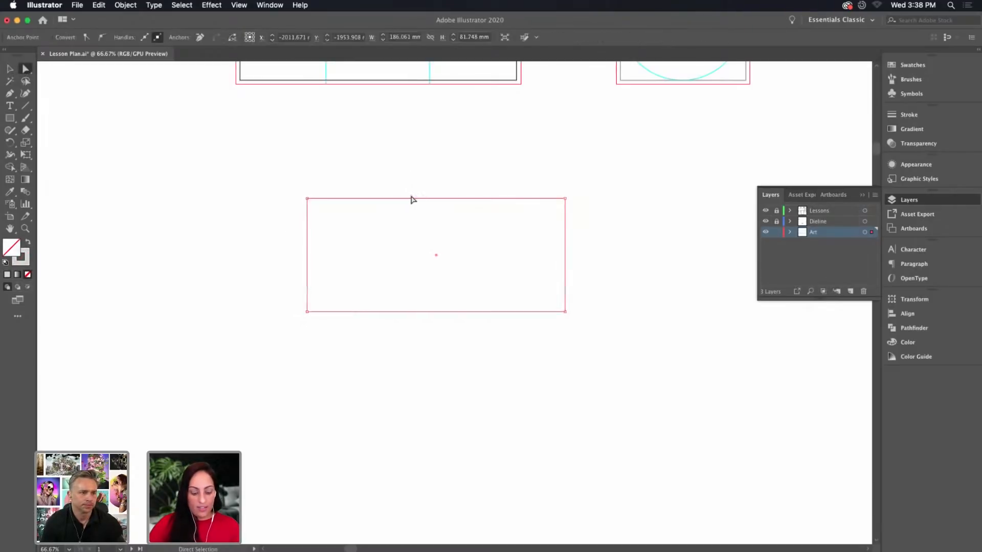
key(plus)
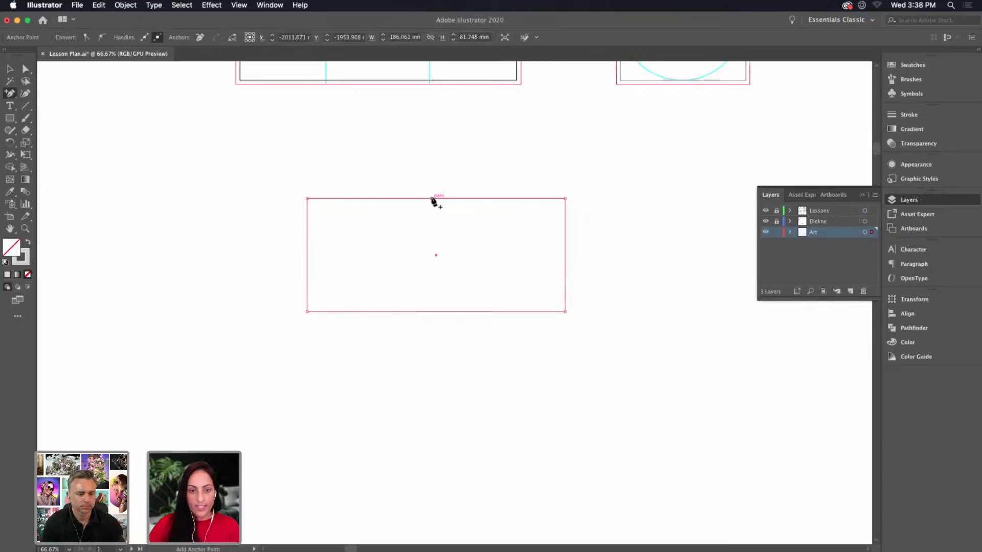
click(431, 197)
key(a)
drag(431, 198, 432, 256)
click(528, 199)
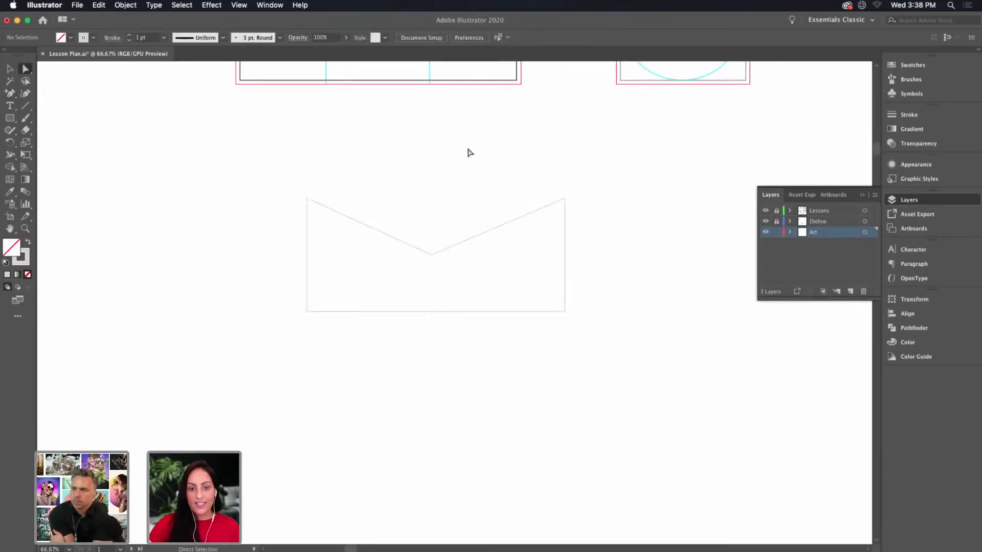
Offset the notched shape's path outward by 3 mm with Miter joins and a miter limit of 4
key(super+1)
scroll(683, 179, up, 2)
key(v)
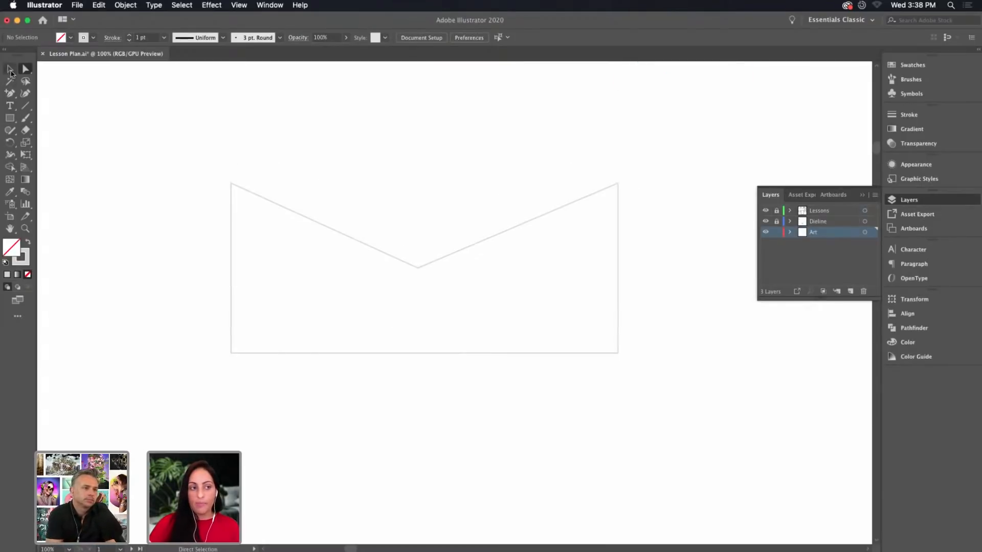
click(314, 224)
click(126, 5)
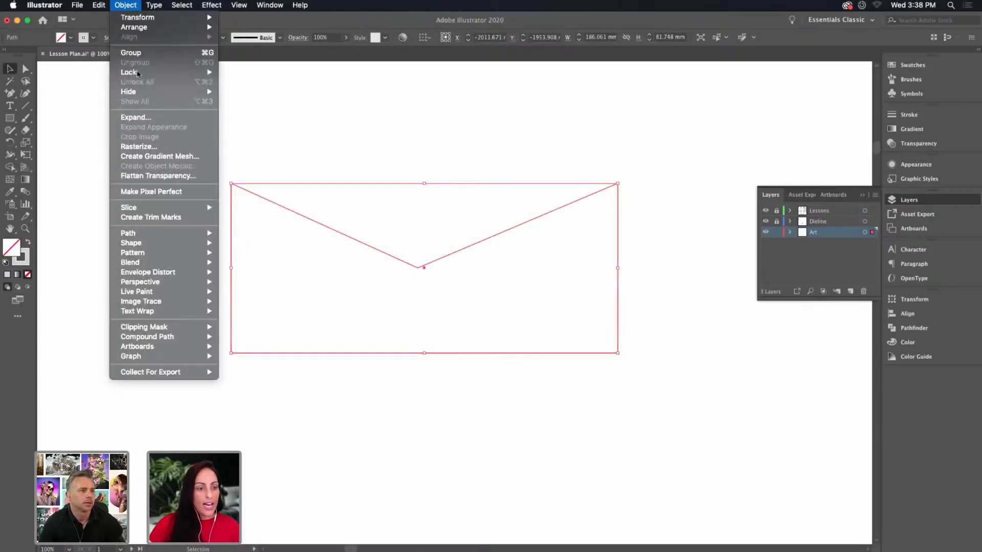
mouse_move(156, 239)
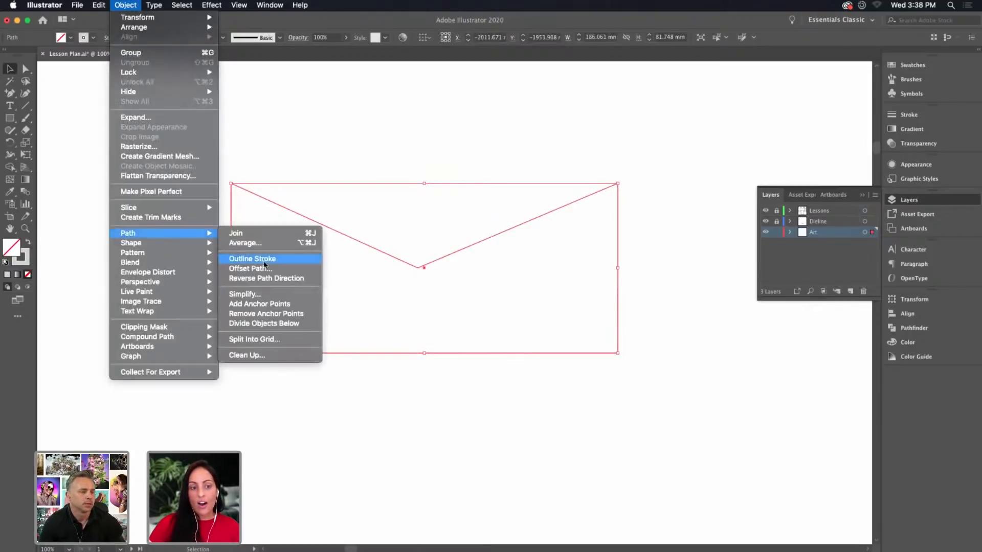
click(363, 160)
click(311, 220)
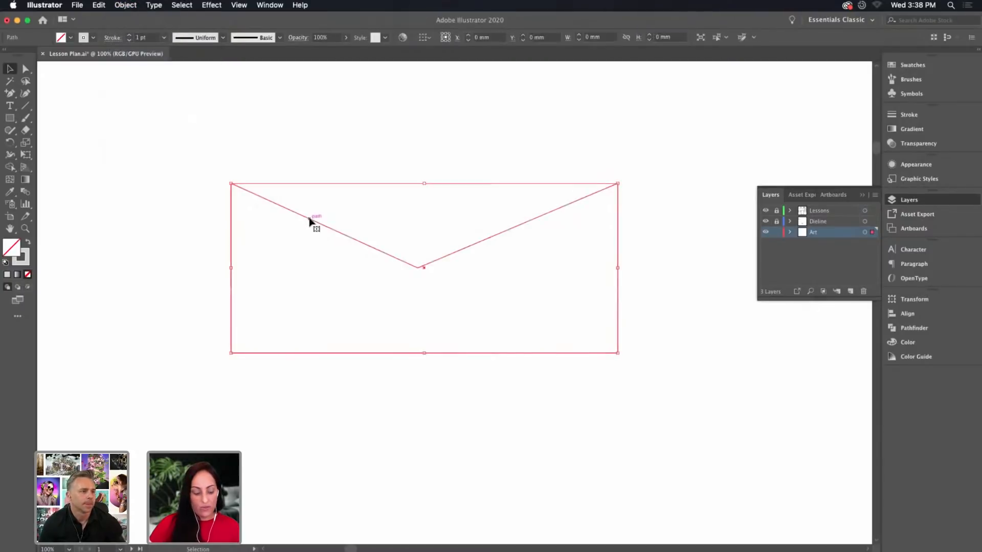
click(127, 6)
mouse_move(153, 233)
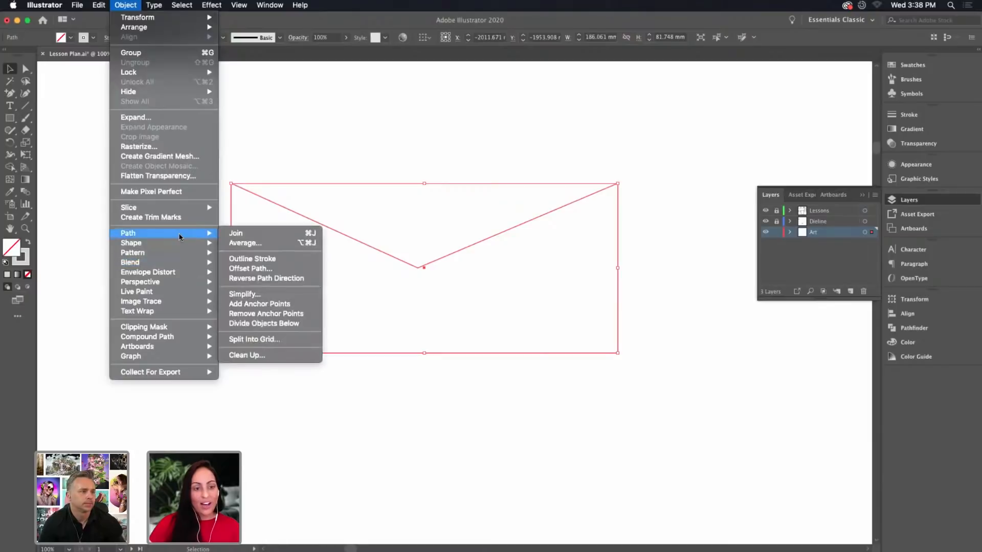
click(271, 269)
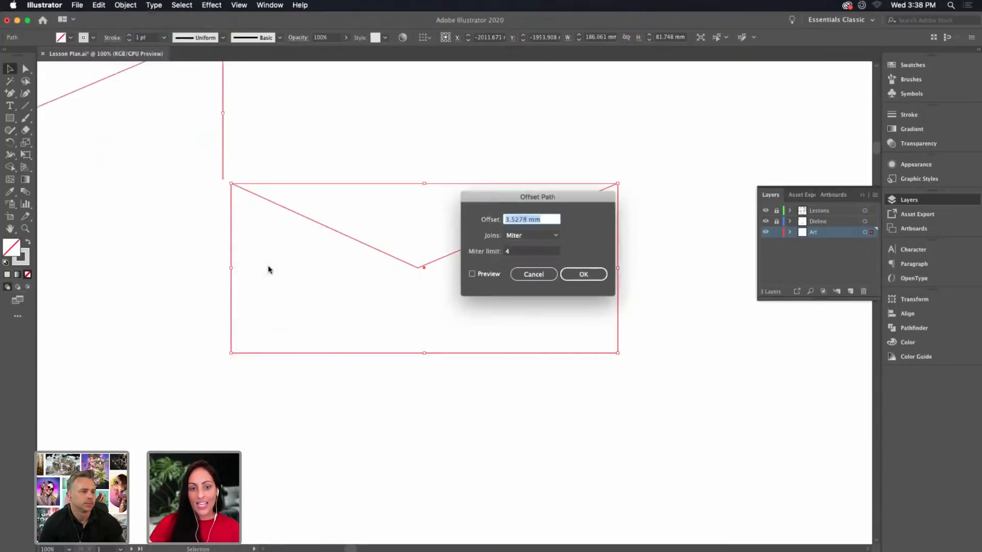
drag(512, 199, 669, 193)
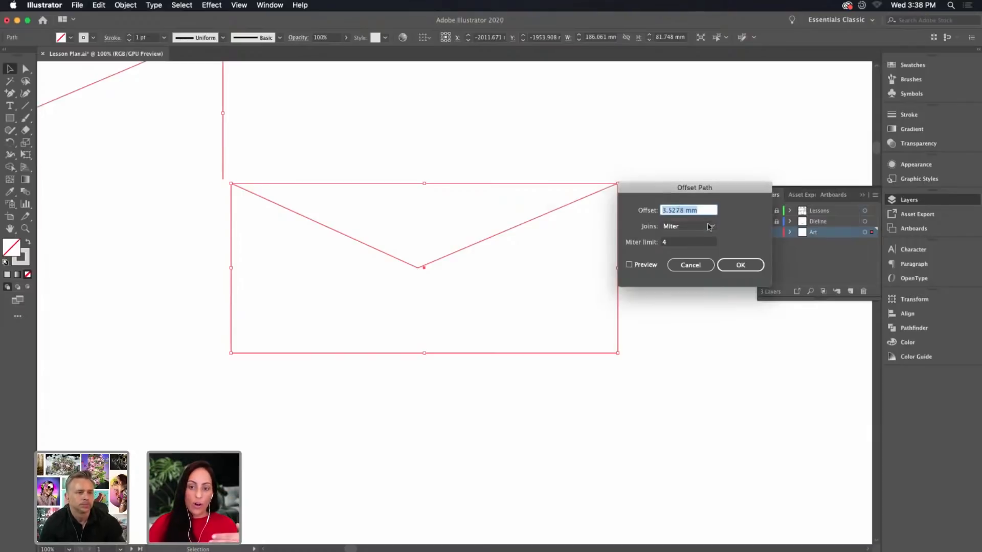
text(3mm)
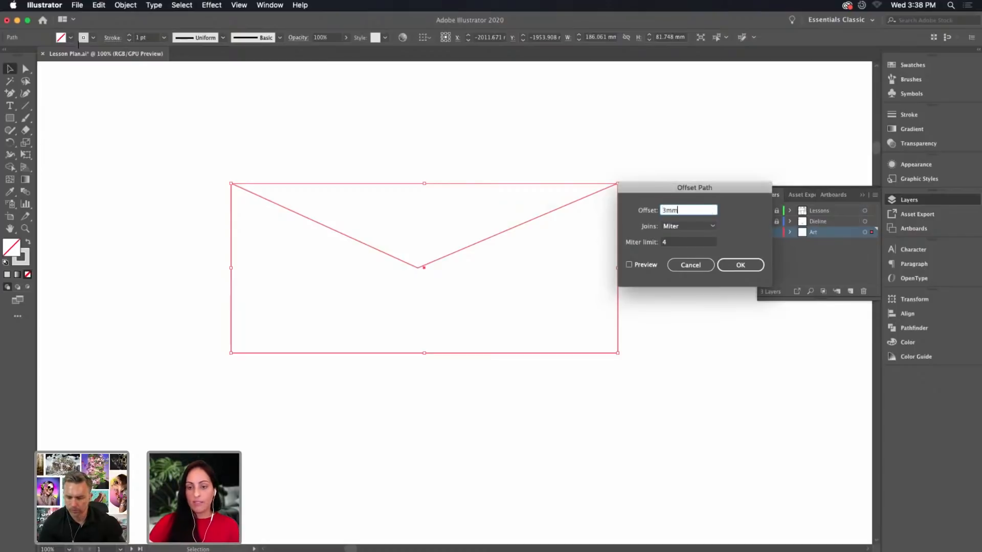
click(629, 265)
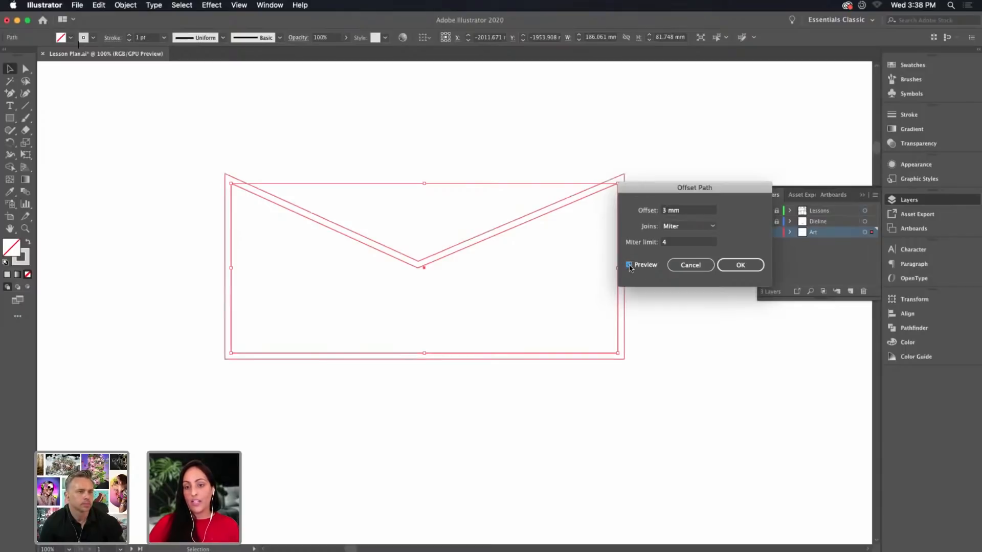
click(743, 266)
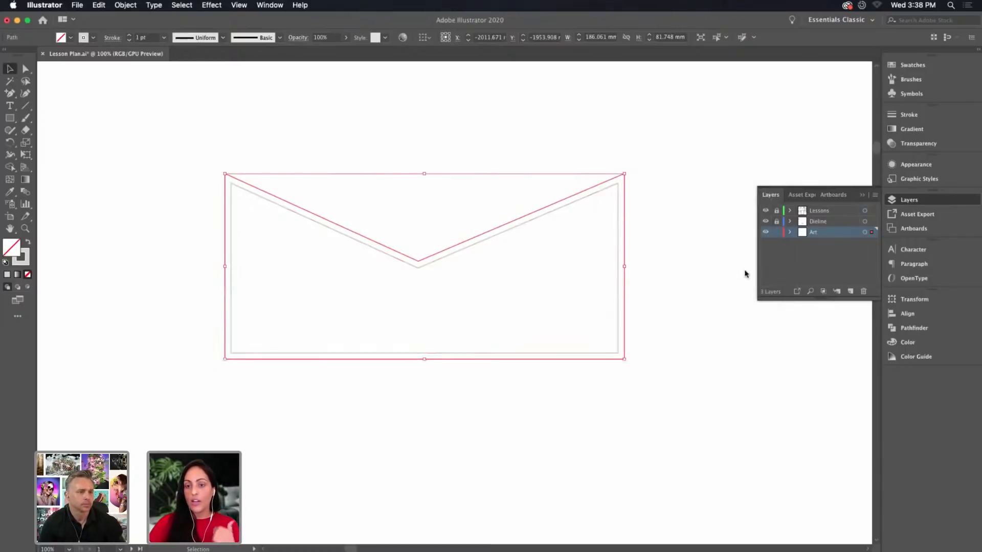
click(682, 306)
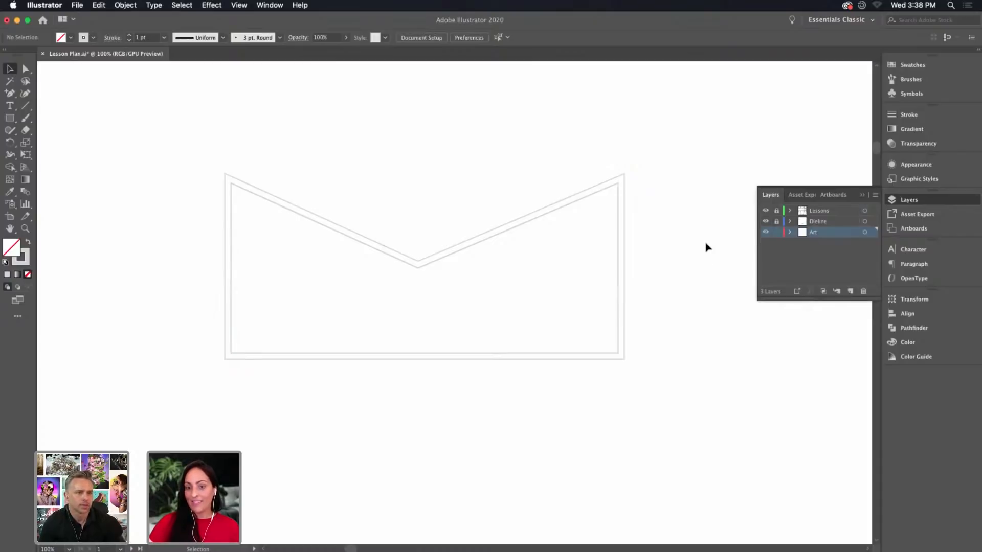
Delete the notched shape together with its offset outline
key(super+minus)
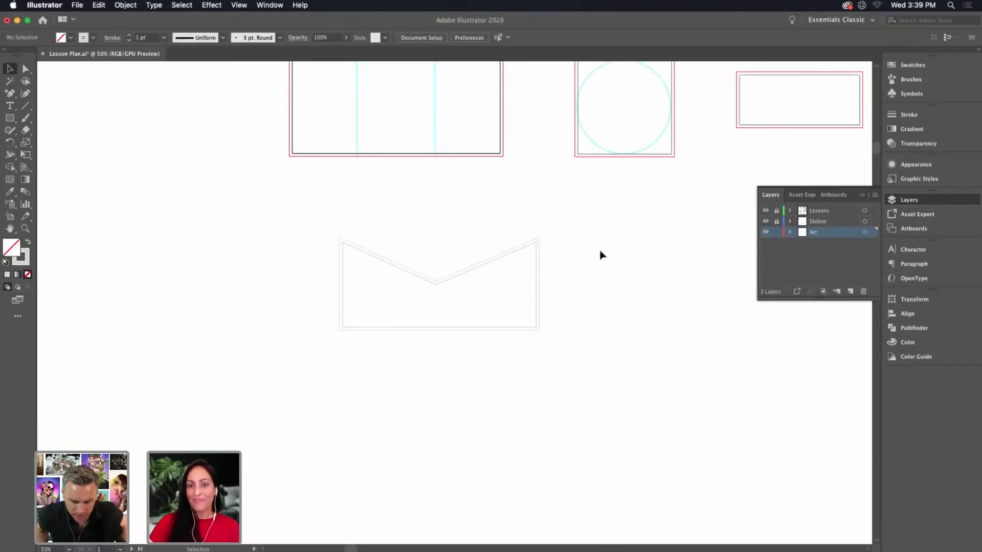
drag(576, 258, 485, 295)
key(Delete)
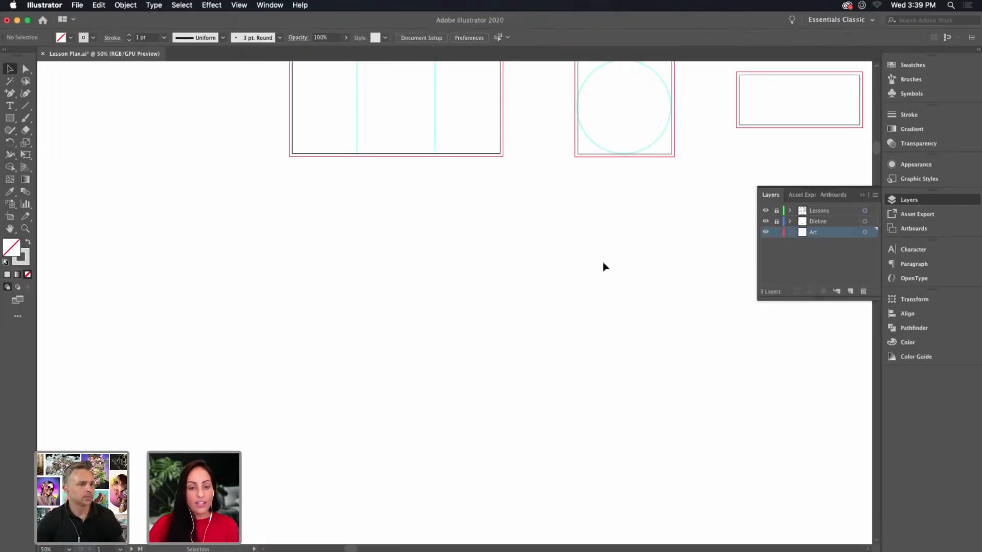
Look over the remaining dielines and their flat layouts, ending at the Graphic Elements section
drag(701, 199, 394, 366)
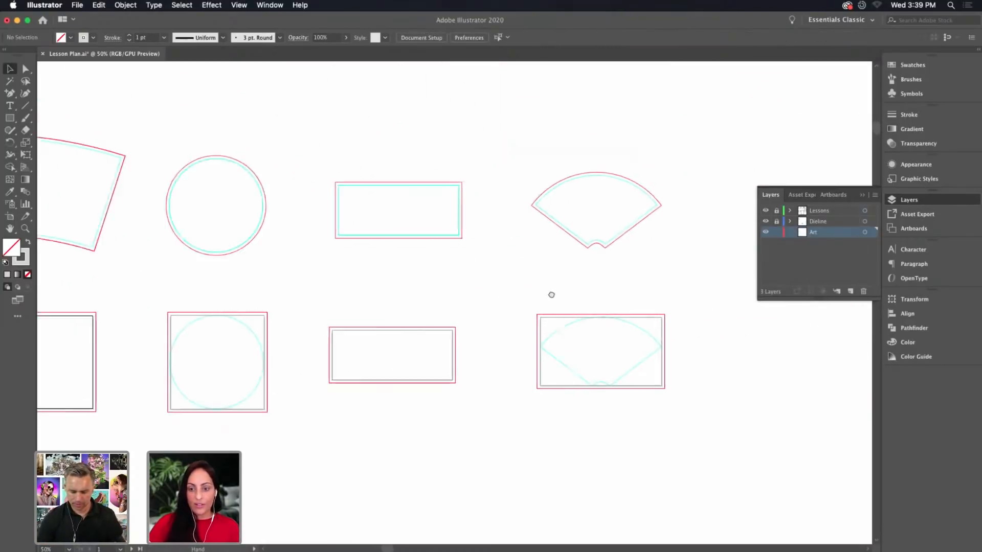
drag(571, 292, 429, 298)
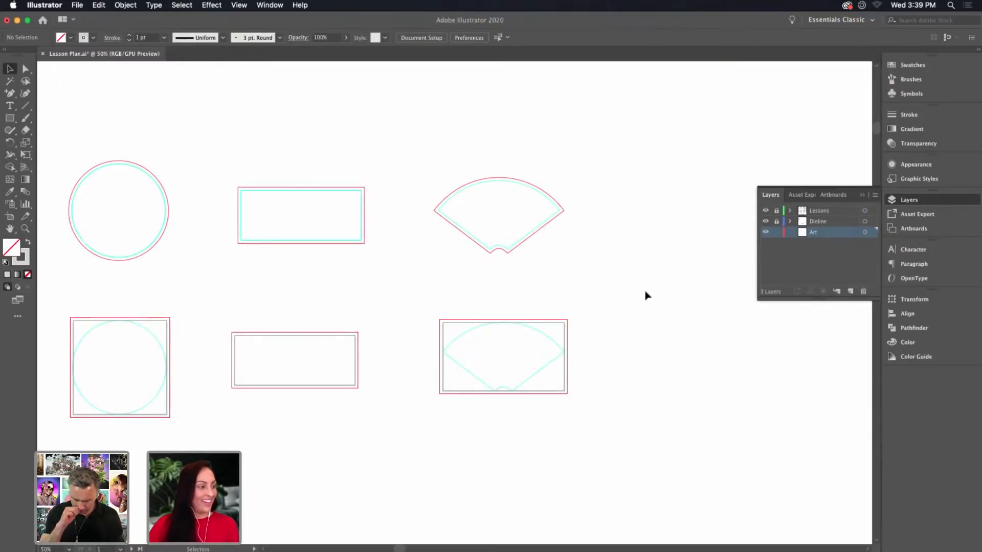
key(space)
drag(681, 287, 596, 302)
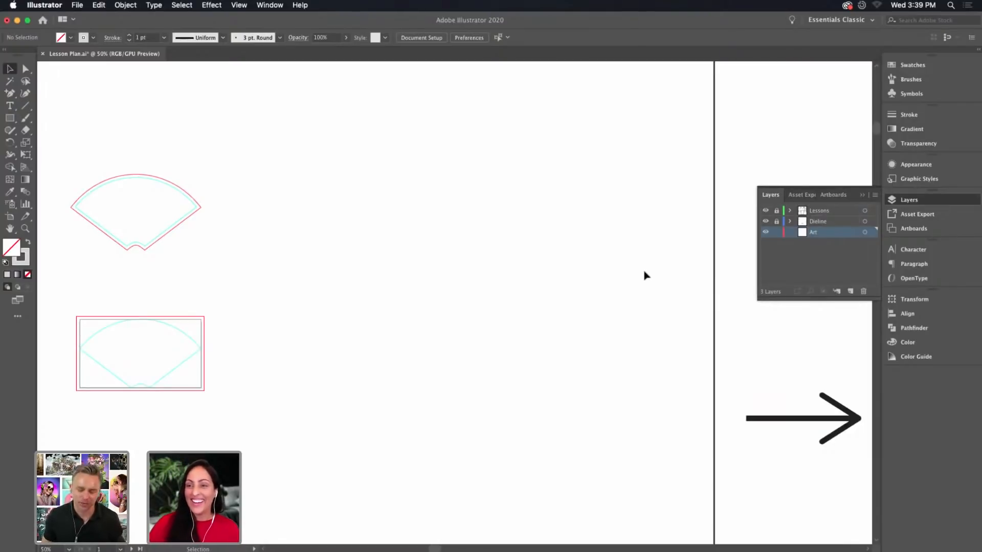
drag(695, 202, 389, 243)
drag(620, 224, 532, 300)
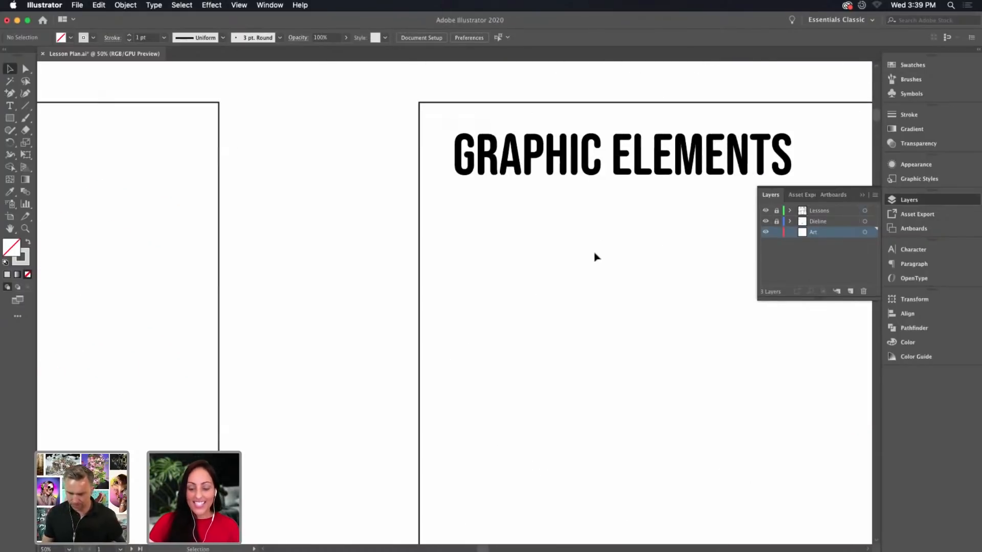
drag(674, 291, 544, 254)
key(super+minus)
key(super+minus)
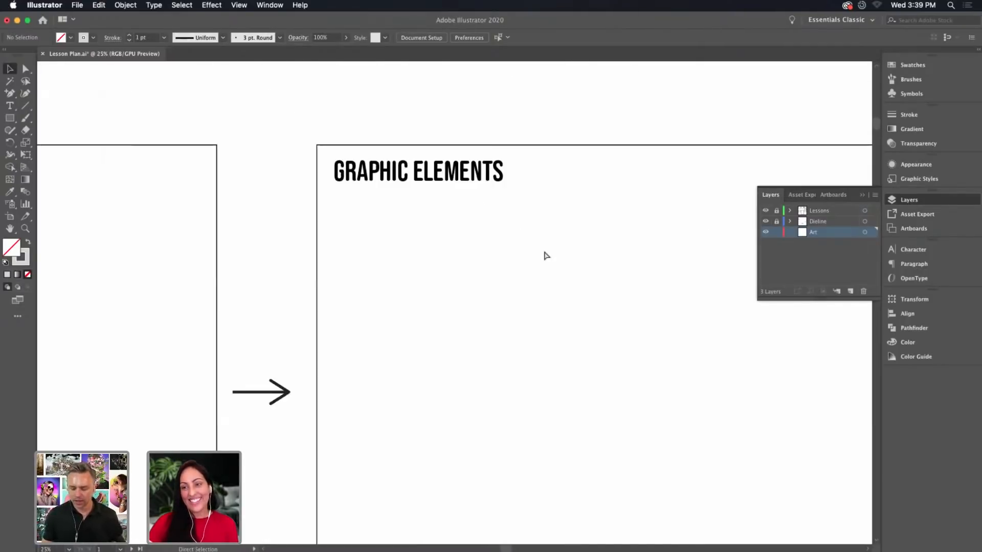
drag(618, 302, 562, 273)
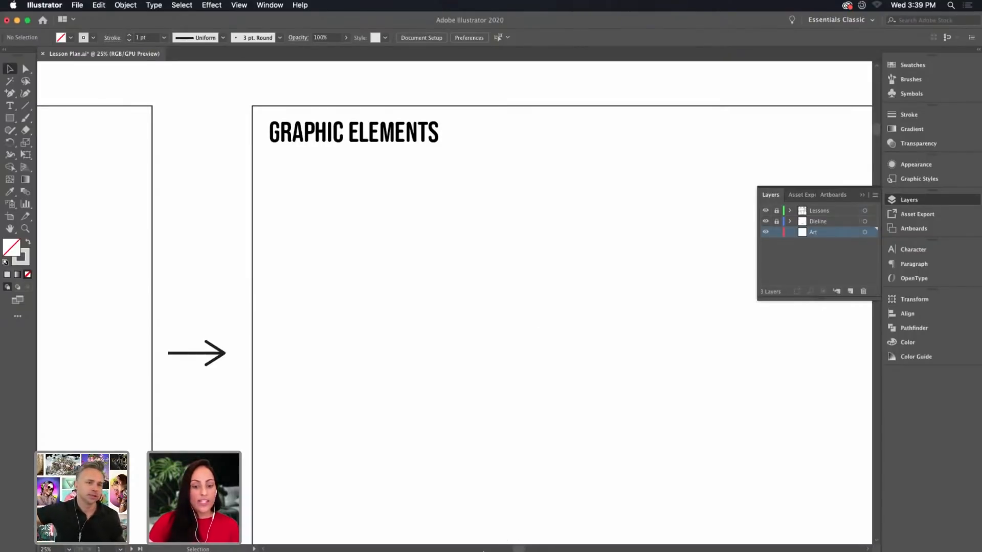
Switch to Chrome, search for "the dieline" in a new tab and open the Dieline packaging inspiration website
mouse_move(491, 532)
click(344, 522)
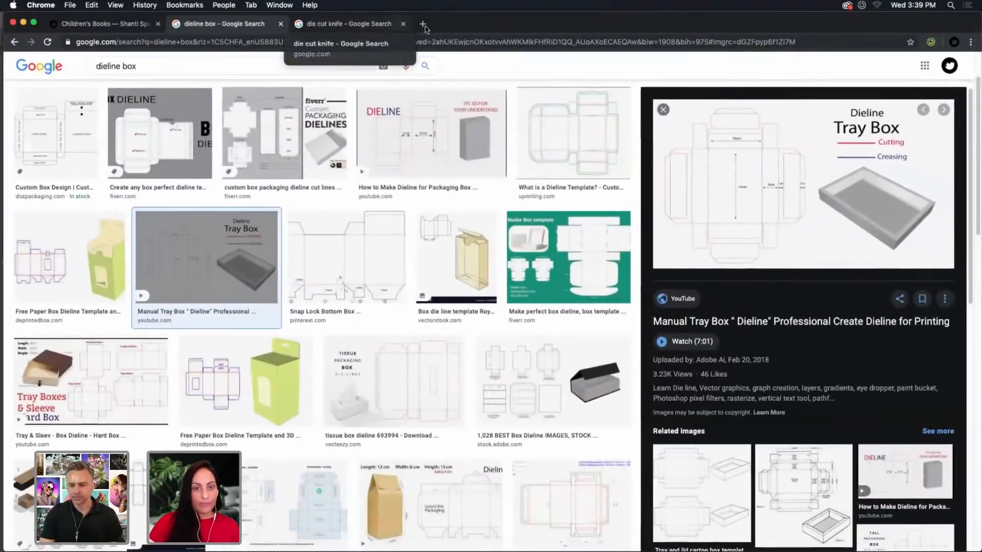
click(417, 24)
text(the dieline)
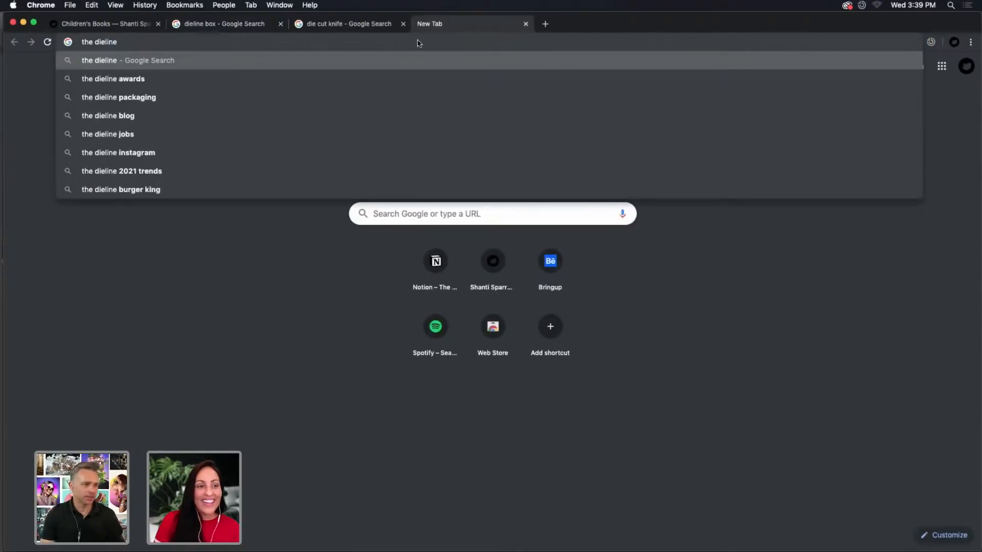
key(Return)
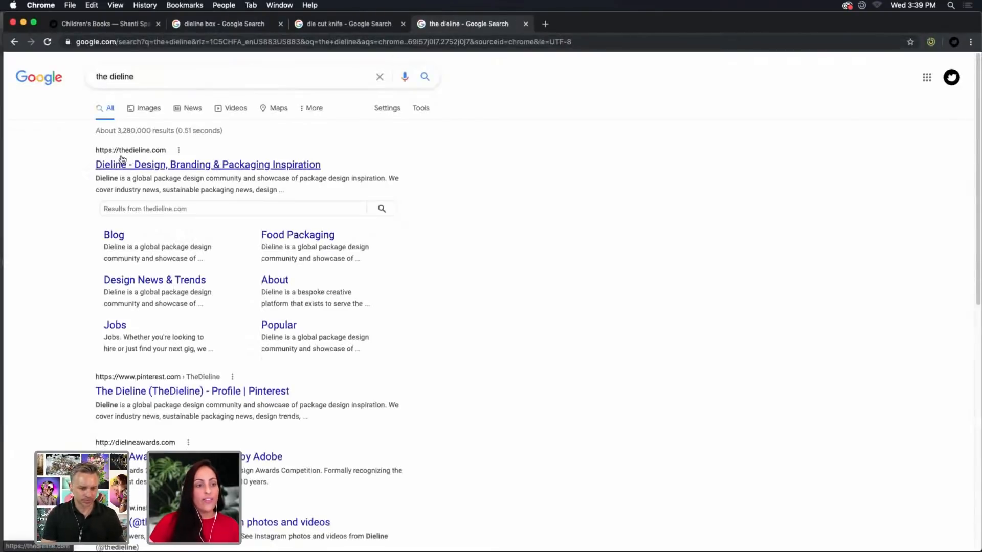
click(173, 168)
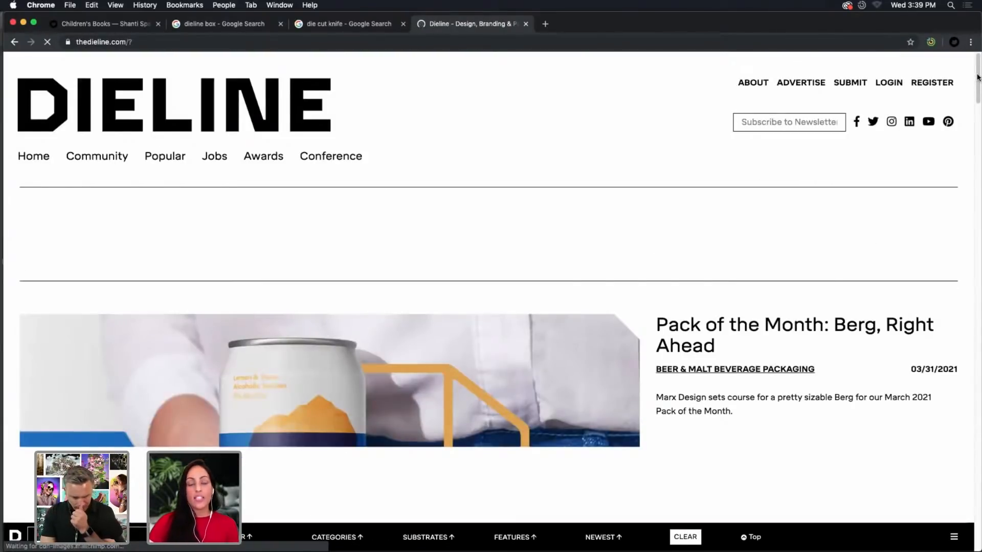
mouse_move(978, 76)
mouse_down()
mouse_move(977, 422)
mouse_move(961, 202)
mouse_move(975, 64)
mouse_up()
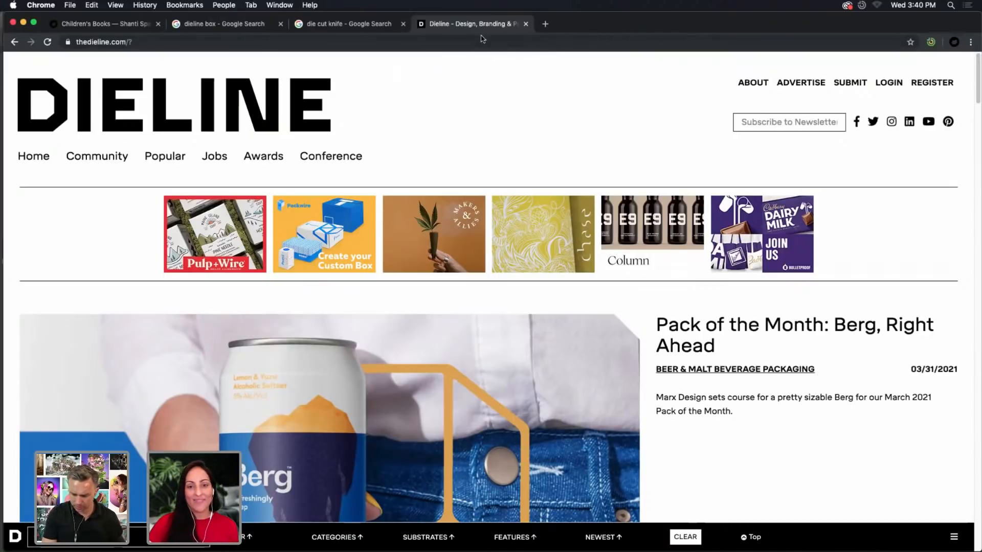
Return to Illustrator, collapse the layer list and bring the empty Graphic Elements section into close view
click(23, 23)
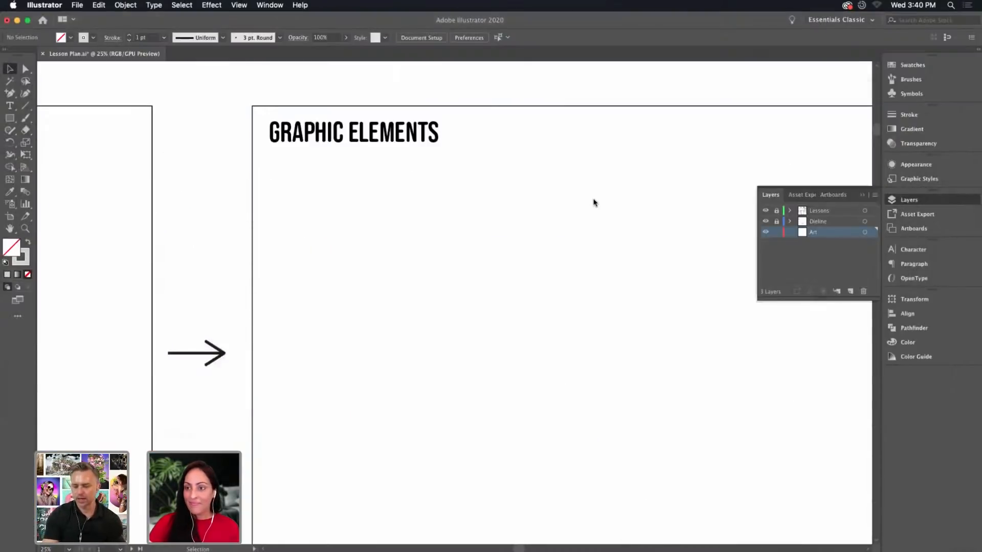
click(862, 198)
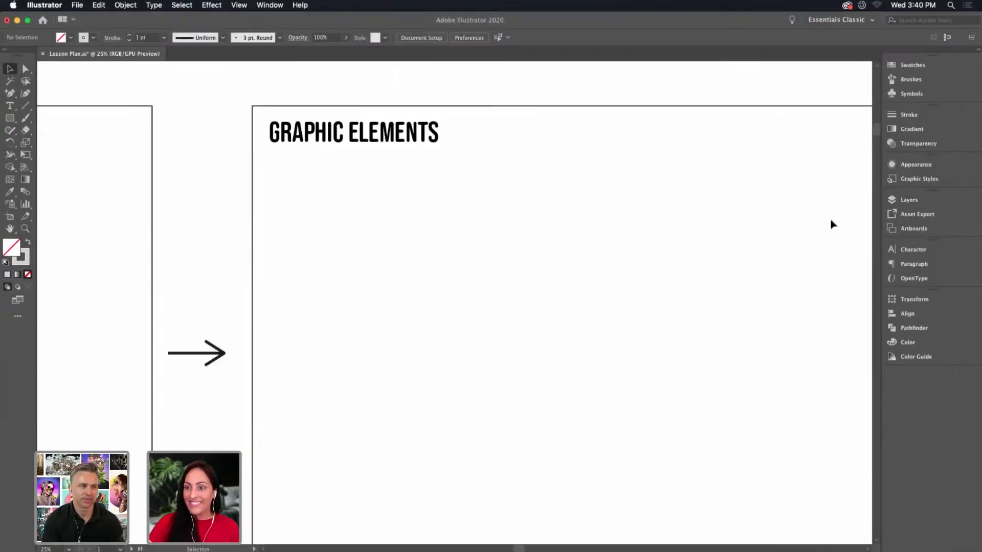
scroll(791, 230, right, 3)
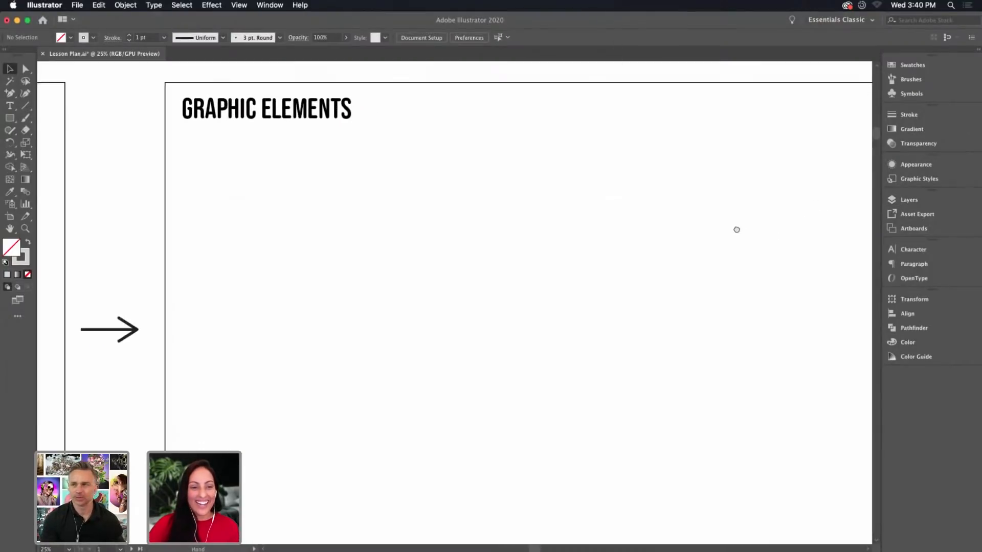
scroll(541, 197, right, 3)
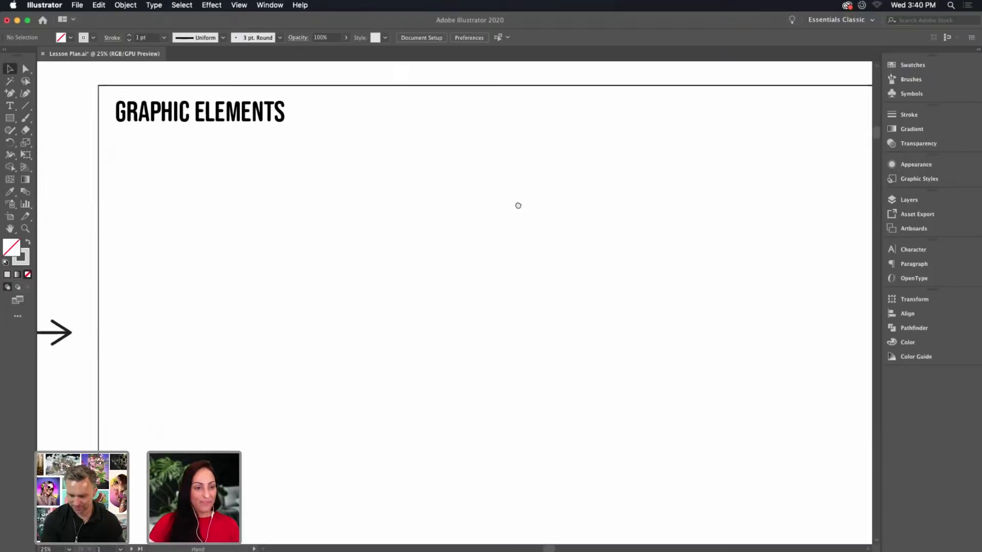
key(super+minus)
key(super+minus)
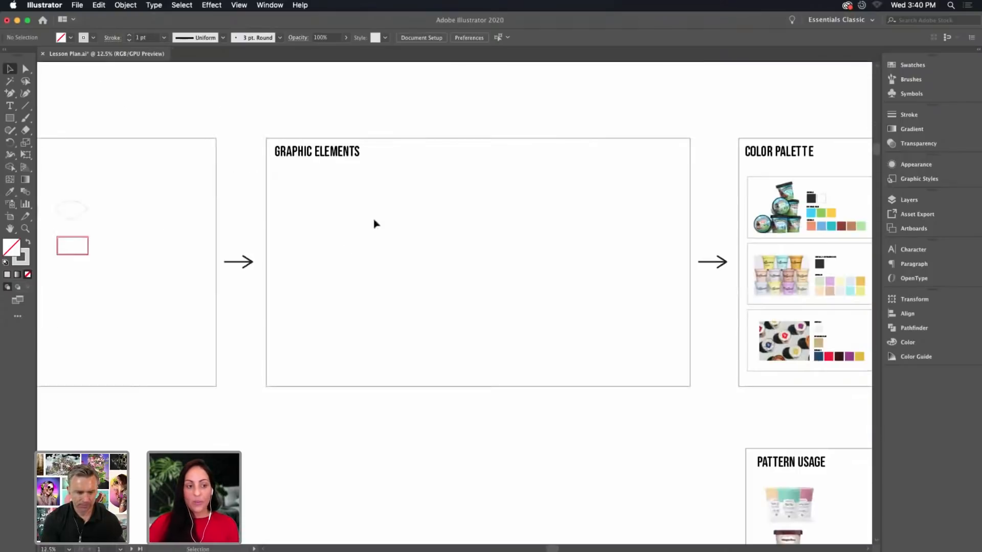
key(super+plus)
drag(554, 152, 498, 216)
key(super+plus)
drag(397, 158, 588, 264)
mouse_move(521, 550)
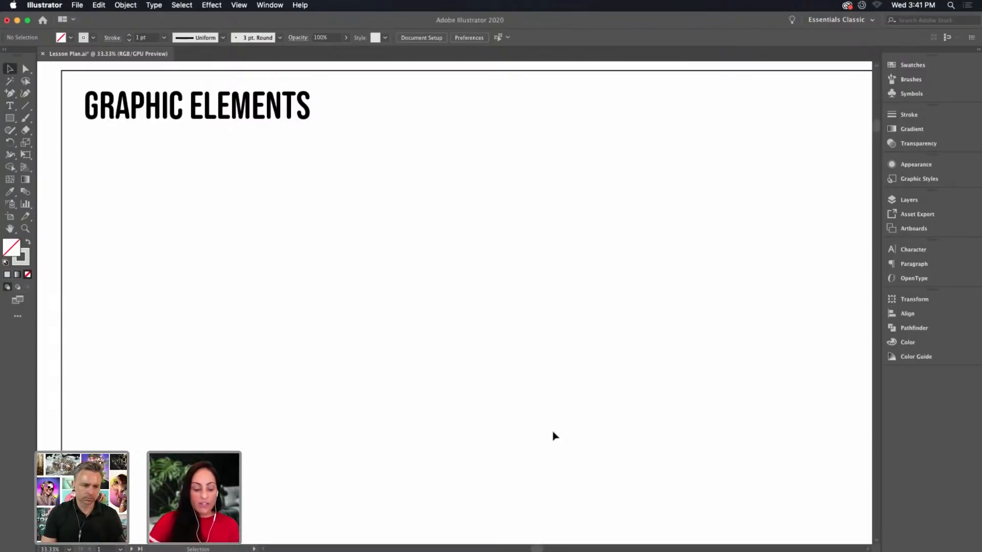
Switch to Finder and open the Meltdown Moment Content text file from the Content folder in Adobe live on the Desktop
key(t)
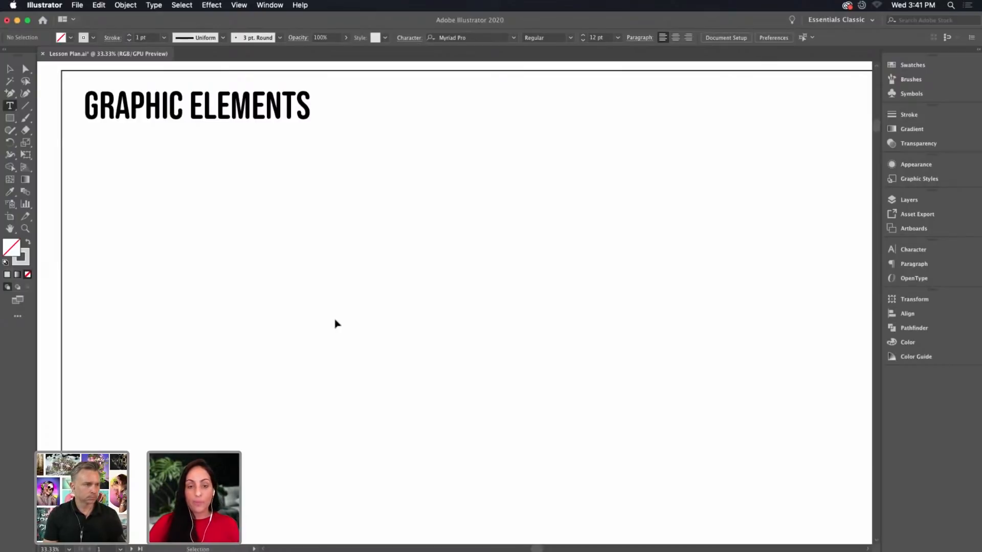
key(super+equal)
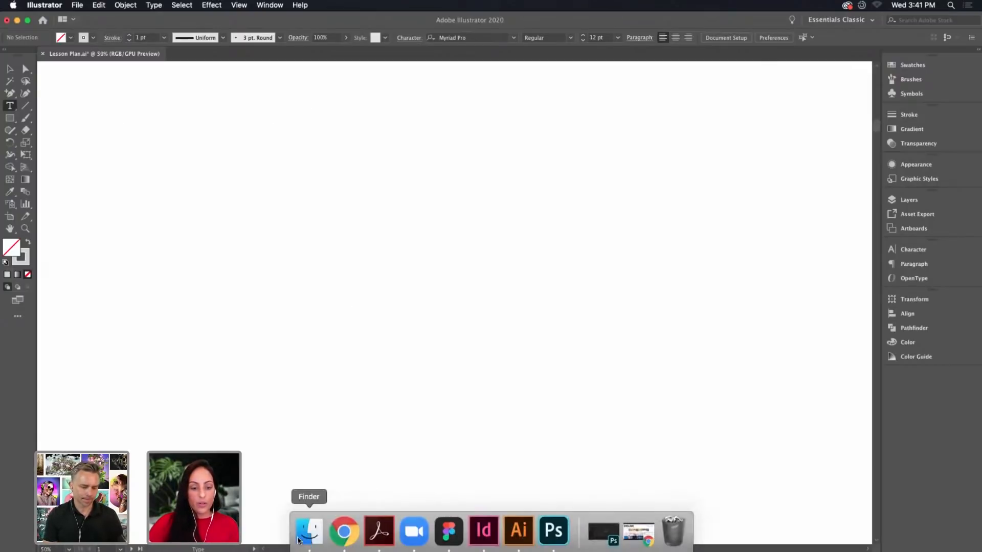
click(306, 534)
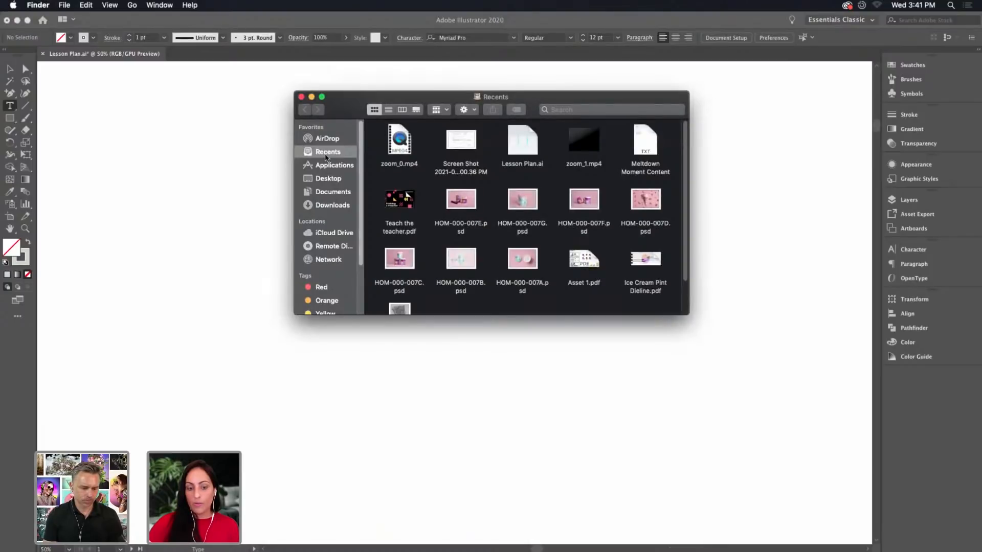
click(328, 180)
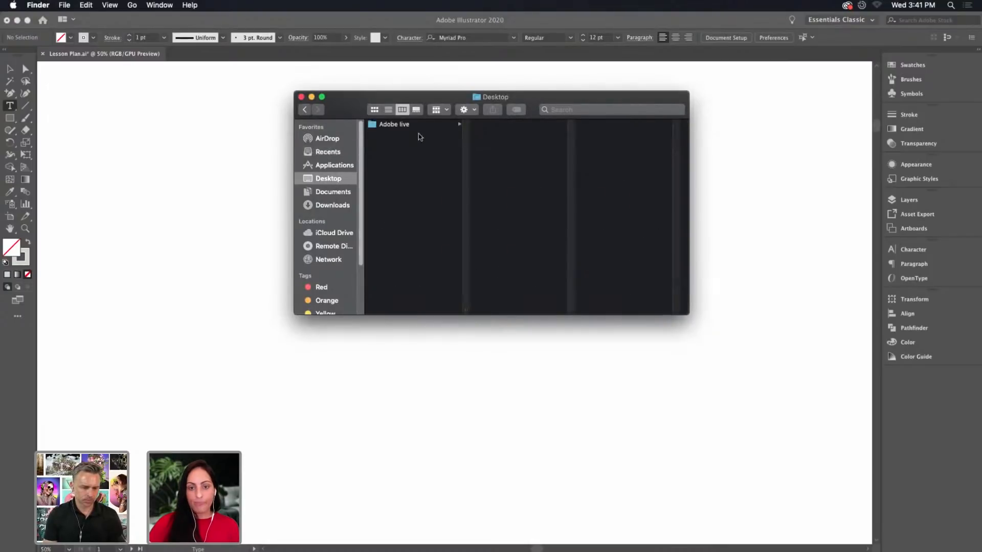
click(402, 125)
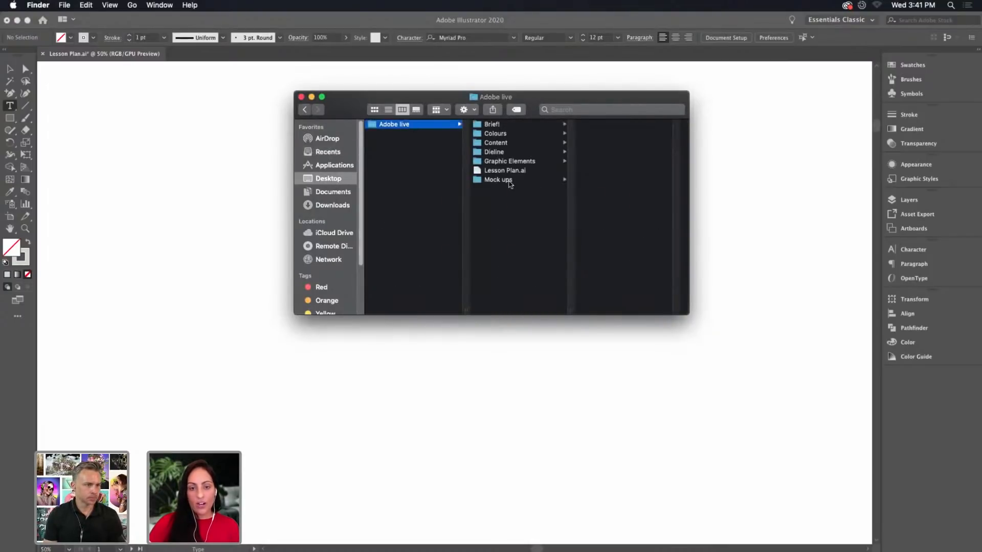
click(504, 142)
double_click(609, 125)
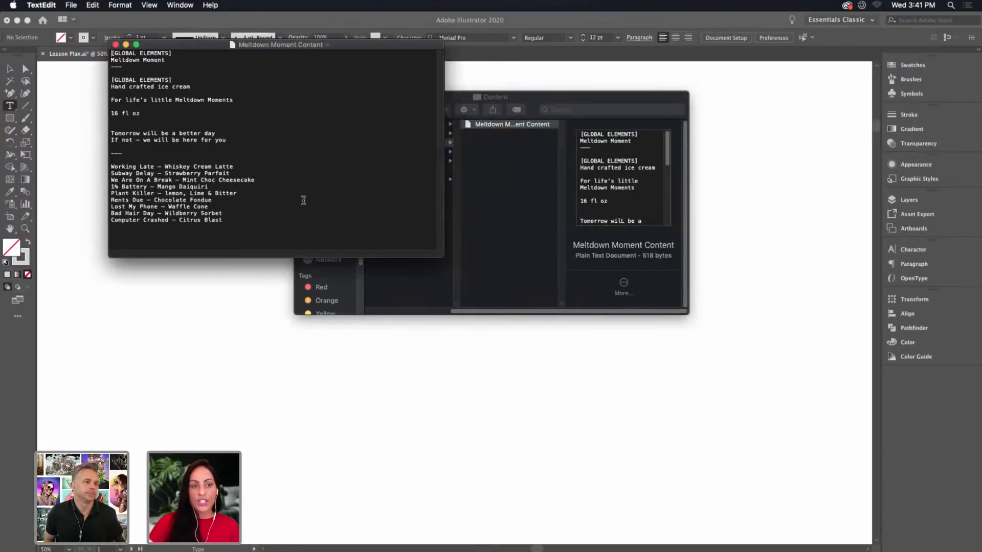
Copy the flavour list from Working Late to Computer Crashed in the text file and minimise the Finder window
drag(233, 222, 103, 167)
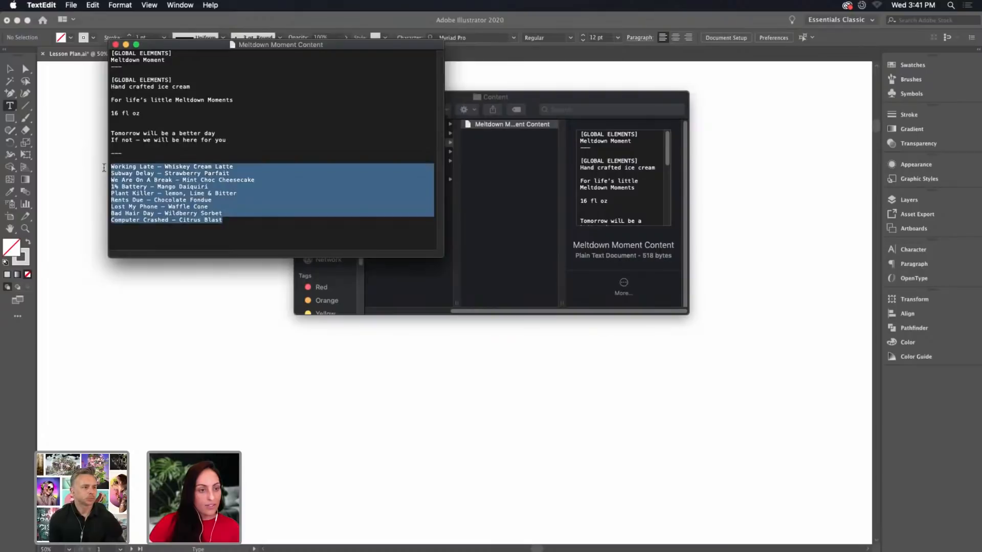
key(super+c)
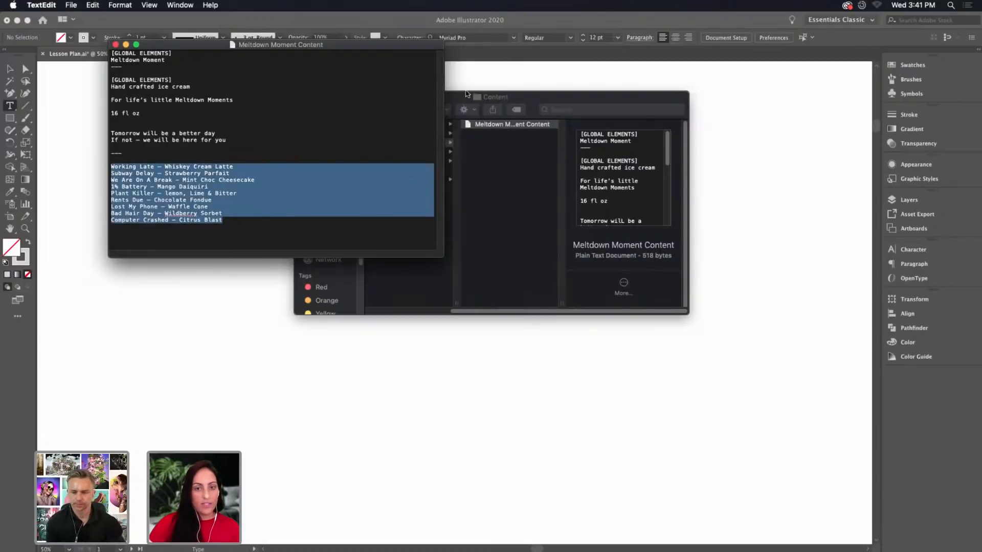
click(466, 98)
click(312, 97)
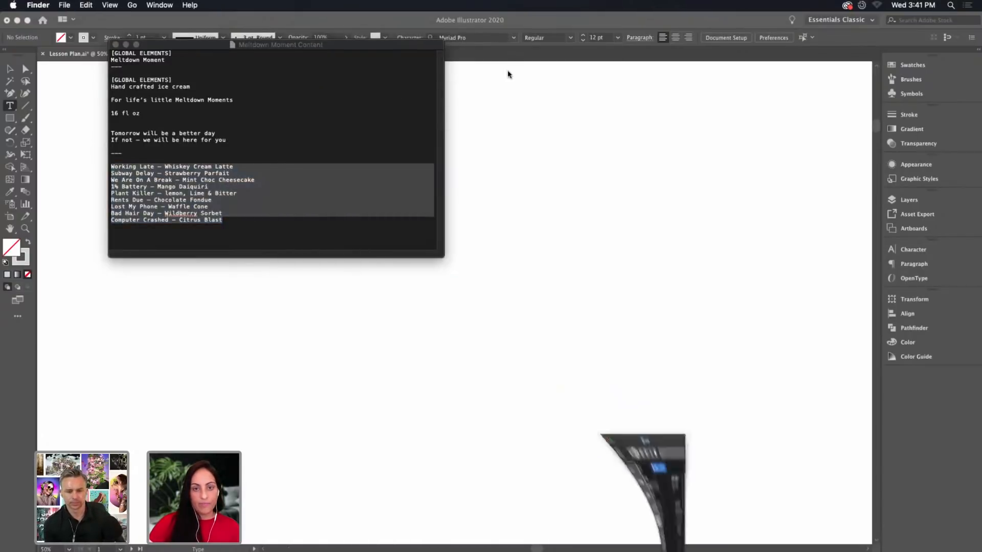
Return to Illustrator and paste the copied flavour list as a new text object in the empty Graphic Elements area
click(493, 145)
click(192, 143)
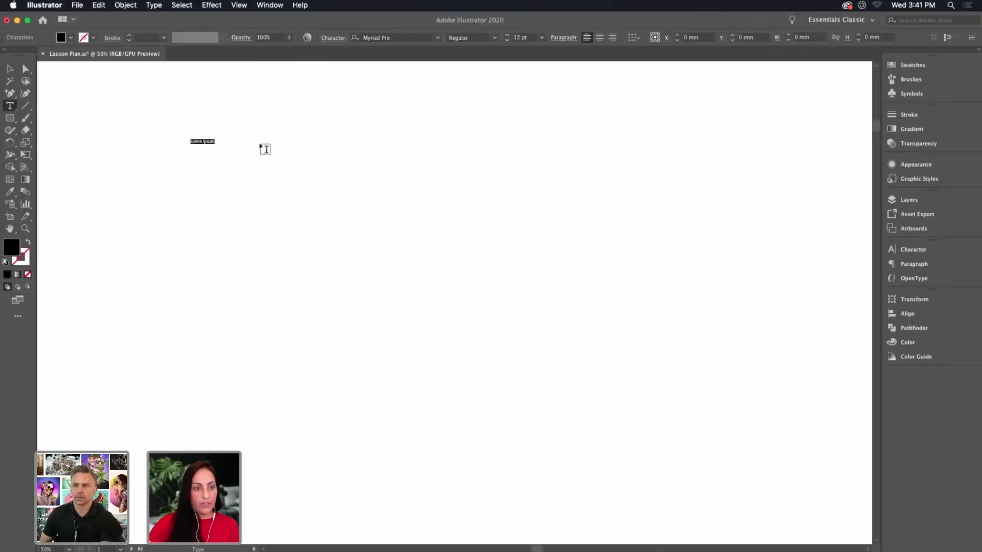
key(super+v)
key(super+equal)
key(super+equal)
key(super+equal)
key(super+equal)
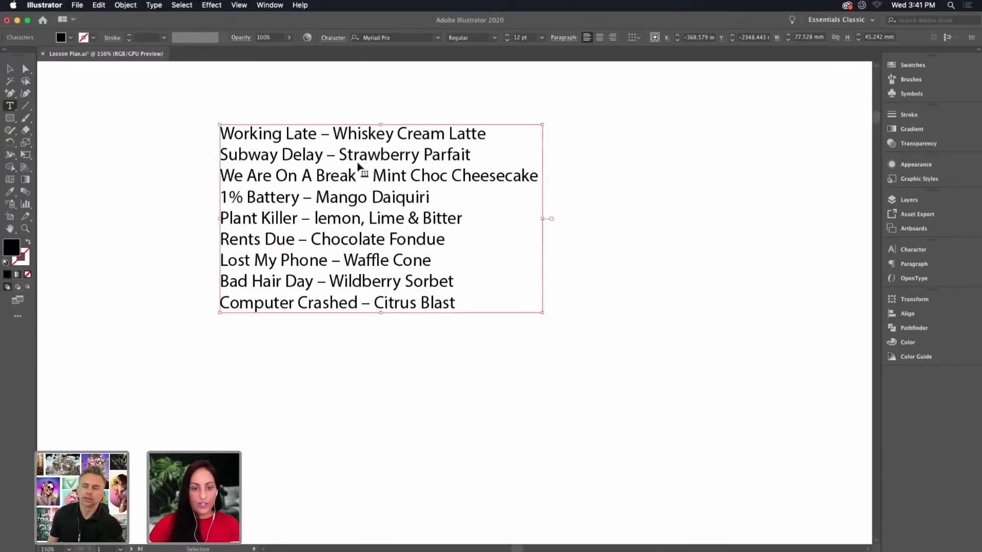
Move the pasted flavour list slightly down from where it was placed
click(8, 69)
drag(372, 98, 250, 81)
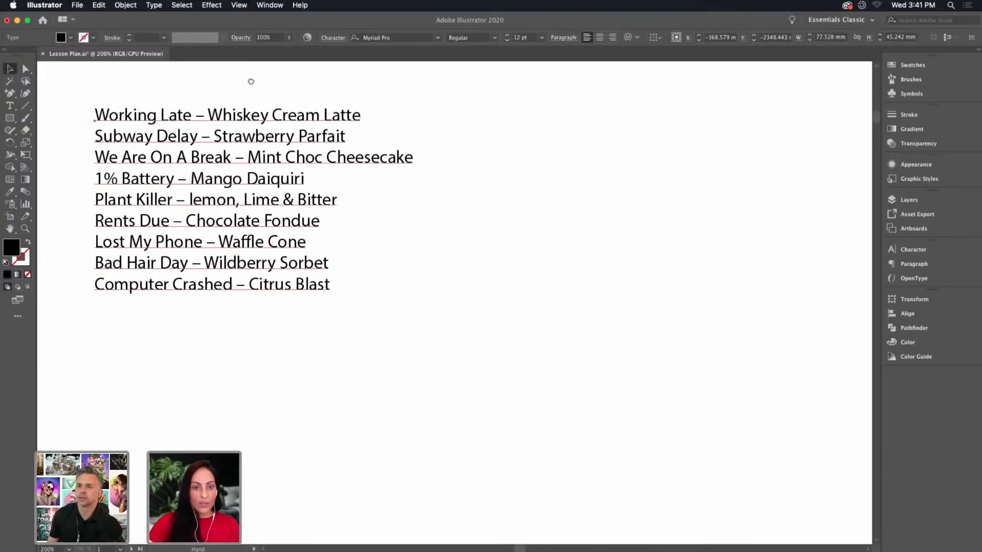
drag(270, 161, 267, 194)
mouse_move(509, 181)
mouse_down()
mouse_move(500, 154)
mouse_move(519, 169)
mouse_up()
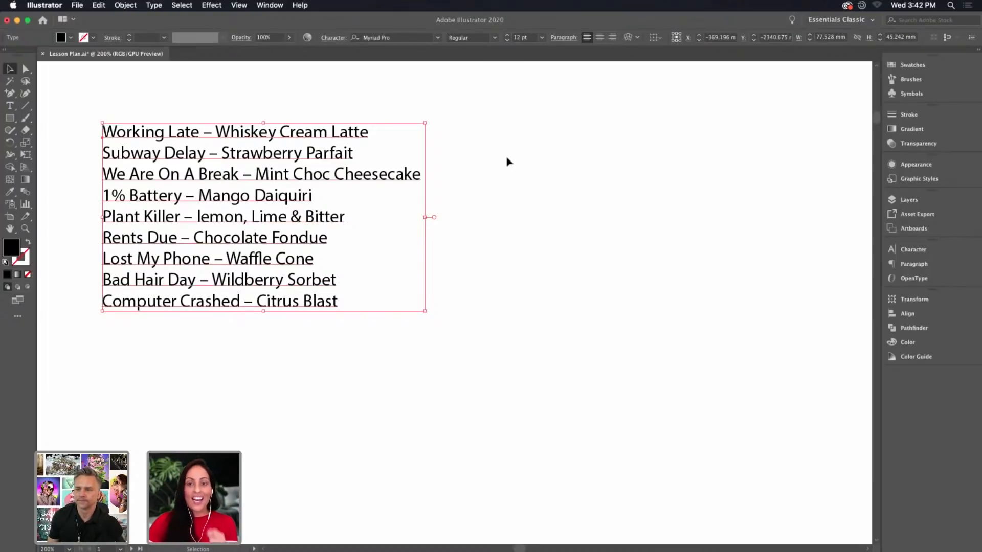
Copy the words Subway Delay from the flavour list and paste them as a separate text object beside it
double_click(204, 153)
drag(205, 152, 103, 153)
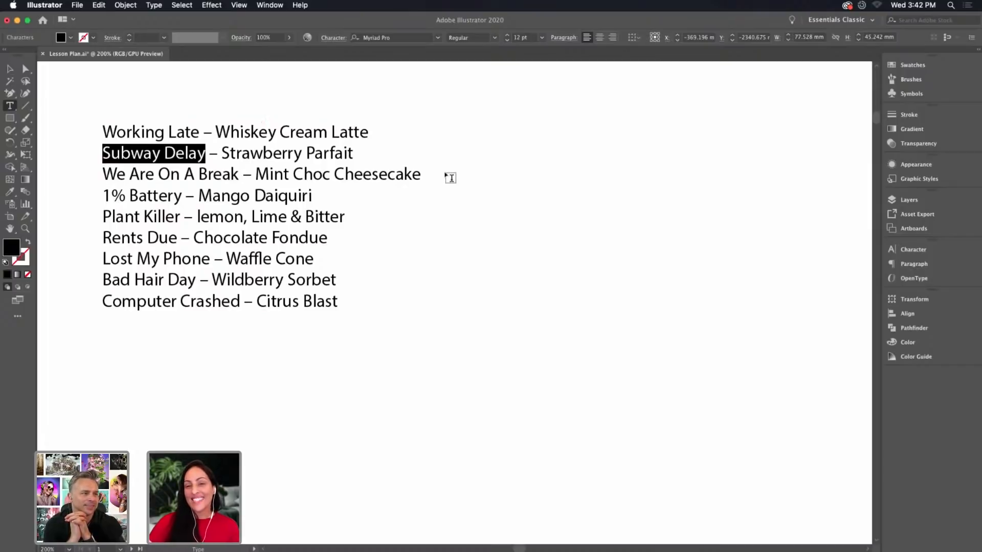
key(Escape)
click(199, 153)
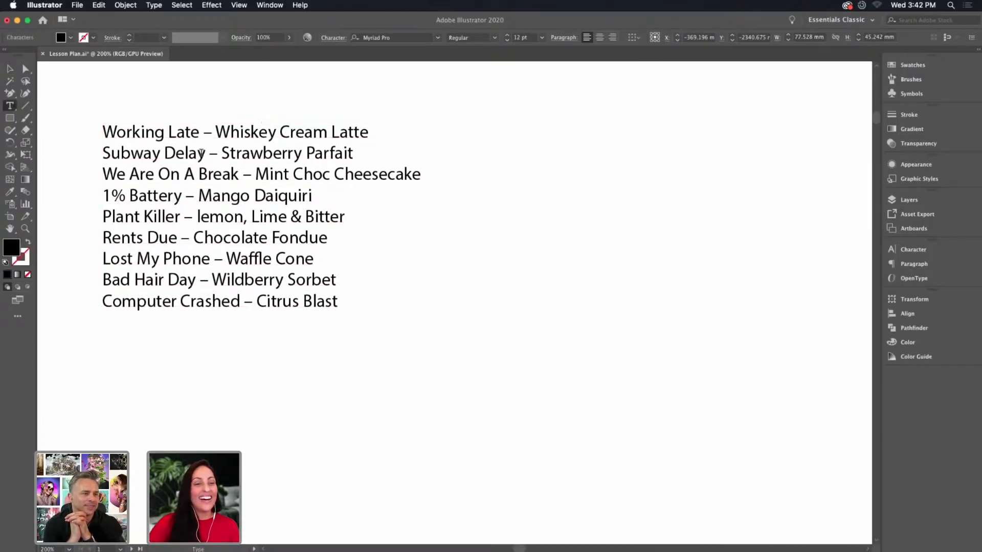
drag(206, 154, 101, 153)
key(Escape)
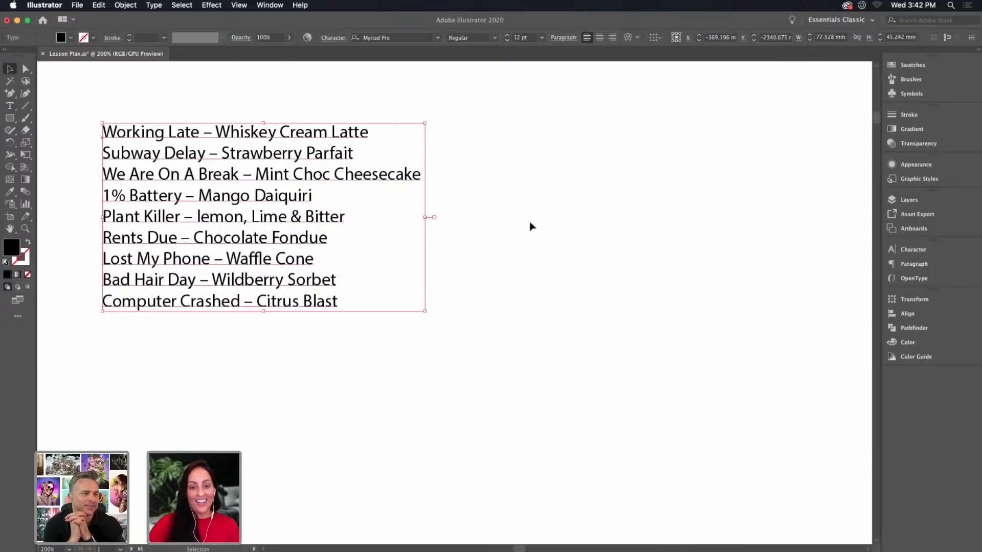
scroll(514, 224, right, 5)
key(t)
click(415, 210)
key(super+v)
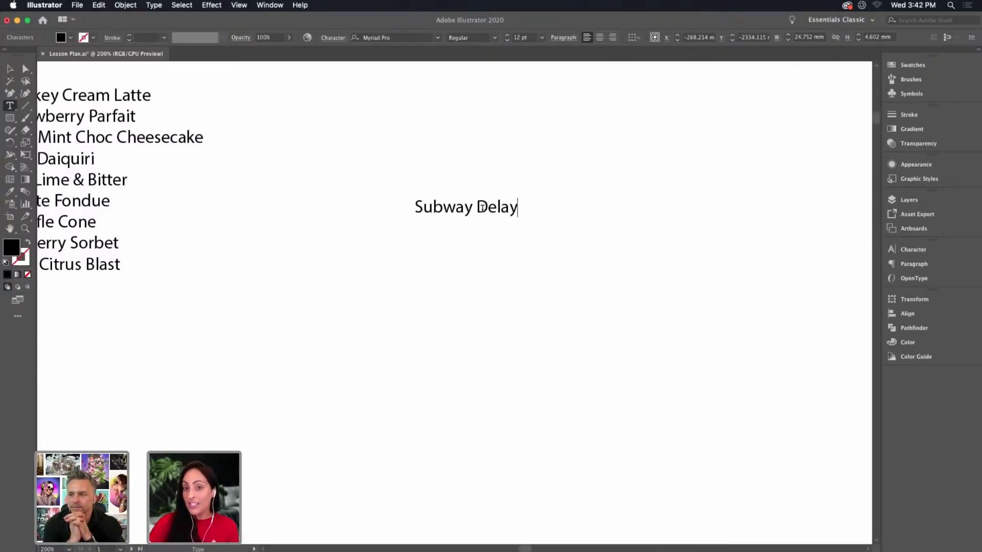
Change the case of the separate Subway Delay text to UPPERCASE
triple_click(481, 207)
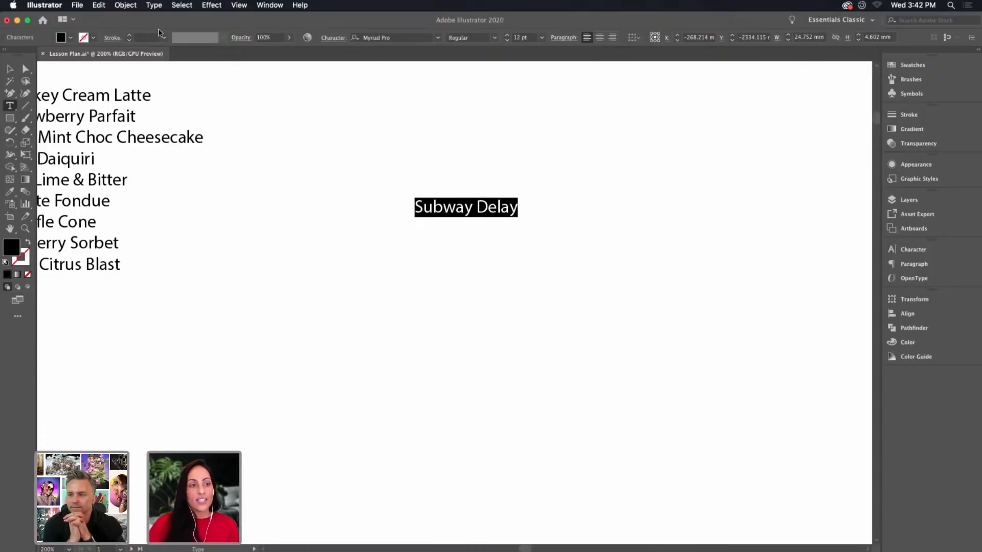
click(153, 6)
mouse_move(204, 153)
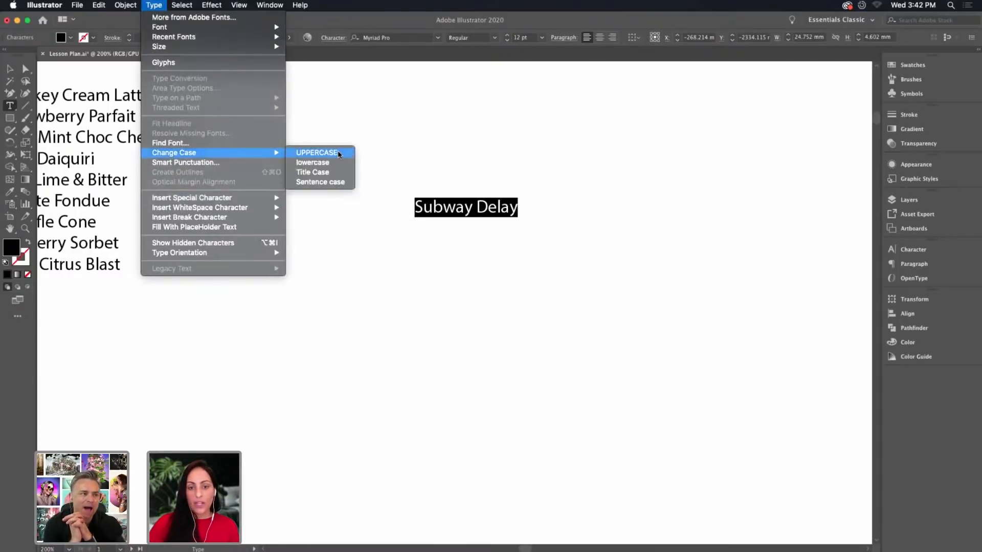
click(343, 152)
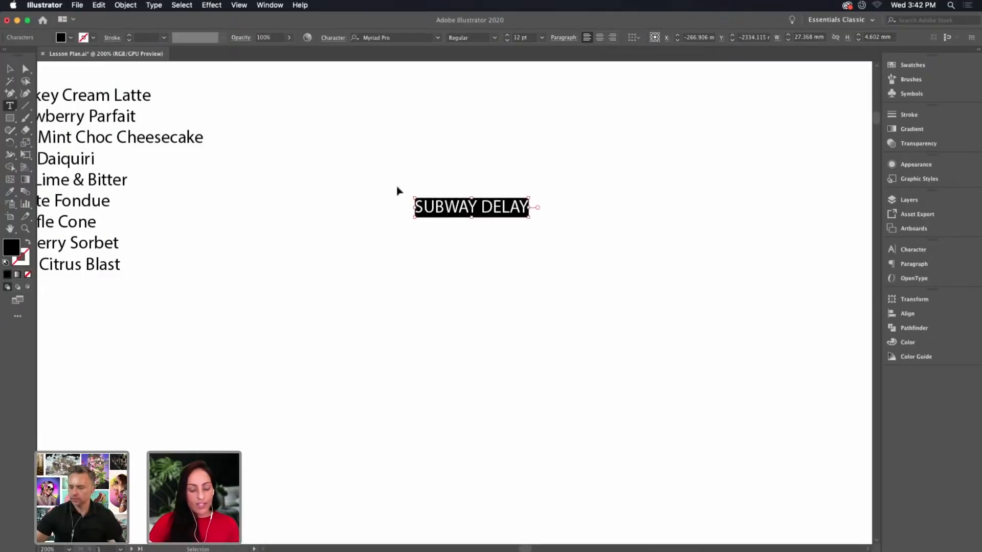
Show the Character settings as a floating panel over the canvas and collapse the remaining type panels
key(super+t)
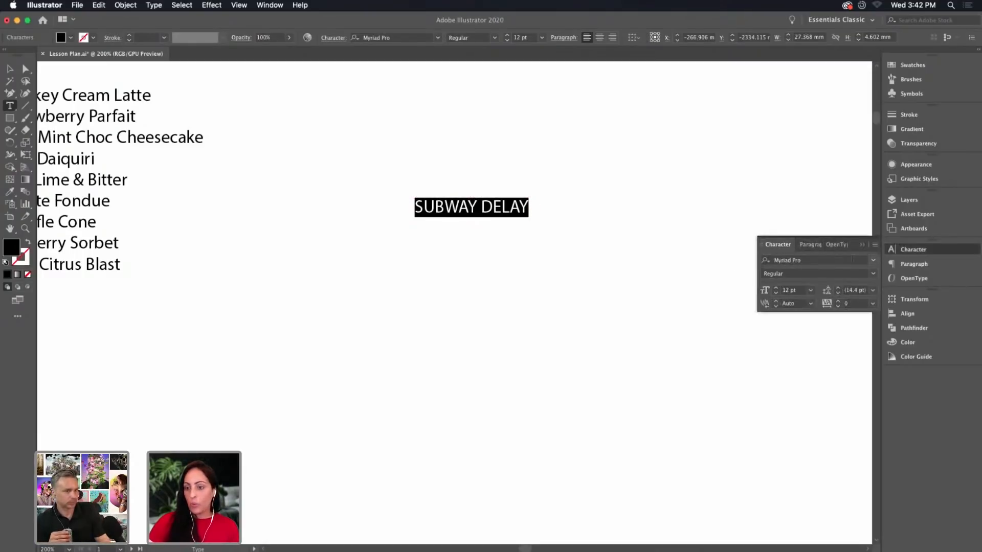
click(873, 261)
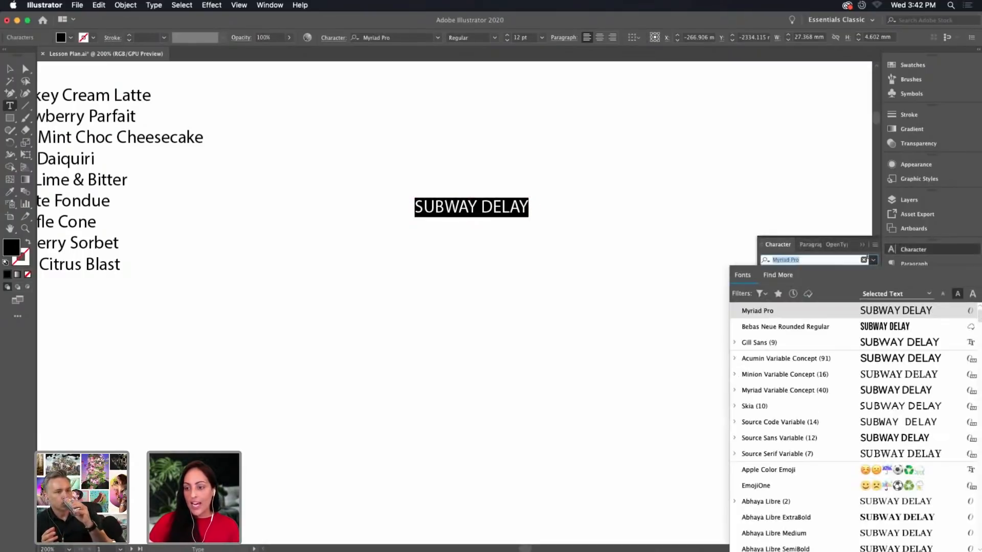
drag(791, 248, 715, 108)
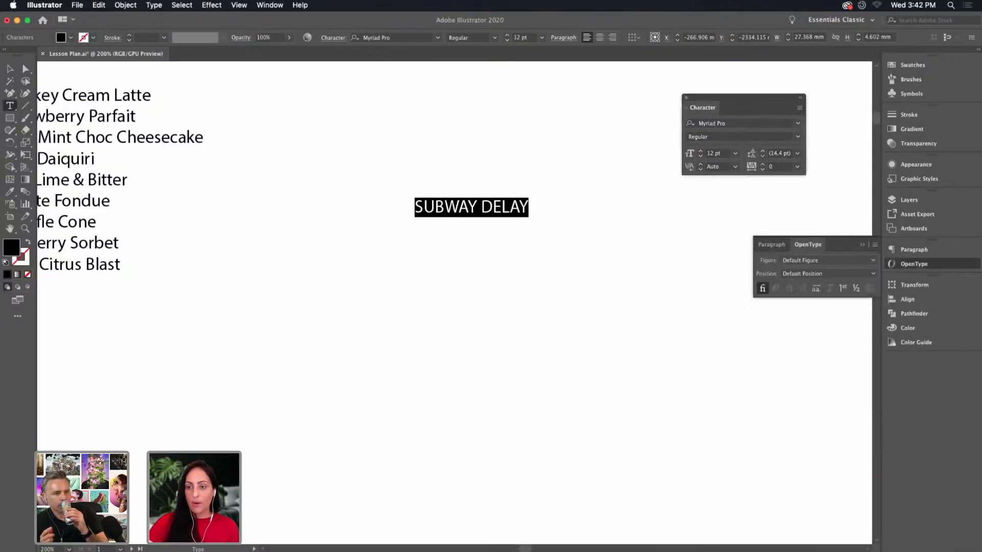
click(862, 245)
Preview condensed typefaces on the SUBWAY DELAY text and set its font to Bee Two
click(798, 124)
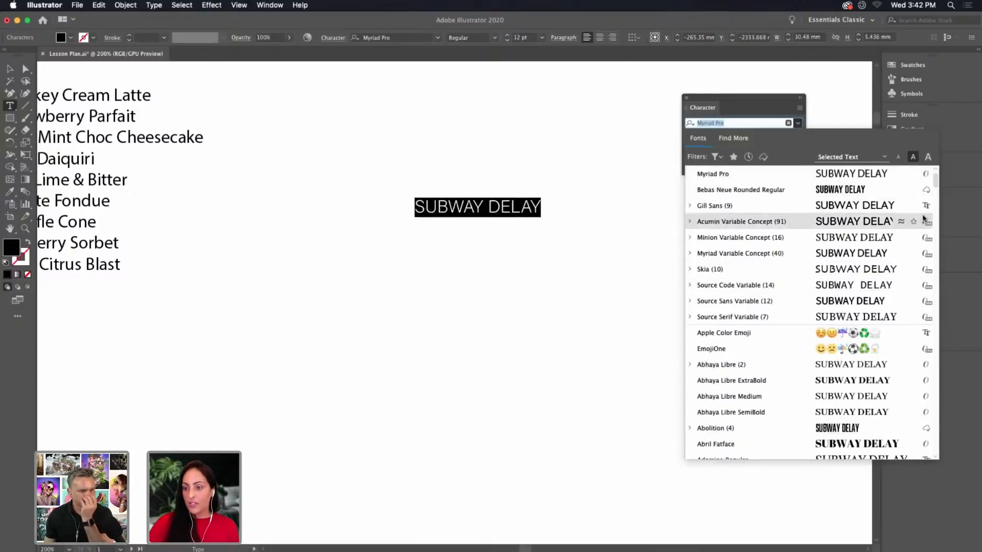
scroll(934, 187, down, 10)
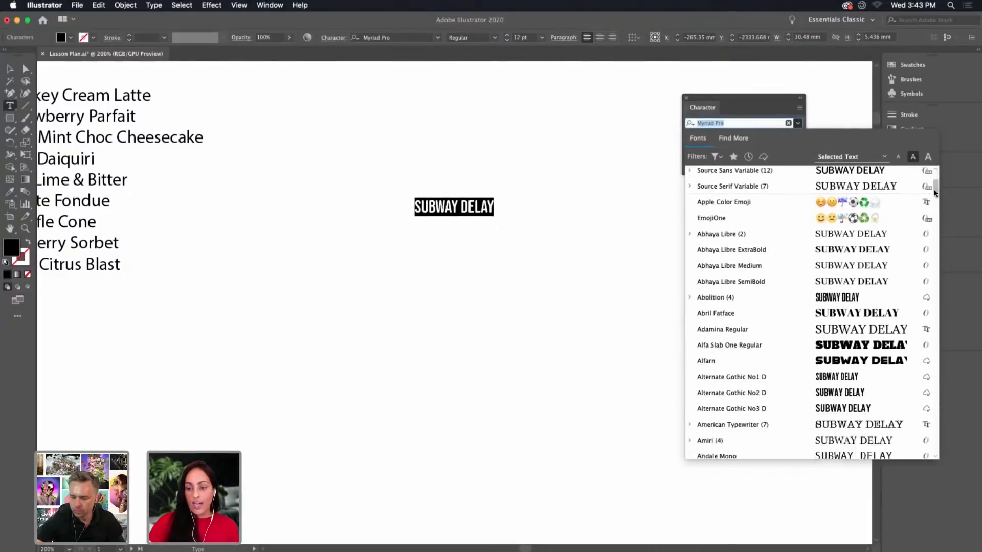
drag(935, 197, 936, 222)
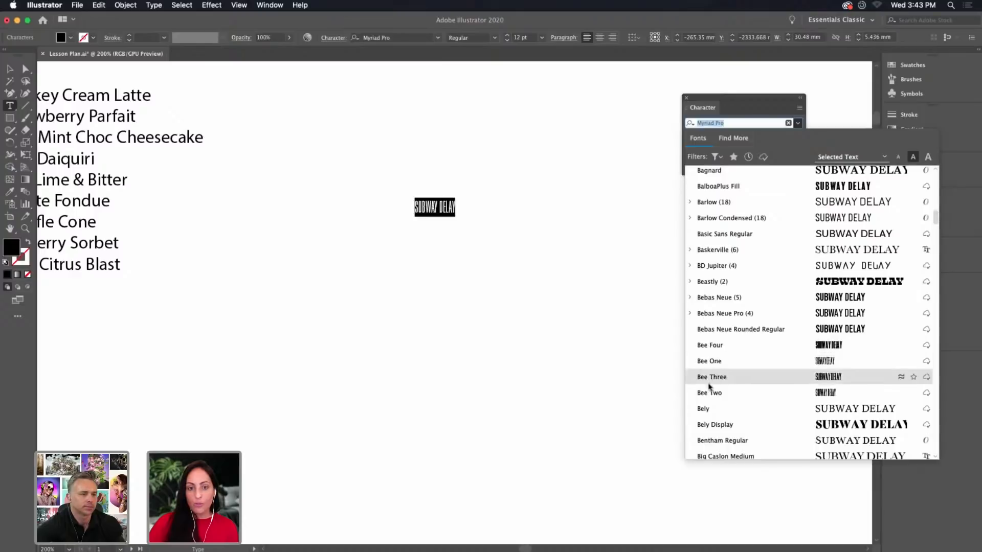
key(super+equal)
key(super+equal)
key(super+equal)
key(super+equal)
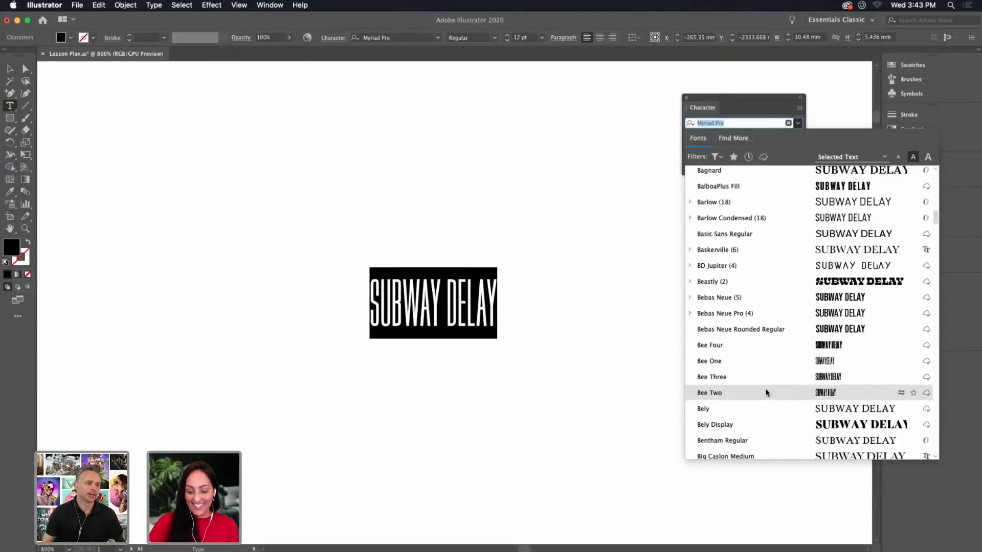
key(super+equal)
key(super+equal)
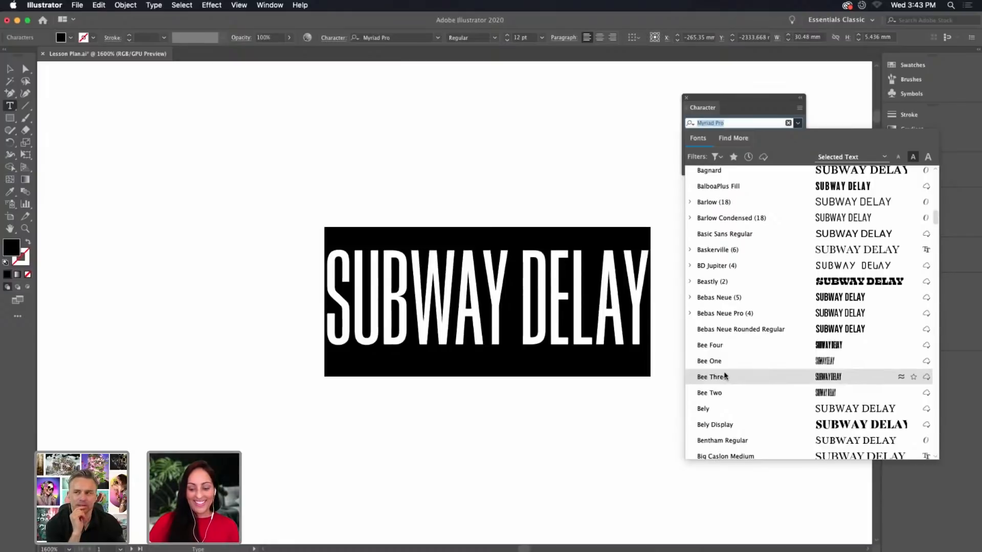
click(772, 393)
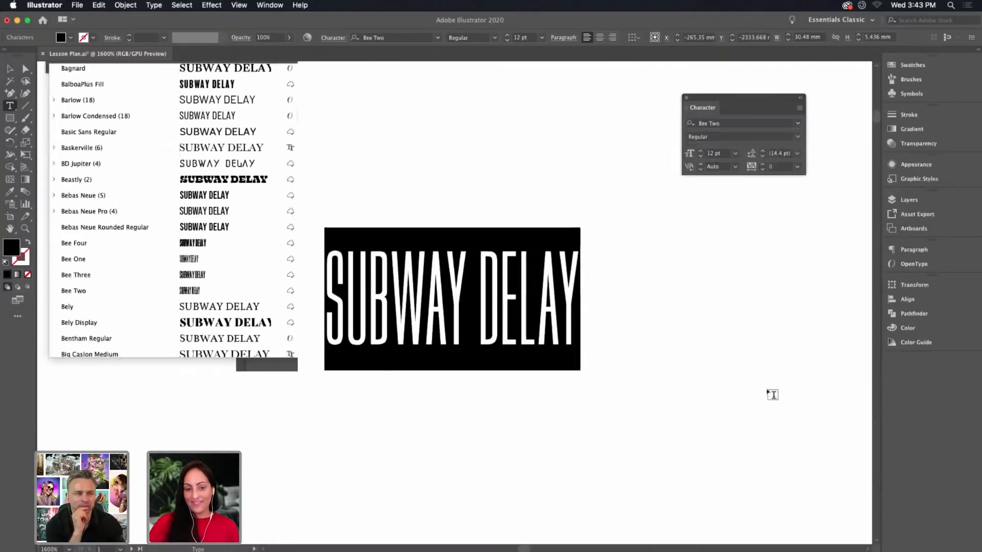
Scale the SUBWAY DELAY text up to about 117 pt and position it beside the flavour list
key(Escape)
key(super+minus)
key(super+minus)
key(super+minus)
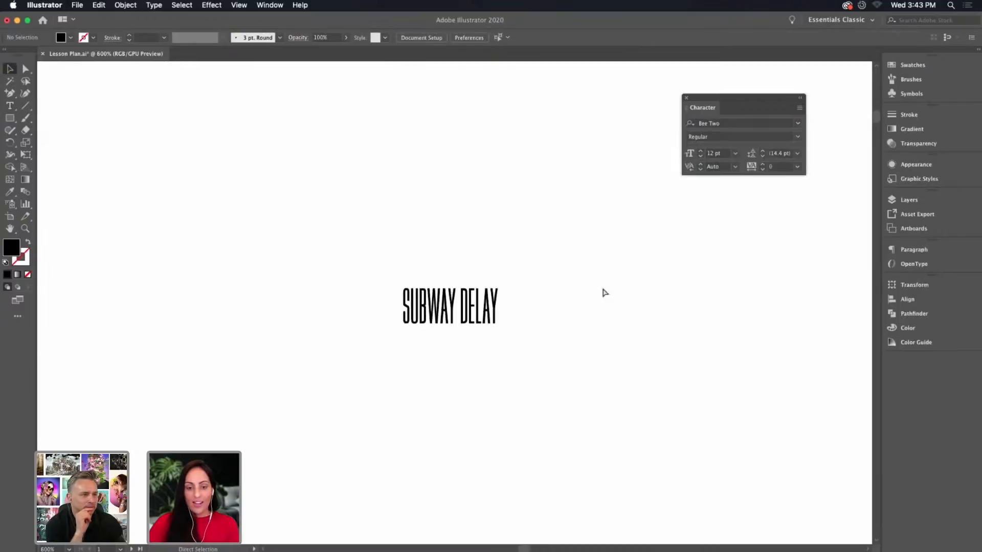
drag(497, 333, 795, 421)
key(super+minus)
key(super+minus)
key(super+minus)
drag(508, 331, 714, 446)
drag(634, 405, 573, 280)
click(683, 281)
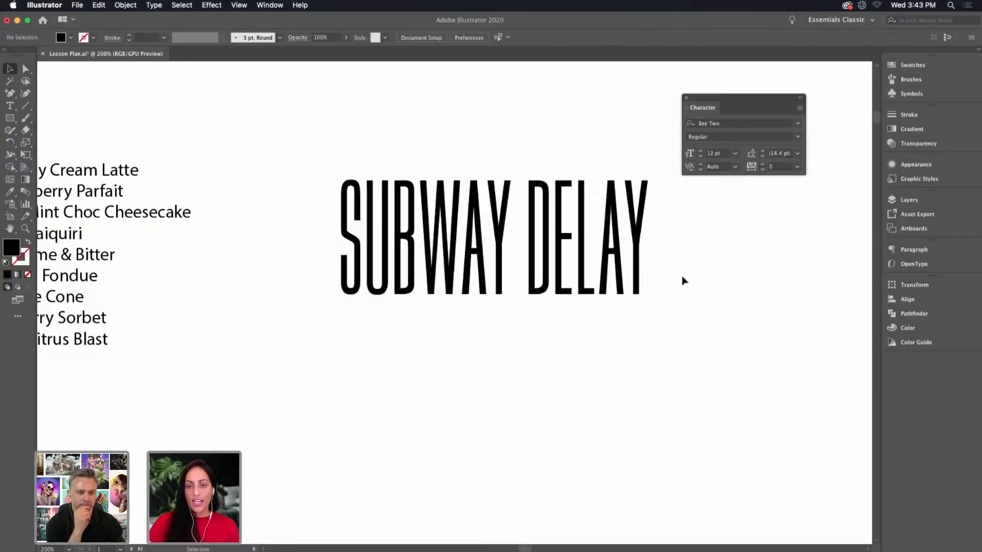
Duplicate the SUBWAY DELAY text directly below the original and convert the copy to outlines
mouse_move(648, 329)
mouse_down()
mouse_move(629, 344)
mouse_move(593, 339)
mouse_move(647, 316)
mouse_up()
key(super+minus)
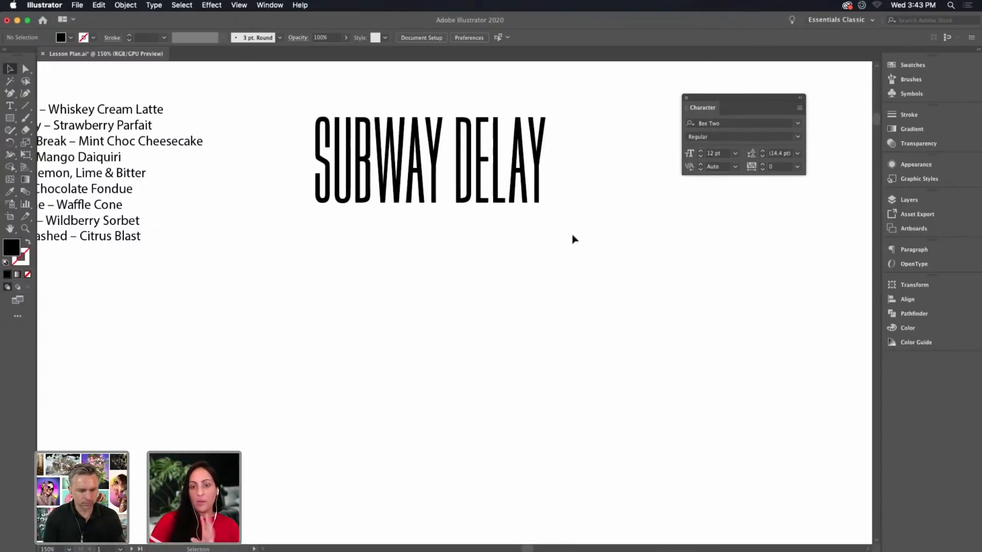
scroll(649, 300, down, 2)
scroll(649, 300, right, 2)
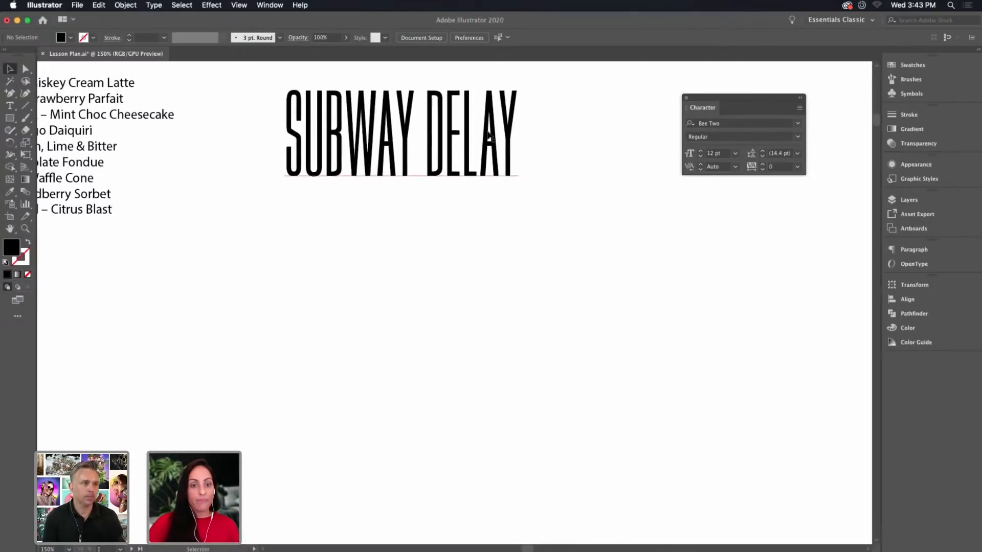
alt+drag(467, 139, 466, 253)
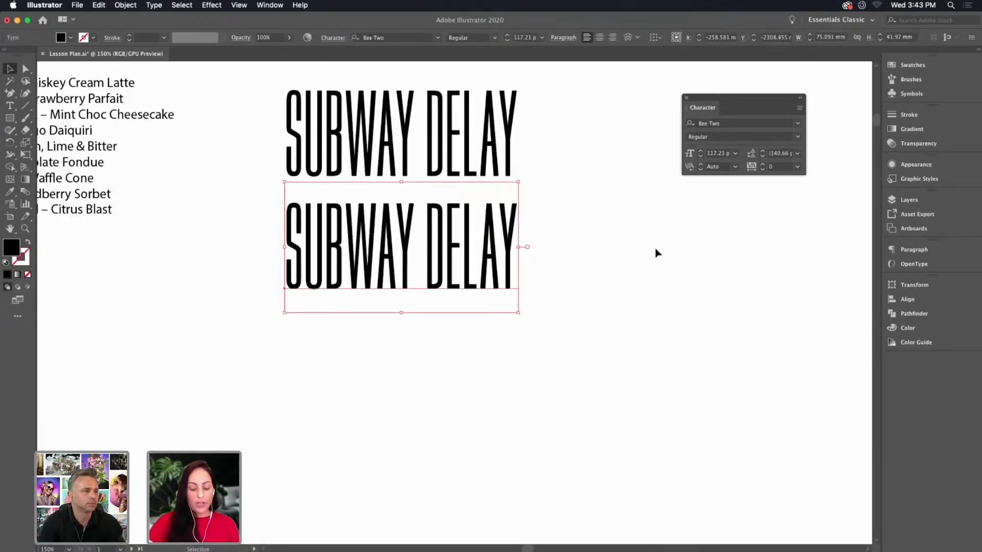
key(super+shift+o)
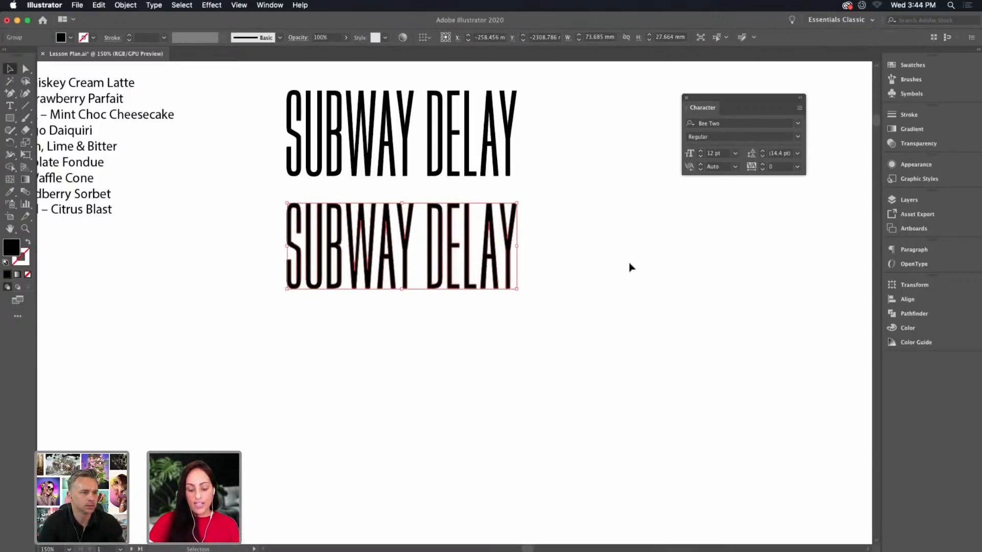
Round all the corners of the outlined SUBWAY DELAY copy to the maximum
key(super+equal)
key(super+equal)
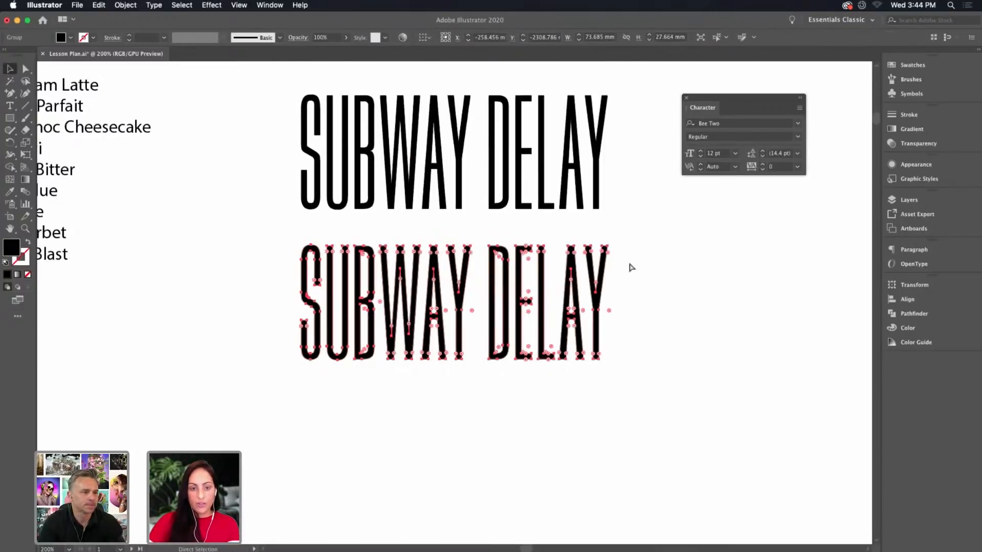
key(a)
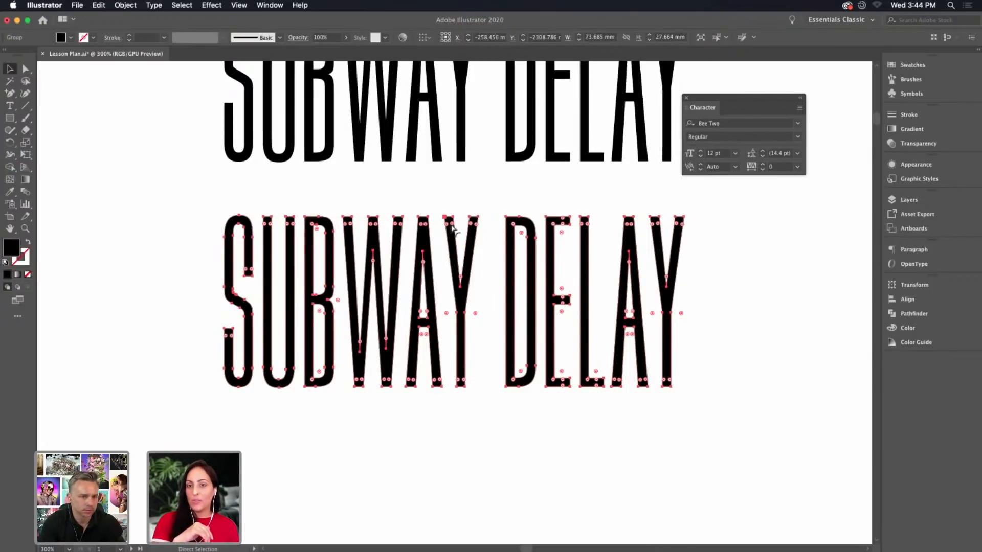
drag(452, 229, 486, 276)
key(v)
click(486, 315)
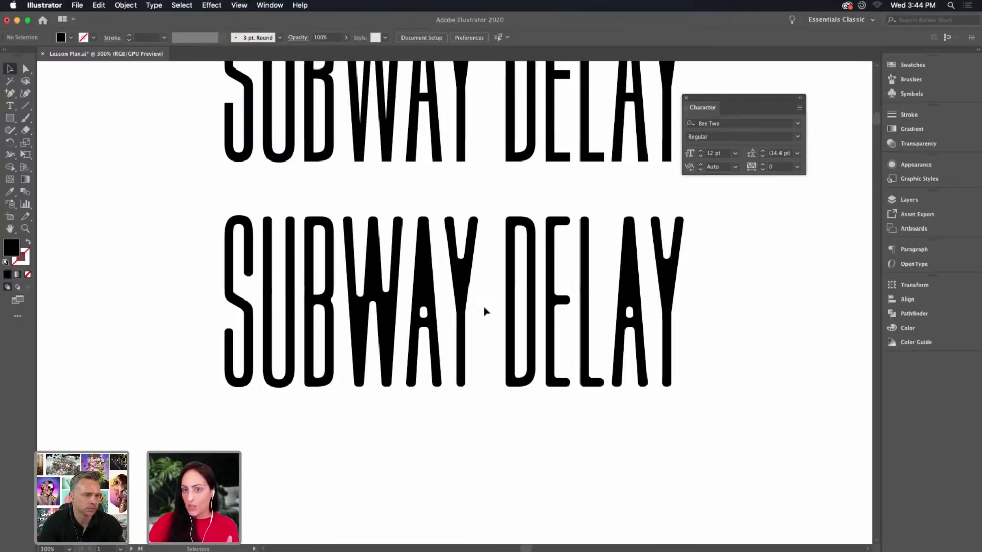
Duplicate the rounded SUBWAY DELAY lettering beside the original and delete the surplus copy
key(super+minus)
key(super+minus)
key(super+minus)
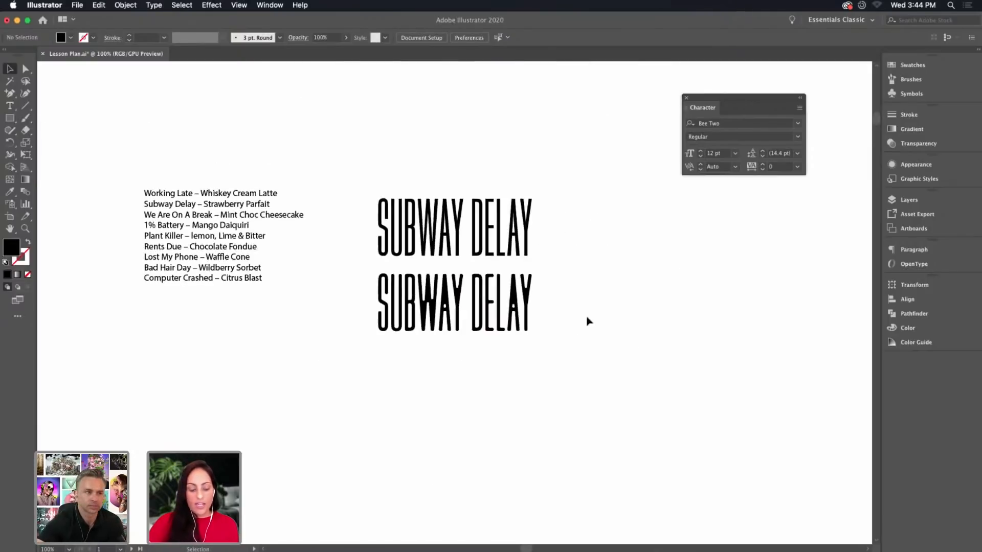
drag(568, 302, 369, 313)
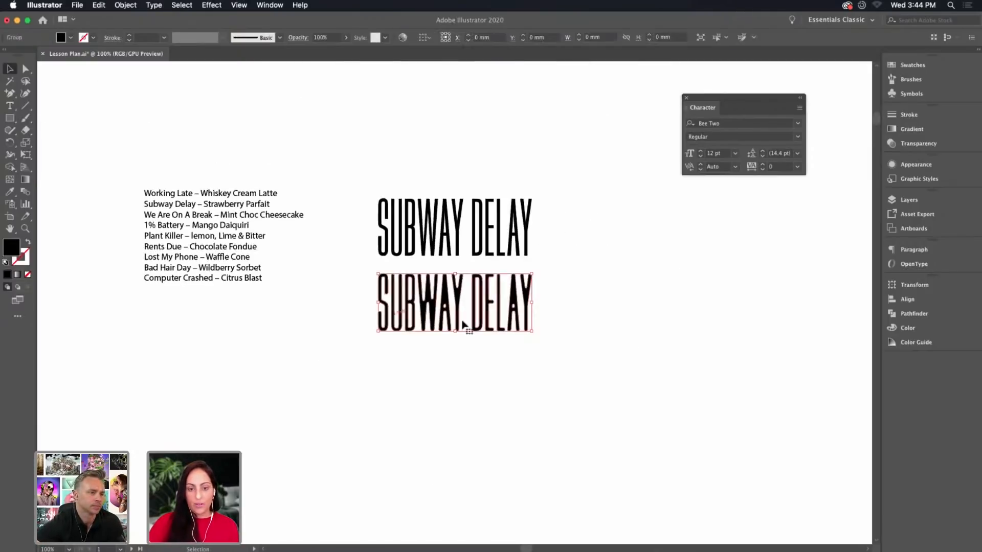
key(a)
key(v)
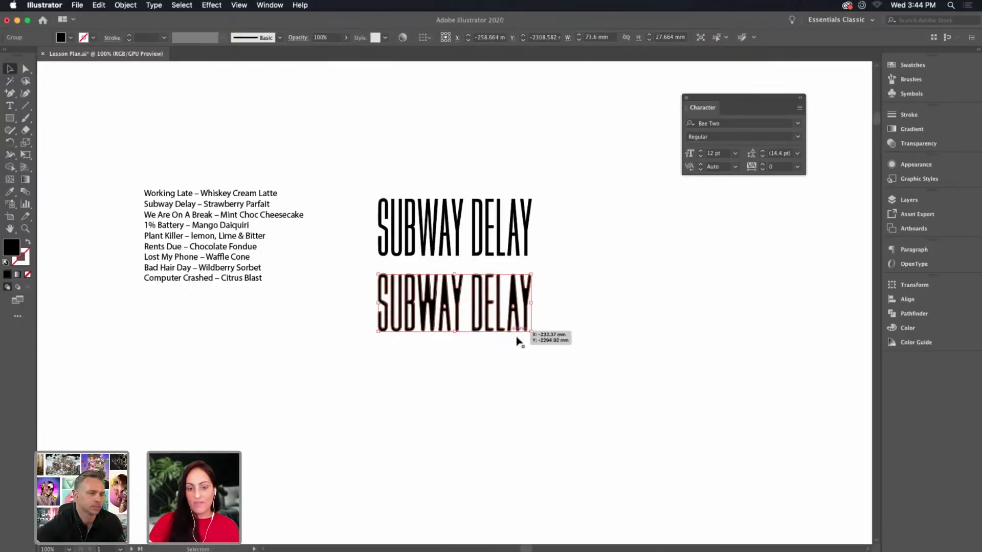
drag(513, 304, 687, 296)
drag(720, 373, 634, 369)
drag(521, 302, 350, 288)
click(543, 354)
drag(563, 309, 595, 311)
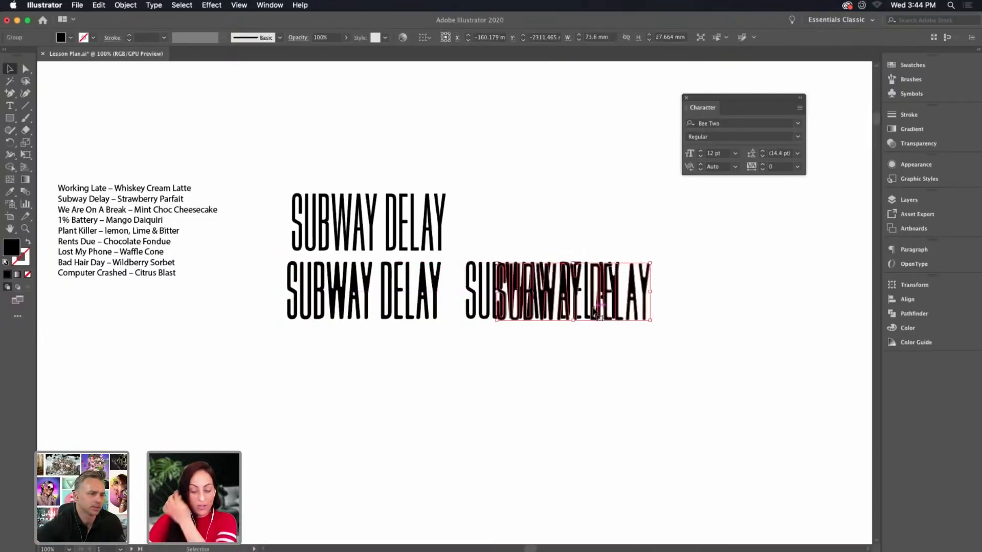
key(Delete)
click(614, 302)
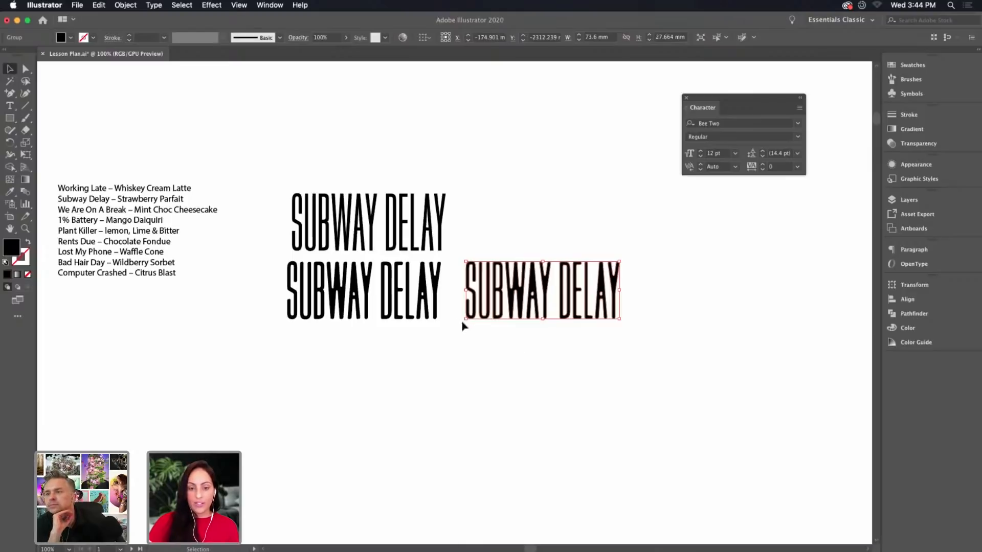
Try rotating the copied lettering 90 degrees and stretching it wider, and undo back to before the duplication
drag(462, 322, 576, 369)
drag(574, 290, 613, 295)
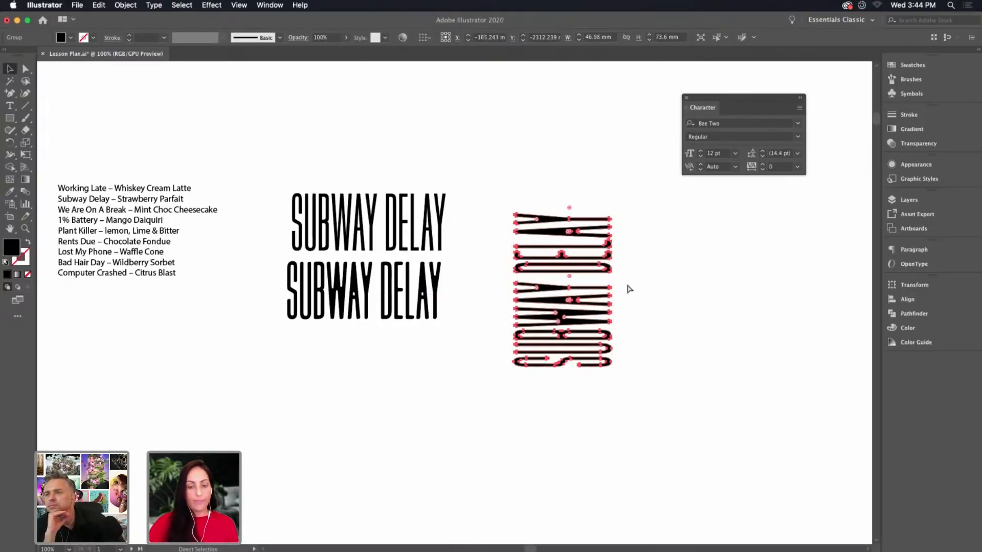
key(super+z)
key(super+z)
key(super+z)
key(super+z)
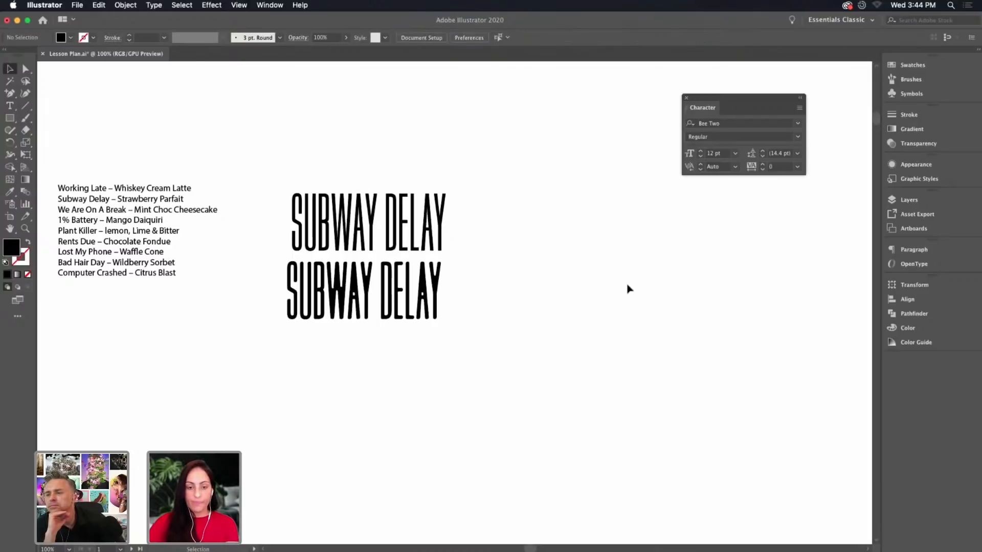
Duplicate the rounded SUBWAY DELAY lettering beside the original and move DELAY within the copy to close the gap after SUBWAY
alt+drag(393, 313, 593, 326)
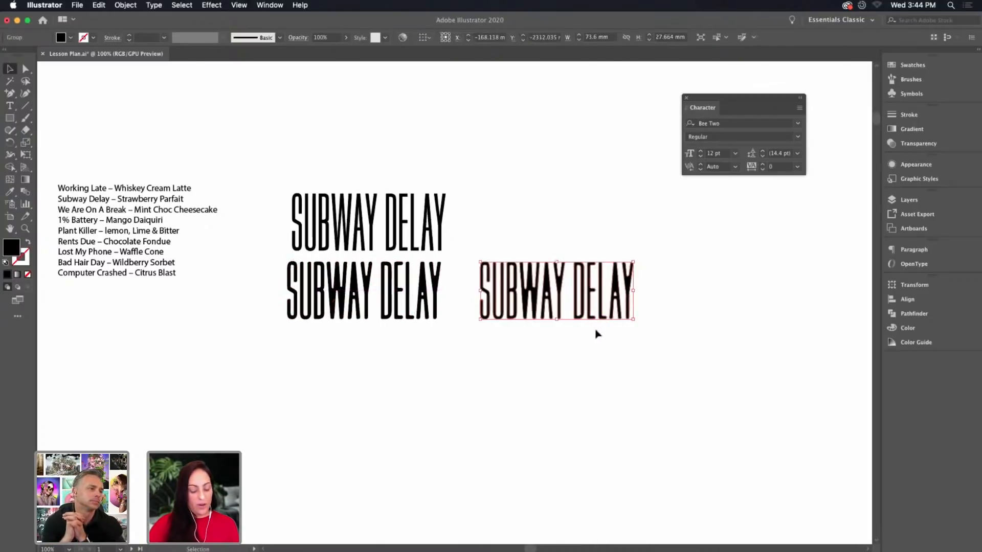
double_click(577, 306)
drag(577, 306, 578, 305)
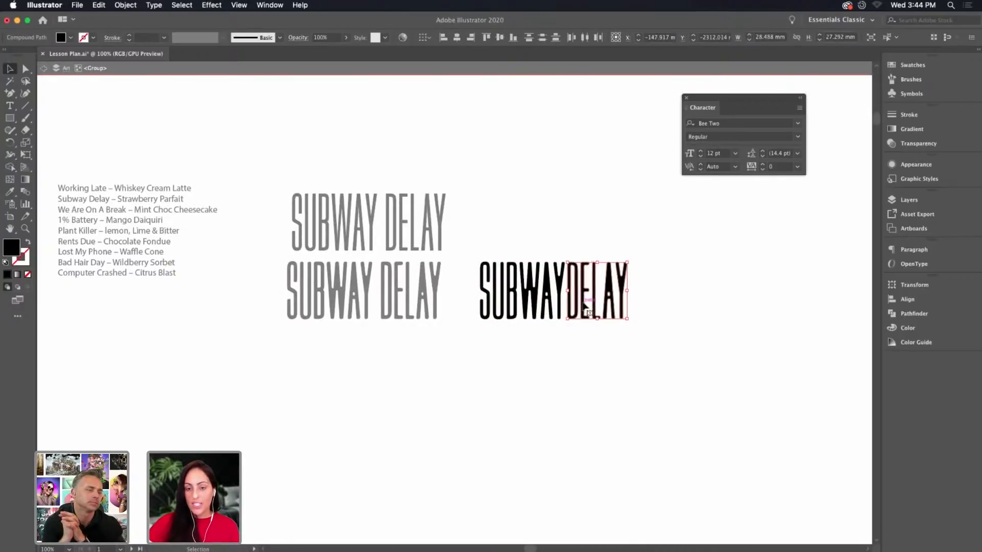
click(663, 313)
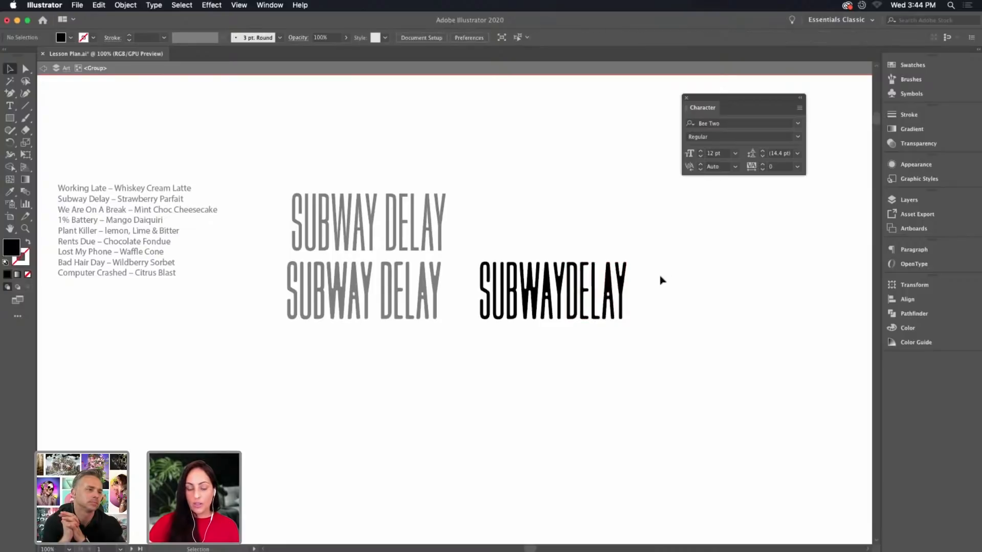
double_click(662, 292)
Rotate the joined SUBWAYDELAY copy 90 degrees counterclockwise and stretch it into a band about 99 mm wide and 31 mm high
click(624, 297)
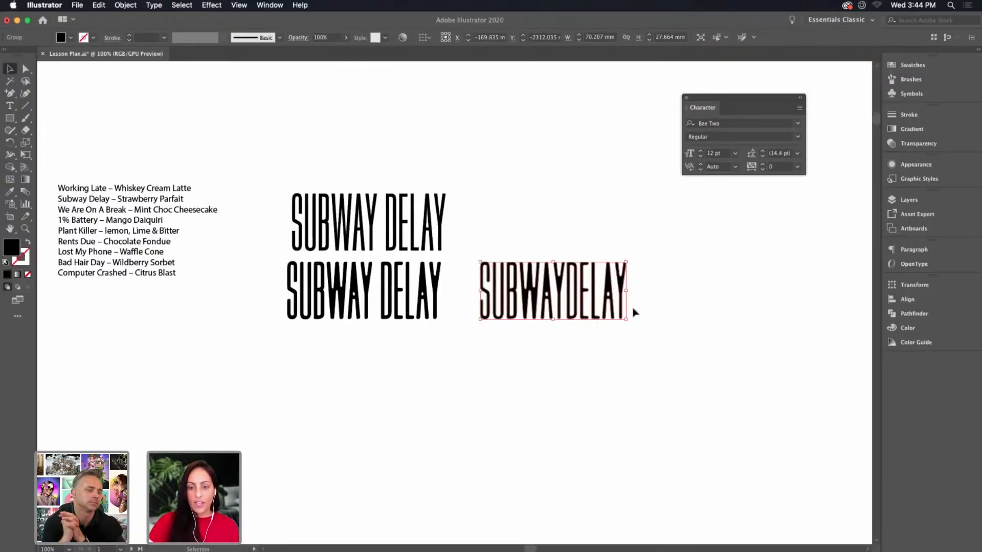
drag(627, 323, 730, 340)
click(623, 383)
click(630, 321)
drag(628, 314, 629, 298)
drag(650, 332, 624, 262)
click(769, 331)
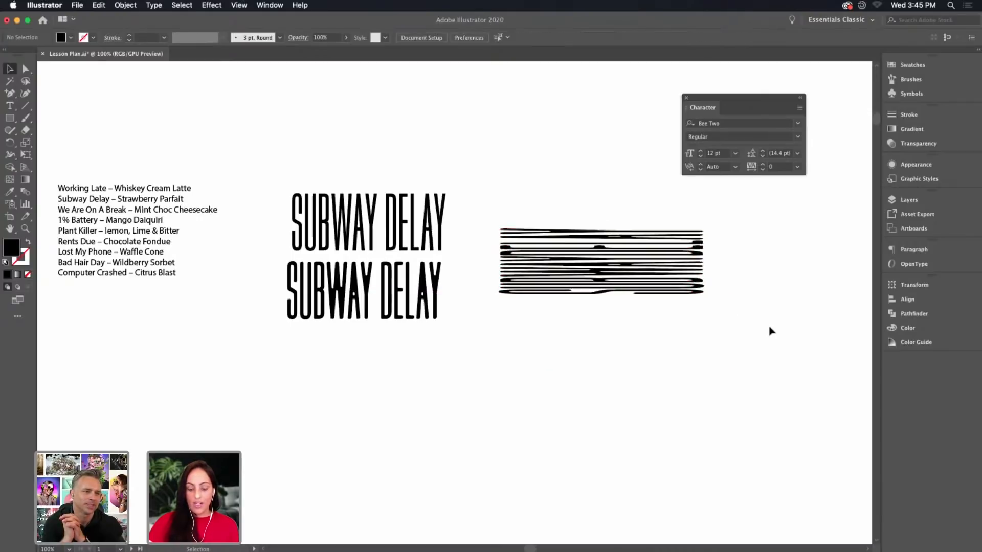
key(super+equal)
drag(756, 337, 524, 371)
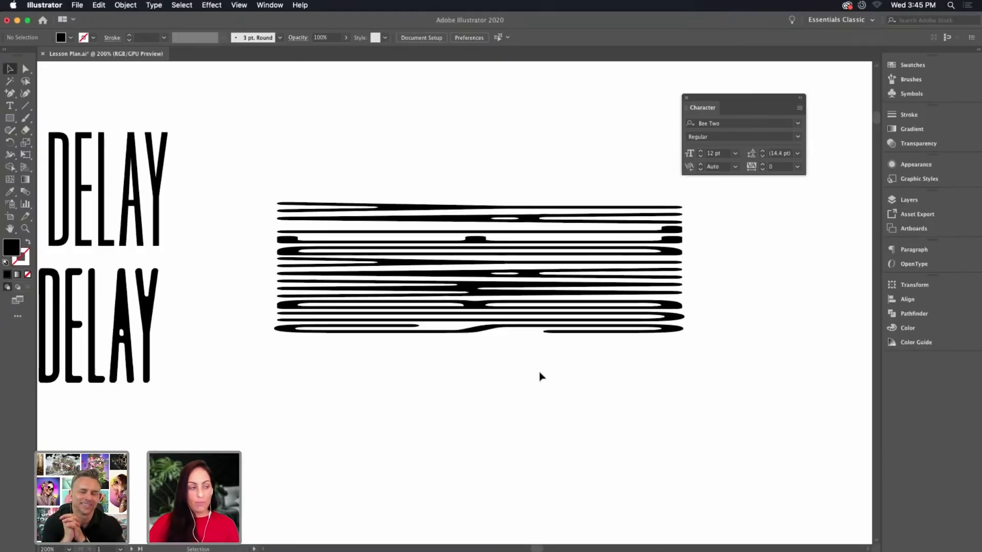
drag(587, 367, 587, 370)
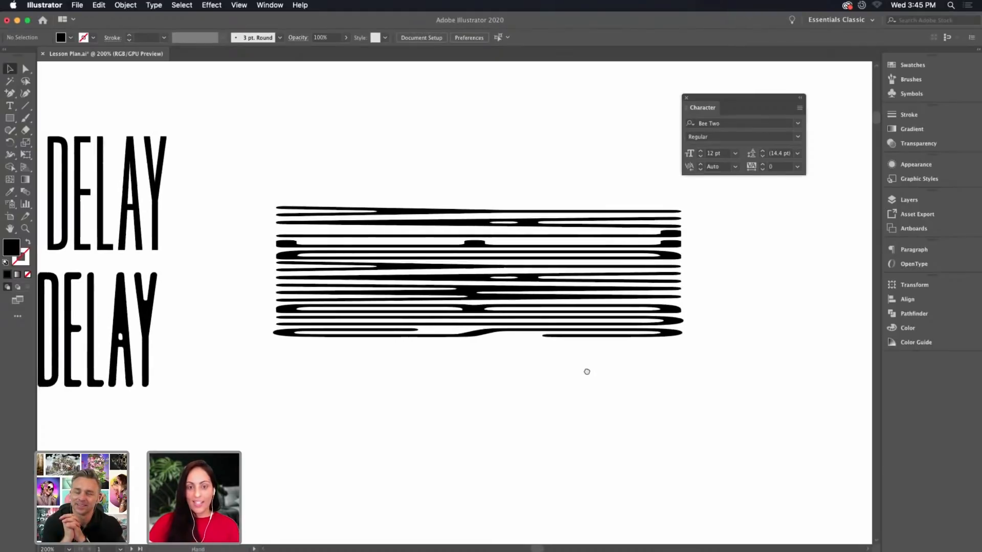
click(482, 226)
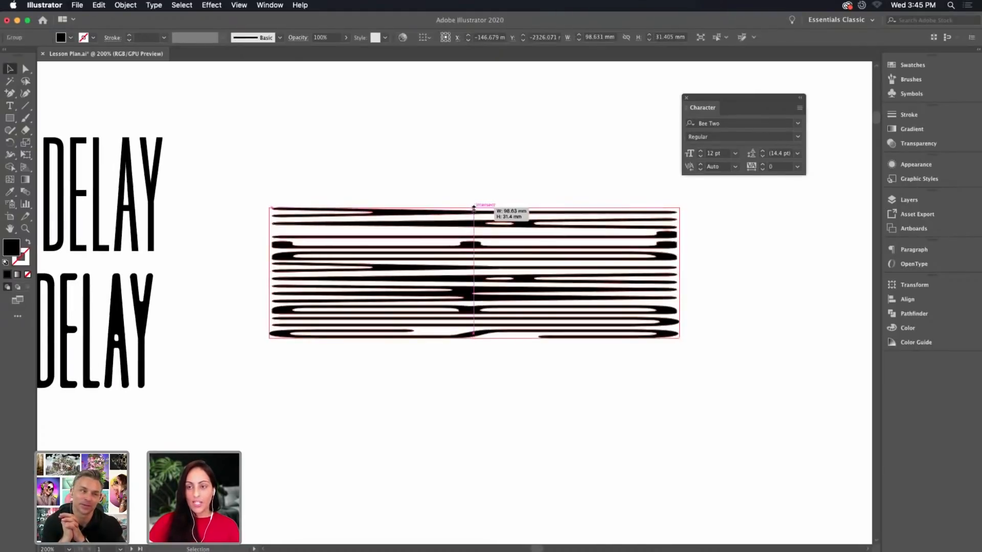
click(707, 356)
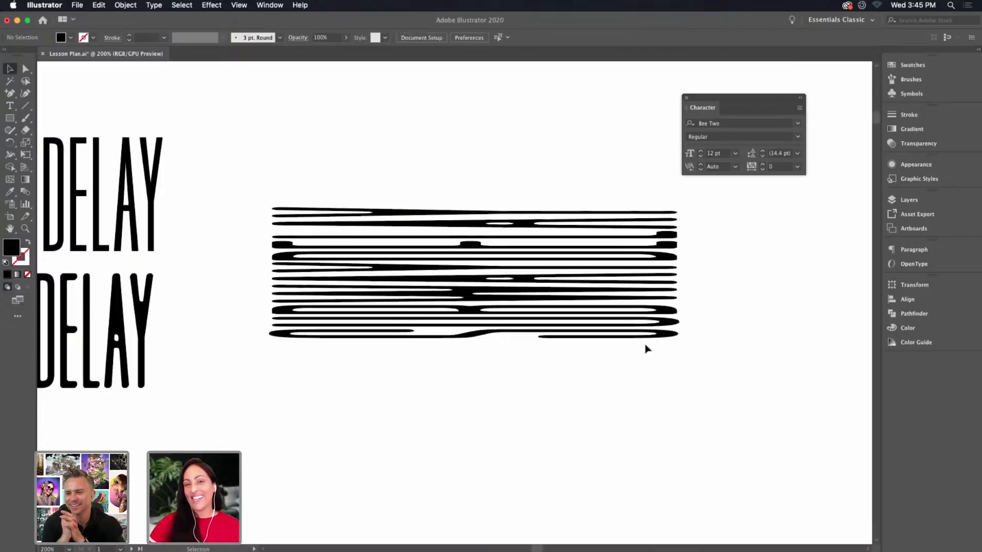
click(623, 335)
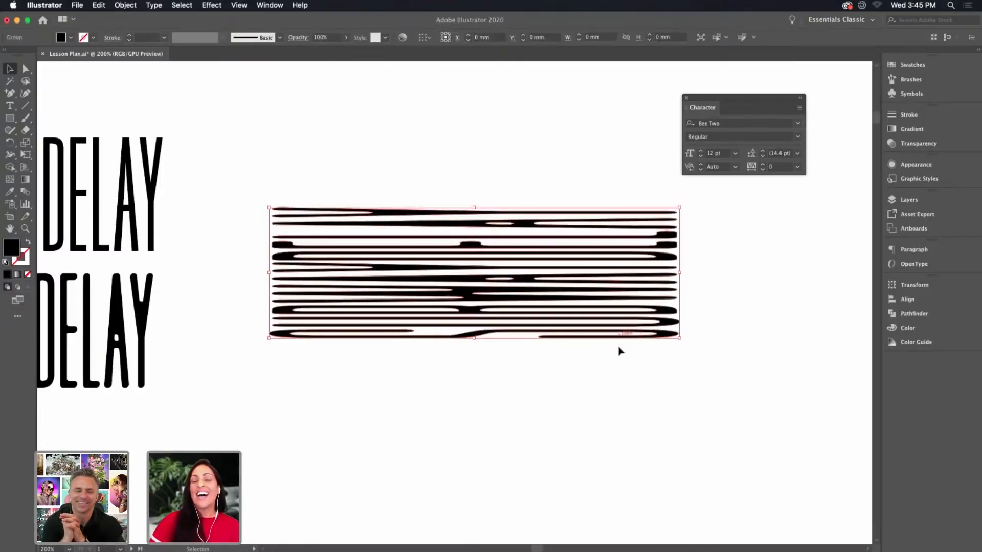
click(602, 383)
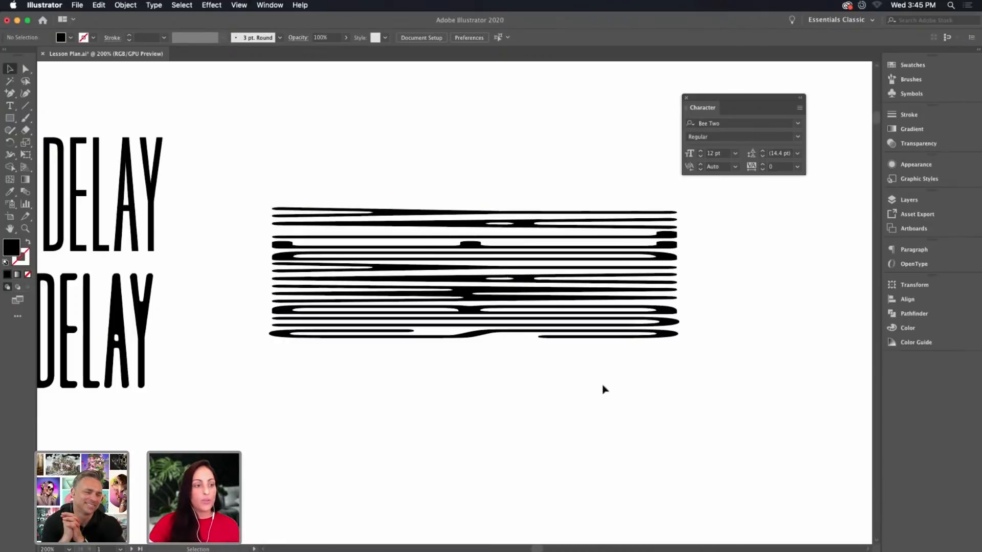
Try bending the stretched lettering into waves with the Warp tool, and undo the warp strokes
click(9, 155)
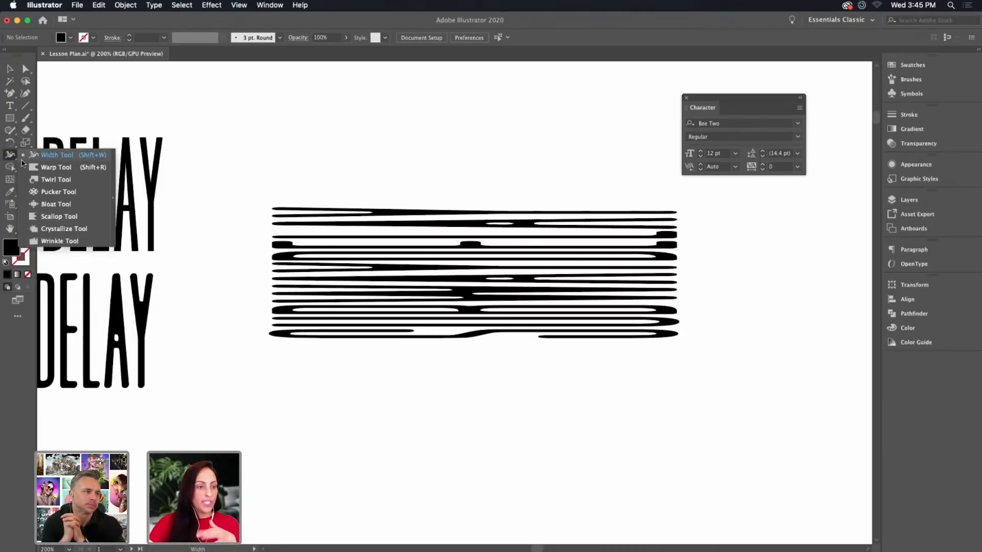
click(48, 169)
mouse_move(450, 198)
mouse_down()
mouse_move(373, 190)
mouse_move(370, 286)
mouse_move(379, 255)
mouse_move(519, 258)
mouse_move(651, 208)
mouse_move(621, 211)
mouse_up()
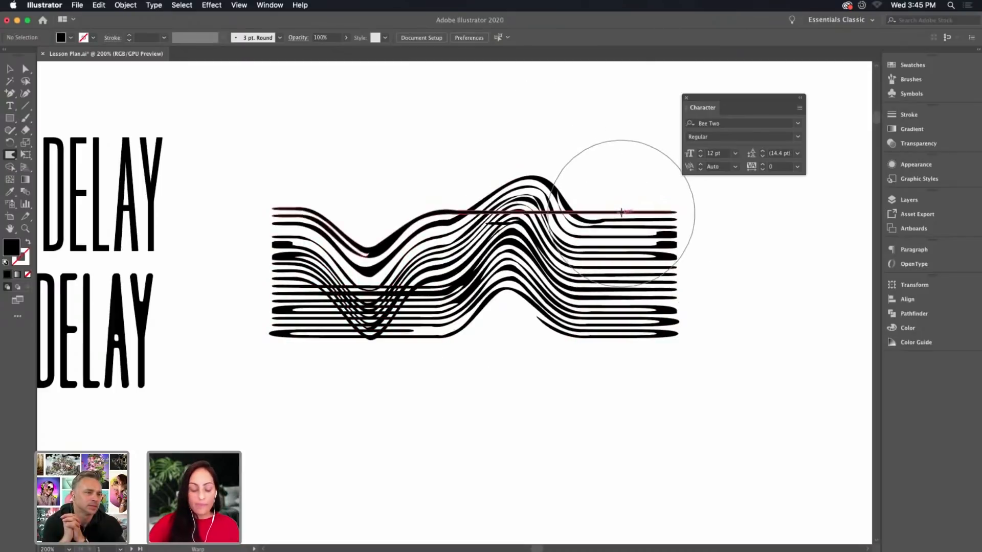
key(super+z)
key(super+z)
key(v)
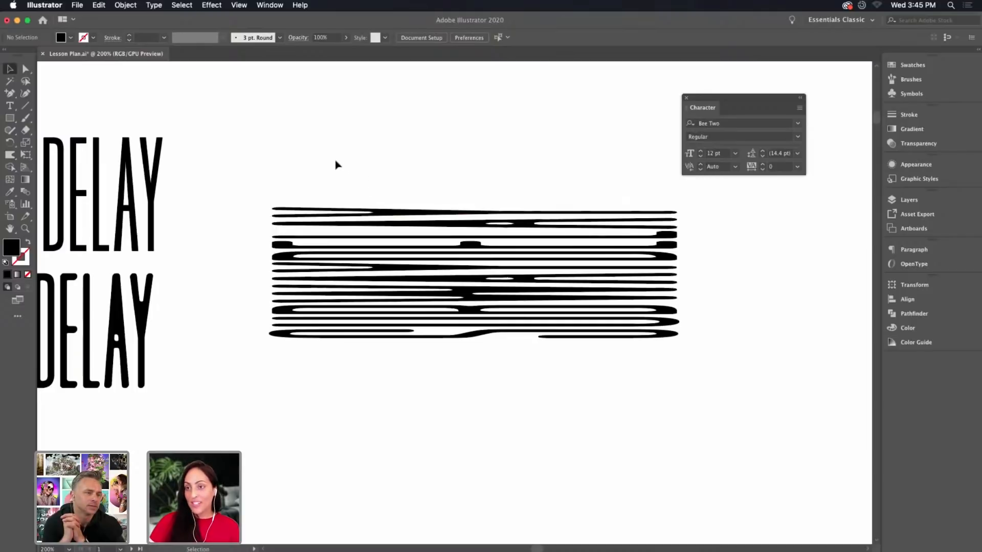
Copy the stretched lettering and switch to Photoshop
drag(335, 162, 616, 362)
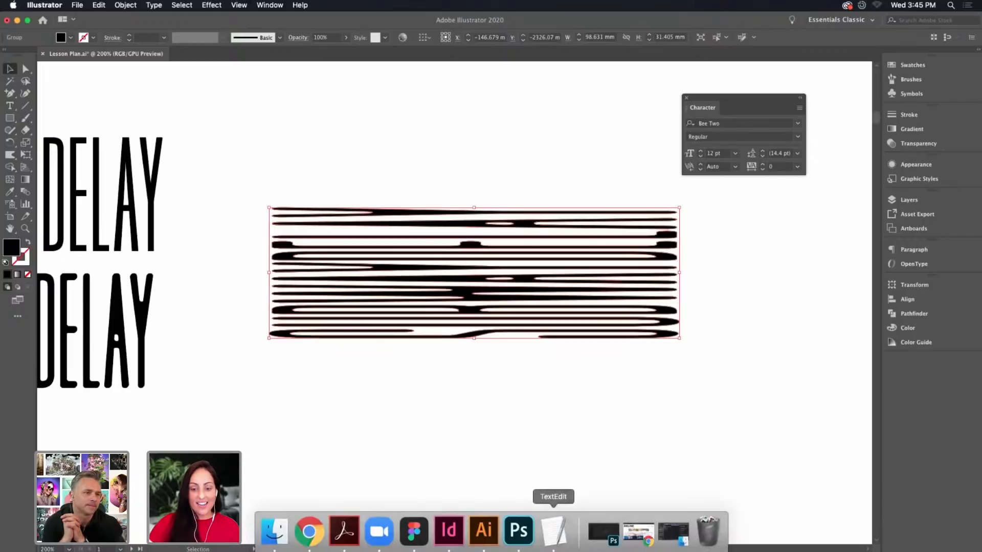
click(519, 530)
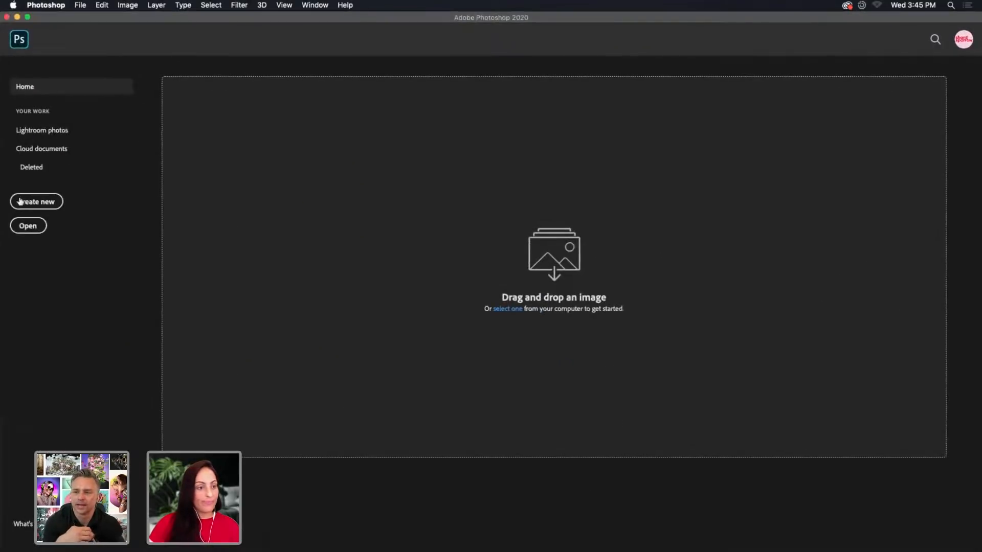
click(20, 201)
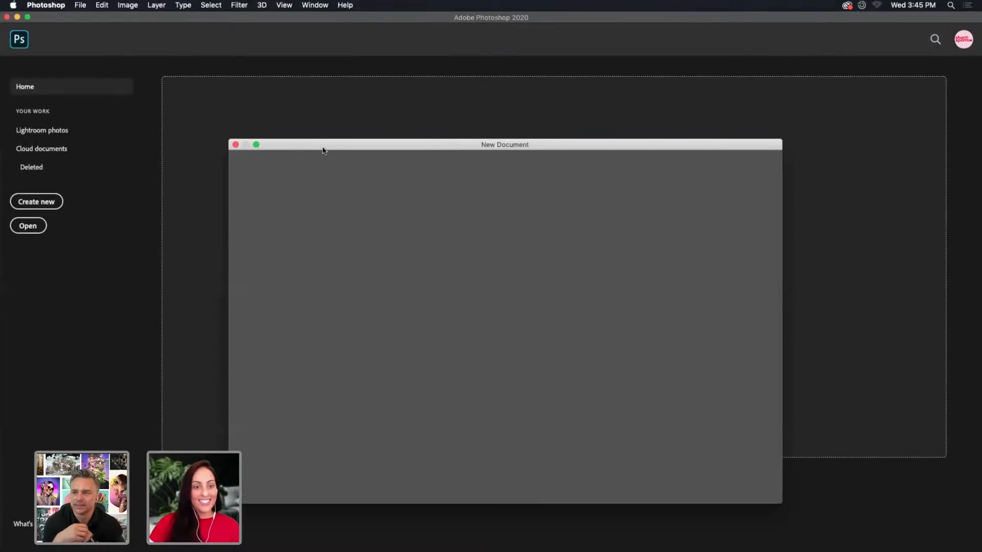
click(235, 145)
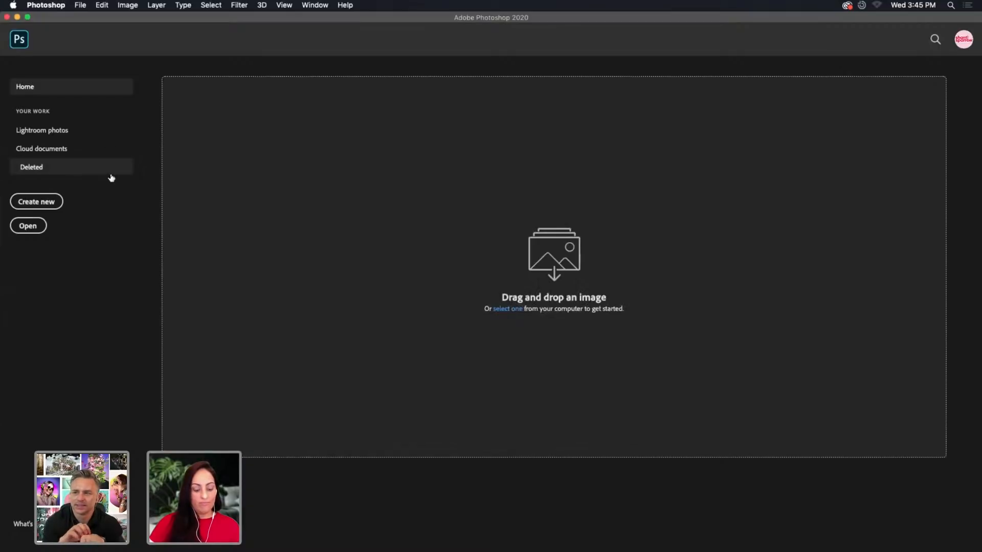
key(super+n)
click(235, 146)
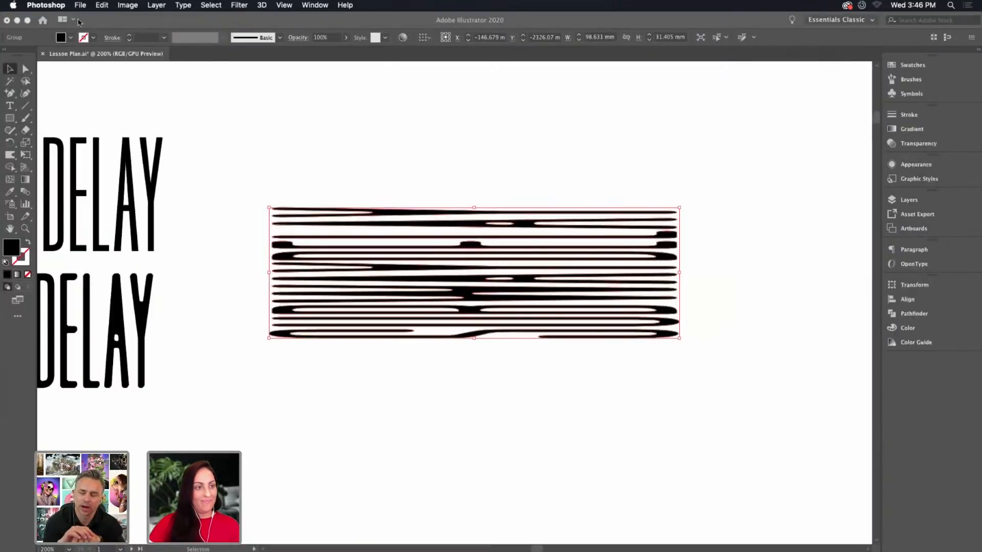
Minimise the Illustrator window and switch to Photoshop's home screen
click(17, 21)
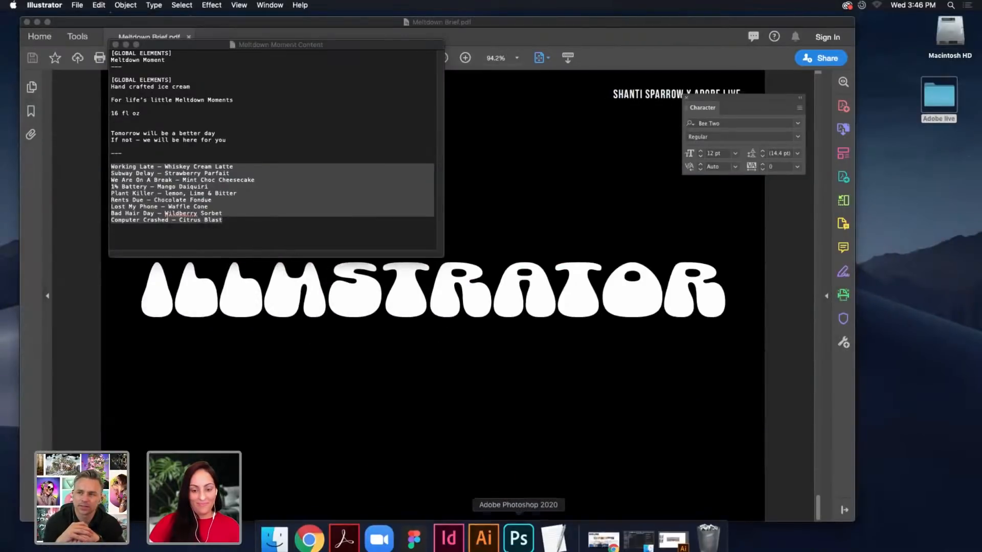
click(514, 544)
click(521, 542)
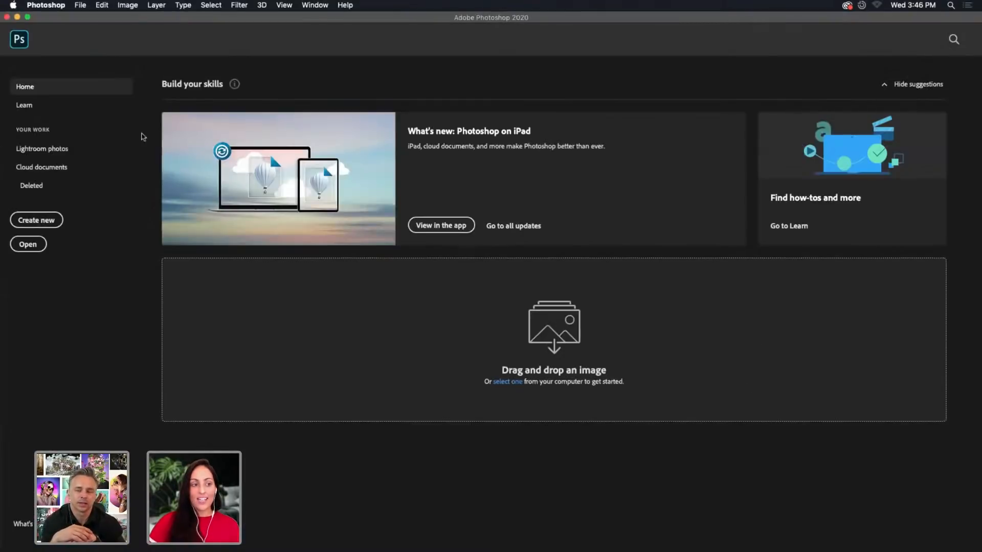
Create a new landscape document 8 pixels wide and 4 pixels high at 300 pixels per inch
click(24, 219)
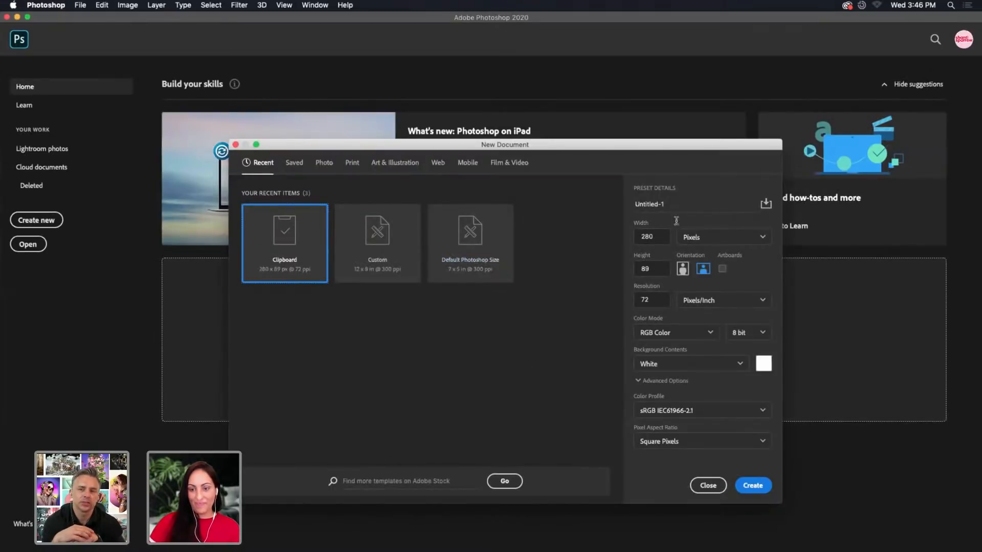
click(657, 236)
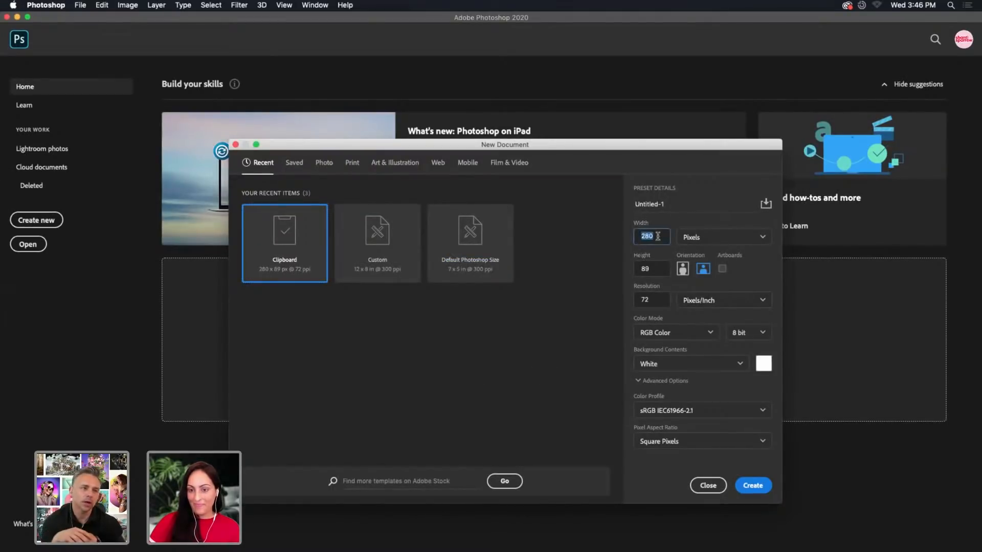
text(8)
click(656, 269)
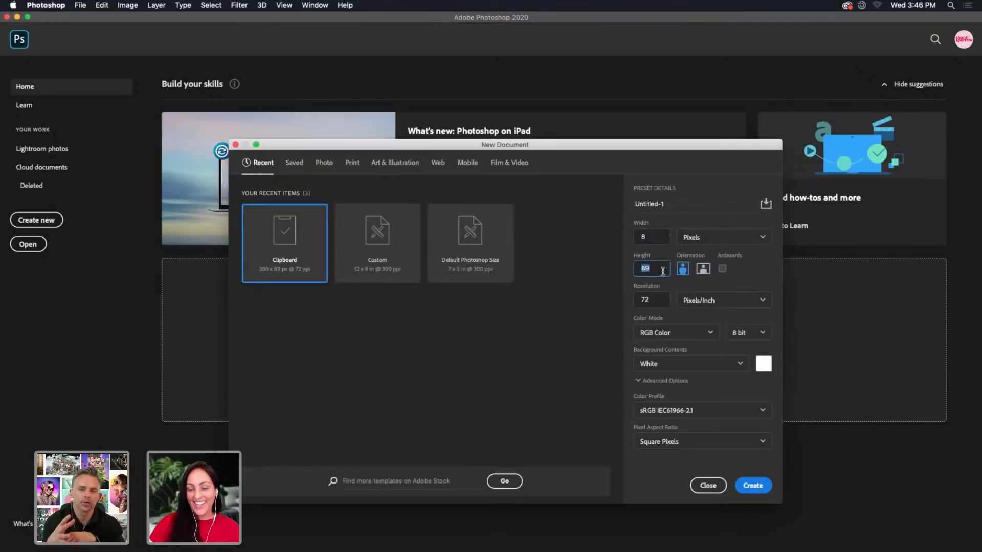
text(3)
click(654, 299)
text(300)
key(shift+Tab)
text(4)
click(650, 236)
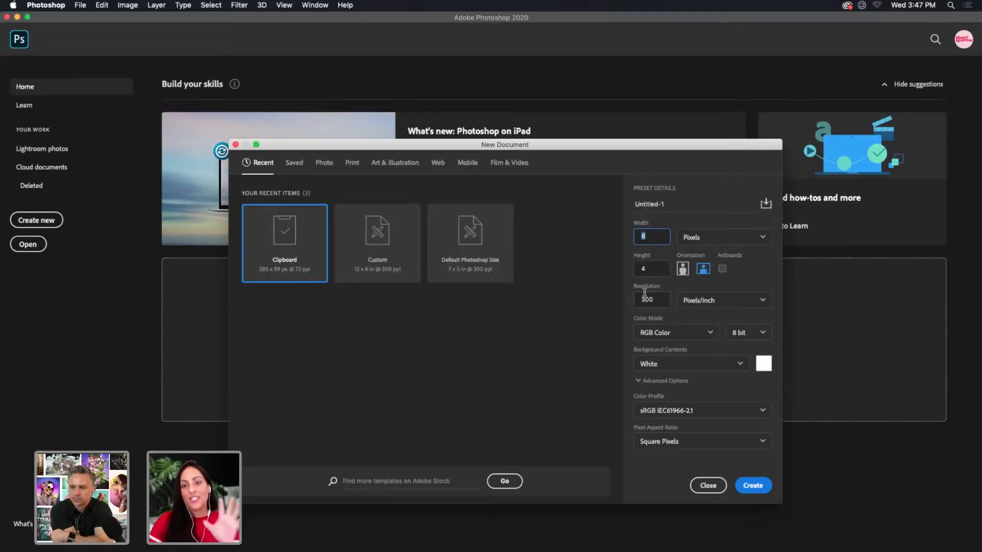
click(753, 489)
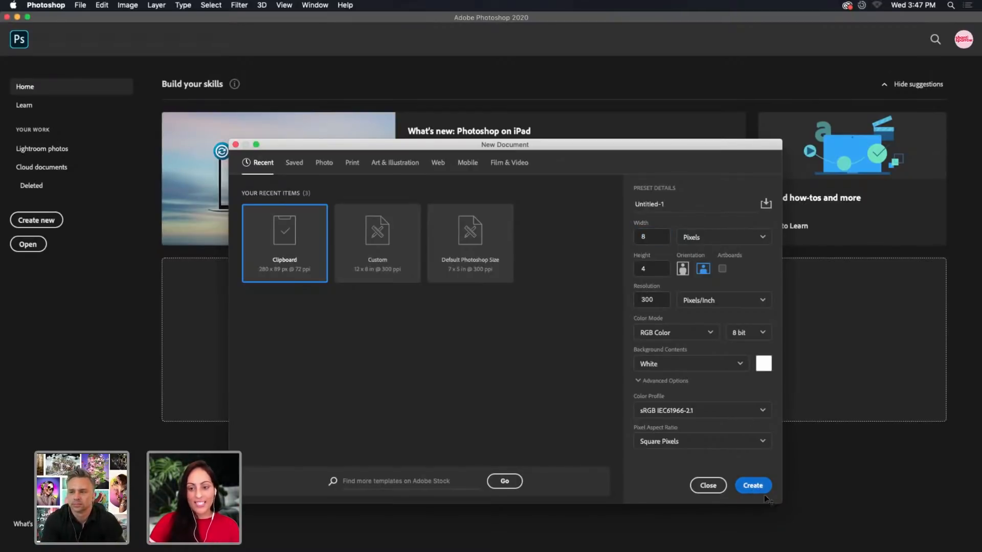
Try to paste the copied lettering into the new document as a Smart Object, and cancel the placement
key(super+plus)
key(super+plus)
key(super+plus)
key(super+plus)
key(super+plus)
key(super+plus)
key(super+plus)
key(super+plus)
key(super+plus)
key(super+plus)
key(super+plus)
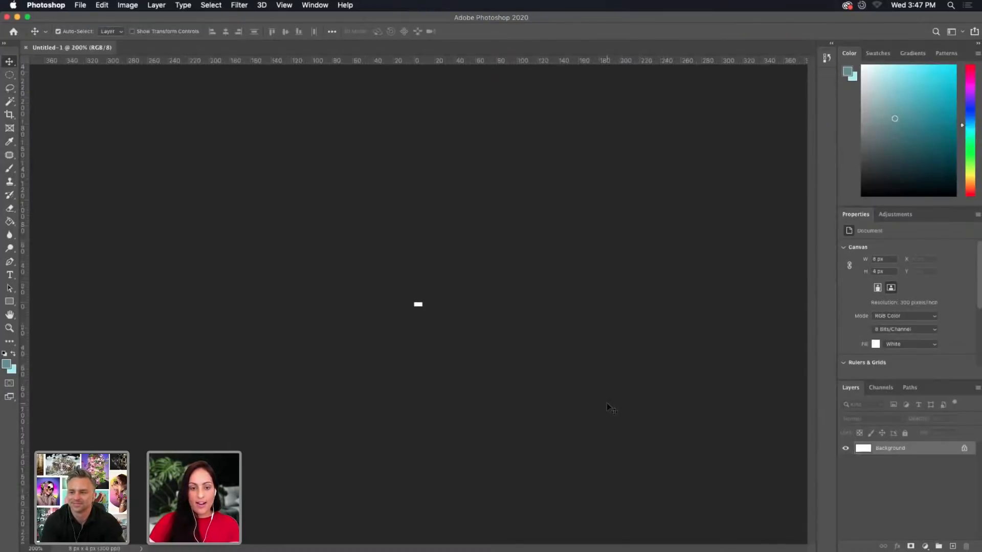
key(super+plus)
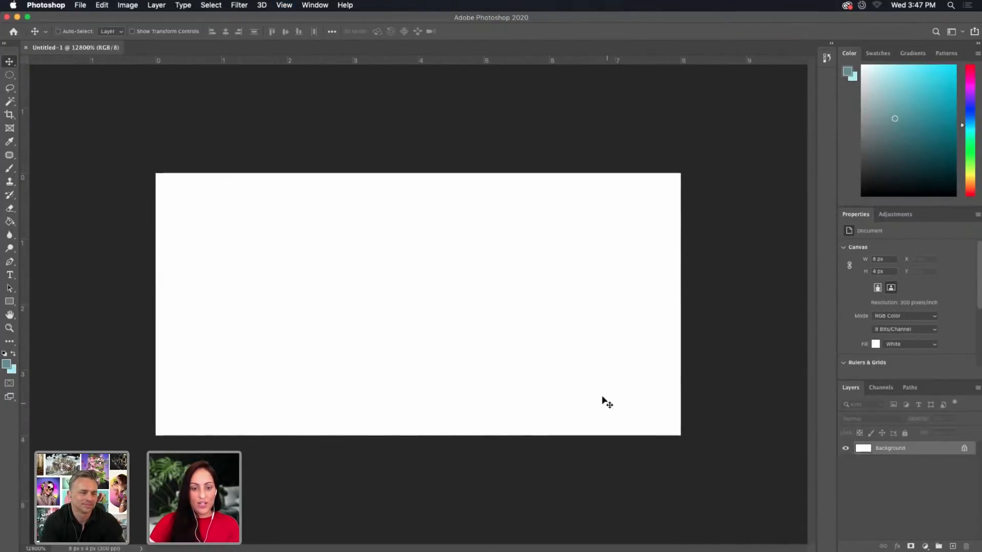
key(super+v)
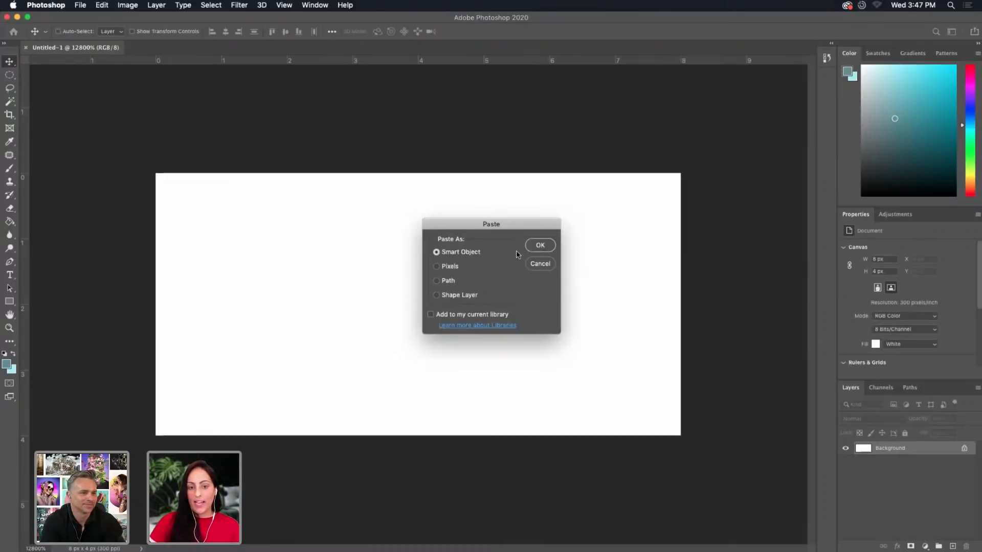
click(538, 248)
key(Escape)
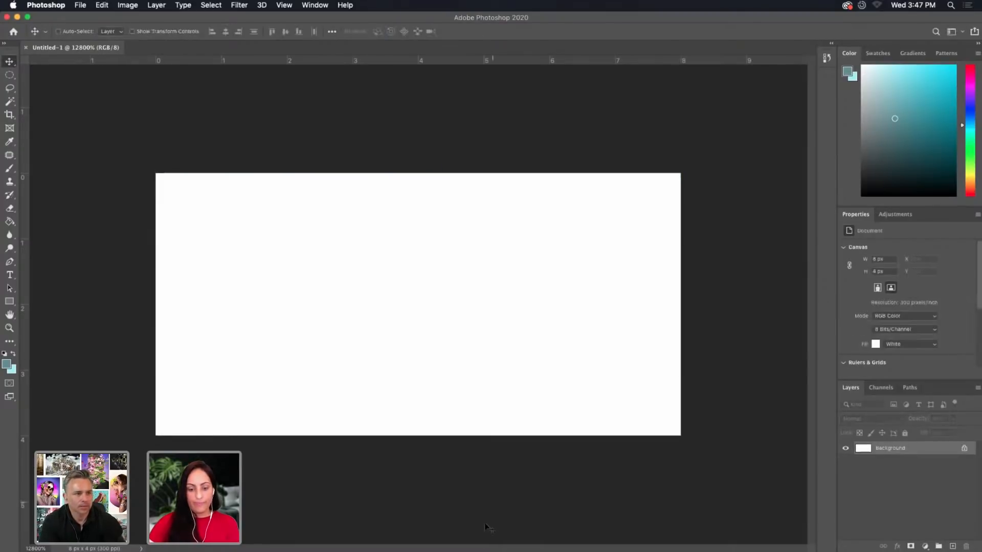
Switch to Illustrator and back to Photoshop, try pasting the lettering as a Smart Object again, and cancel it
click(499, 531)
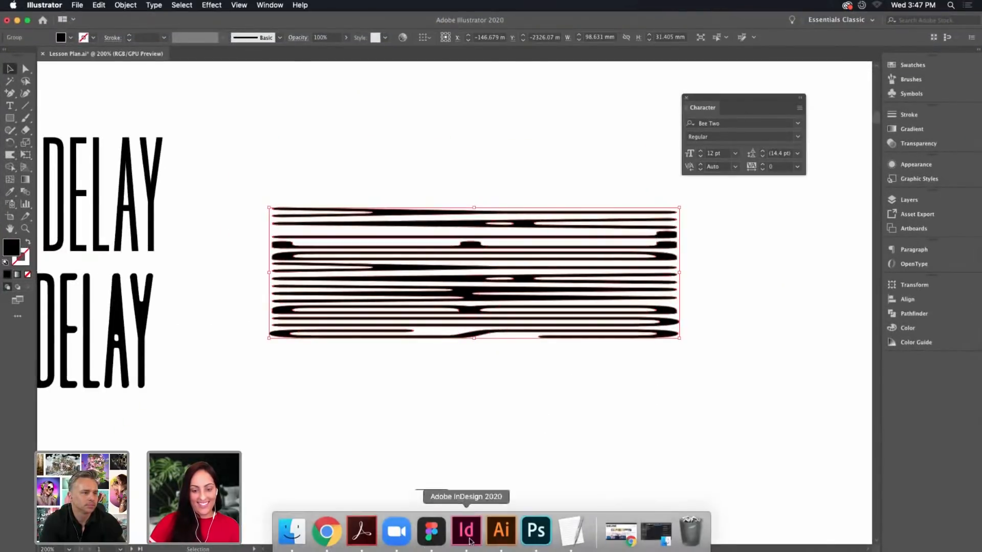
click(536, 530)
key(super+v)
click(540, 246)
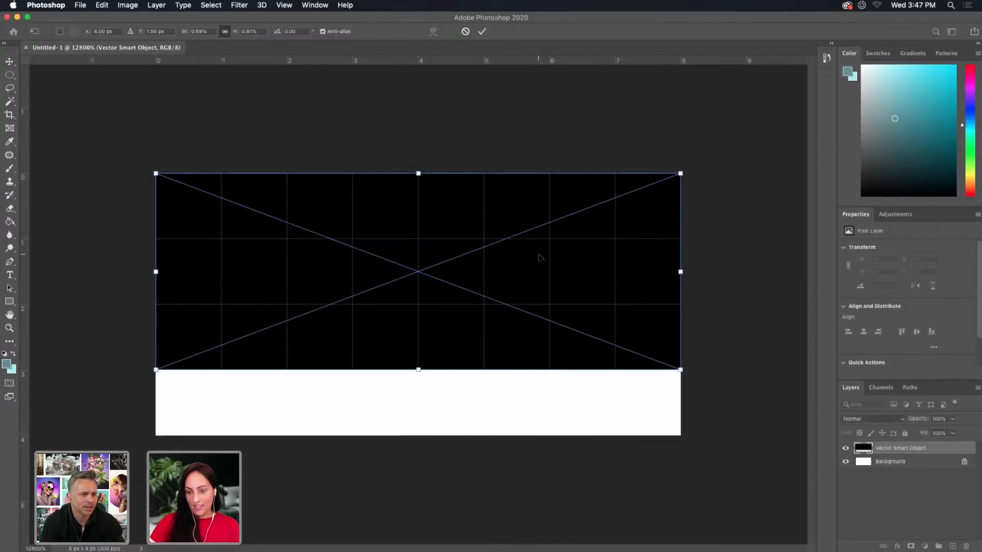
key(Escape)
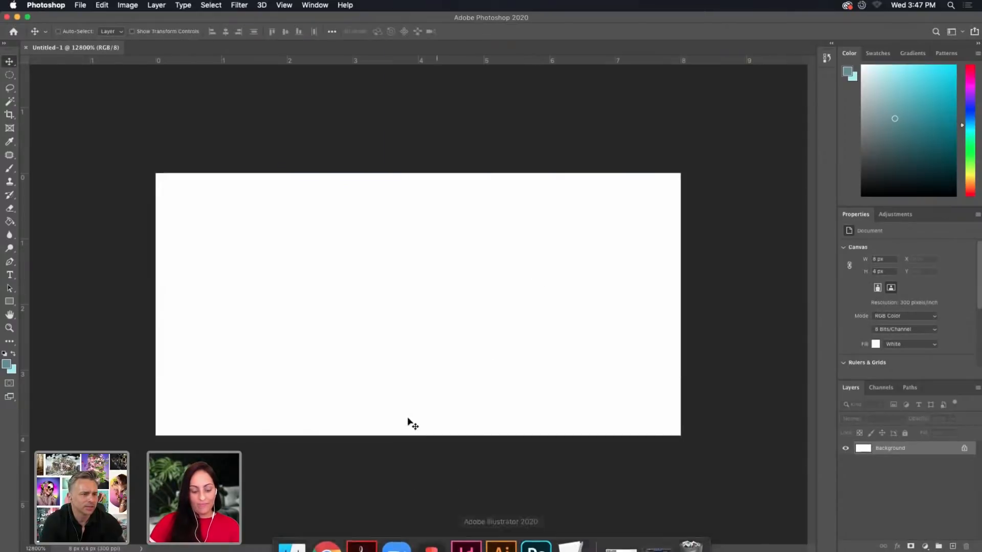
Try pasting the lettering as Pixels, and delete the pasted layer
key(super+v)
click(436, 266)
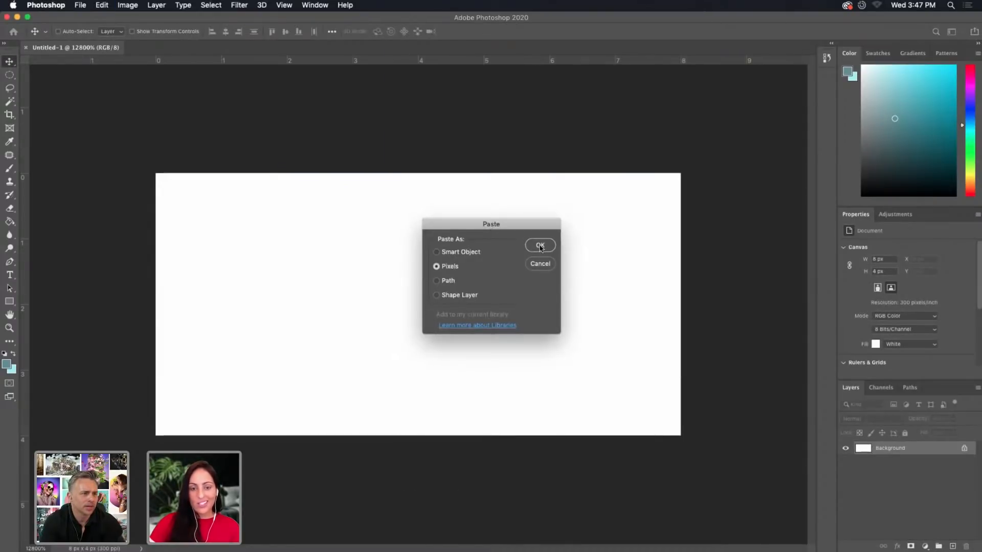
click(541, 246)
key(Return)
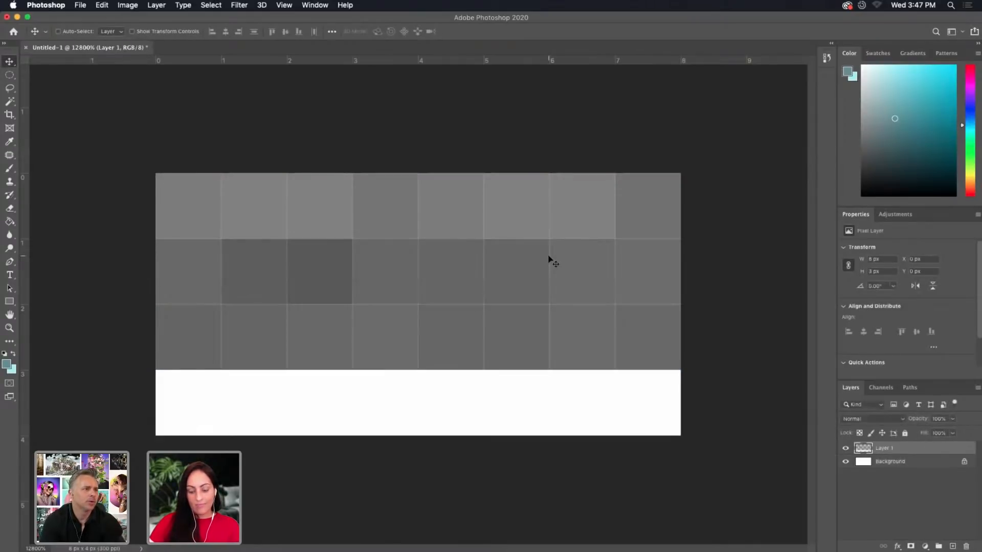
key(BackSpace)
Close the 8 by 4 pixel document without saving it
key(super+minus)
key(super+minus)
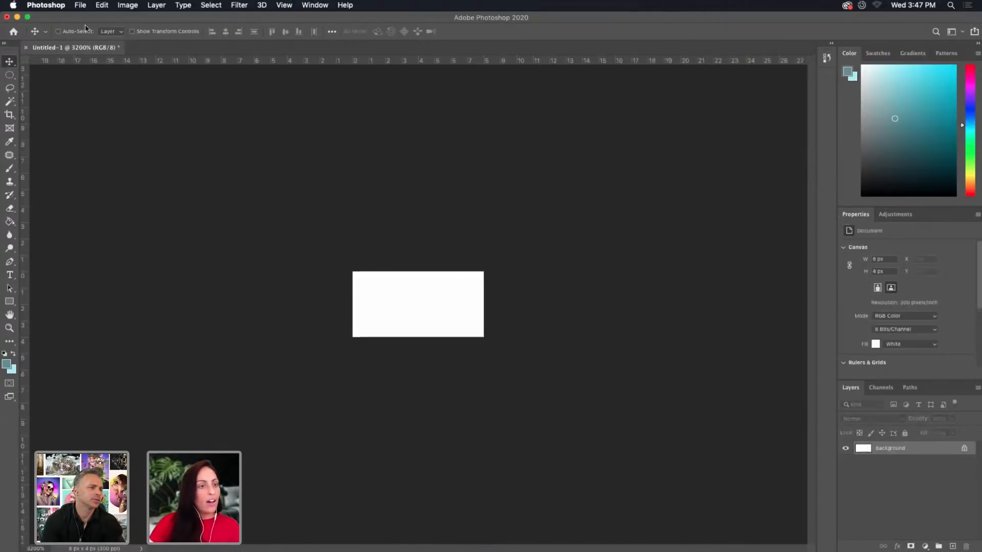
click(26, 47)
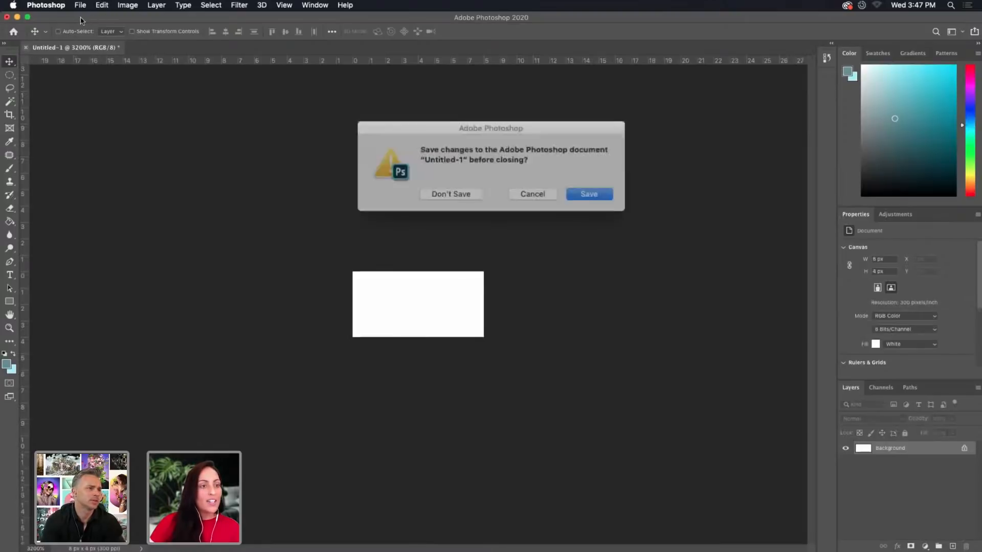
click(454, 191)
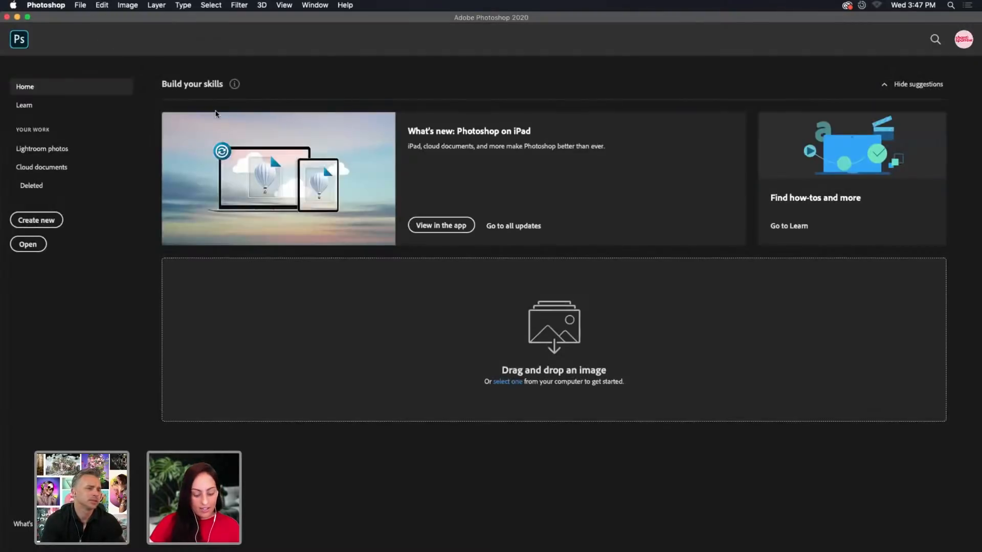
Create a new document 8 inches wide and 5 inches high at 72 pixels per inch
key(super+n)
double_click(656, 234)
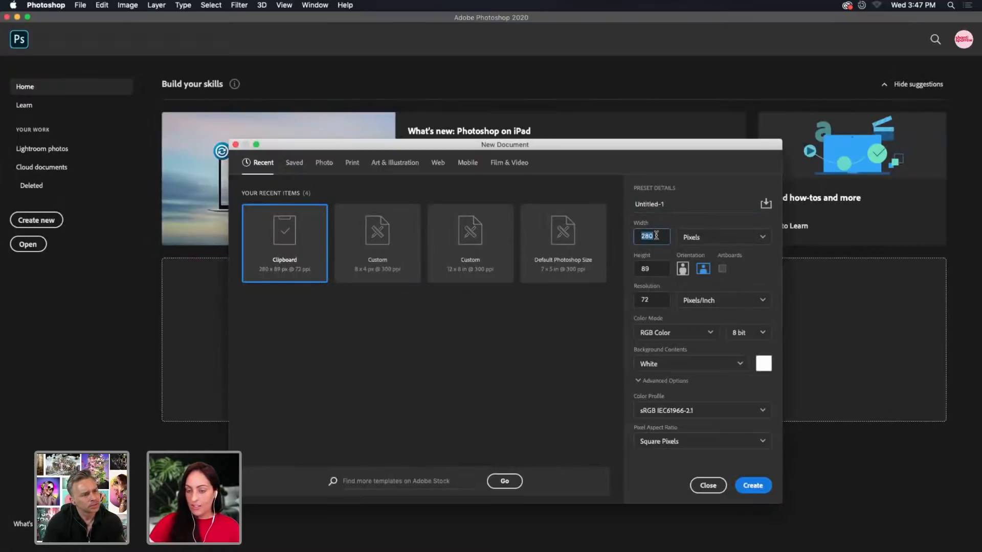
click(720, 237)
click(696, 275)
double_click(665, 236)
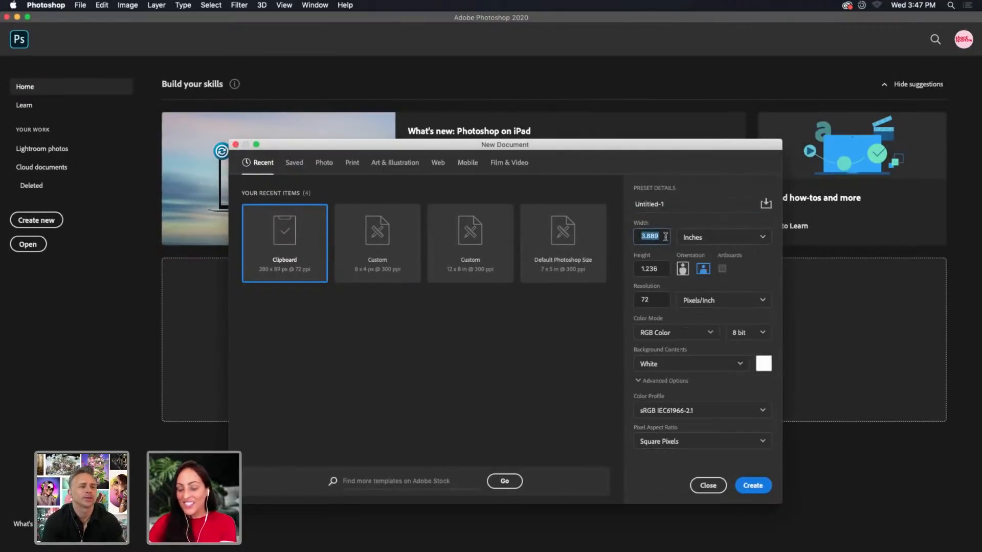
text(8)
double_click(659, 269)
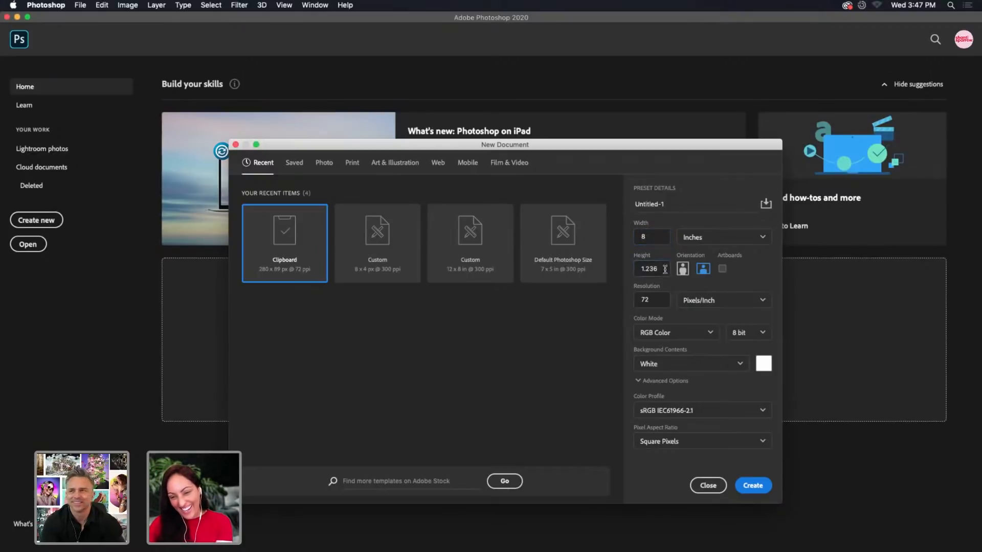
text(5)
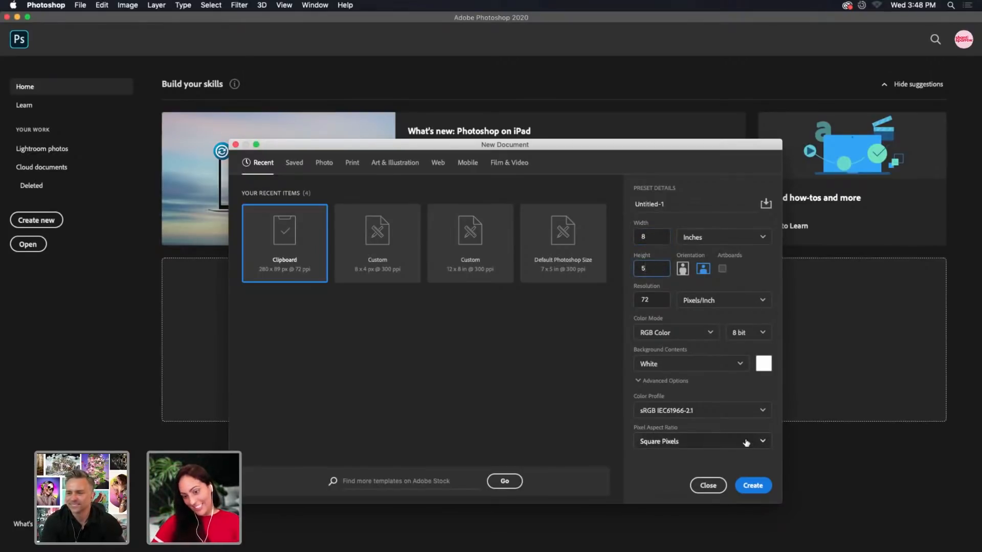
click(758, 490)
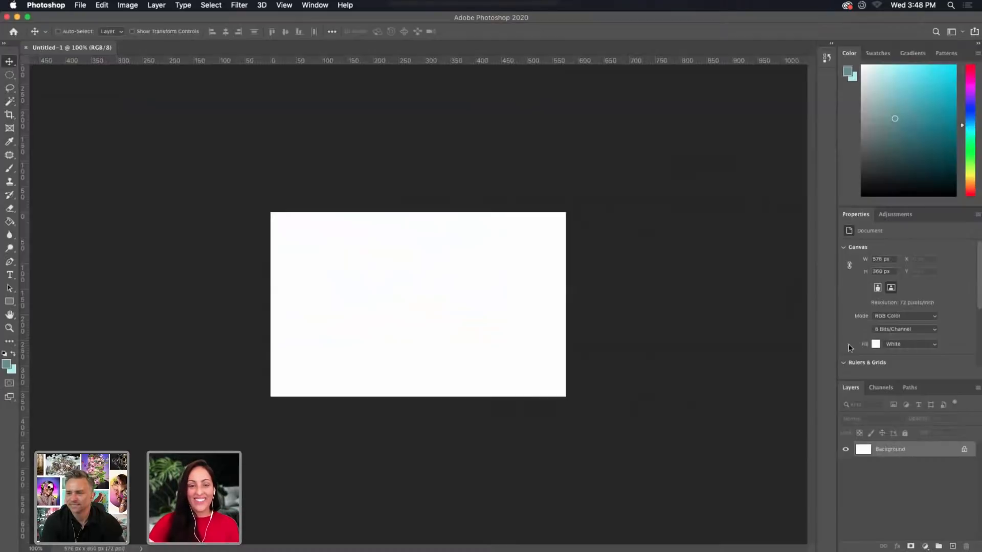
Paste the stretched lettering into the document as a Smart Object and accept its placement
key(super+equal)
key(super+v)
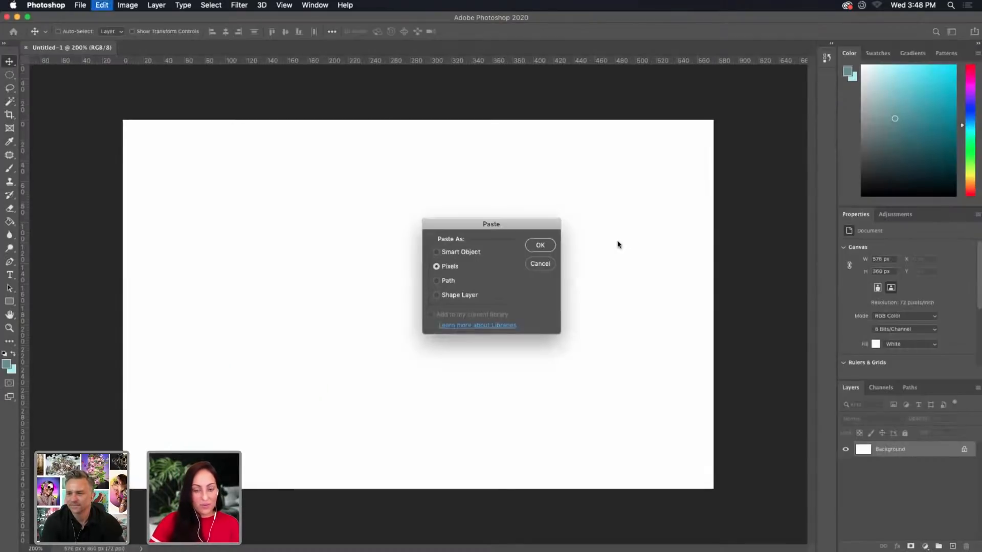
click(440, 252)
click(541, 246)
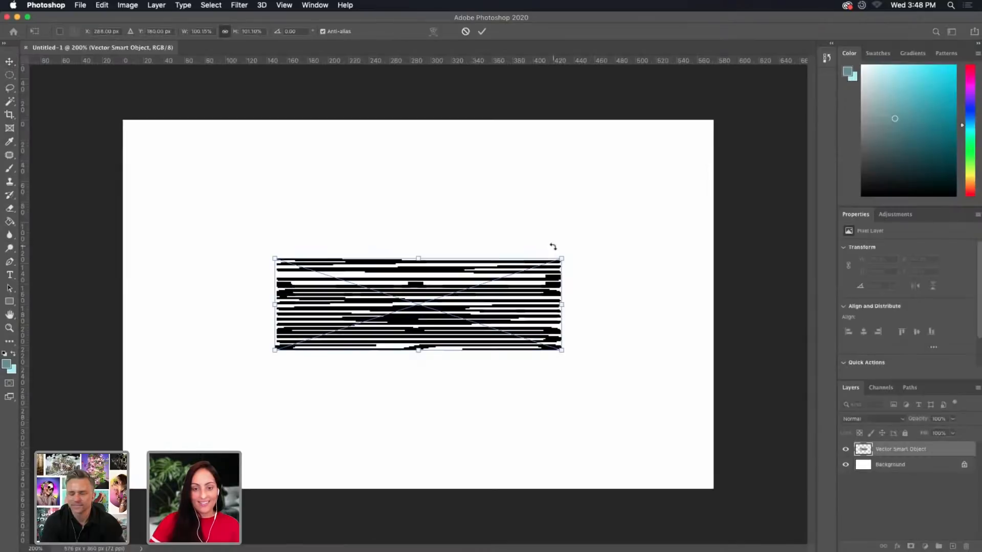
key(Return)
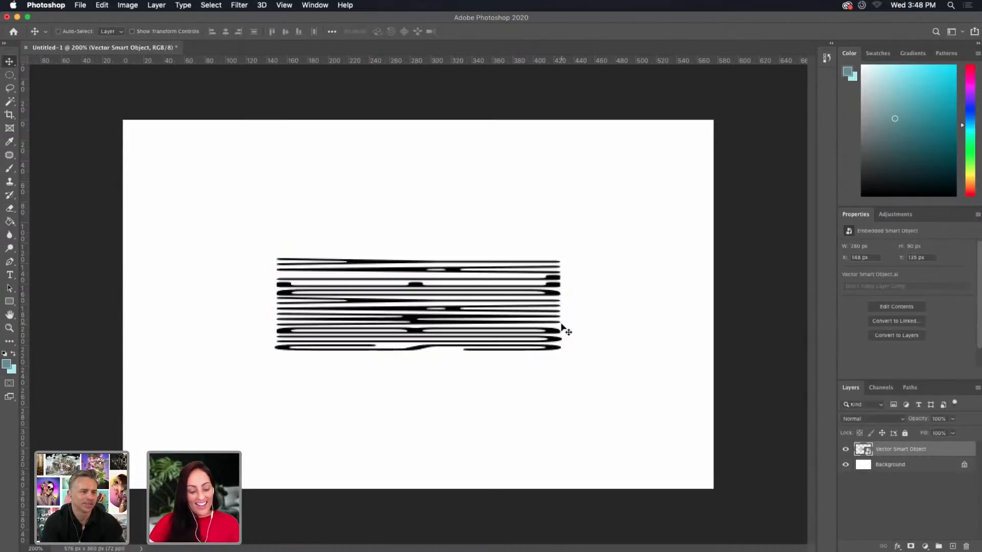
Scale the lettering up on both sides to about 521 px wide and 168 px high, nearly filling the canvas width
key(super+t)
drag(561, 304, 688, 304)
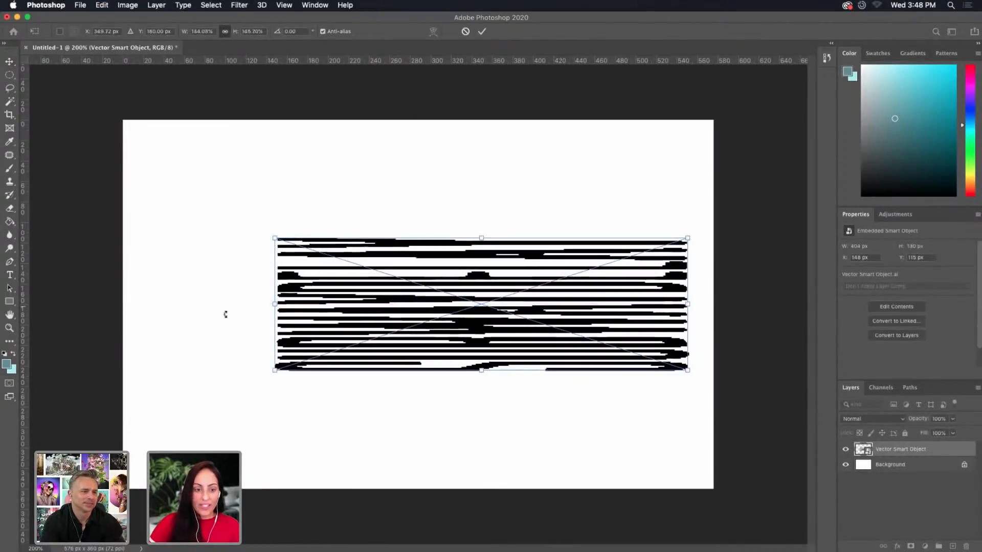
drag(275, 303, 155, 302)
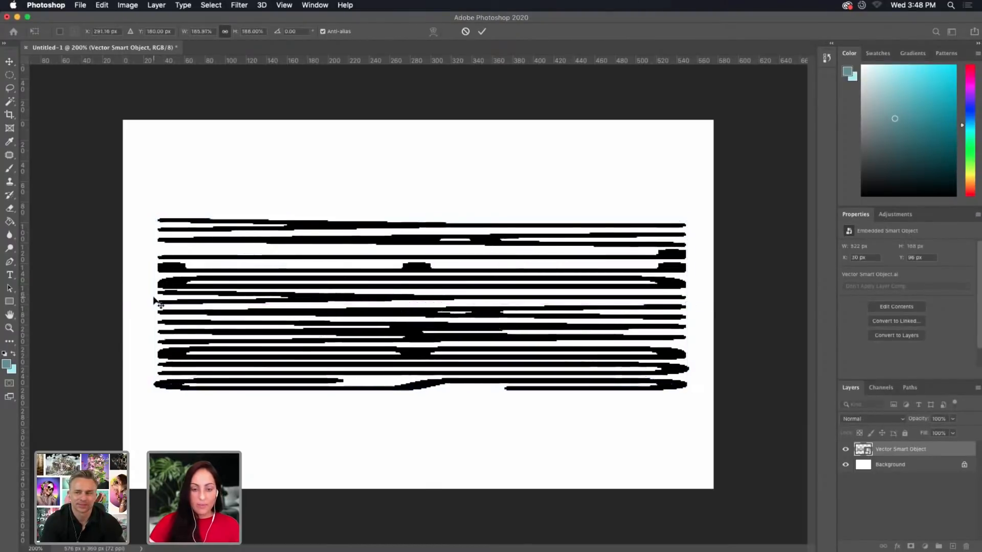
key(Return)
Raise the image resolution to 300 pixels per inch with resampling on, keeping the document at 8 by 5 inches
key(super+minus)
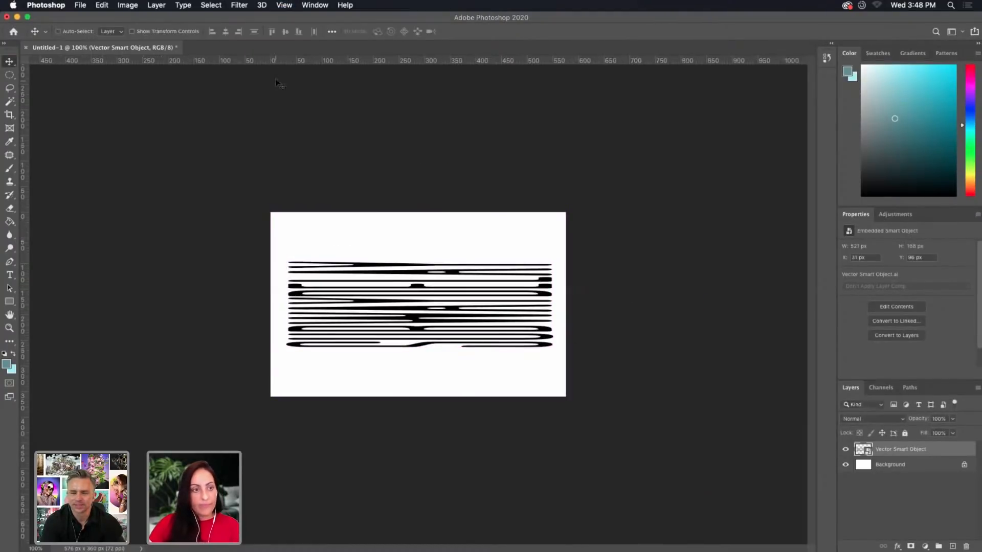
click(137, 7)
click(153, 84)
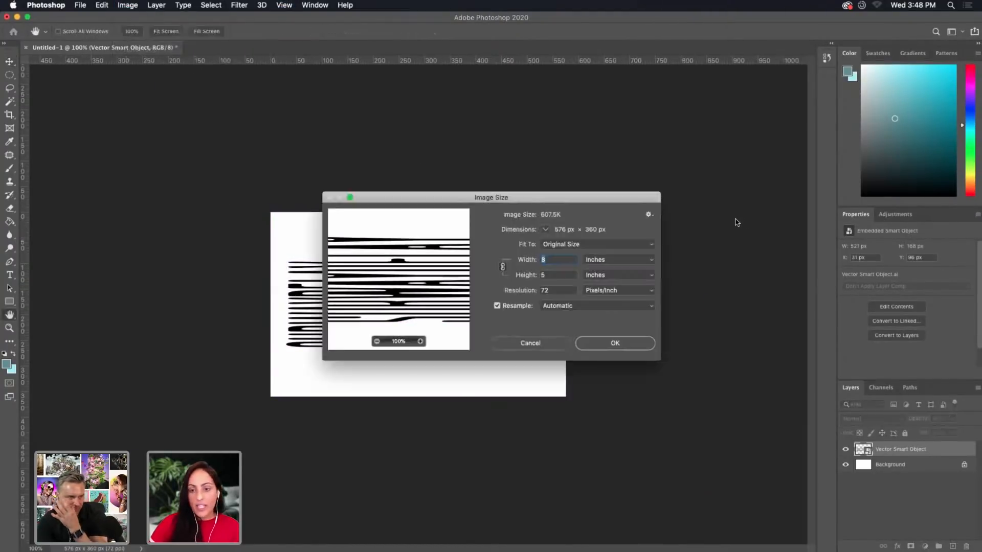
double_click(558, 290)
text(3)
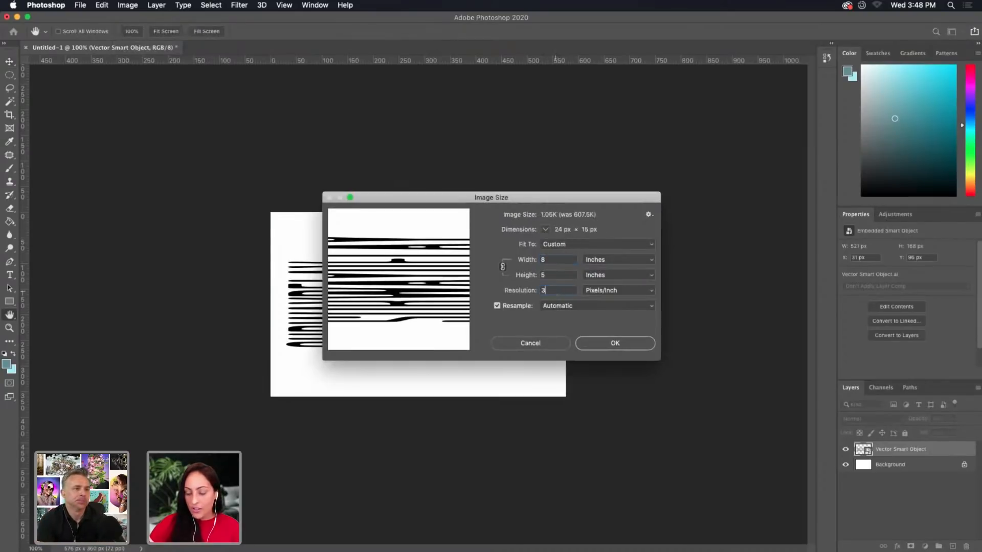
text(00)
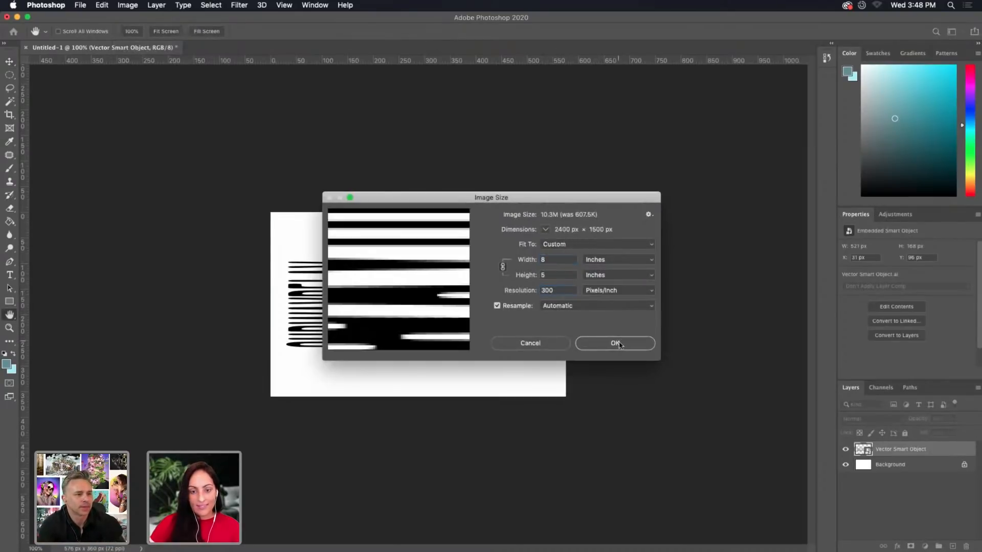
click(607, 344)
Open the Liquify filter on the stretched lettering Smart Object
key(super+minus)
key(super+minus)
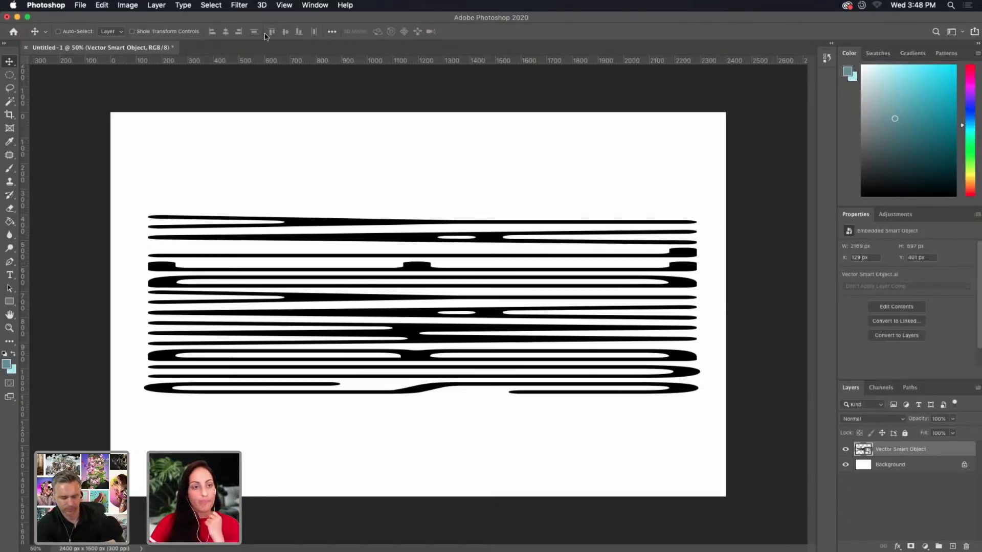
click(239, 6)
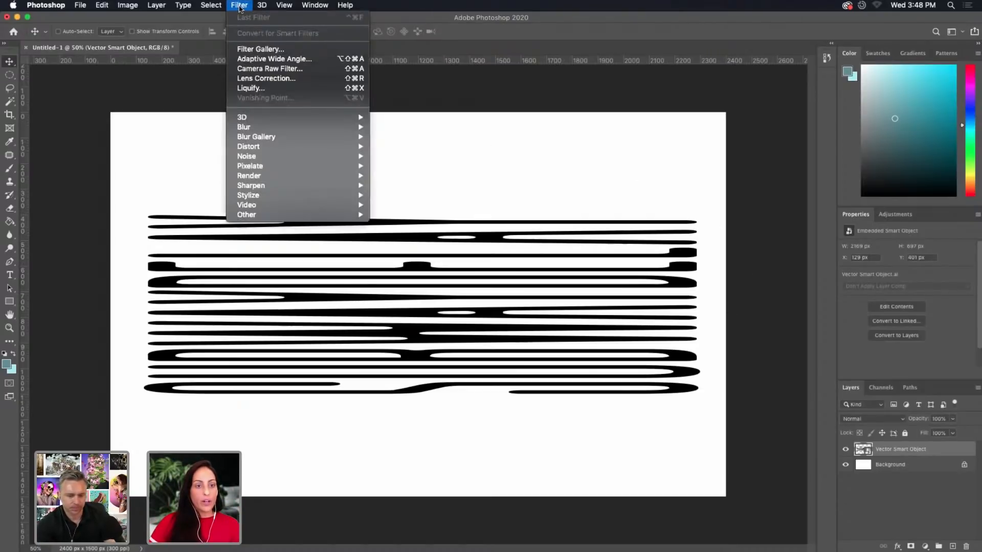
click(285, 89)
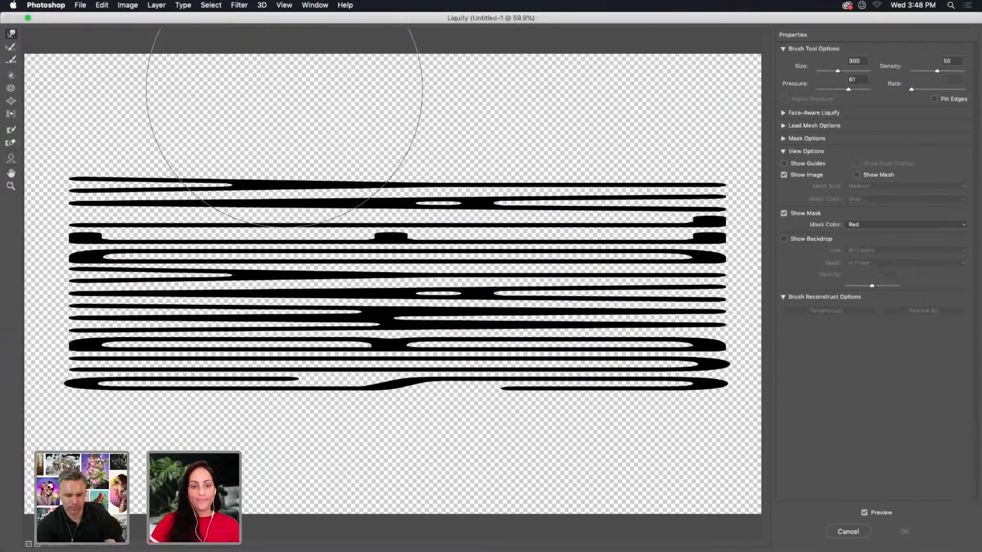
Set the Forward Warp brush size to 700
key(bracketleft)
key(bracketleft)
key(bracketleft)
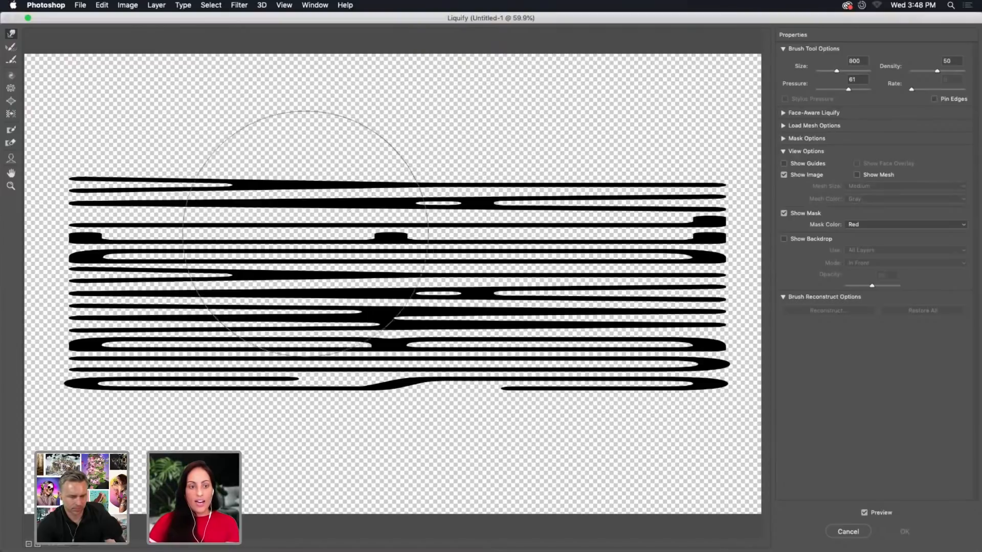
key(bracketleft)
key(bracketleft)
key(bracketleft)
key(bracketleft)
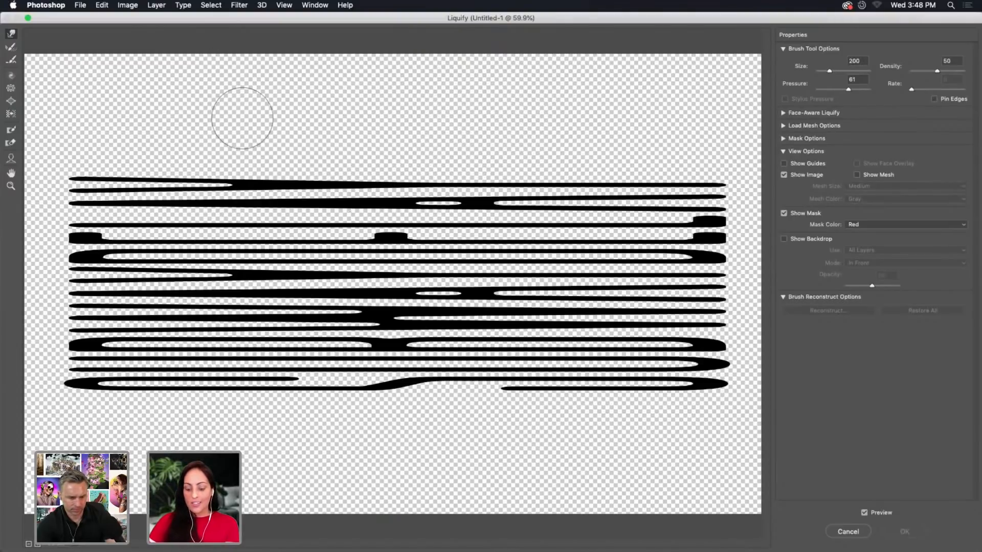
key(bracketright)
key(bracketright)
key(bracketright)
key(bracketright)
key(bracketleft)
key(bracketleft)
key(bracketright)
key(bracketright)
key(bracketright)
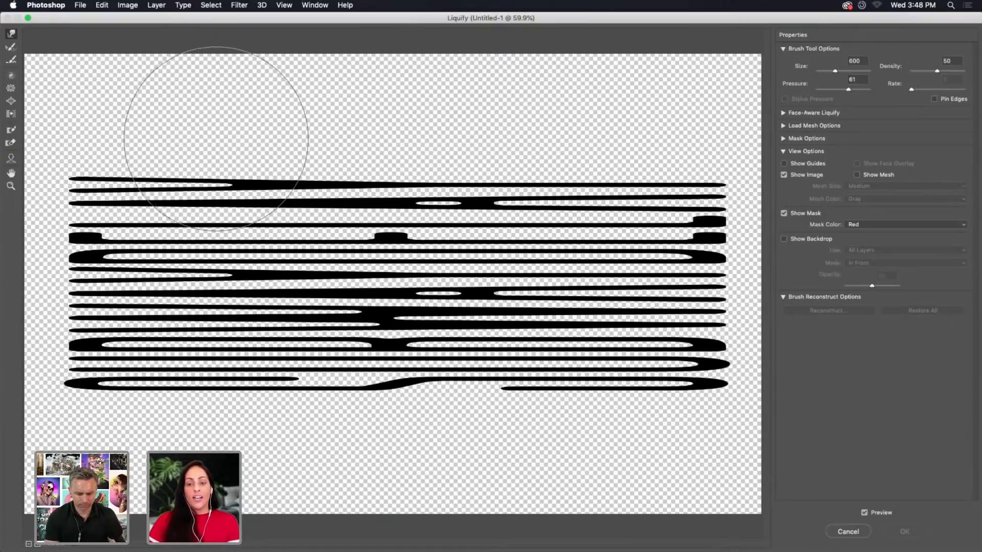
key(bracketright)
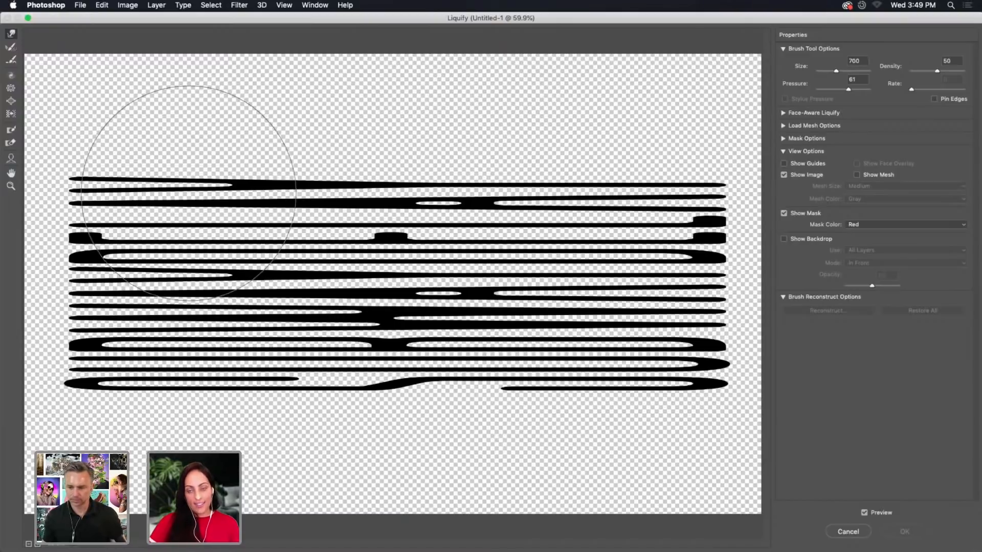
Warp the lines into a wave with a dip near each side and a central crest, lowering the brush pressure to 53 after the first dip
mouse_move(246, 151)
mouse_down()
mouse_move(240, 327)
mouse_move(261, 352)
mouse_up()
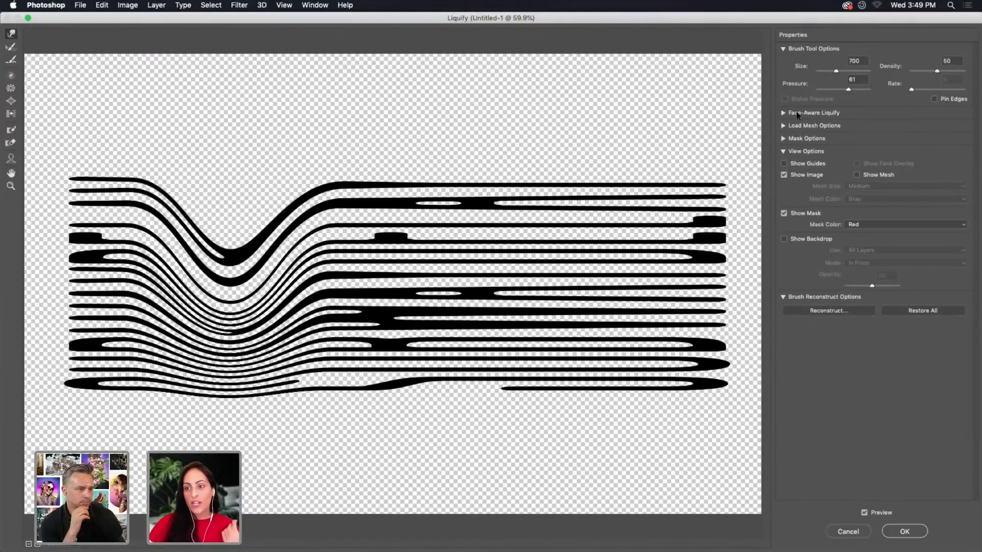
click(847, 90)
drag(443, 428, 440, 135)
mouse_move(601, 210)
mouse_down()
mouse_move(659, 351)
mouse_move(672, 429)
mouse_move(636, 470)
mouse_up()
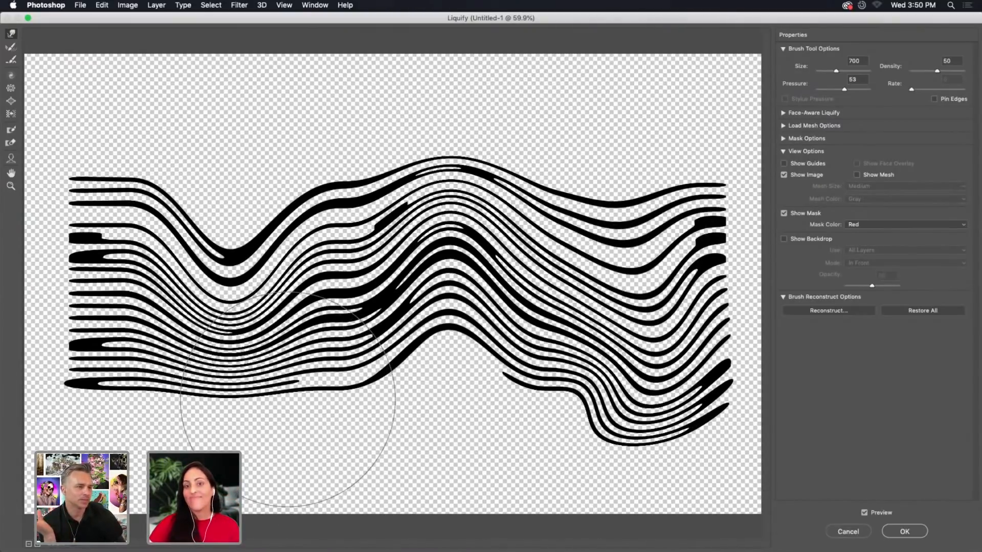
drag(69, 297, 74, 422)
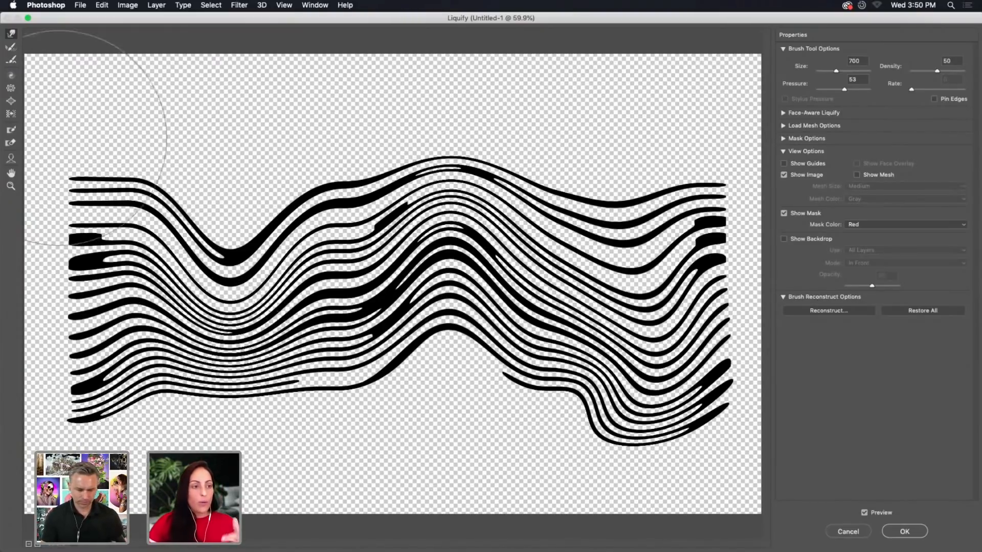
Bloat the line pattern in both dips and along its lower edge with an 800 brush at rate 80
click(11, 89)
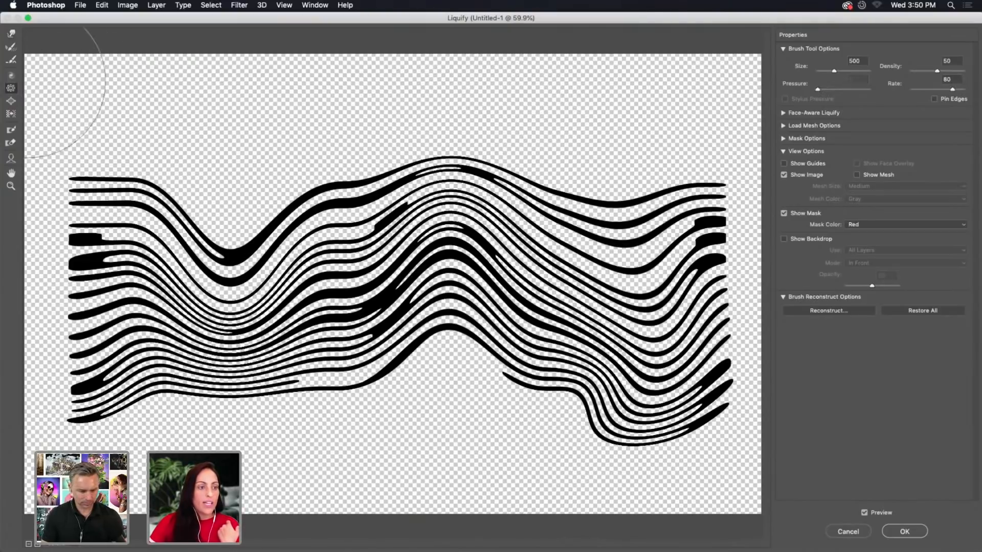
click(10, 101)
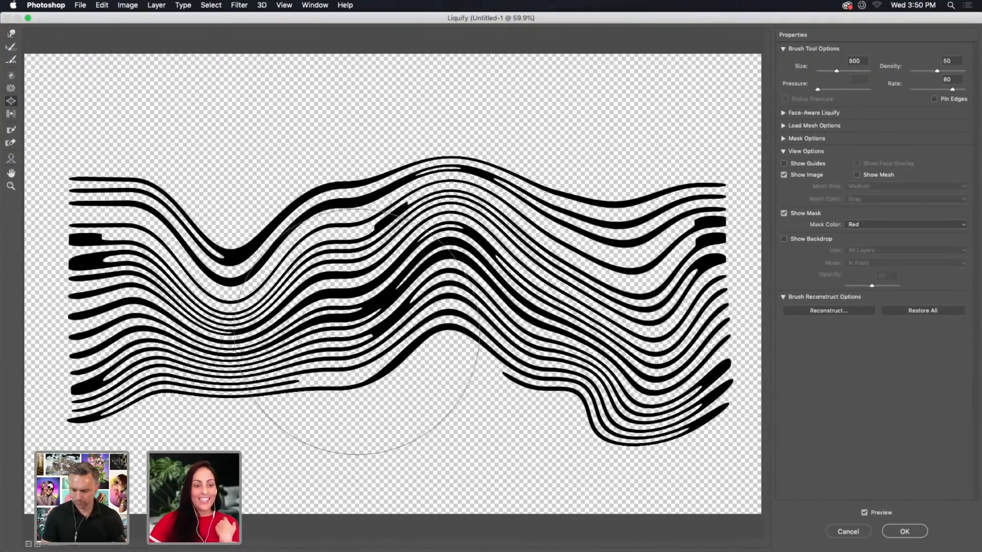
drag(240, 321, 224, 330)
mouse_move(575, 313)
mouse_down()
mouse_move(452, 295)
mouse_move(471, 290)
mouse_move(468, 311)
mouse_move(428, 224)
mouse_move(261, 239)
mouse_move(316, 253)
mouse_move(315, 216)
mouse_move(584, 259)
mouse_move(612, 278)
mouse_move(646, 226)
mouse_move(642, 408)
mouse_move(680, 405)
mouse_move(690, 381)
mouse_up()
mouse_move(377, 358)
mouse_down()
mouse_move(392, 342)
mouse_move(378, 406)
mouse_up()
drag(258, 375, 251, 382)
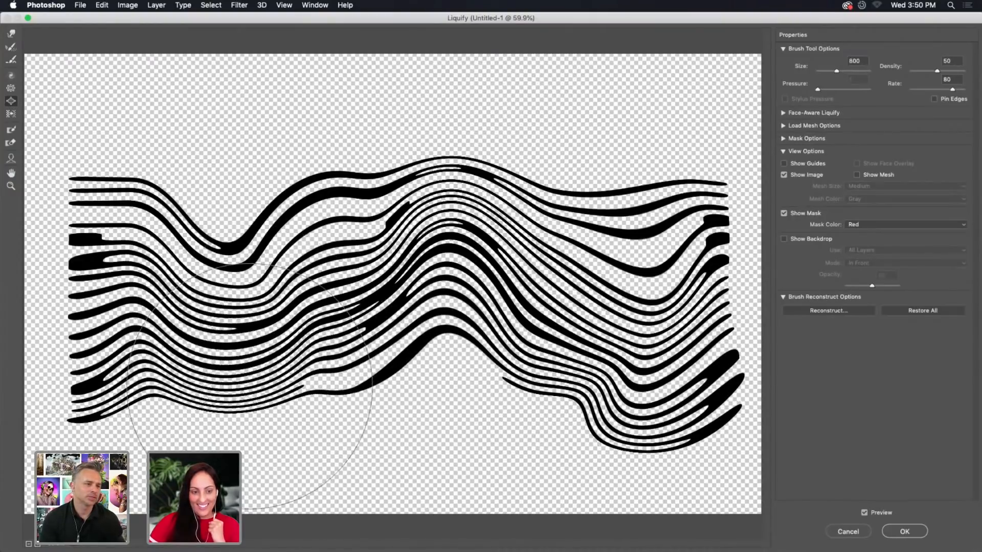
drag(118, 327, 92, 358)
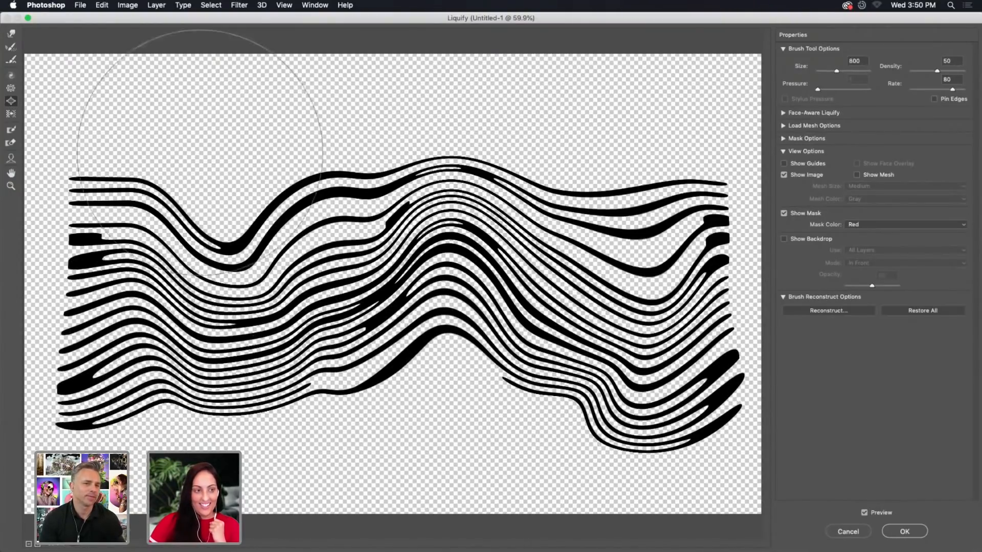
Forward-warp the central crest's lower lines downward and push the pattern's right end upward
click(11, 33)
drag(443, 274, 447, 338)
mouse_move(547, 346)
mouse_down()
mouse_move(514, 323)
mouse_move(517, 367)
mouse_move(417, 301)
mouse_move(368, 291)
mouse_move(389, 355)
mouse_move(361, 349)
mouse_move(395, 394)
mouse_up()
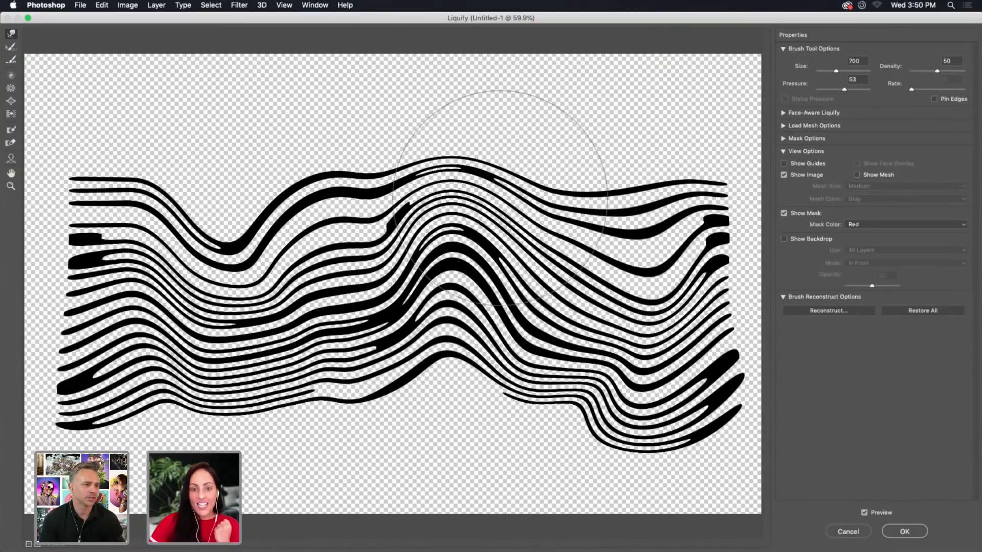
mouse_move(712, 293)
mouse_down()
mouse_move(723, 239)
mouse_move(702, 194)
mouse_move(707, 173)
mouse_up()
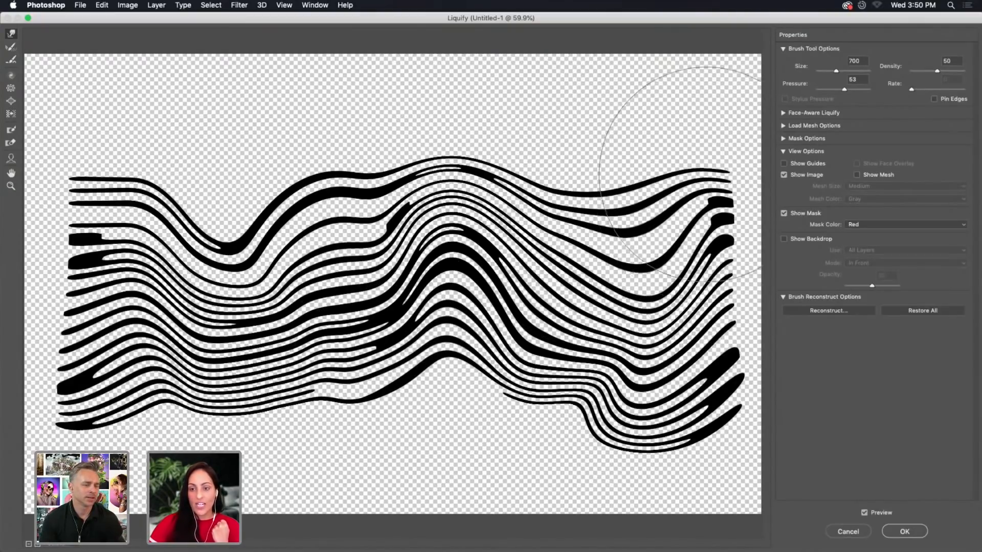
drag(712, 422, 737, 348)
mouse_move(672, 439)
mouse_down()
mouse_move(648, 442)
mouse_move(653, 414)
mouse_up()
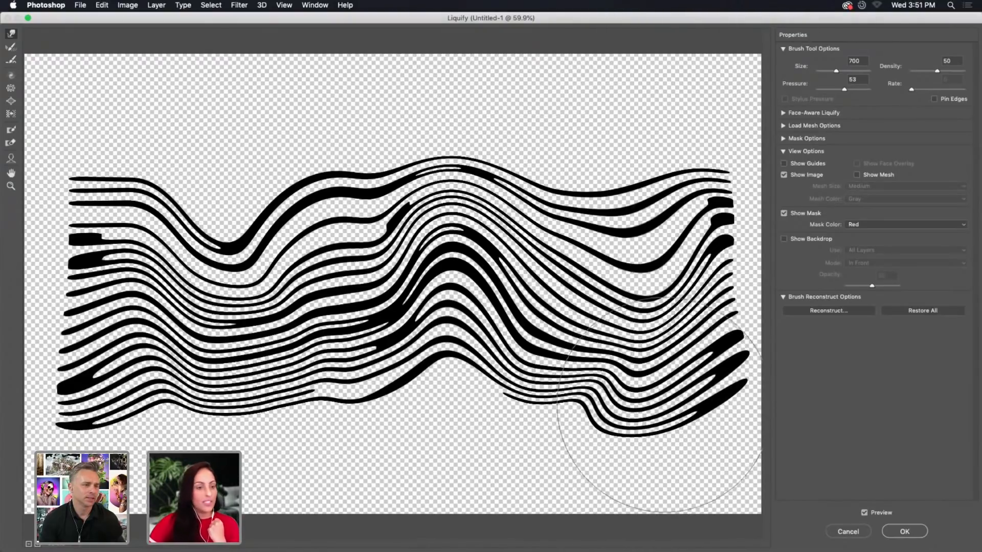
Nudge the pattern's left end outward, reshape the lines between the left dip and central crest, and apply the Liquify filter
drag(116, 255, 84, 250)
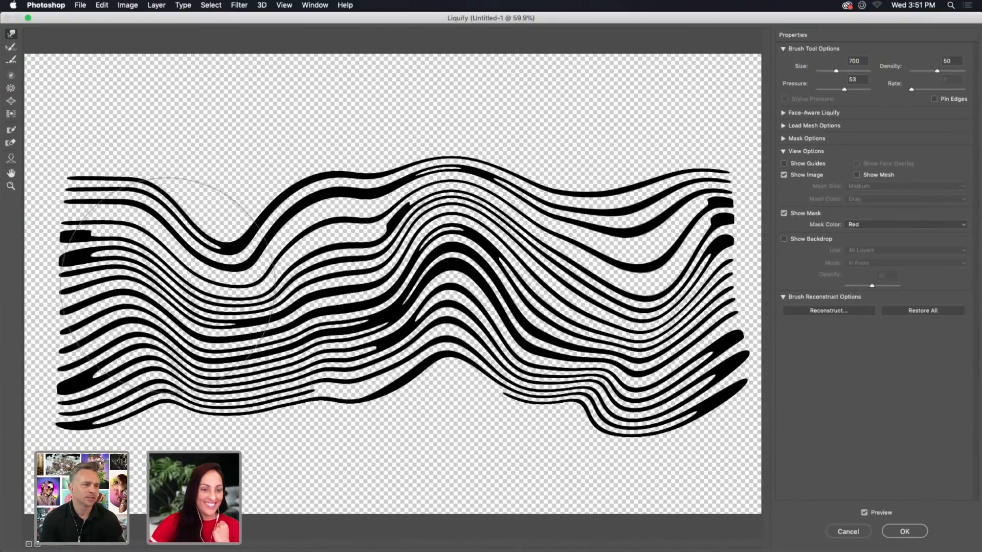
drag(219, 219, 347, 363)
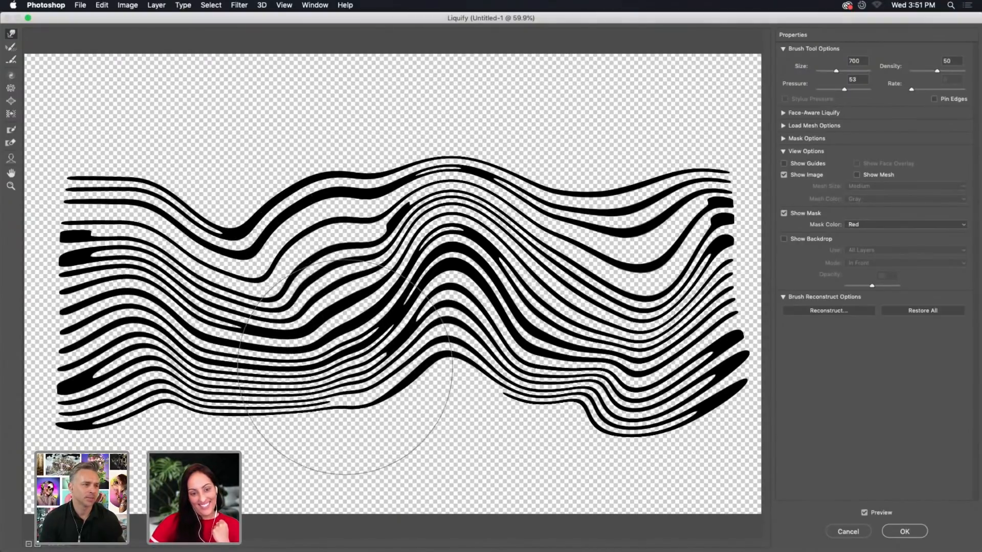
mouse_move(350, 411)
mouse_down()
mouse_move(320, 353)
mouse_move(327, 327)
mouse_move(312, 292)
mouse_up()
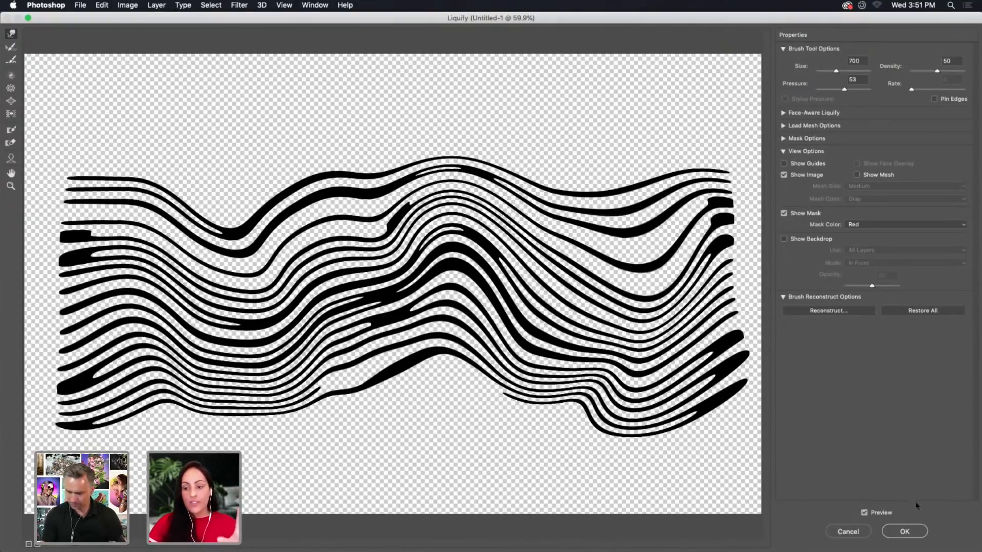
click(903, 532)
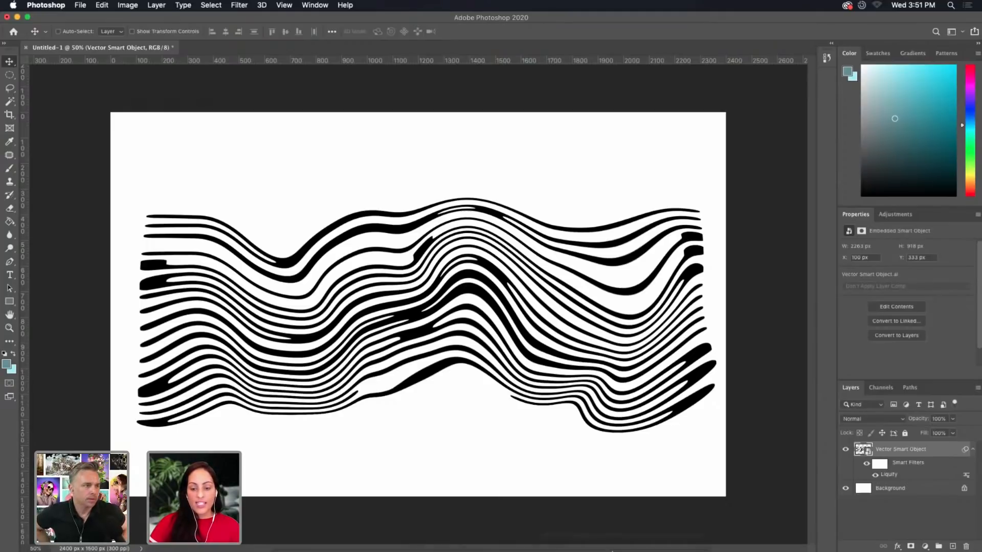
Switch to Illustrator and move the stretched lettering directly beneath the two SUBWAY DELAY lines
mouse_move(621, 533)
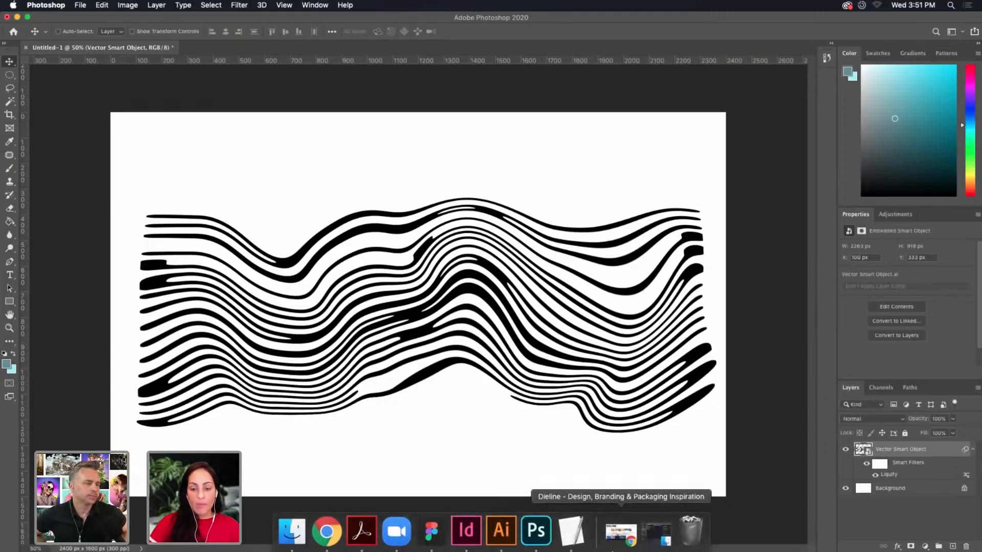
click(500, 532)
click(451, 408)
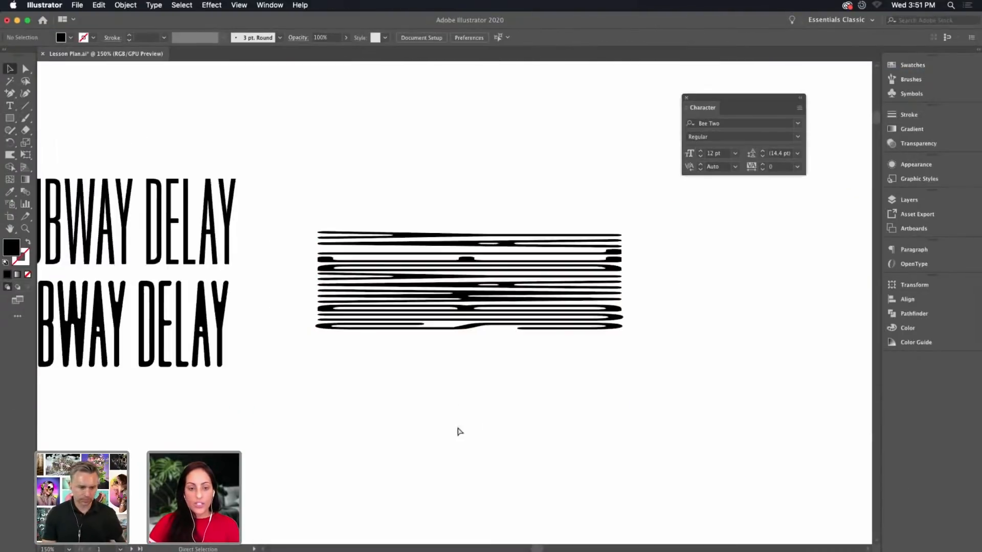
key(super+minus)
drag(463, 298, 239, 411)
scroll(372, 386, left, 5)
scroll(373, 385, up, 2)
drag(169, 350, 305, 361)
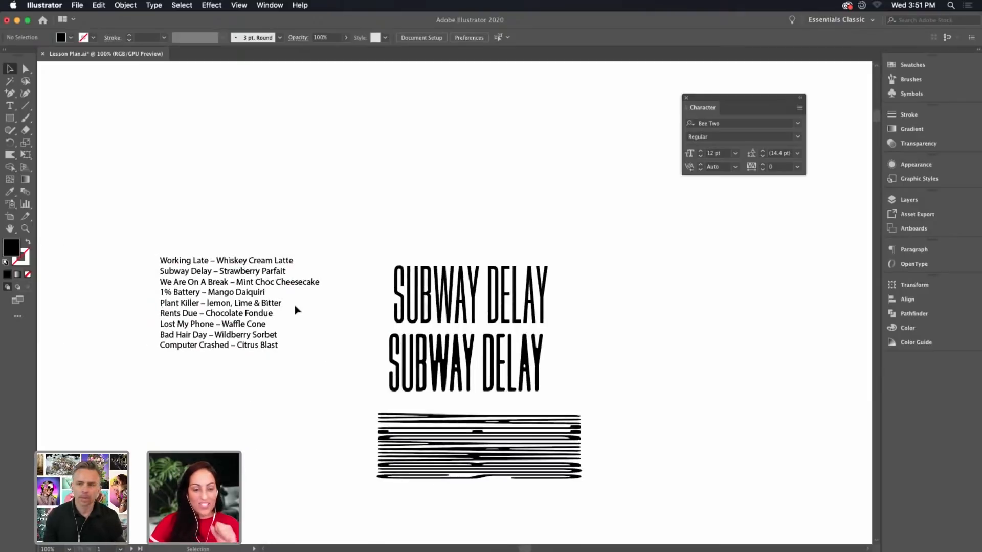
Copy "Working Late" from the flavour list and paste it as a new text object in an empty area
click(270, 261)
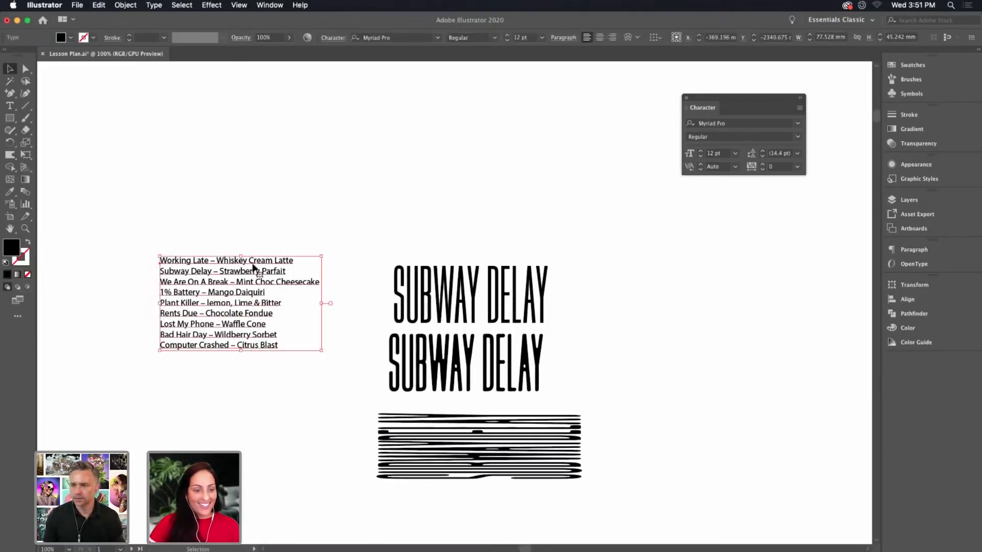
double_click(268, 260)
drag(207, 261, 149, 250)
key(super+c)
key(Escape)
drag(744, 373, 451, 340)
key(t)
click(486, 293)
key(super+v)
key(super+equal)
key(super+equal)
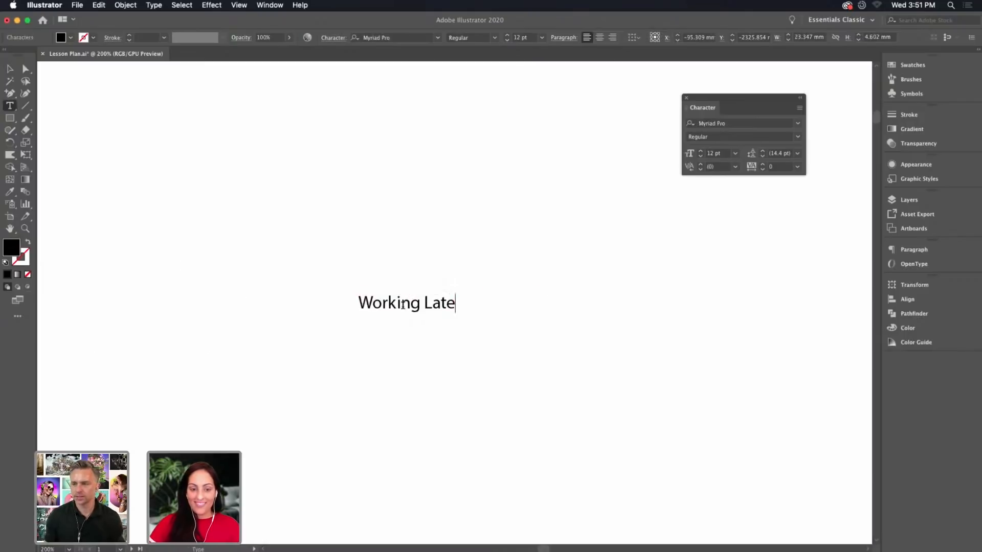
Convert the pasted Working Late text to uppercase
triple_click(403, 306)
click(153, 5)
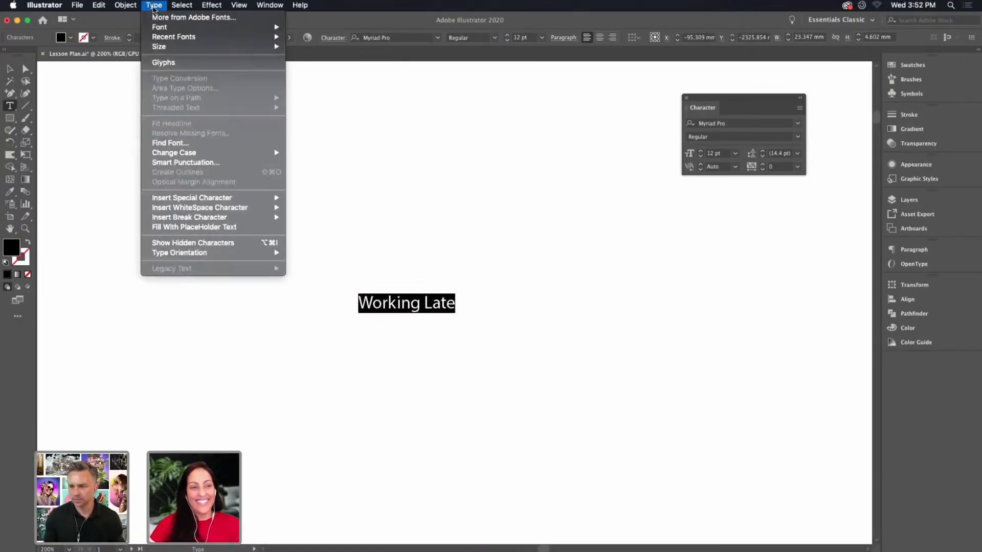
mouse_move(194, 150)
click(322, 150)
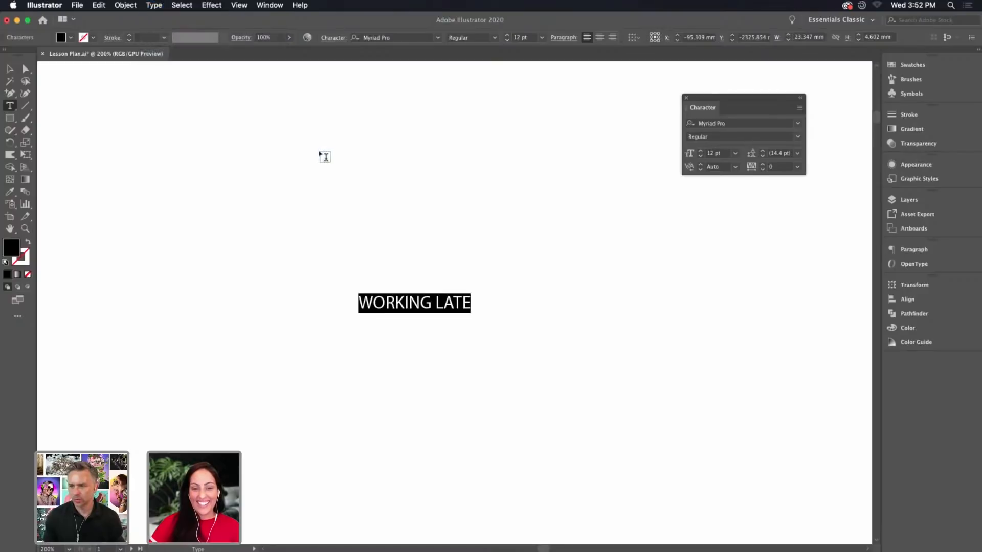
Scale the WORKING LATE text up to about 49.83 pt and move it beside the SUBWAY DELAY lettering
key(Escape)
key(super+minus)
key(super+minus)
key(super+minus)
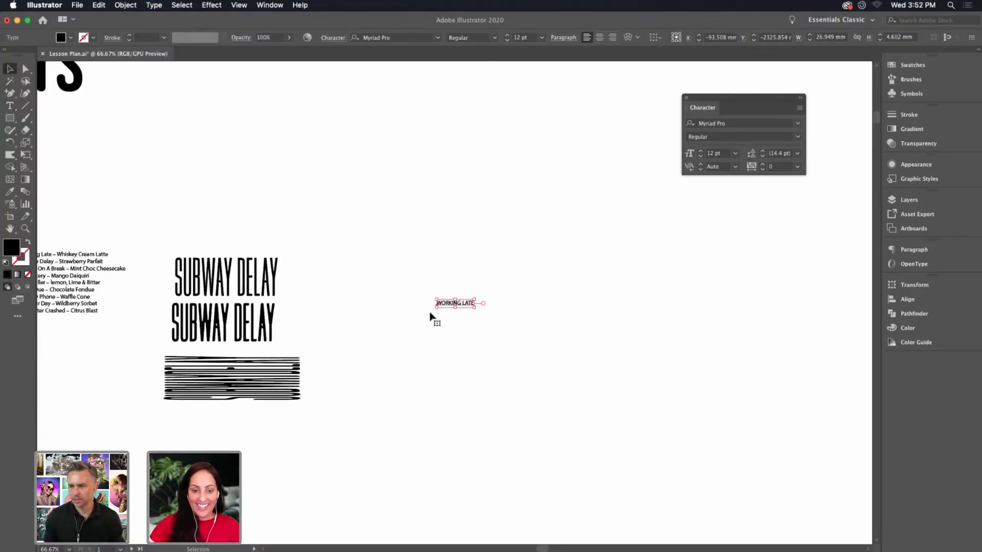
drag(436, 306, 318, 327)
drag(394, 312, 404, 277)
Match the WORKING LATE text to the SUBWAY DELAY lettering's type style, Bee Two Regular at 117.21 pt
triple_click(404, 276)
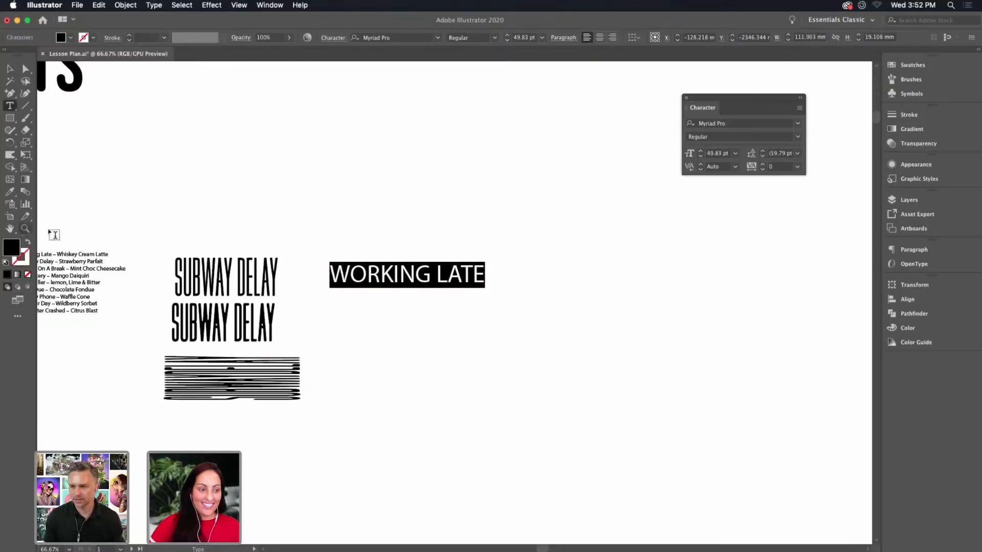
click(10, 191)
click(223, 285)
click(10, 69)
Remove the space between WORKING and LATE
double_click(396, 262)
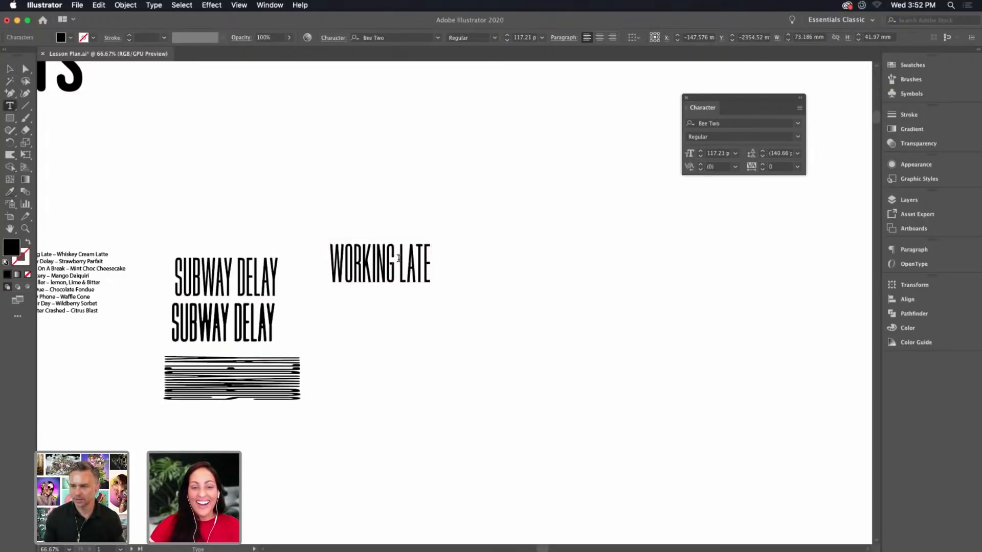
key(BackSpace)
key(Escape)
Move the WORKINGLATE lettering farther right and place a duplicate directly beneath it
key(super+equal)
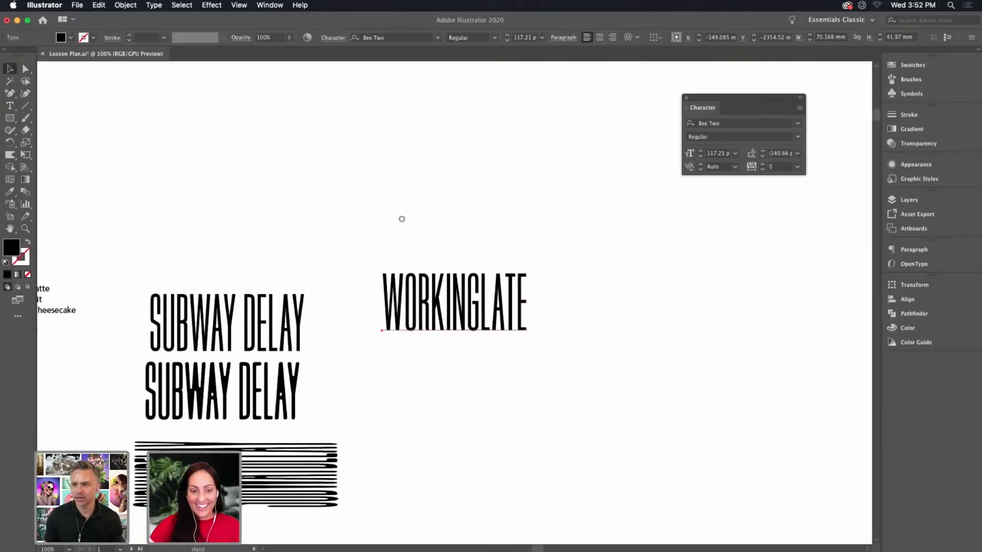
drag(388, 243, 437, 133)
drag(520, 210, 564, 229)
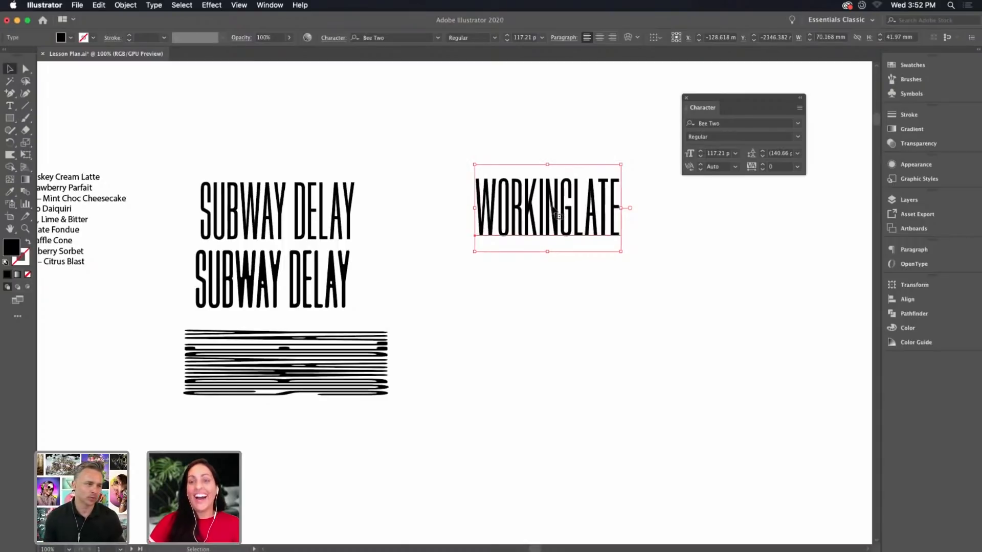
drag(552, 209, 565, 284)
click(715, 284)
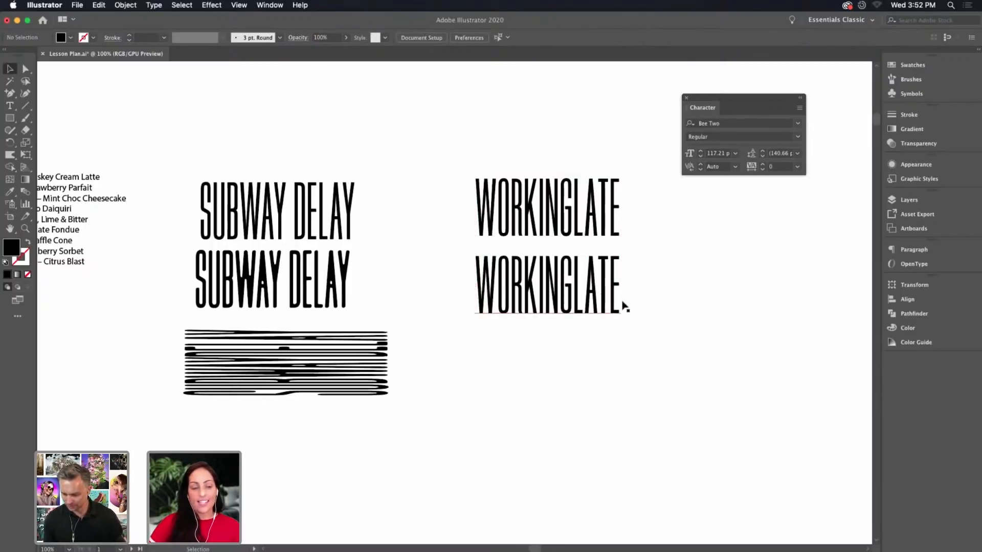
scroll(625, 294, down, 2)
scroll(625, 294, right, 2)
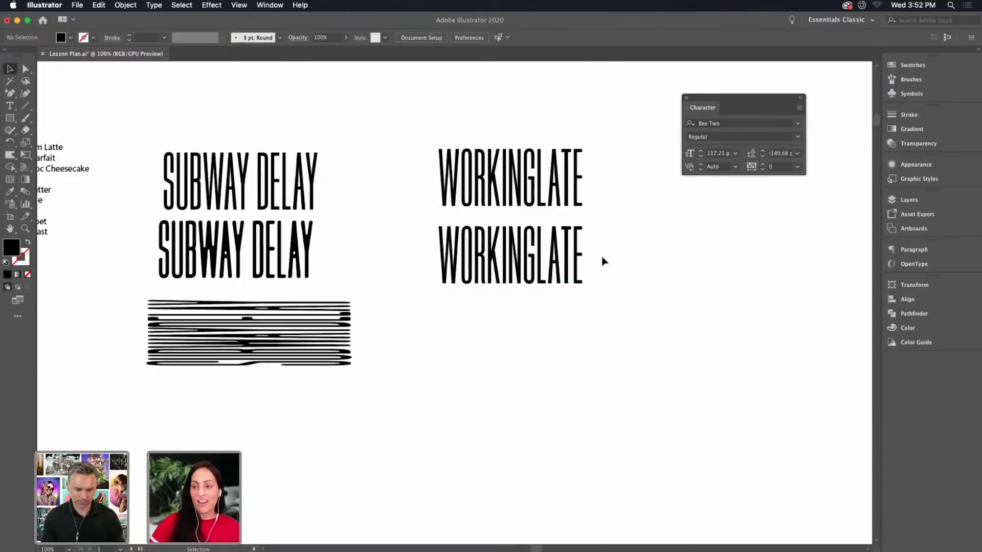
Move the upper WORKINGLATE lettering farther up and convert the lower copy to outlines
drag(542, 204, 538, 177)
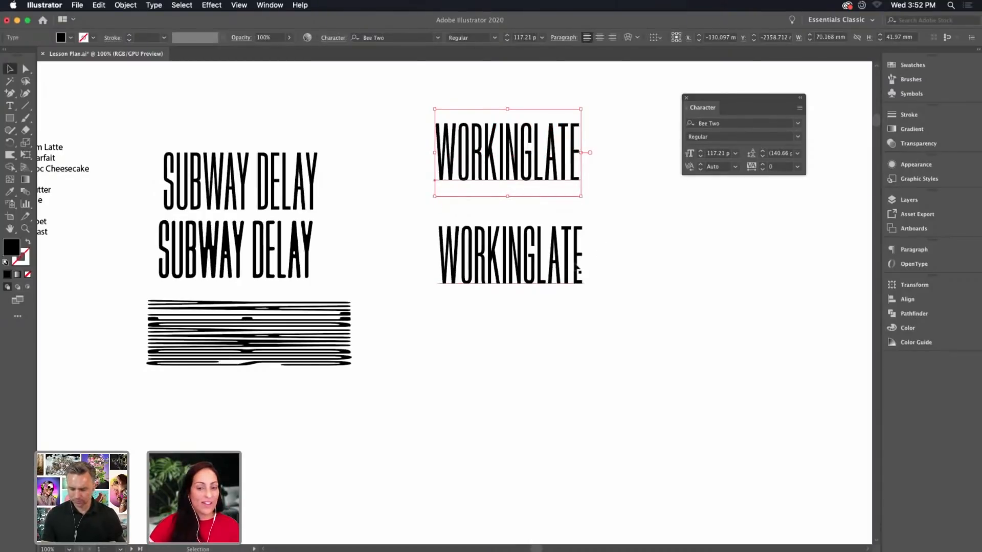
click(554, 258)
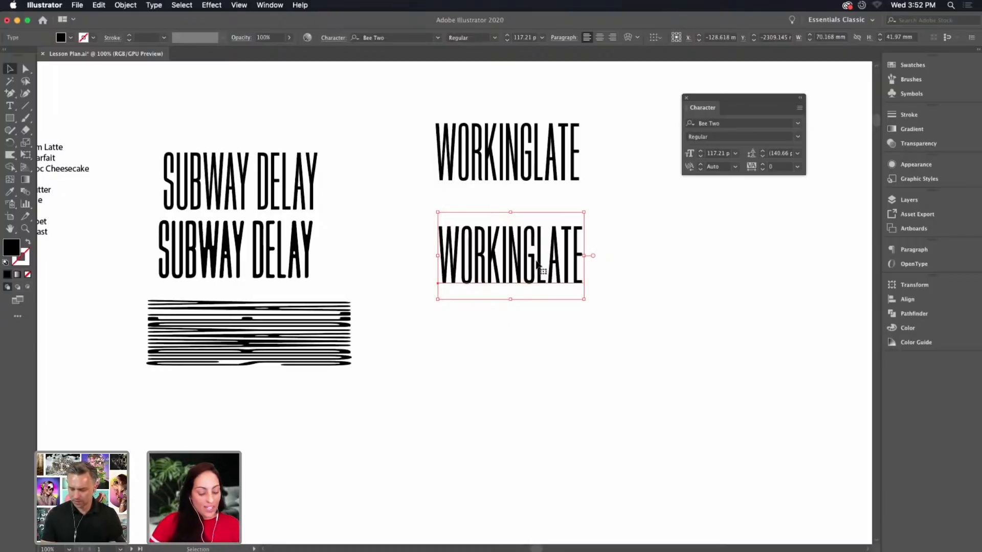
key(super)
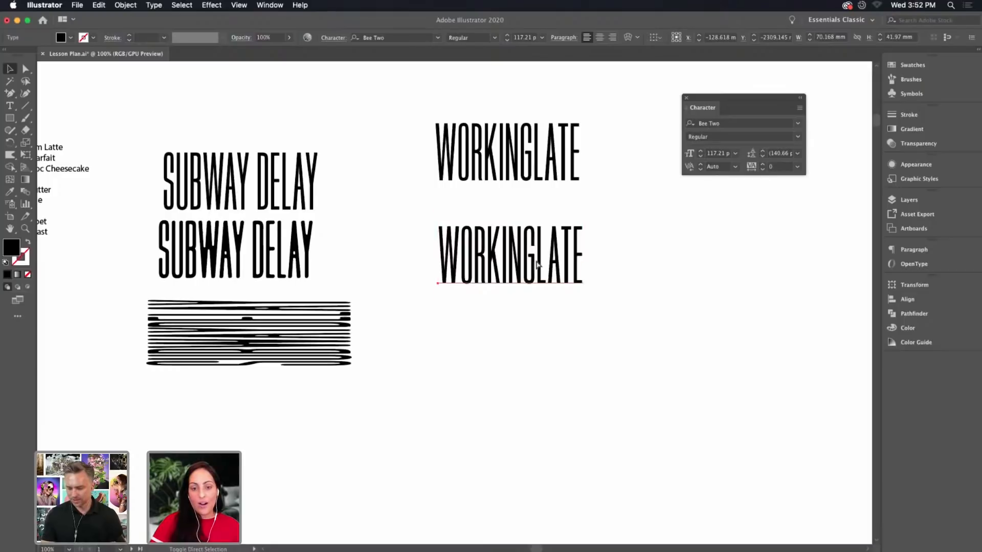
key(super+shift+o)
key(super+equal)
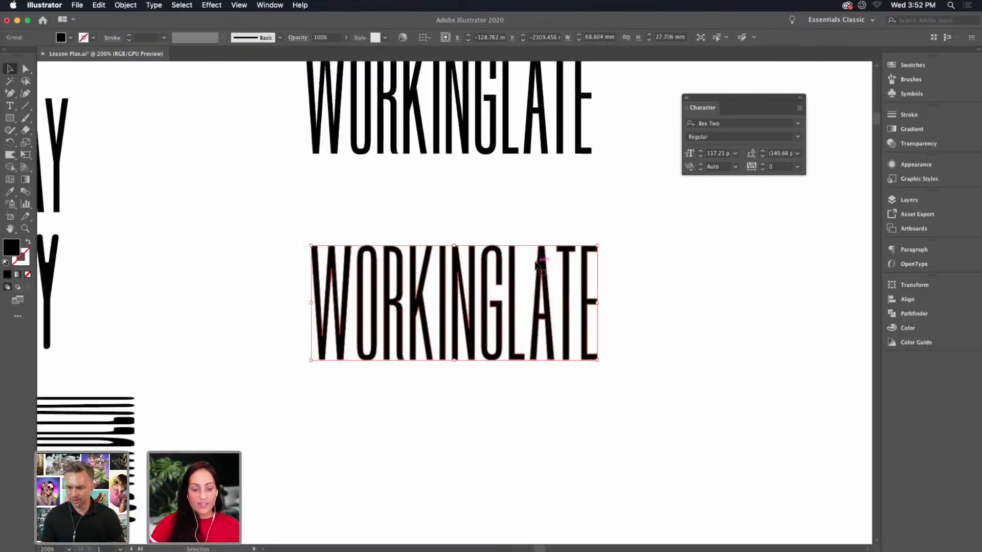
Round all corners of the outlined WORKINGLATE lettering to a radius of about 0.59 mm
key(a)
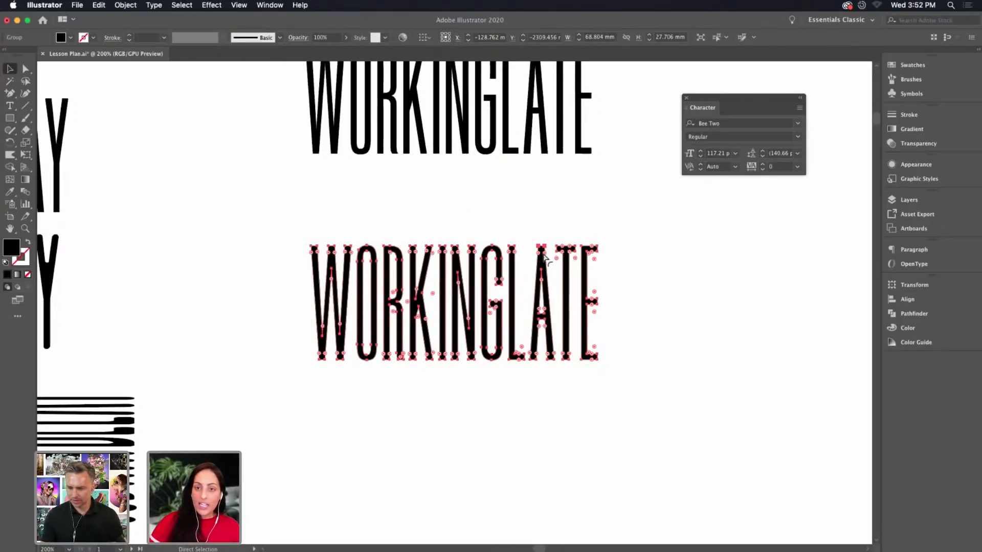
drag(544, 258, 544, 291)
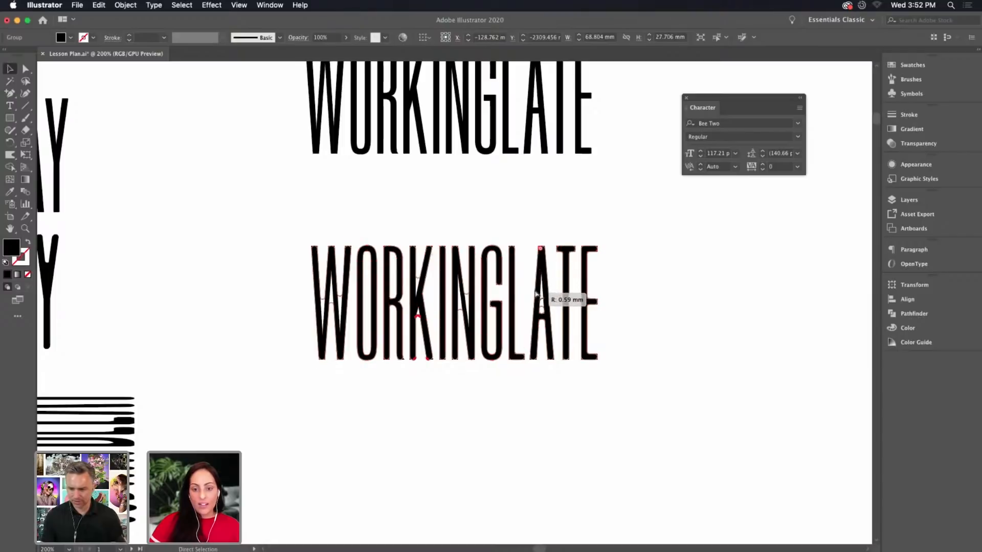
click(666, 271)
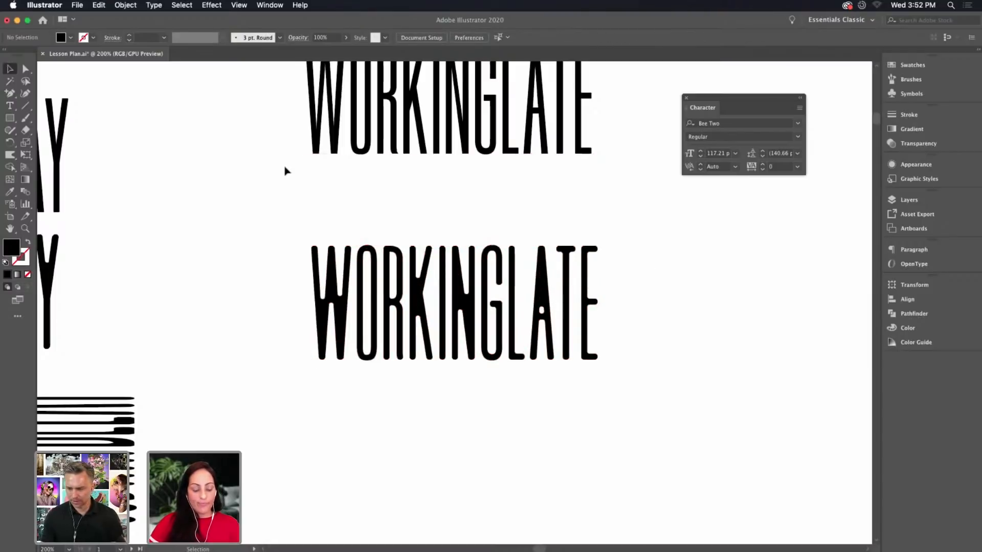
Copy the rounded WORKINGLATE lettering into the Photoshop document as a smart object, with the existing liquified graphic's layer hidden
drag(307, 236, 673, 302)
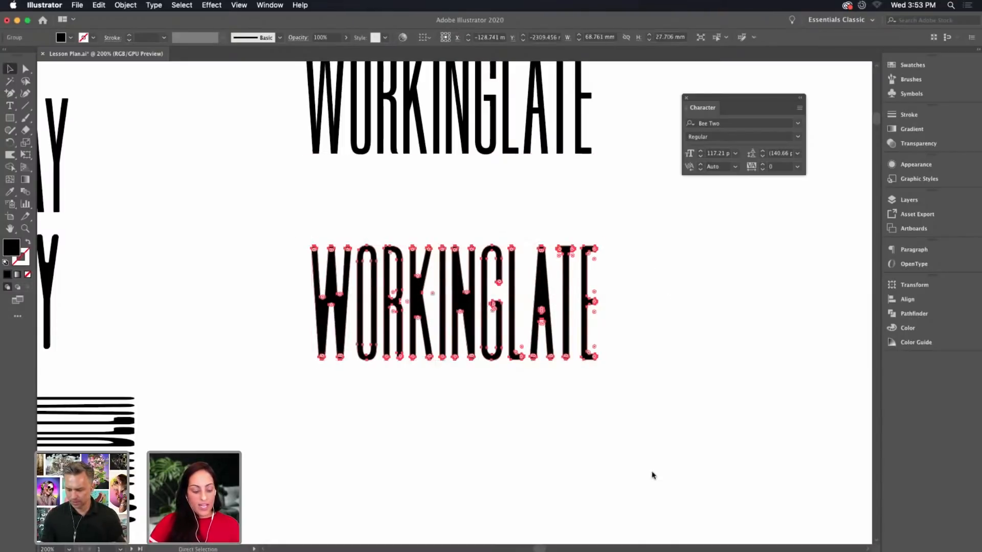
mouse_move(620, 532)
click(536, 530)
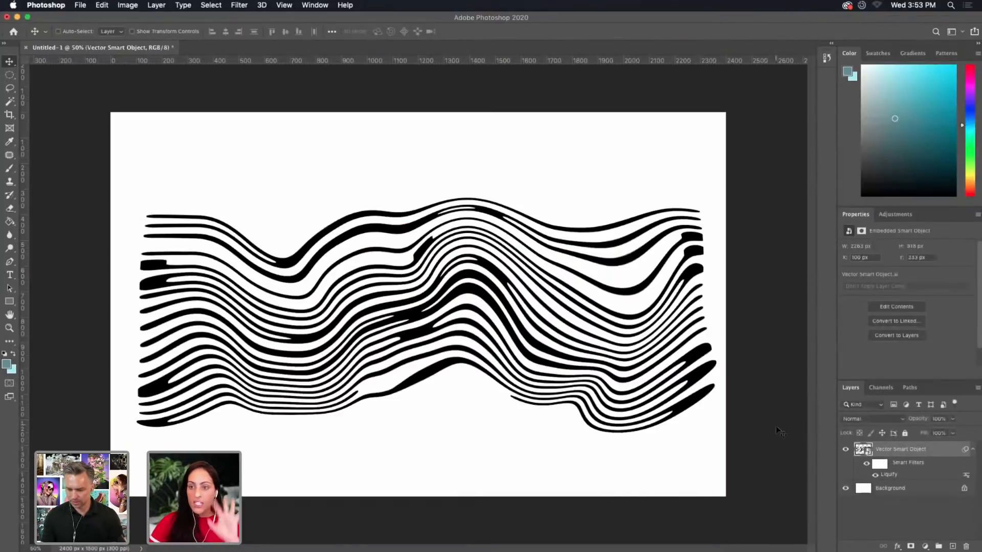
click(845, 451)
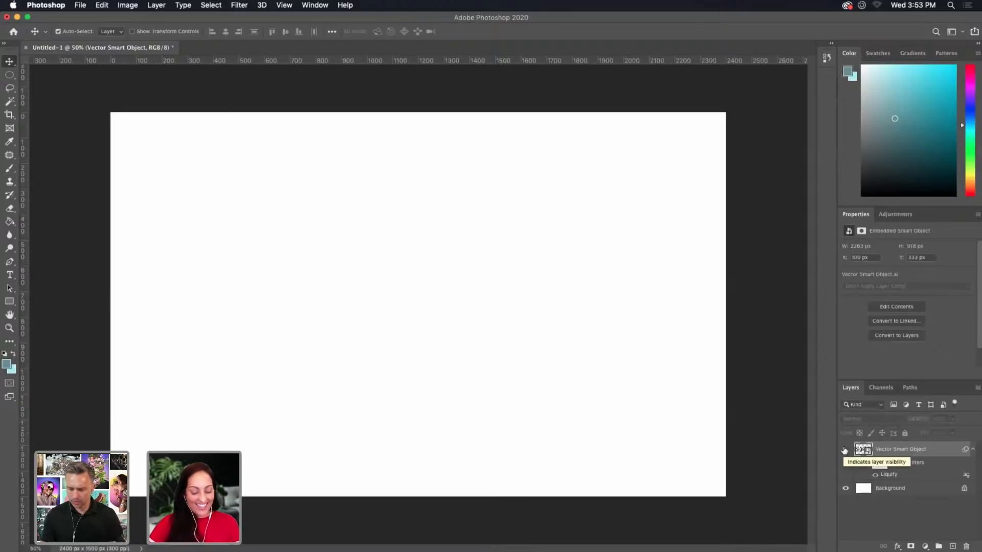
key(super+v)
click(545, 246)
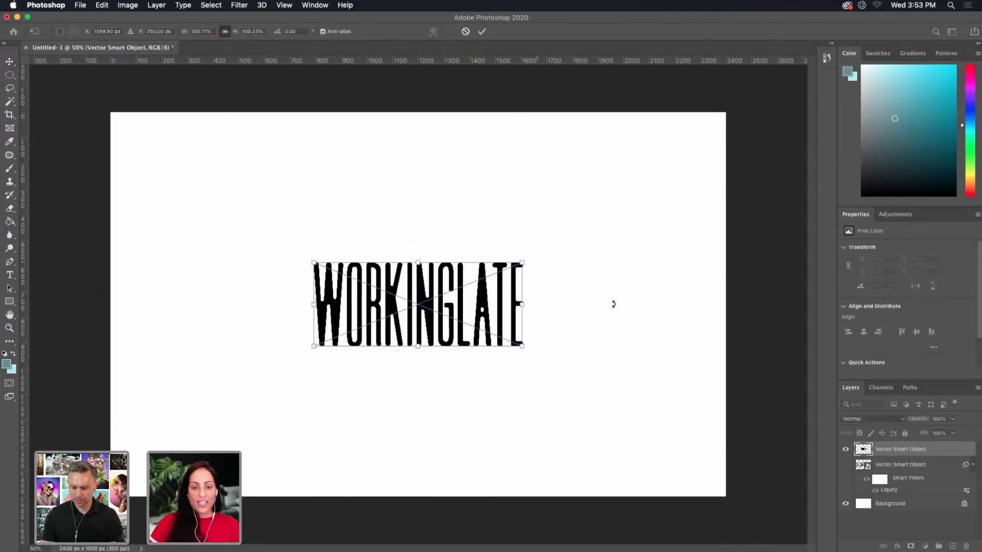
Rotate the pasted lettering -90°, stretch it wide and flat across the canvas, and move it toward the canvas's vertical middle
drag(531, 348, 465, 205)
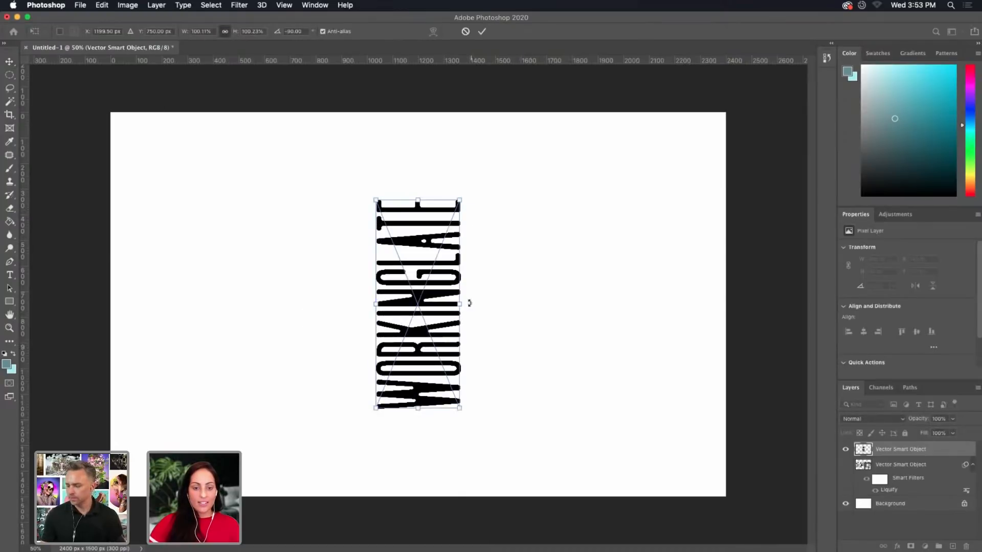
drag(460, 307, 668, 304)
drag(368, 304, 145, 304)
drag(406, 409, 407, 332)
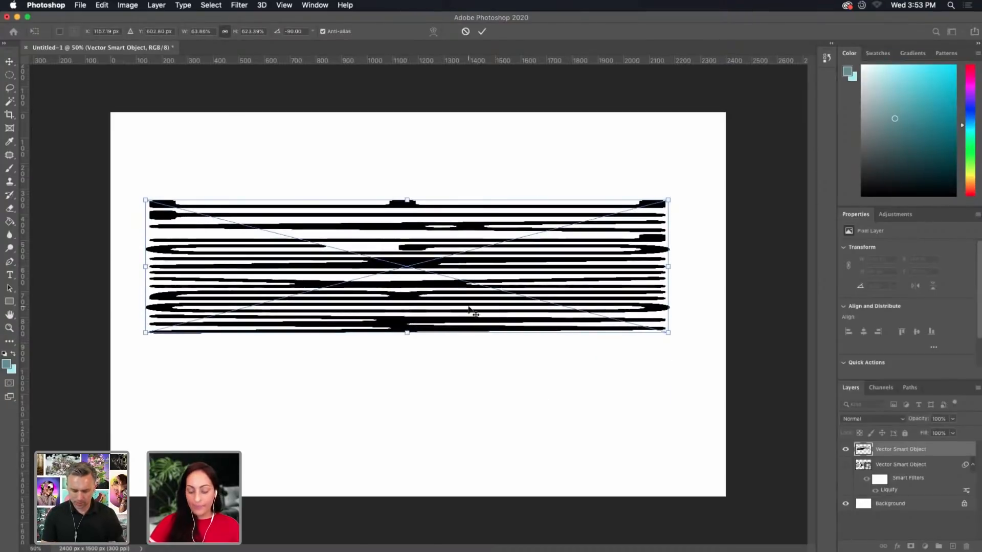
key(Return)
drag(477, 274, 483, 316)
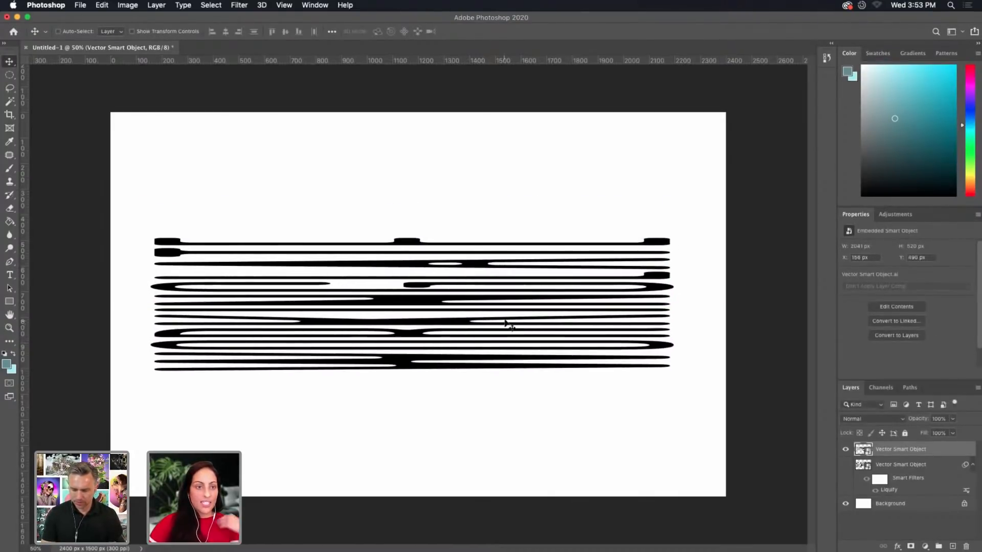
Apply the Liquify filter to the stretched WORKINGLATE lettering, warping its lines into flowing waves across the full width
click(240, 5)
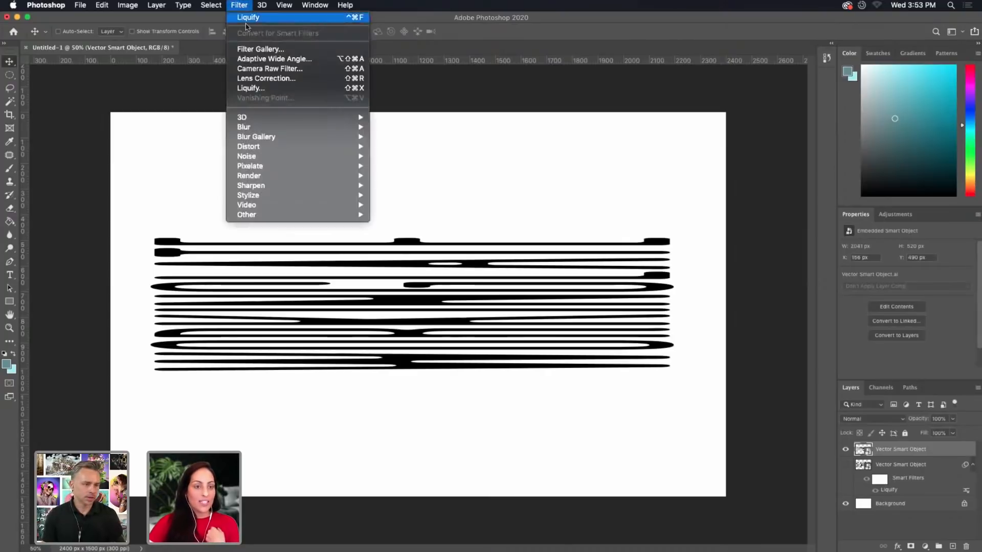
click(264, 92)
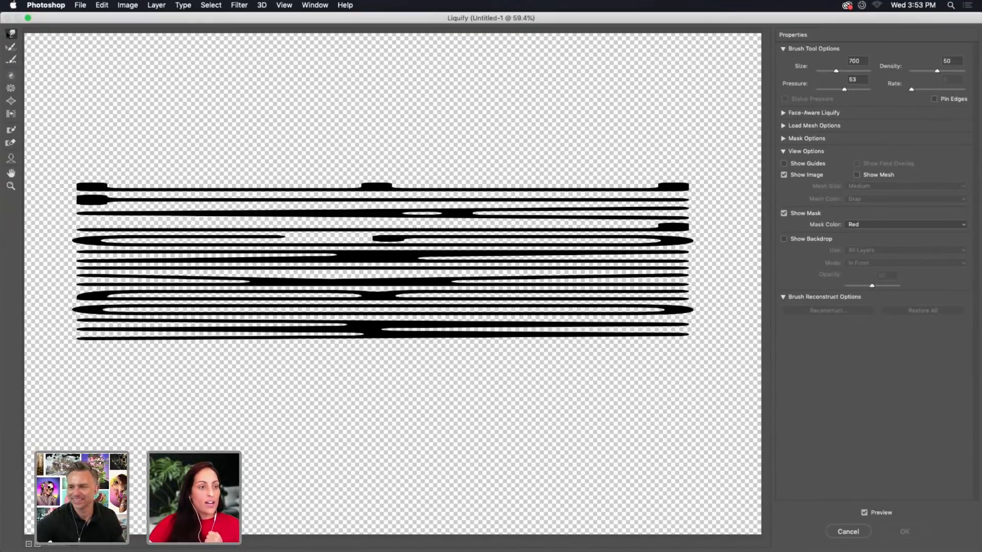
mouse_move(221, 194)
mouse_down()
mouse_move(311, 458)
mouse_move(361, 391)
mouse_move(337, 149)
mouse_up()
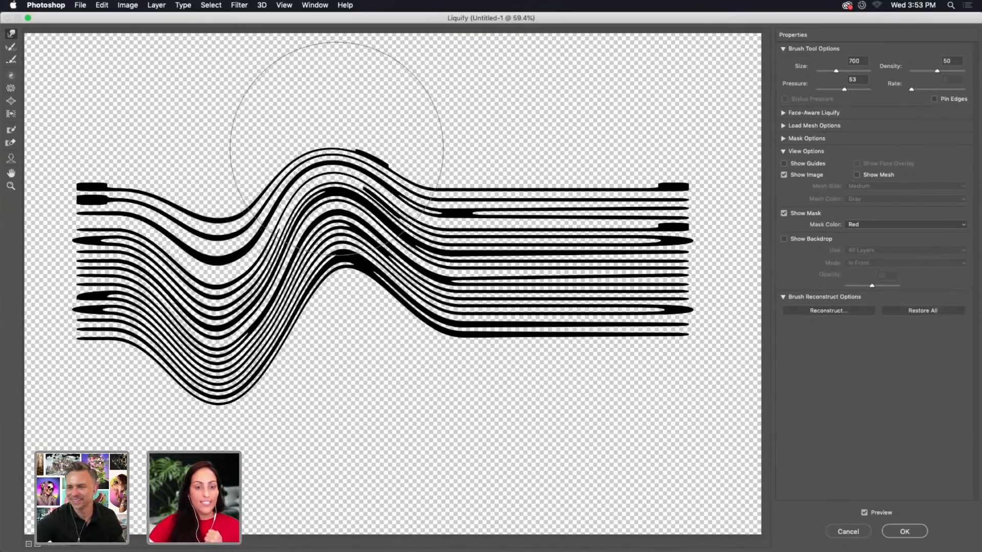
drag(429, 179, 410, 421)
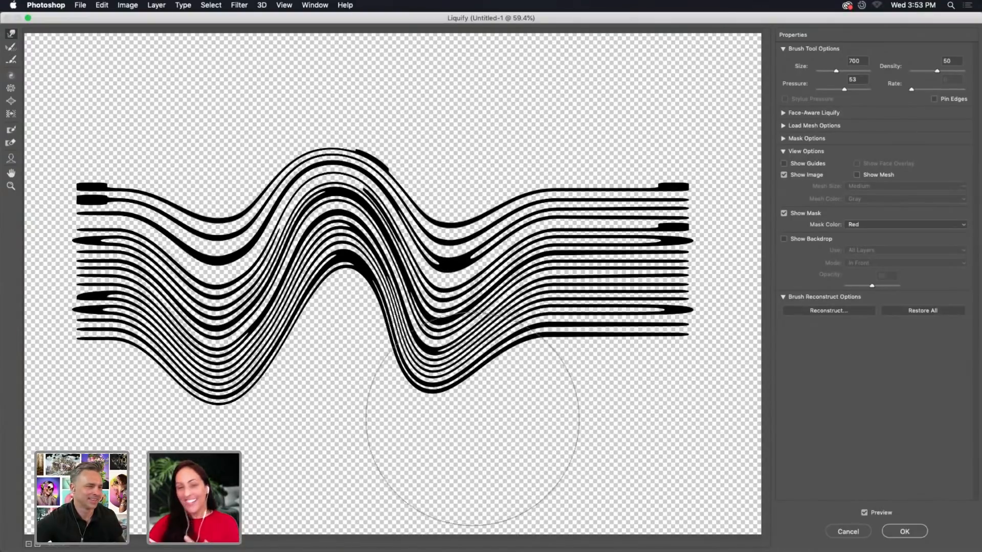
mouse_move(563, 287)
mouse_down()
mouse_move(500, 109)
mouse_move(498, 146)
mouse_up()
drag(604, 205, 591, 460)
drag(324, 276, 342, 427)
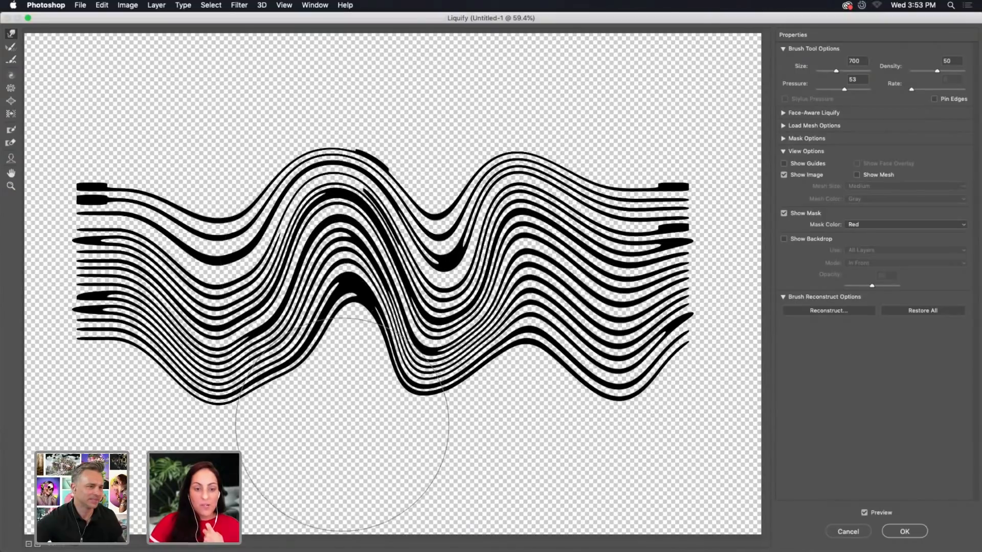
drag(267, 364, 307, 490)
drag(274, 257, 218, 195)
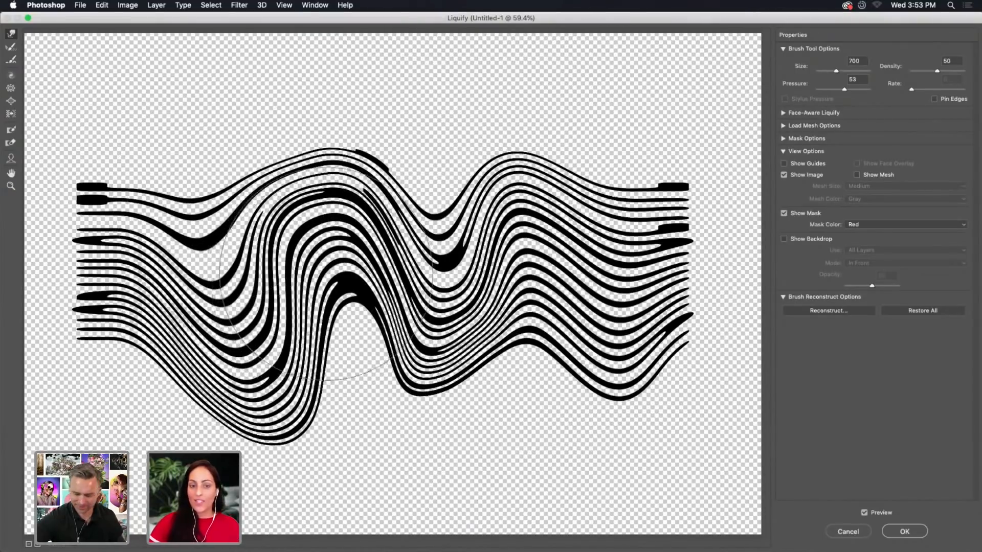
drag(450, 265, 440, 123)
drag(591, 345, 627, 391)
drag(339, 280, 336, 378)
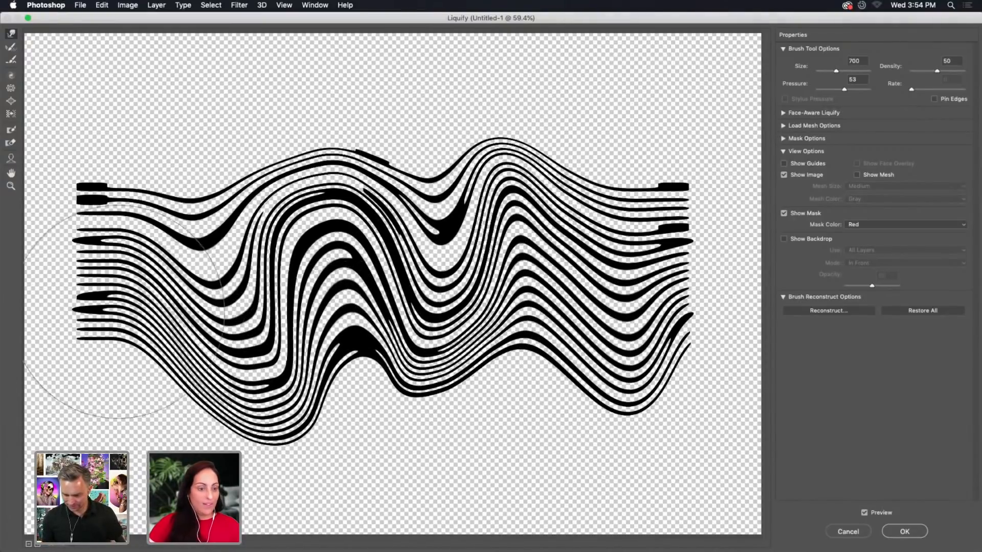
drag(126, 322, 134, 339)
drag(120, 209, 154, 100)
drag(189, 401, 175, 283)
mouse_move(470, 341)
mouse_down()
mouse_move(498, 392)
mouse_move(545, 428)
mouse_up()
drag(597, 266, 618, 187)
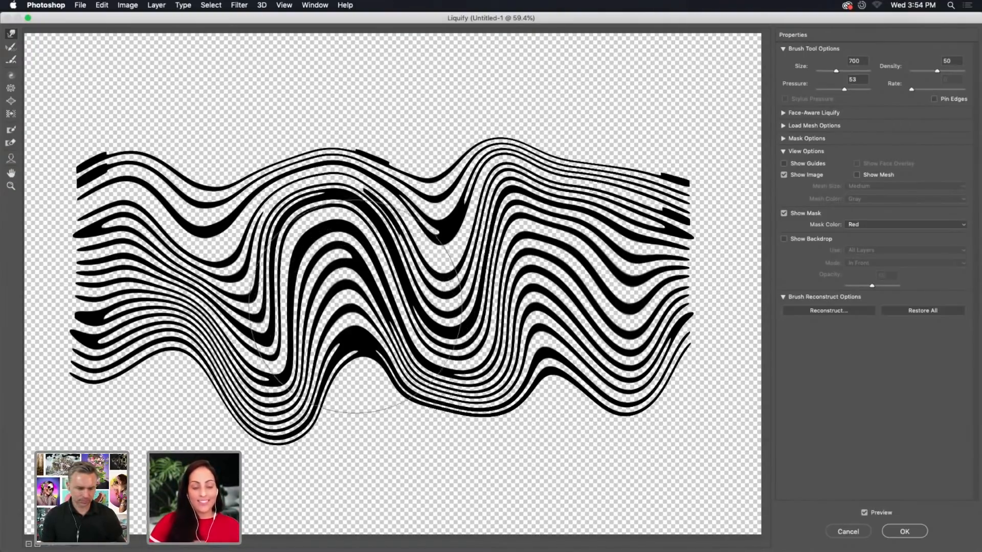
drag(361, 345, 353, 356)
drag(307, 131, 350, 197)
drag(352, 311, 345, 283)
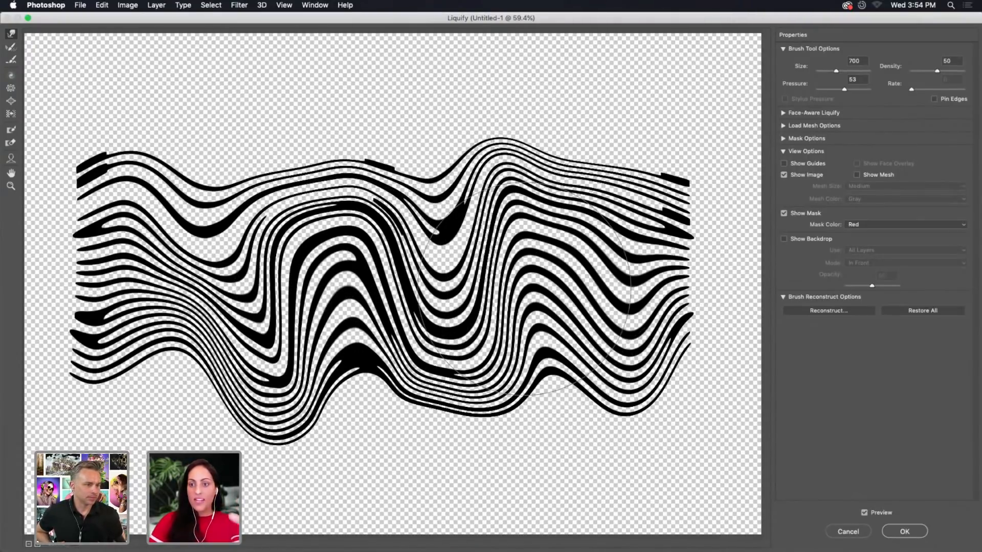
click(904, 533)
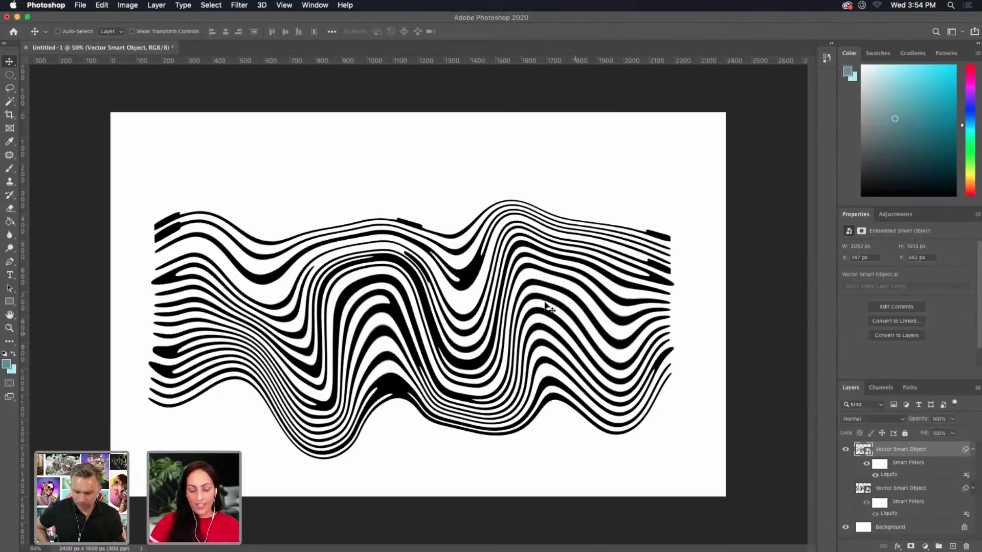
Compare the new WORKINGLATE graphic with the earlier liquified graphic by showing each layer alone
click(846, 451)
click(845, 488)
click(845, 488)
click(847, 450)
click(846, 449)
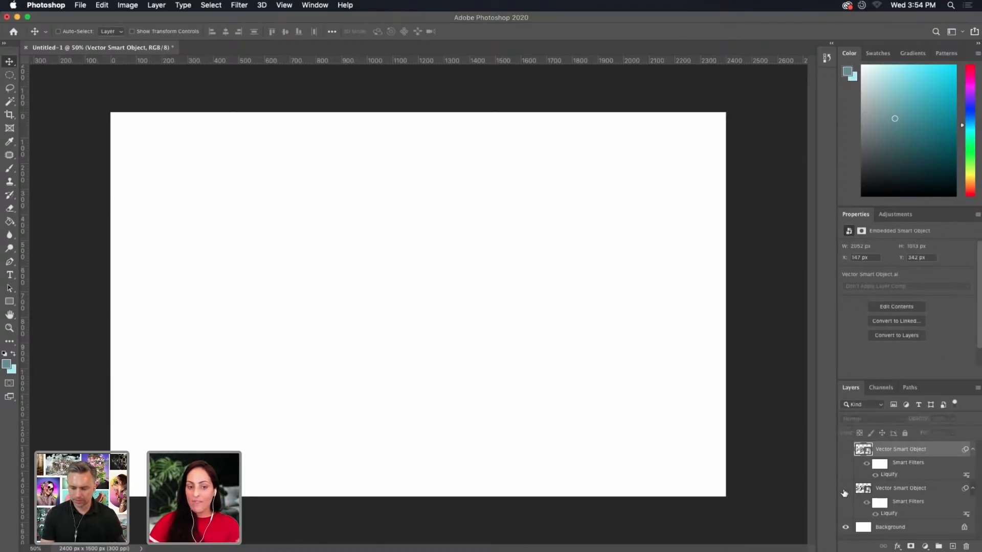
click(845, 488)
click(845, 489)
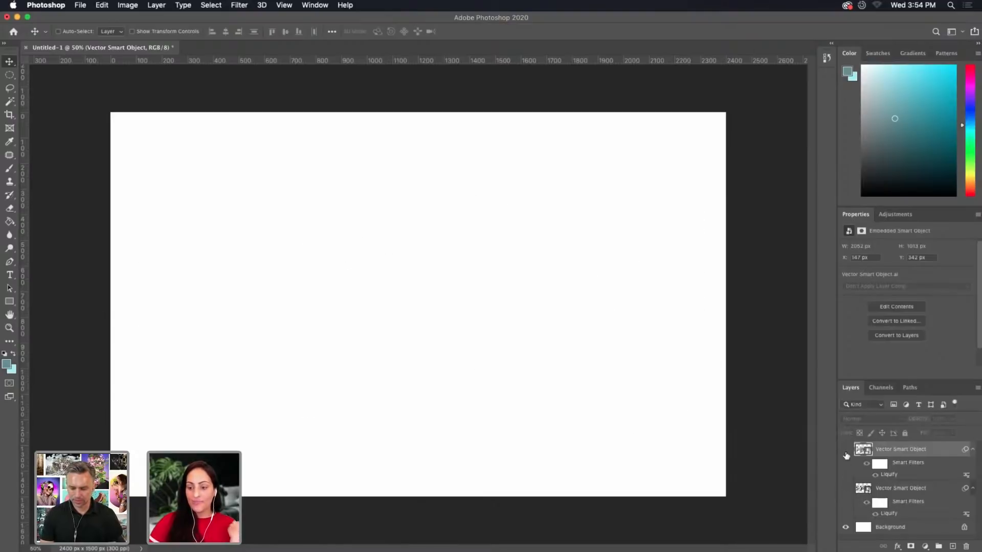
Show both liquified smart object layers, select them together, and open the Export As settings for them
click(845, 450)
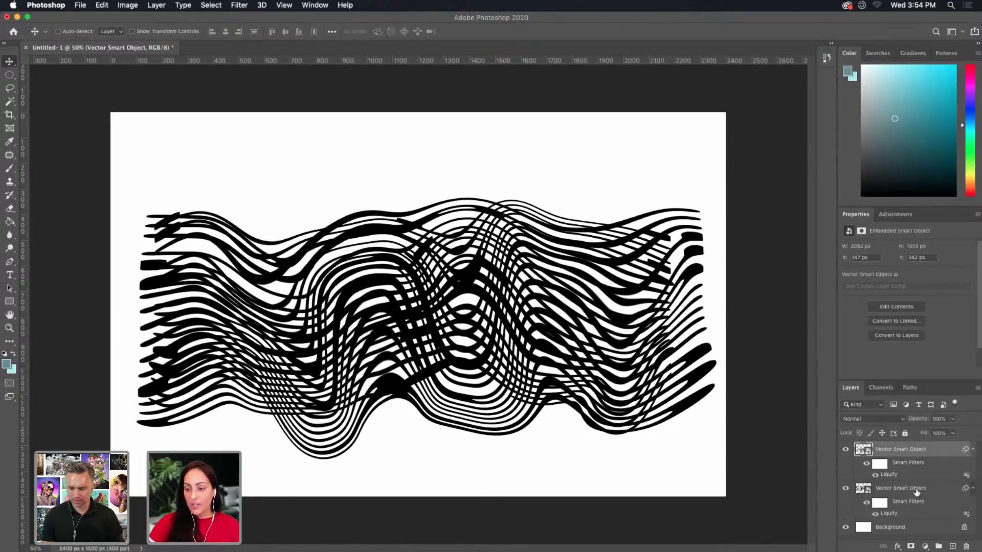
shift+click(915, 491)
click(975, 389)
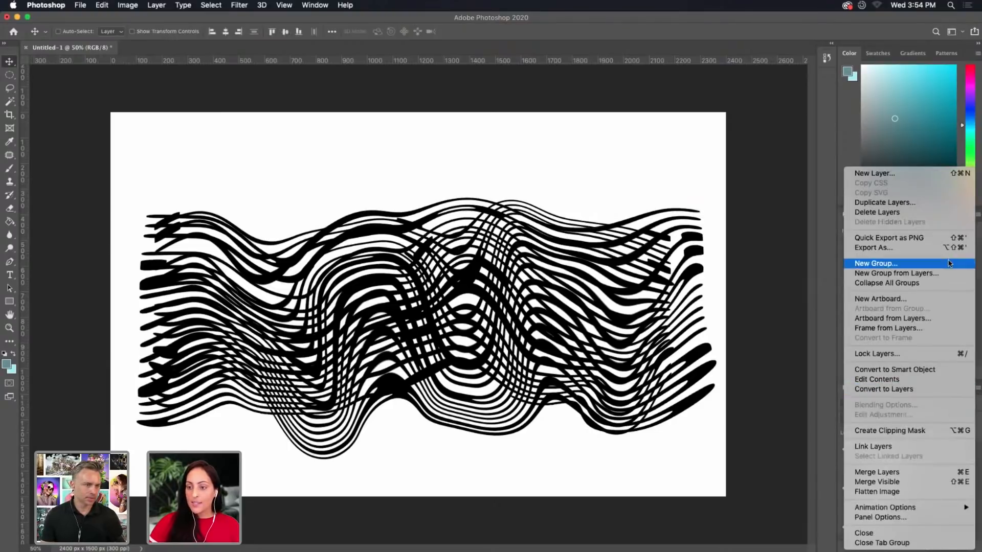
click(913, 248)
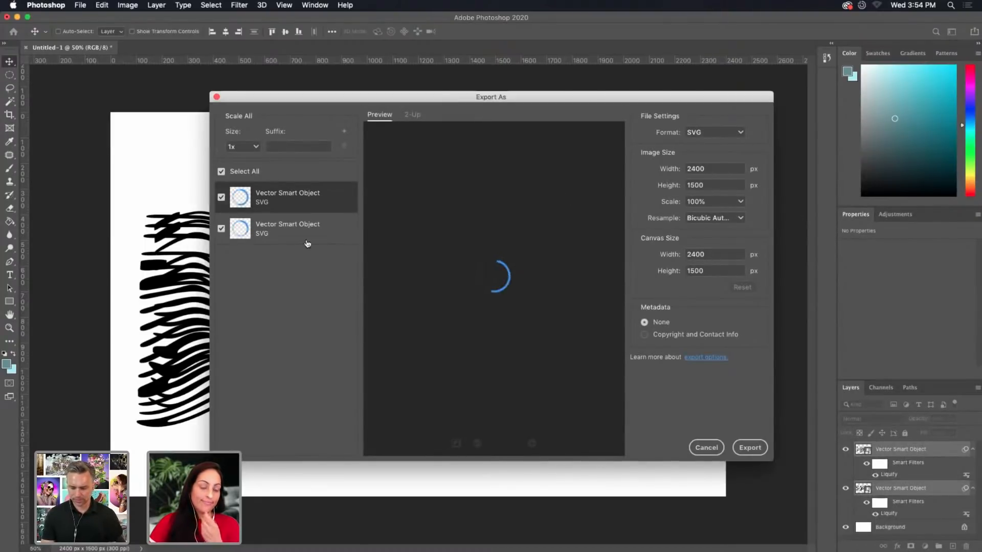
Export both layers as SVG at 2x into the Graphic Elements folder inside Adobe live, and hide the WORKINGLATE layer
click(256, 148)
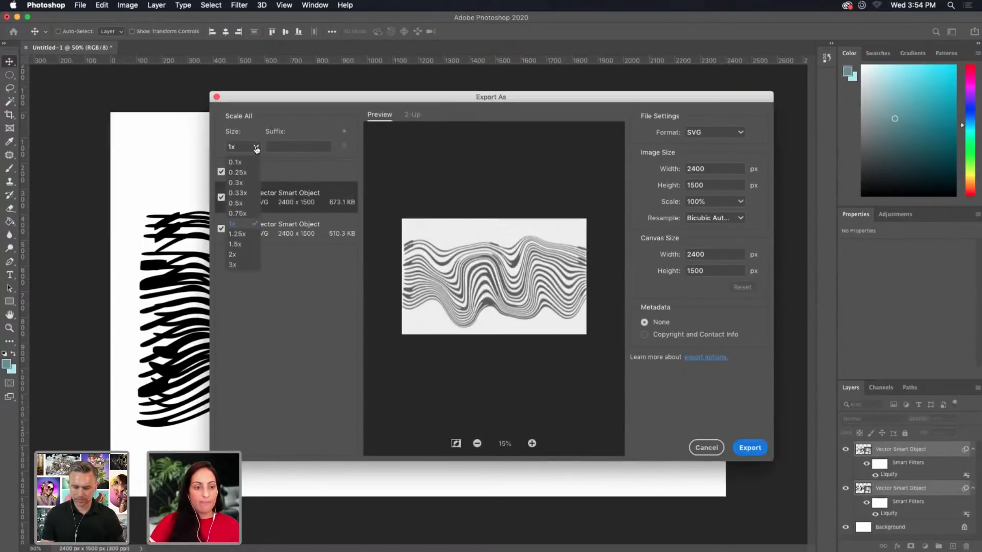
click(239, 255)
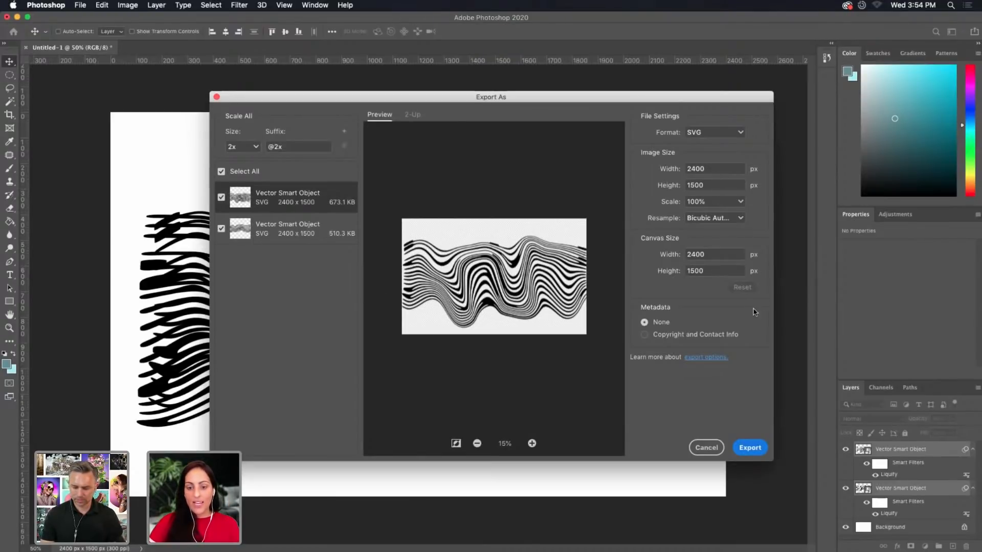
click(750, 448)
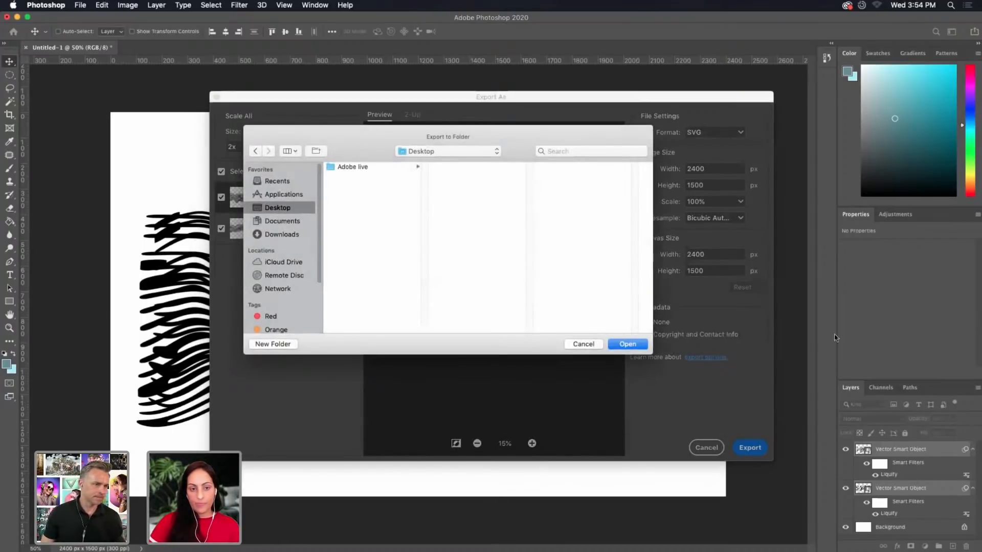
click(361, 168)
click(473, 203)
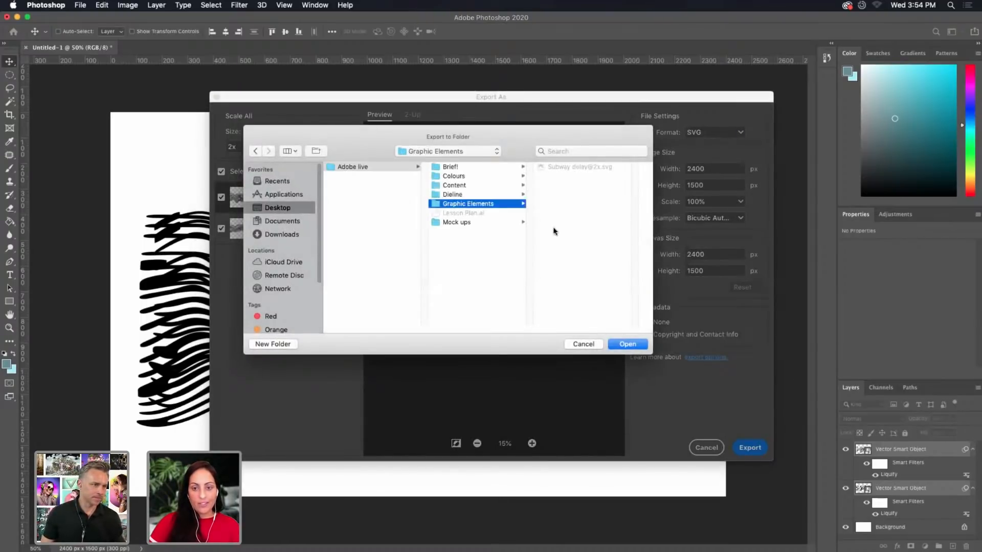
click(635, 344)
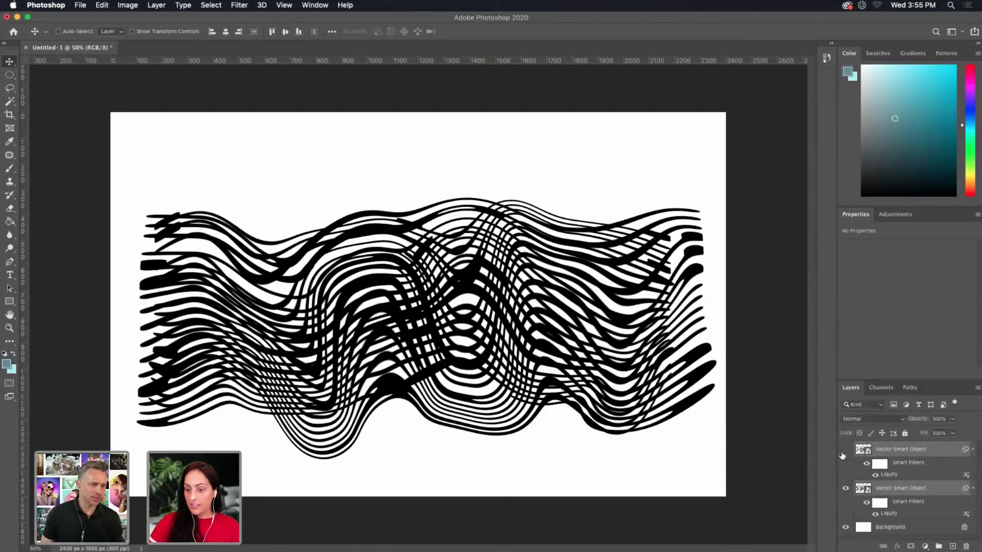
click(844, 449)
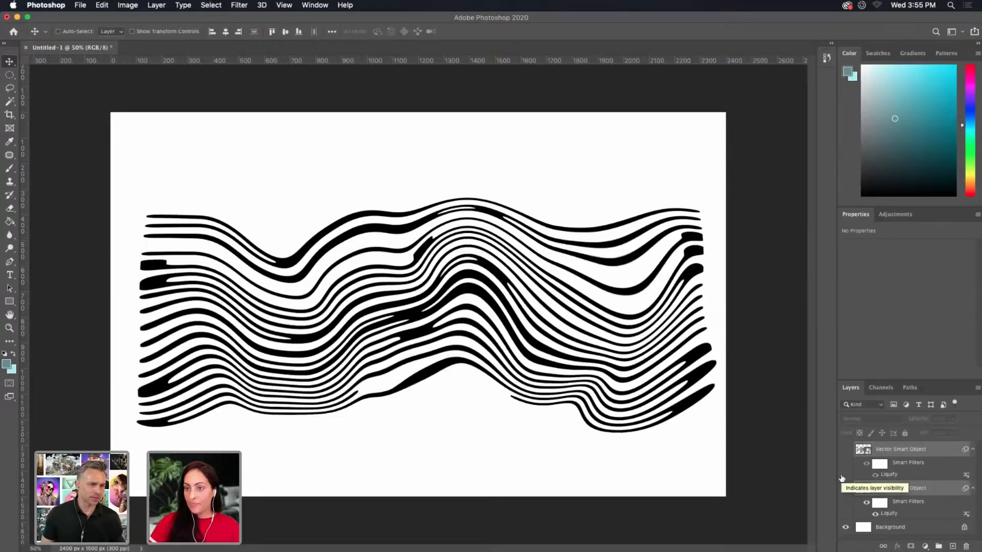
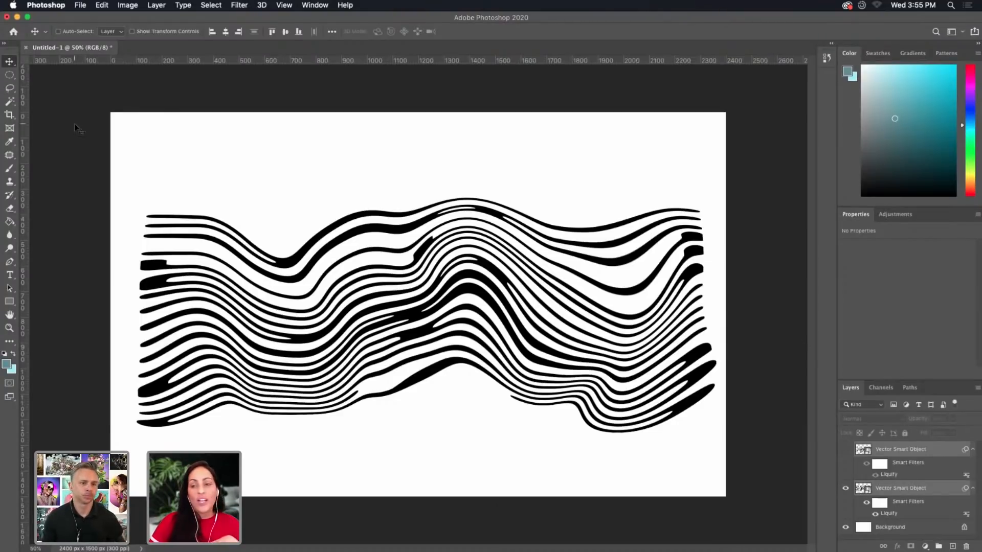
Minimize the Photoshop document and return to the Lesson Plan in Illustrator, at the empty area beneath the WORKINGLATE lettering
click(17, 18)
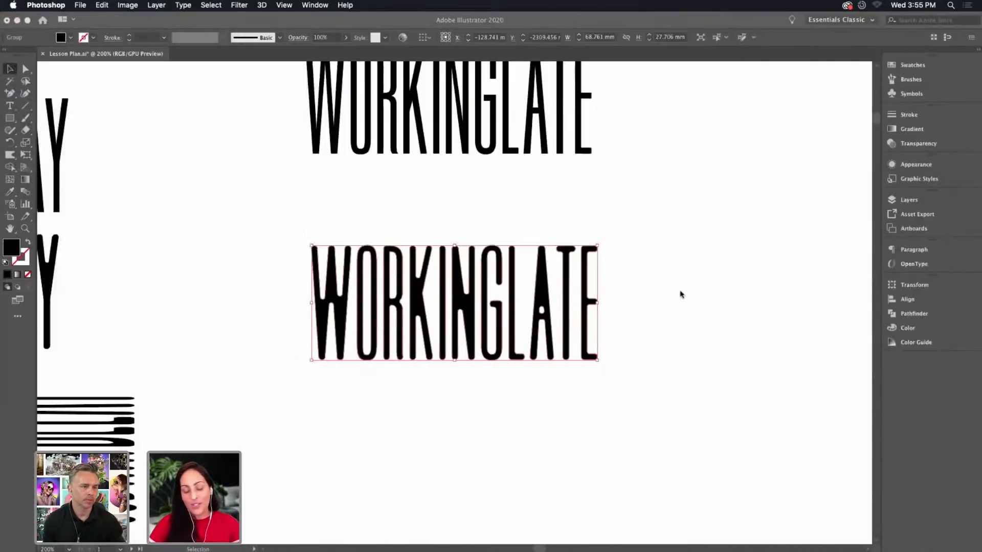
click(684, 299)
key(super+minus)
key(super+minus)
key(super+minus)
key(super+equal)
key(super+equal)
drag(599, 283, 588, 263)
scroll(548, 388, down, 8)
scroll(548, 388, right, 5)
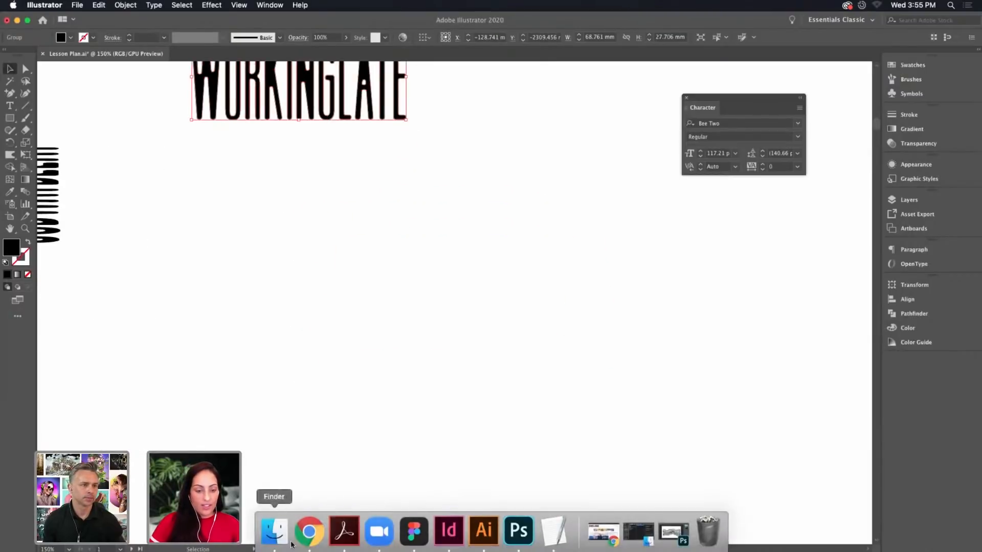
click(290, 532)
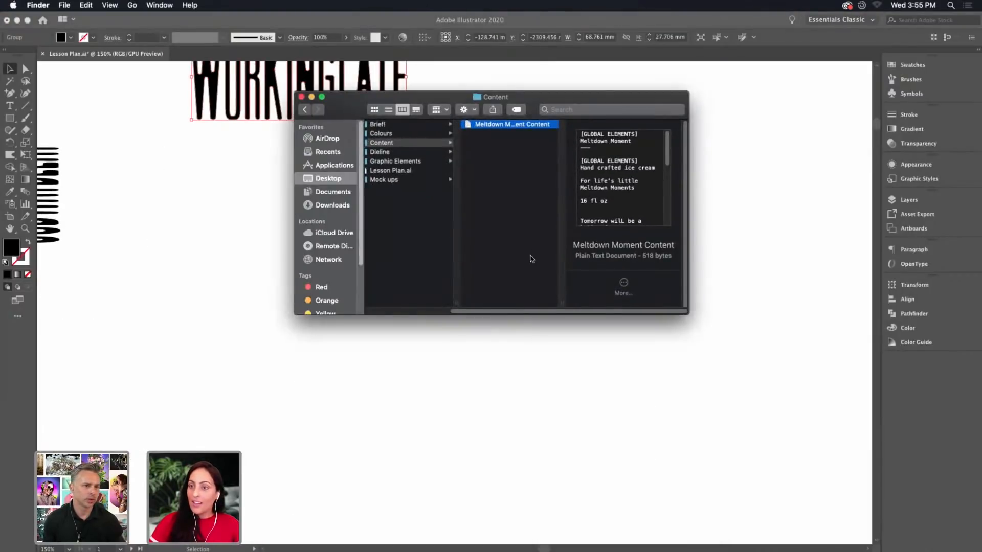
scroll(513, 250, left, 3)
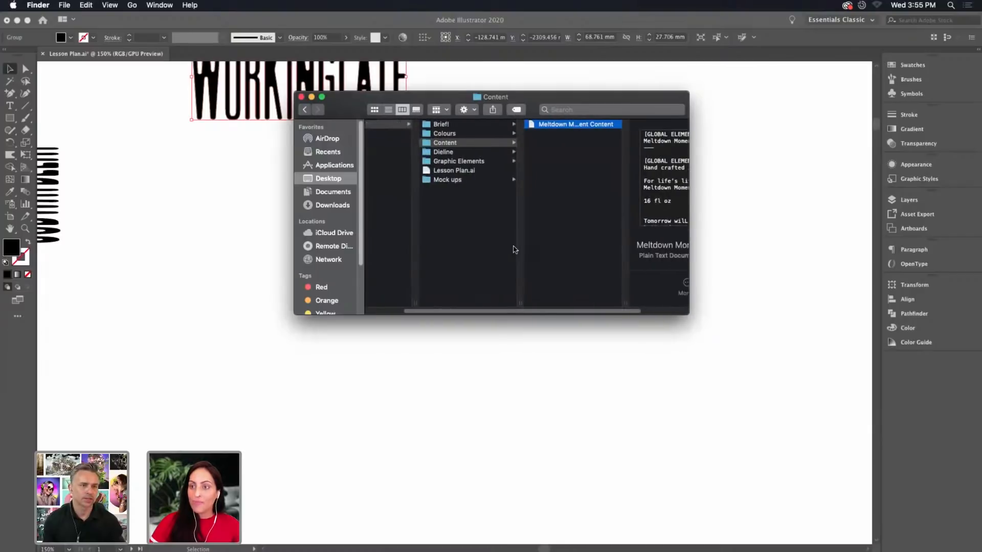
scroll(514, 250, left, 3)
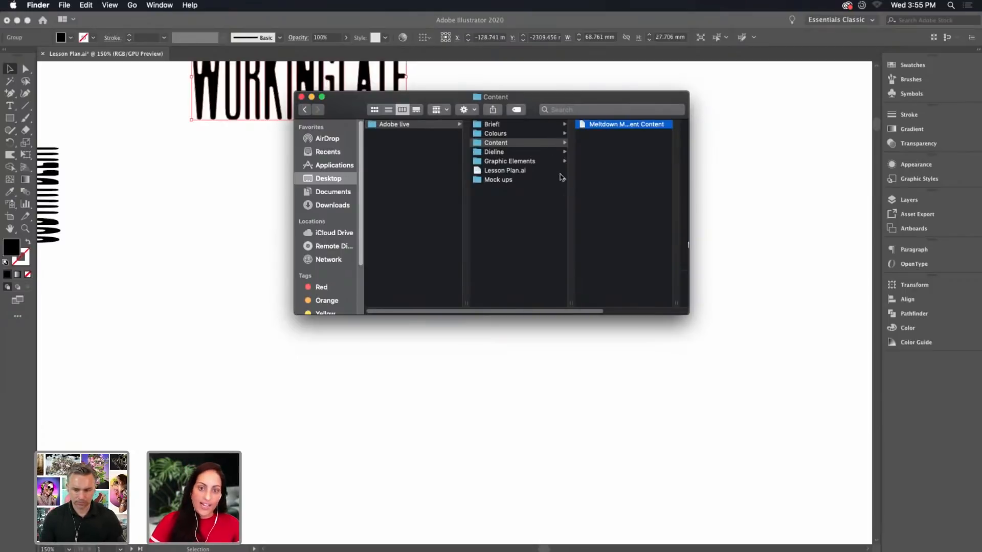
click(519, 161)
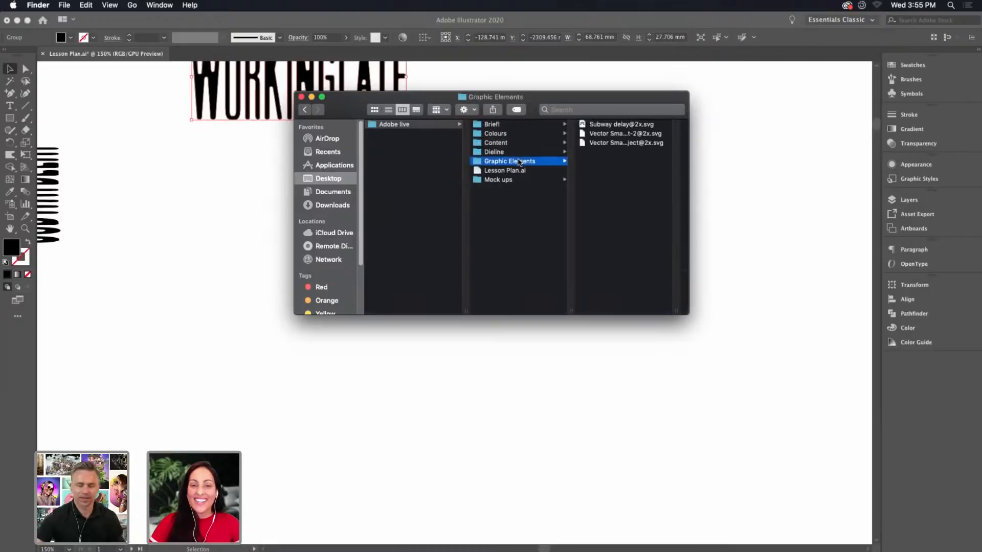
click(635, 136)
drag(510, 136, 394, 416)
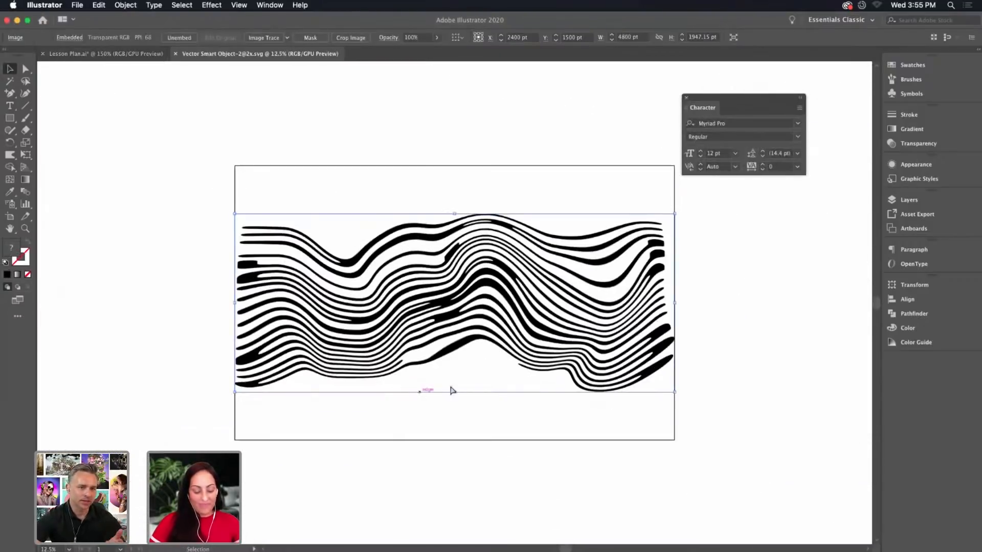
Cut the wavy WORKINGLATE graphic out of the SVG document and paste it into the Lesson Plan document
key(super+x)
key(super+grave)
key(super+v)
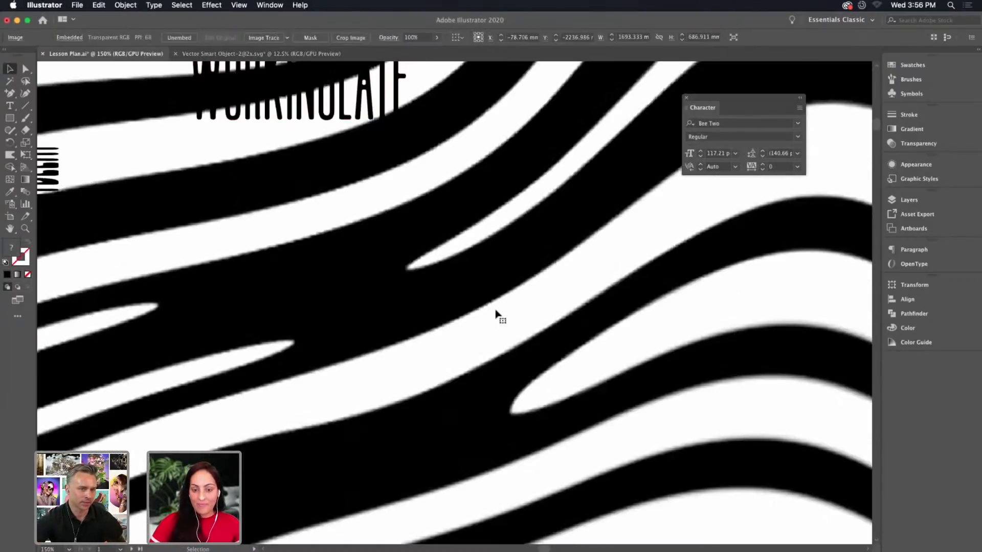
key(super+minus)
key(super+minus)
key(super+minus)
key(super+minus)
key(super+minus)
key(super+minus)
key(super+minus)
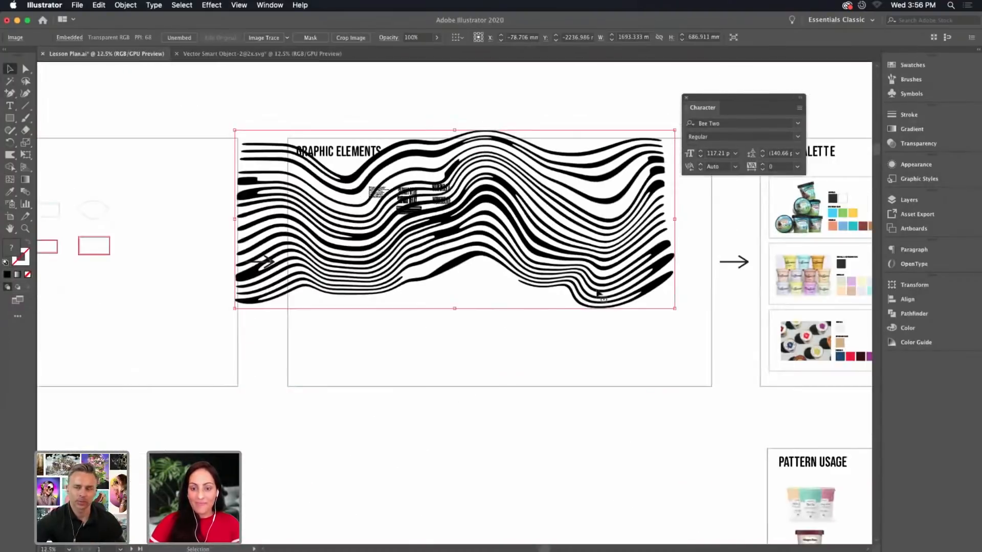
Scale the pasted graphic down to about 462 by 211 mm and place it in the empty area of the Graphic Elements board
mouse_move(675, 309)
mouse_down()
mouse_move(440, 220)
mouse_move(410, 220)
mouse_up()
mouse_move(366, 175)
mouse_down()
mouse_move(560, 296)
mouse_move(594, 216)
mouse_move(617, 313)
mouse_move(602, 302)
mouse_up()
drag(649, 247, 624, 281)
key(super+equal)
key(super+equal)
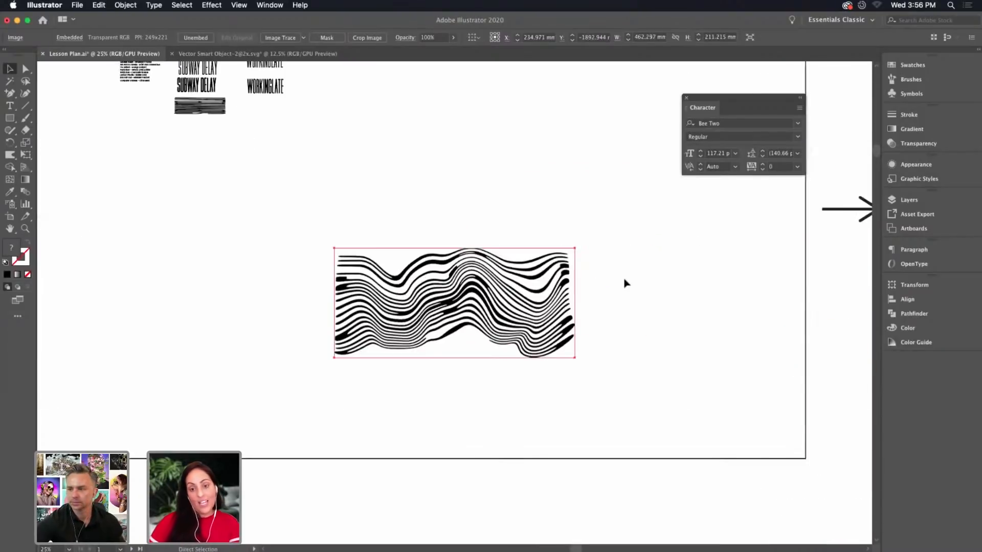
click(625, 279)
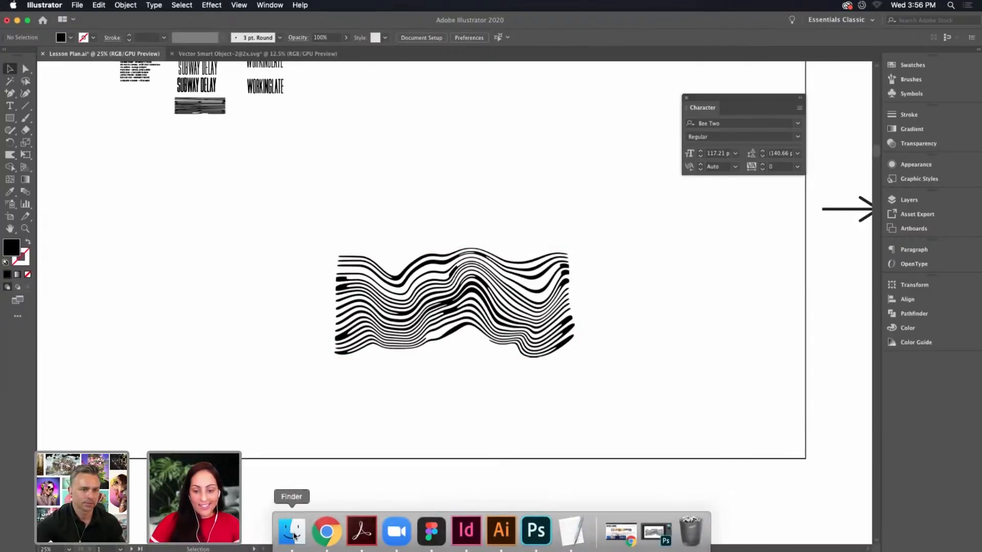
click(292, 532)
click(508, 143)
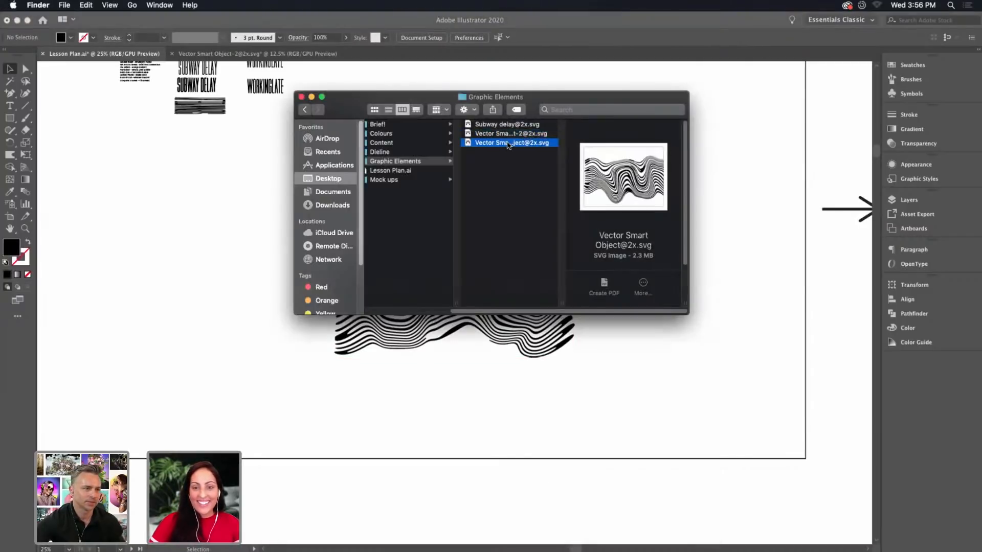
drag(508, 143, 303, 399)
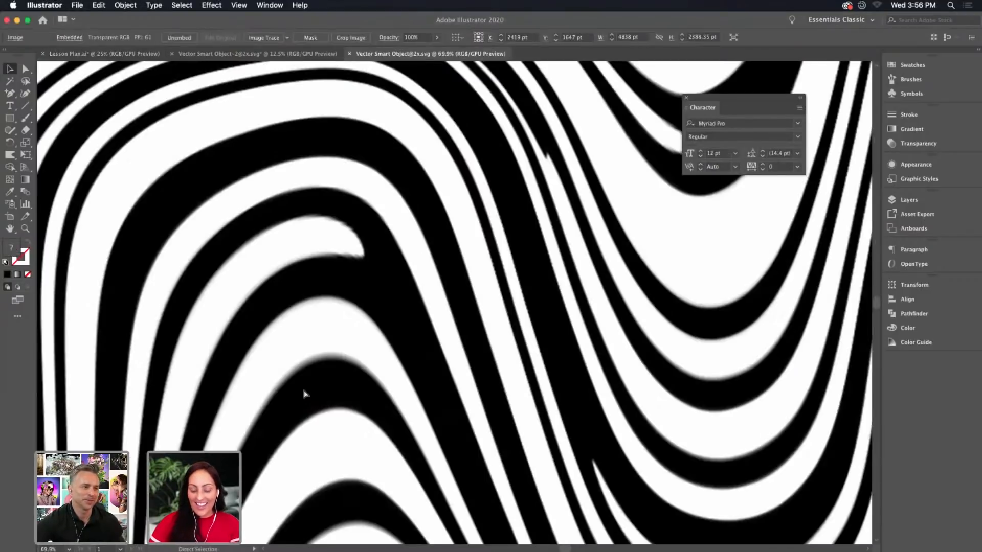
key(super+0)
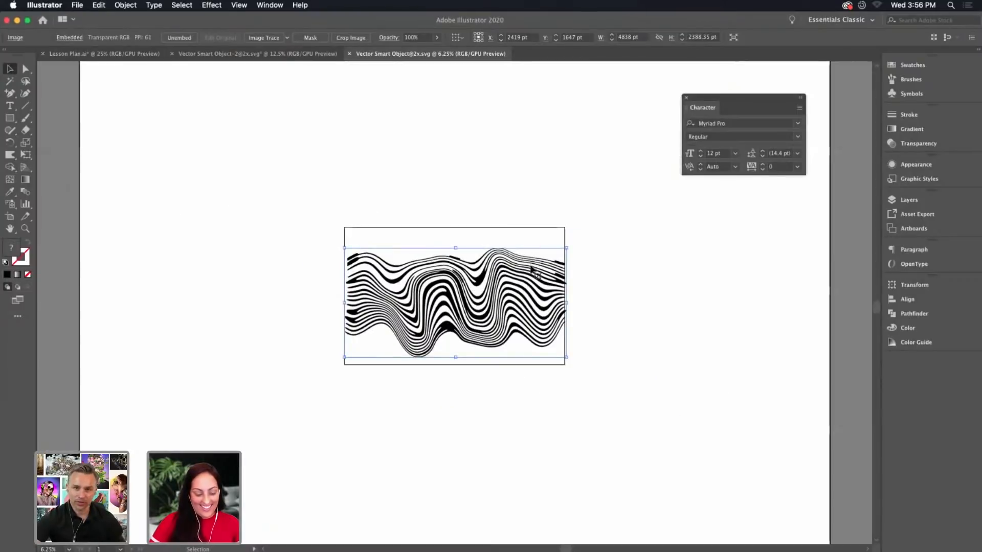
Cut the second liquified graphic from its SVG document and paste it into the Lesson Plan document
click(286, 53)
click(138, 55)
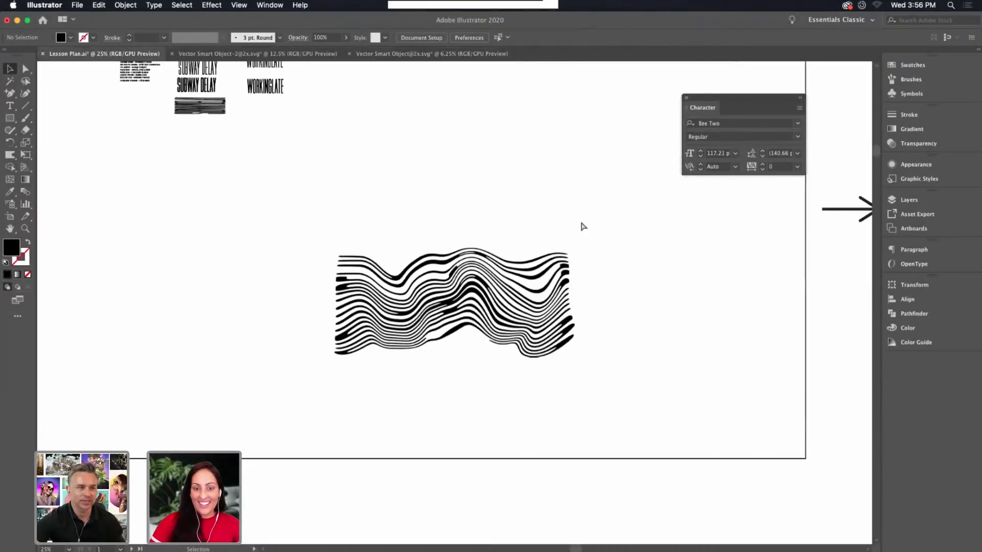
key(super+v)
key(v)
key(super+minus)
key(super+minus)
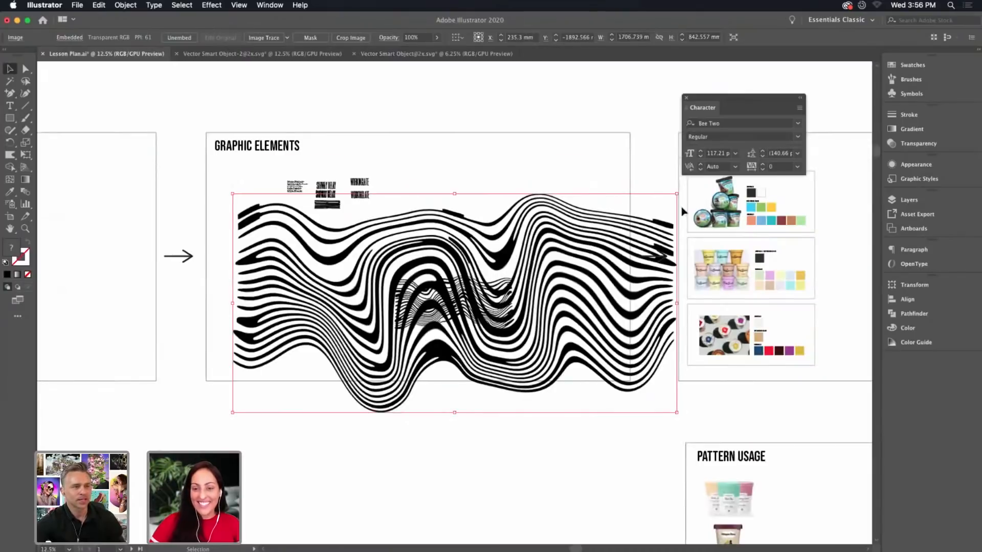
Separate the second graphic from the first and scale it down to about 551 by 352 mm
drag(675, 195, 421, 299)
drag(388, 359, 360, 284)
key(super+equal)
drag(751, 344, 615, 277)
drag(327, 250, 407, 243)
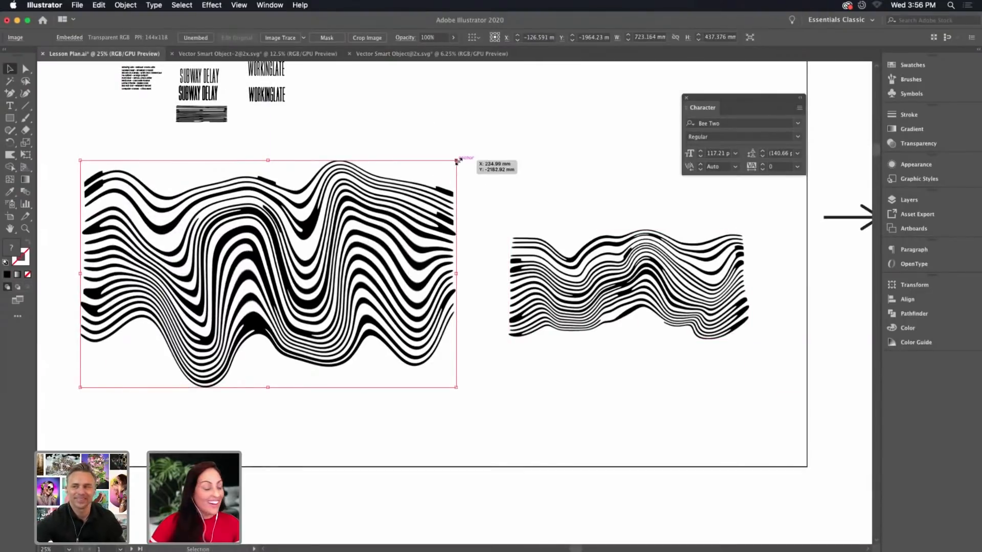
drag(456, 161, 414, 187)
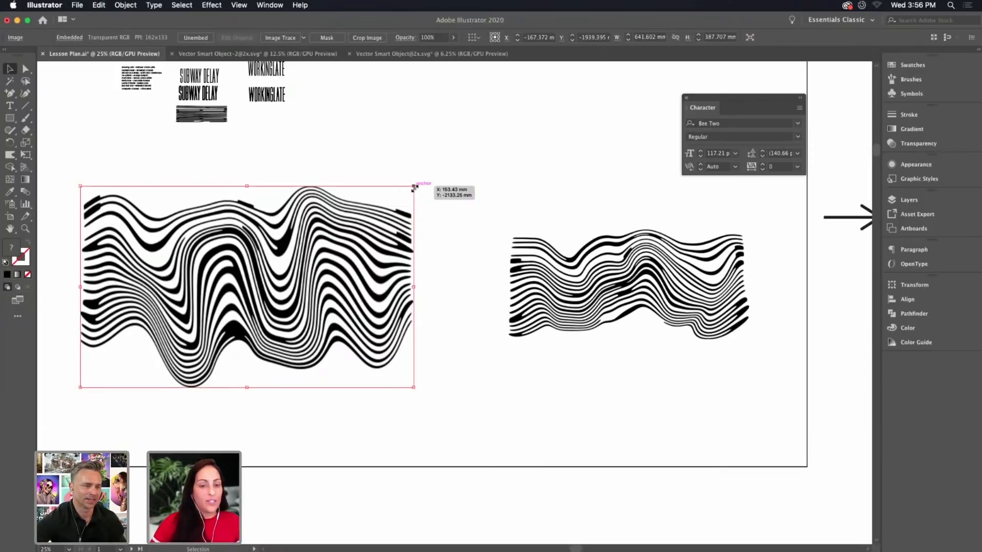
drag(412, 186, 368, 204)
Arrange the two graphics side by side on the Graphic Elements board, with the smaller WORKINGLATE waves left of the larger graphic
drag(438, 237, 512, 196)
drag(302, 251, 415, 276)
drag(736, 231, 267, 222)
drag(512, 271, 729, 260)
Draw a horizontal line about 320 mm long in the empty area right of the lettering on the Graphic Elements board
drag(417, 65, 588, 248)
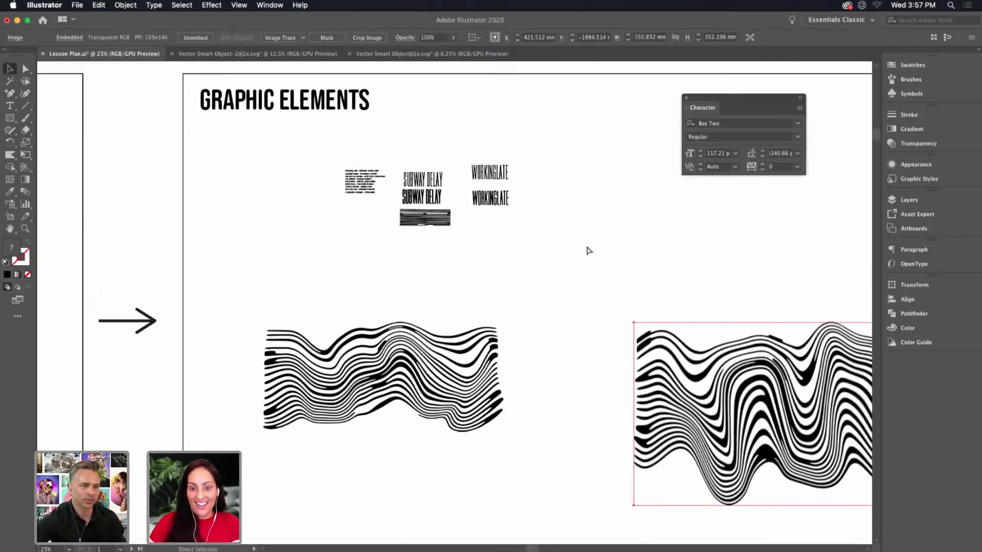
key(super+equal)
key(super+equal)
drag(459, 129, 452, 478)
drag(488, 240, 561, 146)
click(25, 105)
drag(187, 234, 521, 234)
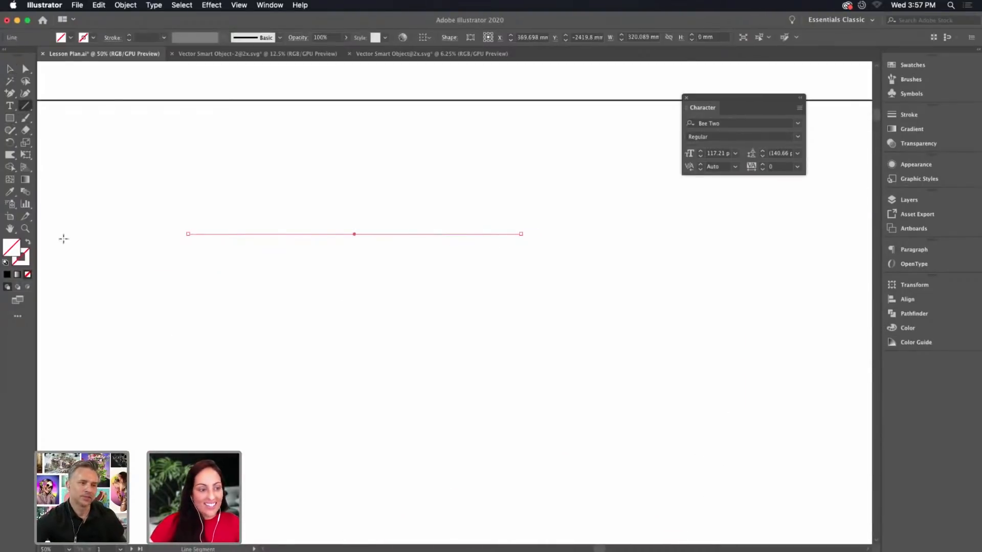
Give the line a black stroke (000000) with a weight of 8 pt
click(27, 260)
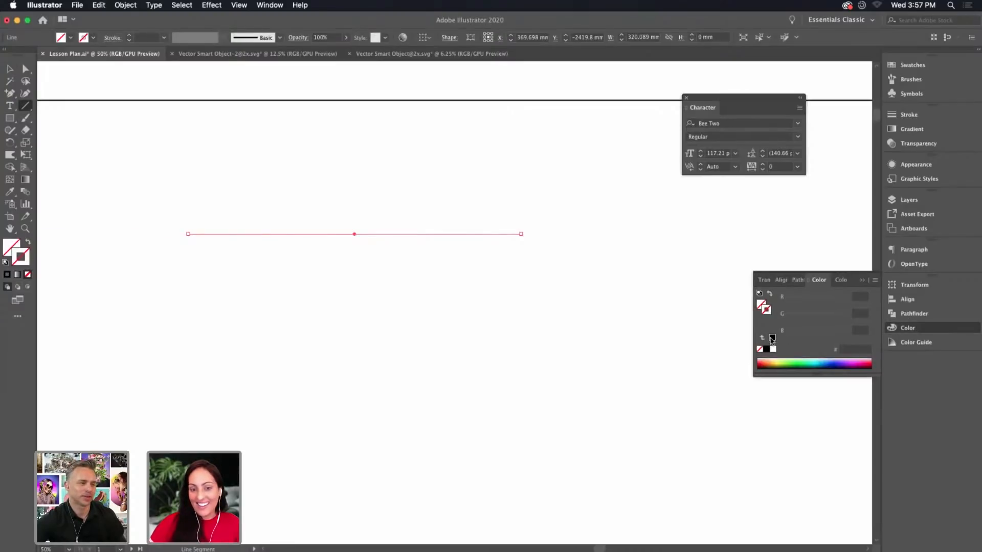
click(772, 338)
click(130, 36)
click(130, 36)
click(130, 36)
click(130, 35)
click(130, 36)
click(130, 36)
click(130, 35)
key(v)
click(368, 244)
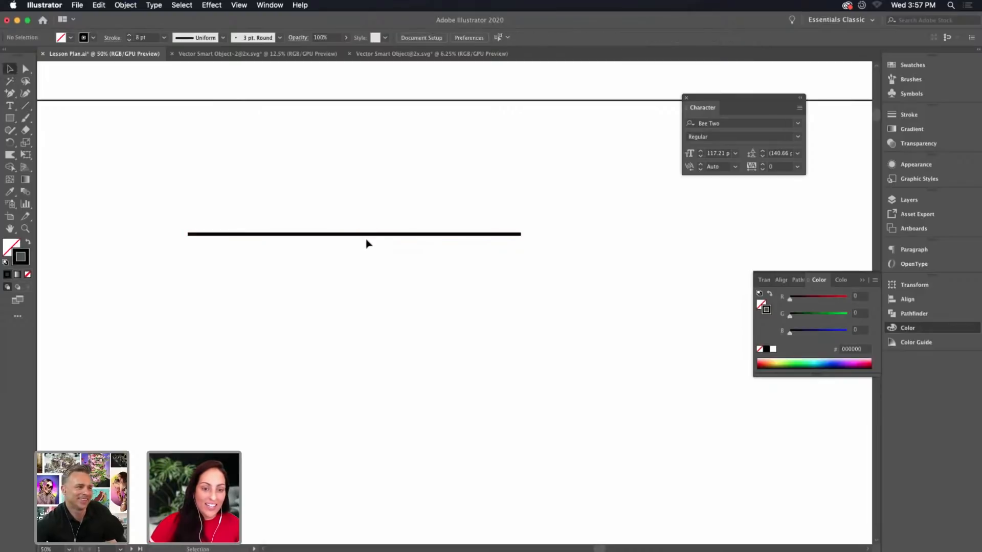
Copy the line just below itself and repeat the copy to form nine evenly spaced lines about 75 mm high in total
drag(366, 233, 368, 246)
key(super+d)
key(super+d)
key(super+d)
key(super+d)
key(super+d)
key(super+d)
key(super+d)
Select all nine lines and distort their left part in two places with the Crystallize tool
drag(359, 179, 444, 341)
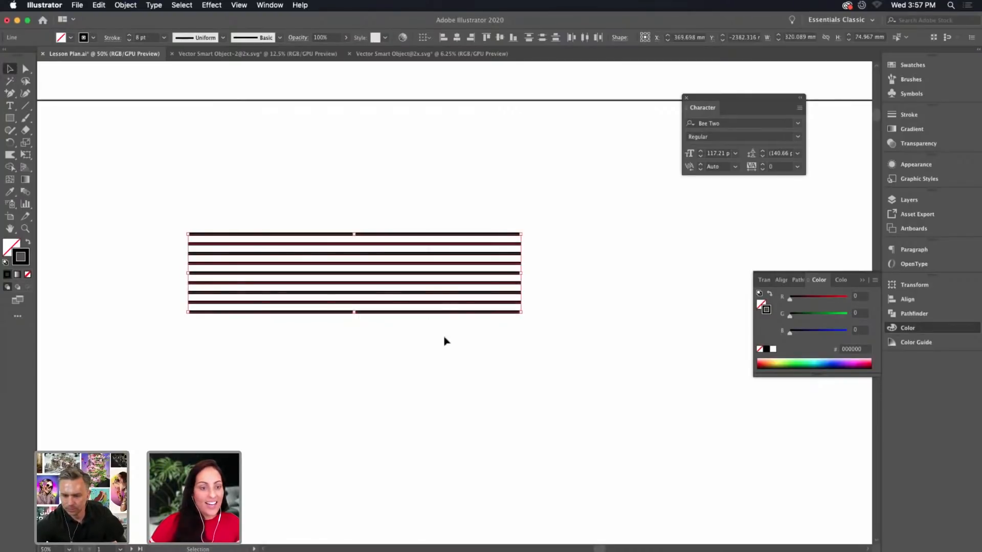
click(9, 159)
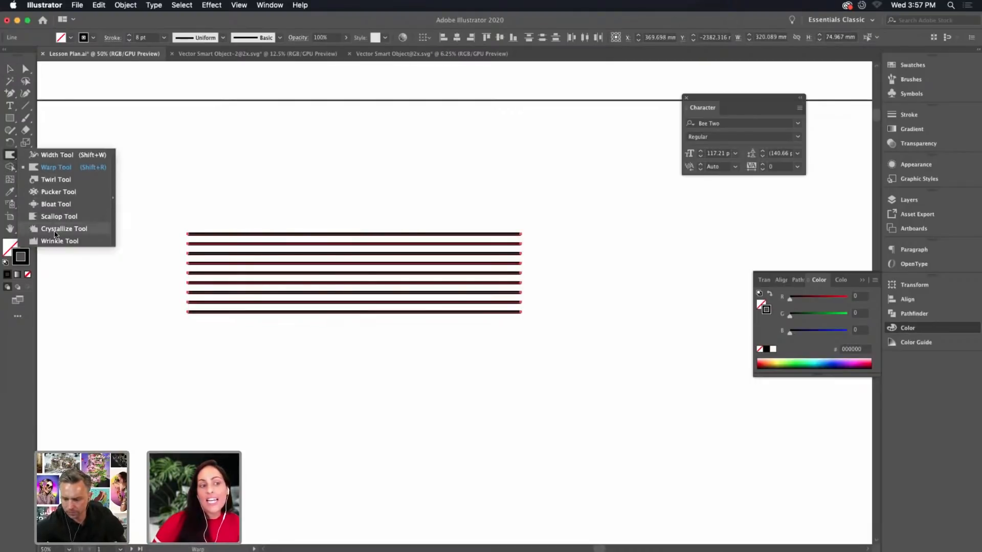
click(55, 234)
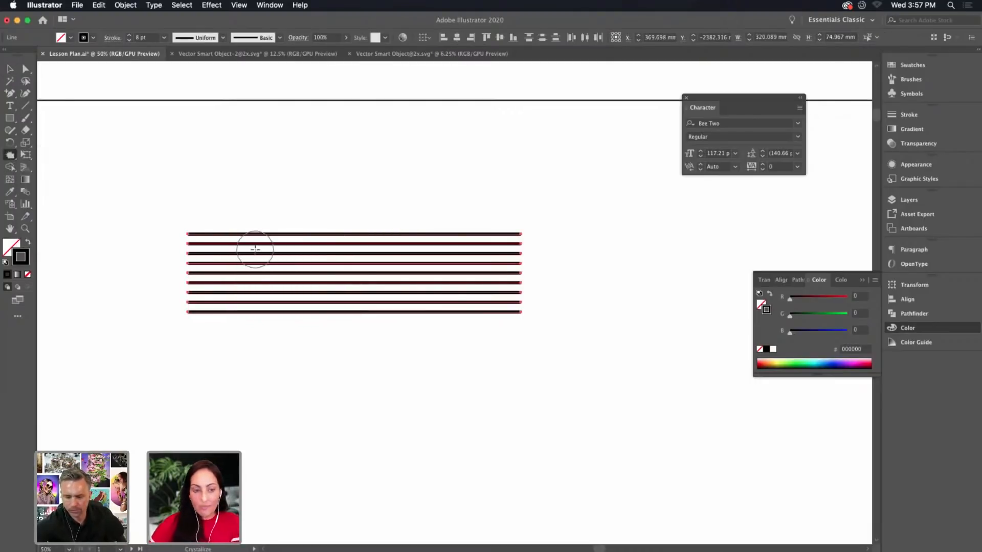
mouse_move(256, 249)
mouse_down()
mouse_move(247, 241)
mouse_move(248, 295)
mouse_up()
key(super+equal)
key(super+equal)
drag(390, 278, 377, 380)
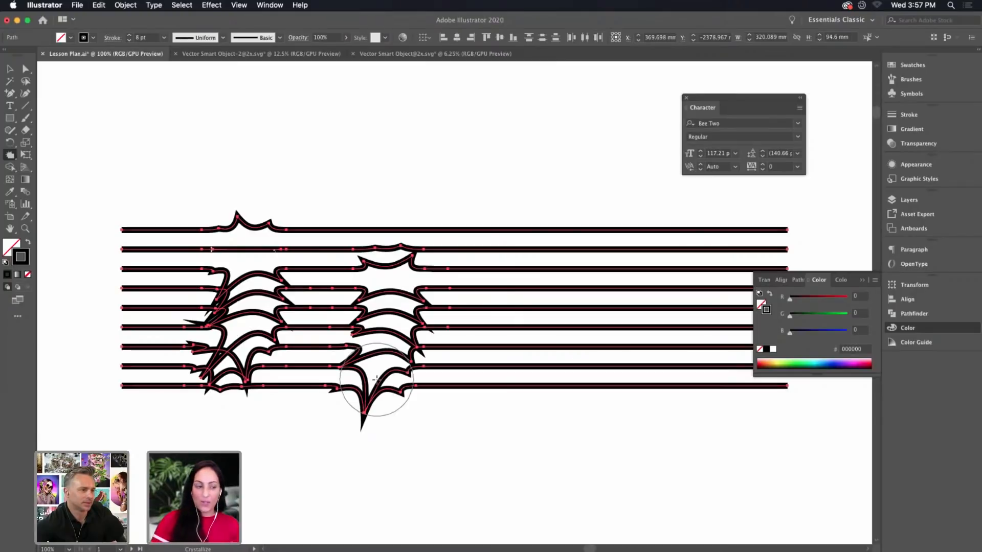
Distort the middle and right part of the lines into spiky clusters with the Scallop tool
drag(9, 159, 36, 203)
mouse_move(516, 225)
mouse_down()
mouse_move(506, 423)
mouse_move(588, 300)
mouse_move(572, 98)
mouse_up()
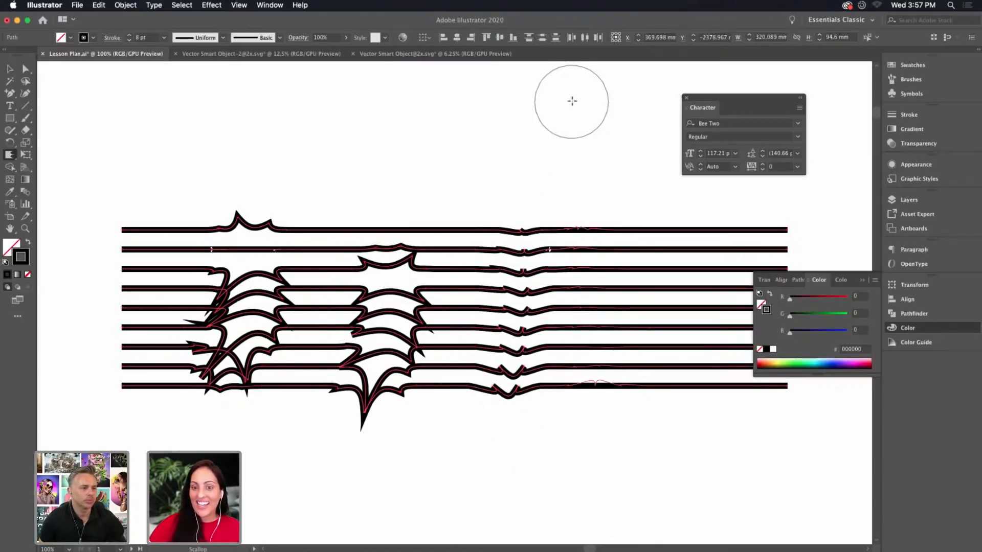
mouse_move(611, 345)
mouse_down()
mouse_move(595, 246)
mouse_move(637, 411)
mouse_move(626, 313)
mouse_move(696, 335)
mouse_move(694, 353)
mouse_move(708, 286)
mouse_move(672, 352)
mouse_up()
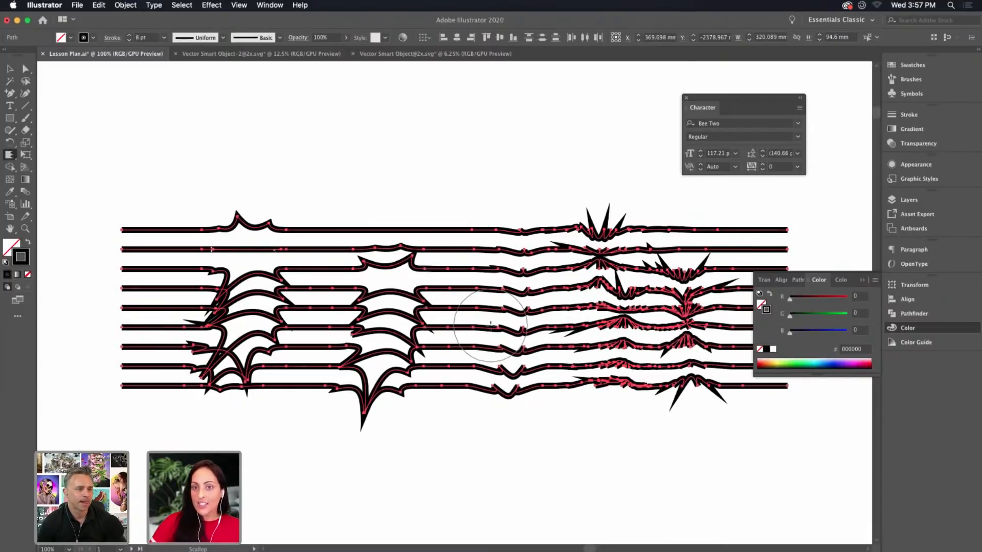
drag(491, 325, 484, 286)
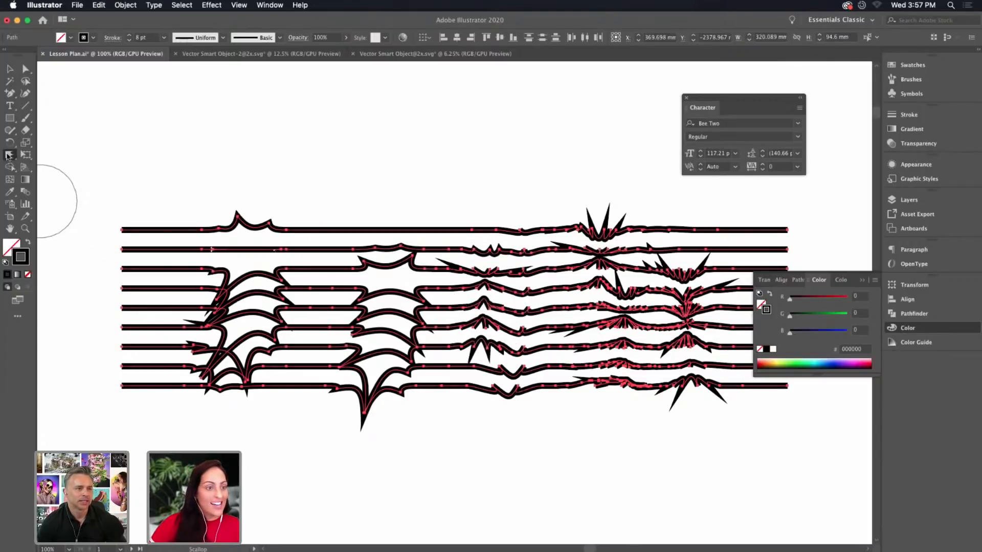
Pinch the lines together with the Pucker tool near their left end, between the crystallized areas and around the middle
click(8, 155)
click(59, 191)
mouse_move(171, 266)
mouse_down()
mouse_move(163, 400)
mouse_move(123, 399)
mouse_up()
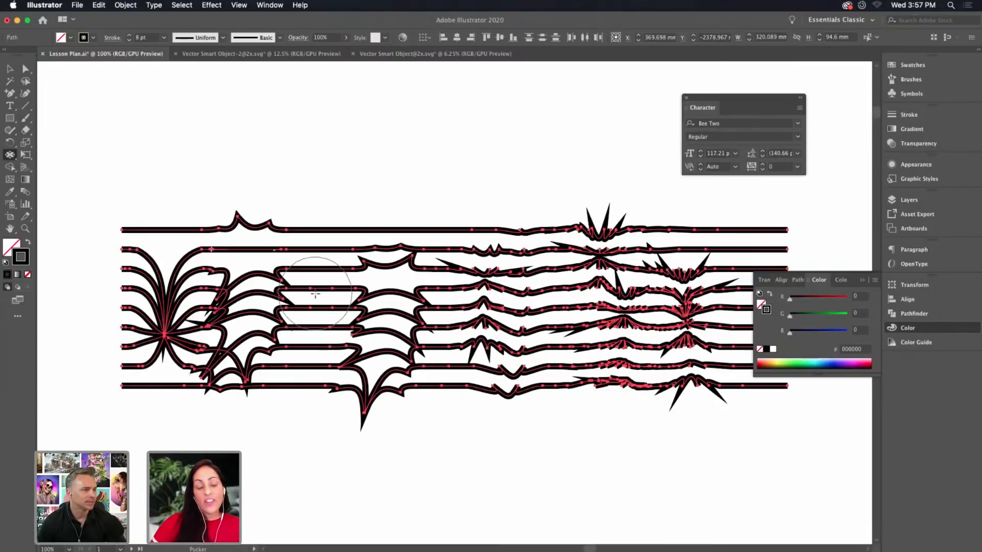
drag(317, 293, 318, 321)
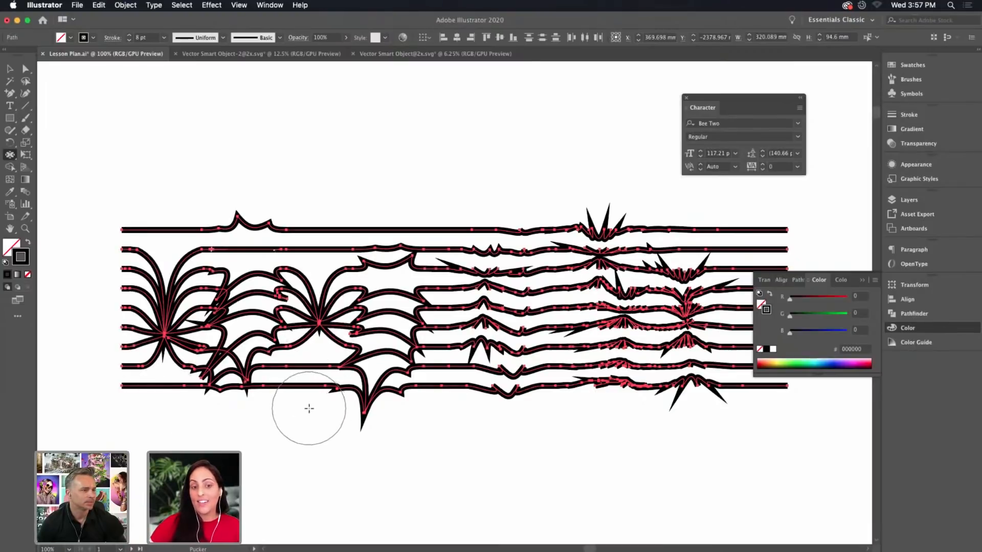
click(449, 237)
mouse_move(453, 291)
mouse_down()
mouse_move(458, 321)
mouse_move(468, 313)
mouse_move(424, 275)
mouse_up()
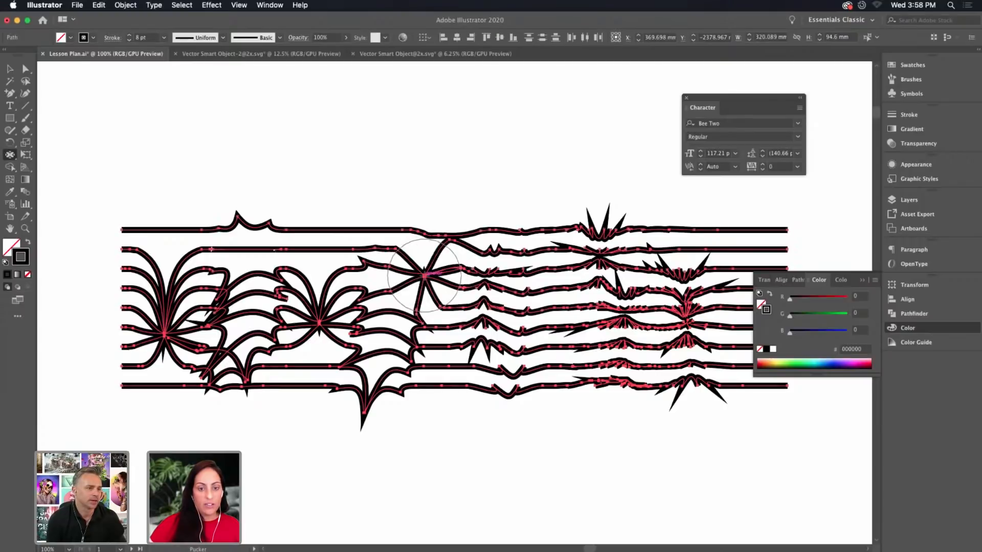
Bulge the lines outward with the Bloat tool at four spots, two left of or near the middle and two near the right end
drag(10, 159, 54, 202)
drag(301, 257, 307, 230)
drag(450, 376, 453, 371)
drag(736, 266, 744, 240)
drag(719, 352, 721, 343)
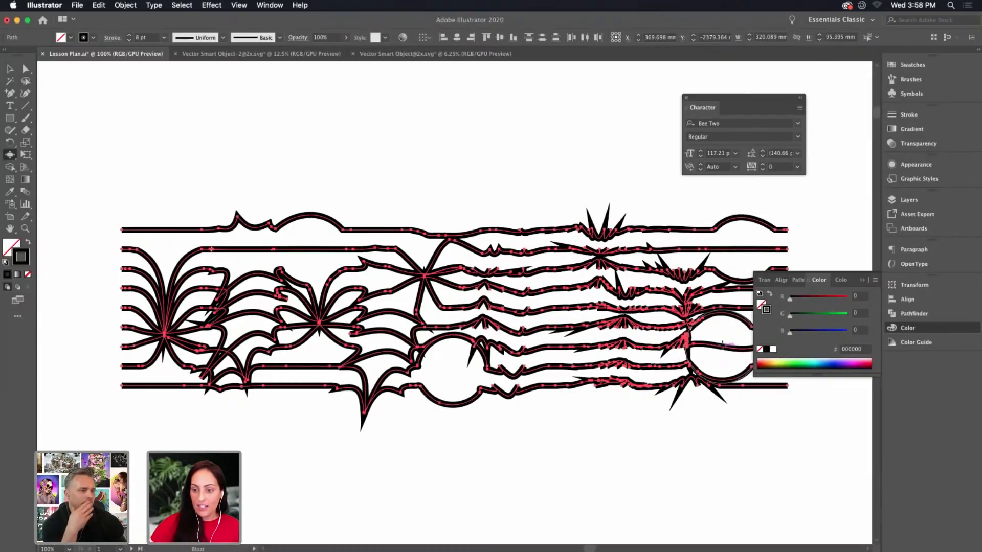
Examine the Bloat tool's brush dimensions, detail and simplify options, leaving the settings as they are
double_click(9, 155)
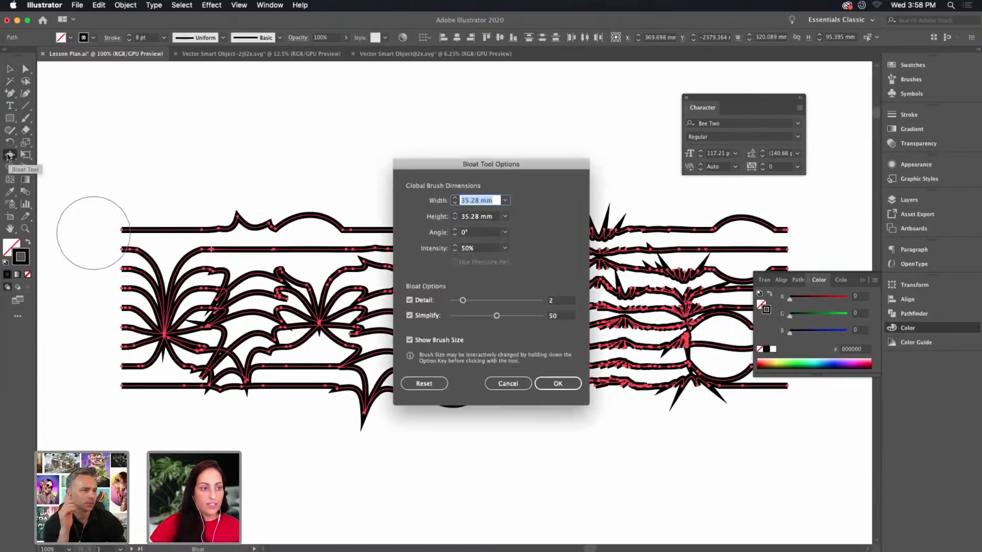
drag(509, 168, 458, 81)
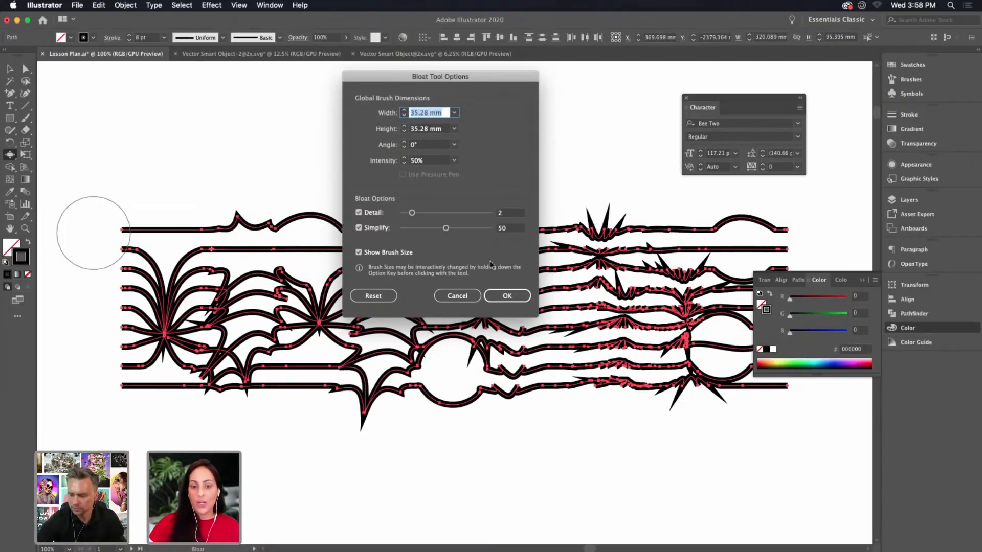
click(507, 295)
Deselect the distorted lines and inspect the combined effect of the distortion tools along their whole length
click(9, 70)
click(416, 135)
key(super+minus)
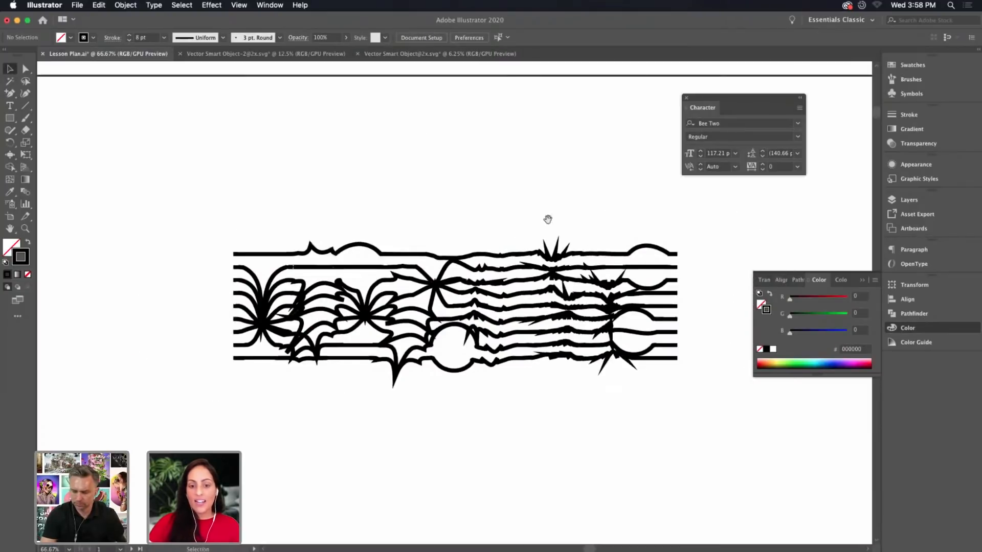
scroll(548, 224, down, 3)
scroll(547, 224, right, 3)
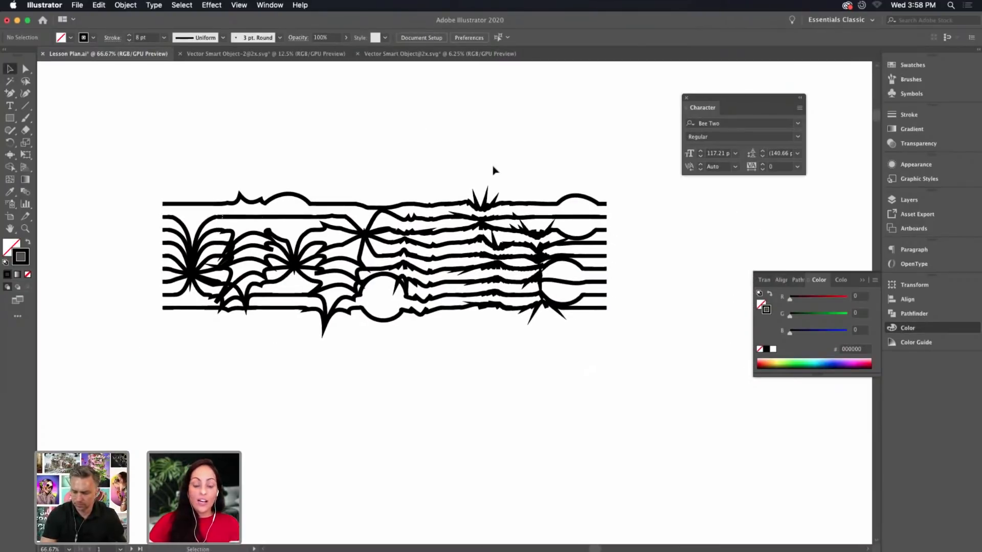
key(super+plus)
scroll(482, 143, left, 3)
scroll(482, 142, up, 1)
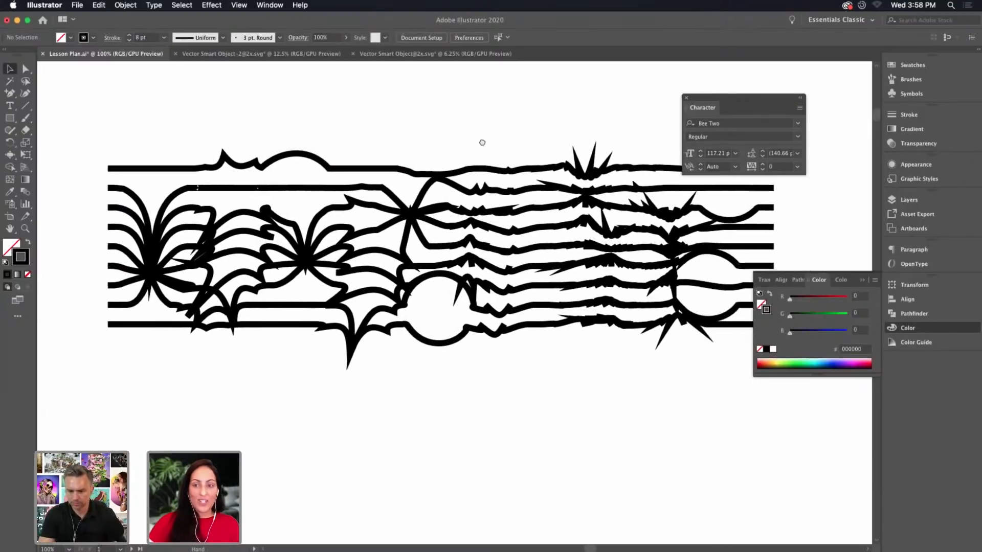
Select the embedded wavy black line image on the Graphic Elements board and bring it fully into view
key(super+minus)
drag(647, 398, 603, 130)
key(super+minus)
key(super+minus)
drag(200, 298, 557, 221)
drag(424, 206, 571, 203)
key(super+plus)
drag(584, 278, 542, 225)
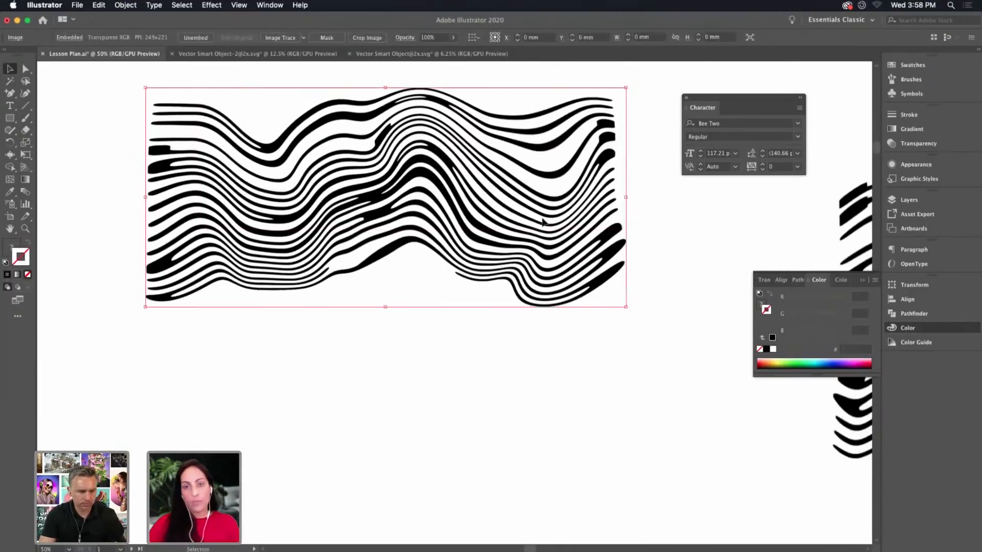
drag(662, 218, 624, 243)
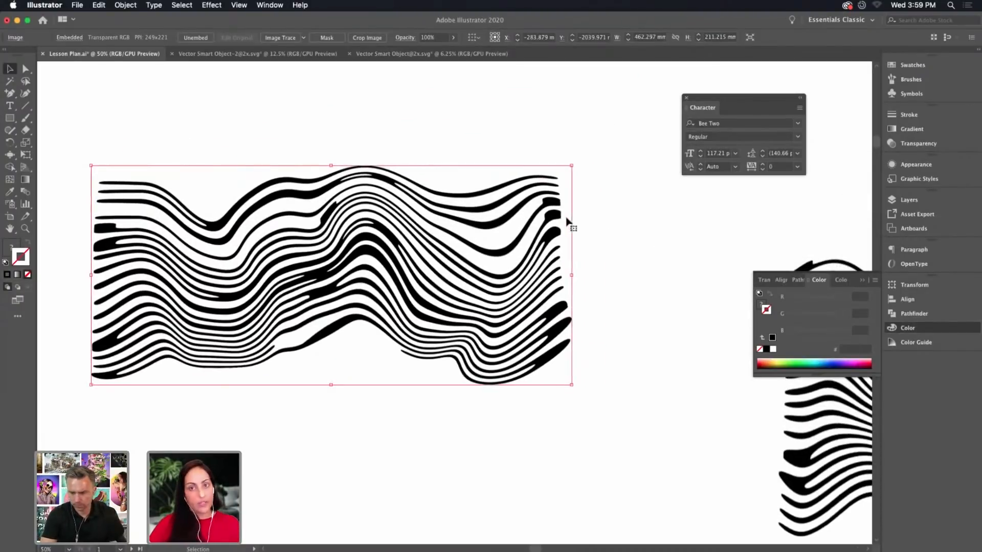
drag(593, 224, 624, 206)
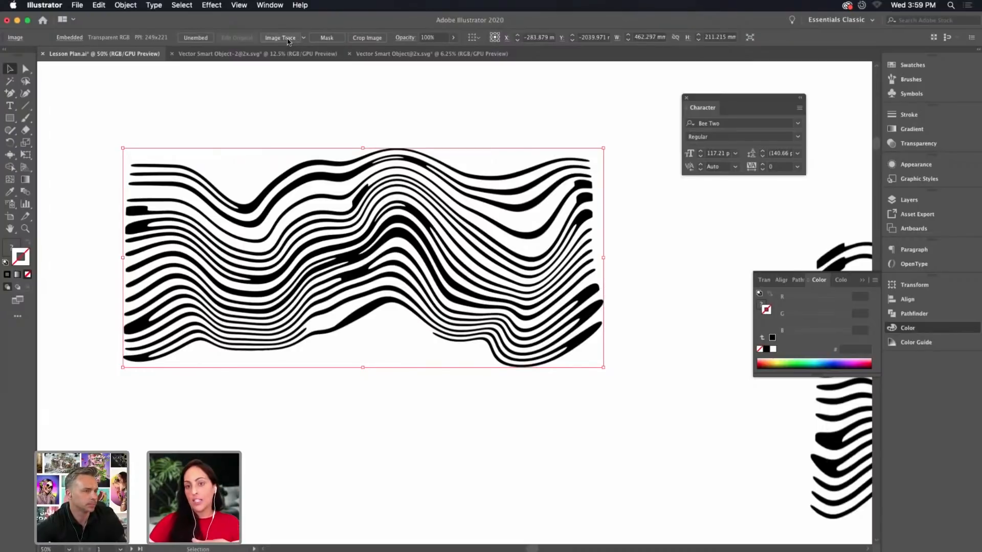
Trace the selected wavy-line image with the default preset and show the advanced Image Trace settings
click(280, 38)
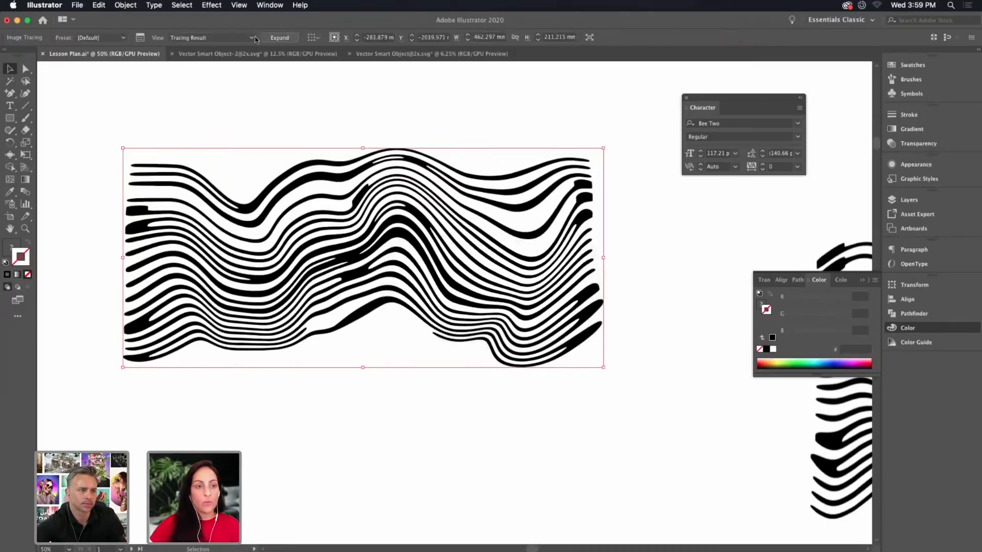
click(140, 38)
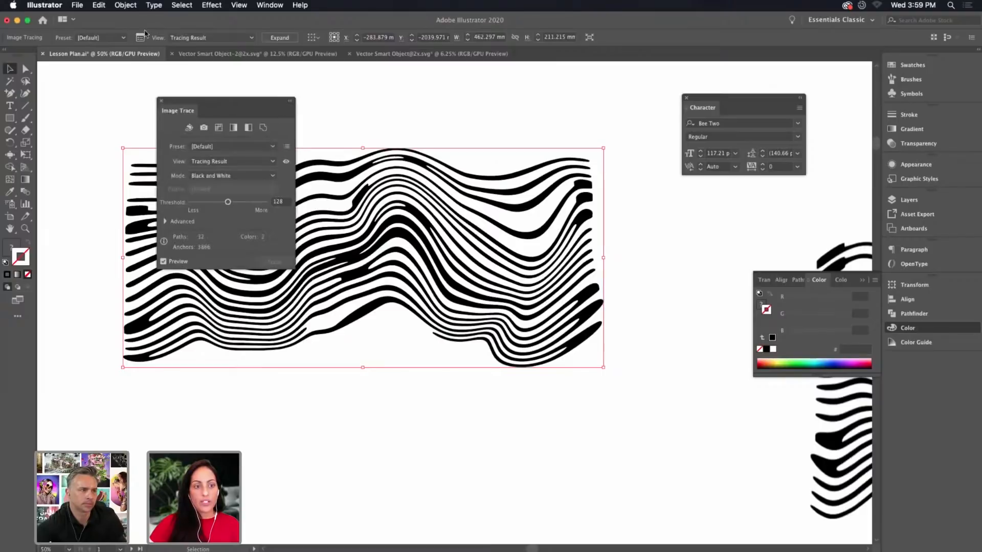
mouse_move(220, 102)
mouse_down()
mouse_move(589, 111)
mouse_move(667, 133)
mouse_move(663, 118)
mouse_up()
click(608, 237)
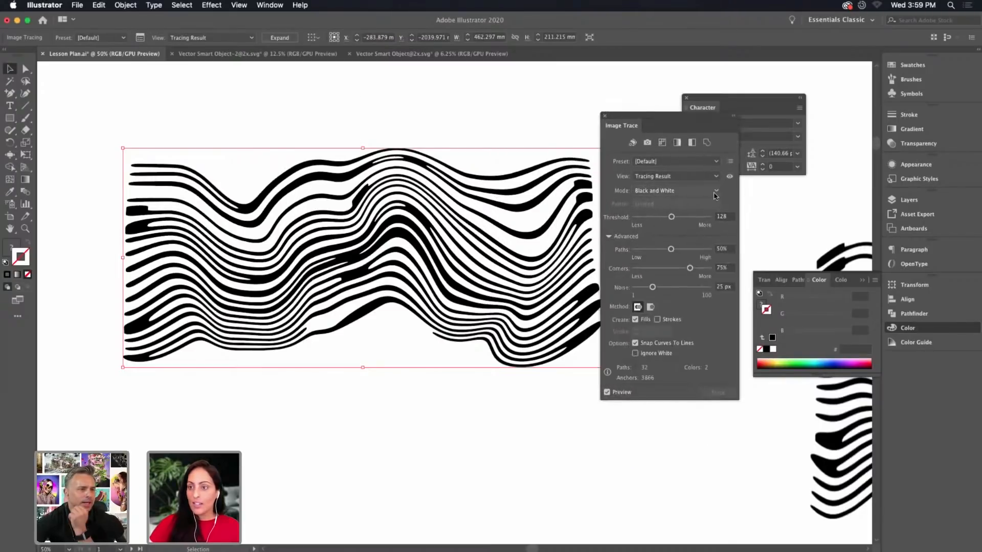
Put away the Character and Color panels and place the Image Trace panel just beside the artwork
click(686, 98)
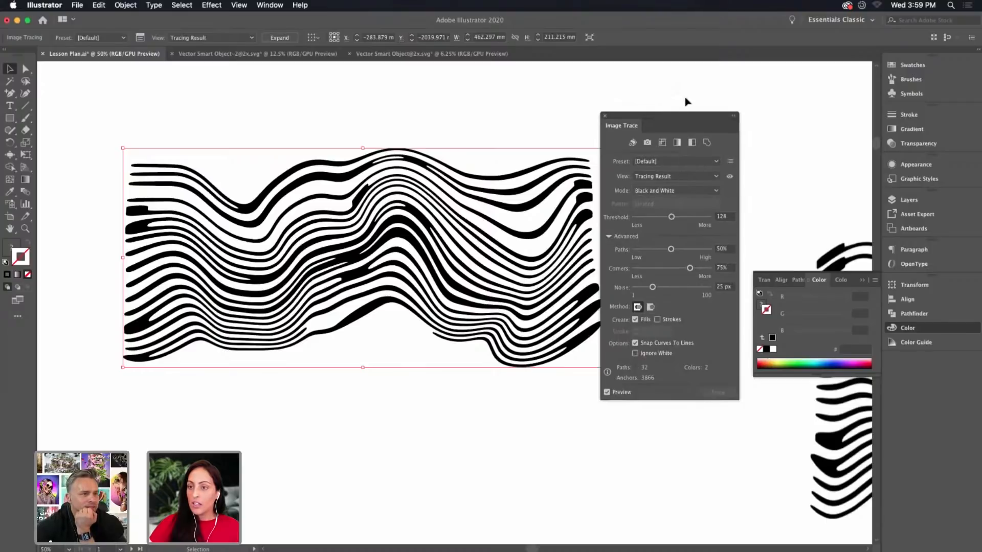
click(862, 279)
mouse_move(675, 119)
mouse_down()
mouse_move(711, 117)
mouse_move(702, 118)
mouse_up()
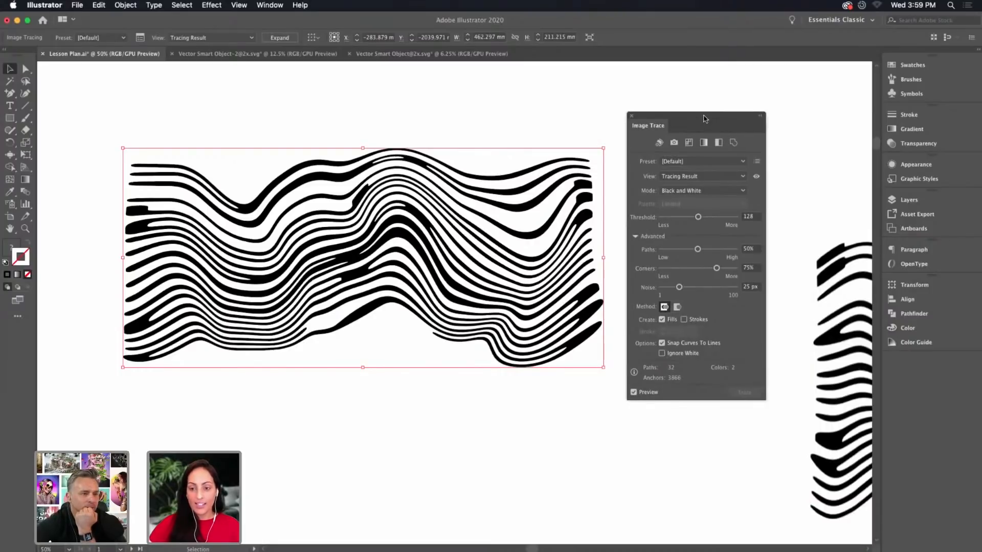
drag(703, 119, 693, 109)
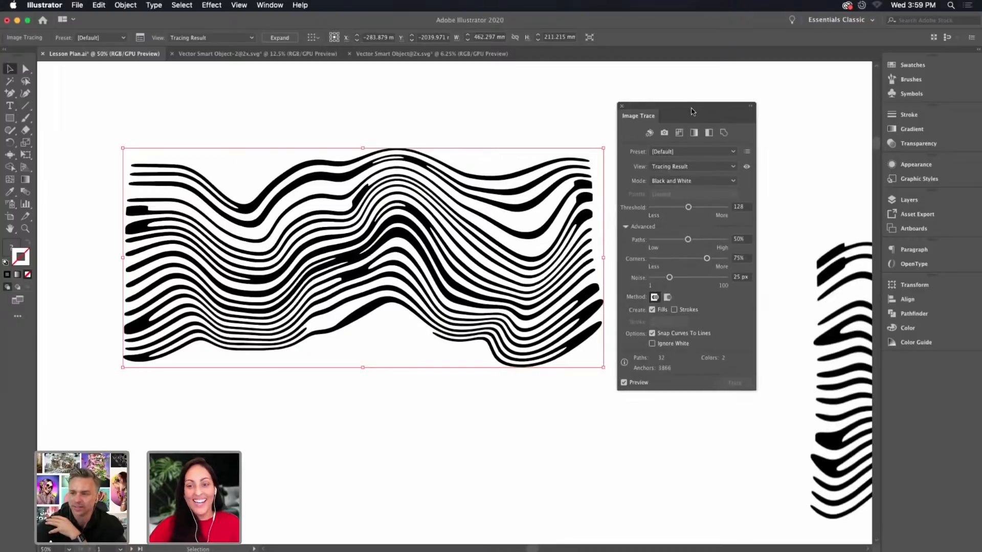
Review the available trace modes, views and presets without changing any of them
click(706, 183)
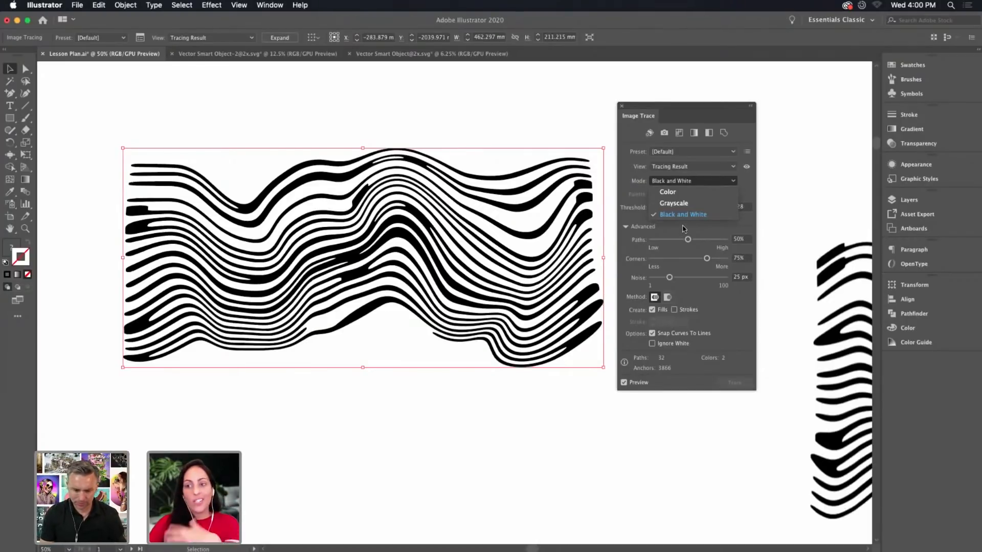
click(750, 226)
click(710, 181)
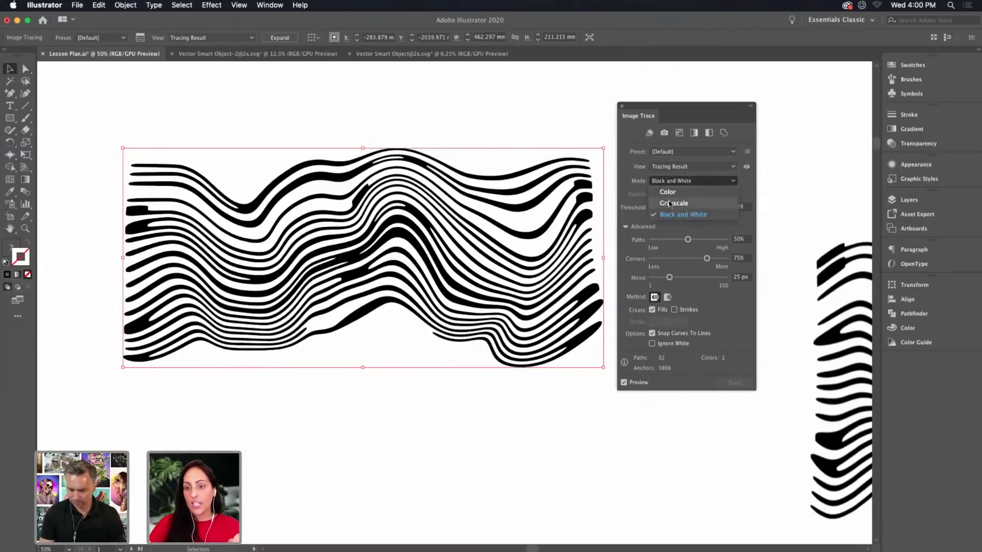
click(675, 165)
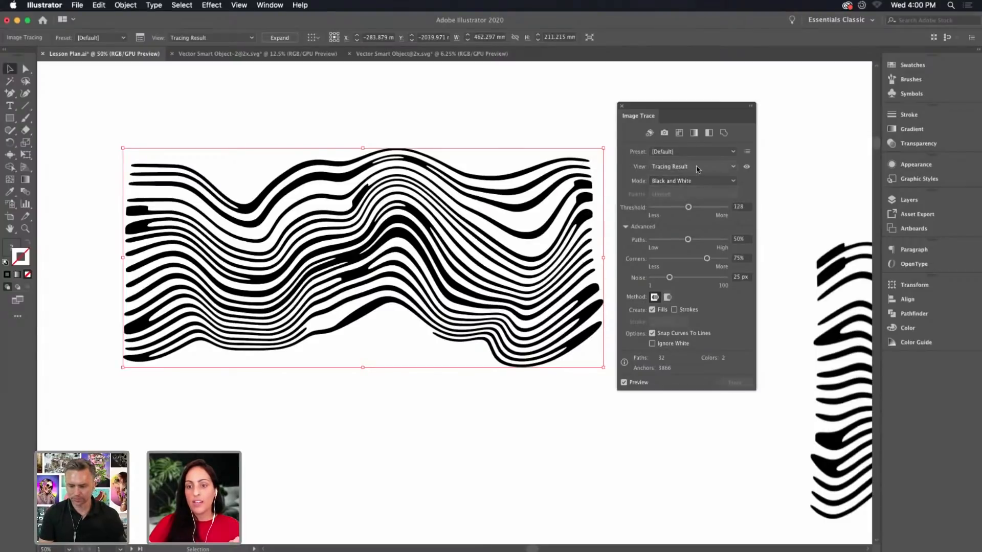
click(697, 169)
click(696, 166)
click(696, 154)
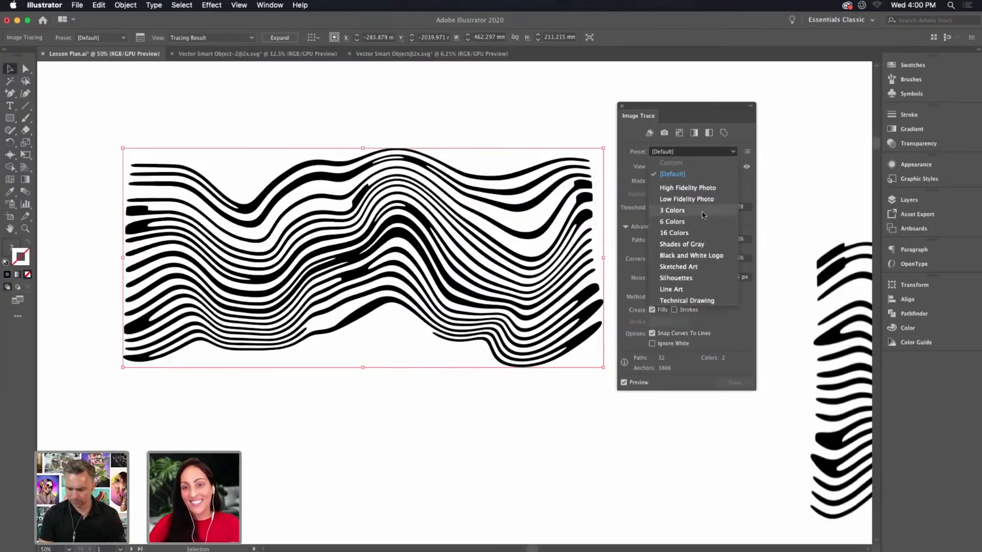
click(739, 140)
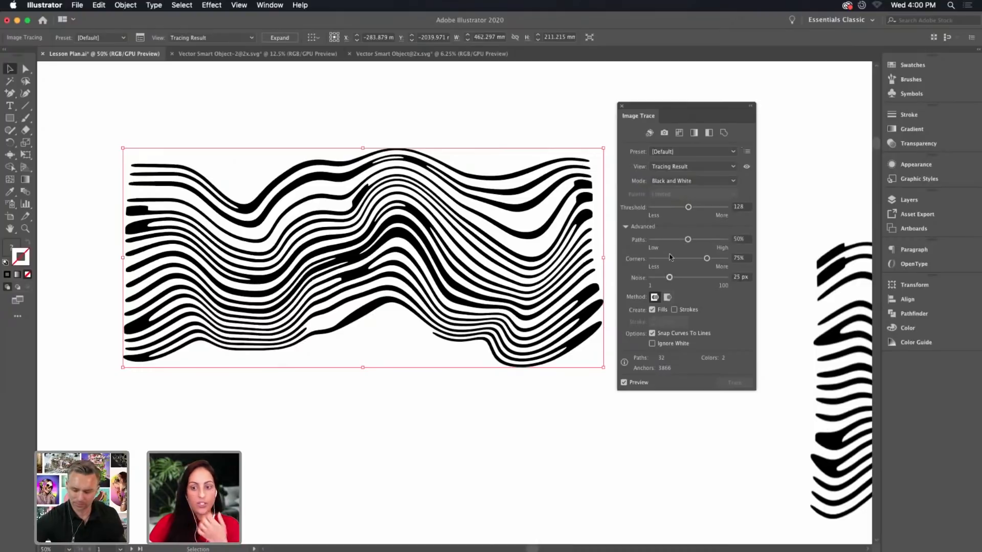
Set the trace's Paths value to 27% and its Corners value to 45%
drag(688, 240, 670, 242)
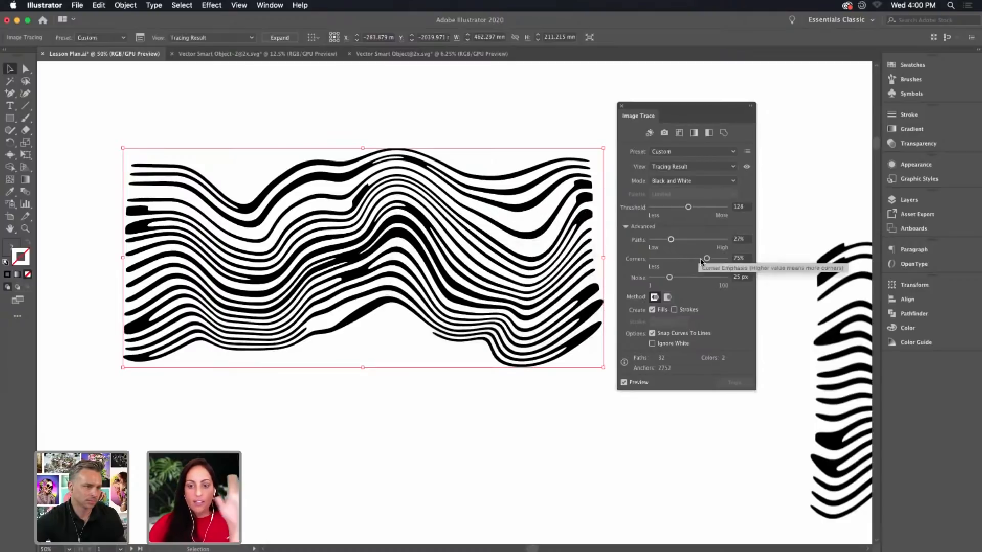
drag(706, 258, 685, 258)
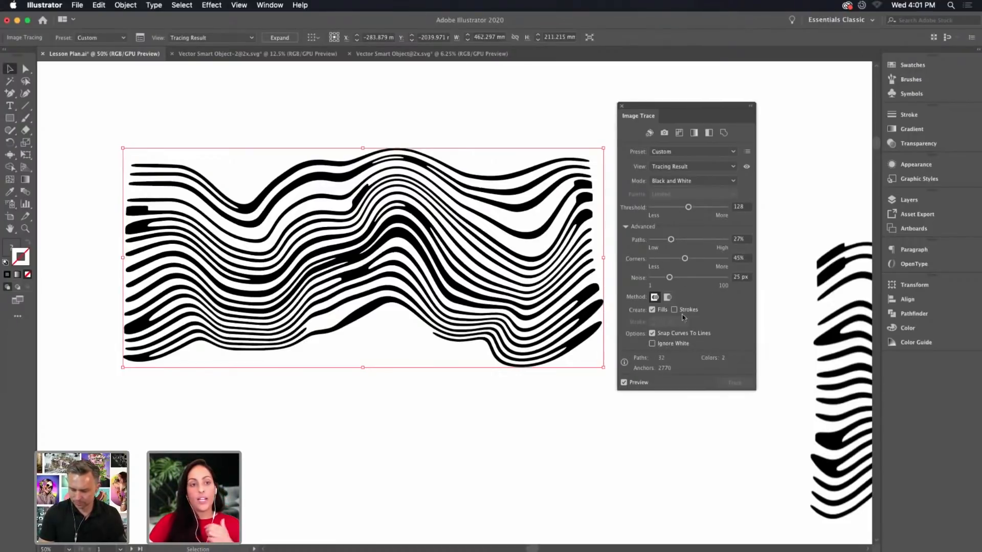
Expand the trace into paths and pull its white background shape away from the black lines inside the group
click(280, 39)
drag(489, 127, 478, 89)
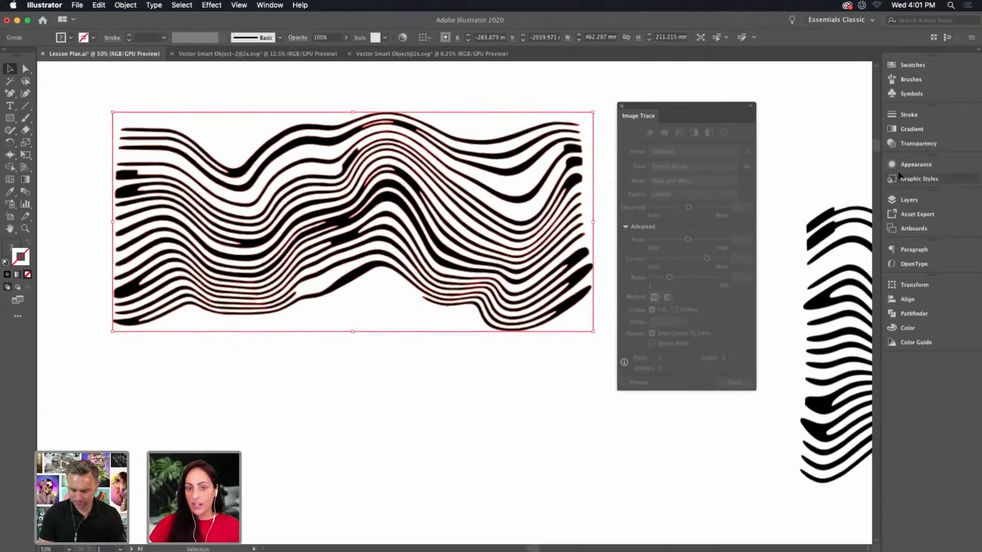
mouse_move(475, 127)
mouse_down()
mouse_move(474, 109)
mouse_move(485, 154)
mouse_move(454, 192)
mouse_move(453, 222)
mouse_up()
double_click(485, 153)
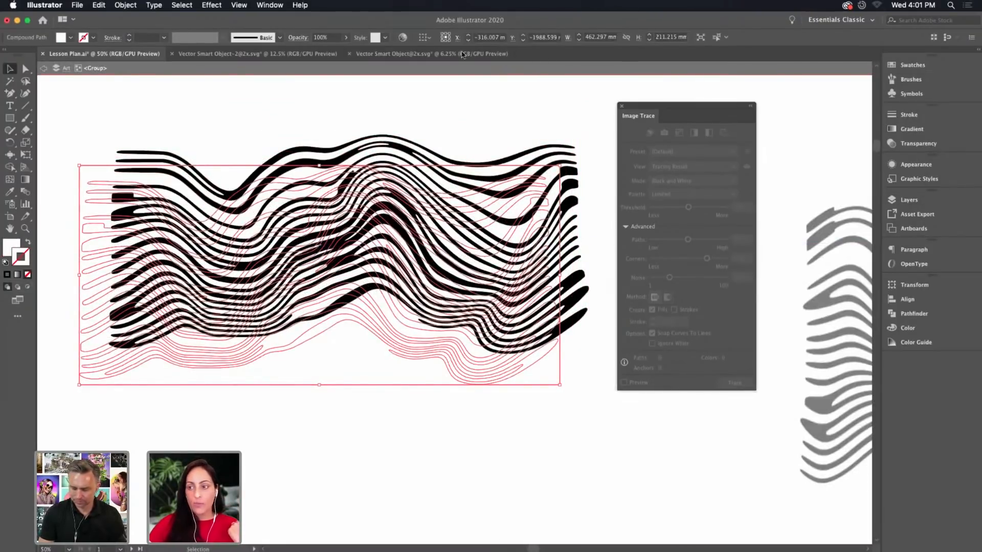
Fill the white background shape with the pink swatch, give it a white stroke, and leave the group
click(911, 65)
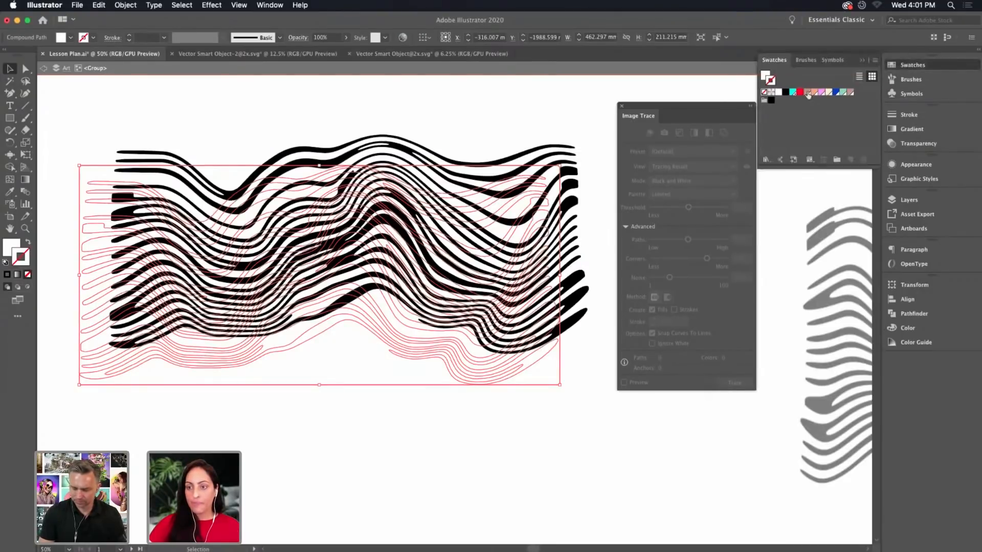
click(821, 92)
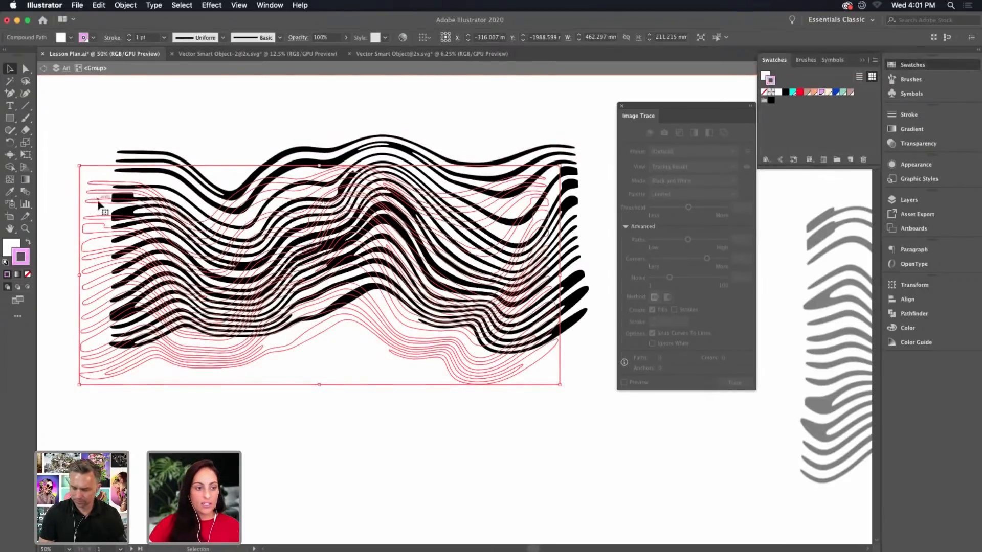
click(29, 241)
click(394, 388)
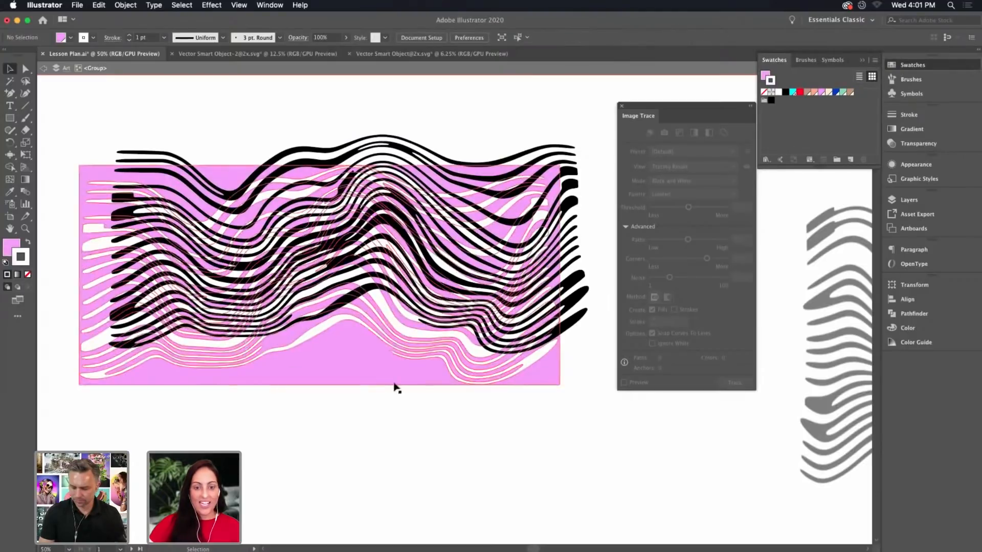
double_click(376, 432)
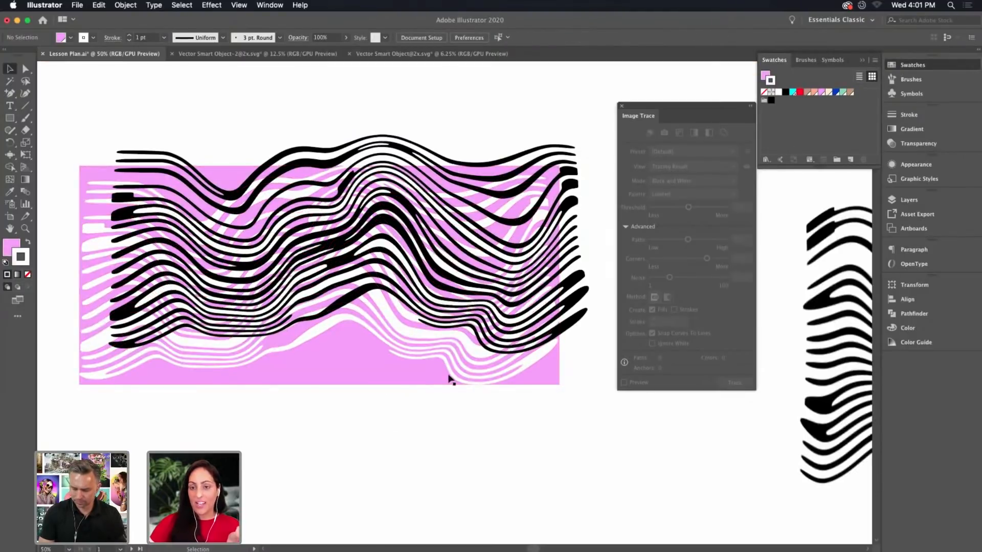
Move the pink background shape above the black lines inside the group
drag(346, 352, 391, 408)
double_click(418, 271)
drag(409, 207, 405, 146)
key(super+z)
click(366, 477)
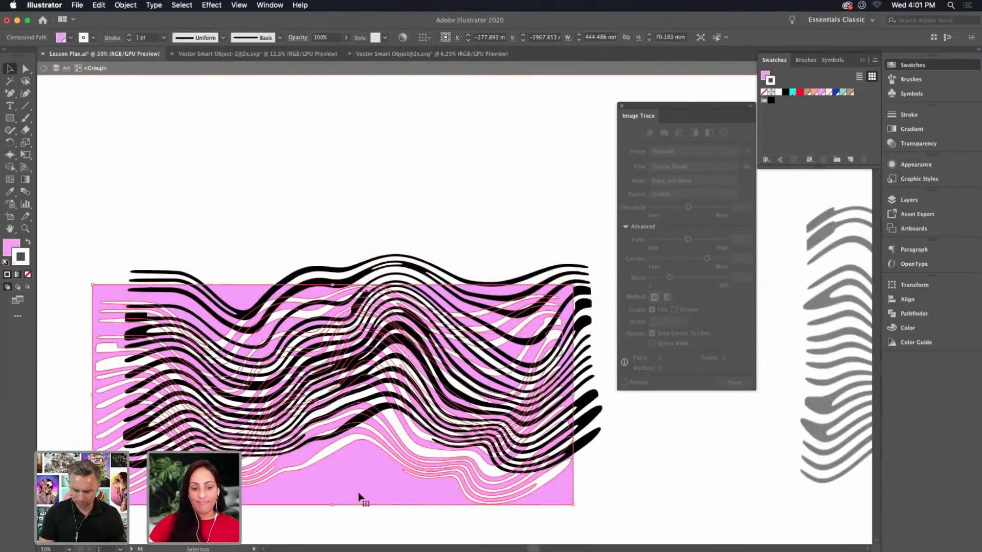
drag(406, 481, 417, 238)
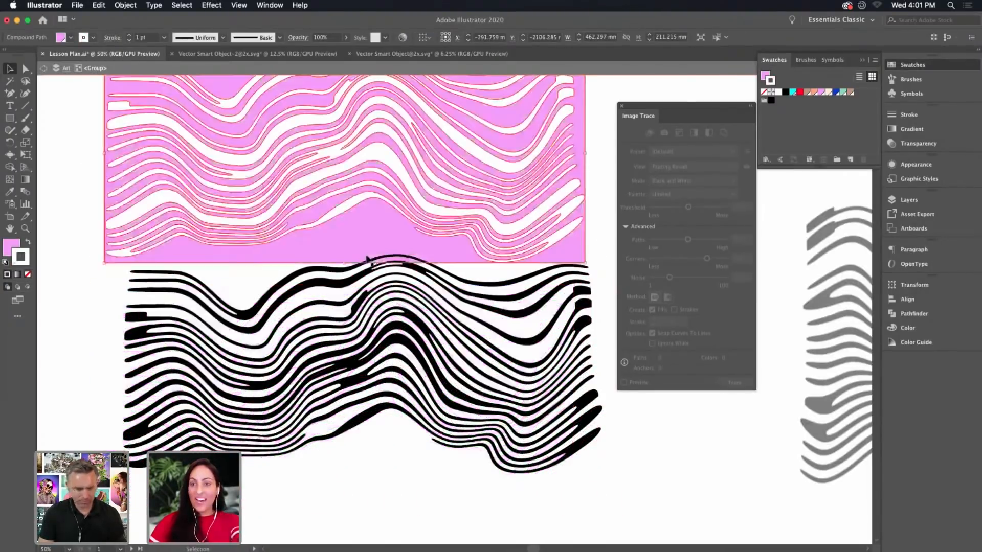
scroll(440, 260, up, 3)
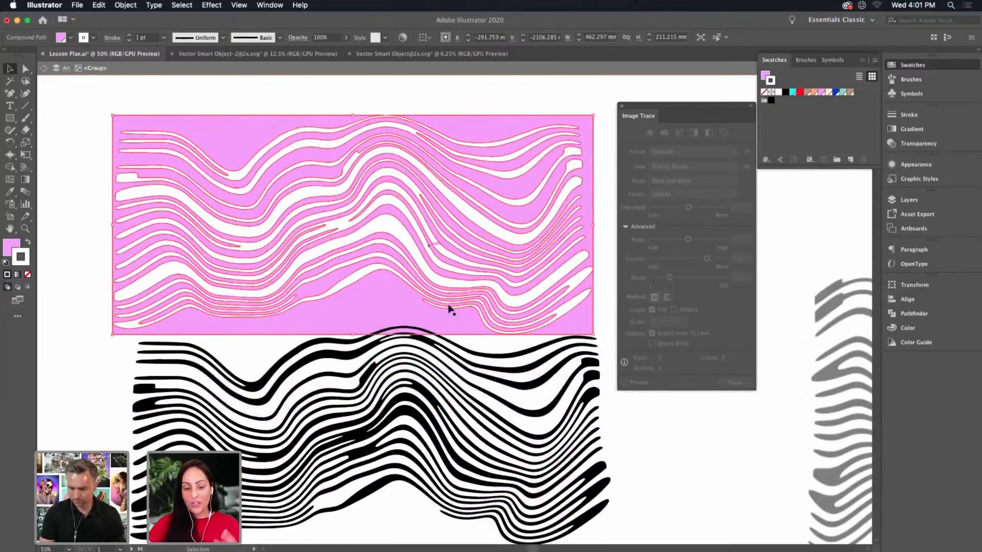
Delete the pink background shape so that only the black lines are kept
key(Delete)
scroll(478, 219, down, 3)
key(Escape)
Move the topmost black line upward within the group, undo that move, and leave the group
click(478, 240)
double_click(478, 239)
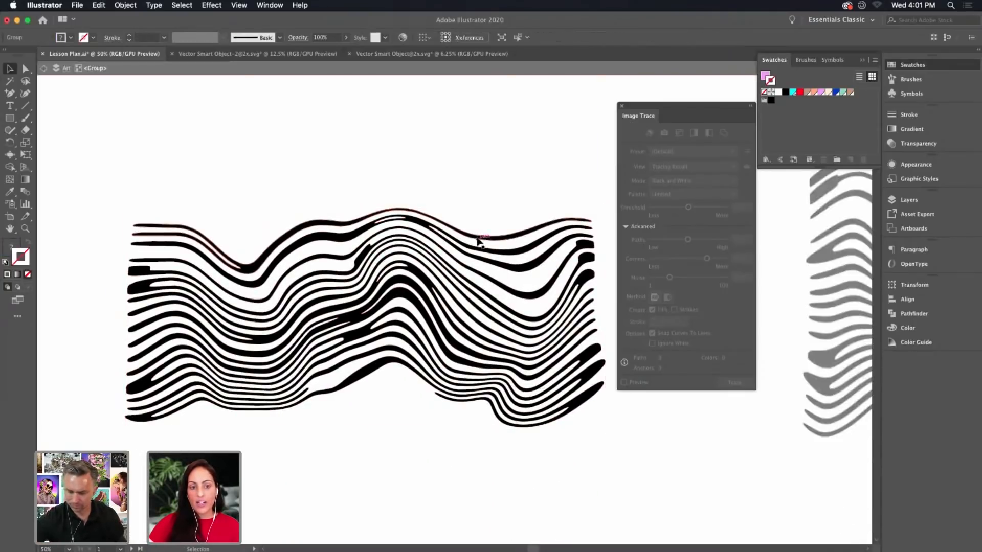
drag(477, 240, 480, 212)
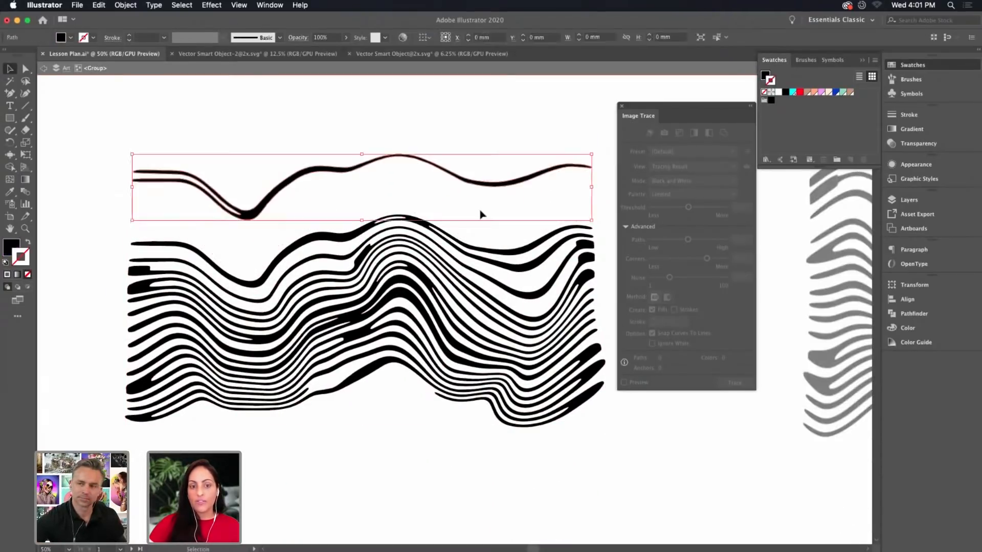
key(super+z)
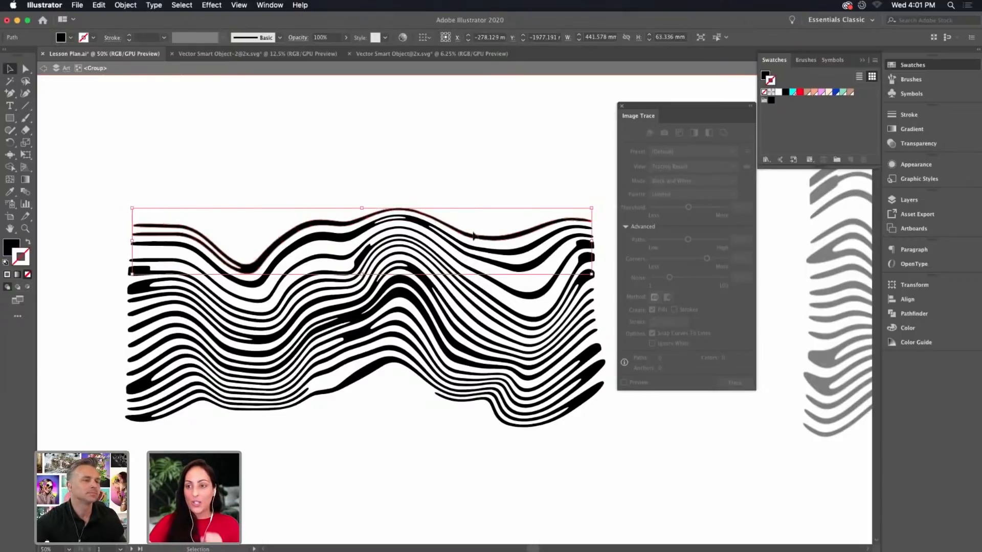
double_click(492, 171)
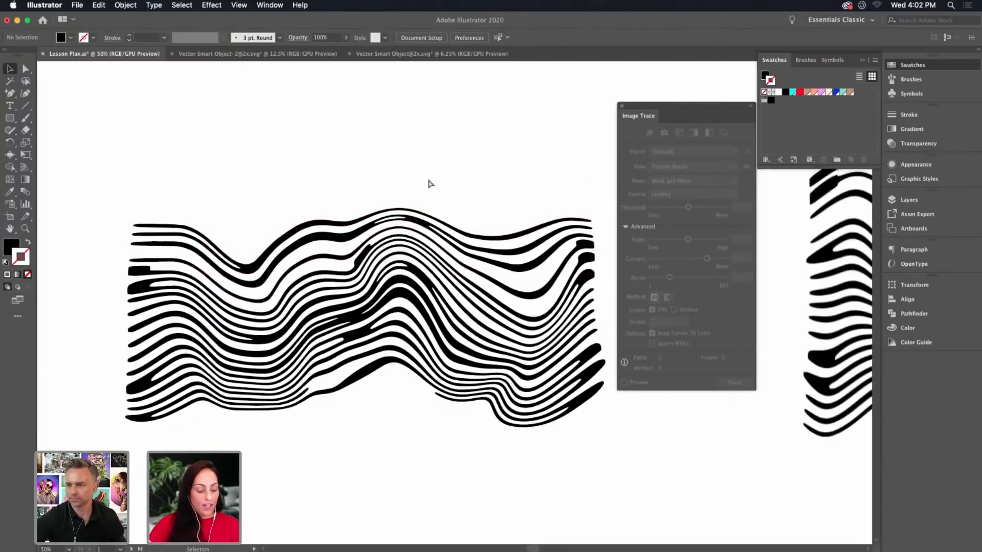
Undo the background deletion, recolouring, moves and expansion to get back to the editable trace
key(super+z)
key(super+z)
key(super+z)
key(super+z)
key(super+z)
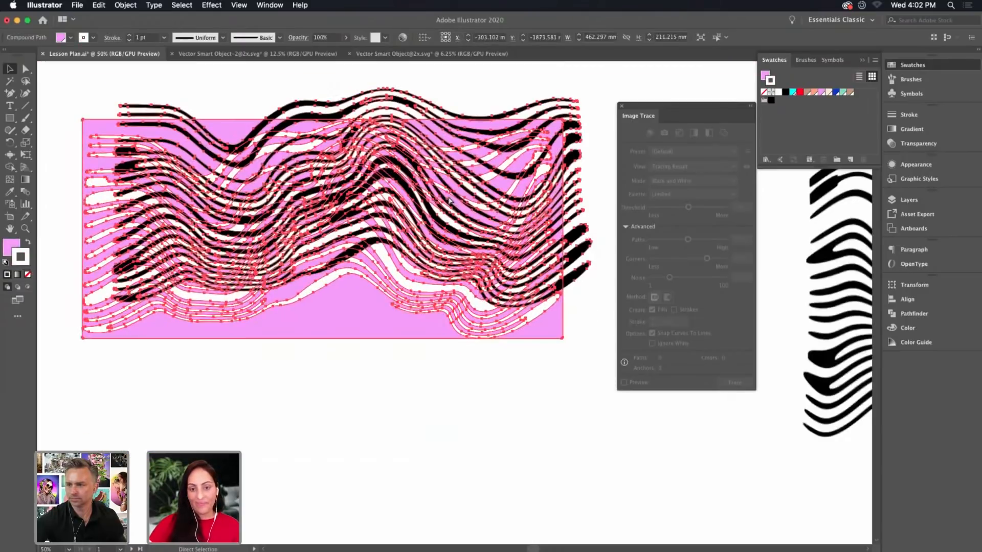
key(super+z)
key(super+z)
key(super+z)
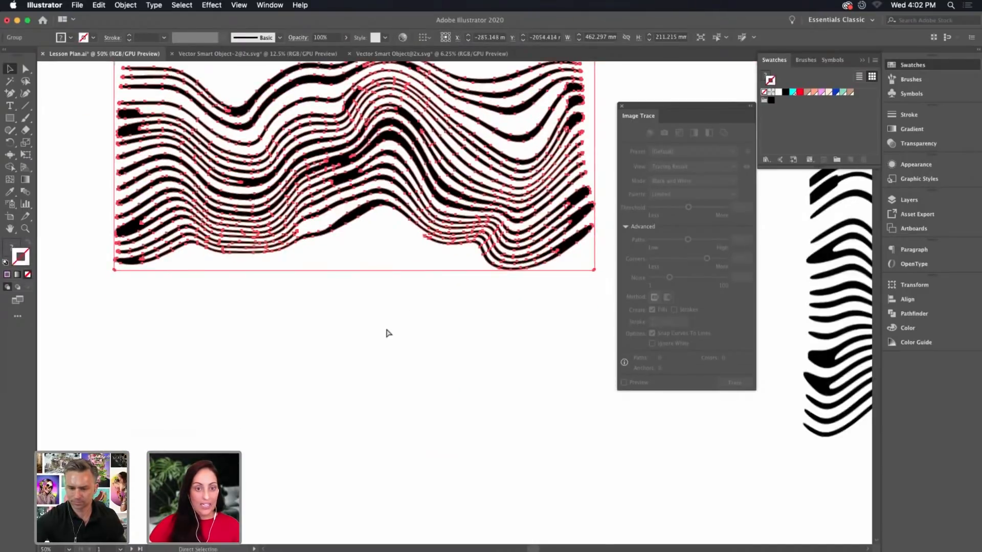
click(386, 311)
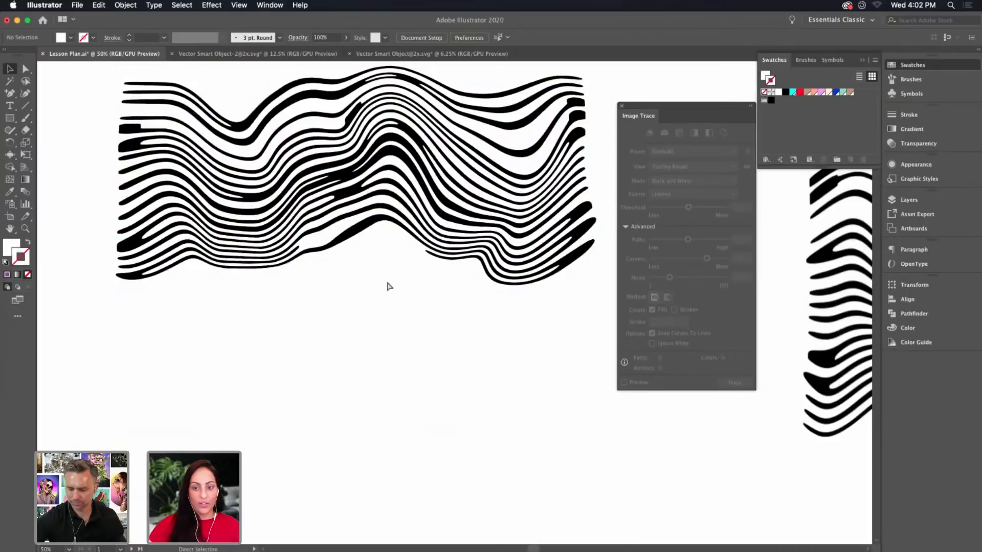
key(super+z)
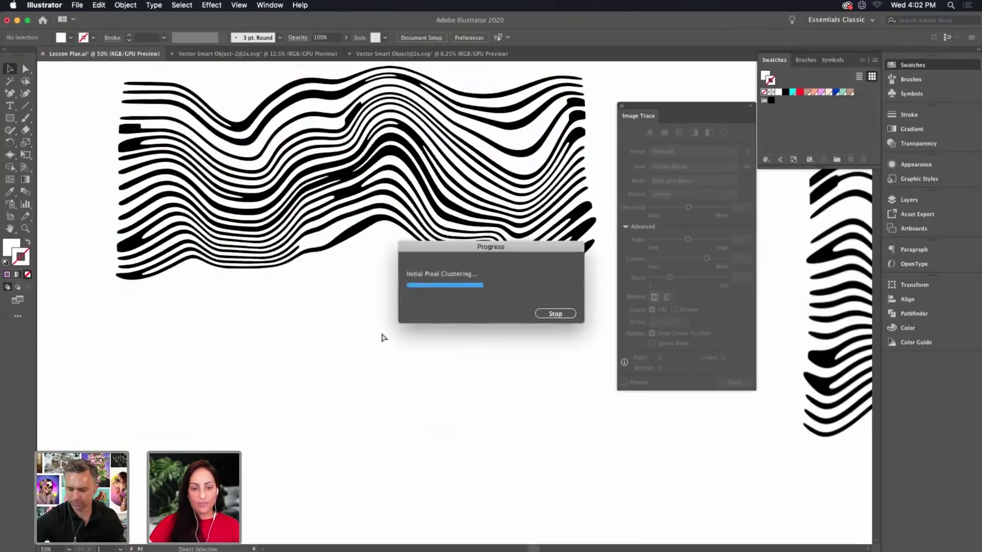
Make the trace ignore white and set its Corners value to 27%
click(652, 344)
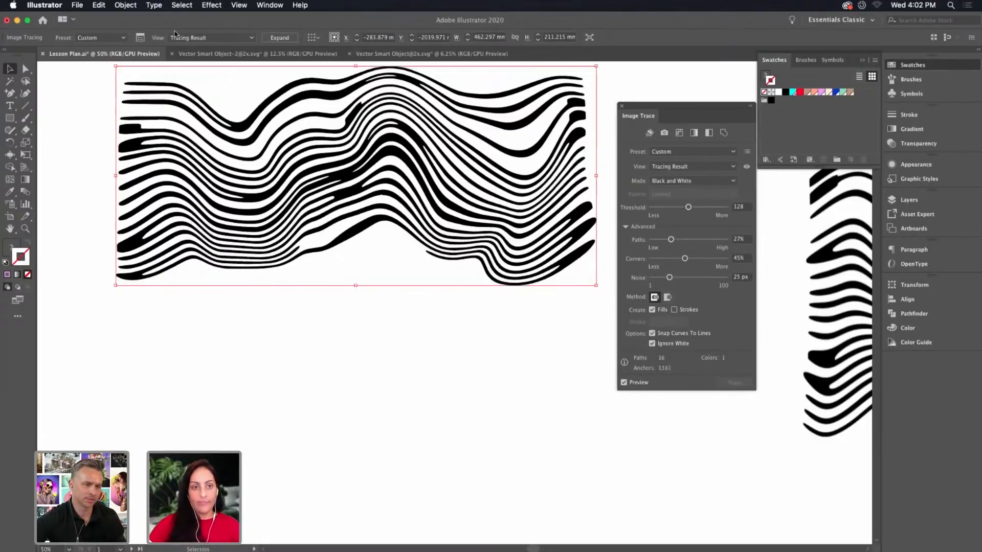
drag(378, 142, 375, 212)
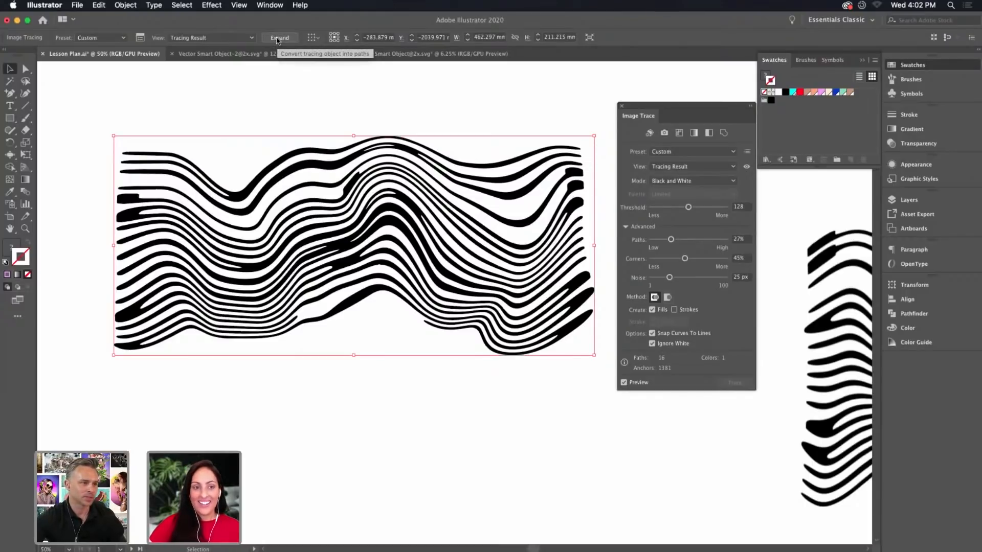
key(super+equal)
key(super+equal)
key(super+equal)
key(super+equal)
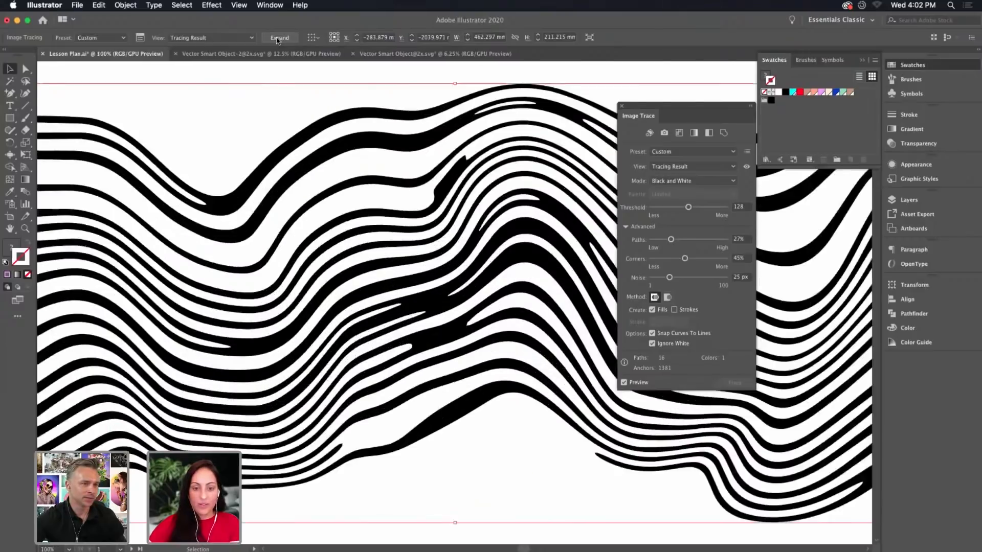
key(super+equal)
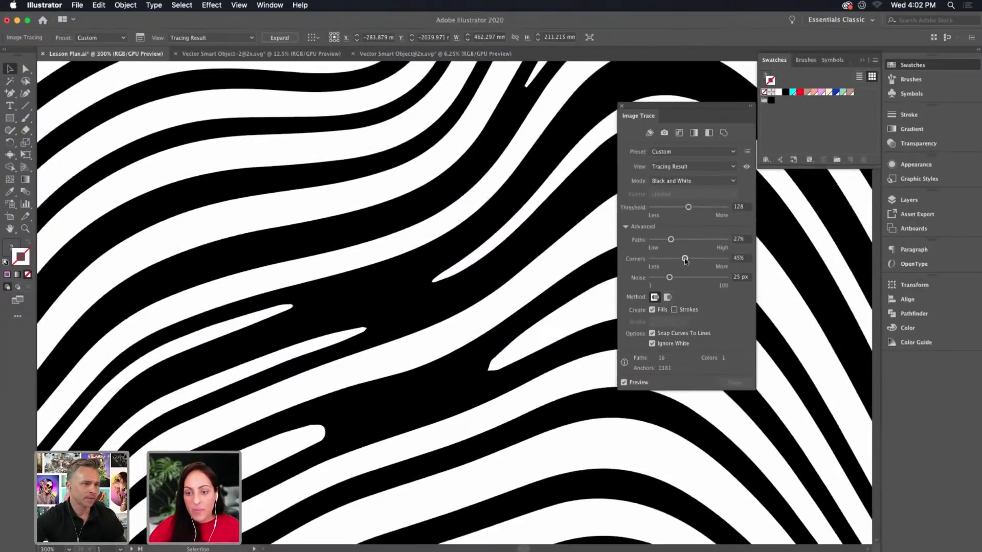
drag(684, 258, 671, 261)
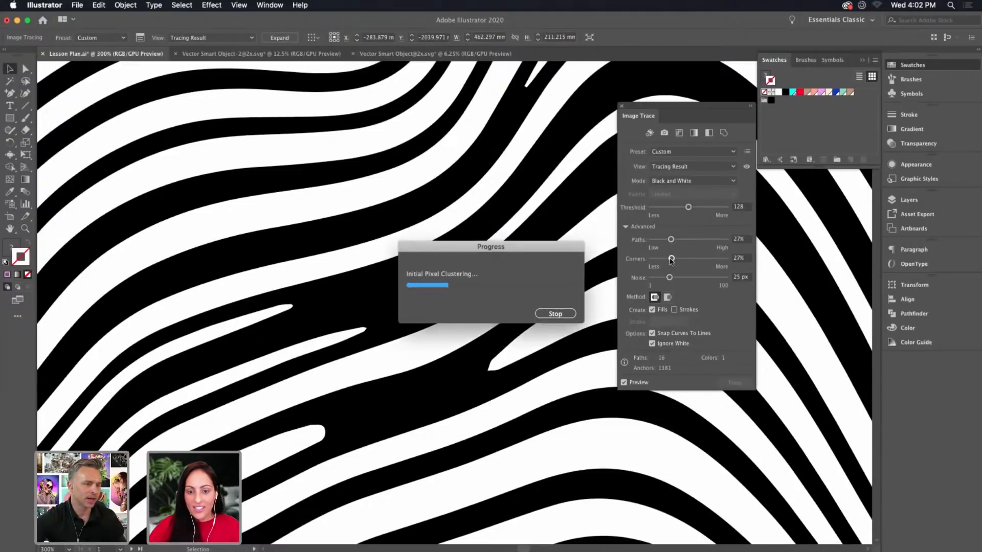
Set the wavy-line trace's Corners value to 23% and its Paths value to 46%
drag(671, 260, 668, 259)
click(665, 241)
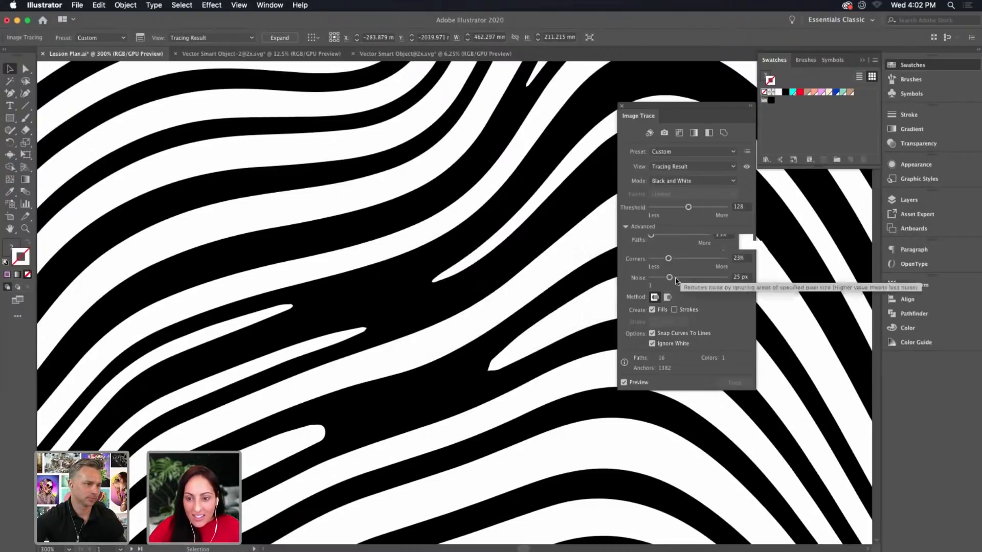
drag(666, 241, 683, 242)
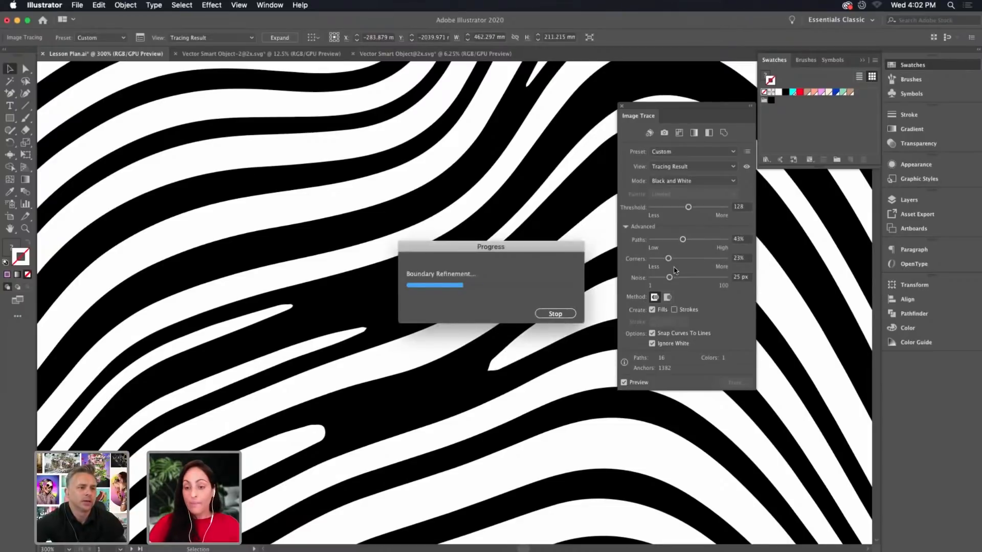
key(super+minus)
key(super+minus)
key(super+minus)
key(super+minus)
key(super+minus)
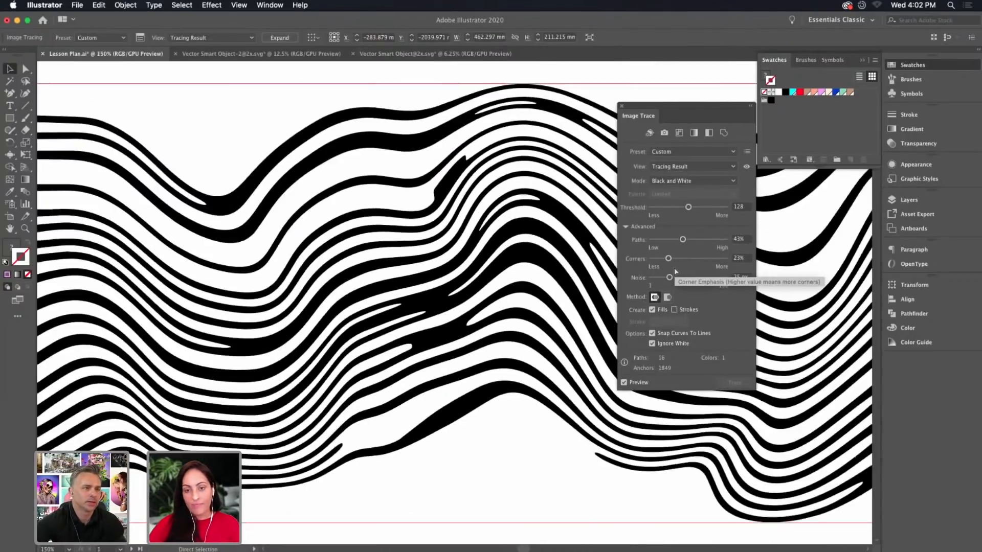
key(v)
scroll(639, 269, right, 5)
scroll(639, 270, down, 2)
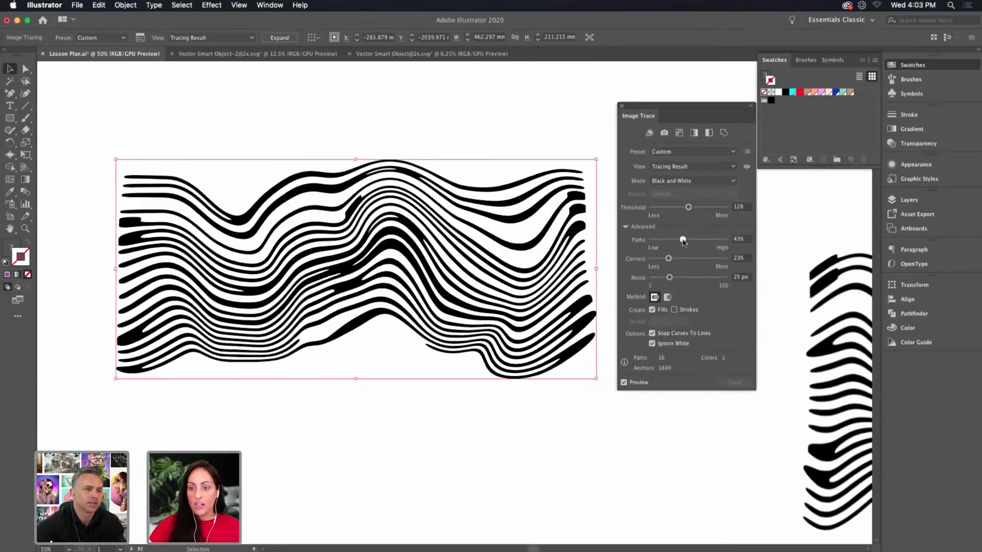
drag(683, 241, 686, 242)
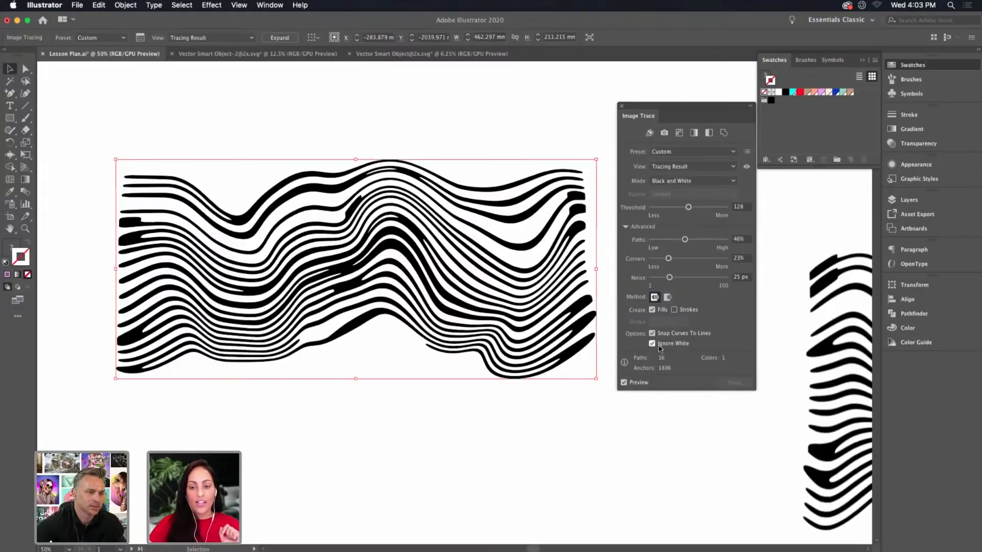
Expand the finished trace into vector paths and fill the resulting line group with the dark blue swatch
click(276, 38)
click(322, 105)
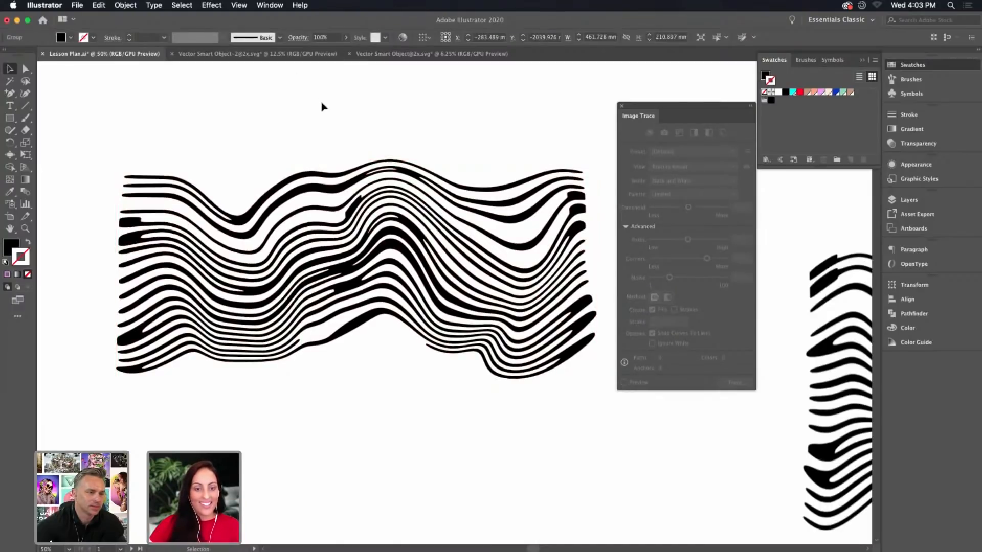
click(358, 168)
click(836, 93)
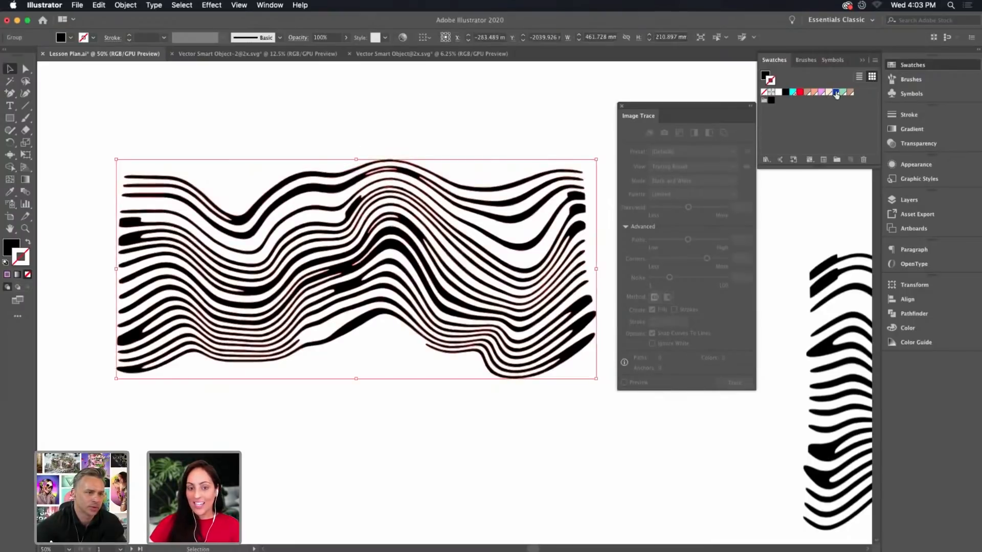
click(28, 275)
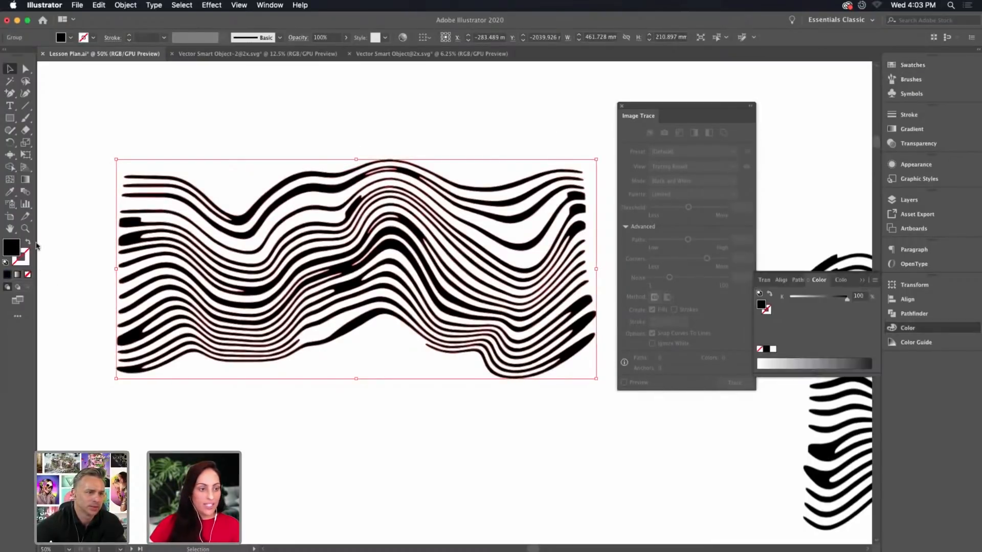
click(901, 62)
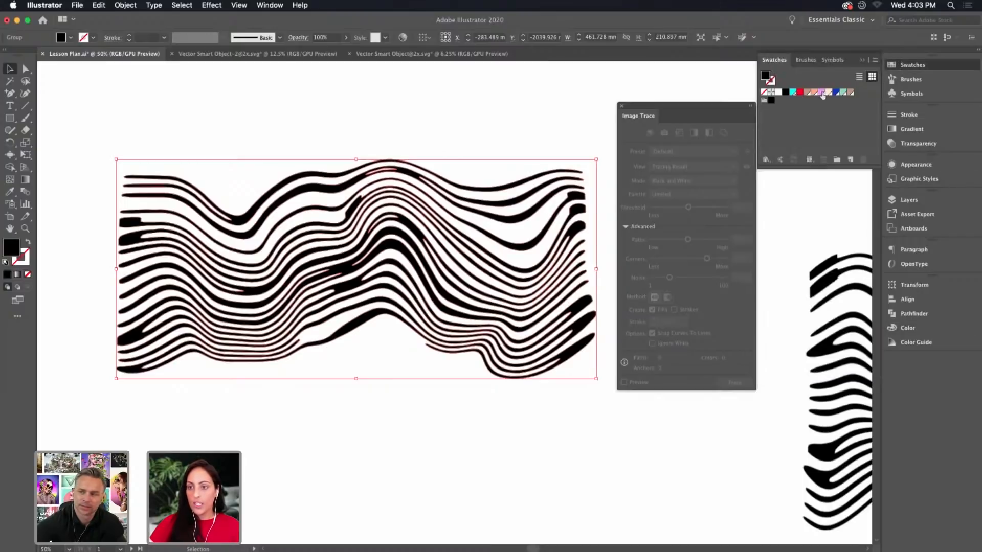
click(836, 93)
click(486, 138)
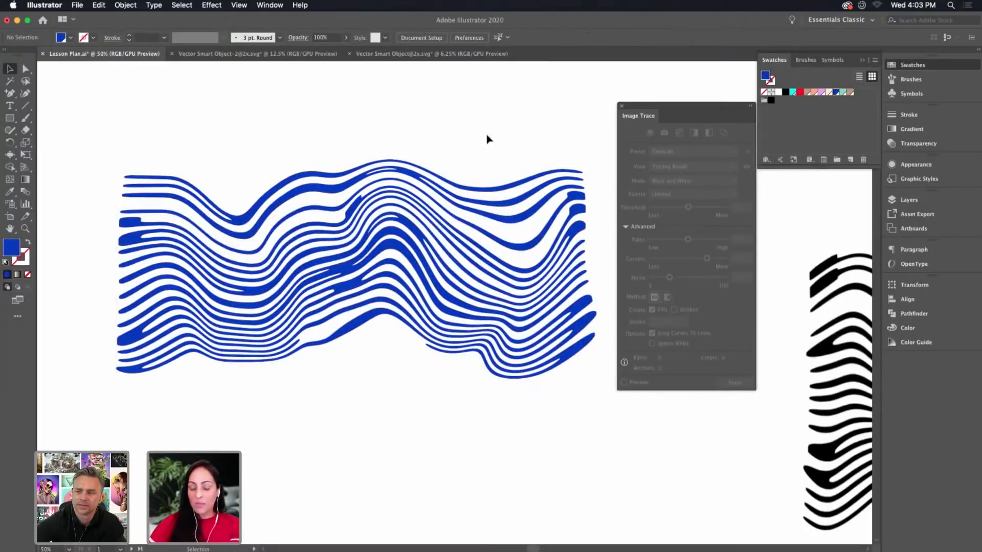
Trace the second, larger wavy-line image in black and white, ignoring white and with Corners at 44%
key(super+minus)
key(super+minus)
drag(421, 184, 181, 126)
drag(503, 253, 429, 179)
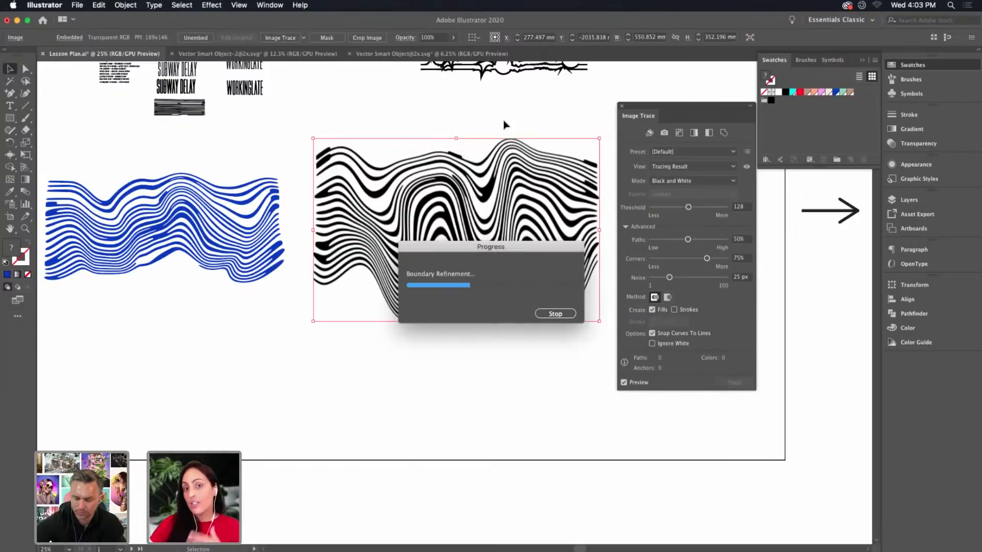
click(651, 344)
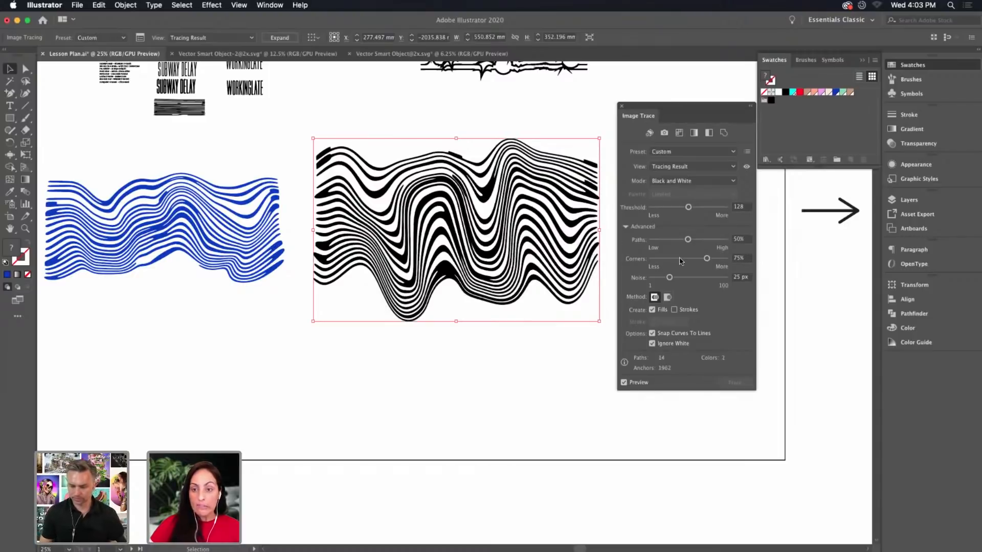
click(684, 258)
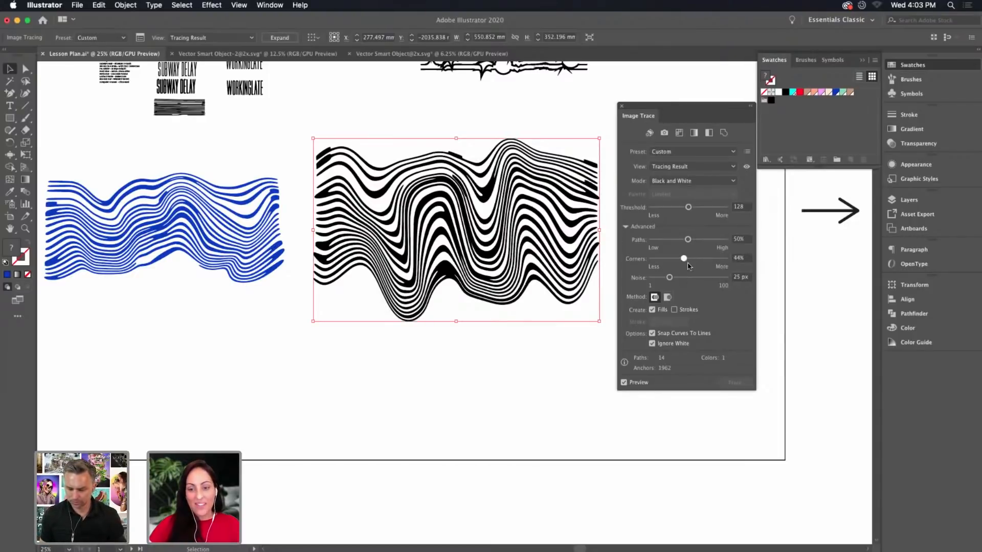
Expand the second wavy trace into paths and fill its lines with the dark blue swatch
click(276, 39)
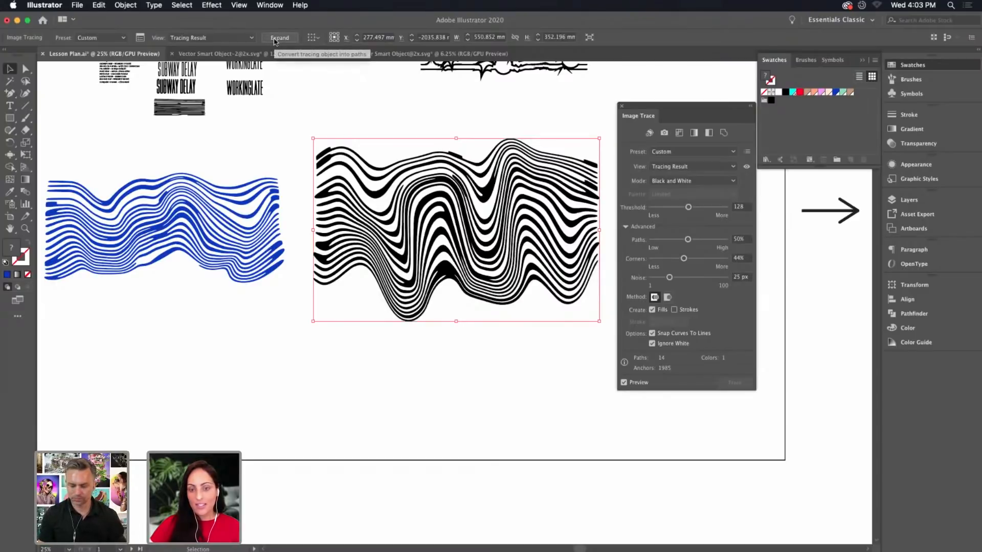
click(275, 39)
click(437, 131)
click(438, 220)
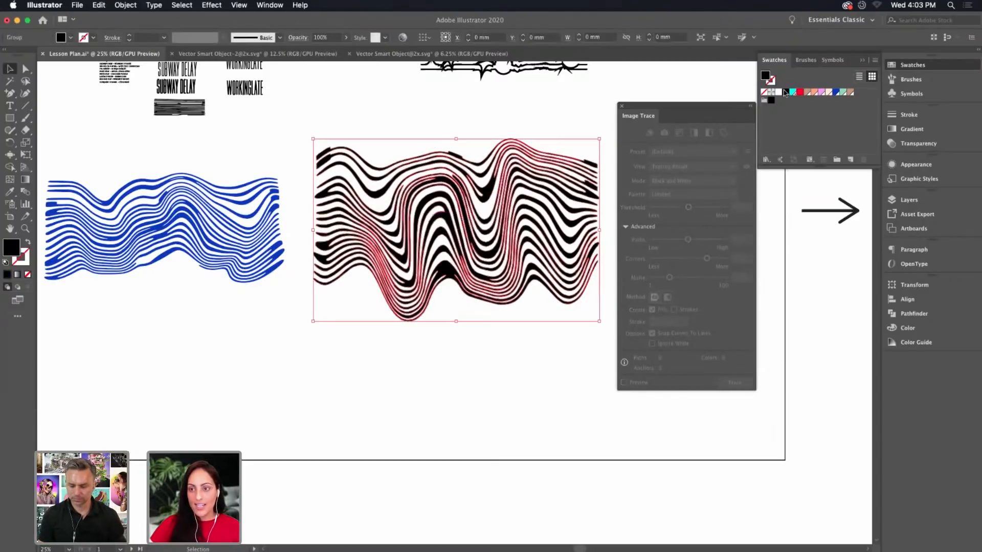
click(836, 93)
click(466, 90)
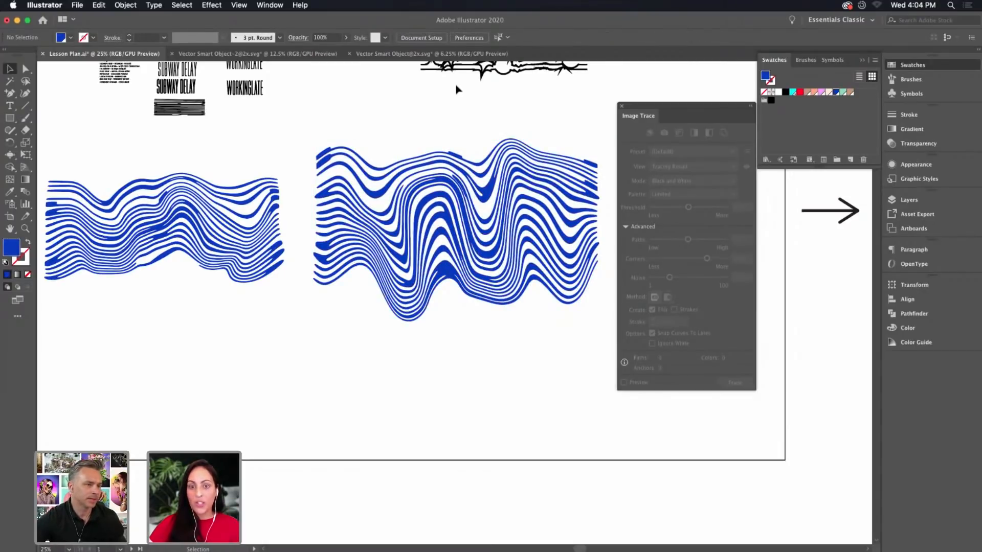
Examine the Color Palette section with its ice-cream brand examples and their grouped colour swatches
key(super+minus)
drag(370, 169, 417, 70)
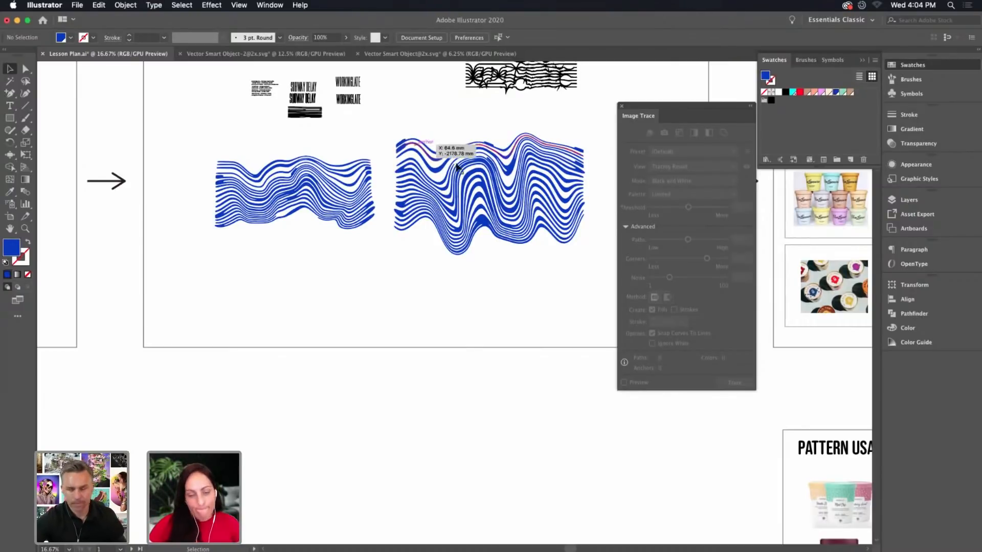
drag(680, 84, 375, 155)
key(super+equal)
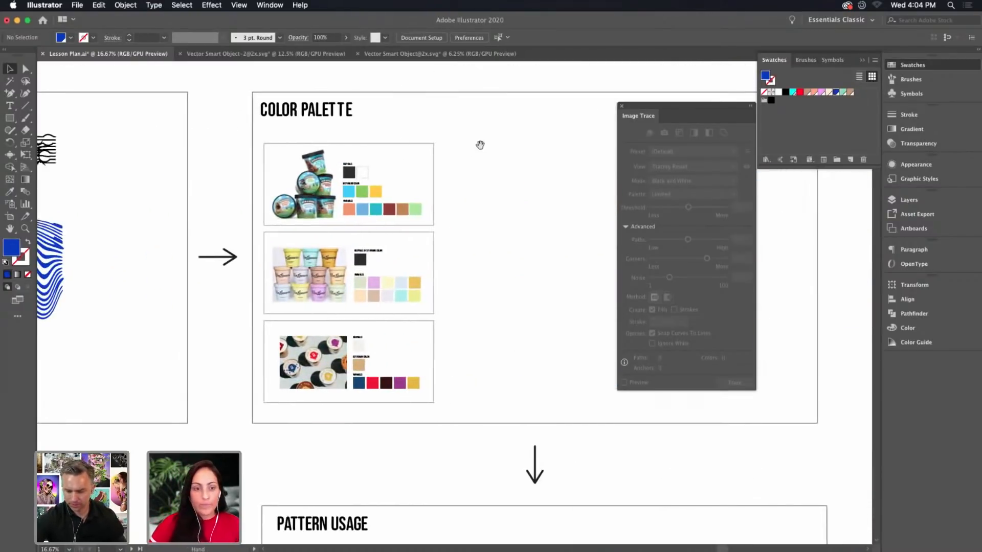
scroll(498, 158, right, 3)
drag(525, 130, 447, 176)
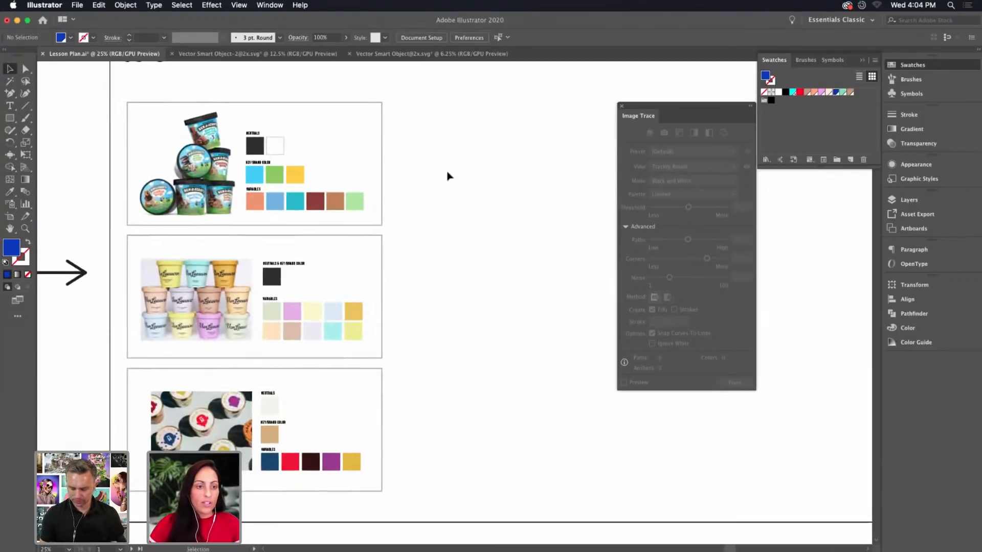
key(super+equal)
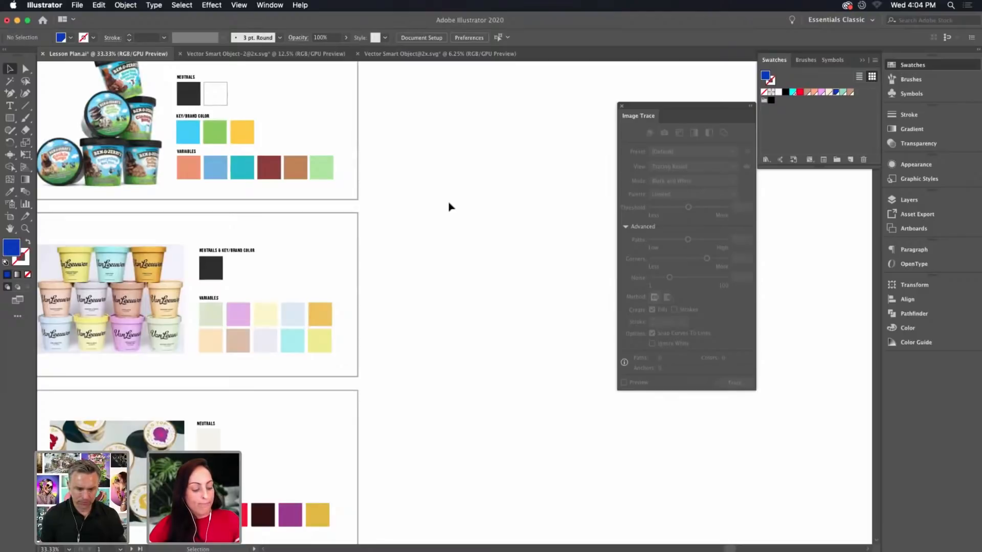
drag(341, 117, 545, 226)
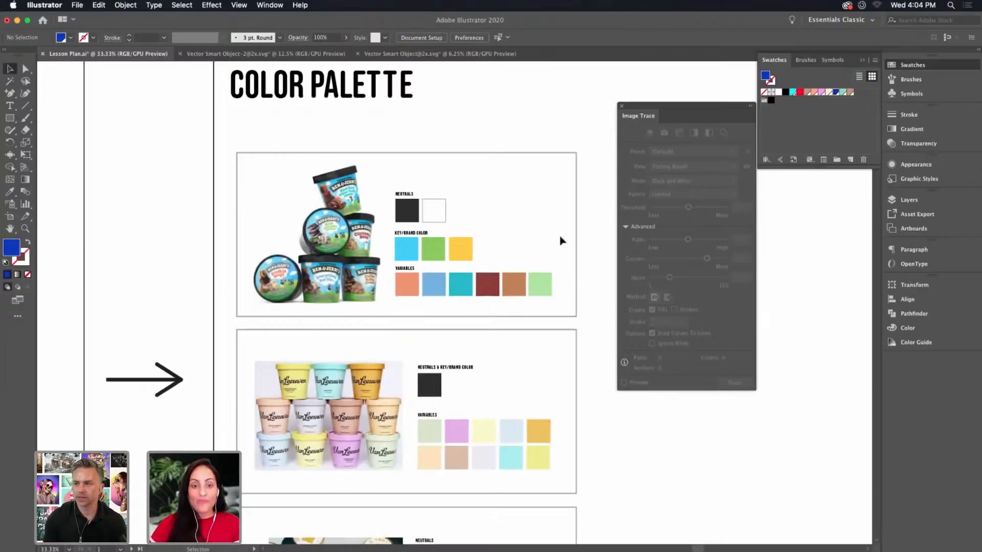
key(space)
drag(574, 229, 542, 242)
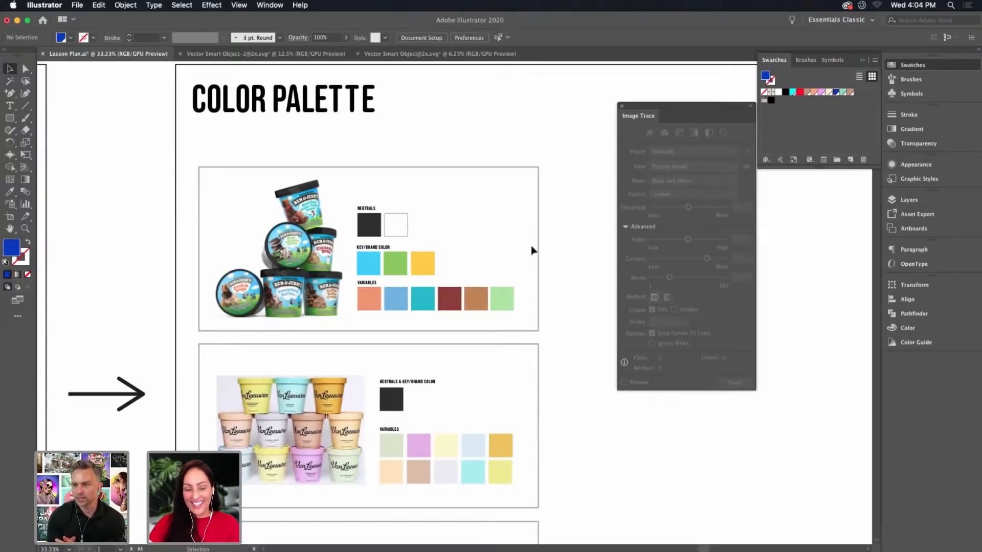
key(super+equal)
drag(575, 236, 571, 217)
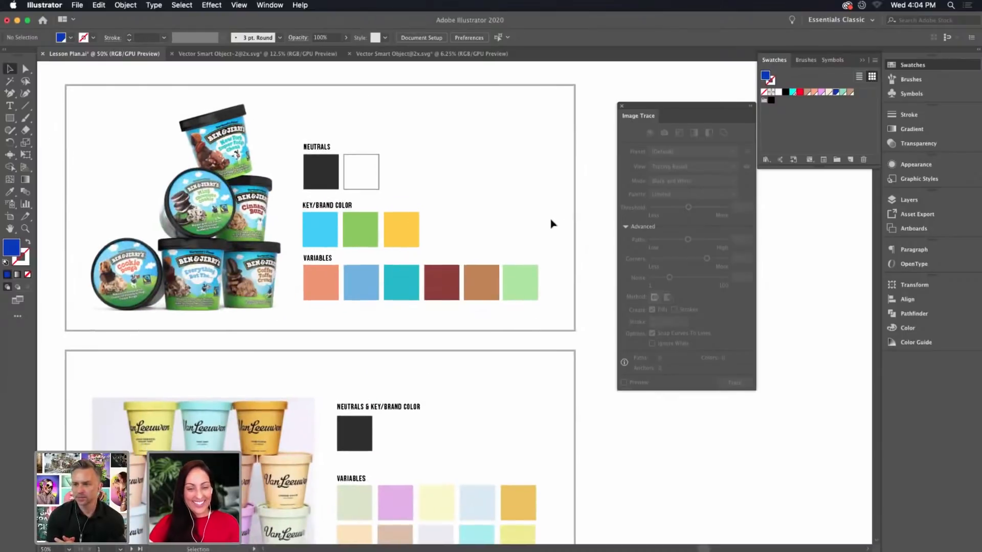
Close the Image Trace settings and collapse the swatches to clear the view of the colour palettes
drag(692, 110, 741, 193)
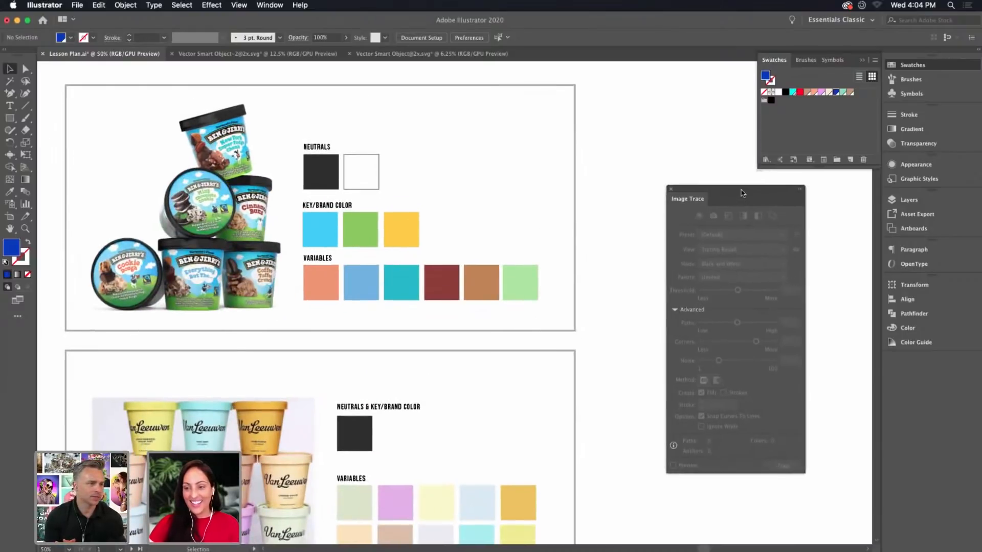
click(670, 189)
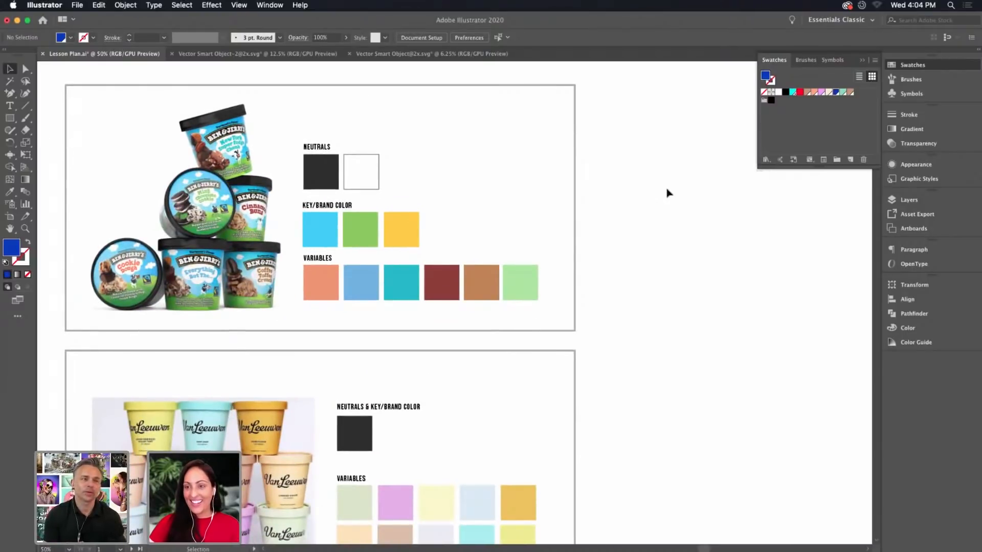
click(863, 58)
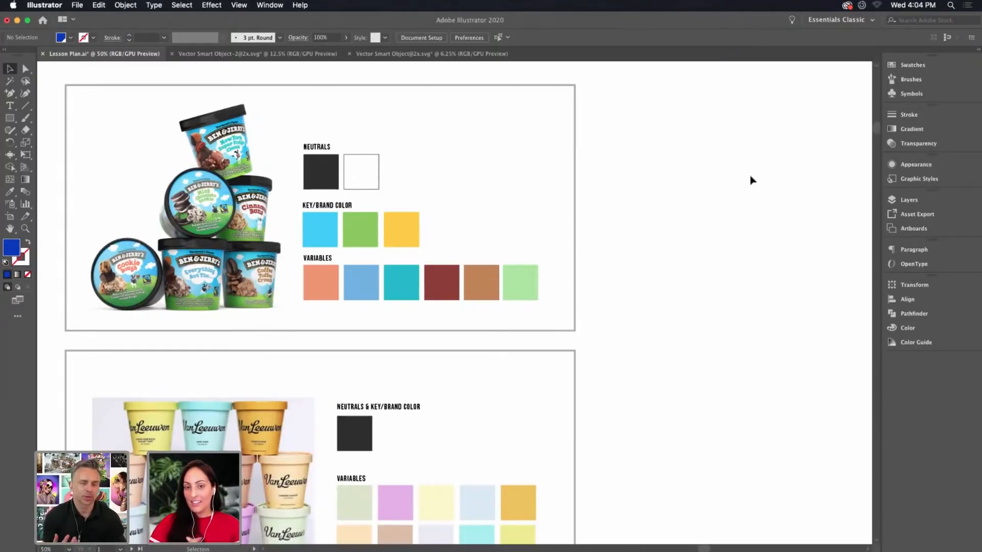
Examine the Ben & Jerry's palette, comparing its neutrals, key/brand colours and variables with the packaging photo
drag(748, 173, 744, 198)
key(super+equal)
drag(660, 121, 779, 186)
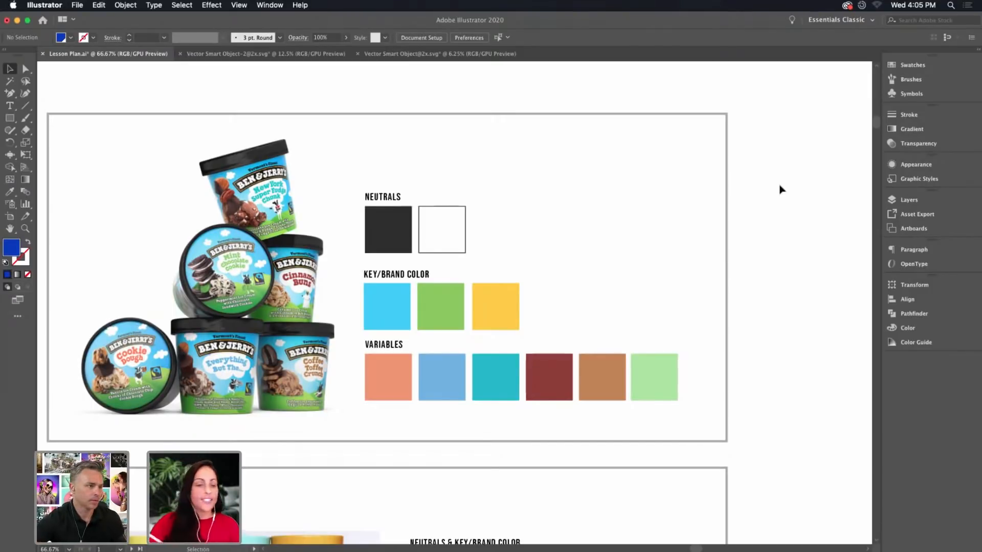
key(super+equal)
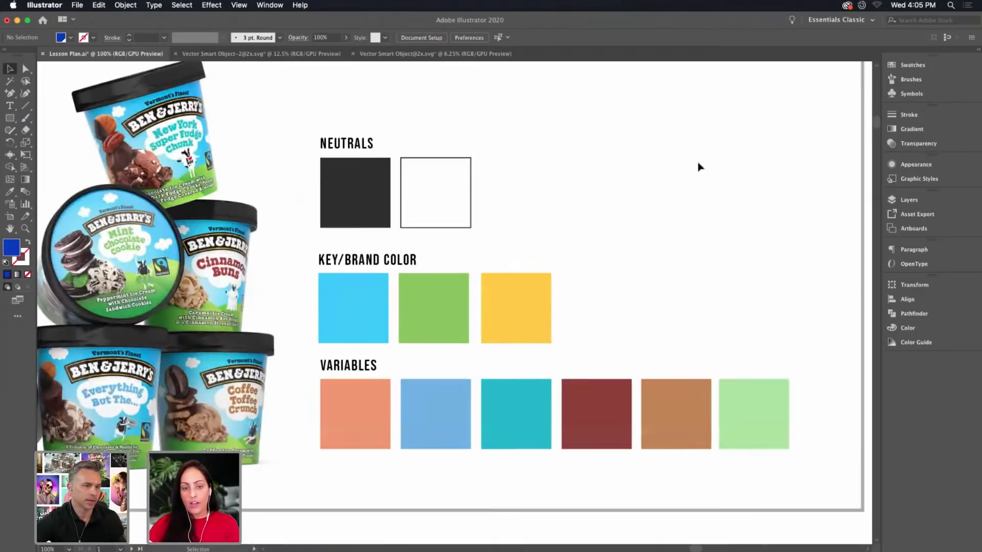
scroll(699, 166, left, 5)
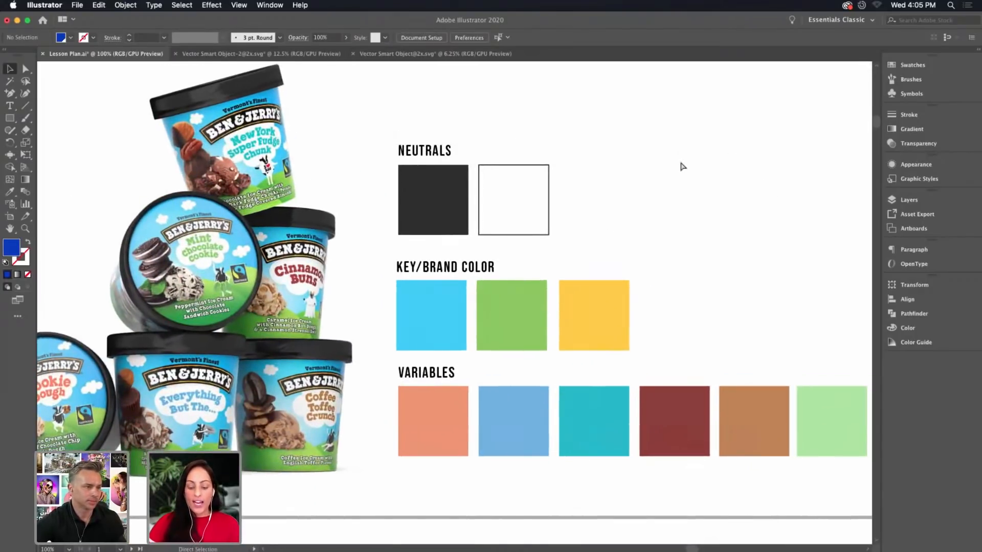
key(super+minus)
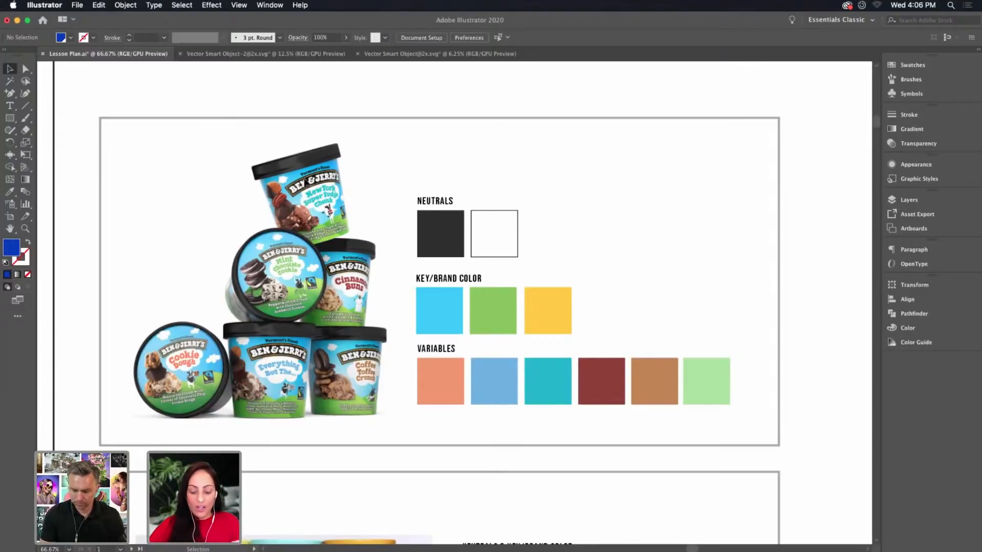
key(super+equal)
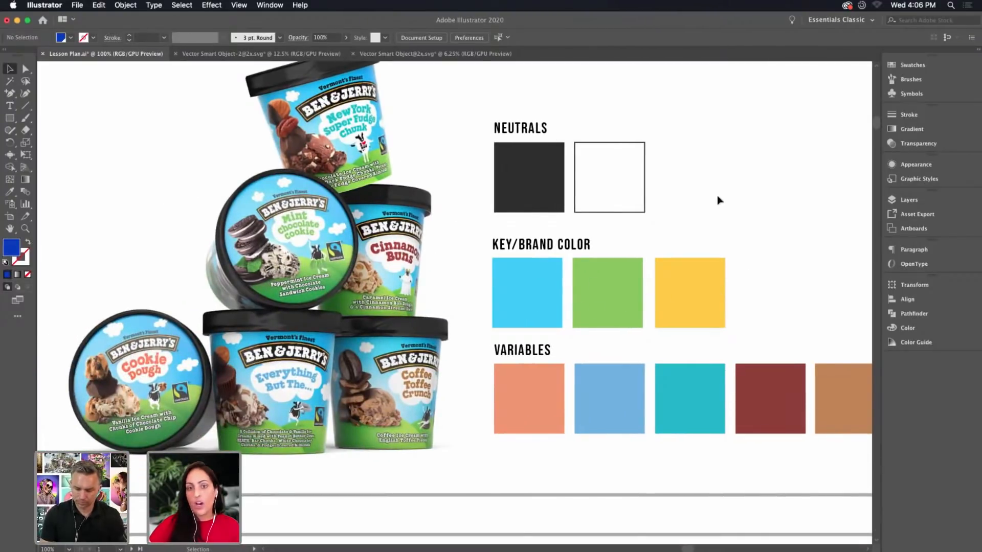
drag(767, 334, 642, 289)
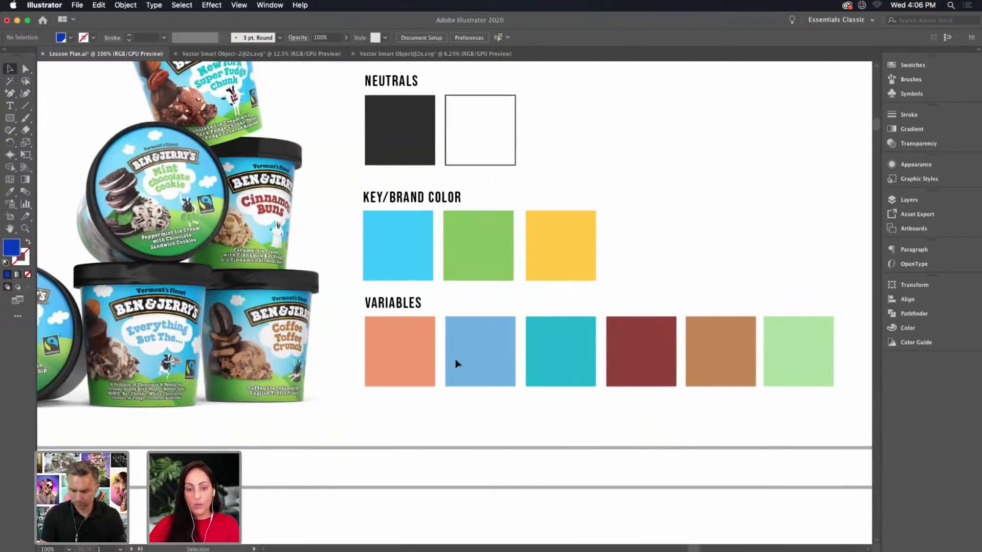
scroll(512, 337, left, 5)
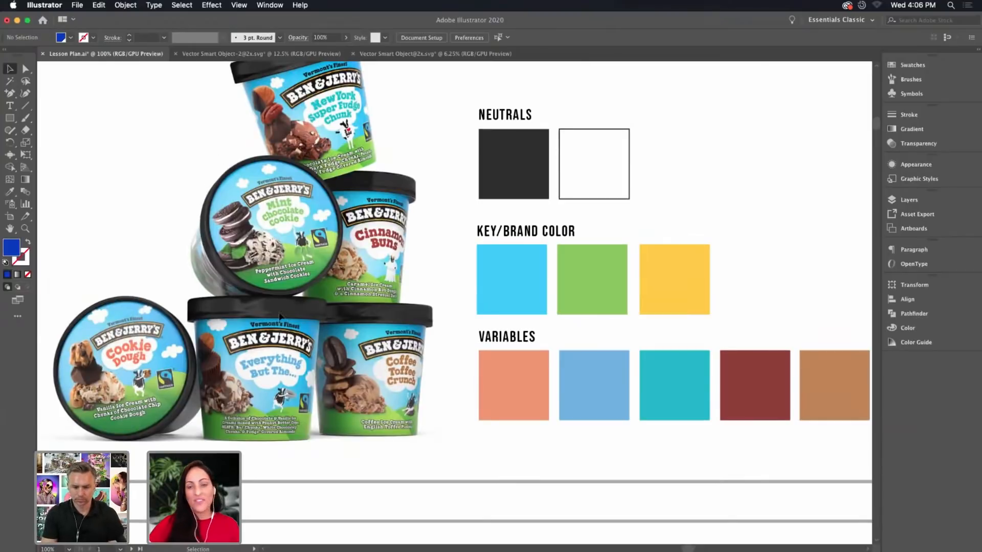
key(space)
drag(782, 312, 662, 321)
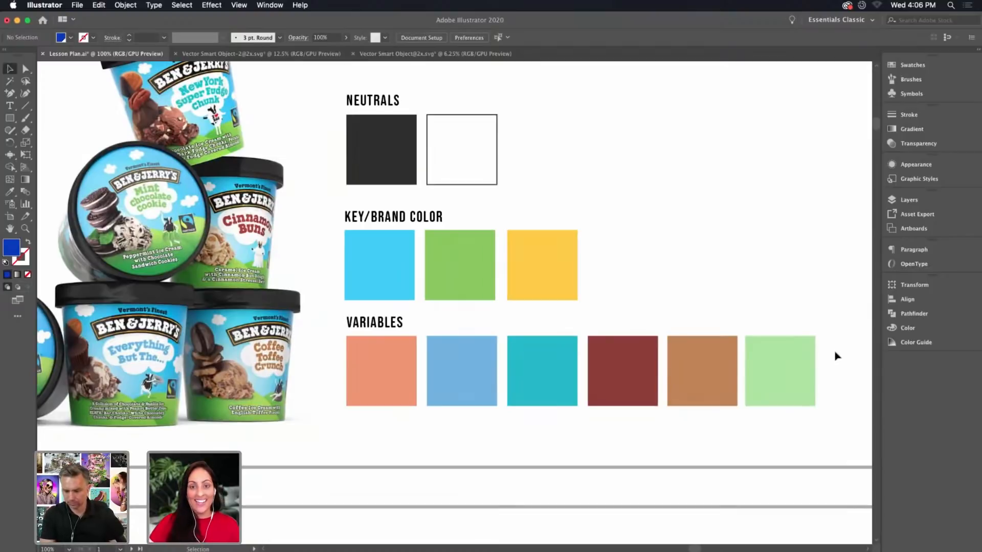
scroll(784, 322, up, 2)
scroll(785, 322, left, 3)
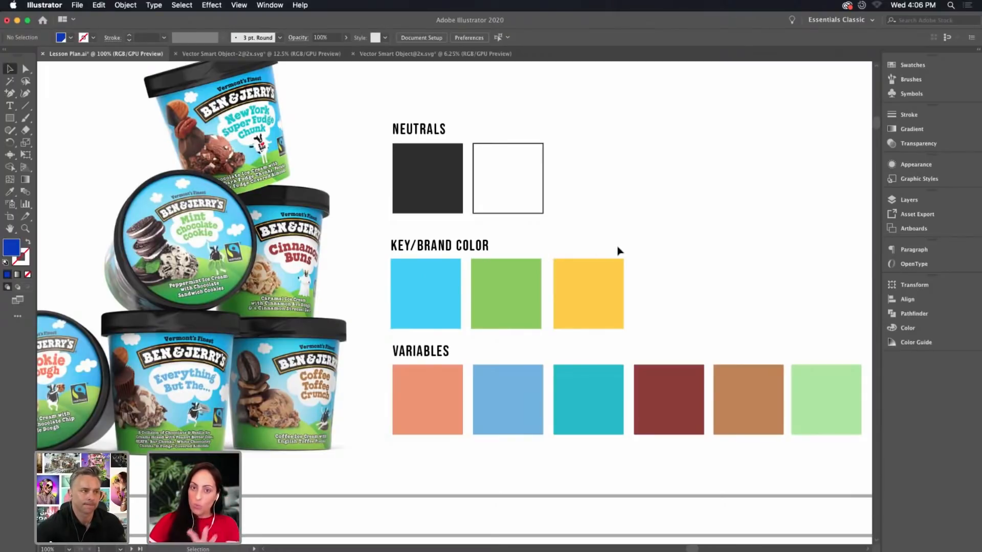
Examine the Van Leeuwen palette, comparing its single dark neutral/brand colour and the pastel variables with the packaging photo
key(super+minus)
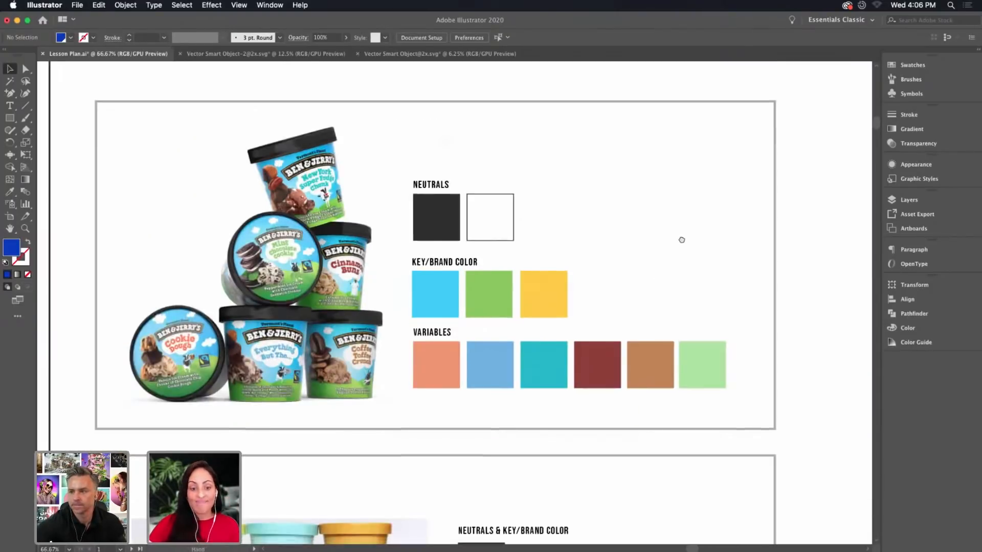
scroll(677, 292, down, 5)
scroll(702, 249, down, 5)
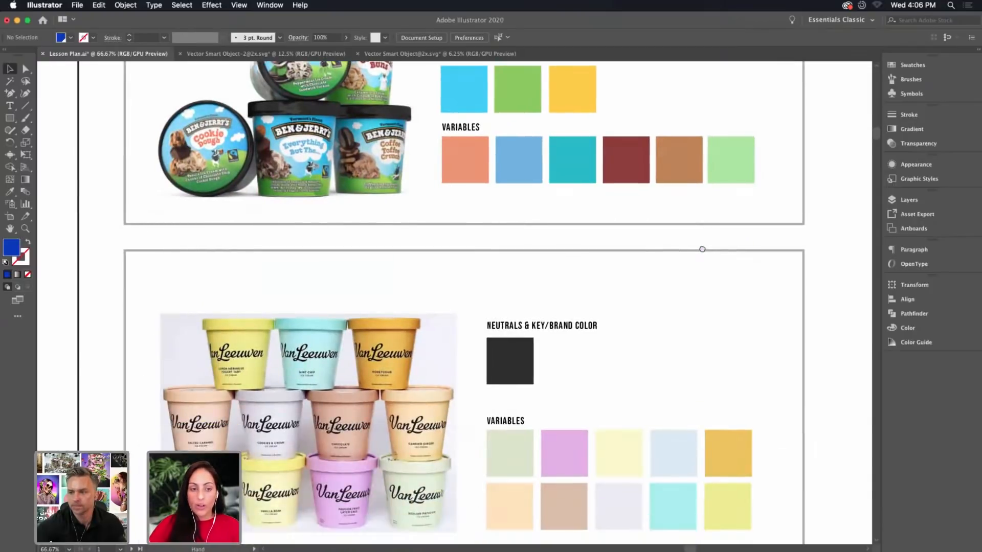
key(super+plus)
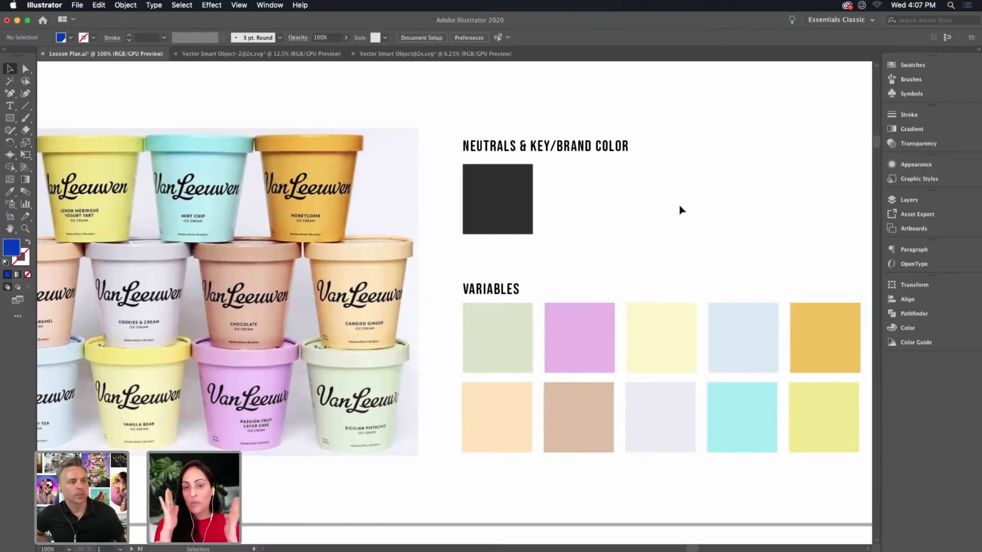
key(space)
drag(170, 263, 266, 254)
key(space)
drag(702, 250, 451, 220)
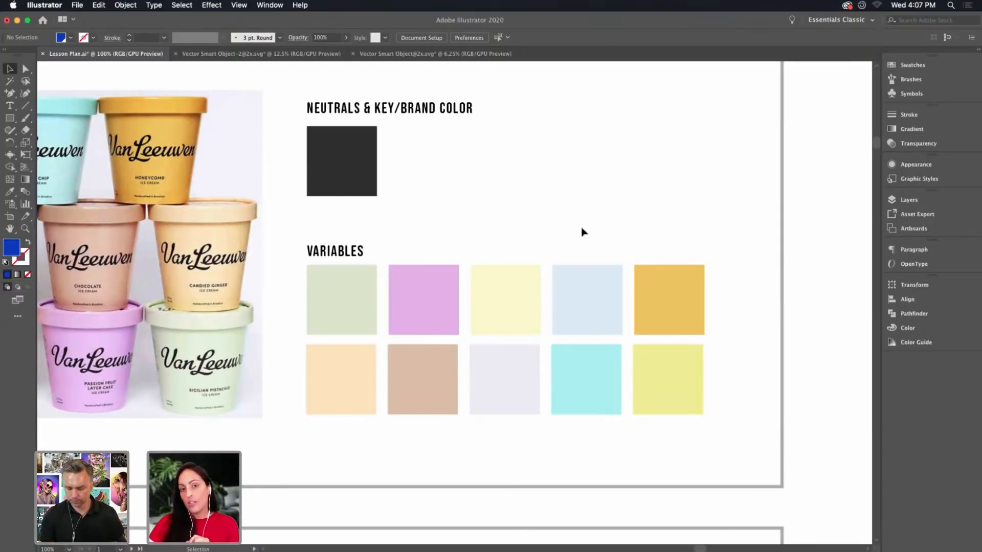
Examine the Halo Top palette, comparing its neutral, key/brand colour and variables with the ice-cream lids in the photo
drag(496, 333, 575, 158)
scroll(594, 336, down, 10)
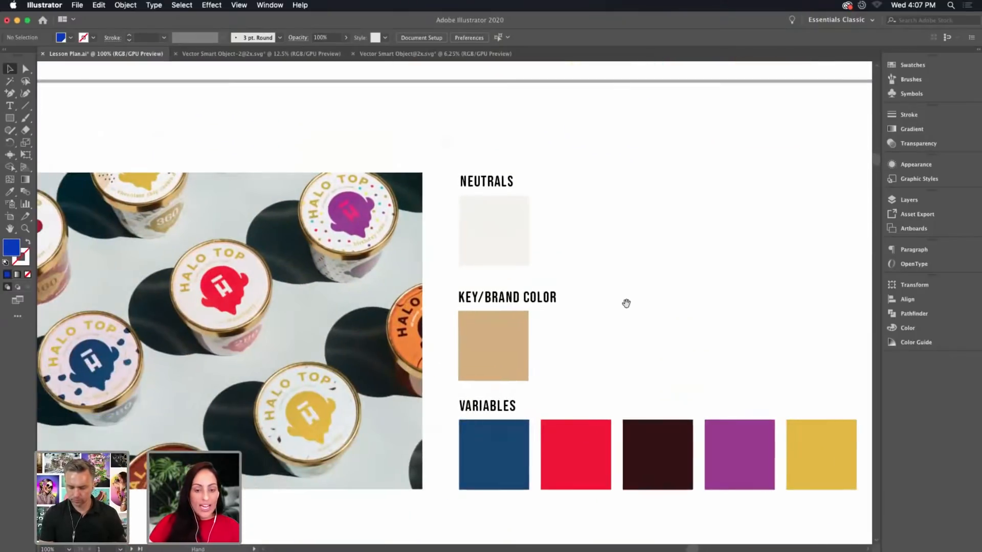
drag(636, 272, 630, 273)
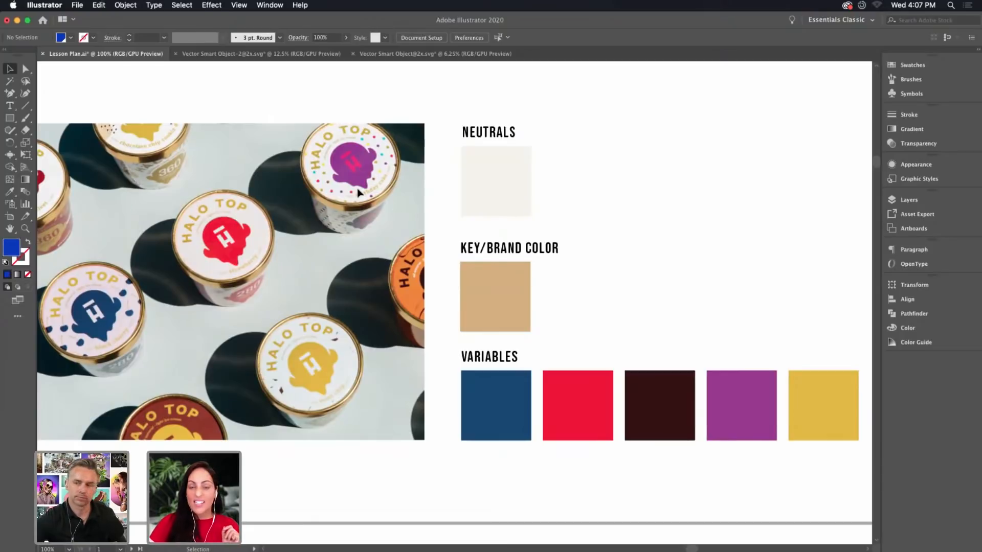
scroll(521, 245, left, 3)
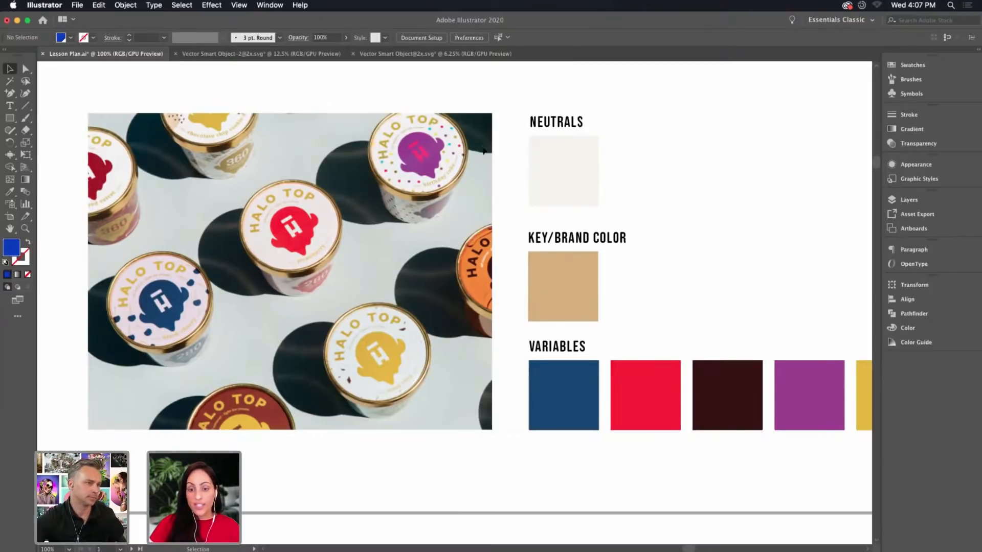
scroll(692, 304, right, 3)
scroll(693, 305, down, 1)
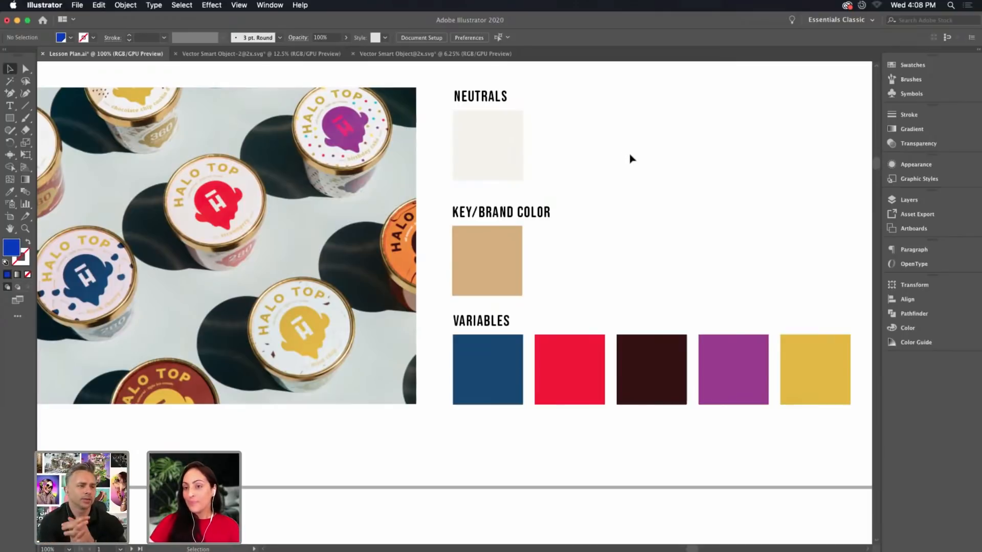
drag(609, 129, 617, 158)
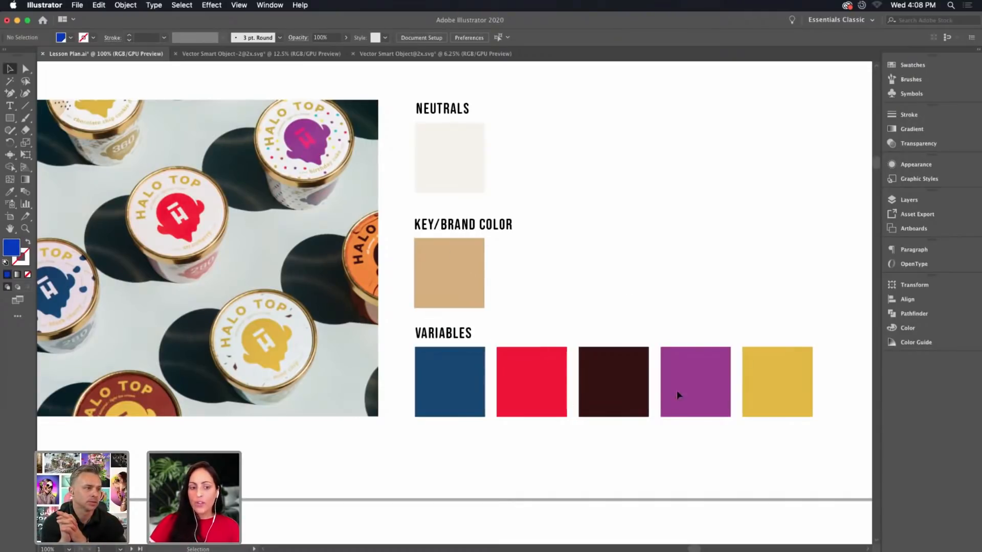
Review the Halo Top, Van Leeuwen and Ben & Jerry's palettes together, comparing how each groups its colours
key(super+minus)
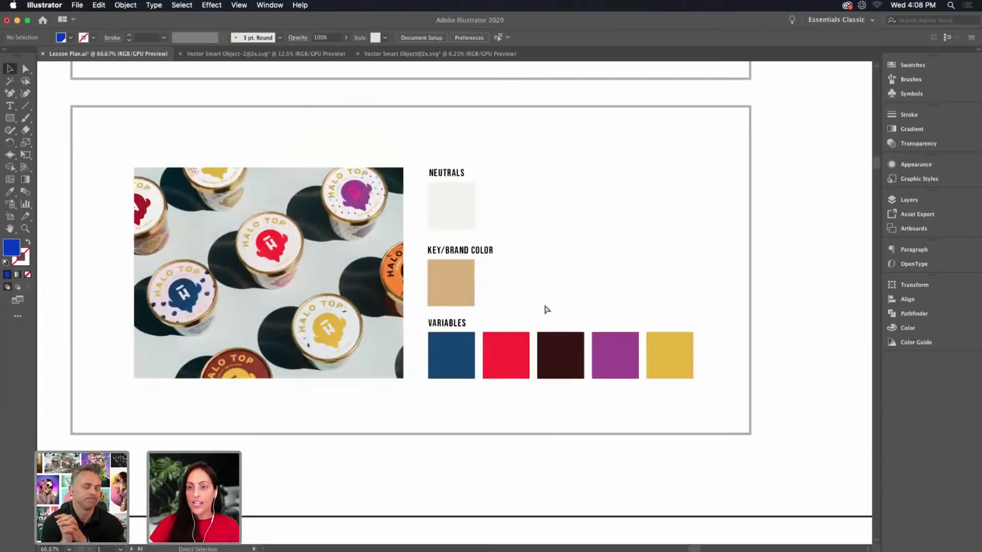
scroll(670, 186, up, 5)
scroll(642, 369, up, 3)
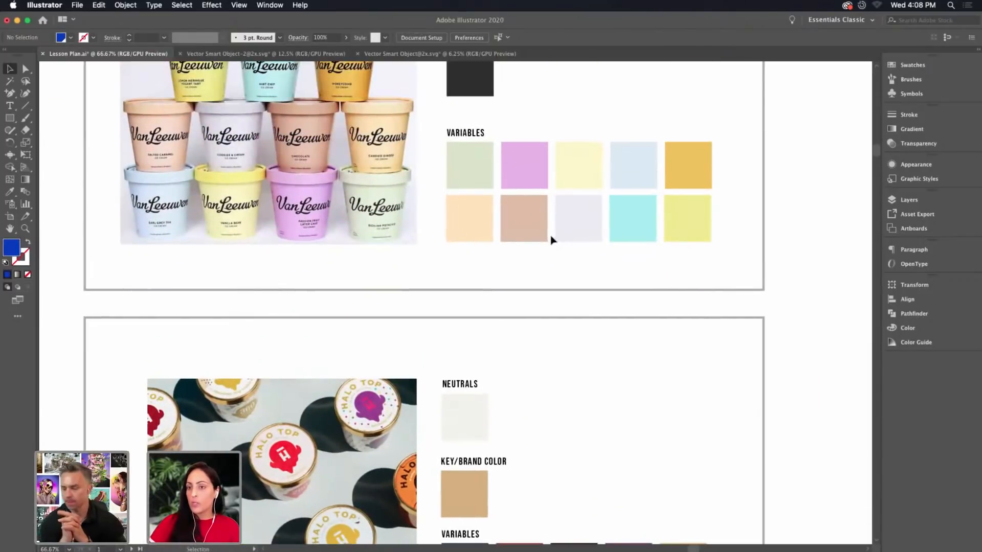
scroll(671, 358, up, 2)
scroll(672, 358, up, 10)
scroll(675, 230, right, 5)
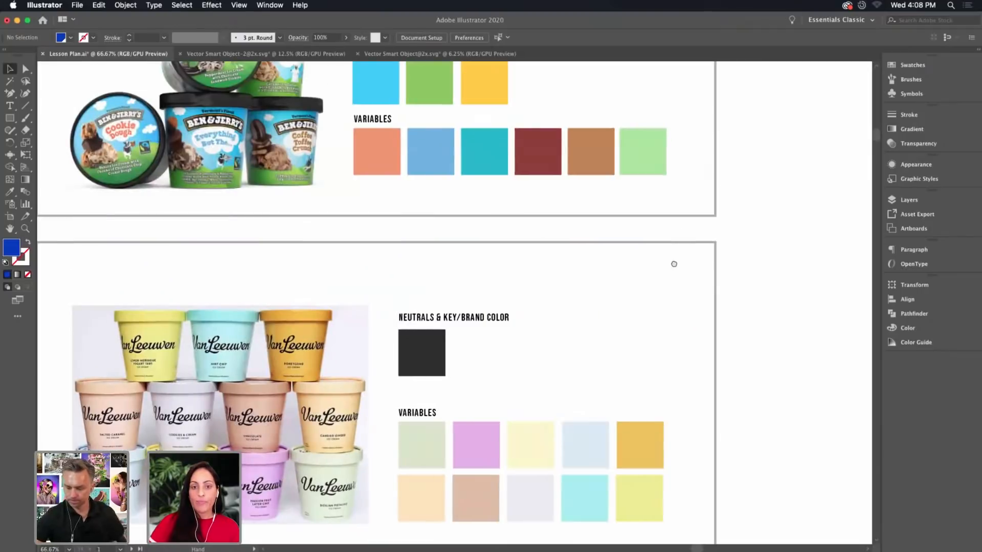
scroll(562, 307, down, 2)
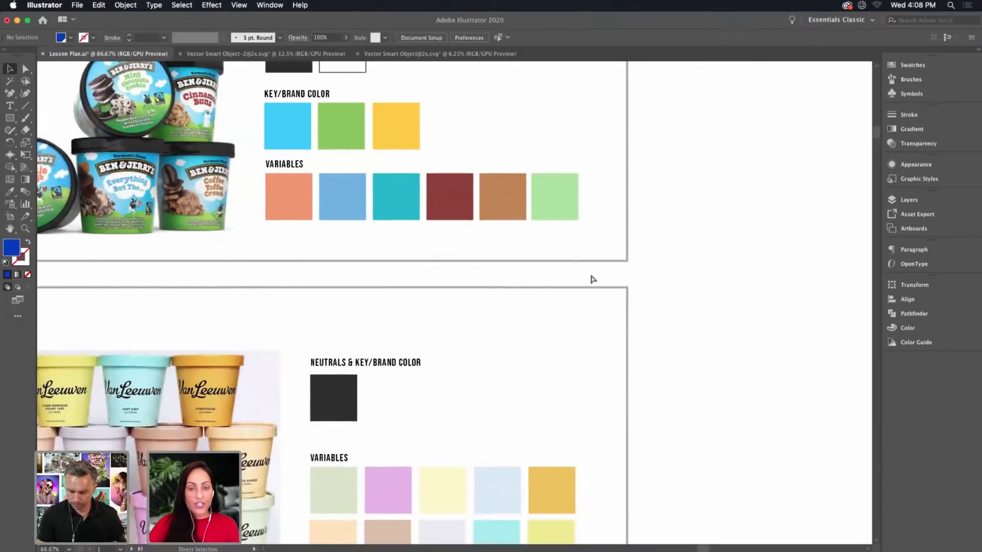
key(super+minus)
key(super+minus)
drag(725, 363, 614, 342)
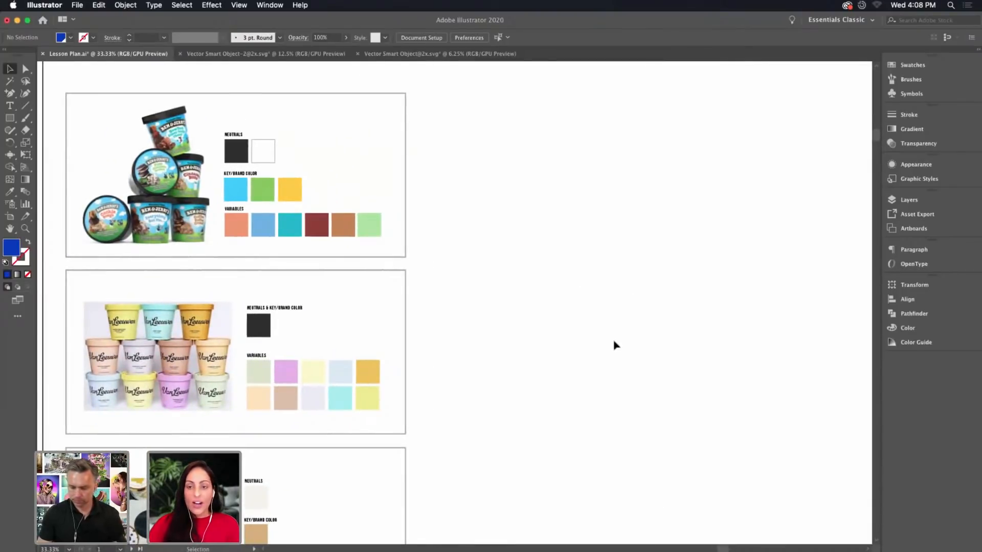
Draw a near-square rectangle about 37.5 by 39.2 mm in the blank area beside the palettes and fill it with black
key(super+plus)
key(super+plus)
drag(706, 236, 561, 300)
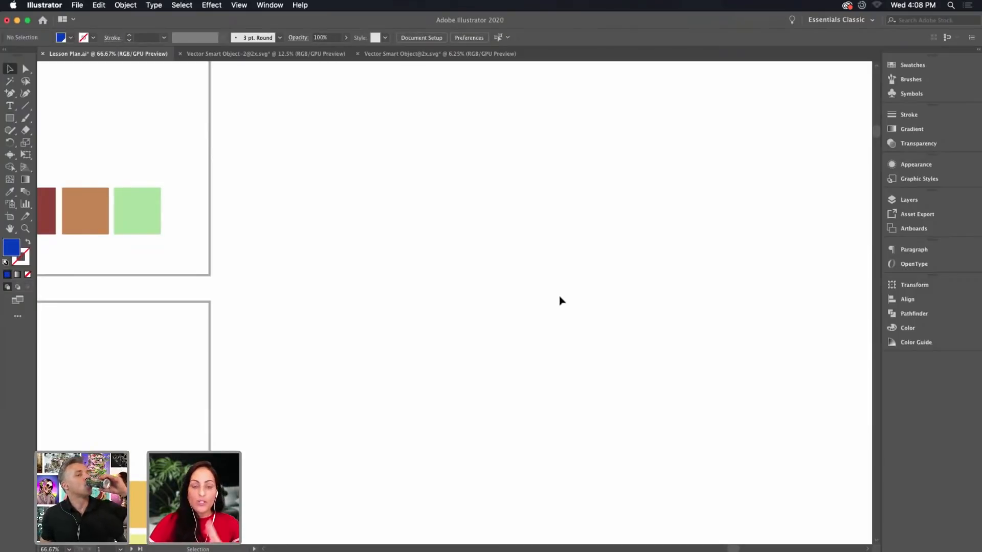
key(space)
drag(530, 193, 521, 227)
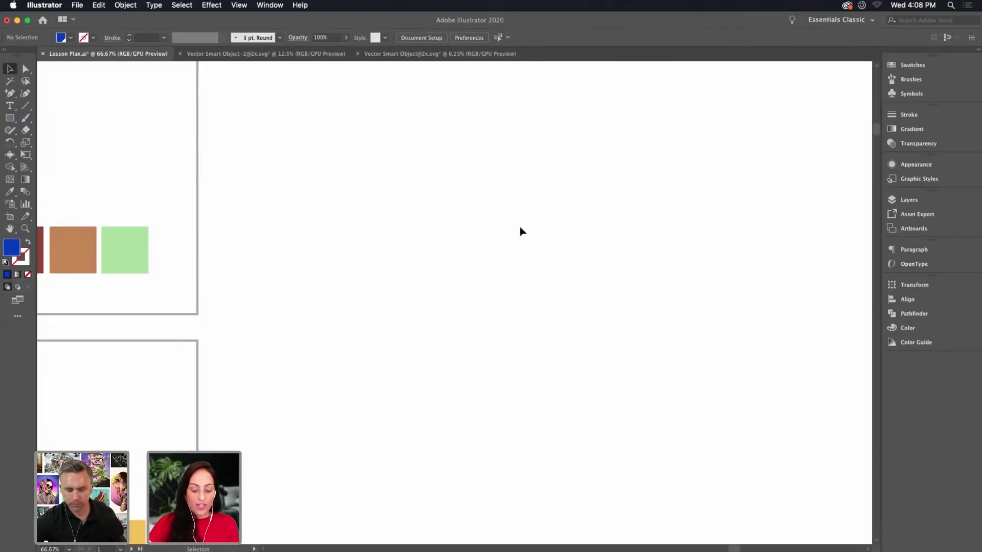
key(super+1)
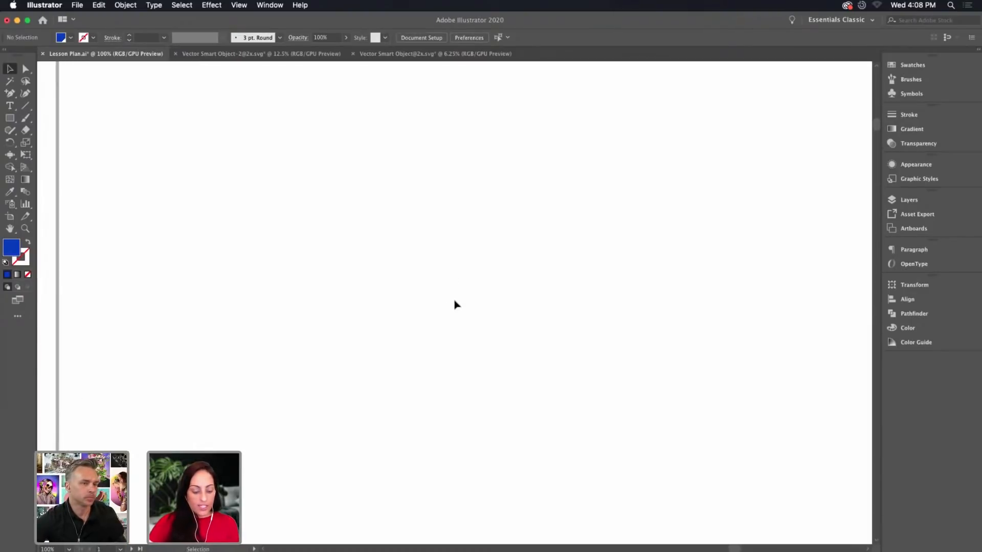
key(m)
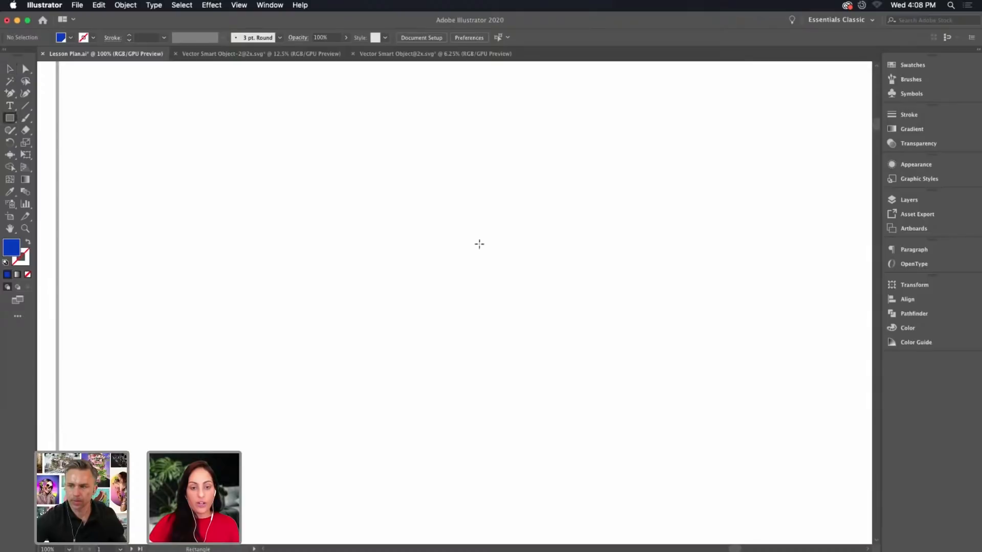
drag(269, 148, 347, 229)
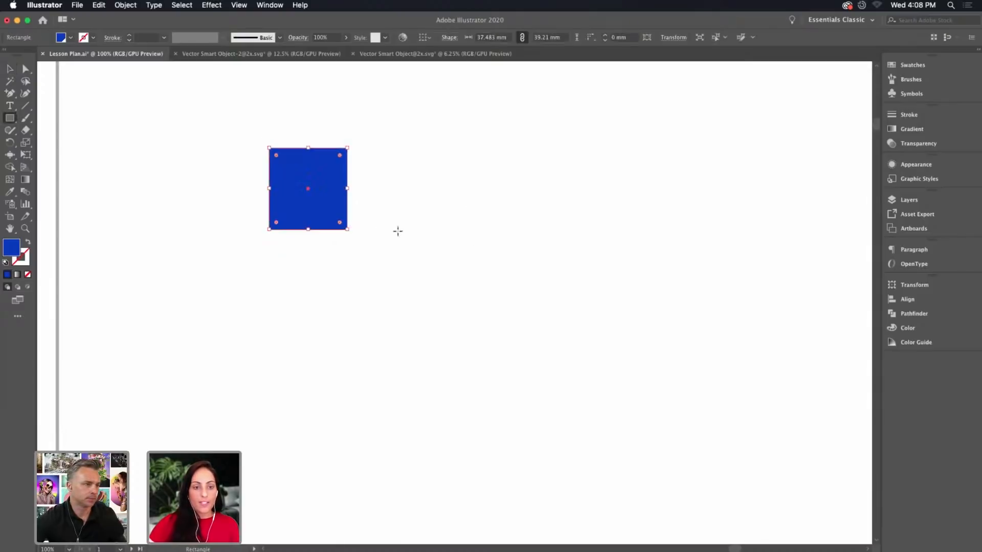
key(v)
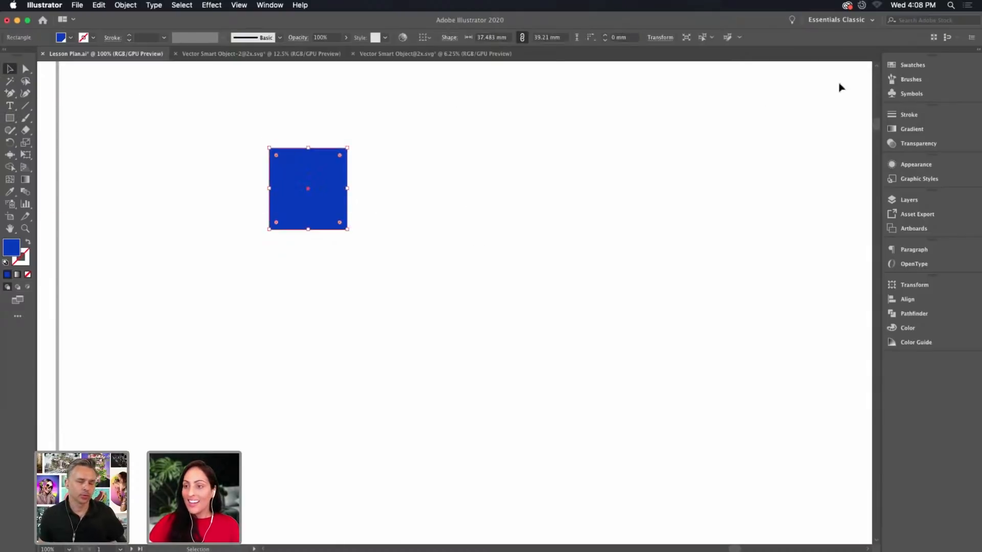
click(912, 67)
click(786, 93)
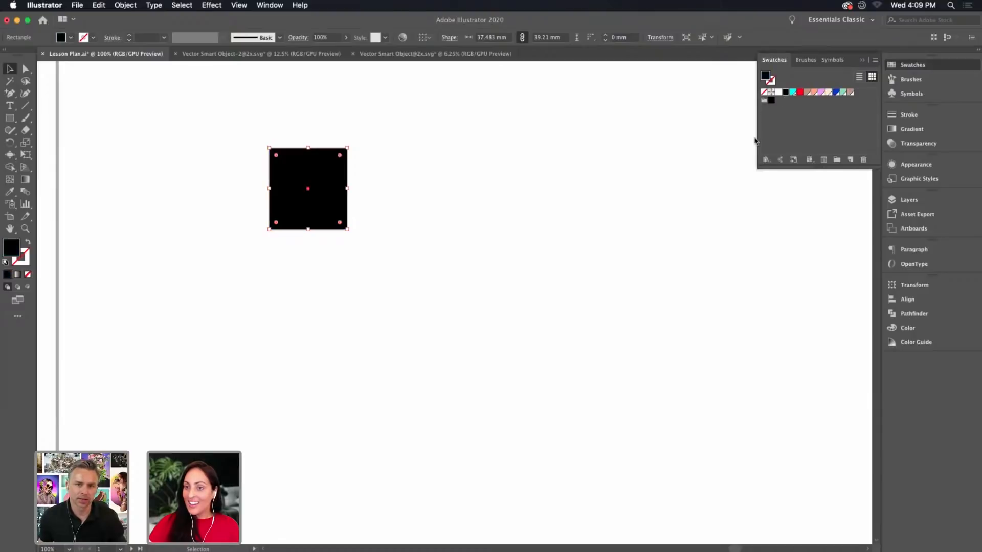
click(715, 146)
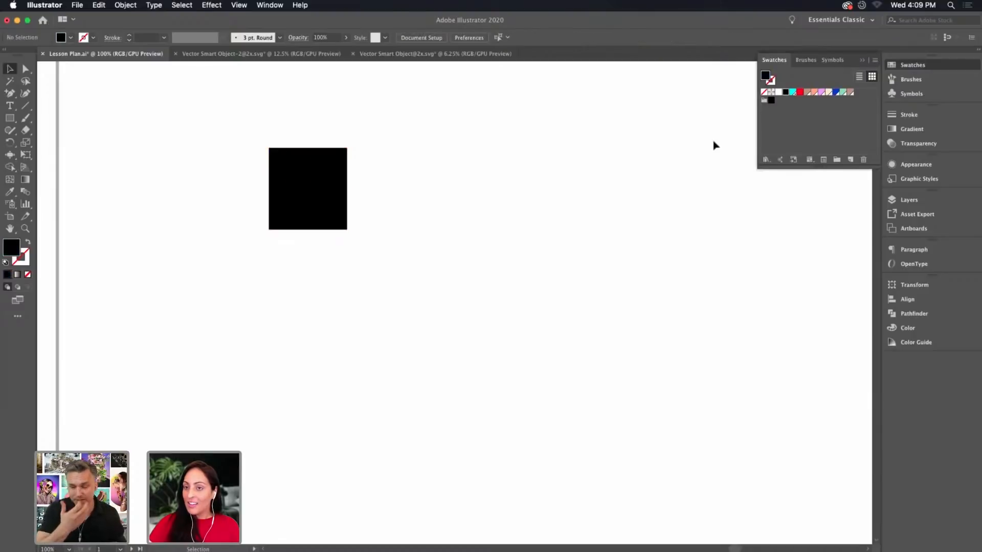
Duplicate the black square to its right and give the copy a white fill with a 1 pt black stroke
drag(720, 134, 676, 130)
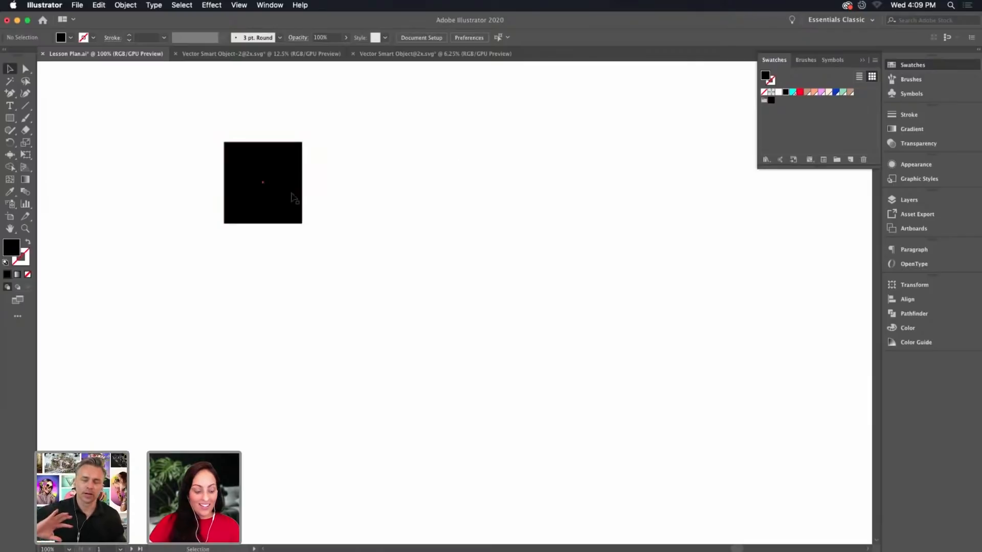
drag(287, 204, 358, 203)
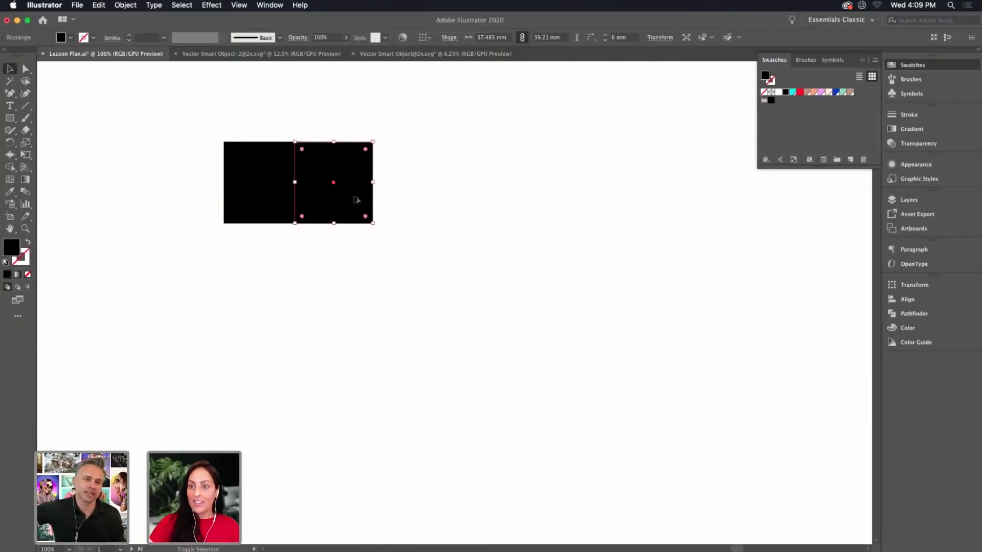
click(778, 92)
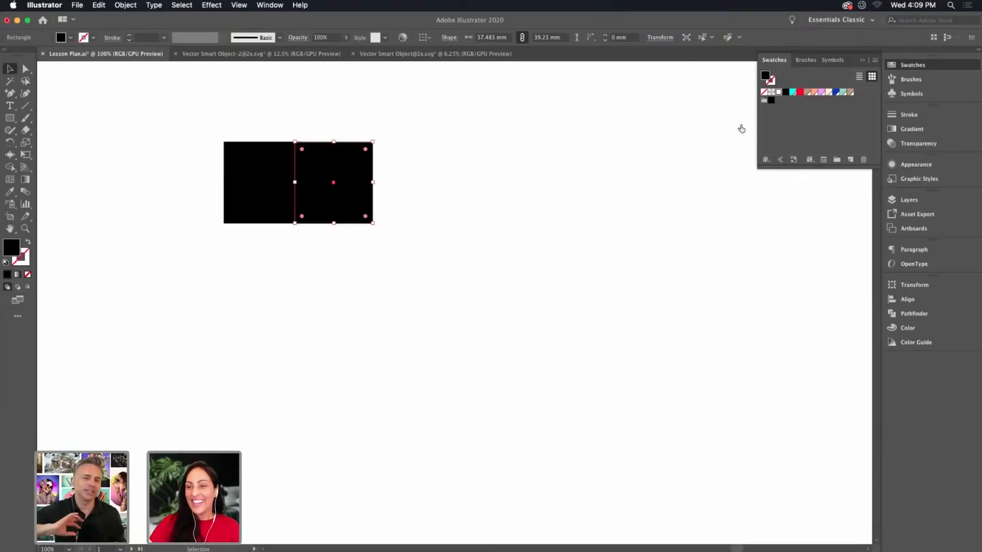
click(348, 188)
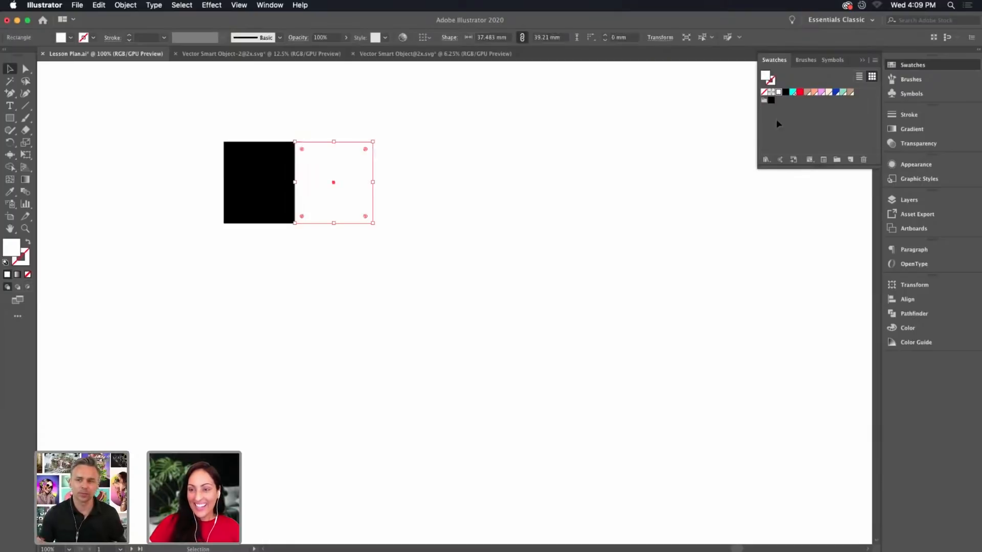
key(F6)
key(d)
click(622, 304)
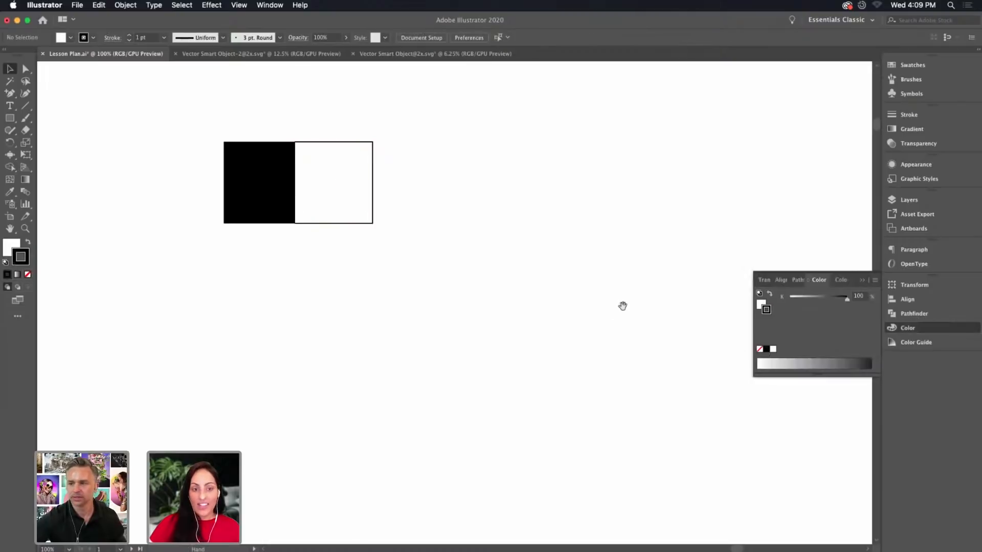
click(862, 279)
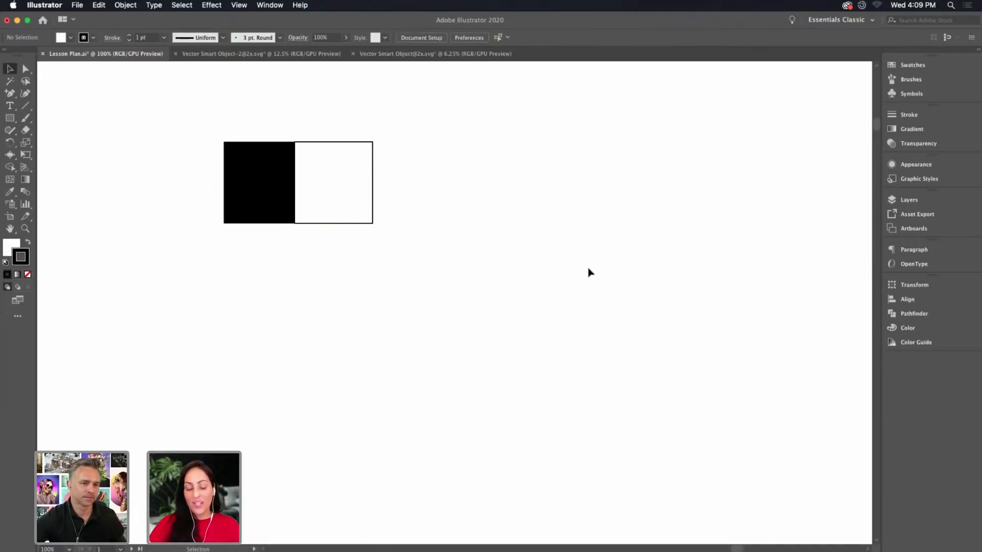
Separate the black and white squares so they sit side by side with a small gap between them
key(super+equal)
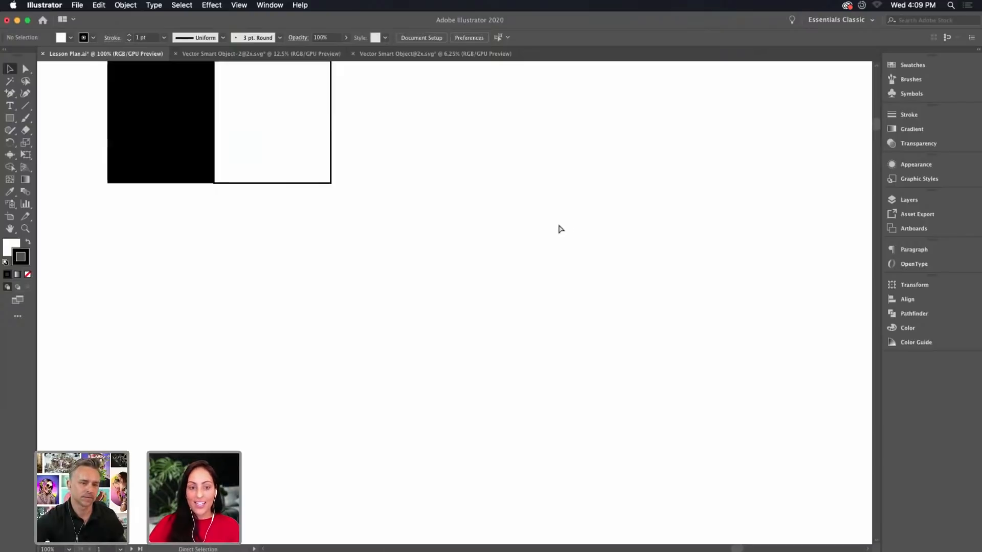
drag(493, 170, 500, 235)
drag(295, 249, 325, 250)
click(317, 293)
drag(321, 292, 371, 278)
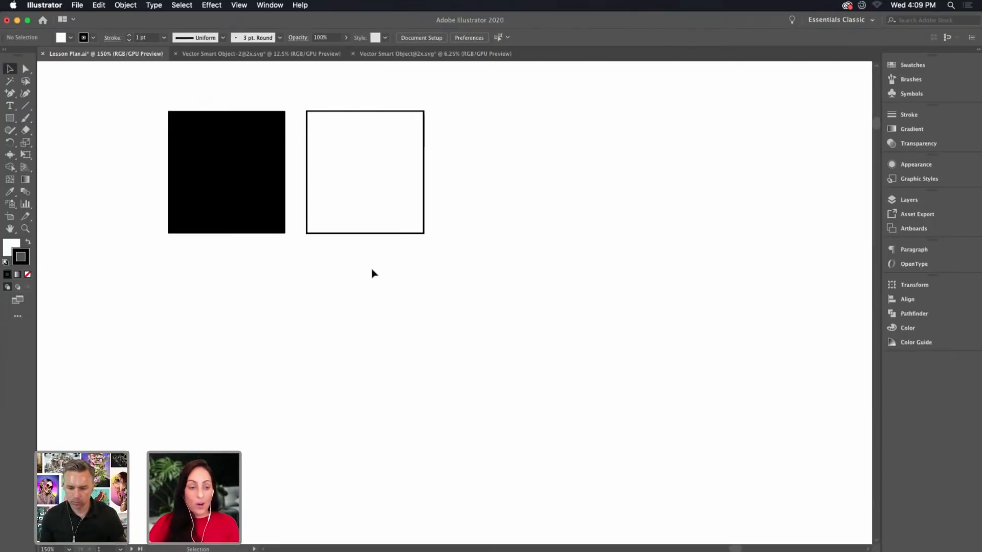
Duplicate the black square and place the copy below the black and white pair
click(332, 234)
drag(254, 225, 255, 382)
drag(245, 331, 313, 308)
Float the RGB colour controls beside the squares and enlarge their spectrum for picking a brand colour
click(12, 248)
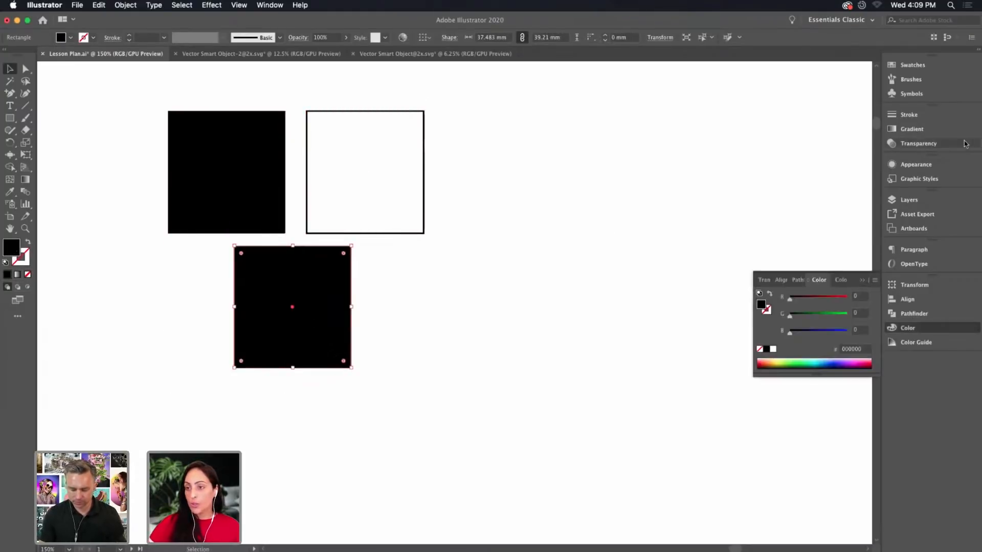
drag(818, 279, 759, 123)
click(863, 280)
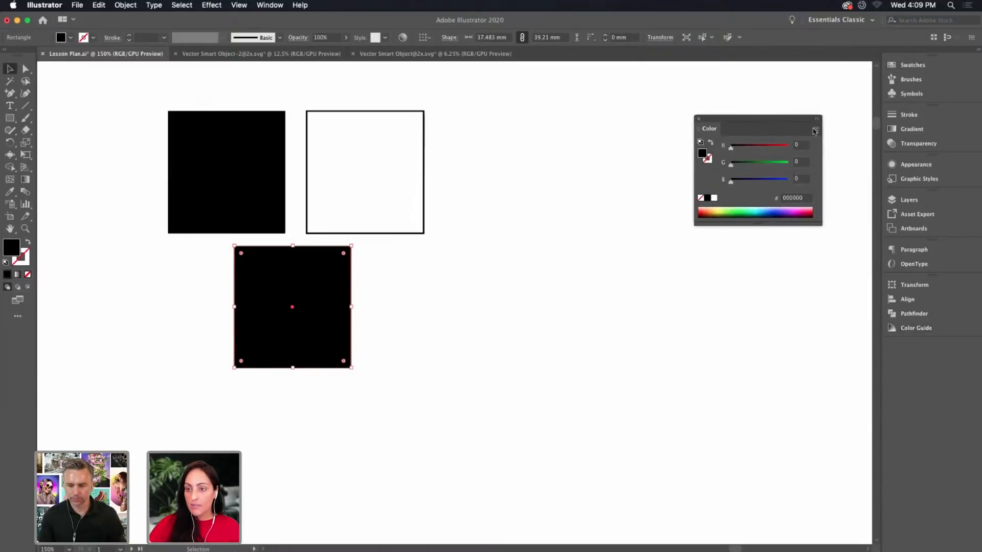
click(816, 122)
click(735, 134)
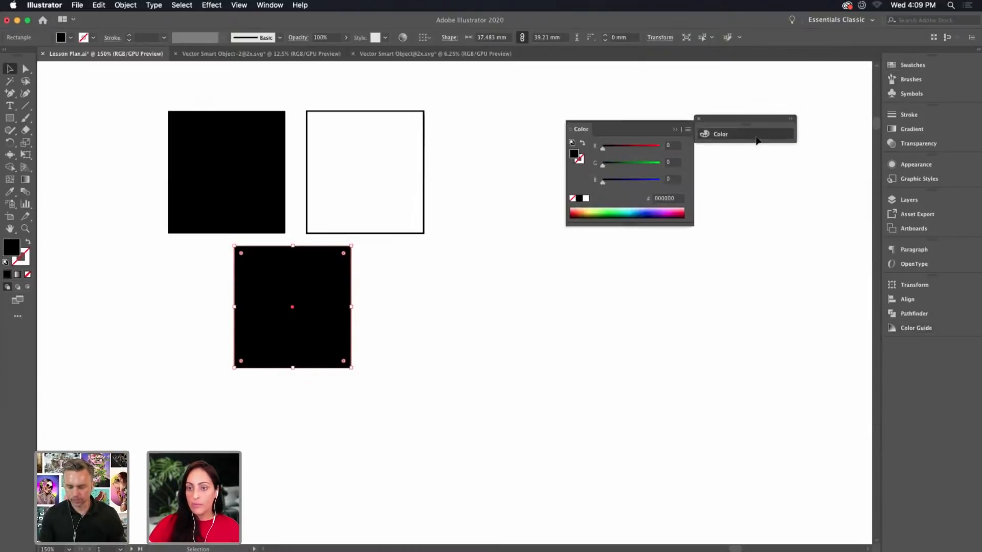
click(688, 131)
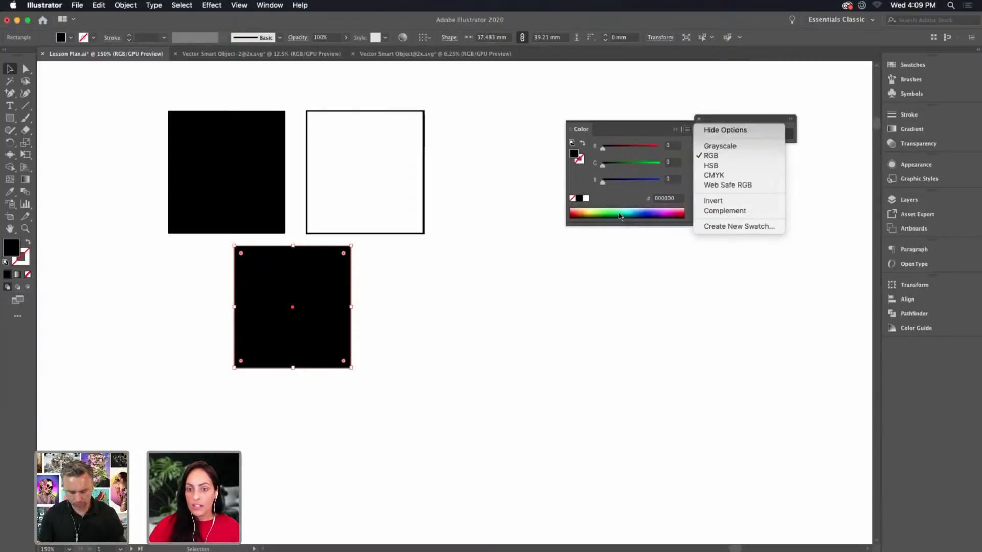
drag(630, 228, 641, 404)
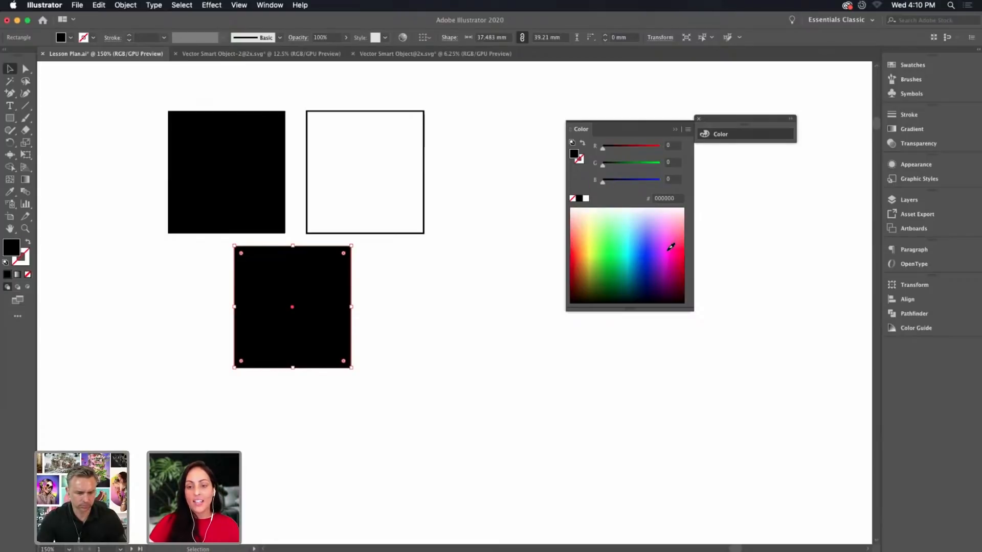
Fill the lower square with magenta FF25F2 and move it up so it overlaps the black and white squares
click(670, 248)
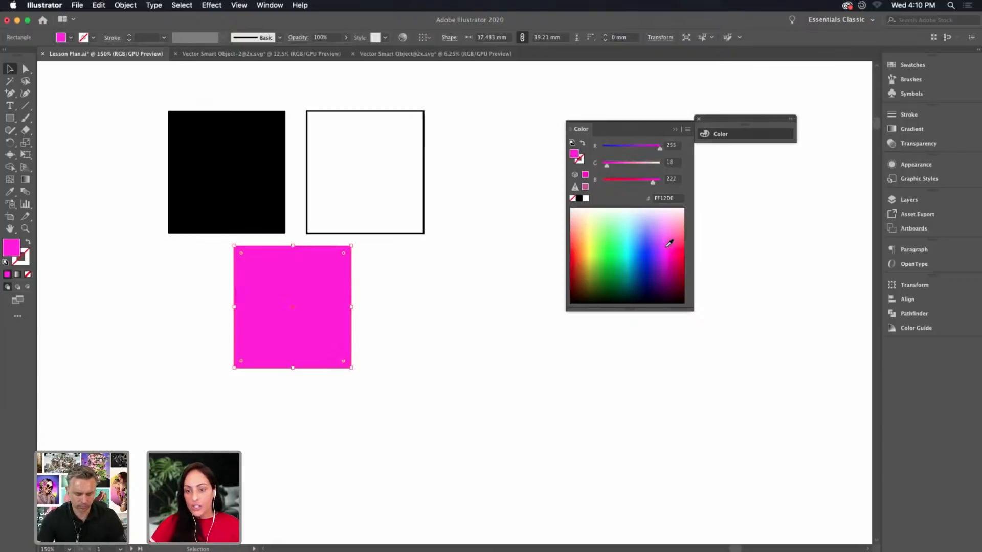
click(669, 244)
click(513, 298)
drag(331, 317, 322, 251)
click(674, 129)
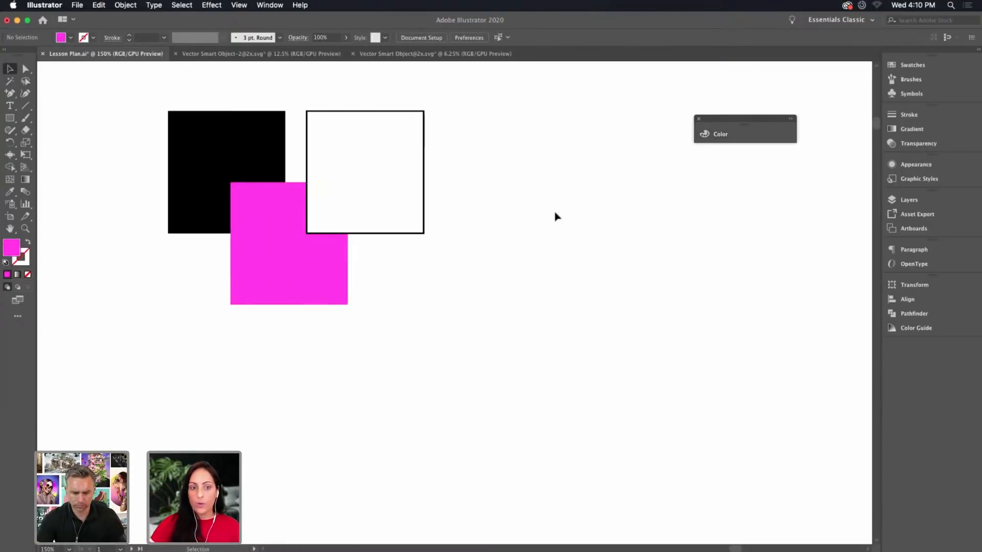
Duplicate the black, white and magenta set and place the copy to its right
drag(463, 102, 607, 260)
drag(736, 329, 618, 357)
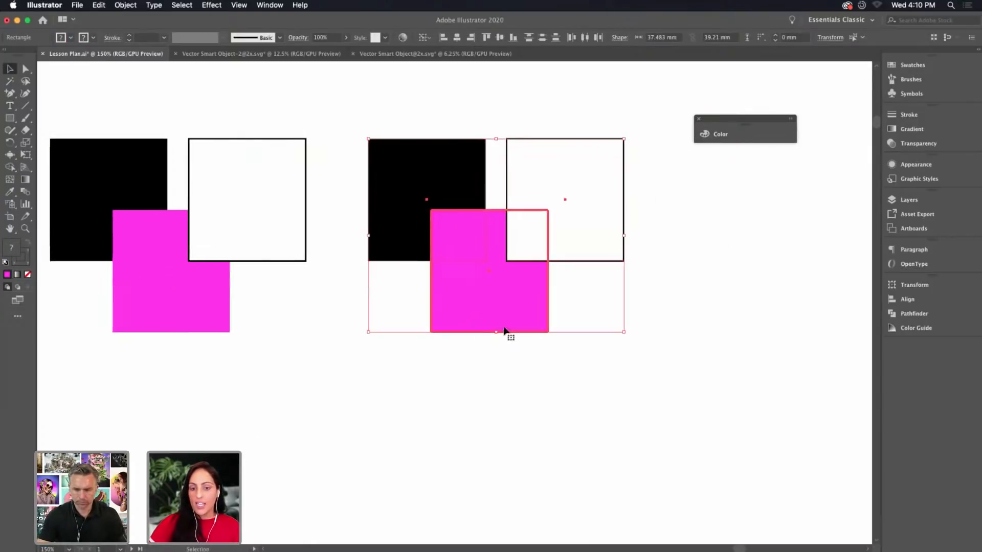
click(605, 383)
Recolour the copied set's magenta square to mint 71FFD3 and shift the colour controls away from the artwork
click(531, 317)
click(711, 134)
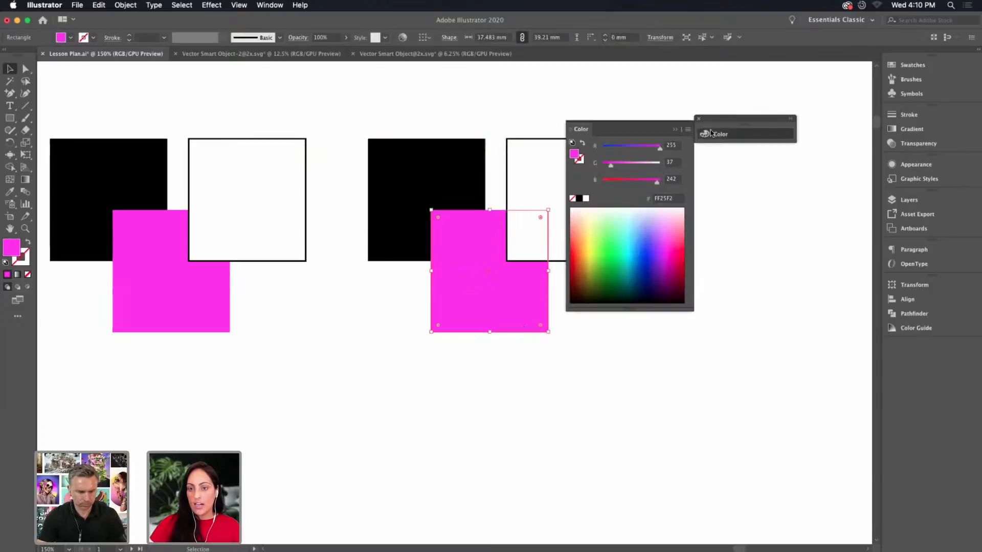
click(622, 233)
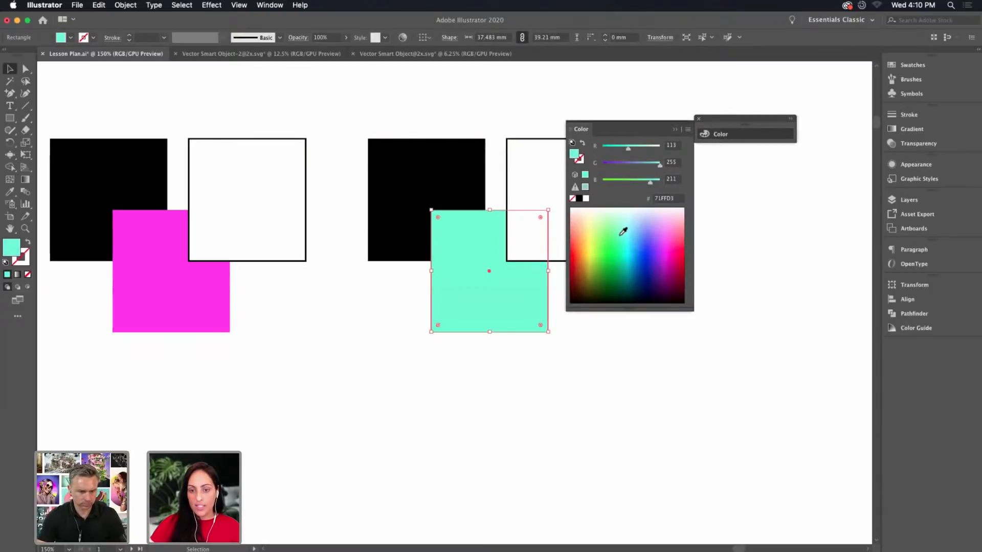
click(781, 245)
drag(715, 119, 770, 93)
click(763, 110)
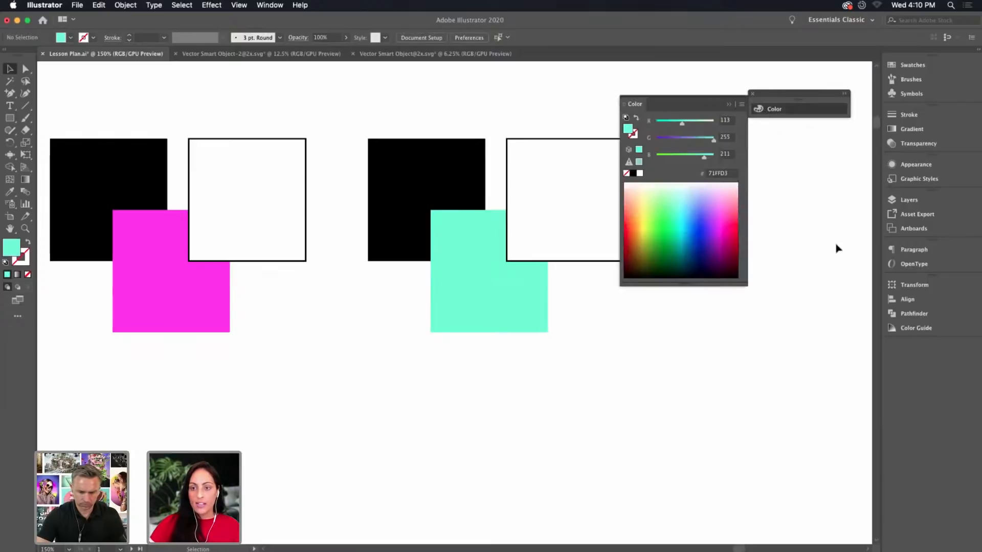
Duplicate the black, white and mint set and place the copy to its right
key(super+minus)
scroll(642, 322, right, 6)
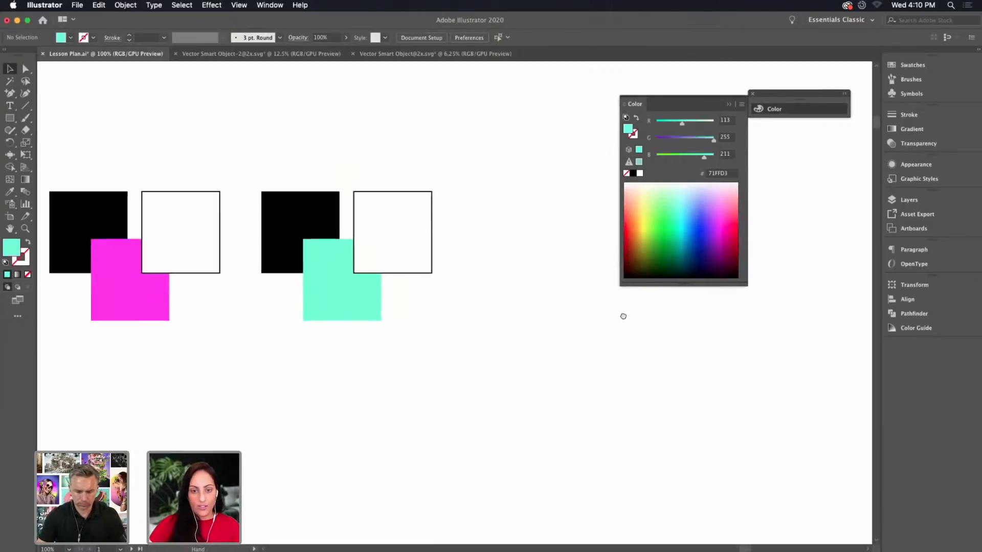
drag(228, 137, 428, 294)
drag(322, 281, 520, 286)
click(587, 335)
Recolour the third set's mint square to yellow FAFF3E and collapse the colour controls
click(530, 287)
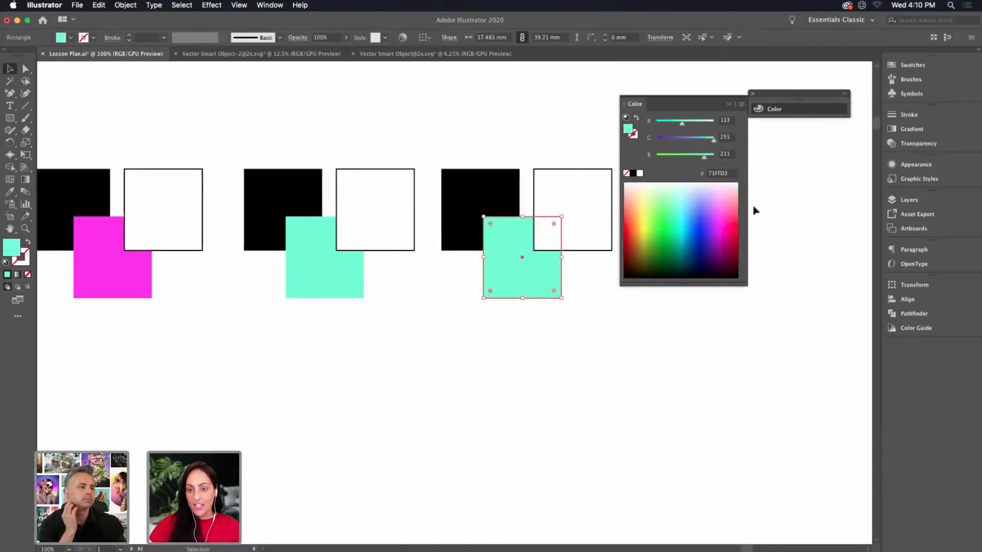
click(642, 203)
drag(644, 201, 644, 216)
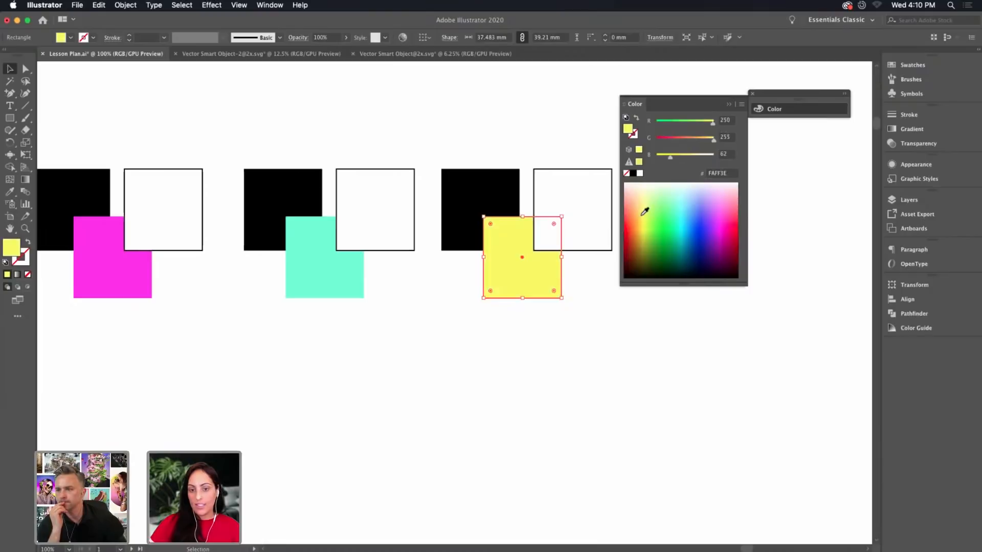
click(729, 105)
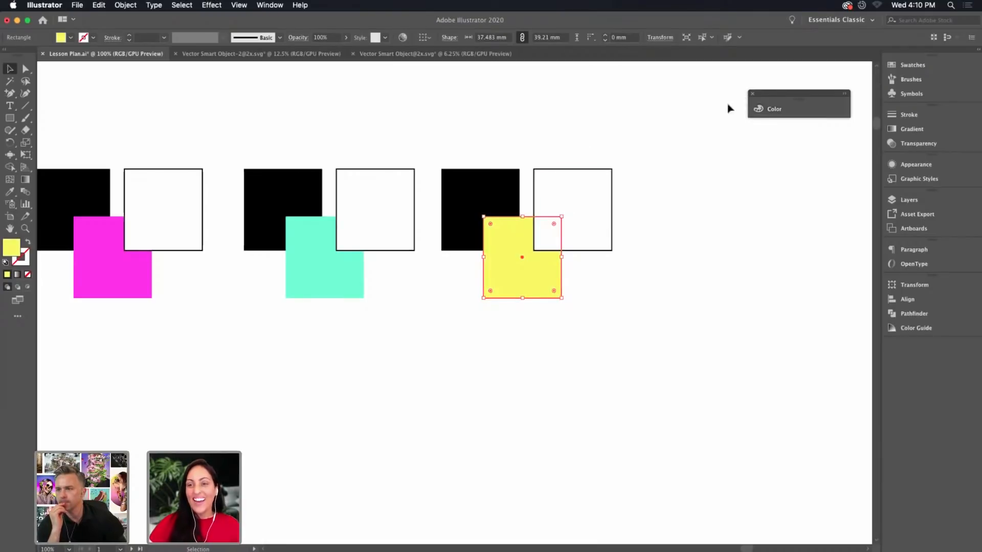
click(672, 183)
drag(649, 151, 721, 142)
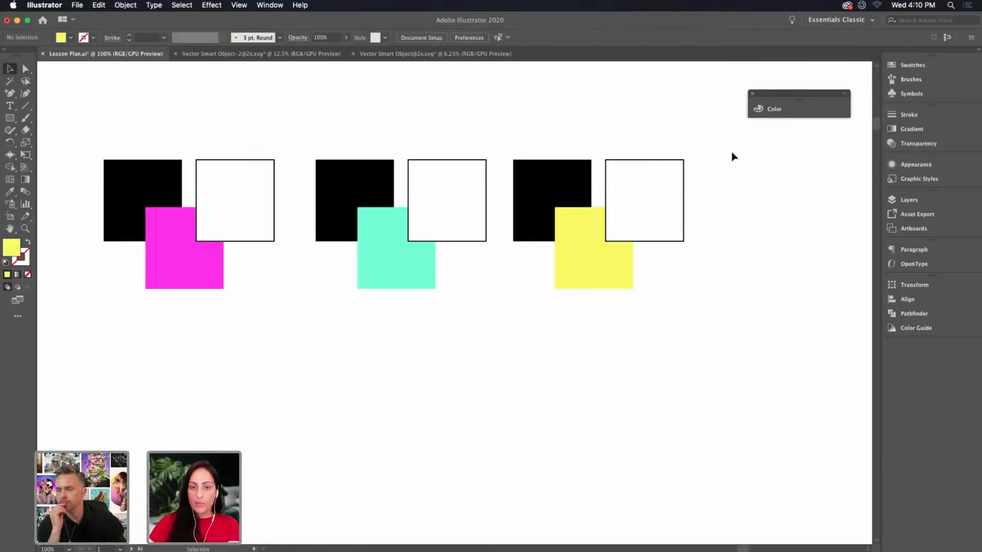
Copy the magenta and mint squares into the empty area beside the three sets, with mint overlapping magenta
scroll(751, 178, down, 3)
scroll(752, 179, right, 2)
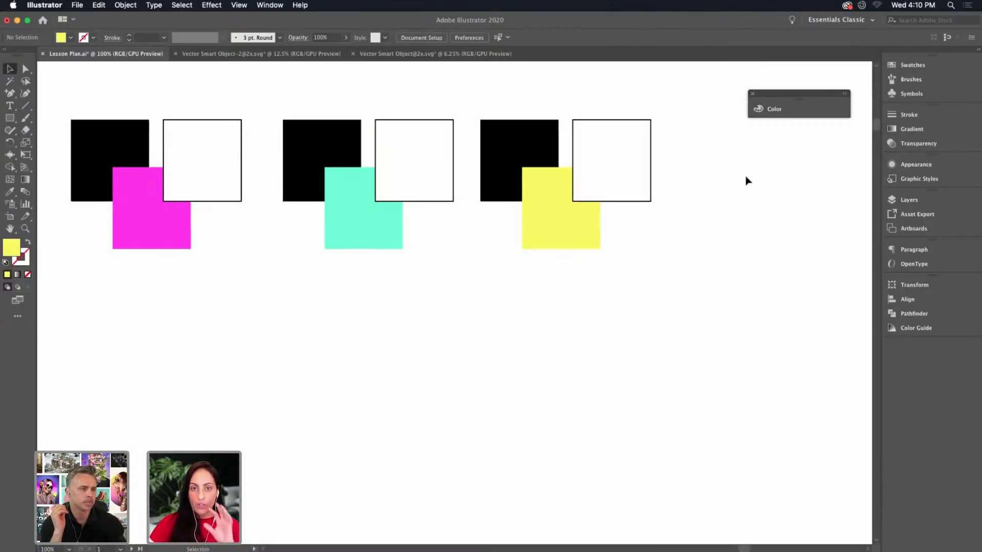
click(584, 231)
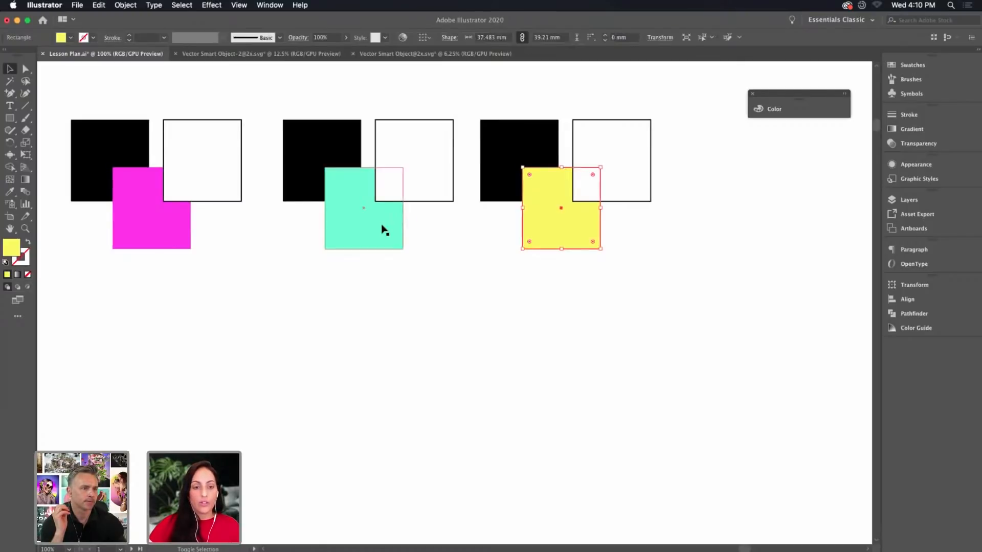
click(470, 288)
drag(169, 231, 766, 231)
scroll(637, 302, right, 5)
drag(257, 221, 664, 243)
key(super+minus)
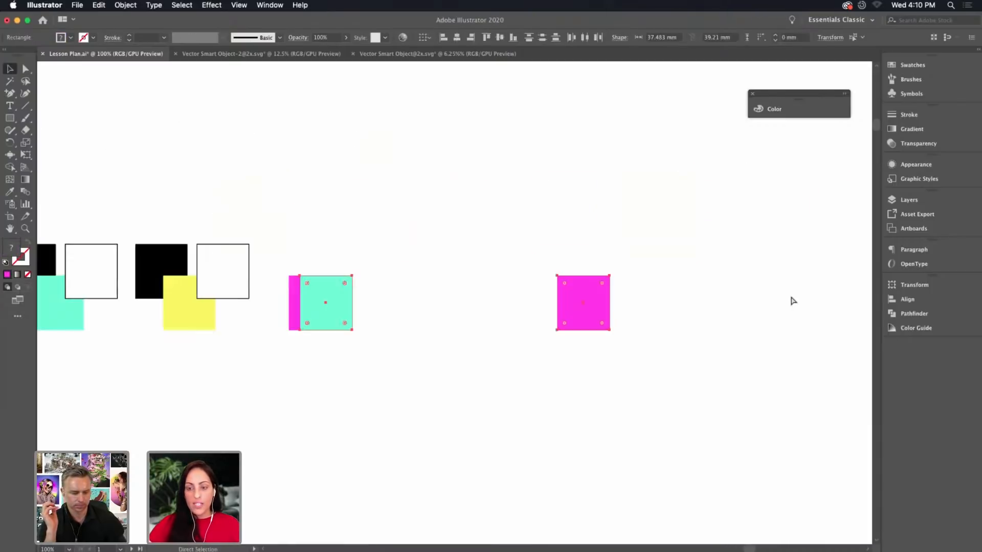
Delete the stray magenta square standing apart from the overlapping magenta and mint pair
click(659, 305)
click(598, 298)
key(Delete)
scroll(537, 241, down, 3)
scroll(537, 241, left, 5)
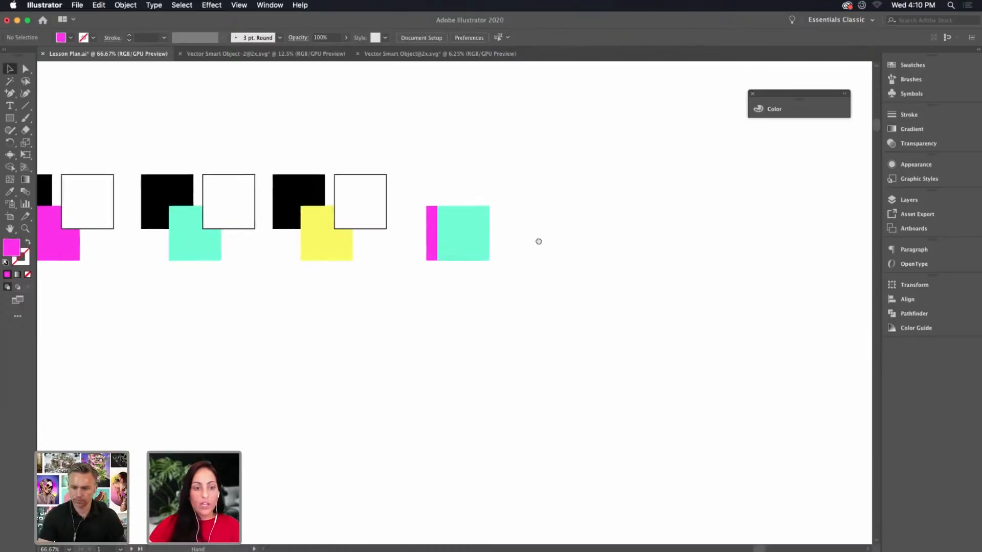
Duplicate the yellow square and place the copy so it overlaps the mint square in the colour stack
drag(327, 250, 532, 235)
click(583, 275)
key(super+plus)
key(super+plus)
scroll(588, 284, up, 2)
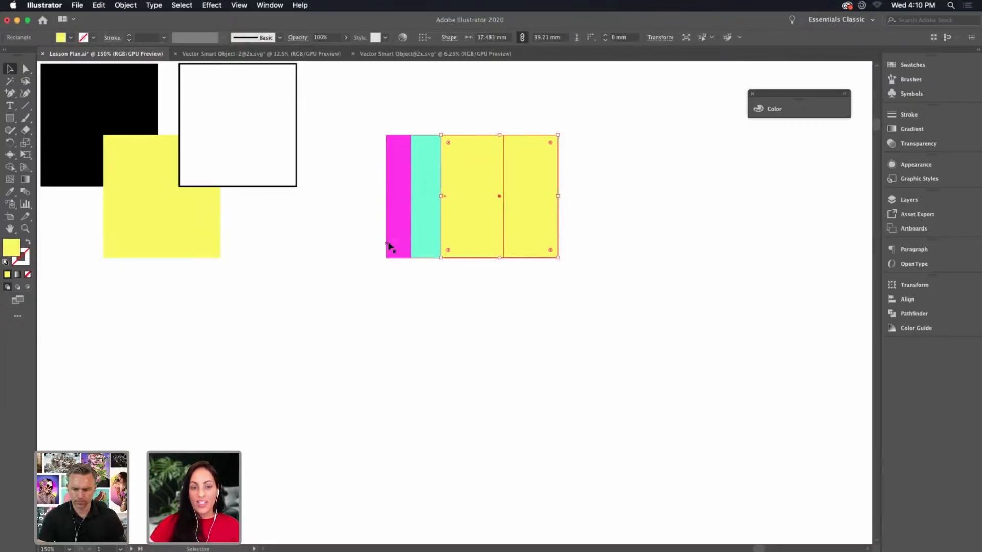
Lighten the magenta square in the overlapping stack to FF85F2 by setting its green value to 133
click(391, 248)
click(771, 109)
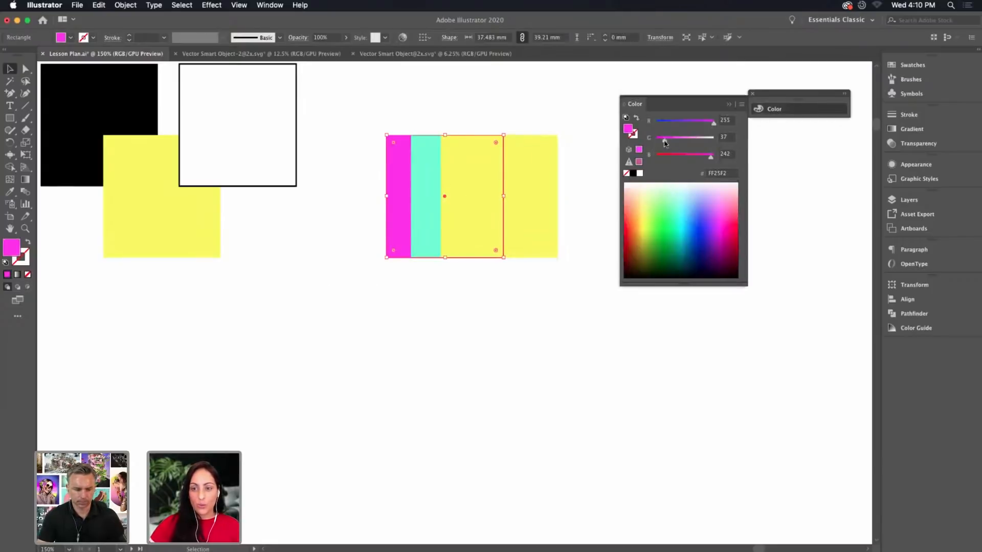
drag(671, 137, 677, 138)
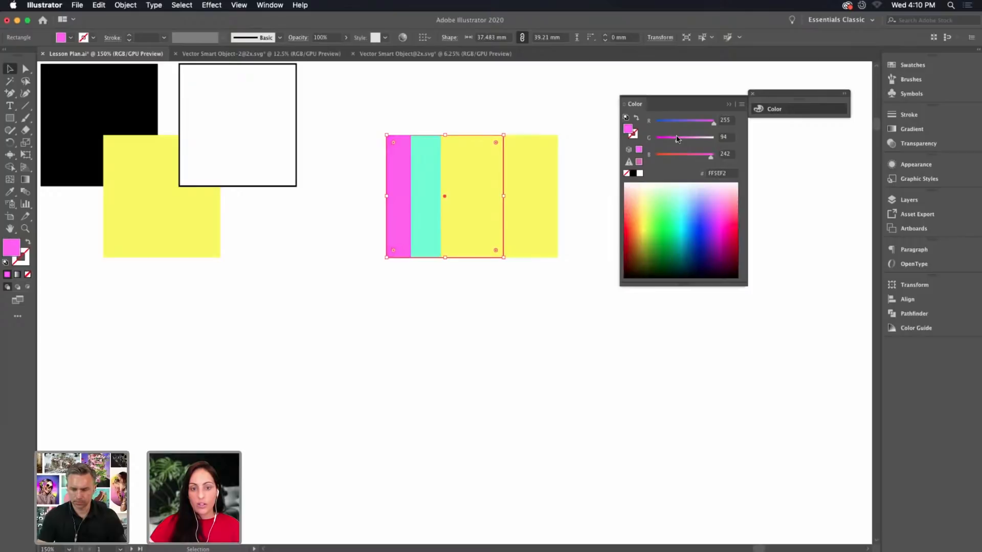
click(592, 201)
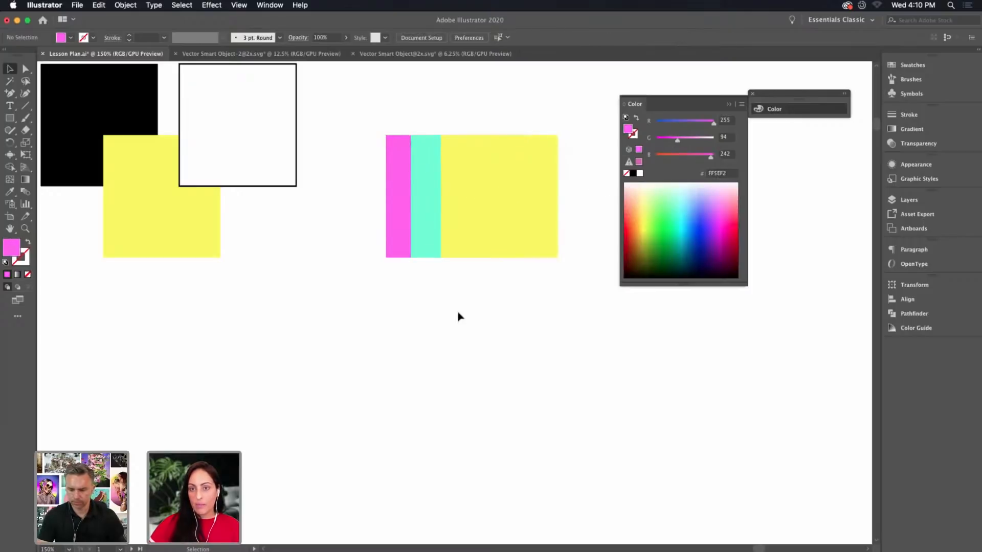
click(412, 217)
click(406, 216)
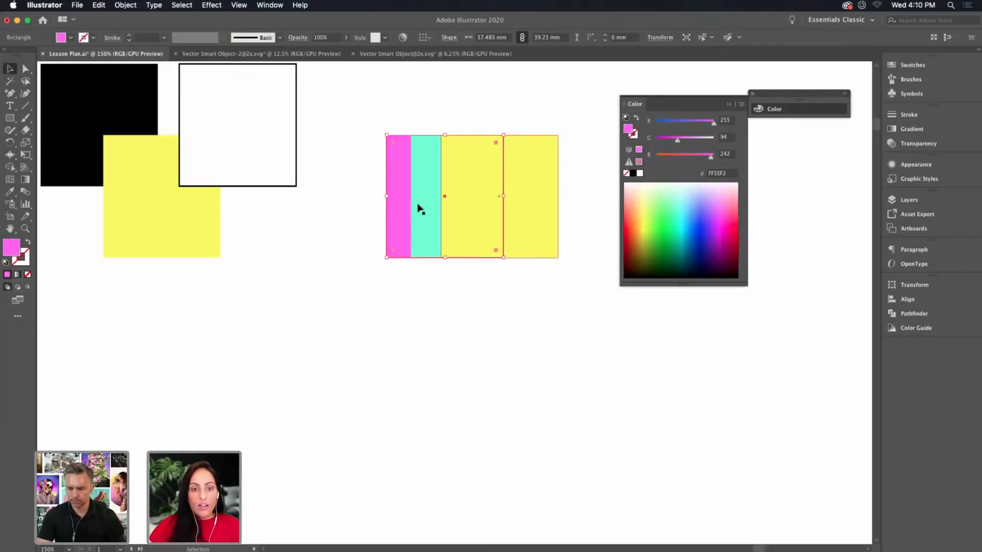
click(686, 138)
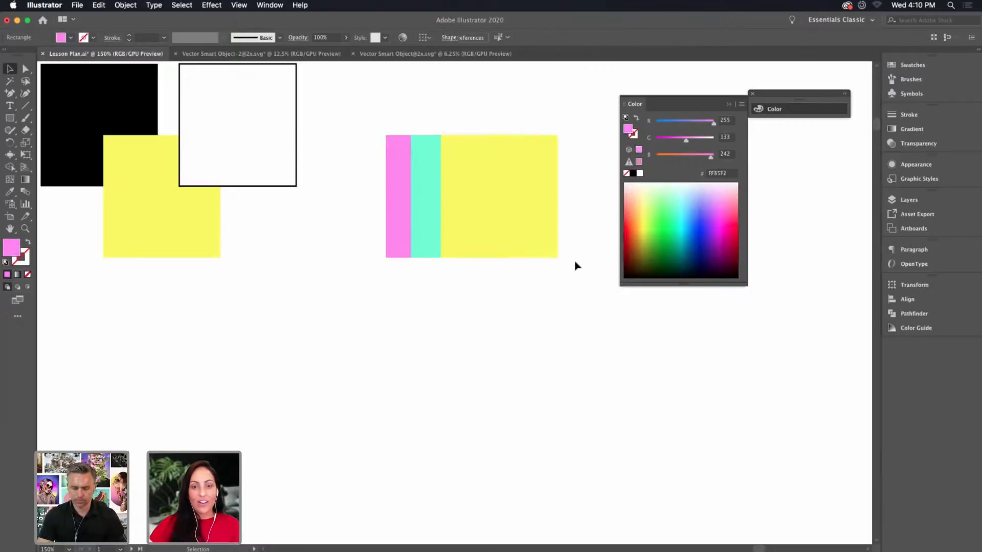
click(574, 261)
Use the Eyedropper to apply the stack's lighter pink to the magenta square in the first set
key(cmd+minus)
drag(436, 289, 541, 275)
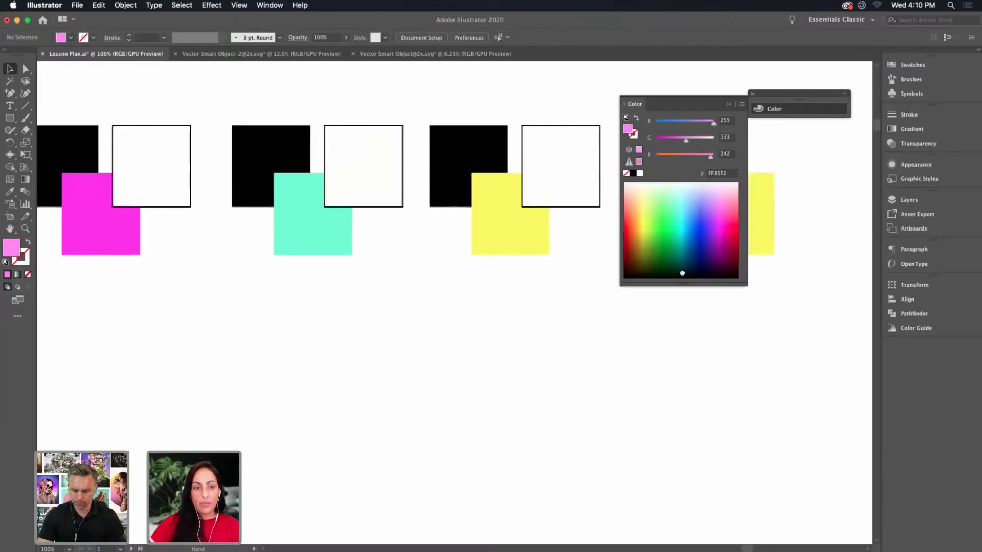
drag(363, 245, 340, 245)
click(105, 222)
click(11, 192)
click(730, 104)
click(647, 195)
click(9, 68)
click(320, 108)
Duplicate the black, white and pink set and place the copy below the original
key(super+minus)
drag(484, 182, 518, 150)
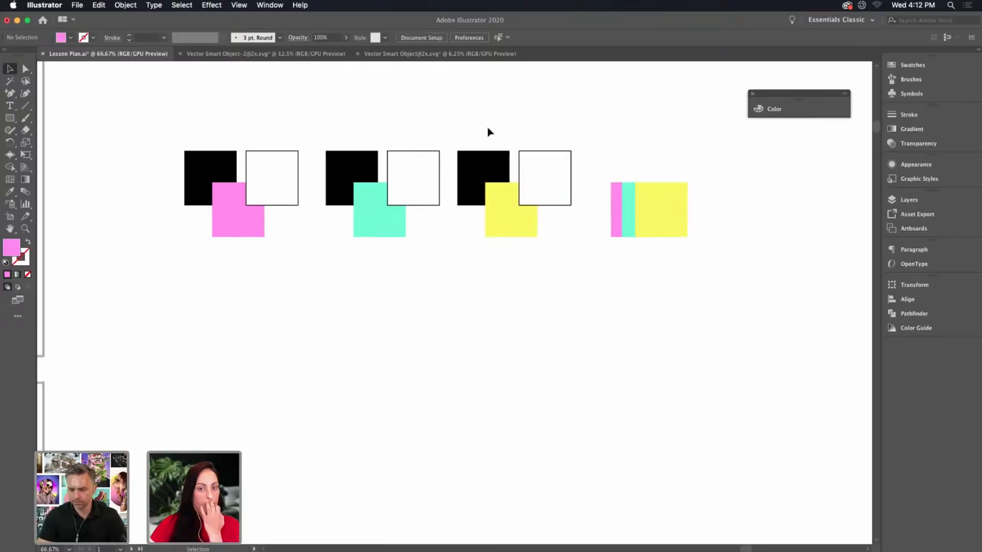
drag(473, 281, 506, 274)
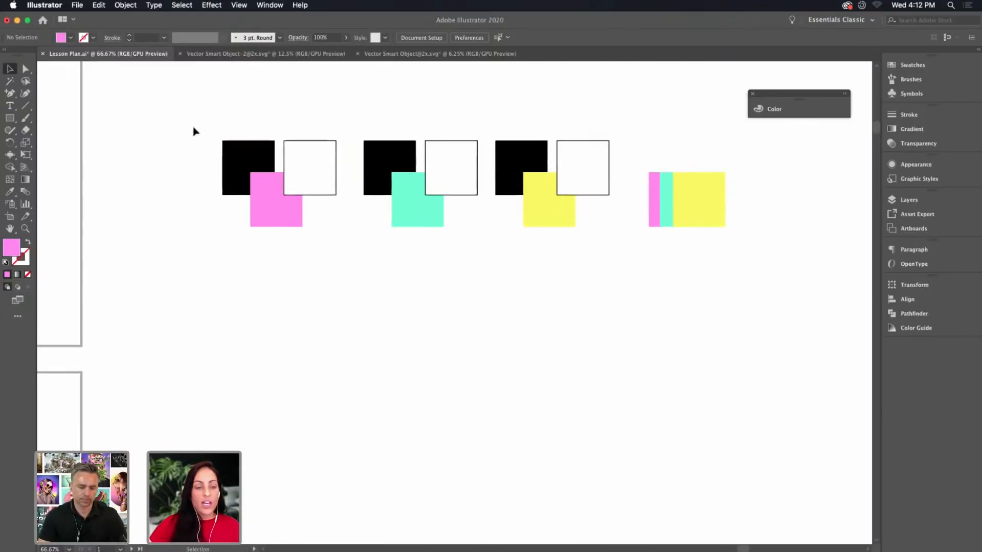
click(303, 204)
drag(305, 201, 304, 298)
click(459, 317)
key(super+=)
drag(360, 316, 423, 230)
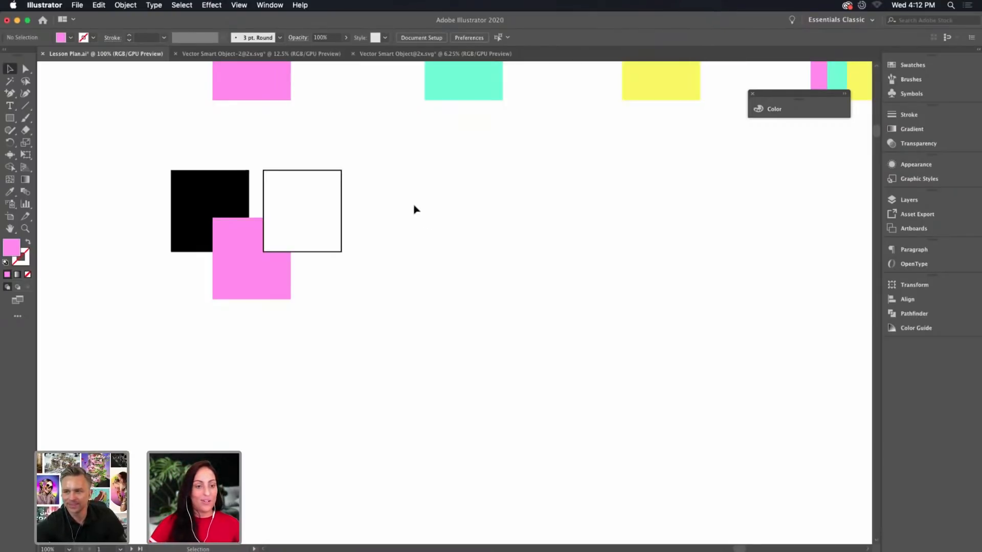
scroll(394, 236, down, 2)
scroll(394, 237, left, 2)
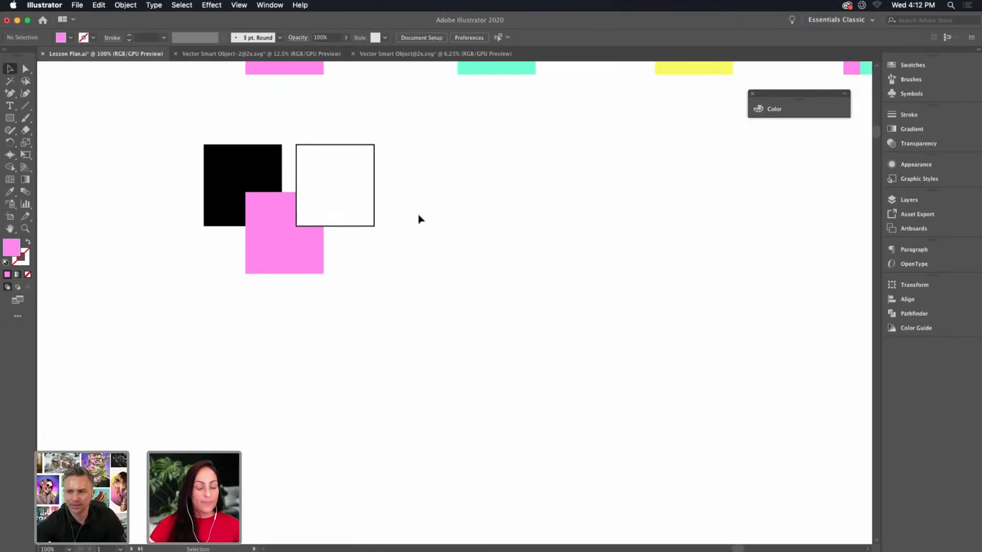
Duplicate the black square of the lower set and place the copy beneath it
click(232, 187)
shift+click(229, 186)
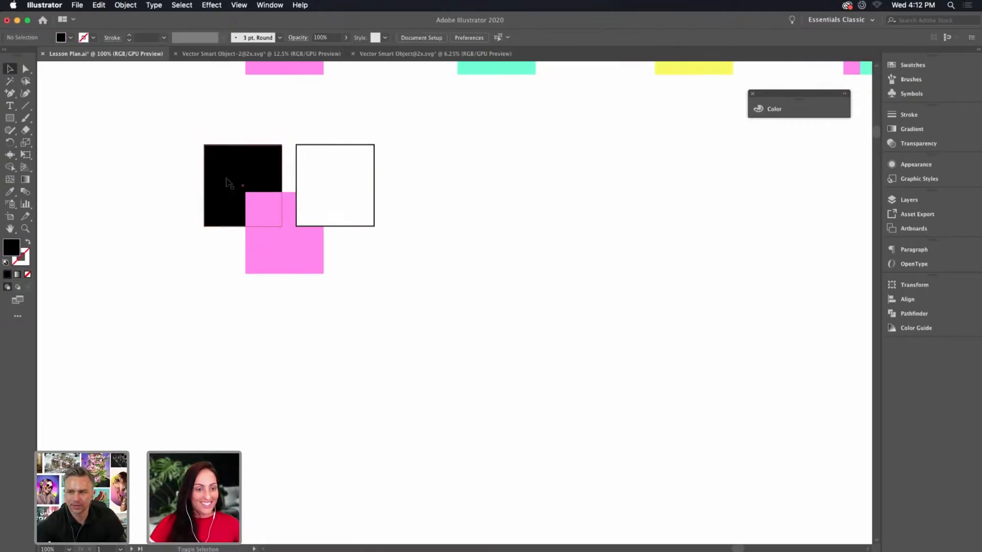
click(226, 197)
drag(228, 193, 226, 269)
click(397, 247)
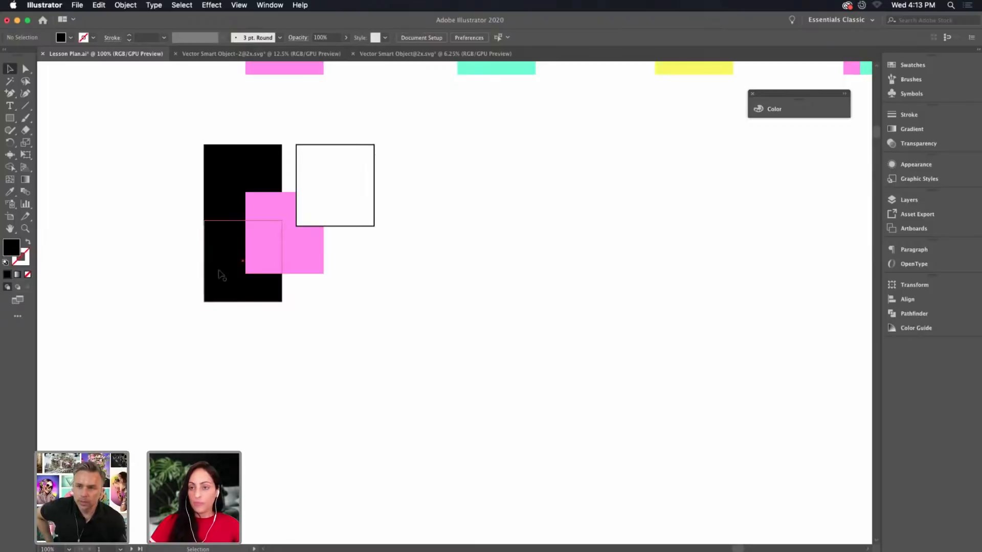
Move the pink square below the white one and the black copy level with the original, overlapping its left side
drag(226, 284, 226, 297)
drag(295, 259, 343, 334)
drag(230, 301, 160, 211)
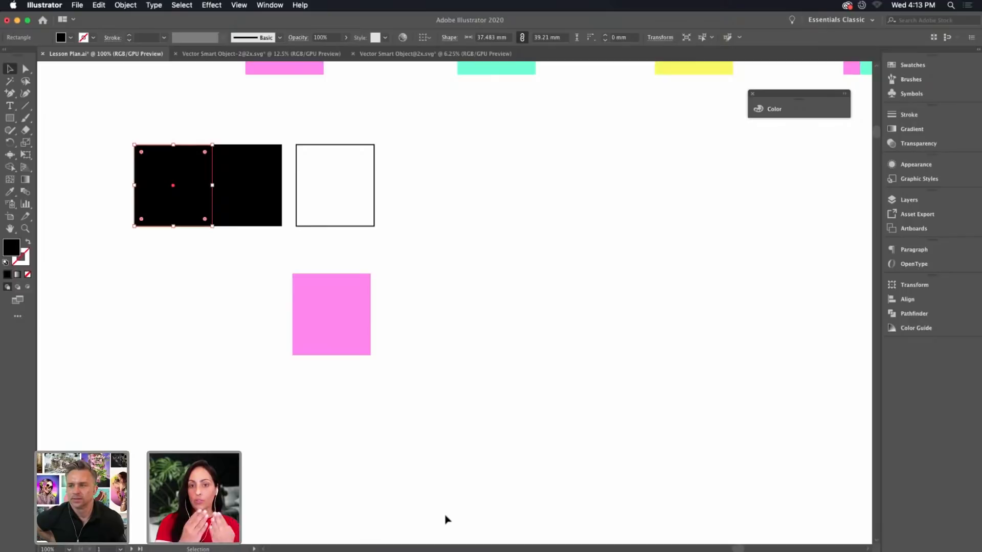
Examine the Halo Top example's neutral, key/brand and variable colours on the lesson artboards
drag(469, 179, 602, 423)
drag(409, 439, 575, 351)
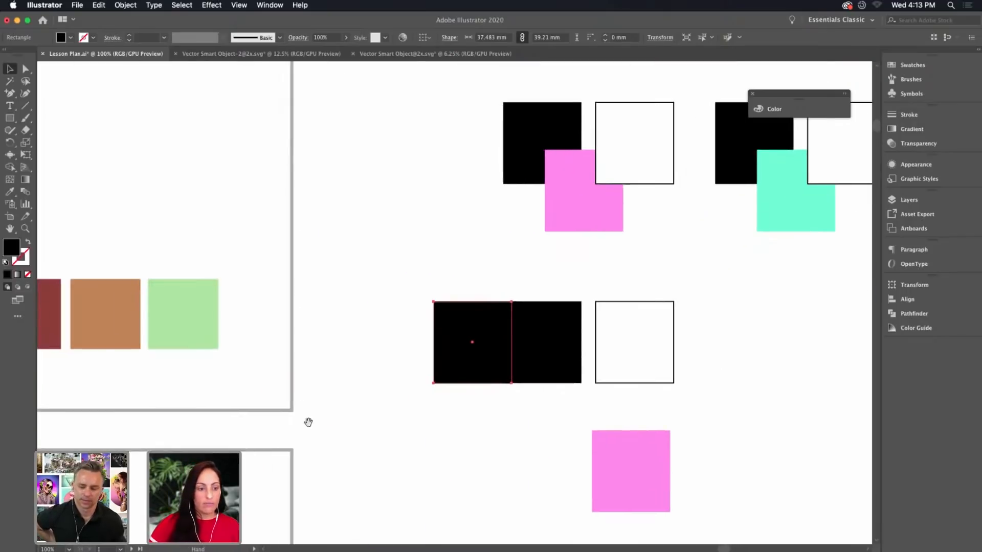
drag(305, 432, 522, 218)
scroll(389, 419, down, 20)
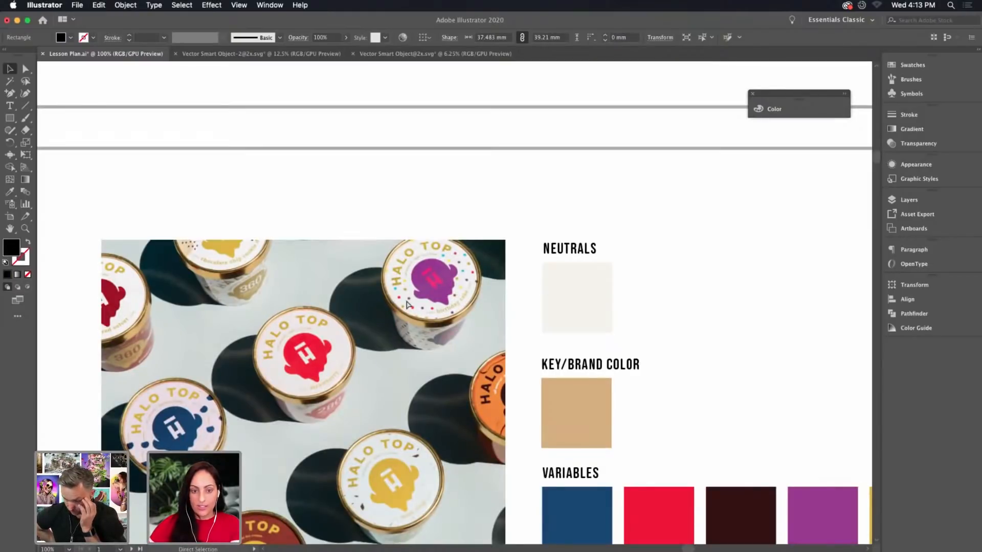
key(super+equal)
drag(160, 346, 536, 51)
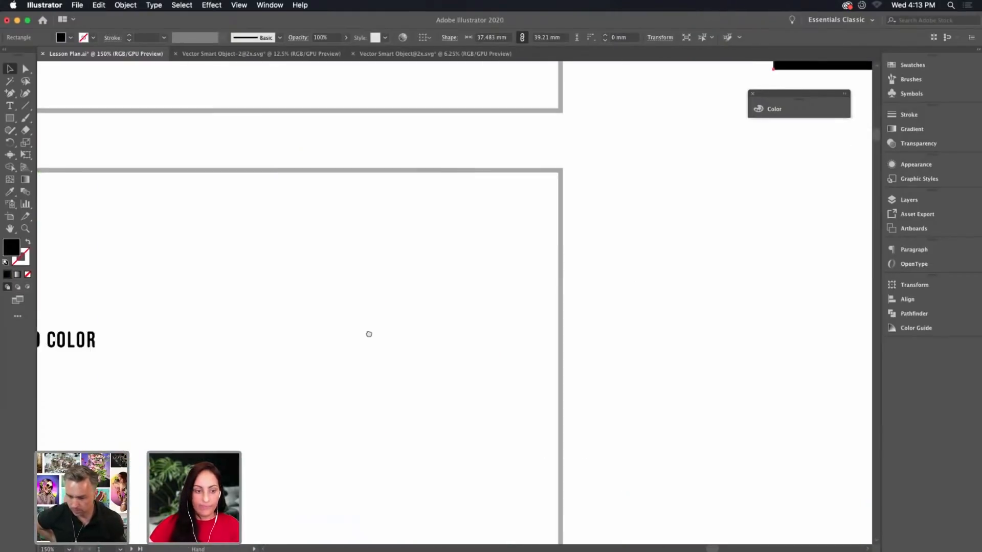
drag(291, 402, 591, 127)
drag(41, 373, 464, 92)
scroll(445, 298, down, 6)
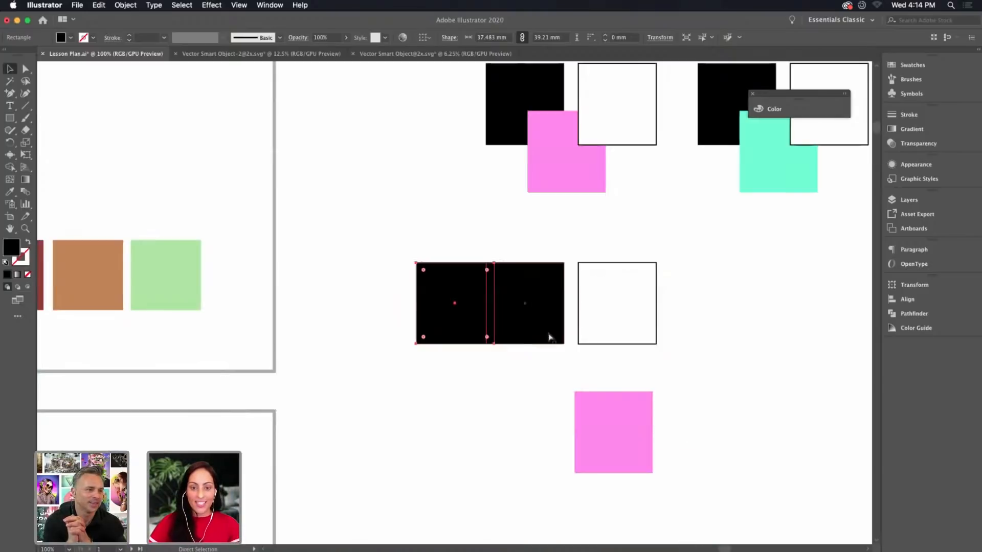
Recolour the leftmost black square of the lower set to bright purple 9420FF
scroll(672, 249, right, 8)
scroll(671, 249, down, 3)
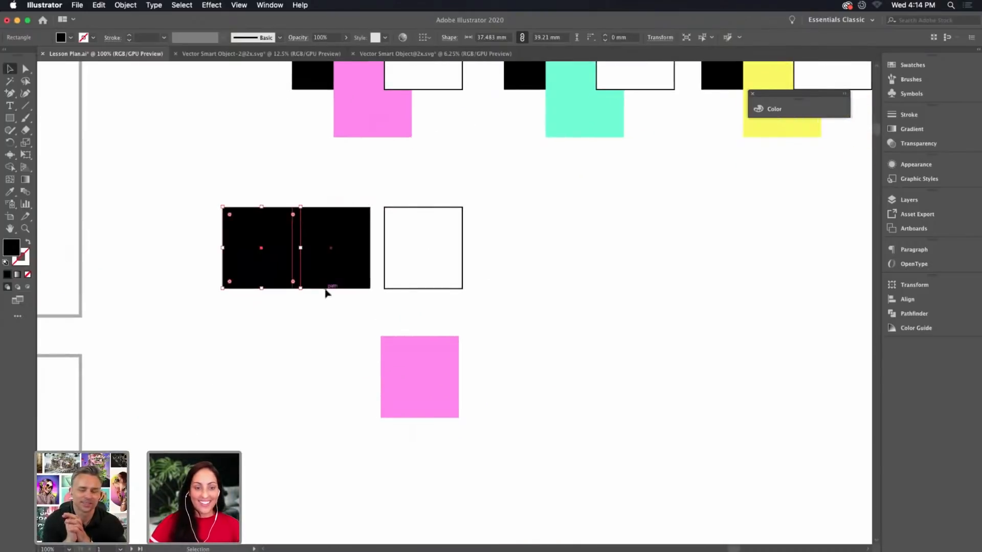
click(777, 108)
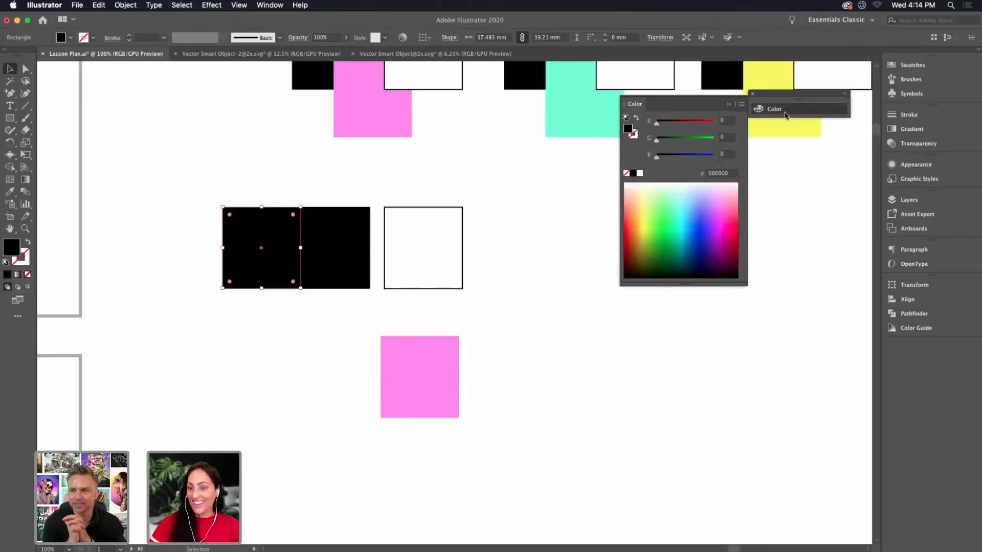
click(707, 230)
drag(706, 230, 712, 222)
click(517, 267)
drag(531, 250, 545, 246)
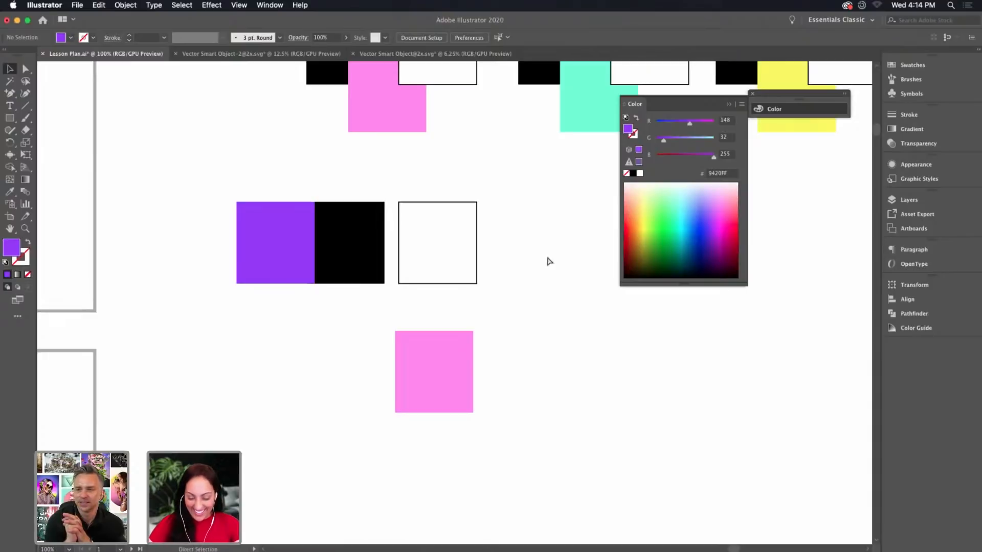
Move the lower set's black square against the white one and place the purple square directly beside the black
key(super+equal)
drag(529, 277, 568, 258)
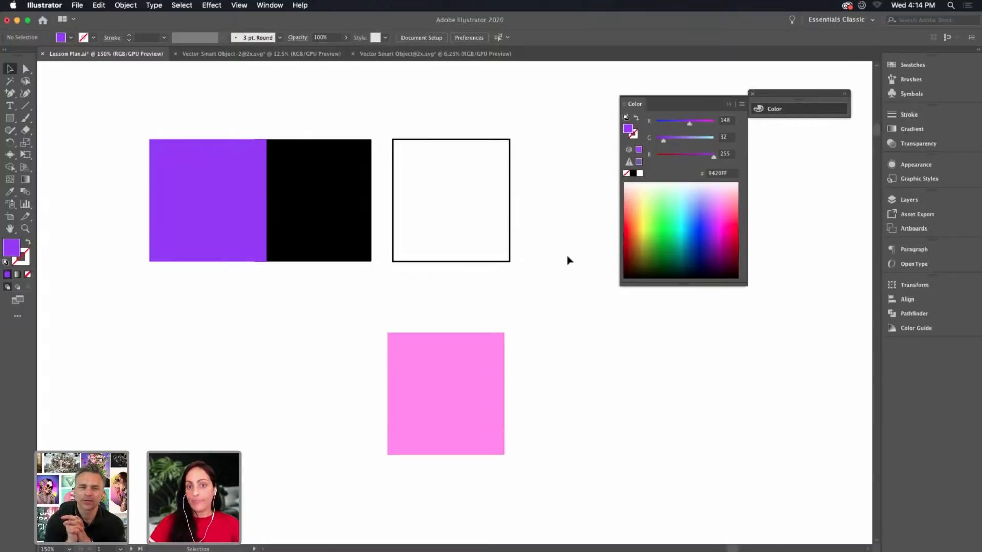
scroll(550, 283, left, 3)
scroll(550, 283, down, 1)
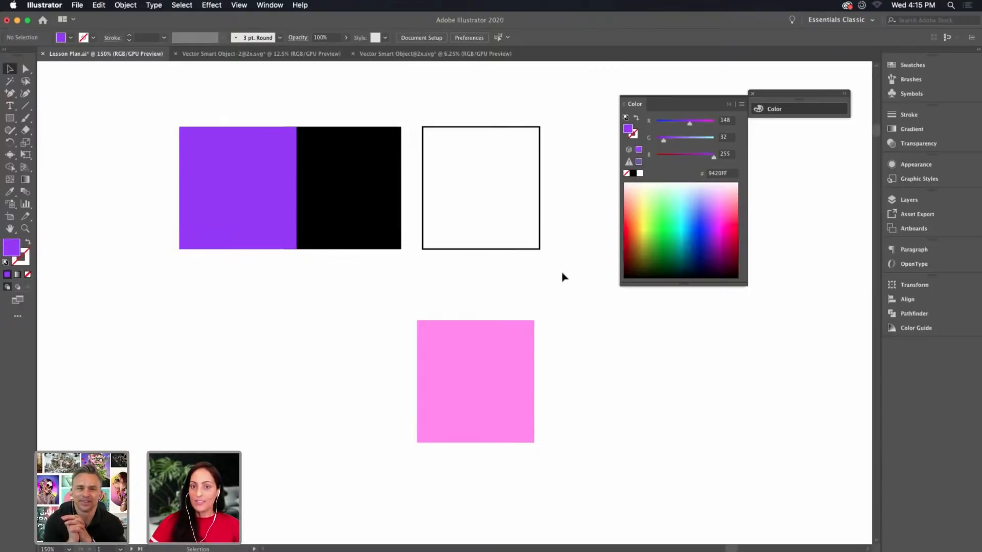
scroll(556, 276, left, 3)
scroll(581, 278, right, 1)
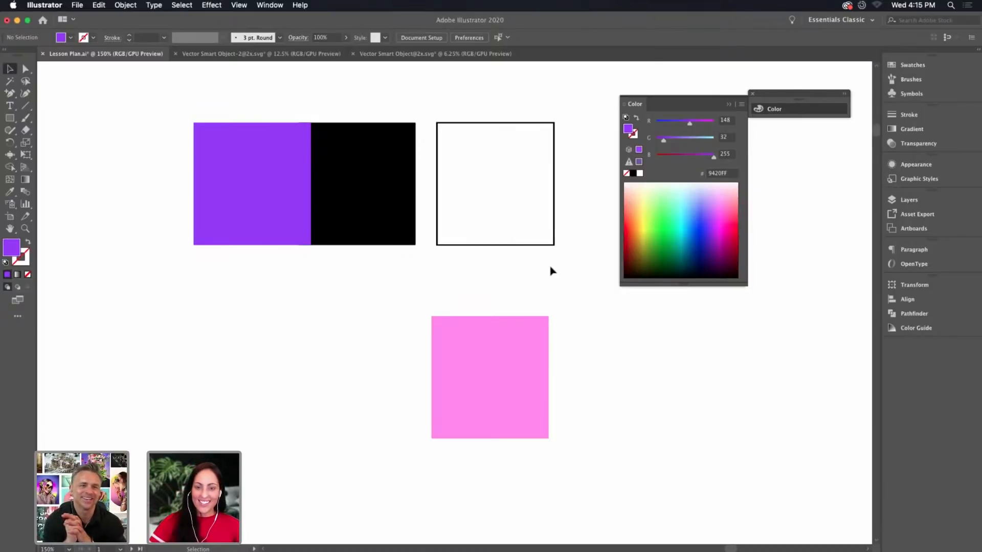
drag(373, 227, 418, 201)
drag(286, 228, 303, 229)
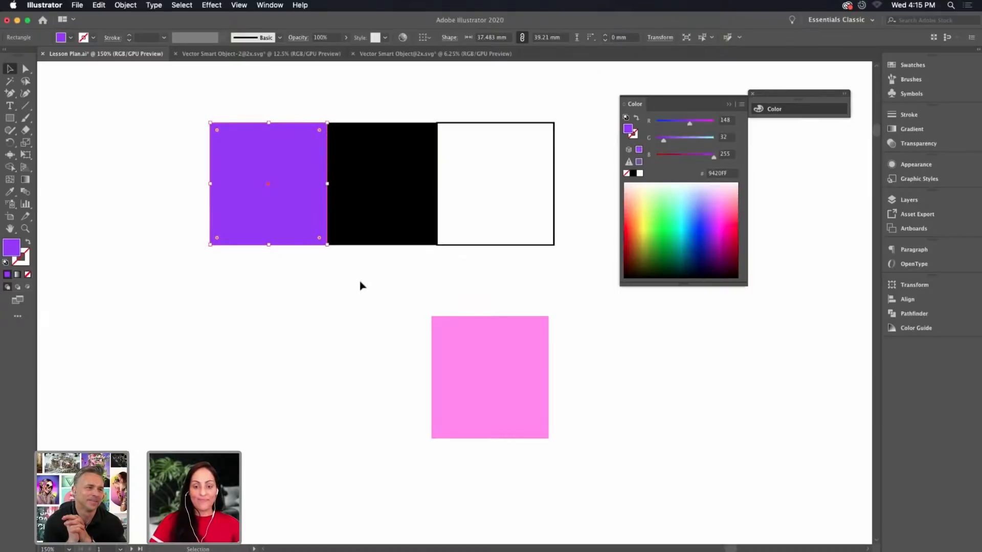
Delete the lower set's black square and move the purple square into its place against the white one
key(super+minus)
drag(523, 364, 336, 260)
click(367, 211)
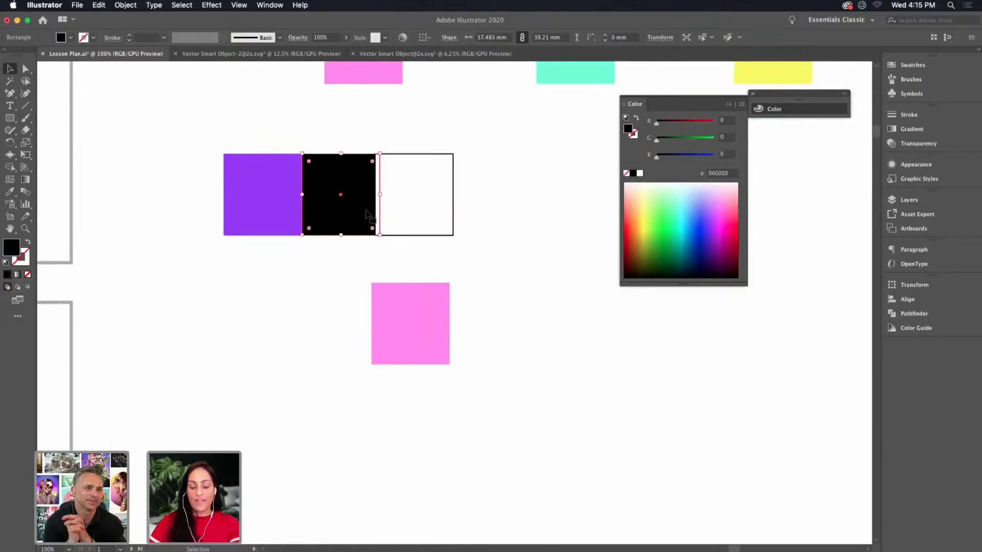
key(Delete)
drag(294, 215, 372, 215)
click(523, 218)
scroll(515, 203, right, 3)
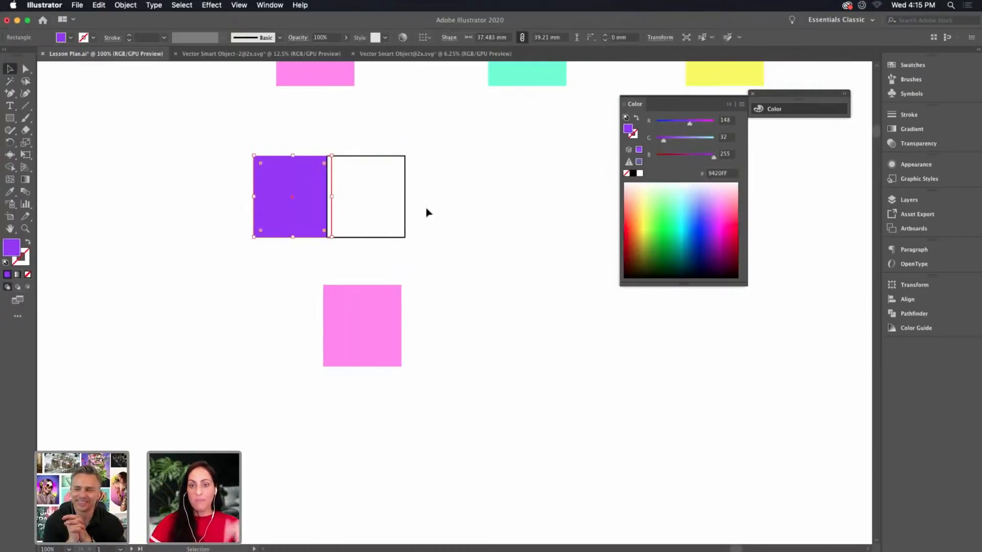
Darken the purple square to RGB 89, 0, 181
drag(452, 162, 453, 256)
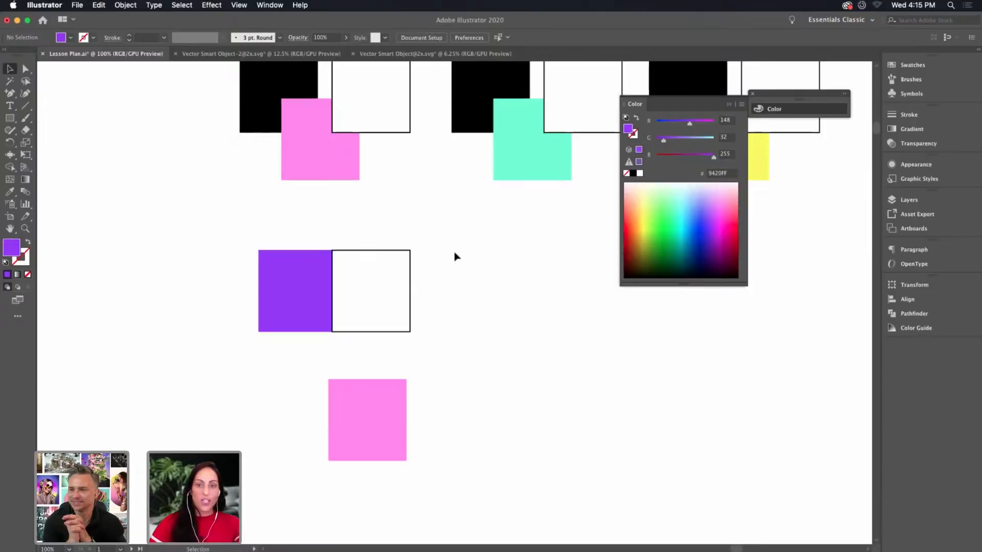
scroll(475, 245, down, 2)
scroll(475, 246, left, 2)
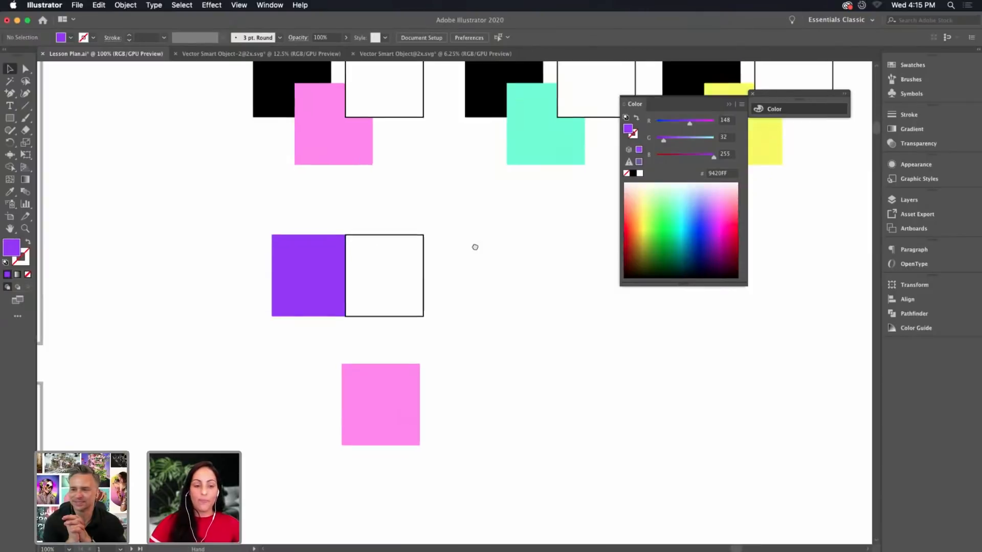
click(326, 259)
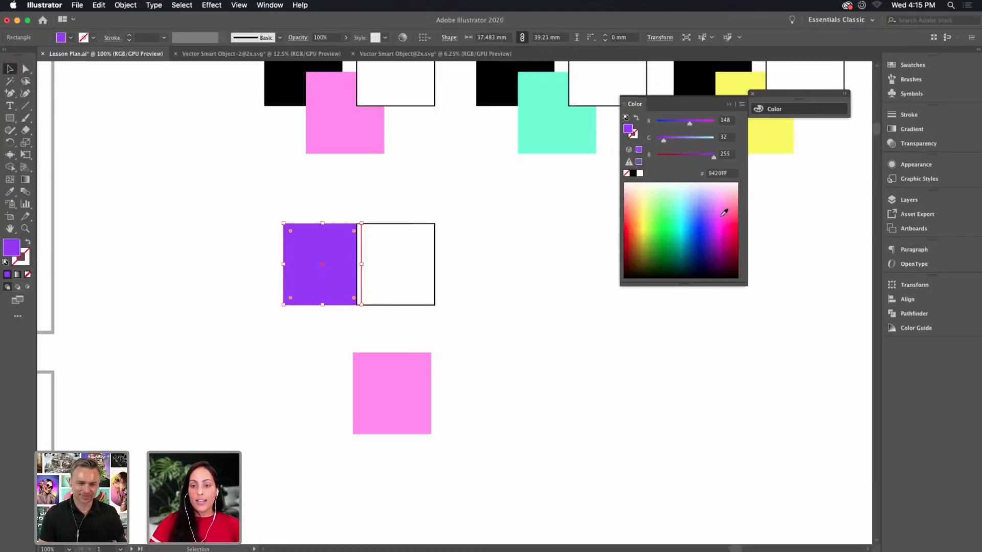
click(712, 239)
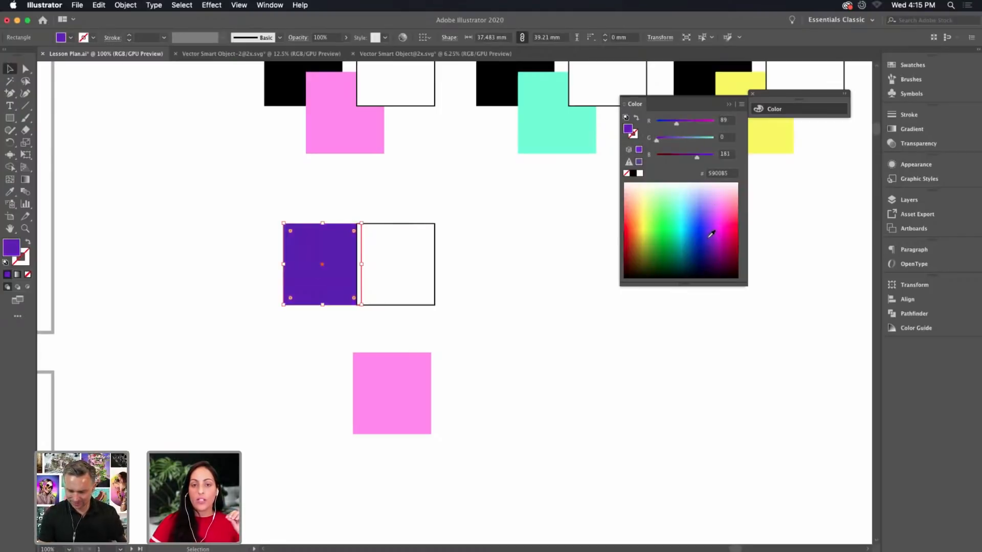
shift+click(424, 265)
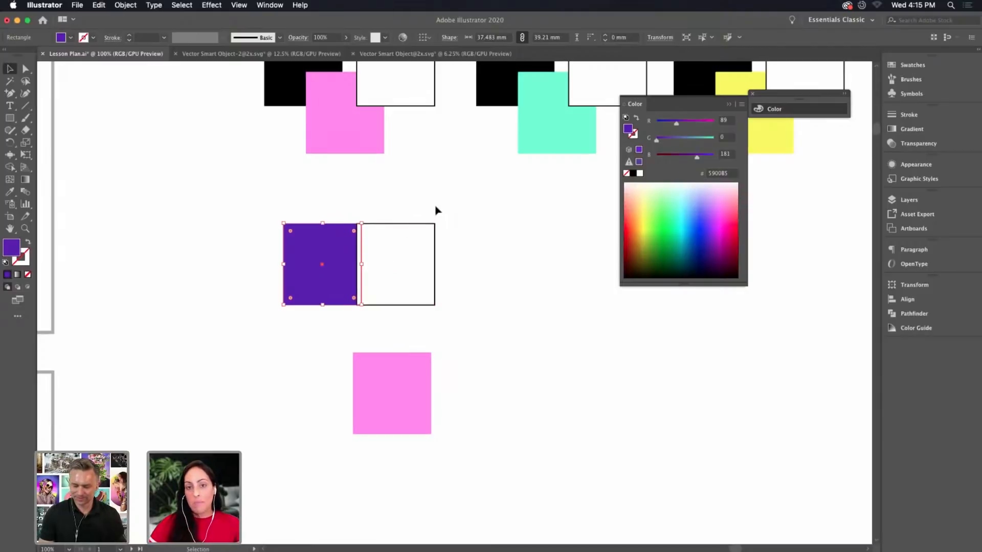
click(330, 209)
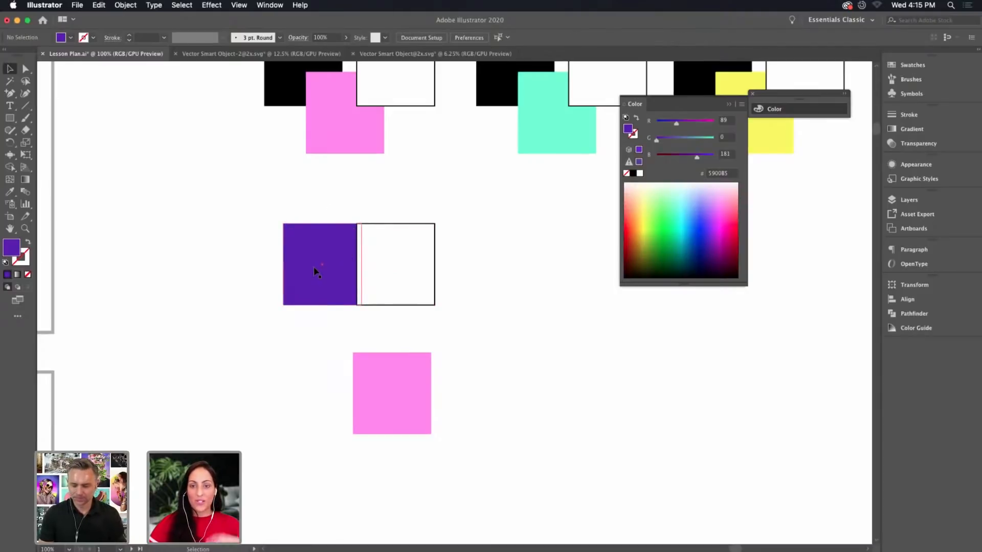
Move the pink square up to overlap the purple one behind the white square and lighten it to FFBAF2
drag(394, 369, 358, 290)
drag(708, 141, 698, 139)
click(549, 276)
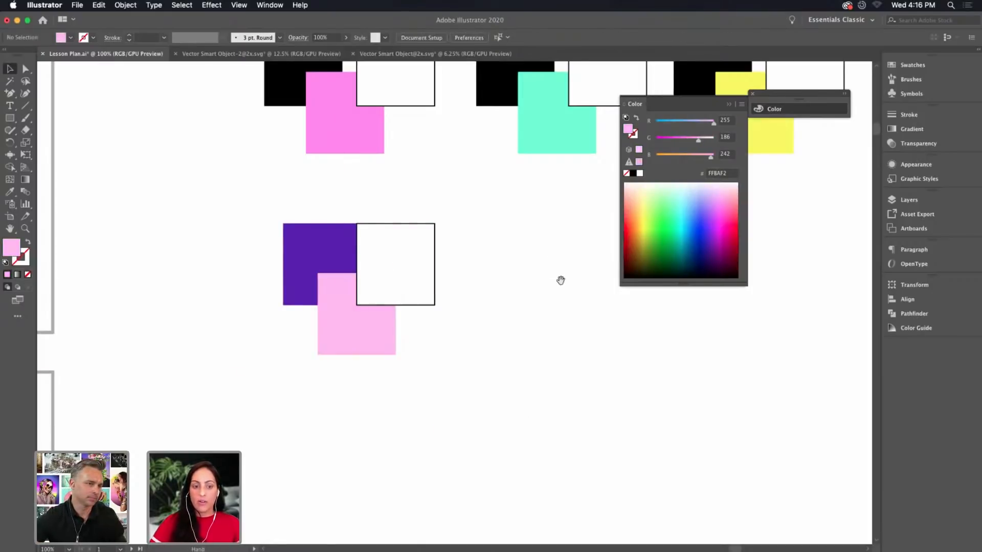
Duplicate the purple, white and pale pink set and place the copy to its right
drag(549, 276, 476, 262)
drag(211, 188, 354, 306)
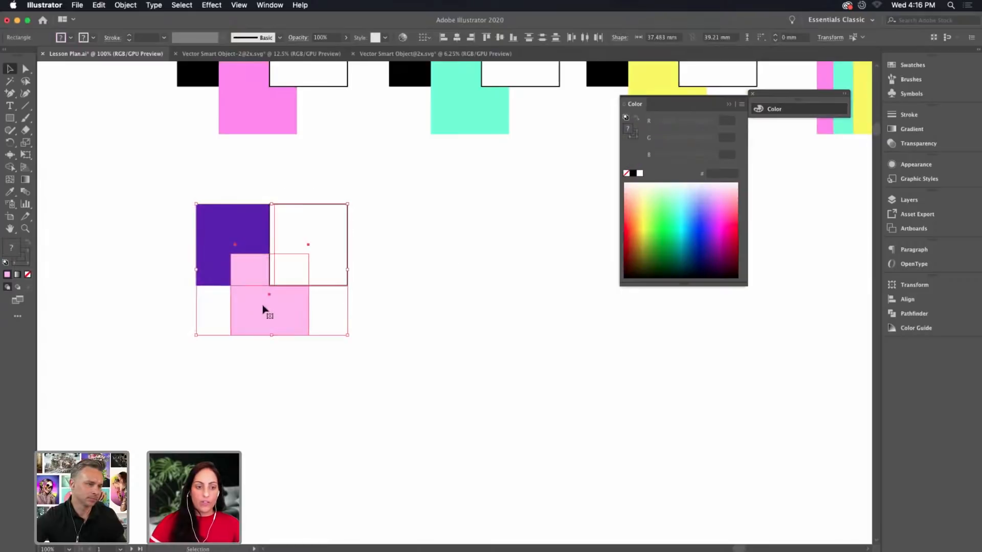
drag(246, 311, 455, 311)
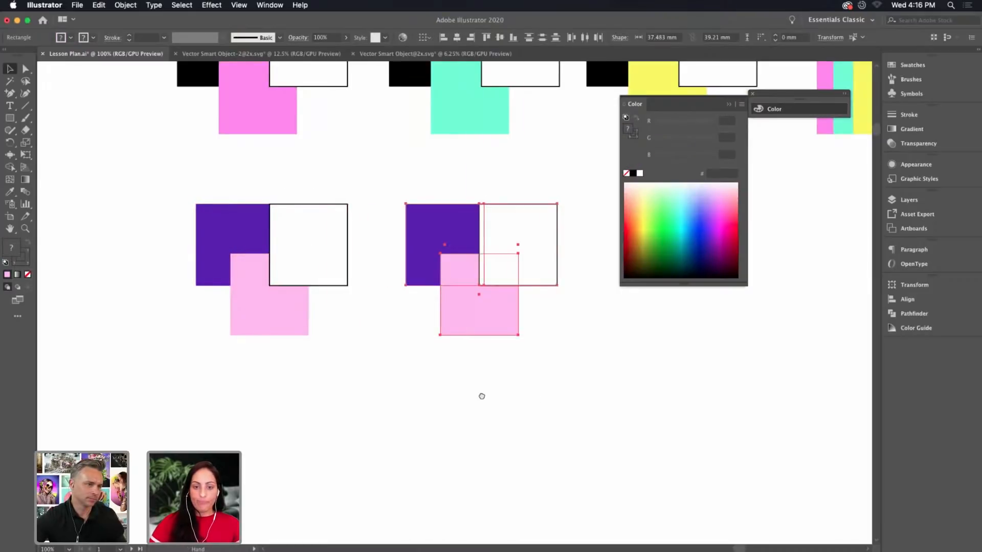
drag(499, 390, 463, 399)
Recolour the pink square of the copied set to pale aqua B8FFFC
click(478, 331)
click(682, 200)
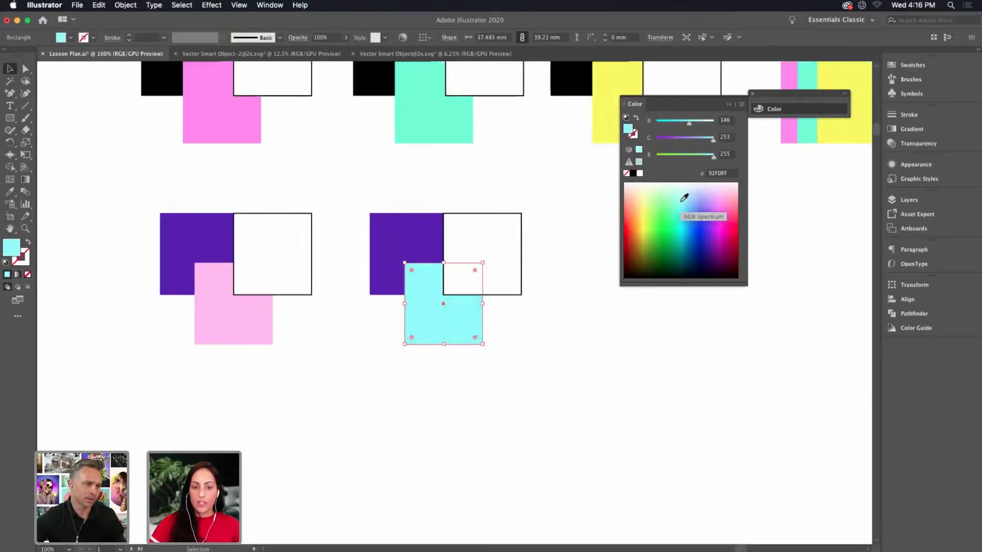
click(553, 310)
Duplicate the purple, white and aqua set and place the copy to its right as a third set
drag(624, 353, 504, 362)
drag(245, 248, 326, 324)
shift+click(327, 324)
drag(458, 361, 525, 285)
click(602, 346)
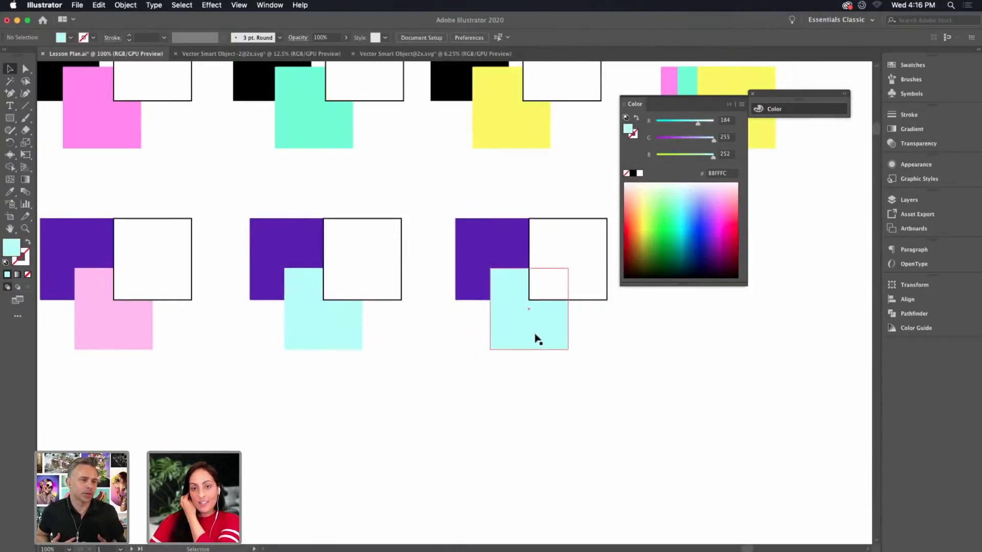
Recolour the aqua square of the third set to pale yellow FCFF9A
click(646, 199)
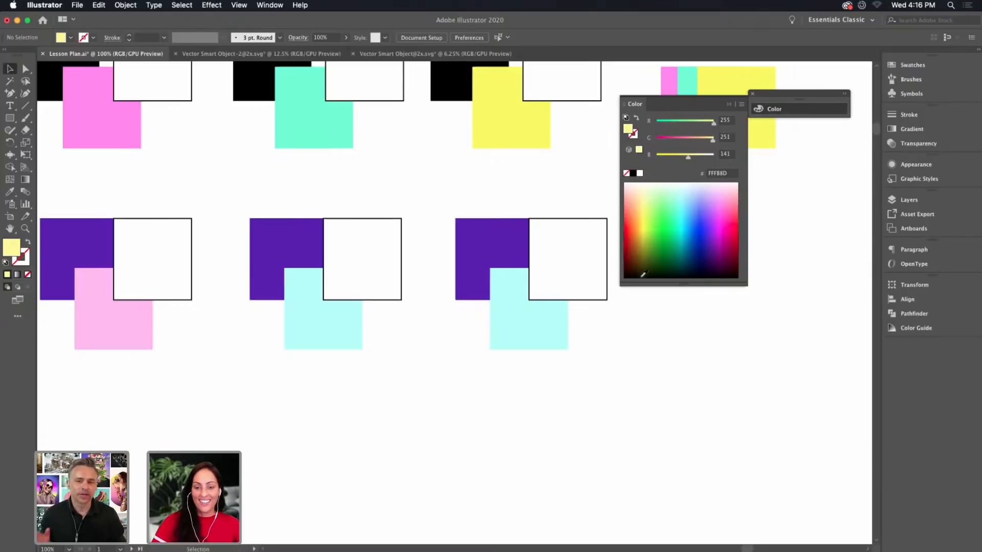
click(722, 193)
click(541, 339)
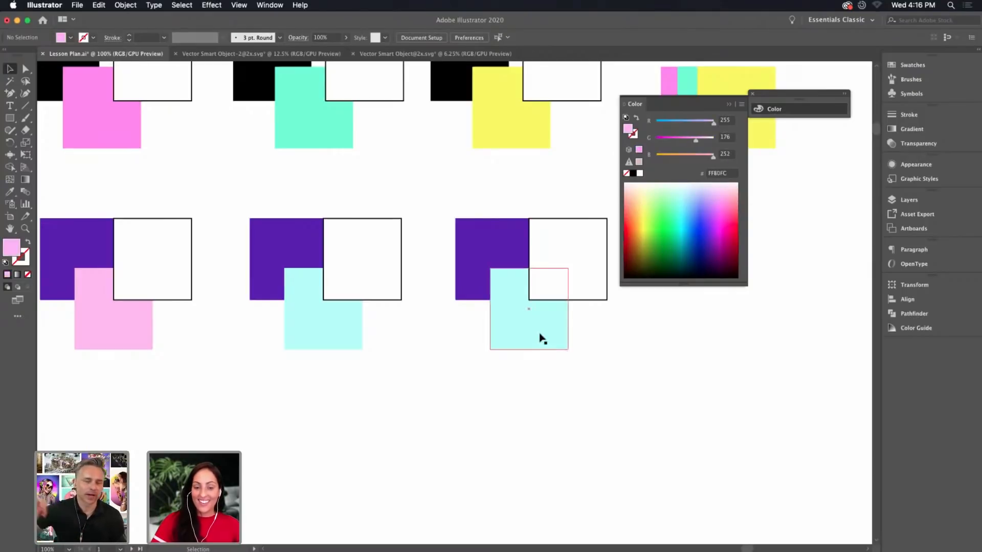
click(721, 191)
drag(647, 196, 646, 195)
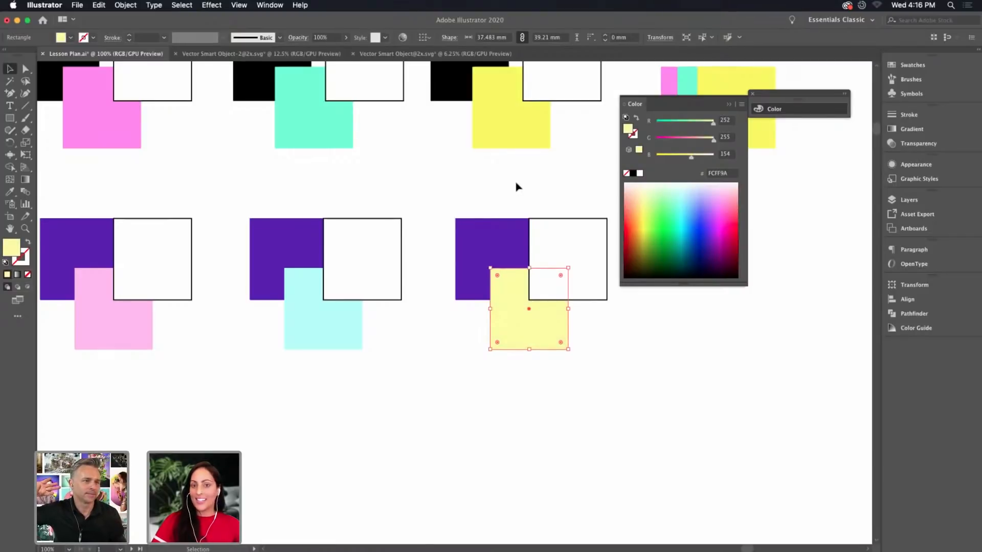
click(517, 194)
drag(460, 203, 517, 198)
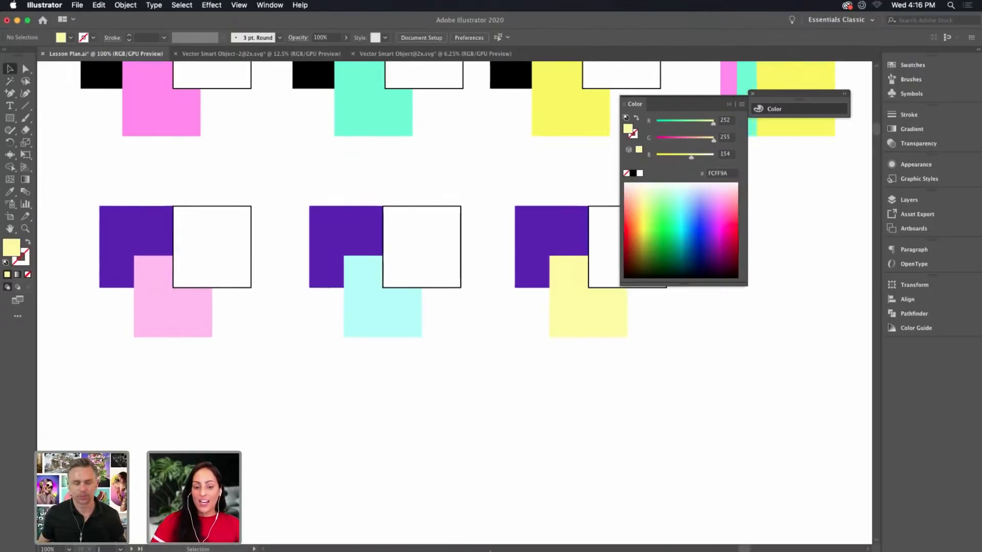
Switch to Chrome and examine the colour use in the projects on the designer's portfolio home page
click(337, 532)
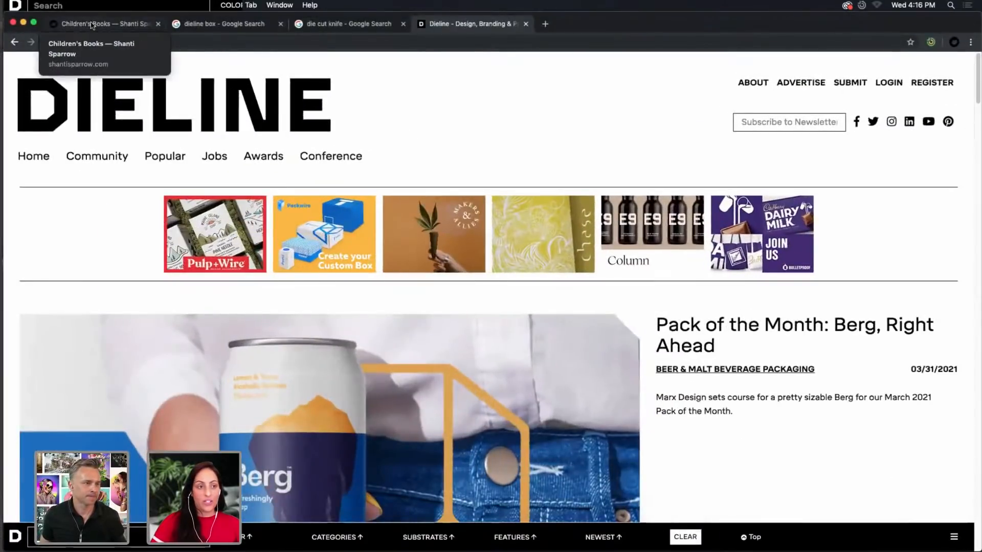
click(109, 25)
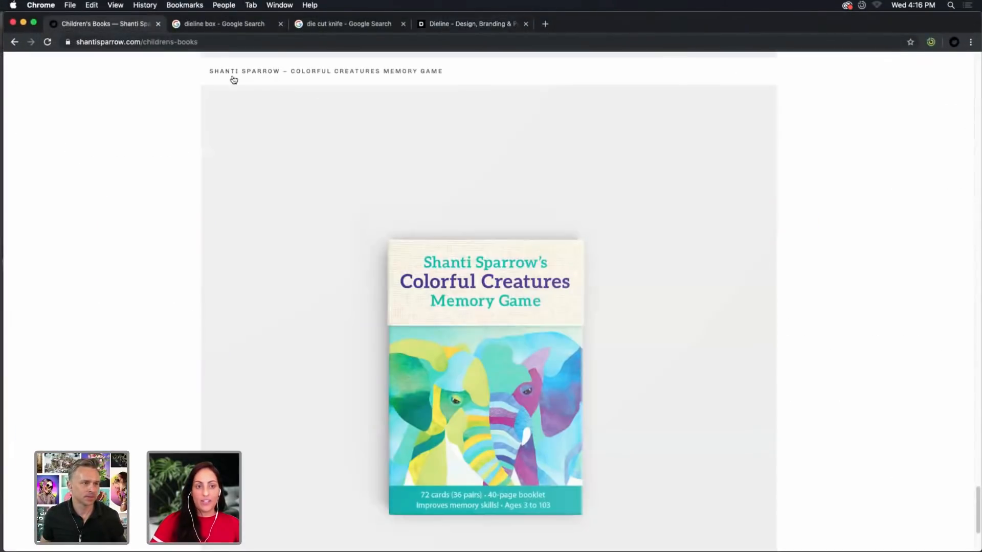
scroll(254, 118, up, 20)
click(240, 112)
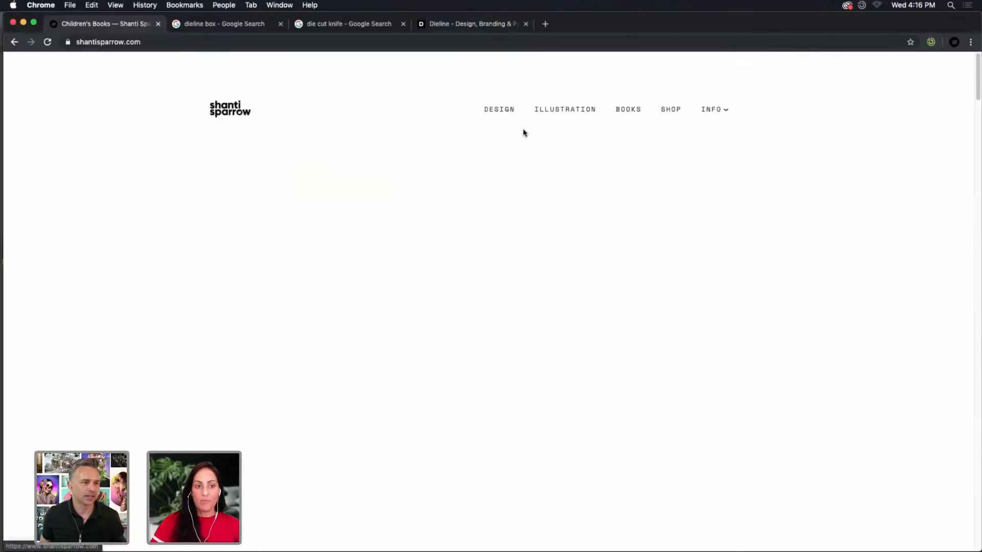
drag(977, 60, 980, 116)
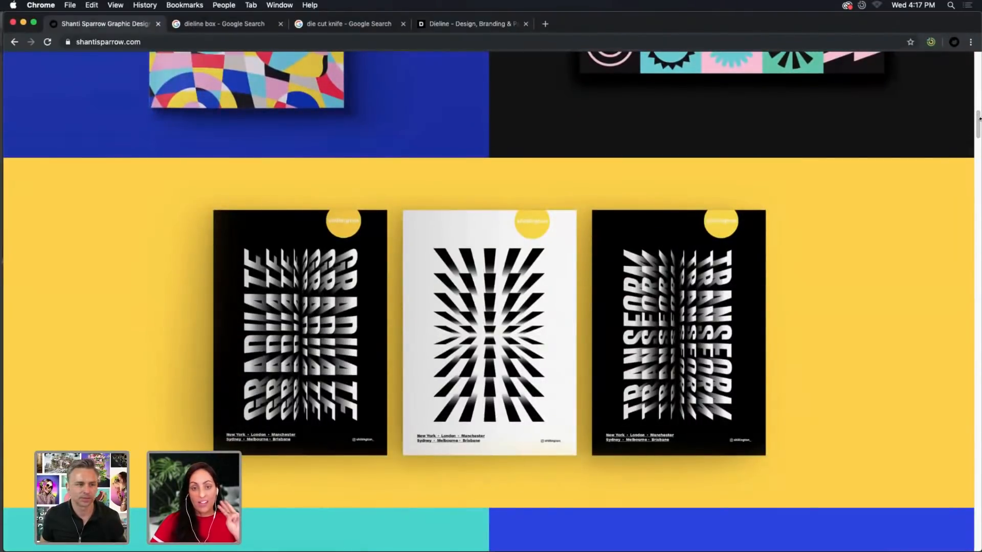
drag(978, 121, 978, 361)
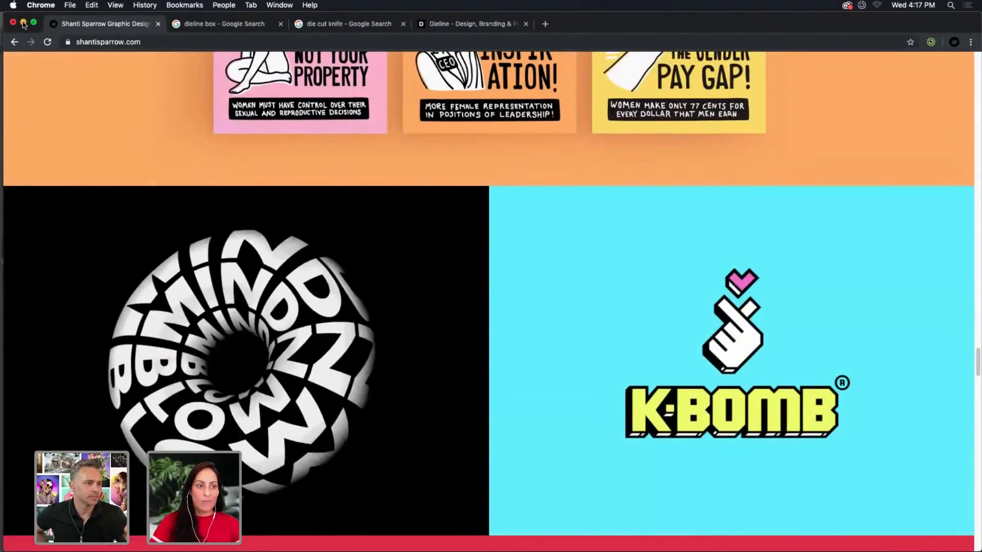
key(super+m)
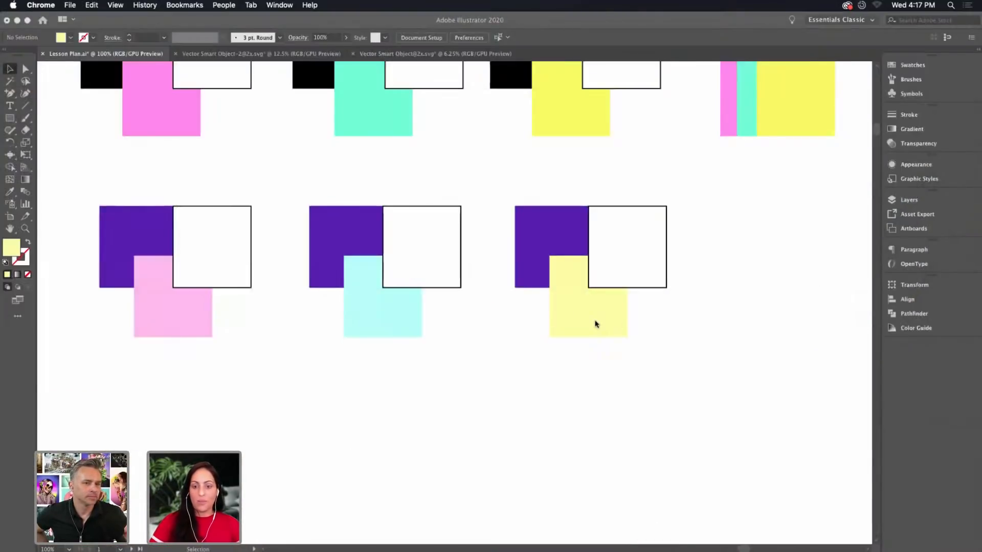
Recolour the third set's pale yellow square to F4FF7A, collapse the colour controls and shift them slightly aside
click(596, 324)
click(582, 317)
click(645, 210)
click(660, 368)
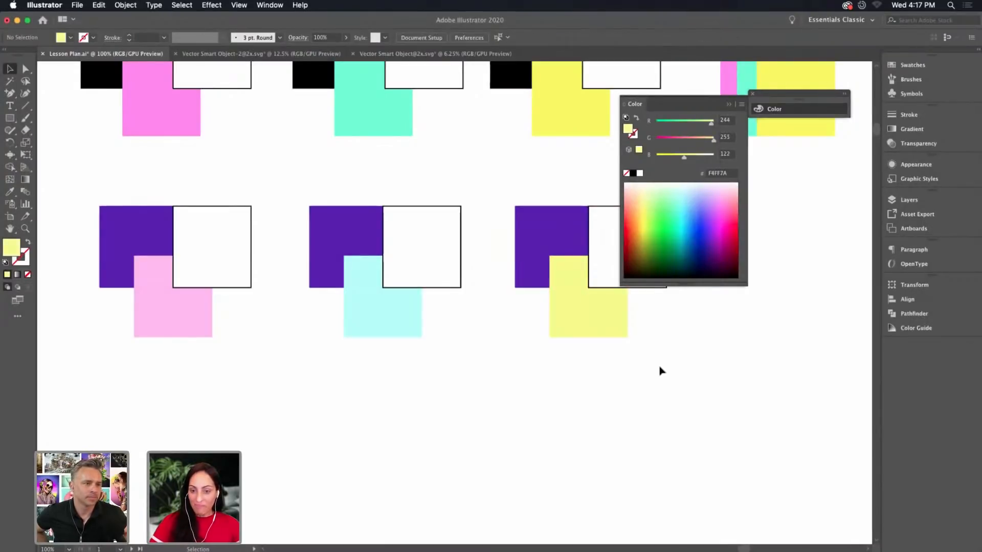
click(732, 105)
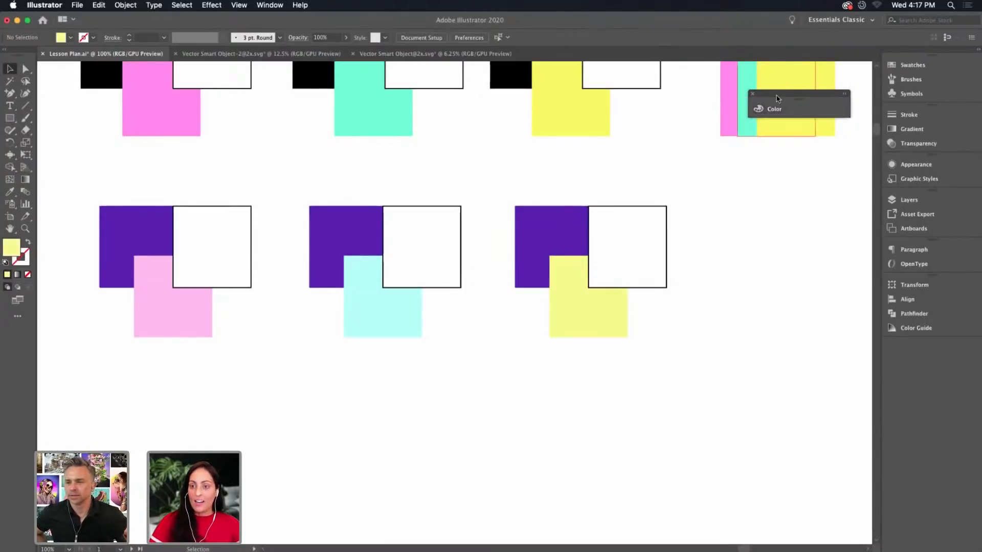
mouse_move(786, 97)
mouse_down()
mouse_move(795, 121)
mouse_move(797, 104)
mouse_up()
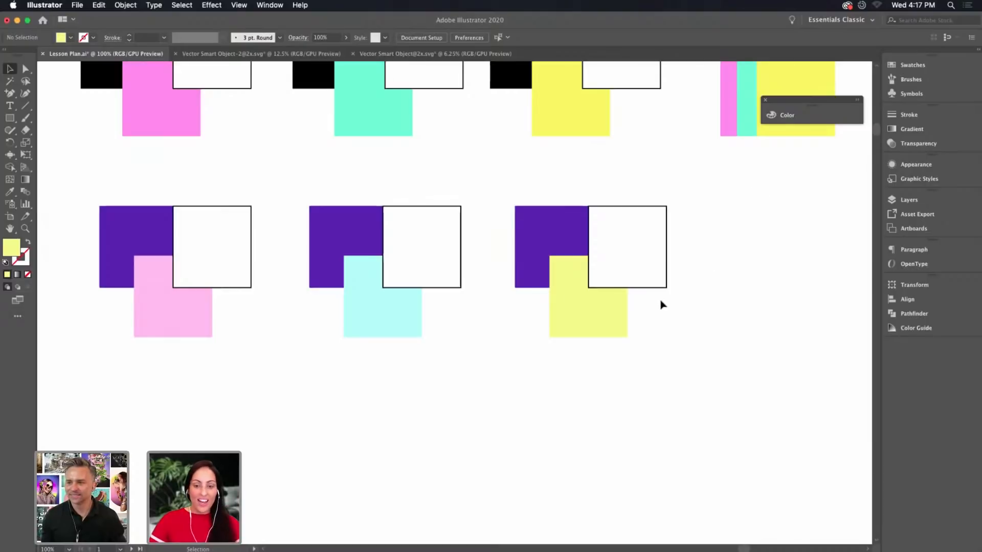
scroll(614, 353, left, 2)
scroll(614, 353, down, 1)
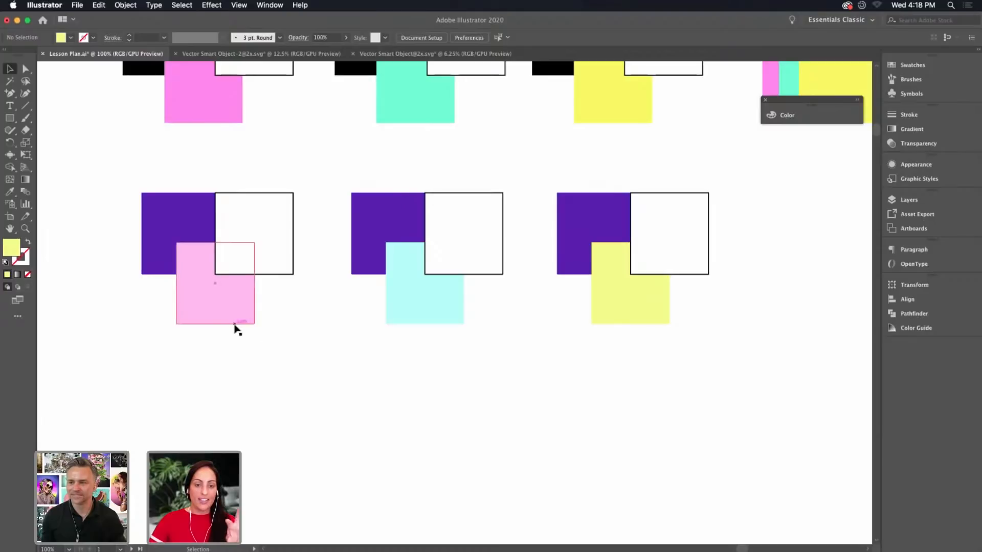
drag(473, 378, 528, 354)
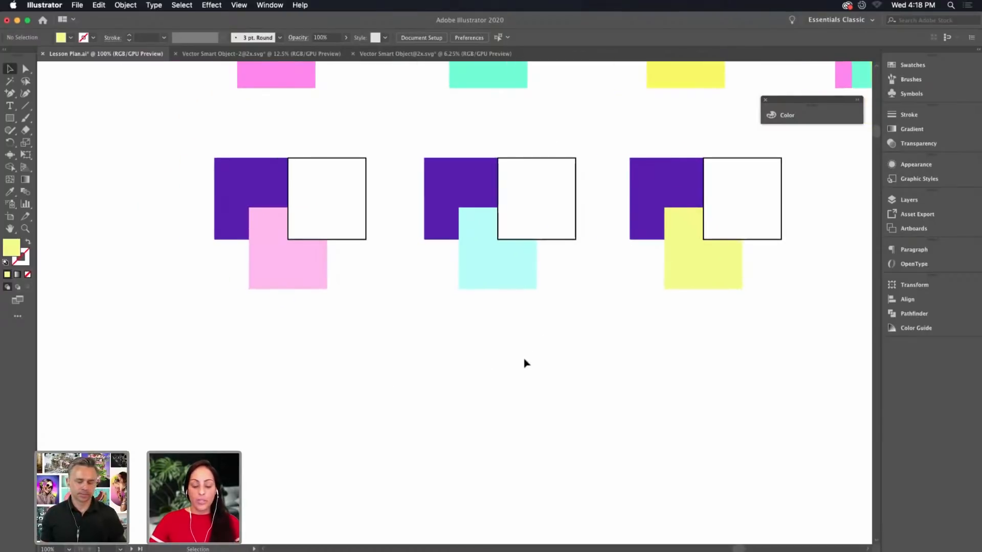
Duplicate the first set's purple square to its left and recolour the copy pale blue BDD5FF
drag(232, 229, 178, 229)
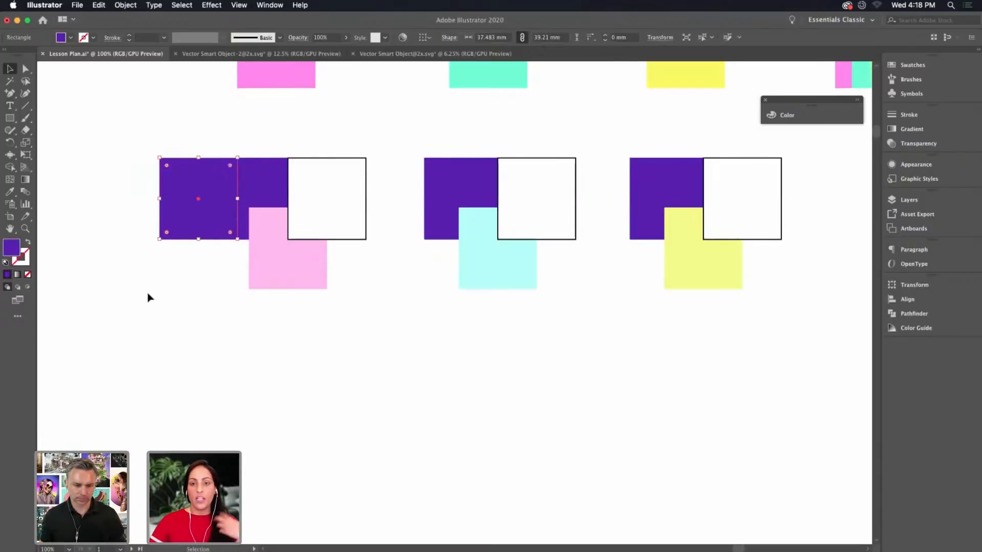
click(922, 64)
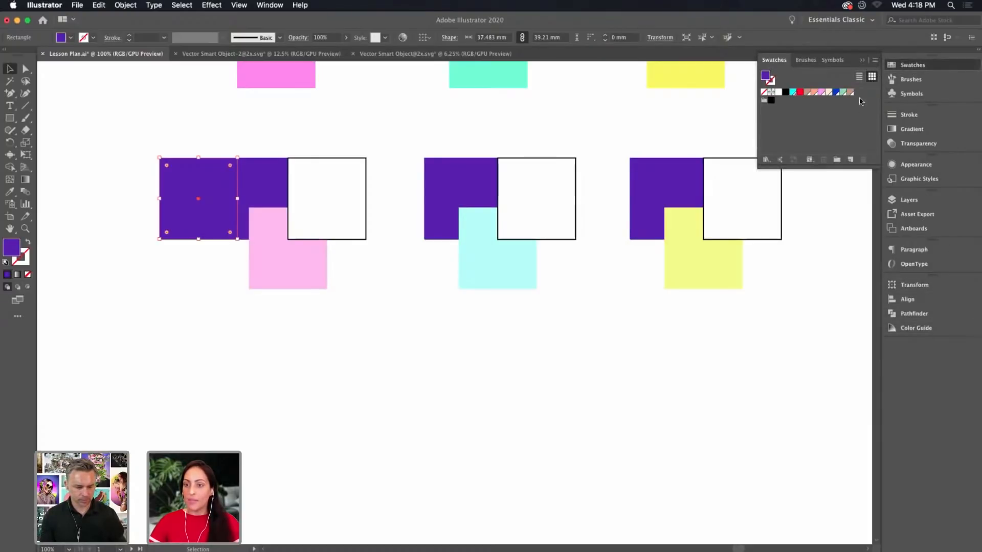
click(862, 61)
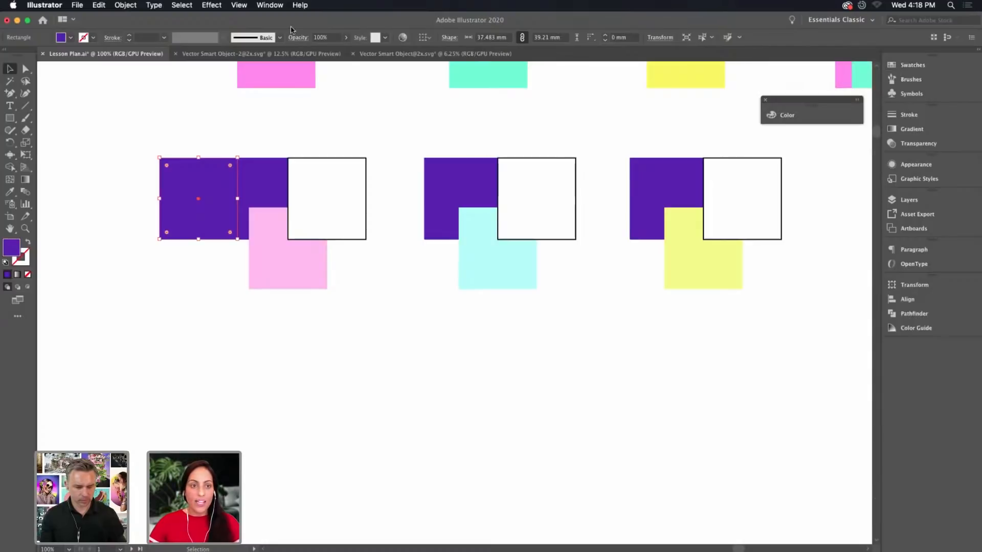
click(269, 5)
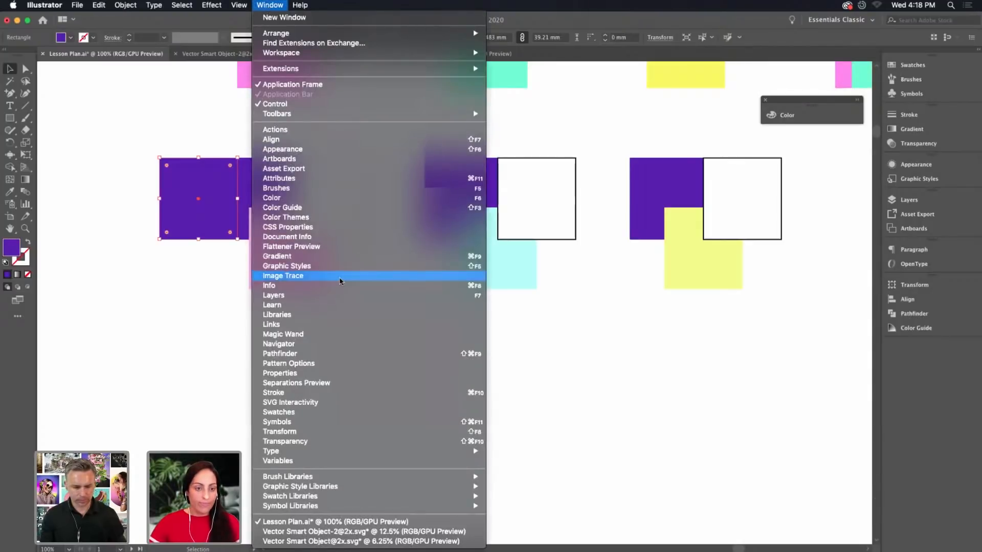
click(339, 198)
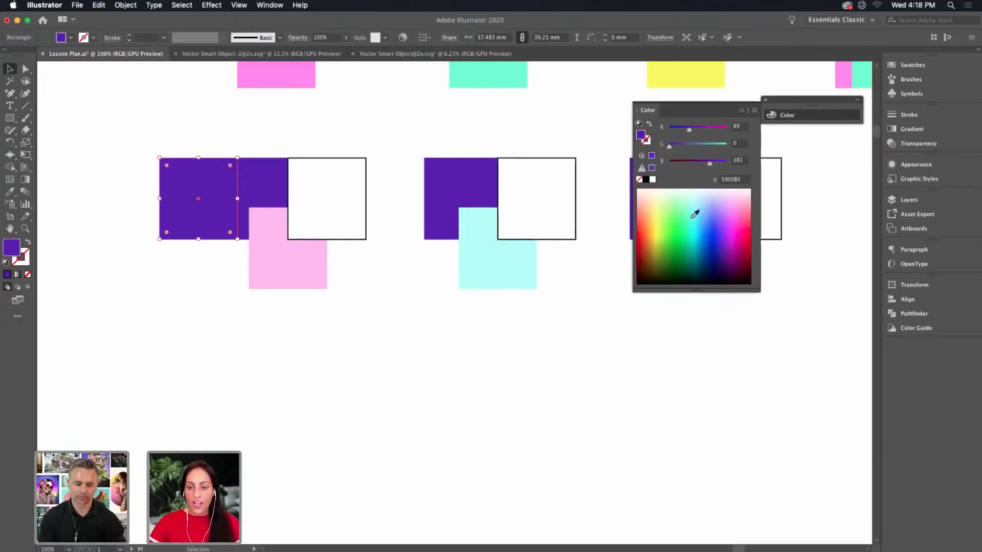
click(698, 200)
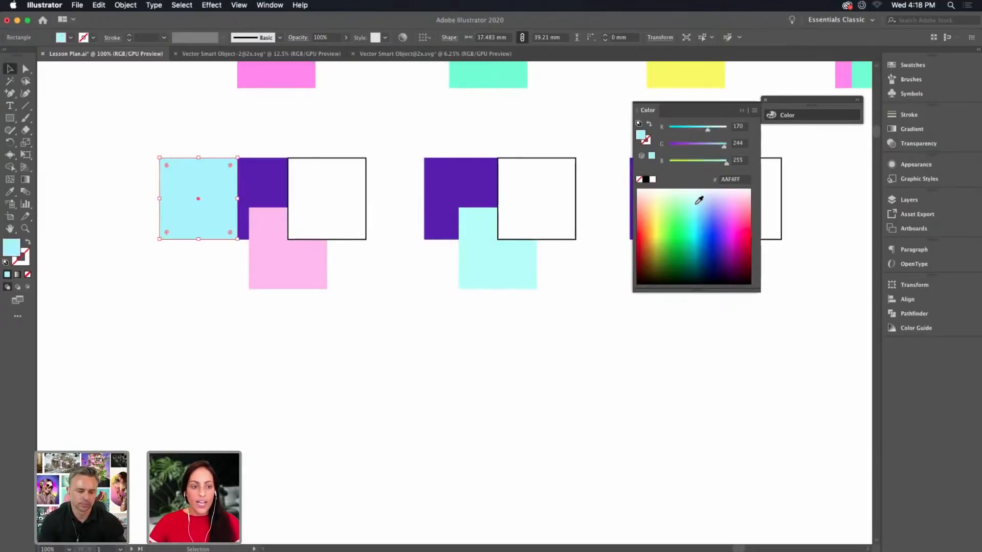
mouse_move(698, 205)
mouse_down()
mouse_move(726, 200)
mouse_move(701, 191)
mouse_move(717, 196)
mouse_move(709, 196)
mouse_up()
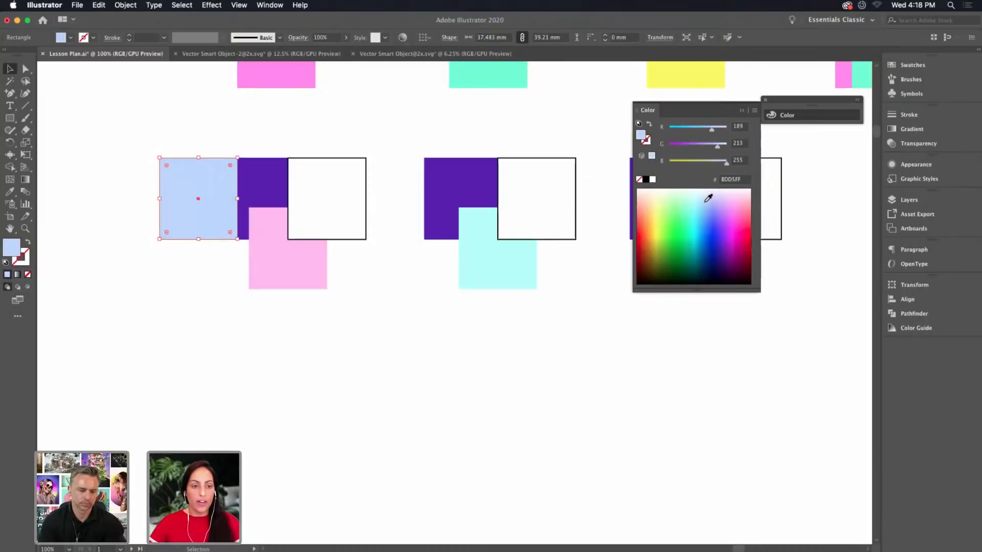
click(398, 135)
Arrange the first set with the blue, purple and white squares in a tight row and the pink square centred underneath
scroll(394, 146, left, 3)
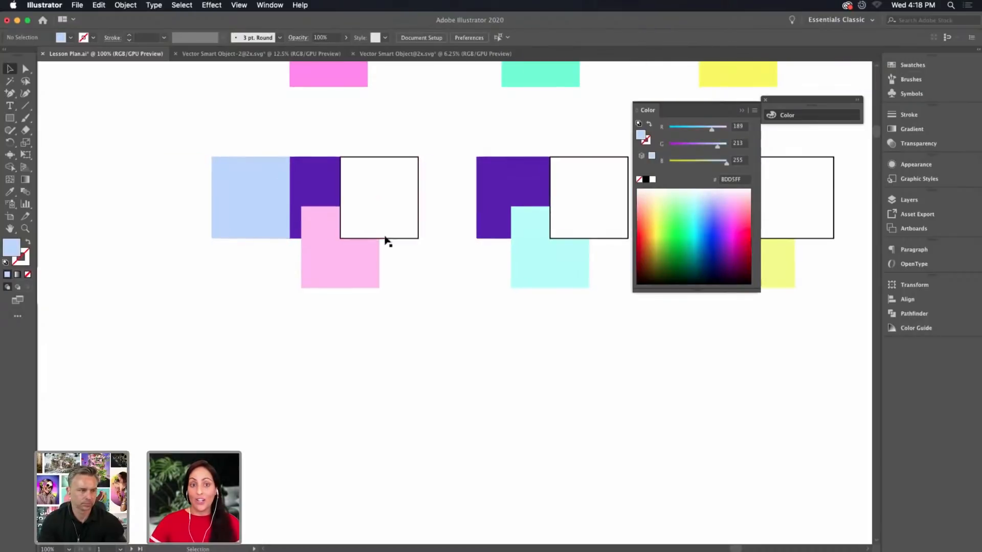
drag(342, 275, 307, 319)
drag(331, 219, 225, 221)
click(248, 223)
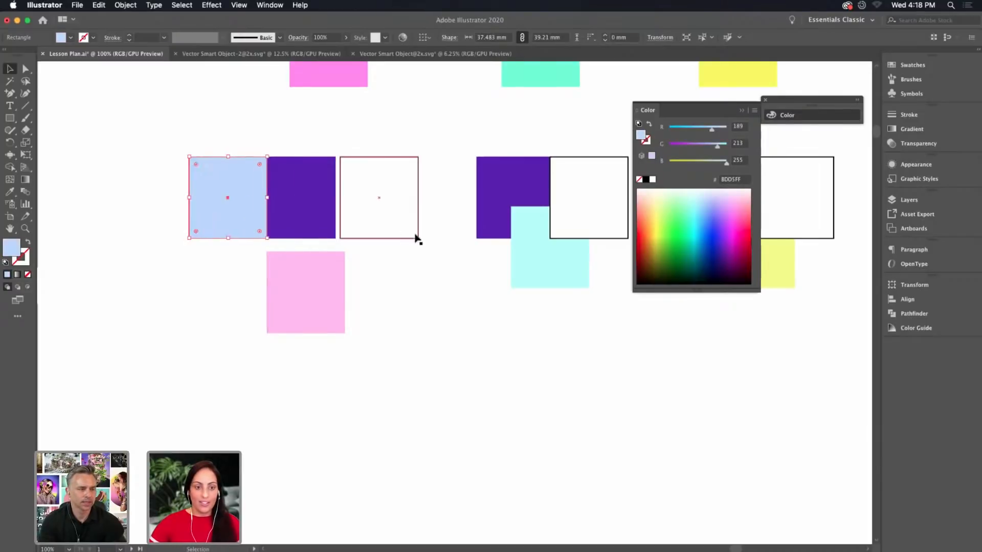
drag(377, 238, 369, 239)
click(423, 261)
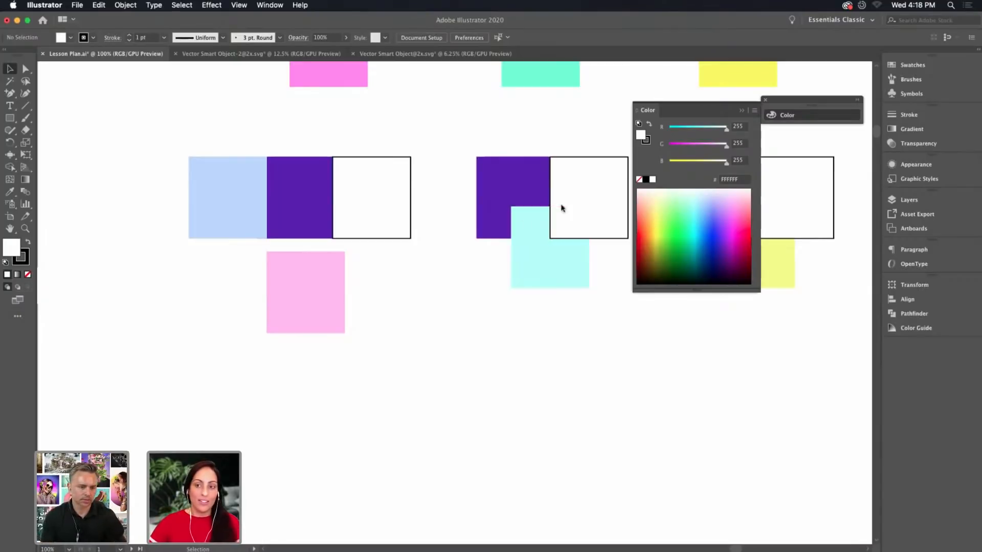
drag(583, 133, 502, 128)
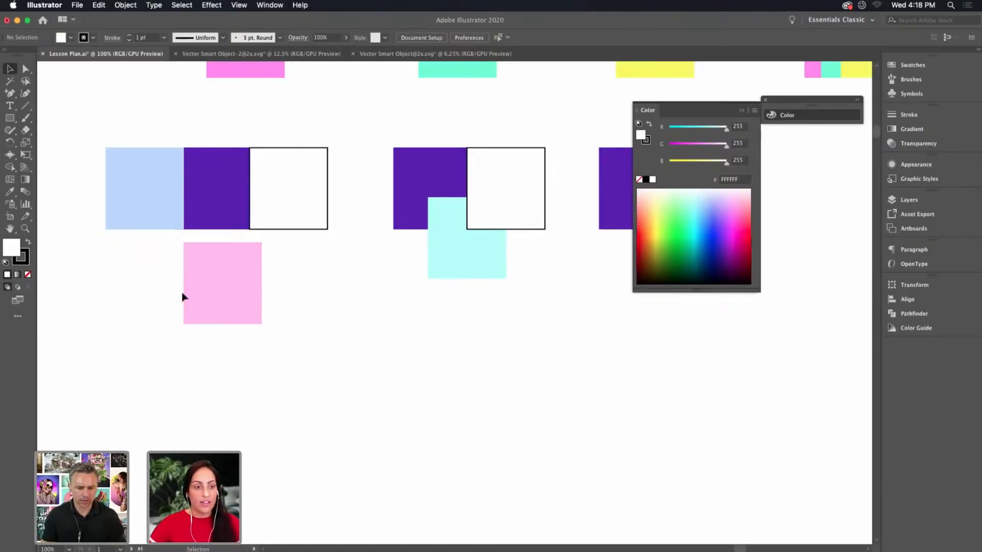
drag(224, 300, 222, 286)
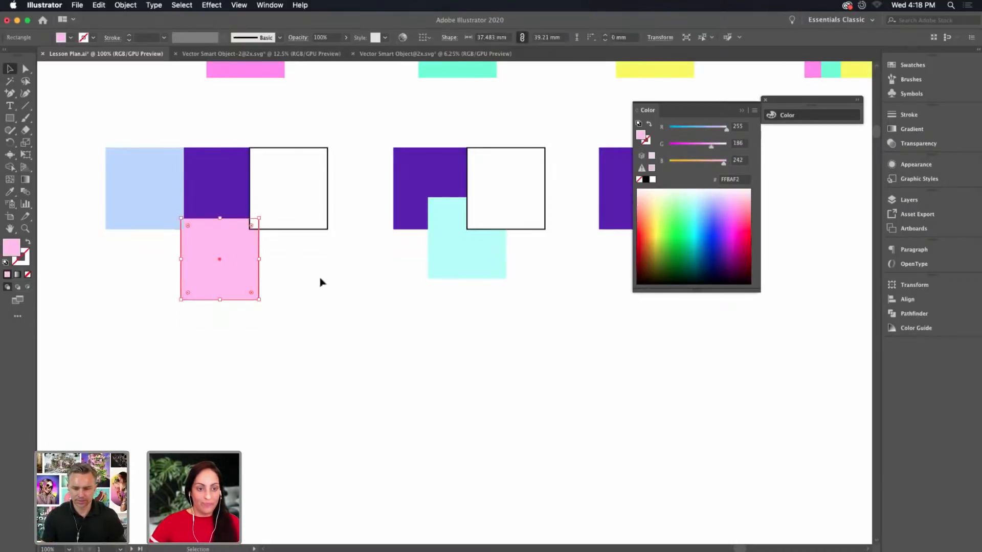
Copy the pale blue square into the second set, close up its top row and place the aqua square underneath
drag(147, 215, 394, 203)
drag(446, 180, 549, 204)
drag(460, 276, 456, 286)
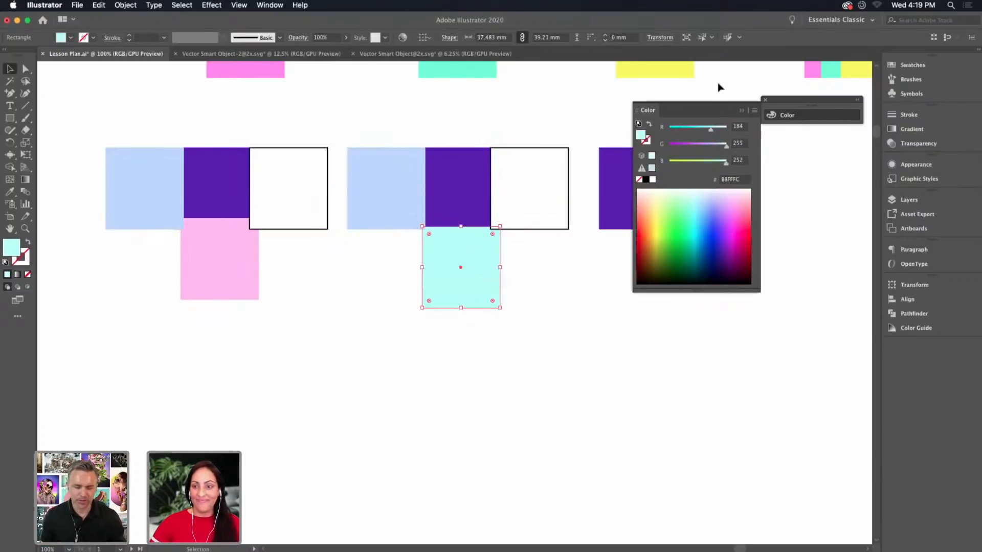
Collapse the colour controls and complete the third set's top row with a copy of the pale blue square beside purple and white
click(743, 111)
drag(641, 272, 598, 267)
drag(711, 288, 574, 191)
drag(573, 192, 658, 193)
click(539, 300)
drag(339, 213, 599, 200)
Stretch the yellow and aqua squares into bars spanning their sets' full widths, about 109 mm and 106 mm
click(698, 257)
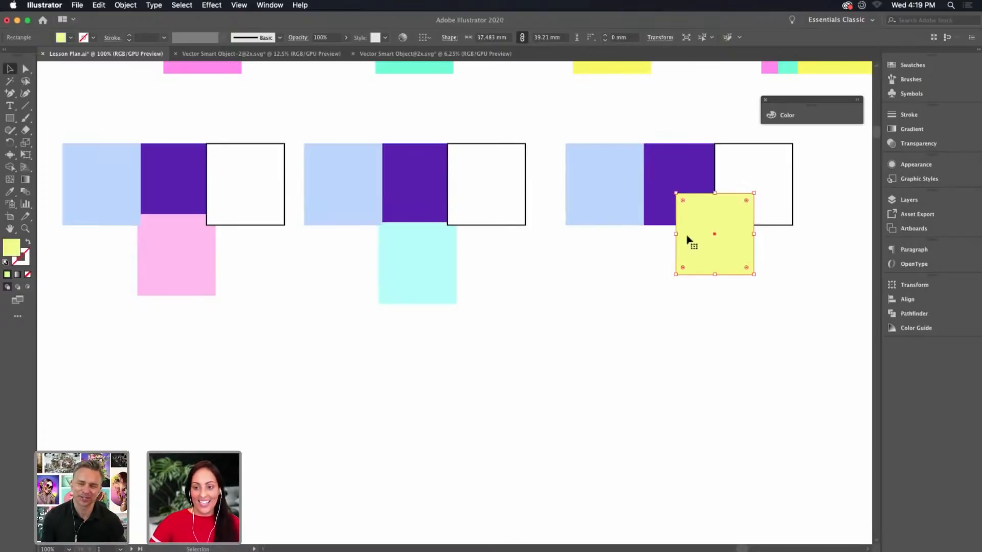
drag(675, 233, 565, 237)
drag(754, 235, 792, 234)
click(404, 274)
drag(381, 264, 304, 262)
drag(457, 263, 525, 268)
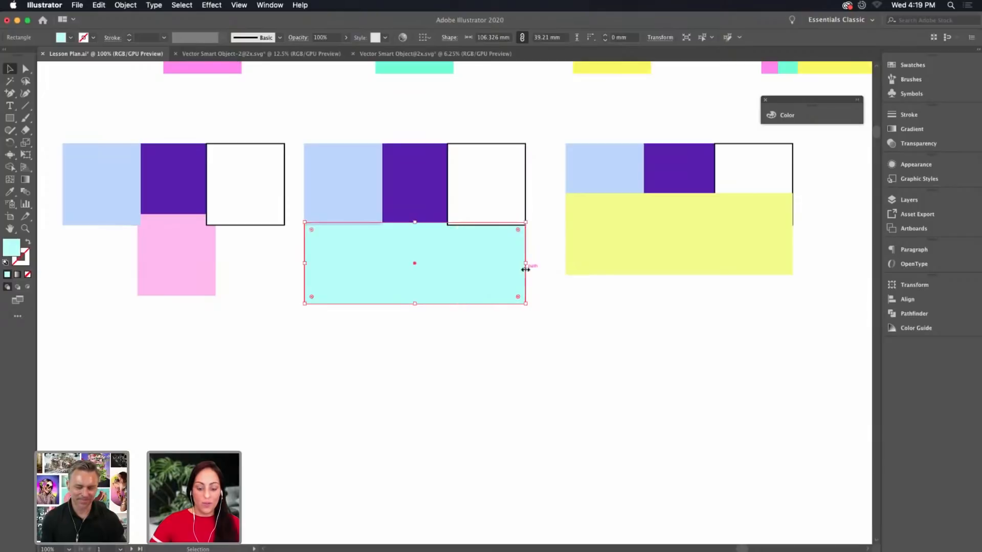
Stretch the first set's pink square into a bar about 107 mm wide, spanning the whole row above it
scroll(265, 279, left, 3)
click(259, 282)
drag(220, 260, 148, 262)
drag(299, 260, 367, 260)
click(546, 402)
Shift the yellow and aqua bars vertically to line up with the pink bar
key(super+minus)
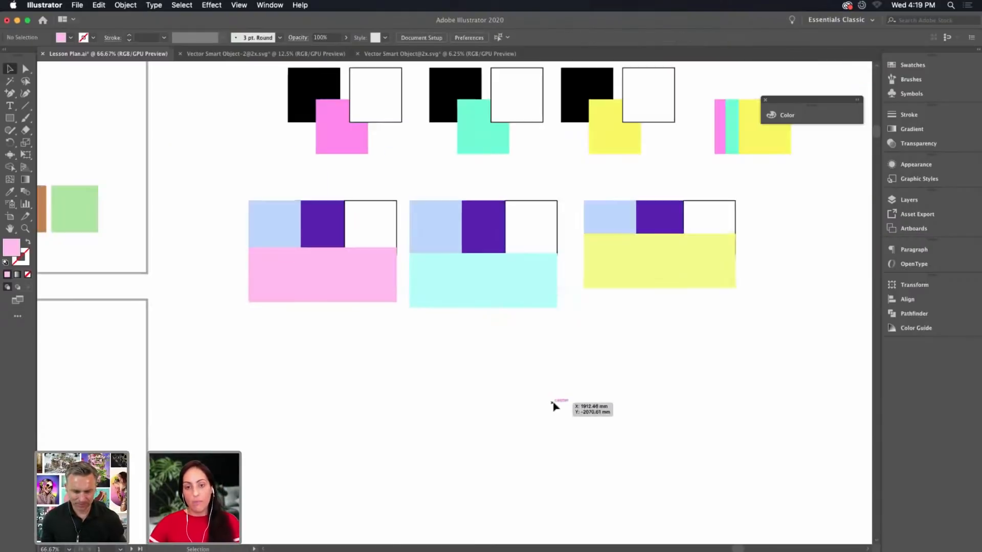
scroll(649, 395, right, 3)
drag(594, 271, 597, 288)
scroll(511, 327, right, 2)
scroll(512, 327, up, 1)
drag(394, 304, 396, 300)
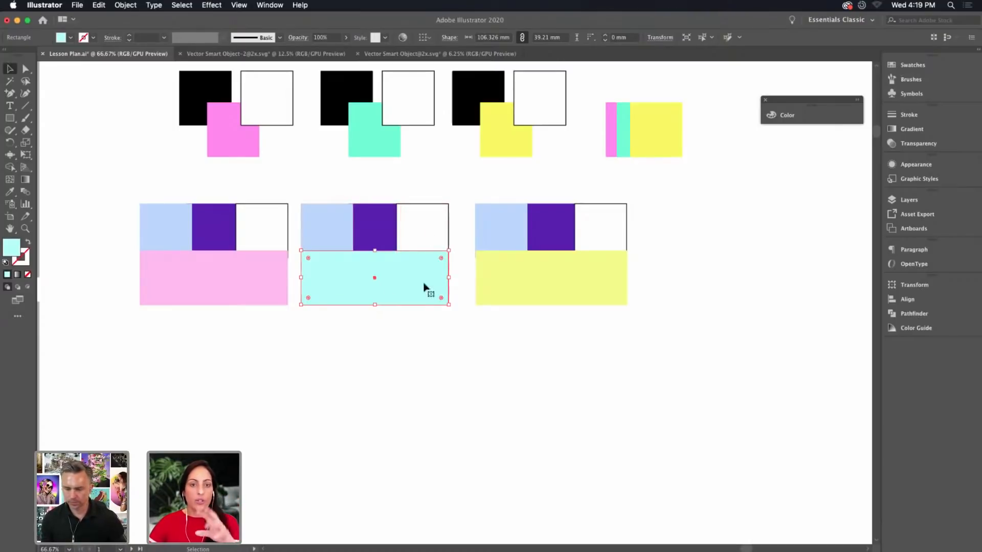
click(408, 368)
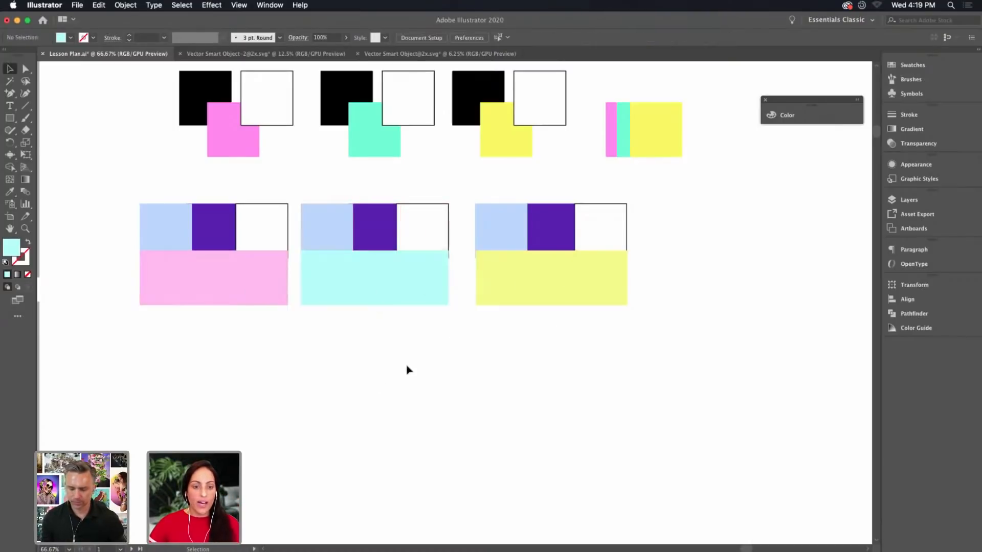
Copy the pink, yellow and aqua bars to the right of the third set and arrange them as an overlapping group
drag(244, 300, 779, 301)
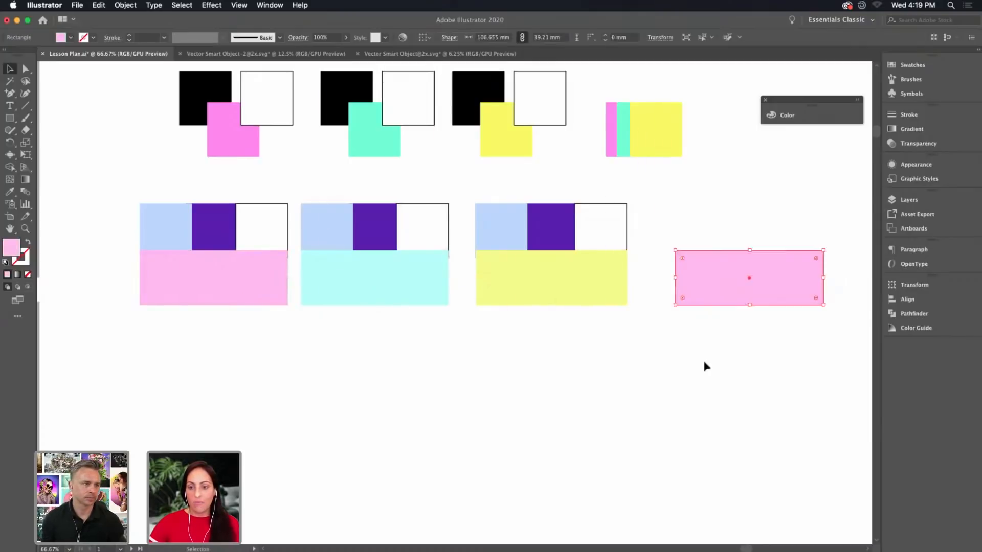
drag(572, 302, 784, 294)
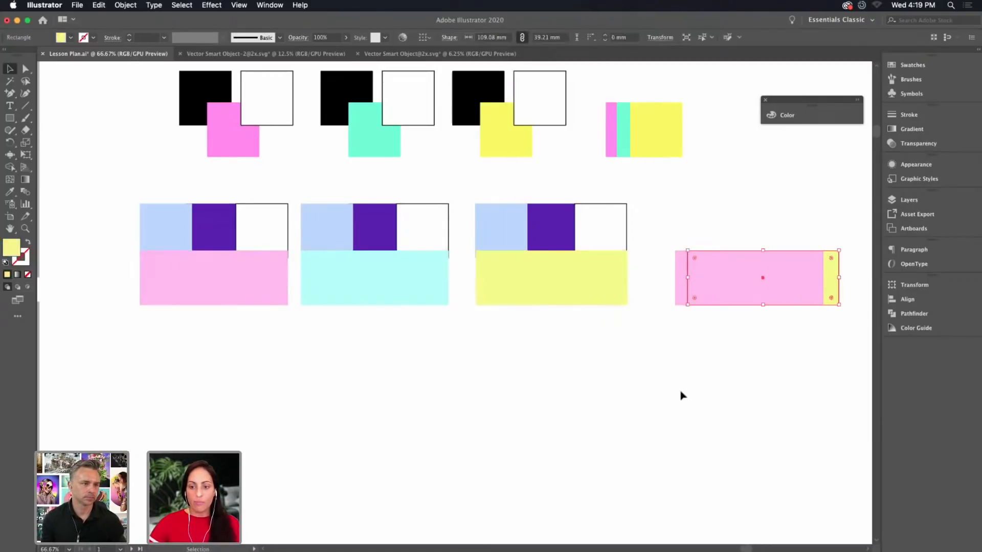
drag(443, 295, 845, 296)
drag(773, 283, 789, 259)
drag(707, 300, 693, 290)
click(713, 349)
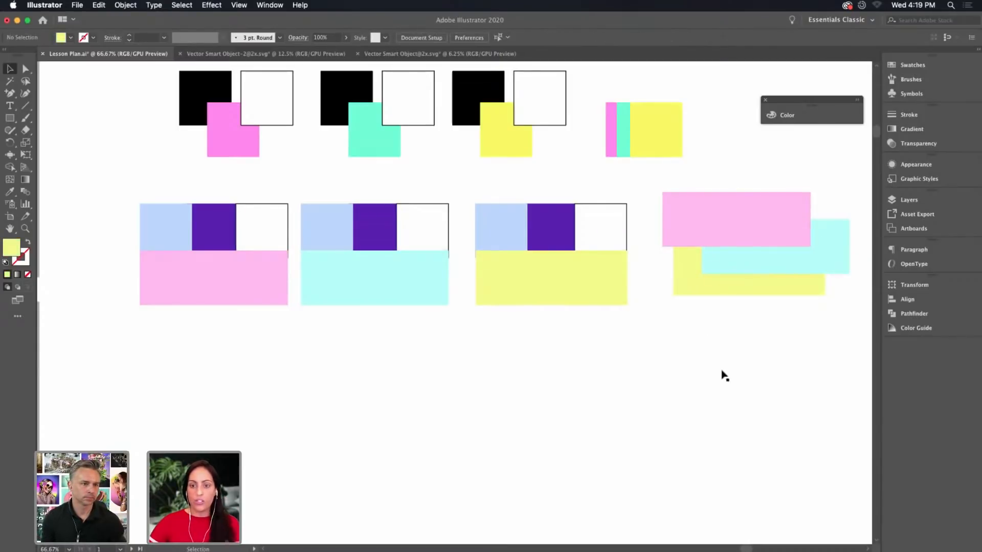
Duplicate the complete pink set into the empty space directly below it
scroll(736, 311, down, 4)
scroll(737, 311, left, 2)
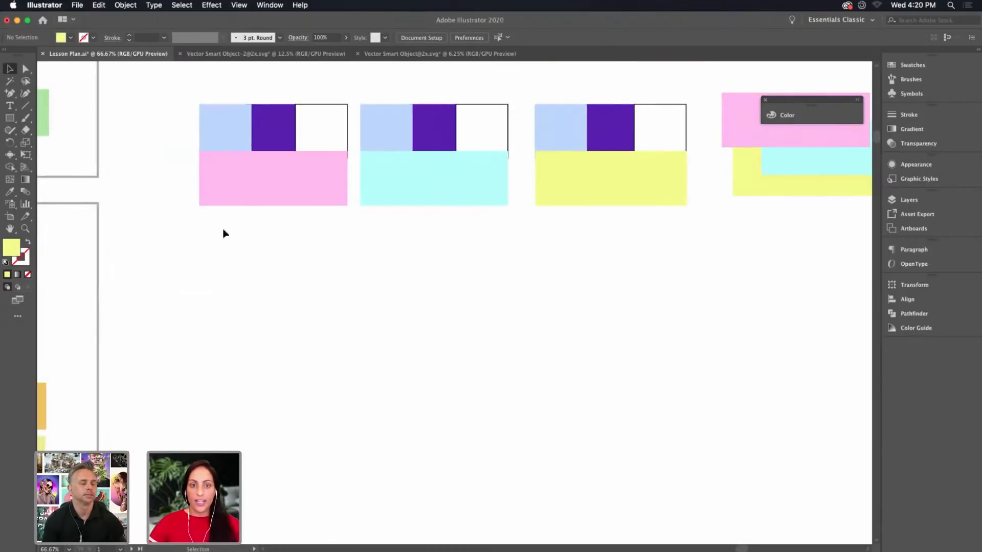
click(325, 175)
drag(320, 182, 320, 391)
scroll(417, 296, down, 3)
scroll(420, 261, left, 2)
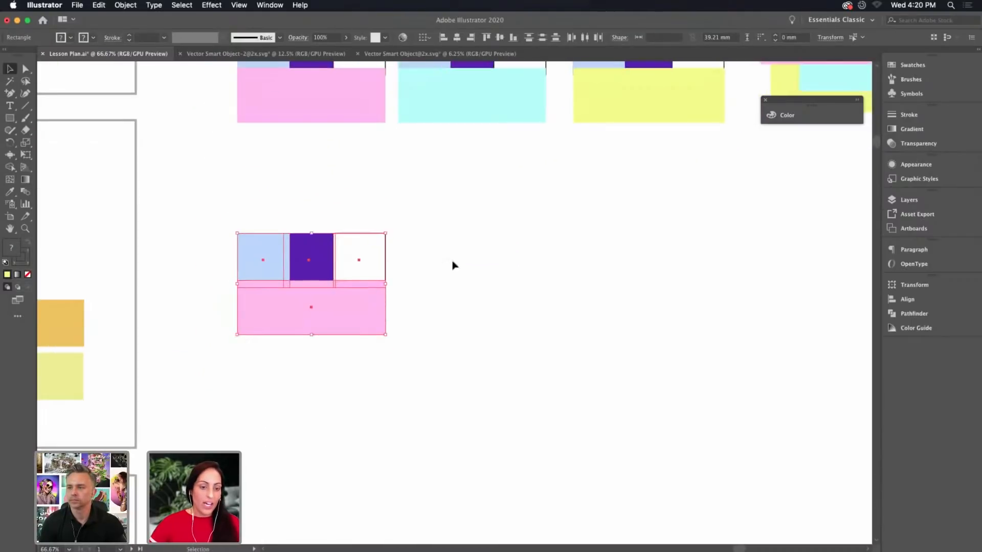
click(454, 266)
Recolour the purple square of the duplicated lower set to deep blue 2700E9
click(305, 270)
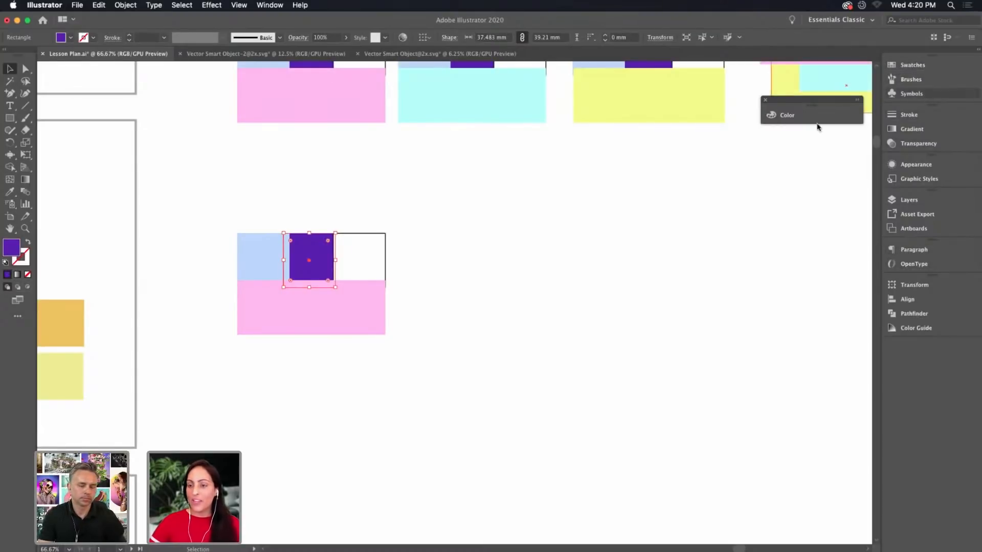
click(787, 115)
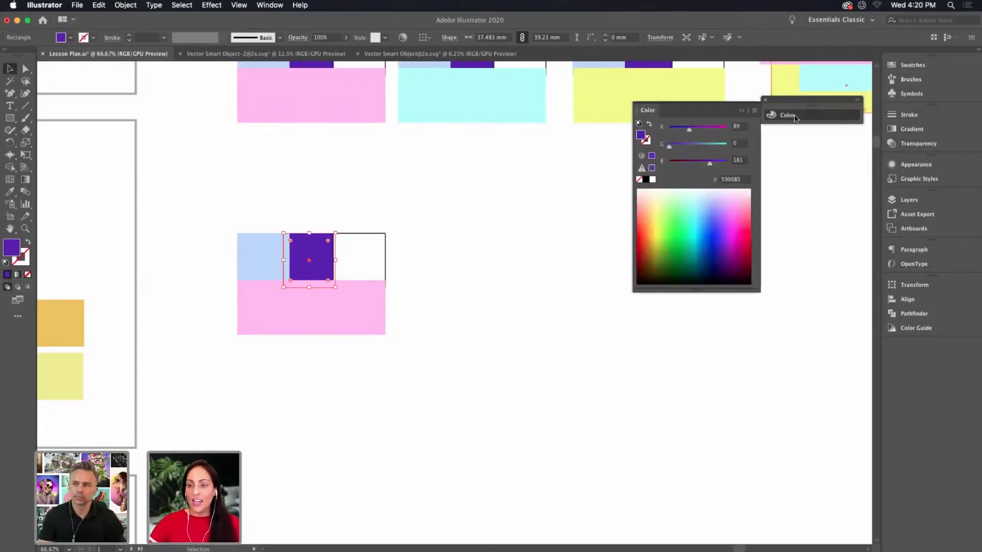
click(716, 231)
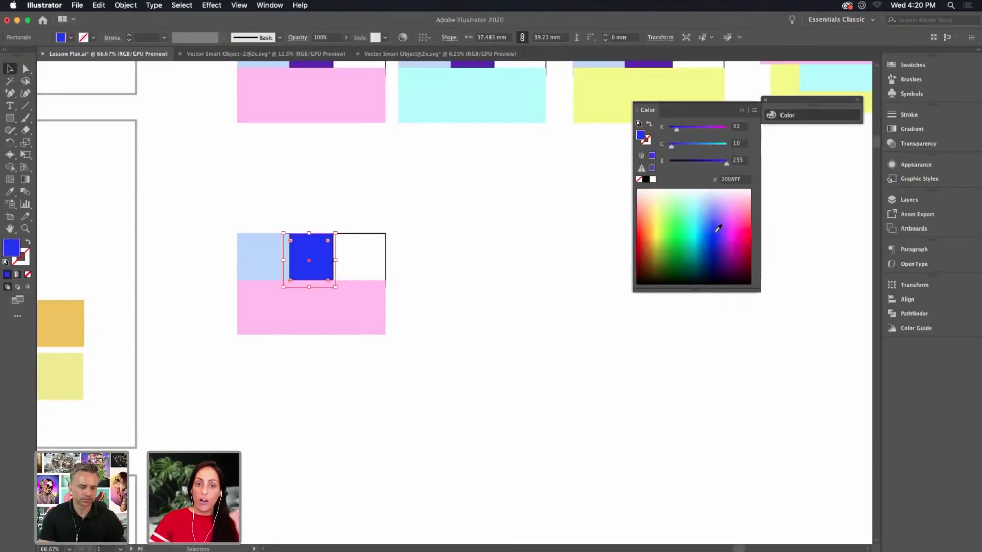
drag(717, 227, 718, 230)
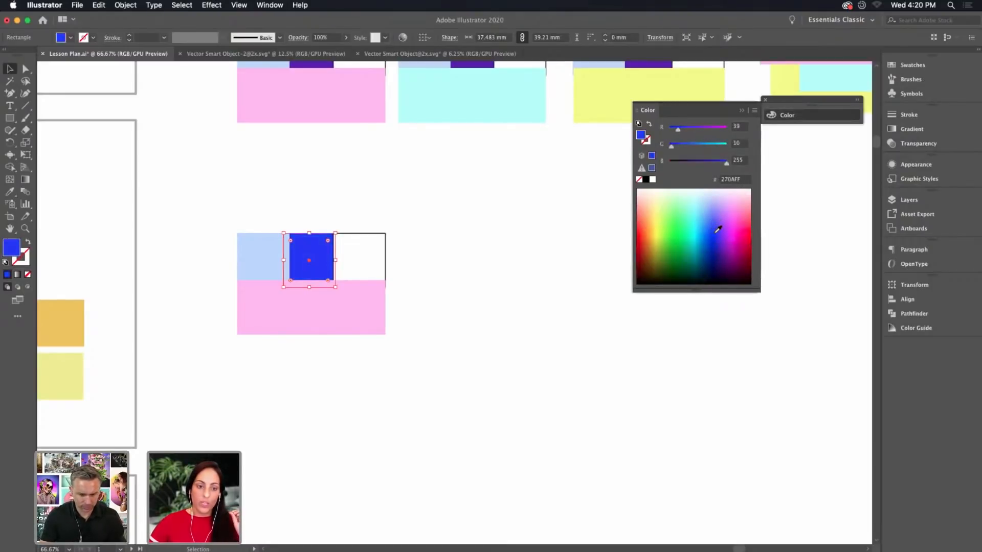
click(718, 235)
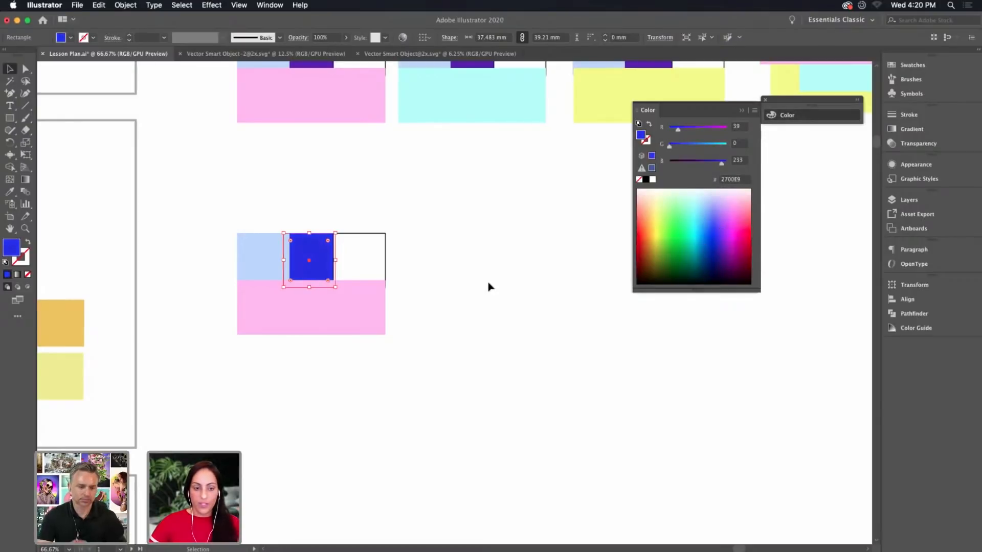
Pull the lower set apart into separate deep blue, pale blue, white and pink pieces
drag(252, 263, 447, 236)
drag(317, 269, 261, 248)
drag(314, 304, 317, 353)
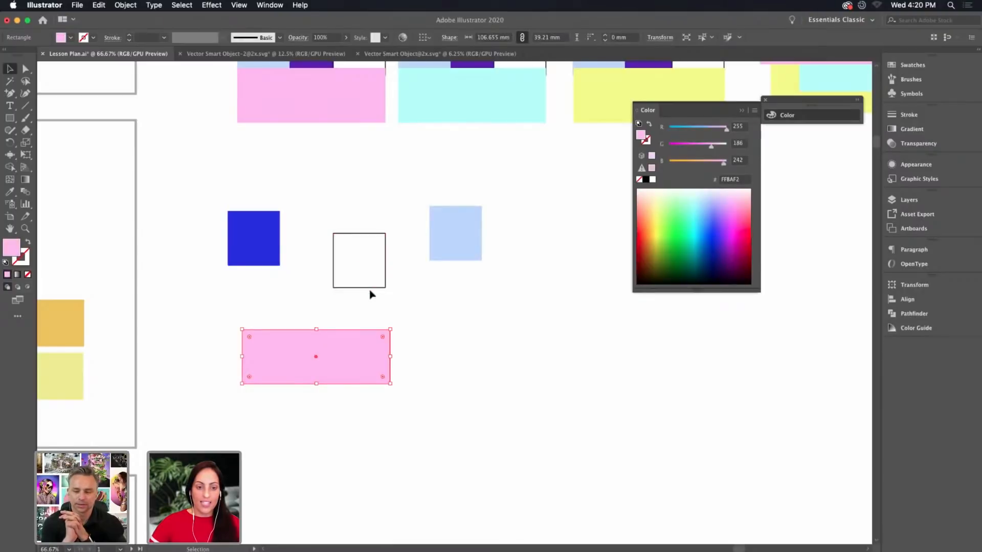
drag(374, 235, 407, 214)
Place the pale blue square beside the deep blue one above the pink bar, with the white square farther right
drag(451, 248, 309, 247)
drag(379, 266, 440, 268)
drag(246, 251, 245, 223)
drag(460, 266, 448, 243)
click(316, 254)
drag(312, 256, 307, 228)
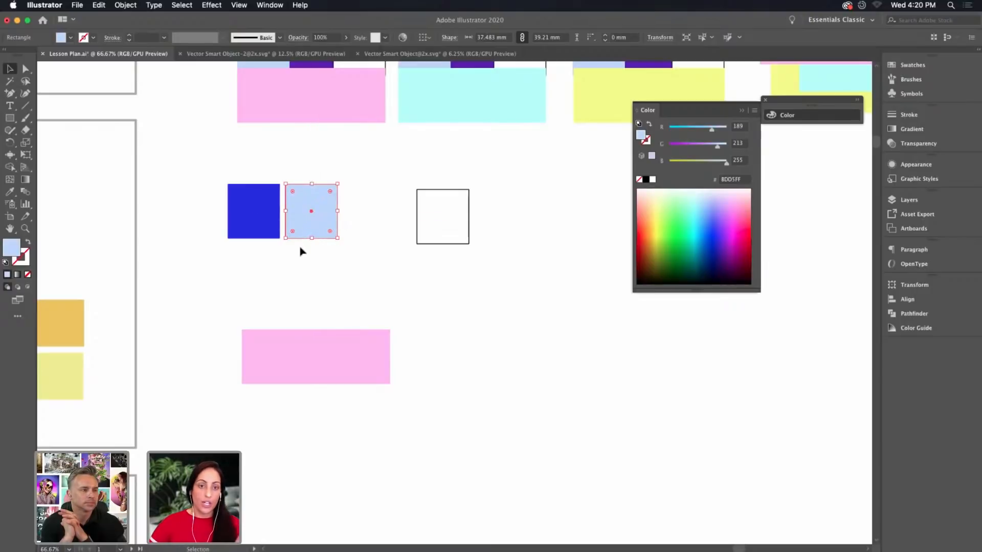
Recolour the lower set's pale blue square to peach FFD49D
drag(660, 213, 664, 226)
click(651, 212)
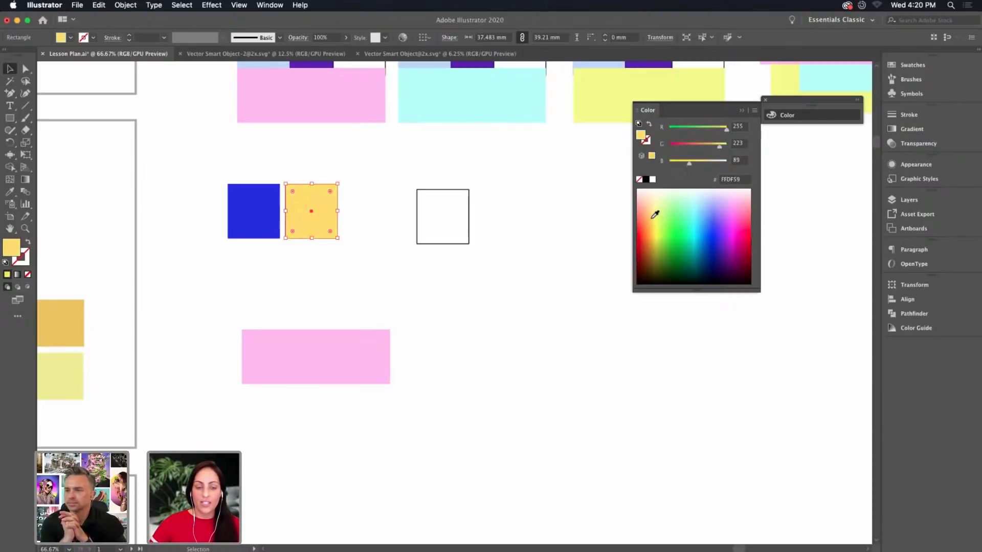
click(652, 207)
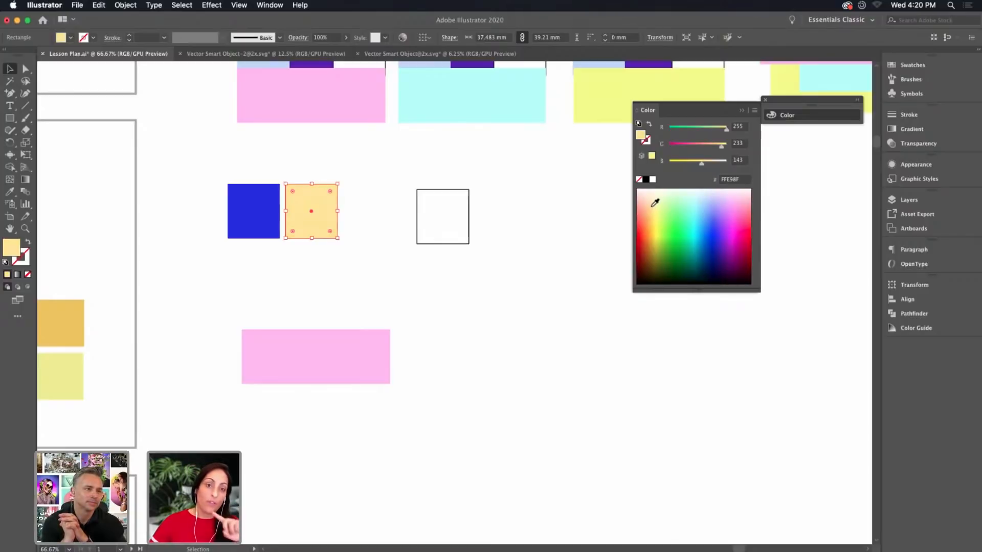
drag(657, 201, 650, 202)
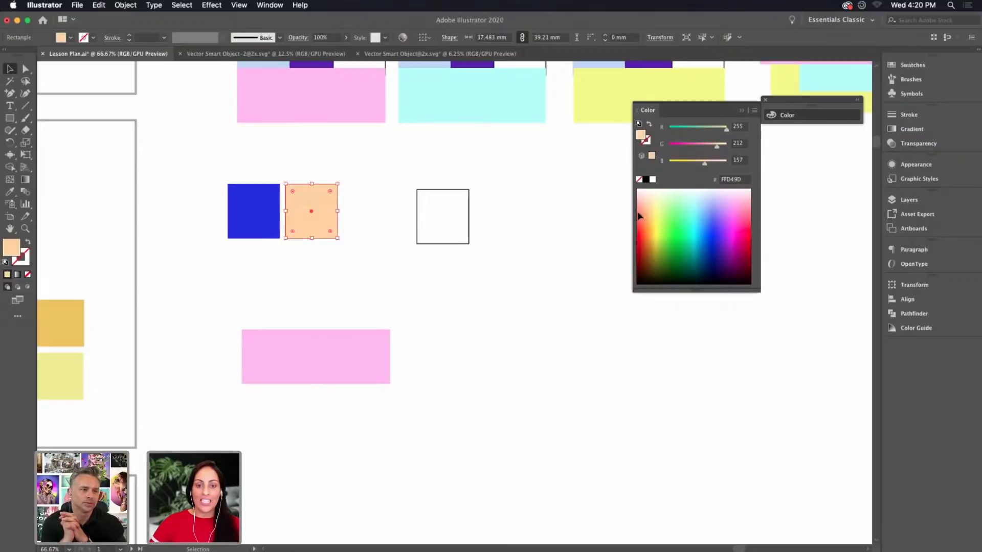
click(531, 255)
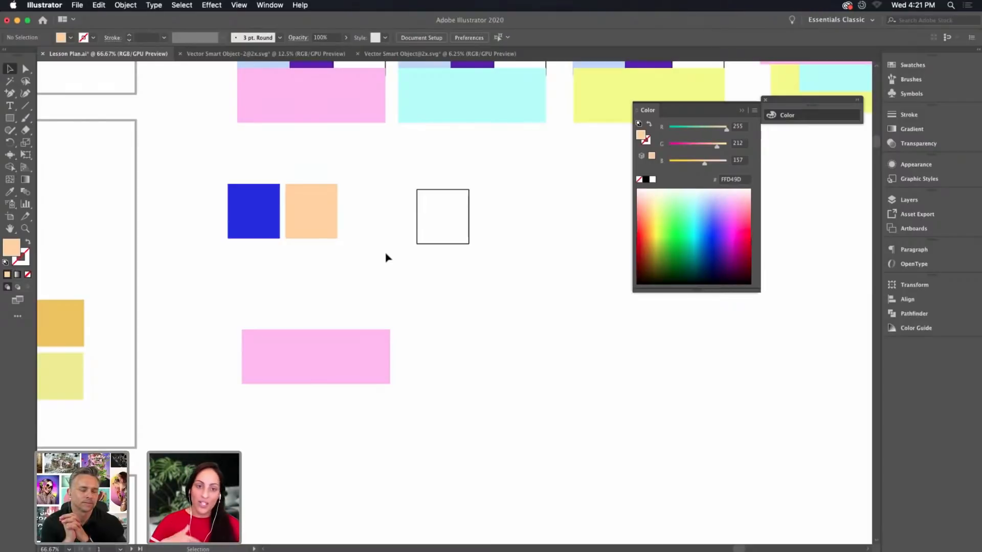
Duplicate the peach square beside the white square and recolour the copy to cream FFF0CE
click(416, 219)
drag(423, 246, 428, 235)
click(447, 254)
drag(327, 218, 416, 221)
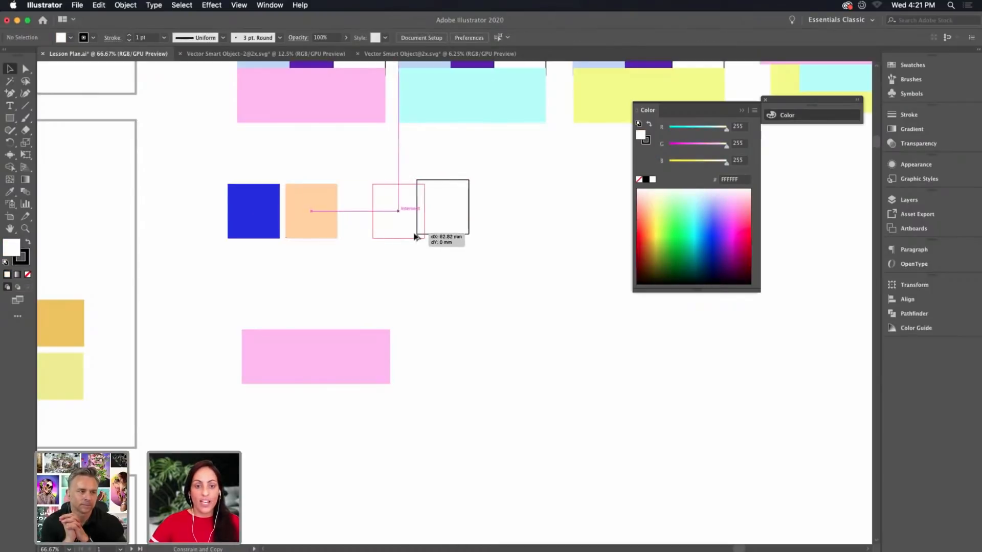
click(467, 245)
drag(716, 146, 724, 148)
click(404, 220)
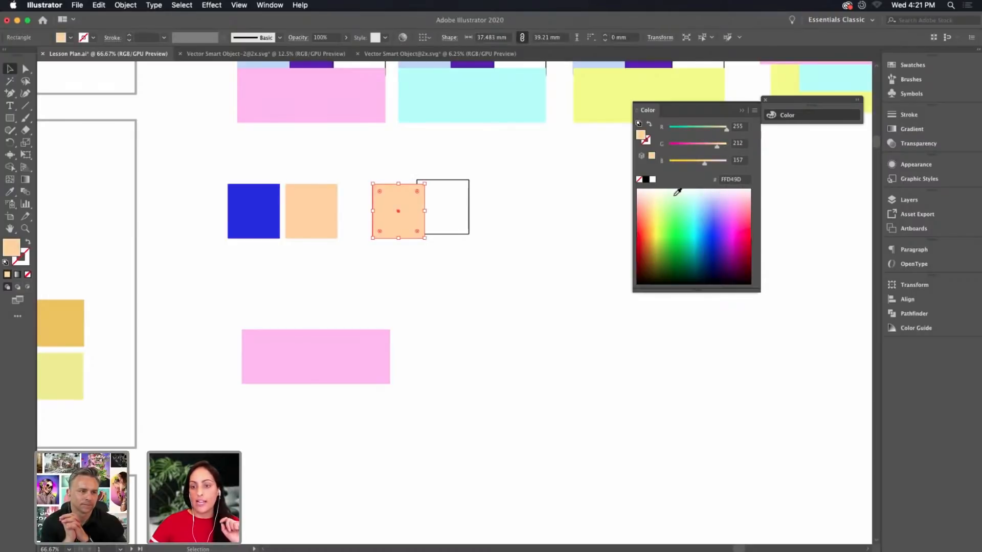
drag(654, 193, 652, 192)
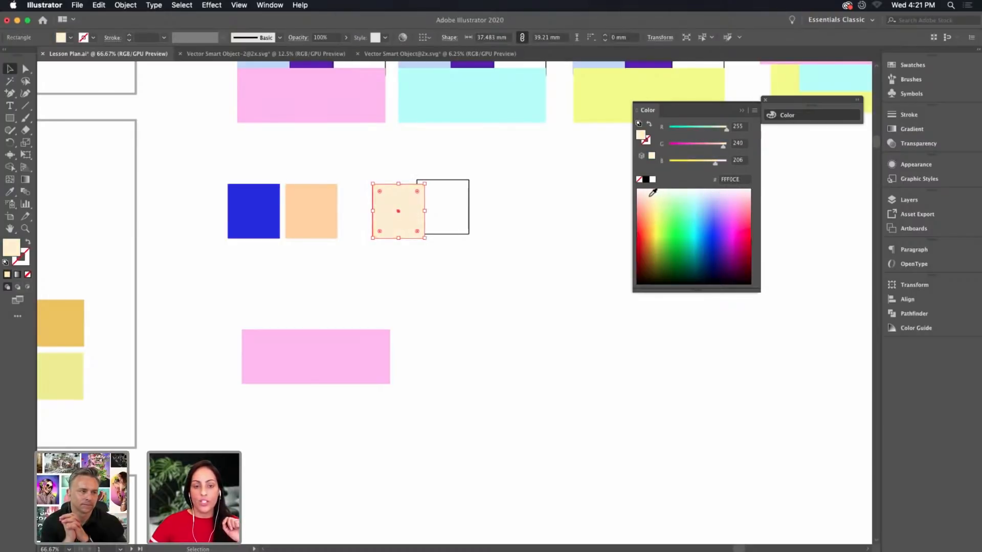
Arrange the deep blue, peach, cream and white squares into one closely spaced row
click(438, 284)
drag(448, 235, 460, 240)
drag(352, 252, 264, 205)
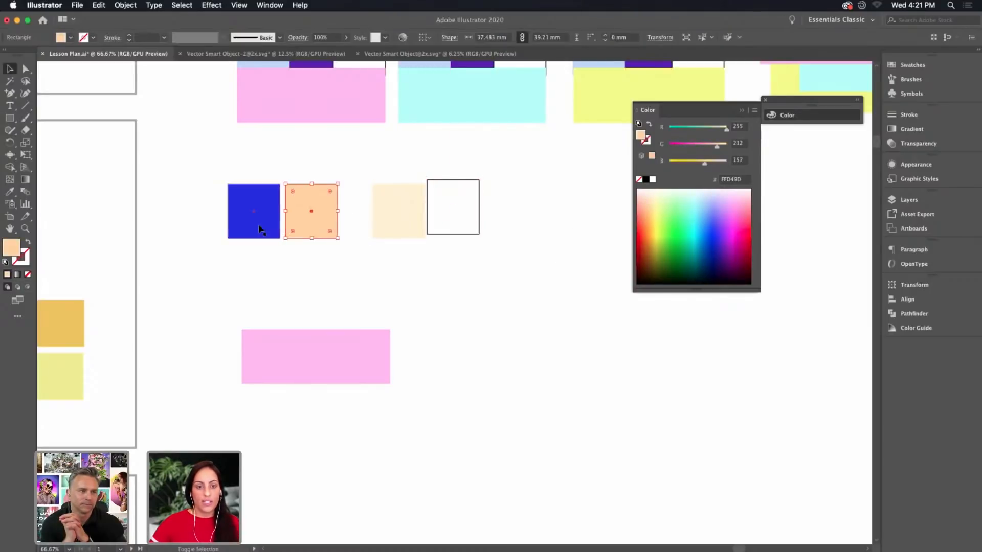
drag(329, 228, 356, 228)
drag(449, 234, 450, 238)
Move the pink bar up against the row of four squares and widen it to about 162 mm, spanning the whole row
click(416, 289)
drag(344, 367, 479, 259)
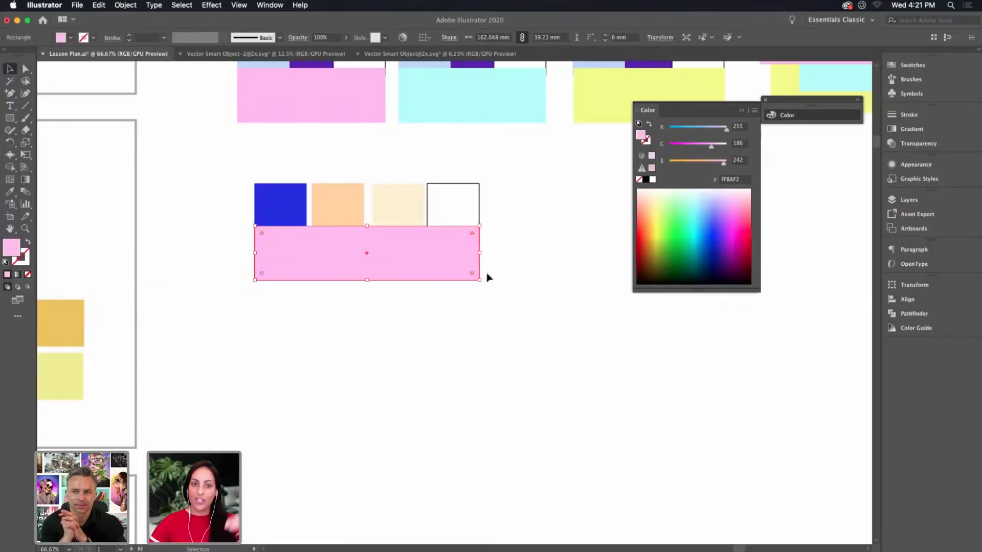
click(578, 337)
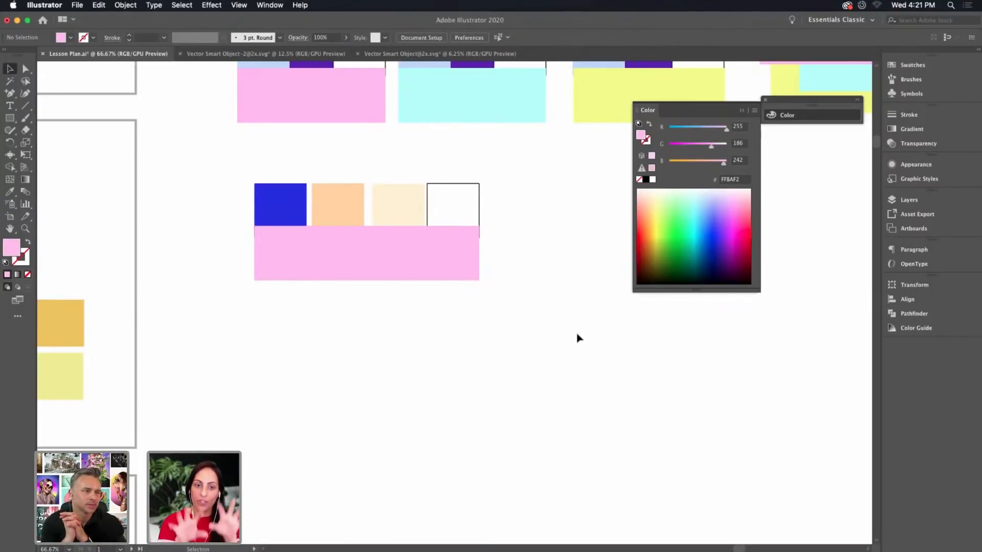
Recolour the bar of the deep blue set to a stronger pink FF97D8
drag(579, 354, 480, 350)
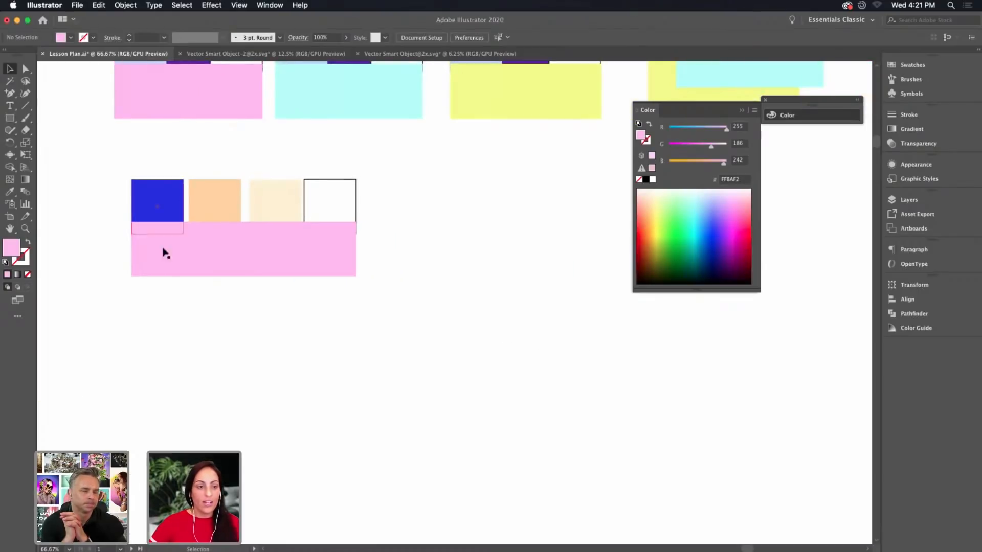
click(250, 241)
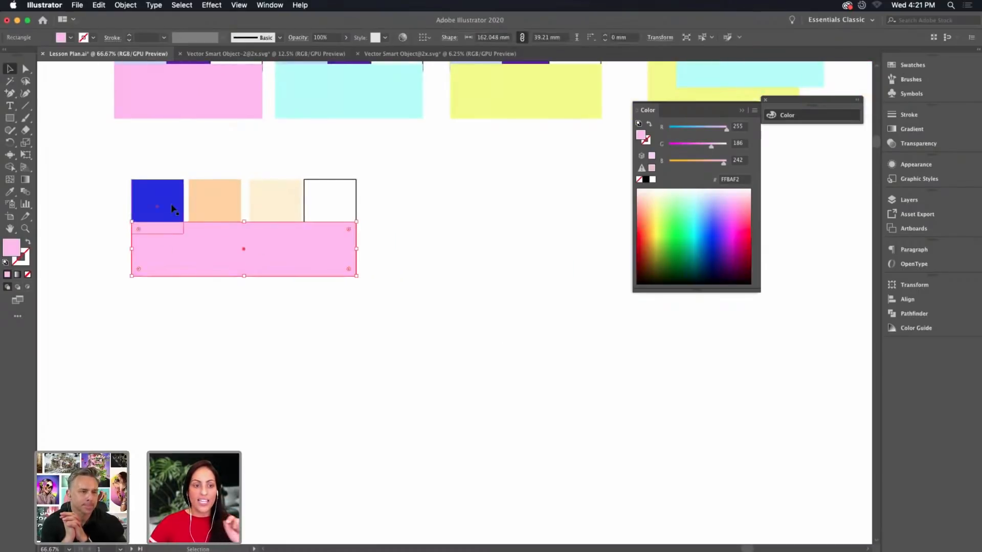
click(734, 222)
click(735, 208)
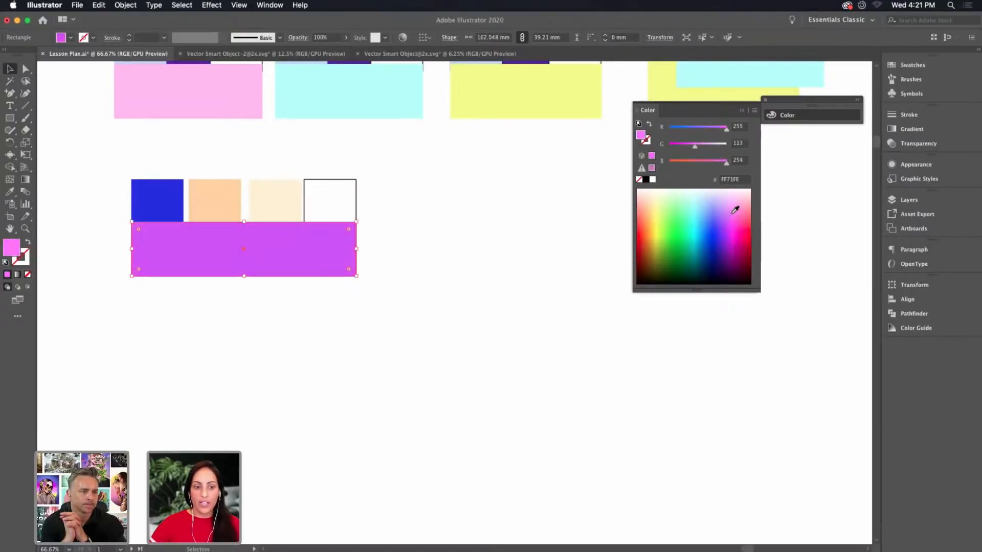
click(735, 209)
click(720, 164)
drag(699, 146, 704, 146)
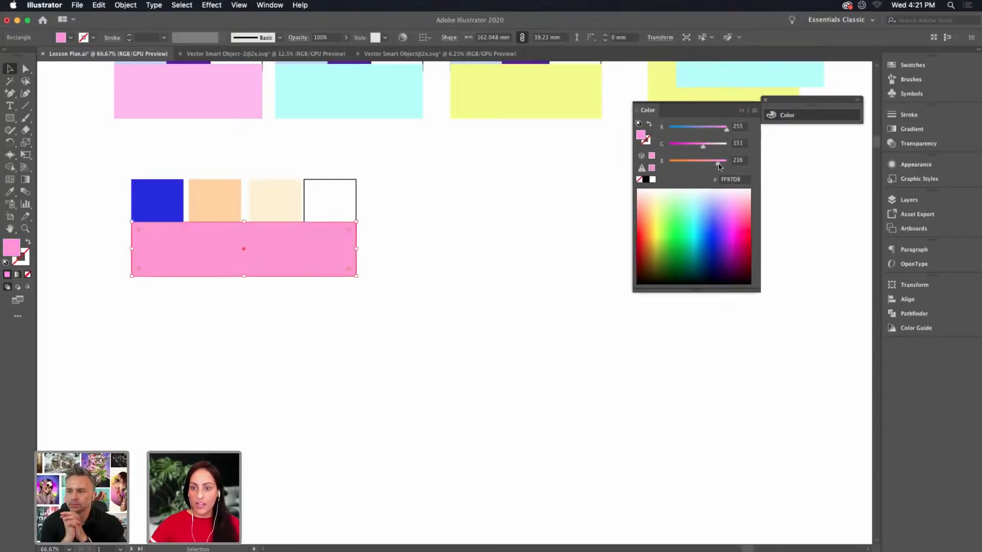
Duplicate the deep blue set to the right and recolour the copy's bar to muted teal 7FDAC5
drag(544, 267, 421, 254)
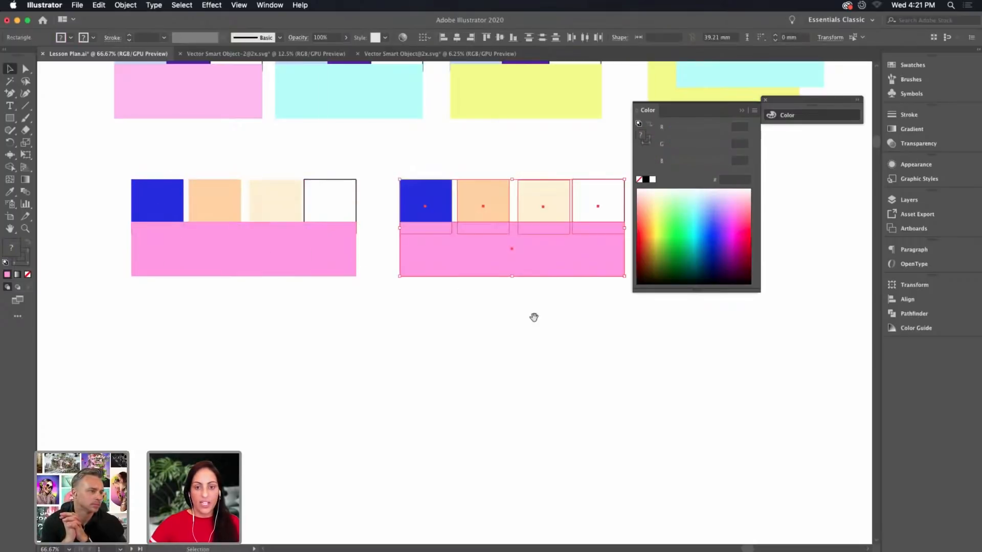
scroll(523, 317, right, 5)
click(469, 274)
drag(673, 204, 687, 207)
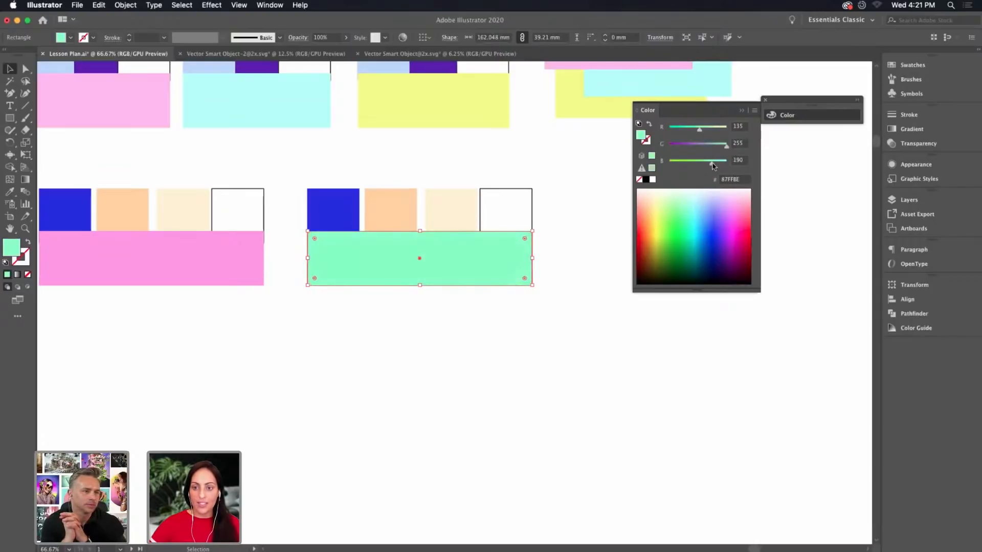
drag(708, 131, 717, 149)
click(616, 243)
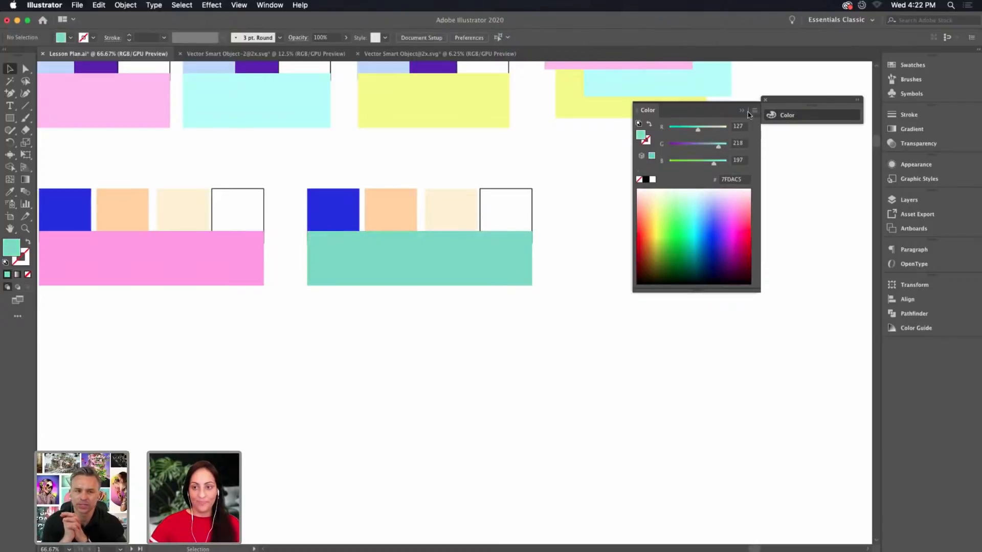
Clear the colour controls out of the way and duplicate the teal set to its right as a third set
drag(781, 102, 809, 79)
drag(806, 241, 798, 248)
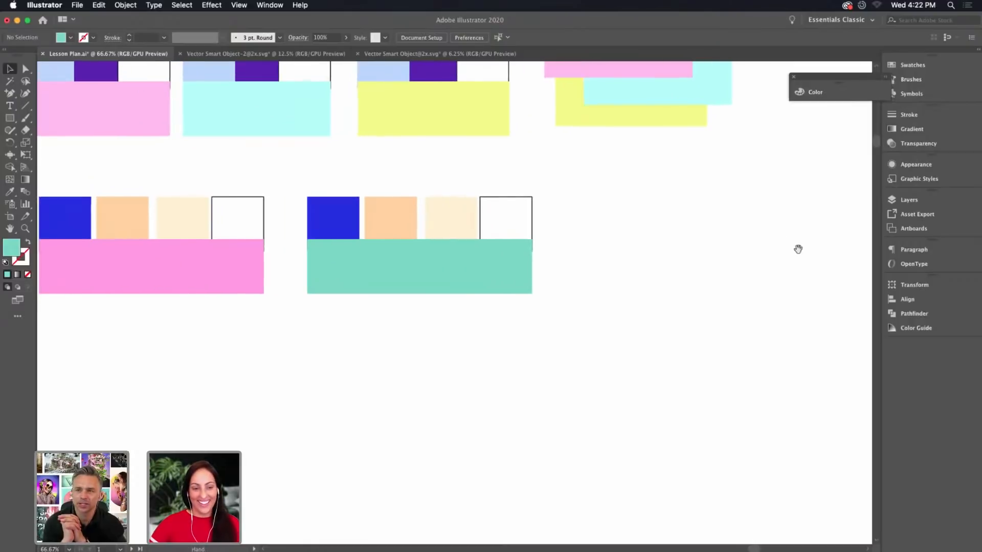
drag(303, 193, 542, 301)
drag(396, 285, 655, 284)
click(723, 327)
Recolour the third deep blue set's bar to golden yellow
drag(723, 327, 699, 325)
click(668, 274)
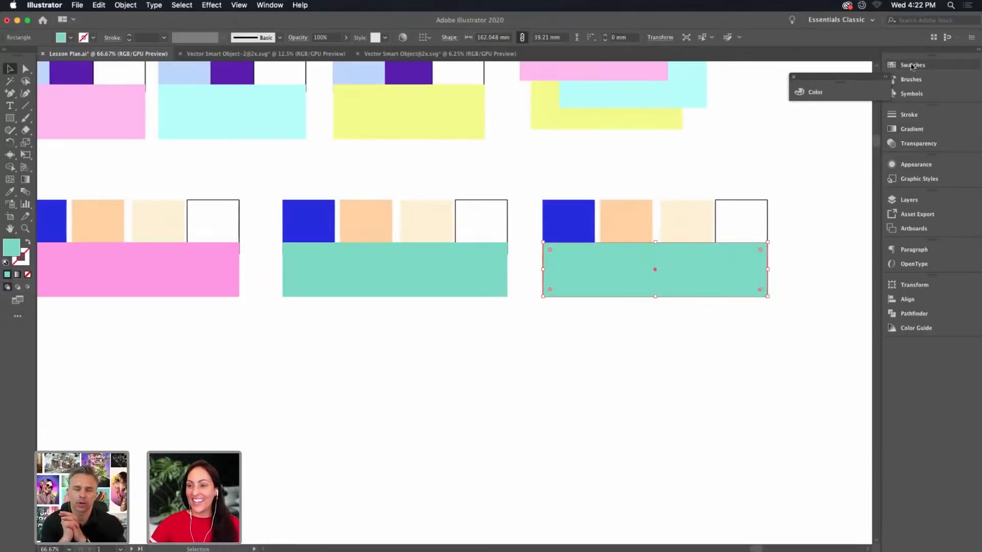
click(911, 66)
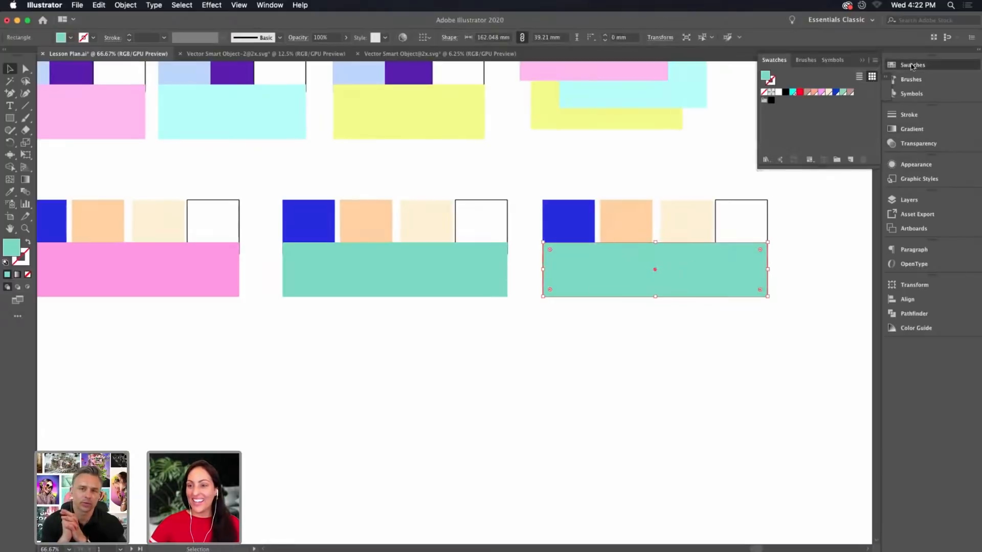
click(884, 94)
drag(686, 200, 682, 191)
click(792, 94)
click(795, 253)
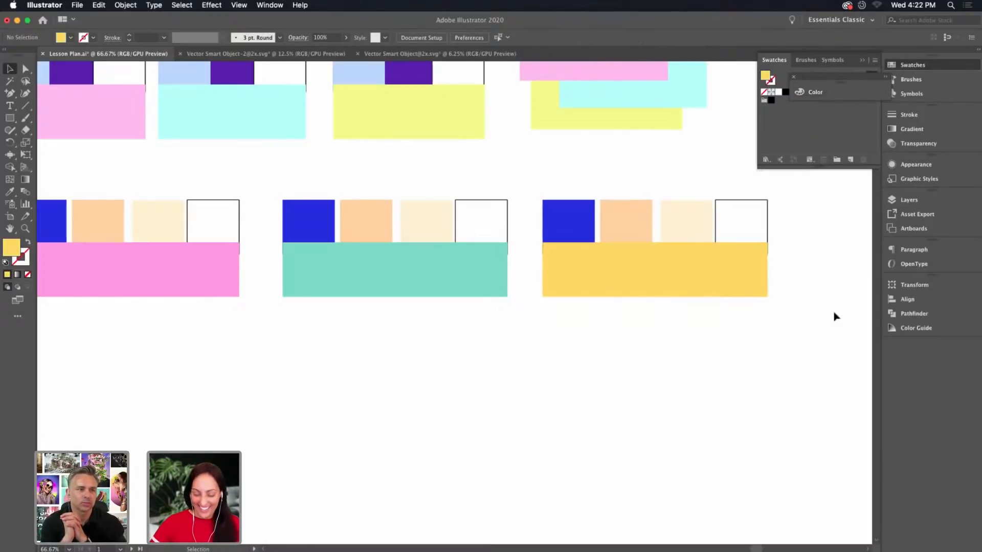
Copy the yellow, teal and pink bars to the right of the third set and stack them as overlapping accent colours
key(super+minus)
scroll(716, 345, down, 1)
scroll(716, 345, right, 1)
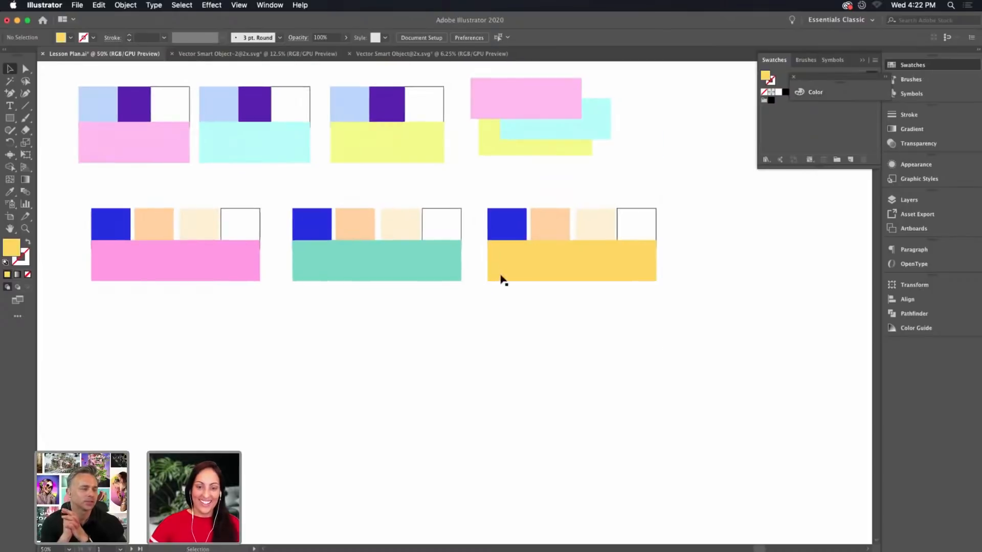
drag(500, 275, 718, 276)
drag(383, 276, 713, 242)
click(657, 342)
drag(152, 274, 764, 203)
click(690, 168)
drag(745, 274, 741, 274)
click(676, 416)
Move the pastel bar stack and the bright accent strips right, lining them up above the new pink, teal and yellow stack
key(super+minus)
drag(614, 339, 642, 388)
key(super+plus)
drag(753, 407, 516, 455)
click(355, 266)
drag(355, 267, 576, 248)
drag(284, 123, 599, 153)
click(728, 187)
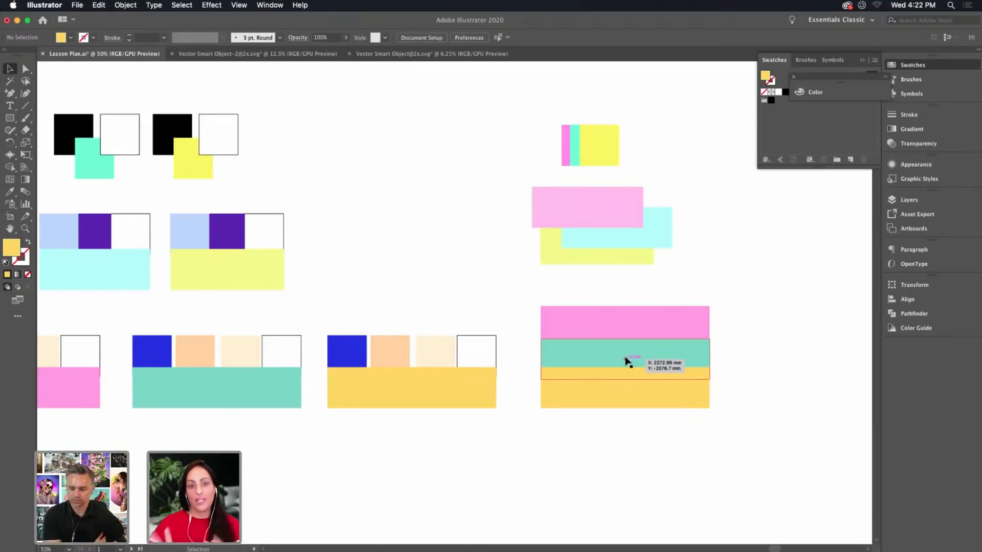
Review the three rows of palette sets together with their stacked accent colours
scroll(506, 403, down, 5)
scroll(507, 403, left, 8)
scroll(692, 313, right, 3)
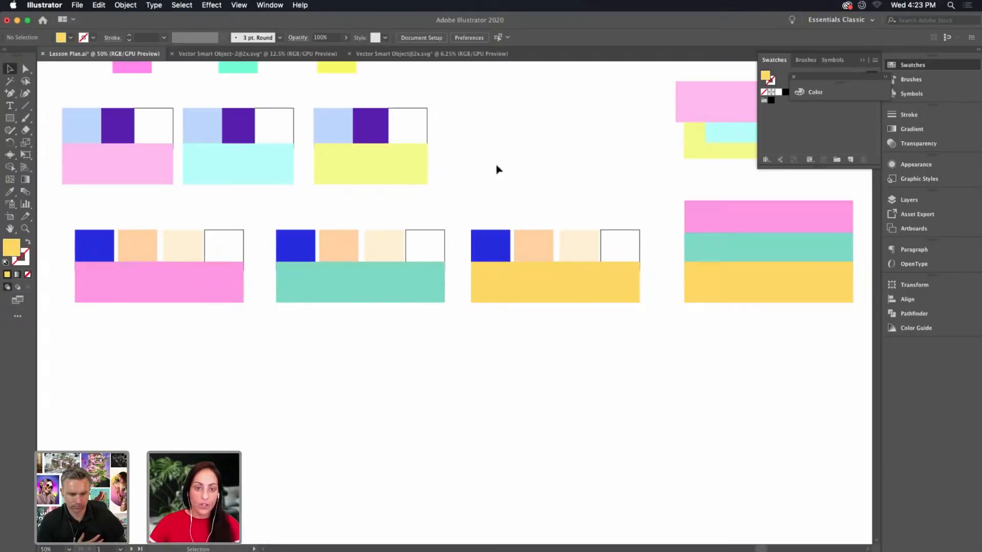
scroll(497, 120, up, 5)
scroll(497, 121, left, 3)
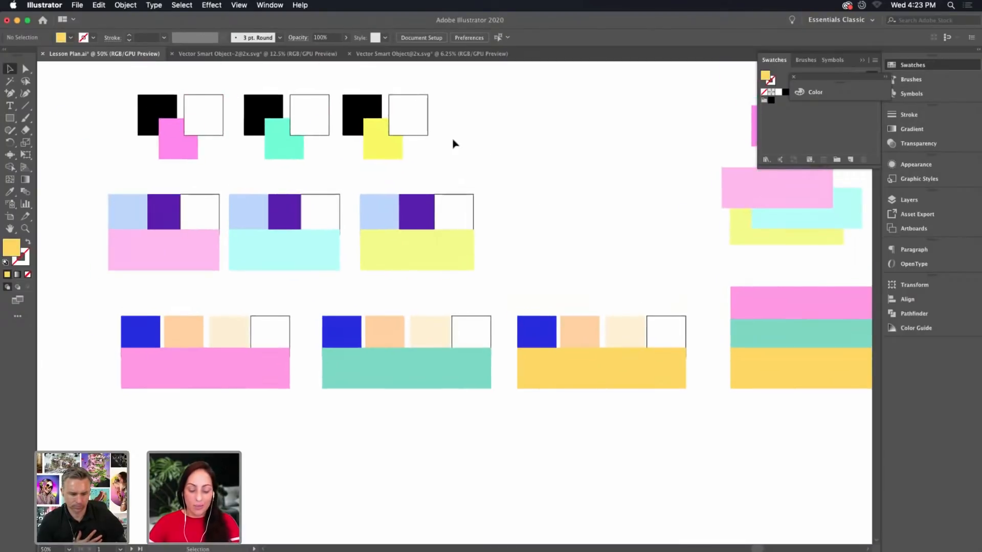
key(super+minus)
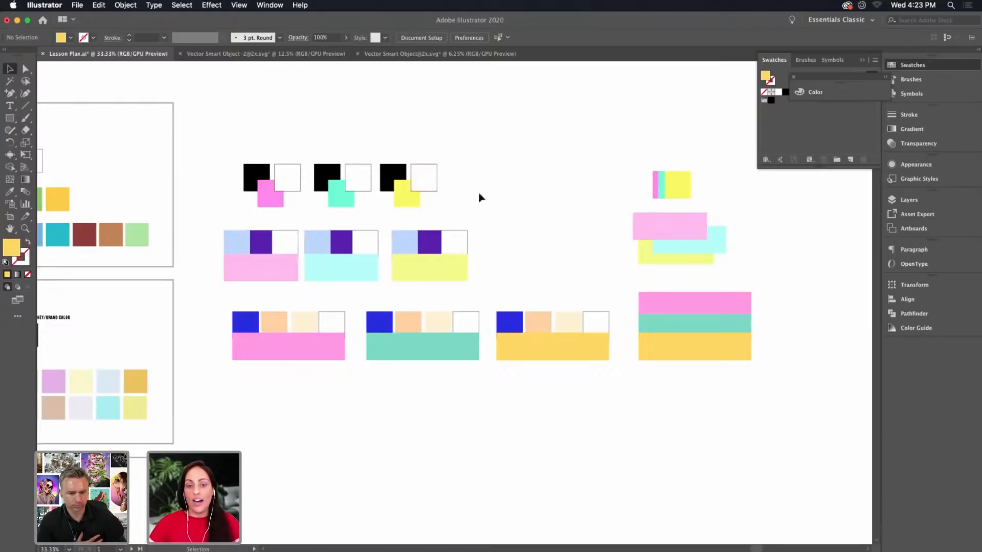
Stretch the first blue wave pattern to about 644 mm wide and 323 mm high and move it slightly up and left
mouse_move(213, 210)
mouse_down()
mouse_move(401, 252)
mouse_move(714, 215)
mouse_move(900, 180)
mouse_up()
mouse_move(417, 347)
mouse_down()
mouse_move(471, 374)
mouse_move(588, 379)
mouse_up()
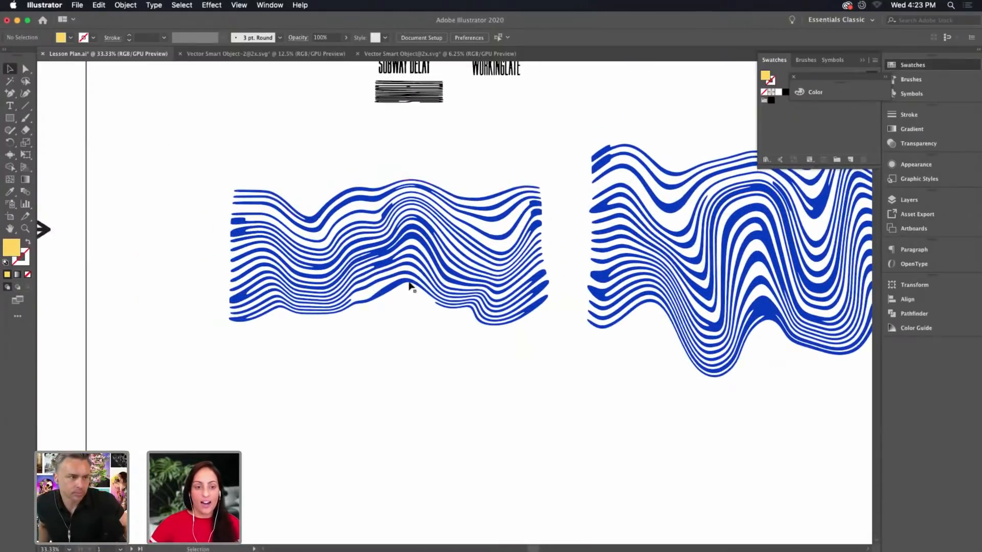
click(431, 298)
drag(388, 325, 389, 403)
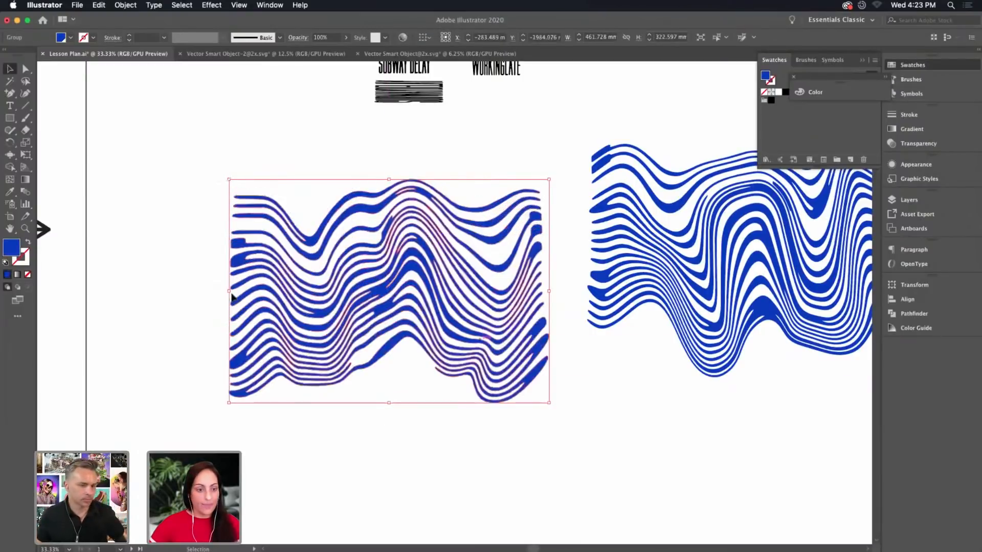
drag(229, 291, 134, 290)
drag(549, 291, 581, 293)
drag(501, 331, 480, 308)
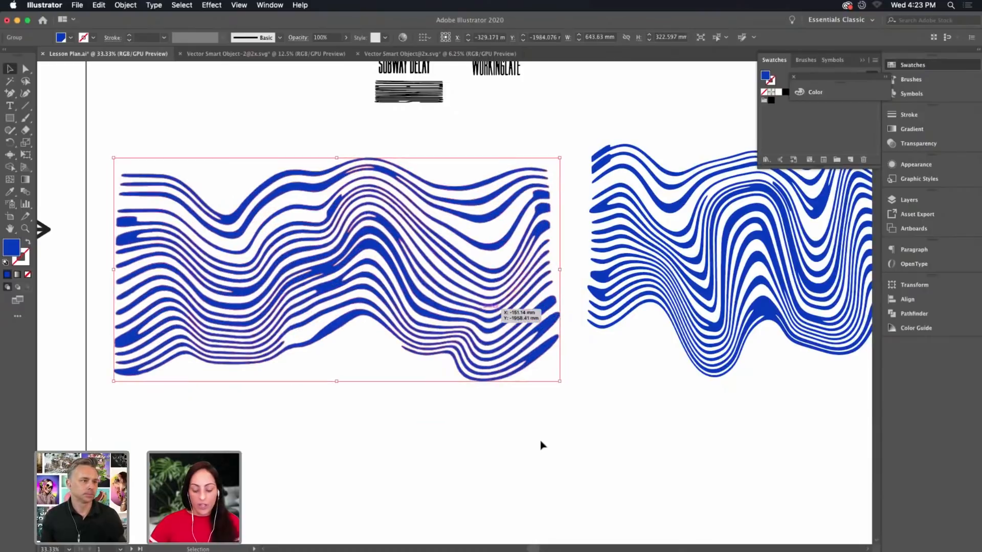
Duplicate the stretched wave pattern so two copies sit one above the other beside the other blue wave artwork
key(super+minus)
drag(580, 361, 538, 349)
drag(530, 295, 526, 272)
drag(520, 447, 520, 428)
drag(538, 297, 540, 282)
Move the small black striped graphic and its text labels up, away from the upper wave pattern
drag(337, 89, 548, 154)
drag(532, 140, 532, 105)
drag(615, 154, 607, 127)
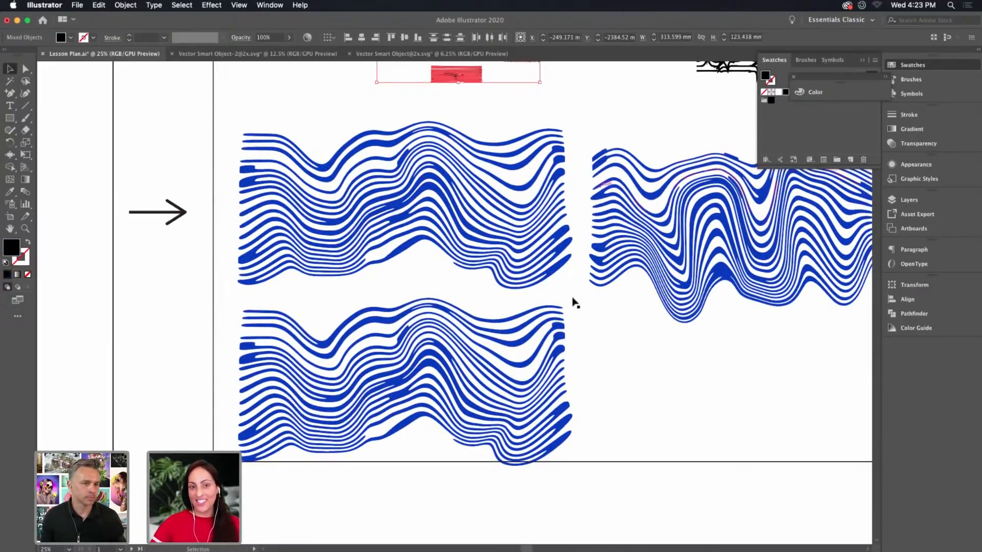
Shift both wave pattern copies upward, leaving a narrow gap between them
drag(523, 347, 523, 332)
drag(524, 267, 524, 223)
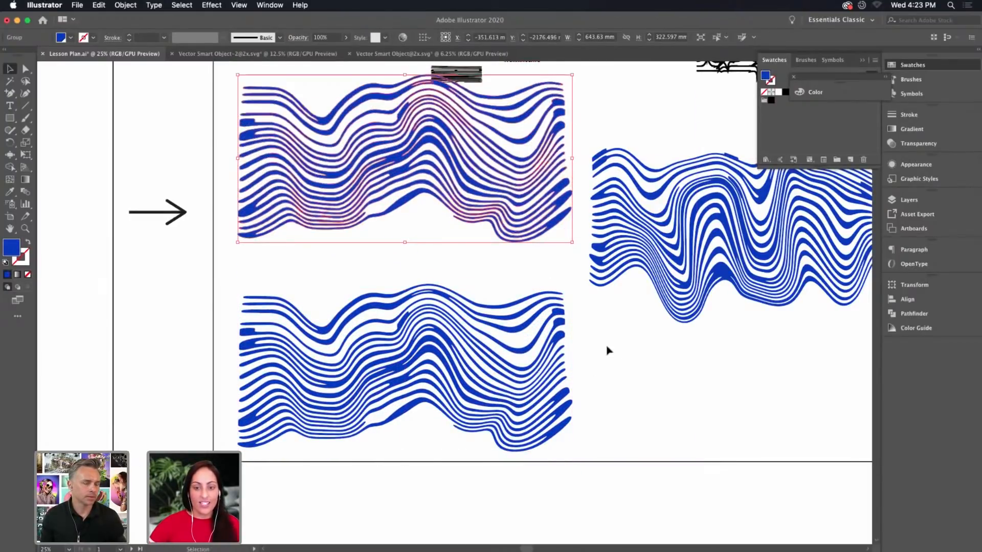
click(601, 339)
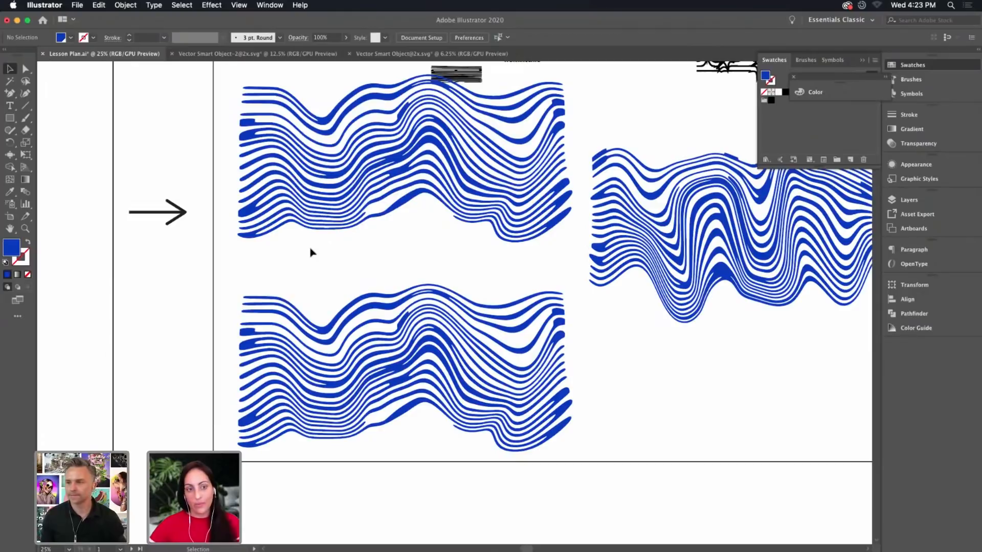
drag(314, 322, 323, 312)
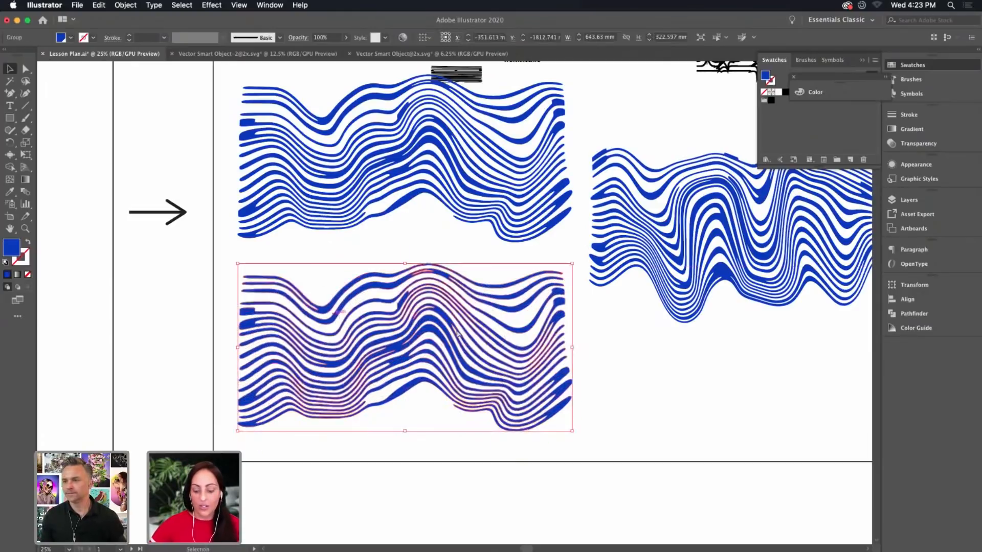
Draw a rectangle about 596 by 350 mm over the lower wave pattern, inside its ragged side ends, and remove its fill
key(super+equal)
drag(356, 473, 322, 470)
scroll(322, 470, right, 3)
scroll(321, 471, up, 2)
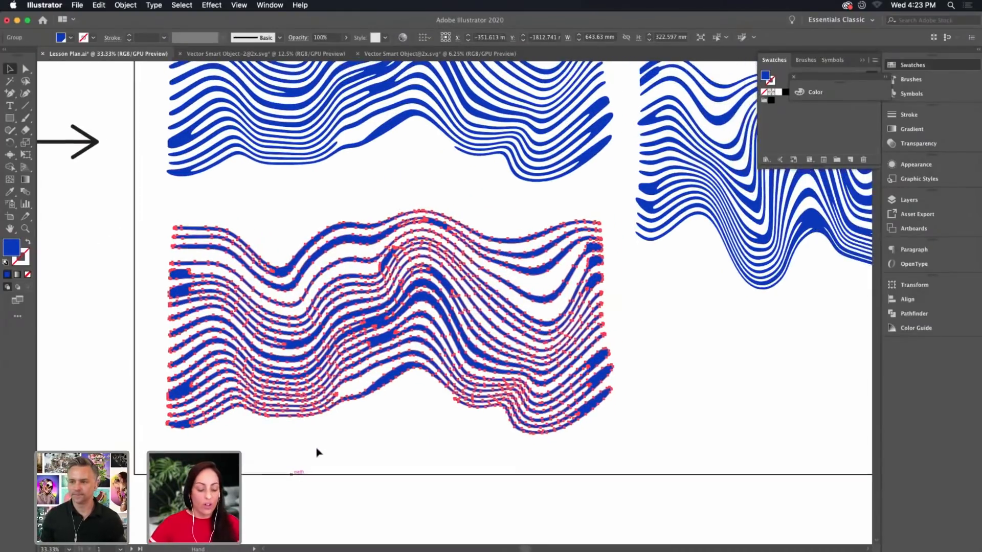
key(m)
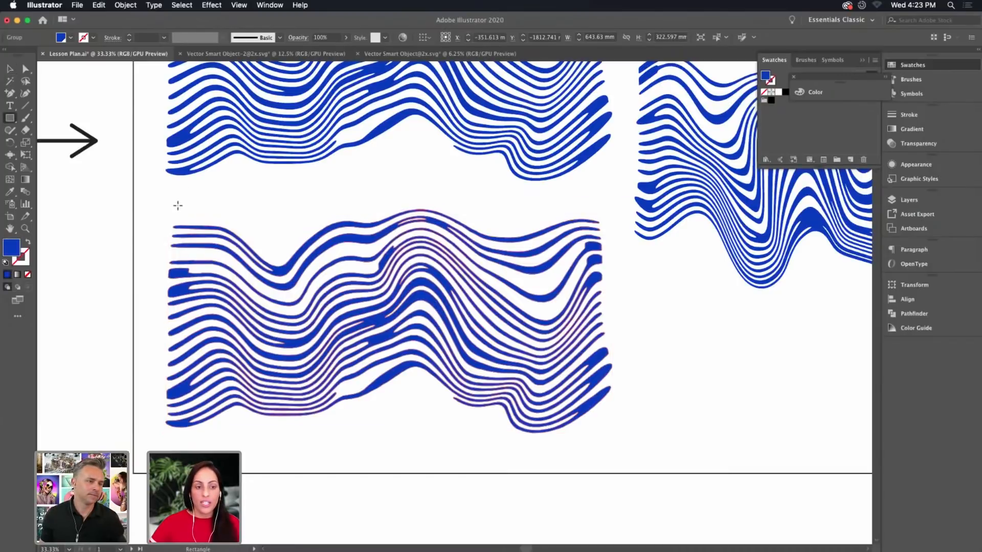
drag(179, 204, 592, 446)
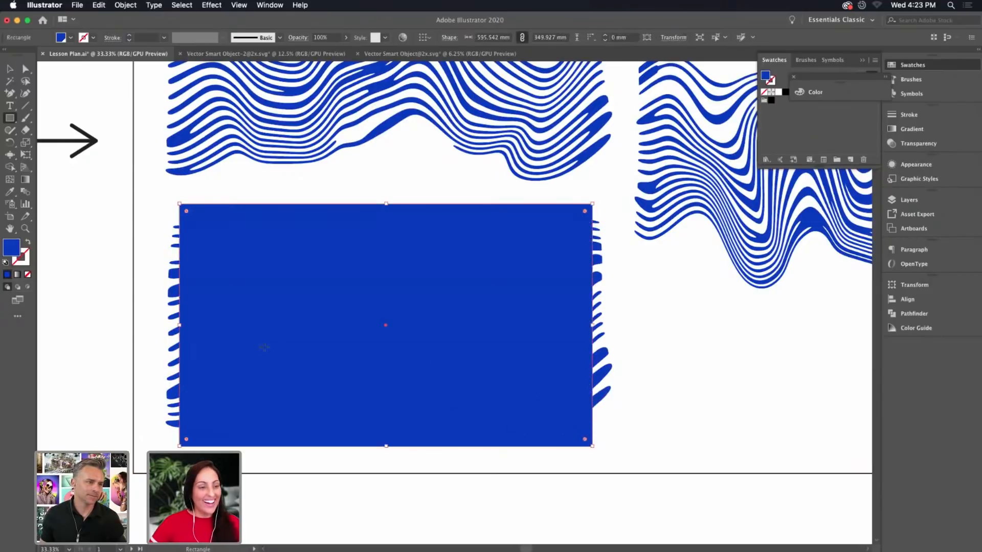
key(slash)
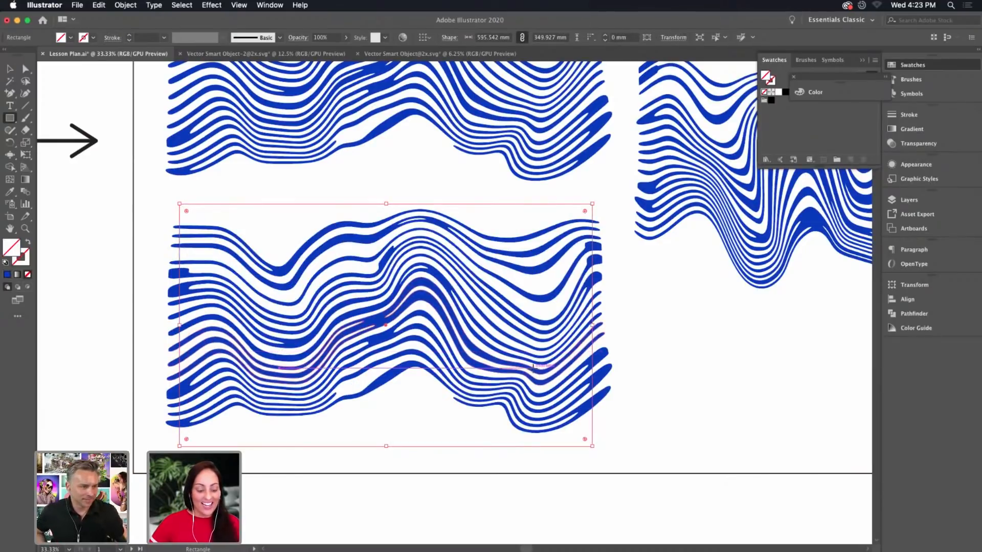
key(v)
drag(609, 189, 294, 463)
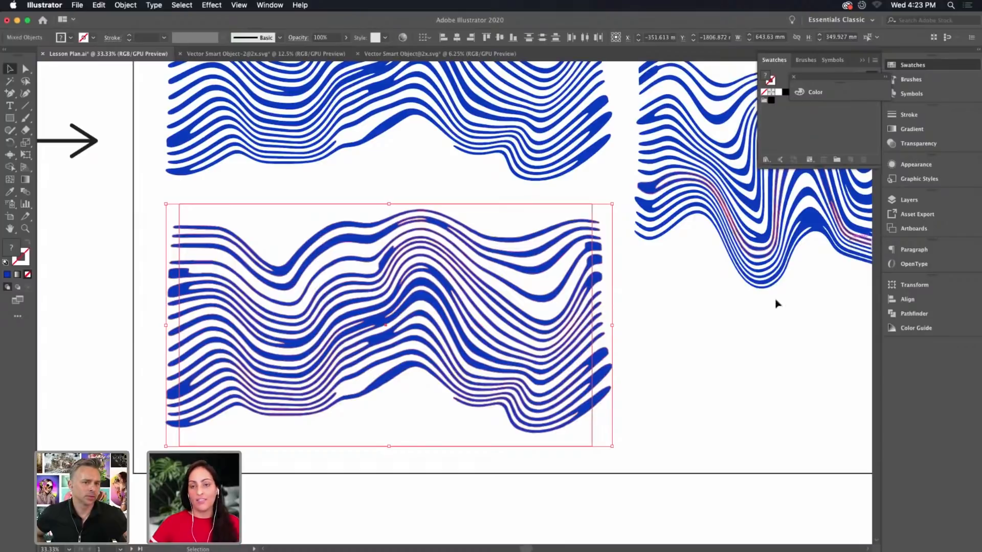
click(649, 324)
drag(612, 204, 147, 455)
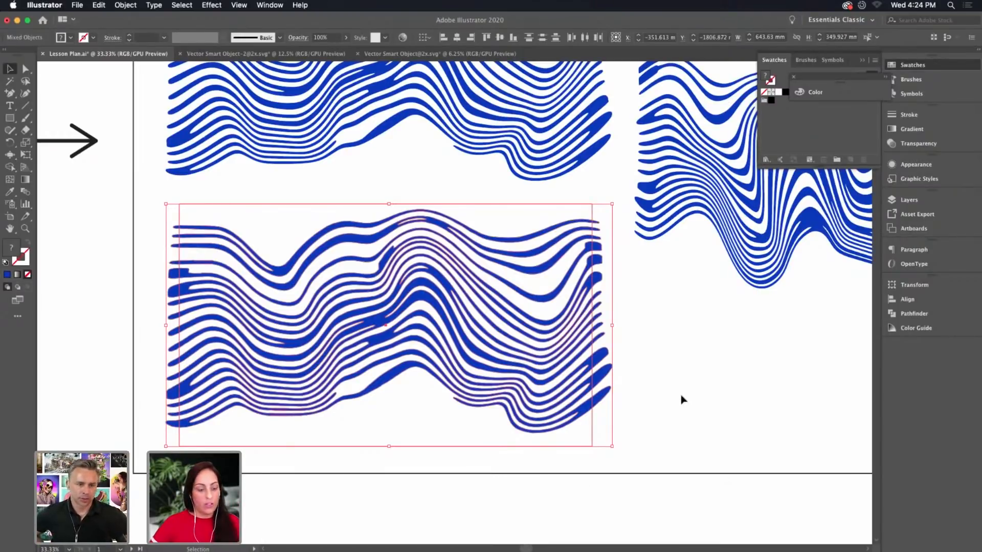
click(683, 399)
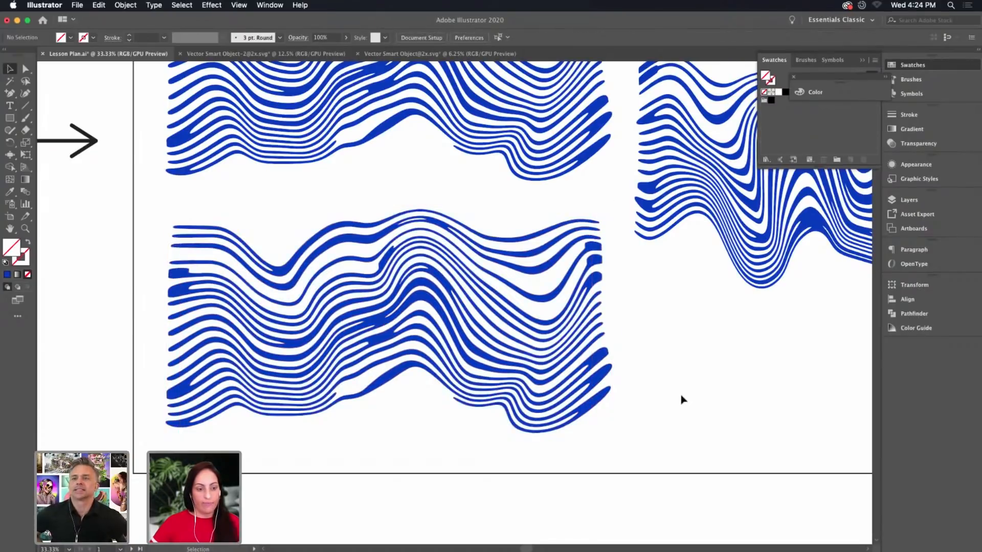
drag(613, 195, 140, 489)
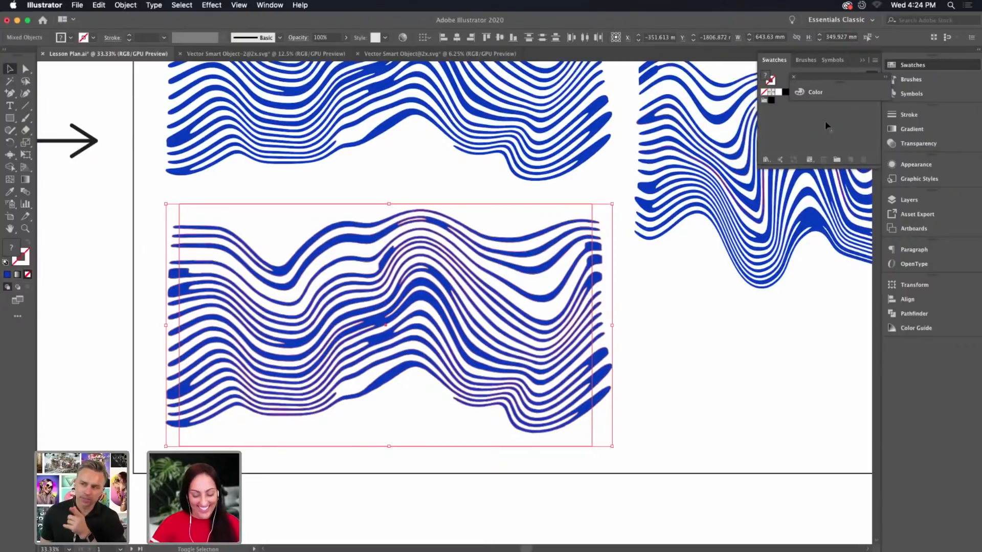
key(shift+m)
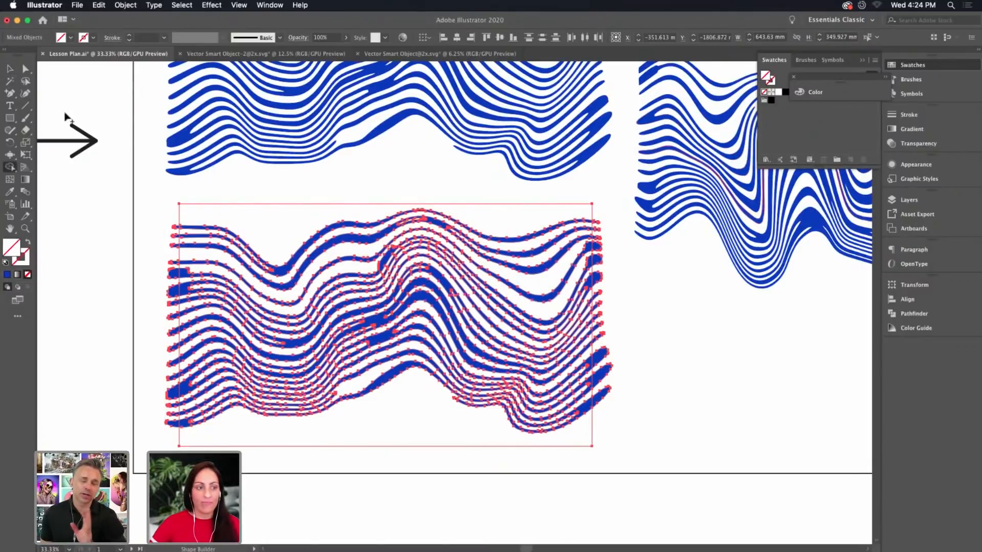
click(9, 68)
click(304, 205)
click(170, 281)
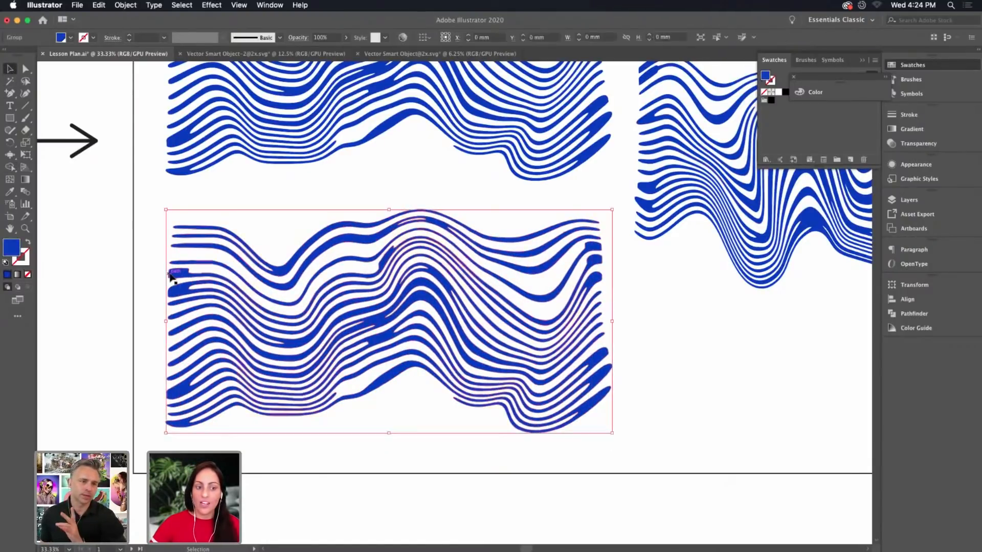
Move the floating Color panel down so that it no longer covers the colour swatches
drag(828, 79, 787, 242)
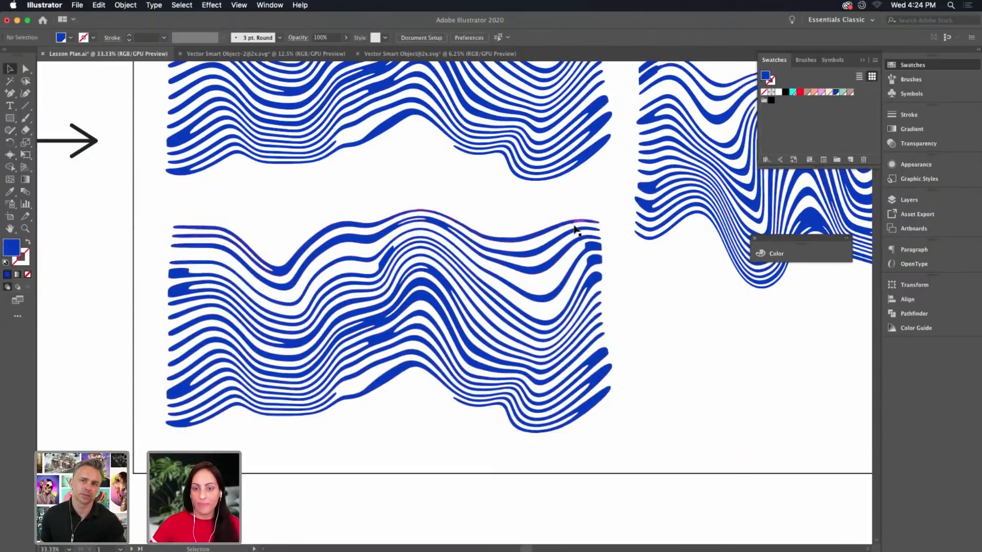
click(609, 193)
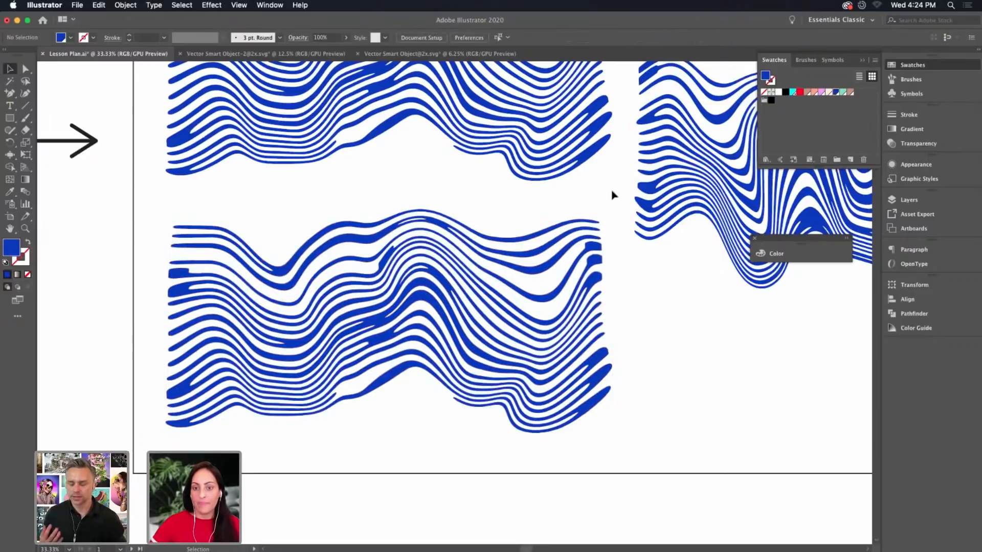
click(211, 441)
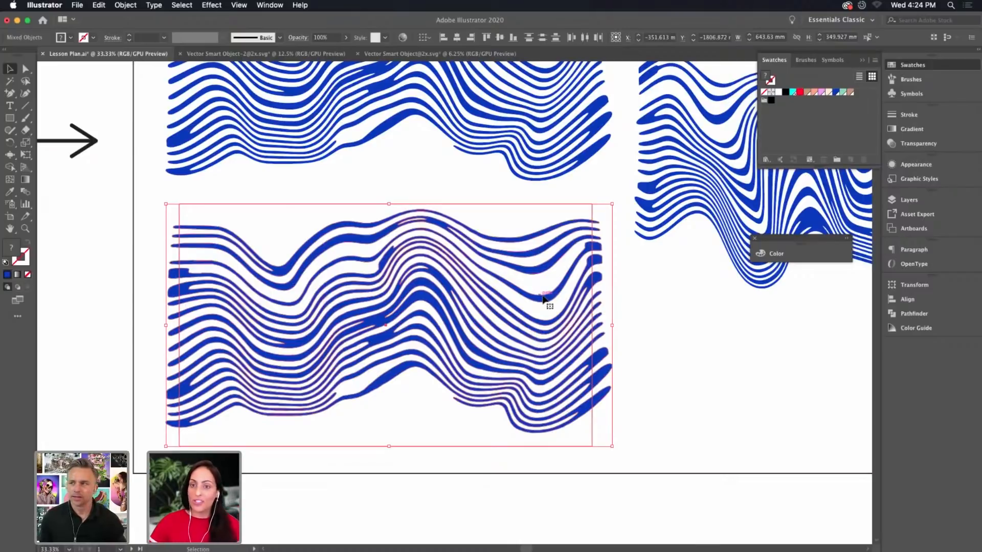
click(587, 195)
Select the lower wave pattern with its rectangle and use Shape Builder to fill the areas above and below the waves with pink
drag(604, 188, 144, 502)
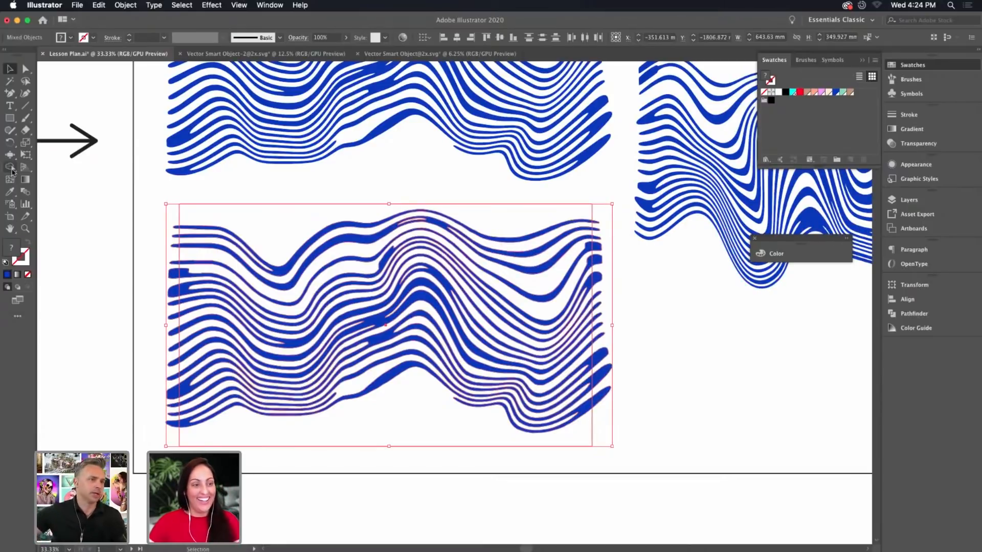
click(11, 170)
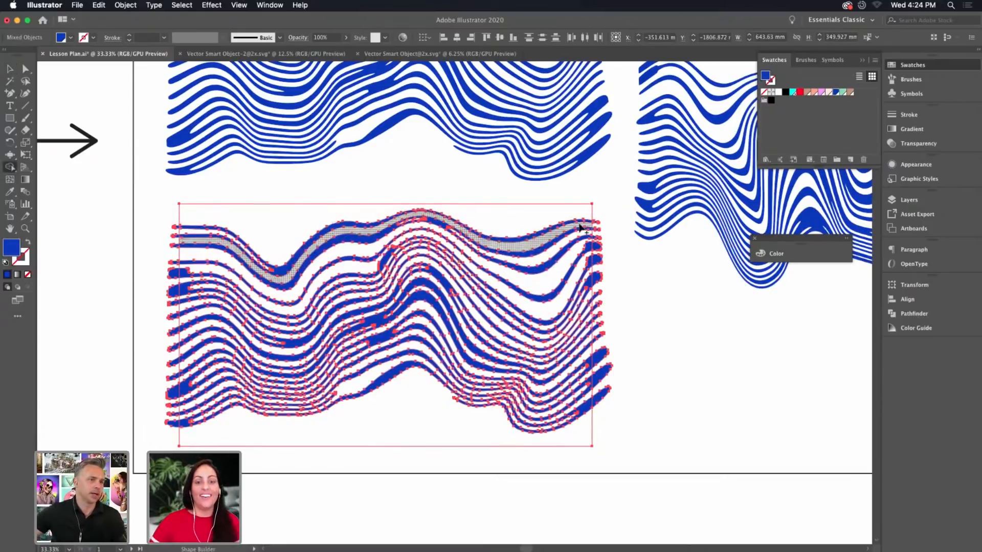
click(821, 92)
click(519, 239)
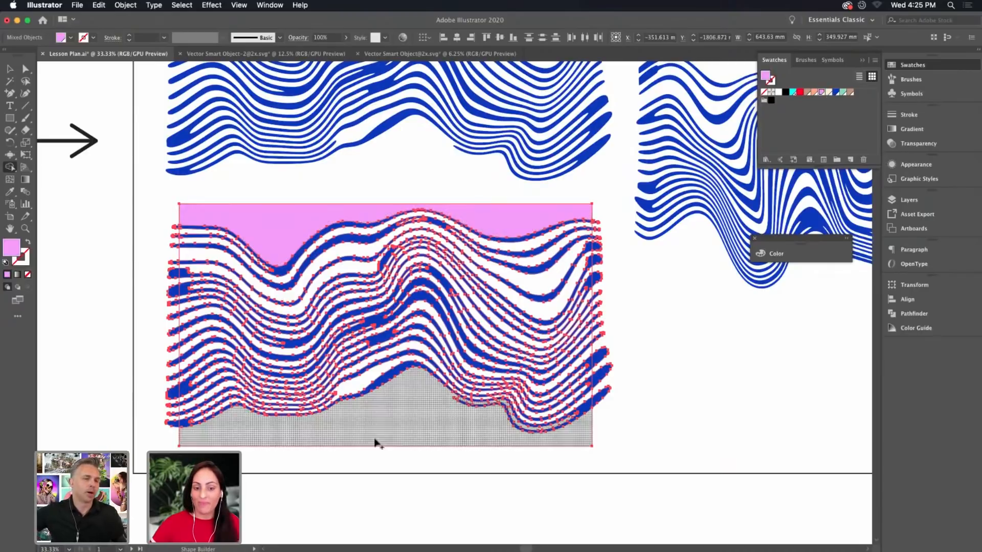
click(392, 428)
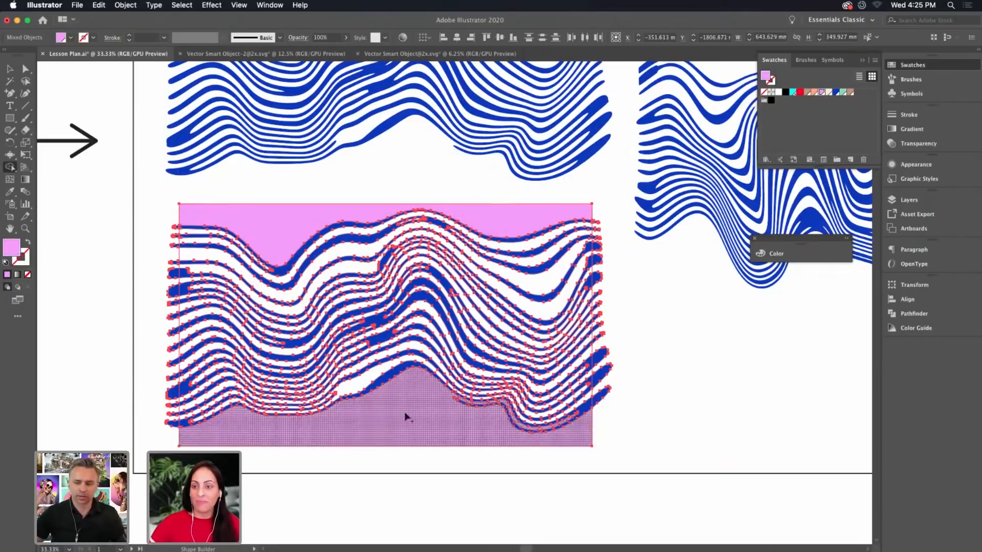
Fill a scattered set of the white bands between the blue wave lines with the same pink using Shape Builder
click(814, 93)
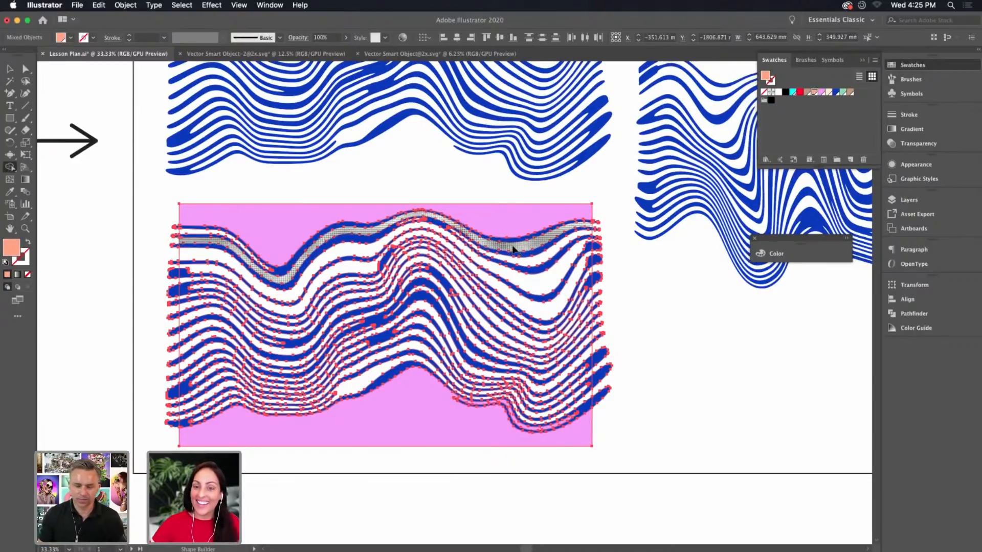
key(super+plus)
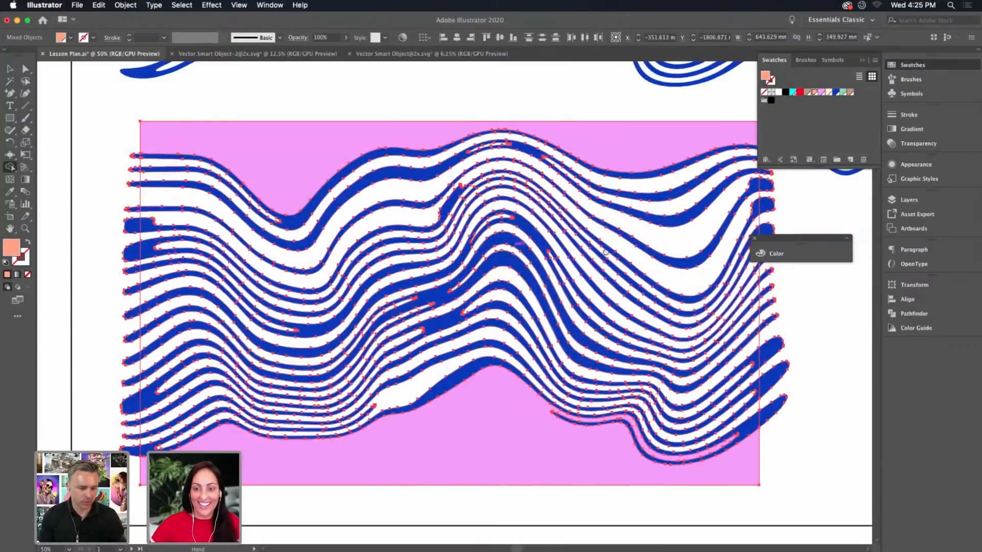
drag(668, 262, 606, 255)
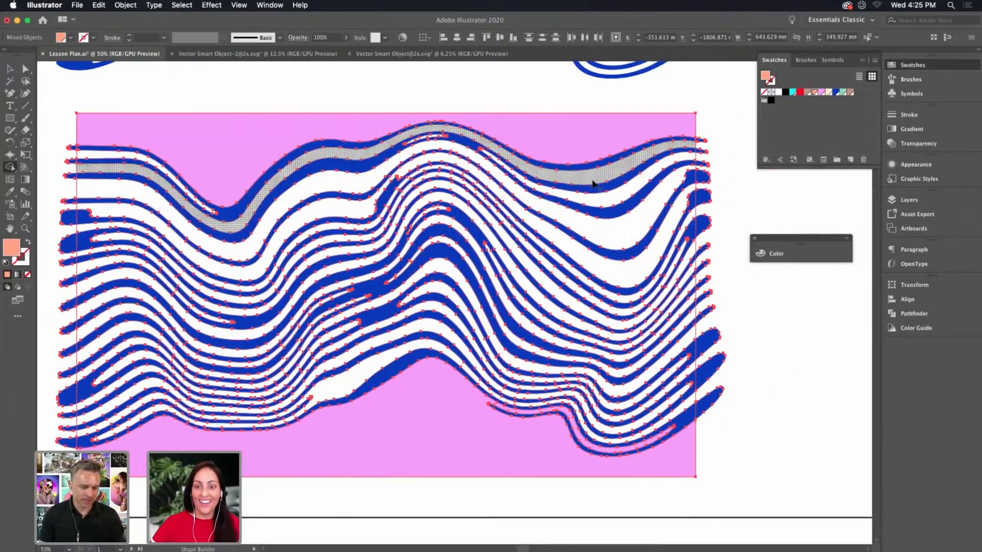
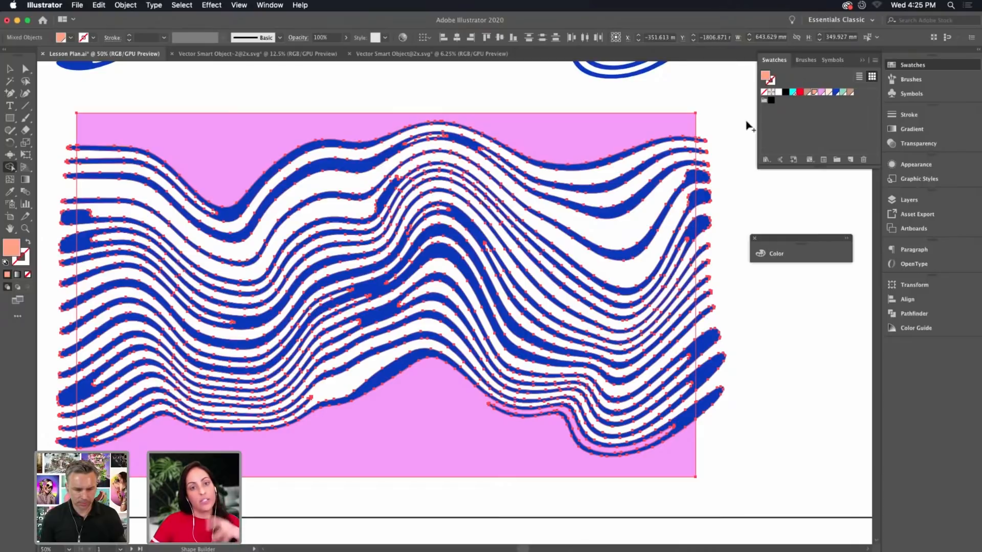
click(822, 93)
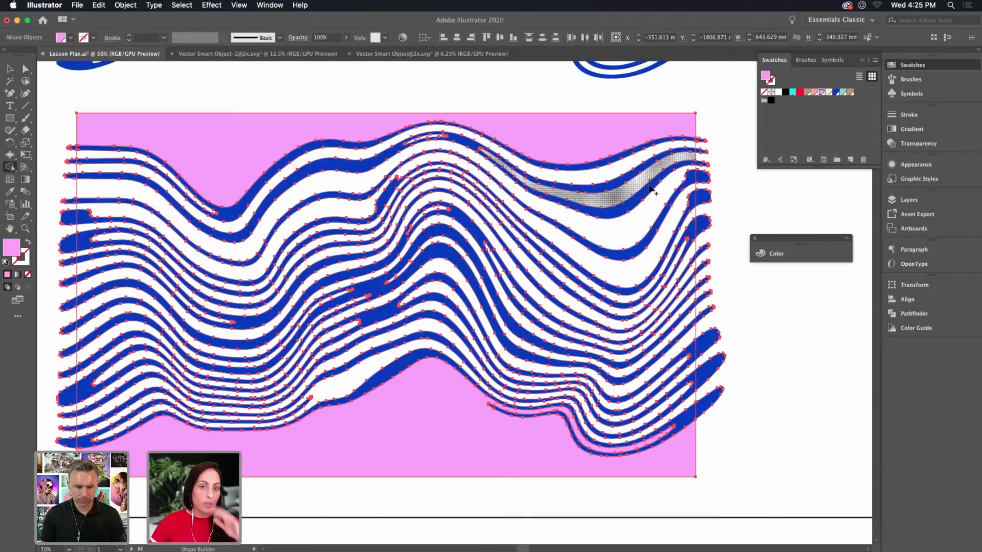
click(589, 230)
click(532, 295)
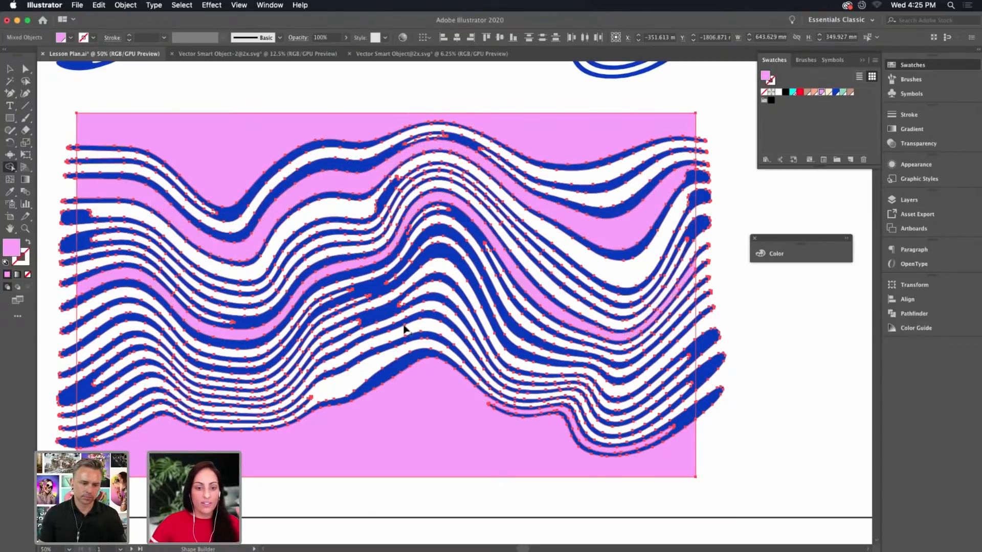
click(406, 331)
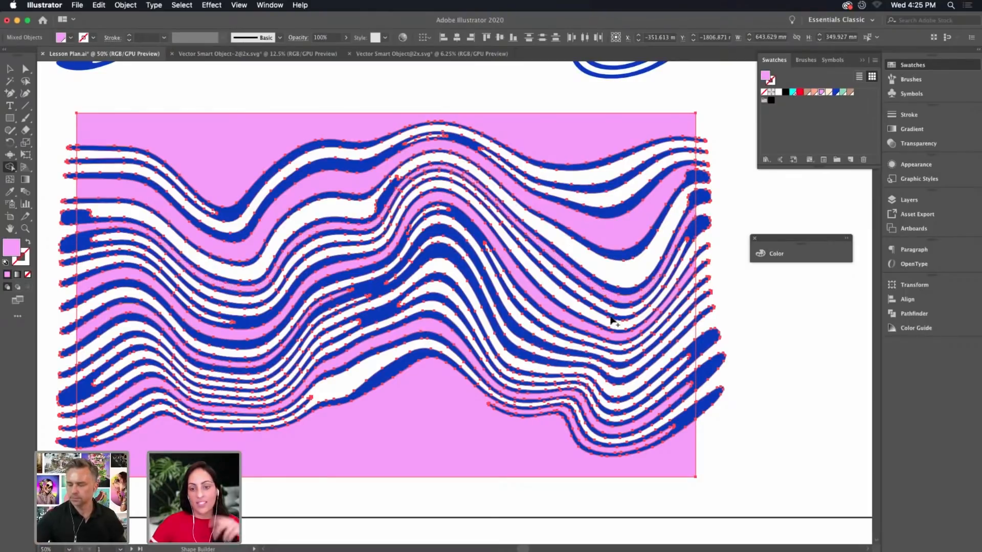
click(683, 361)
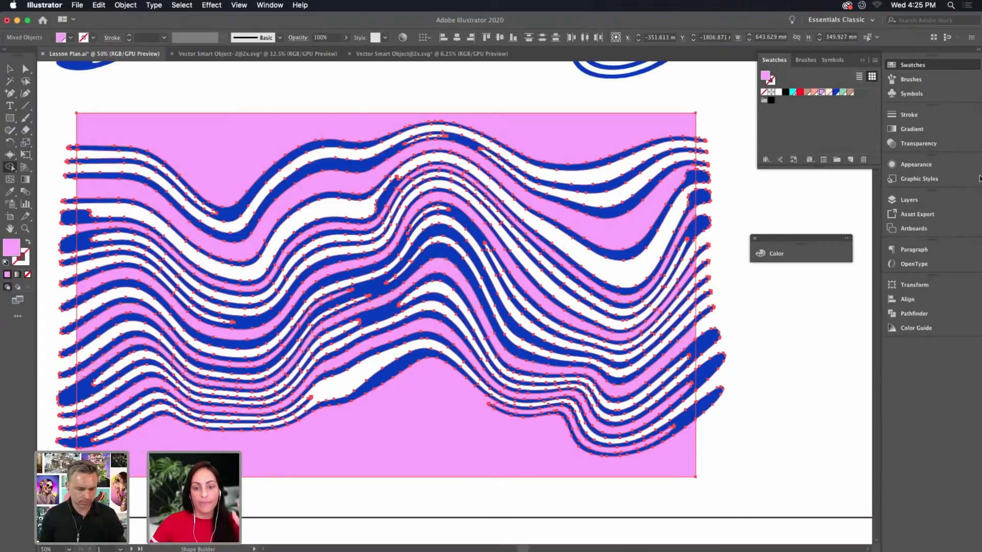
Fill a thin band near the top, one through the middle and the lowest band of the waves with salmon orange
click(813, 94)
click(636, 162)
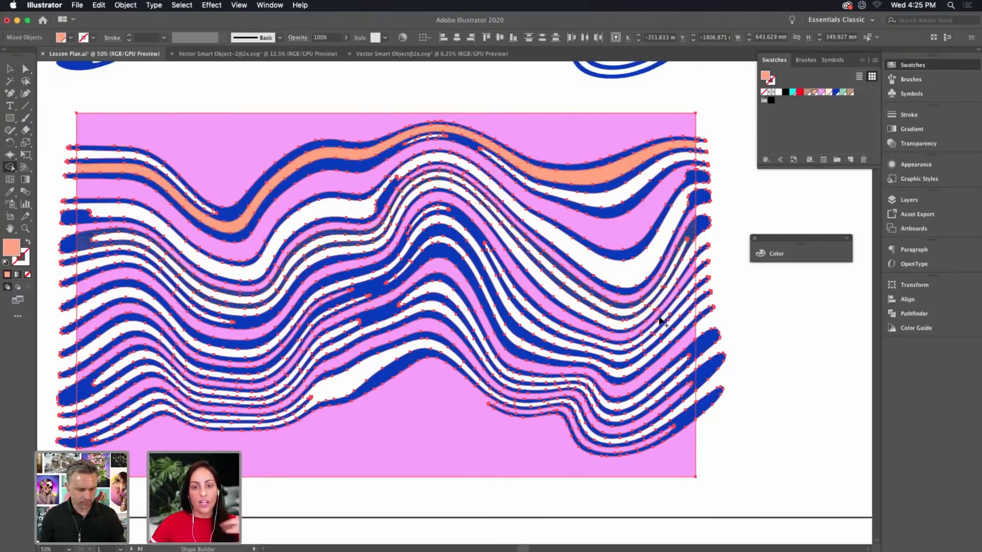
click(593, 314)
click(387, 358)
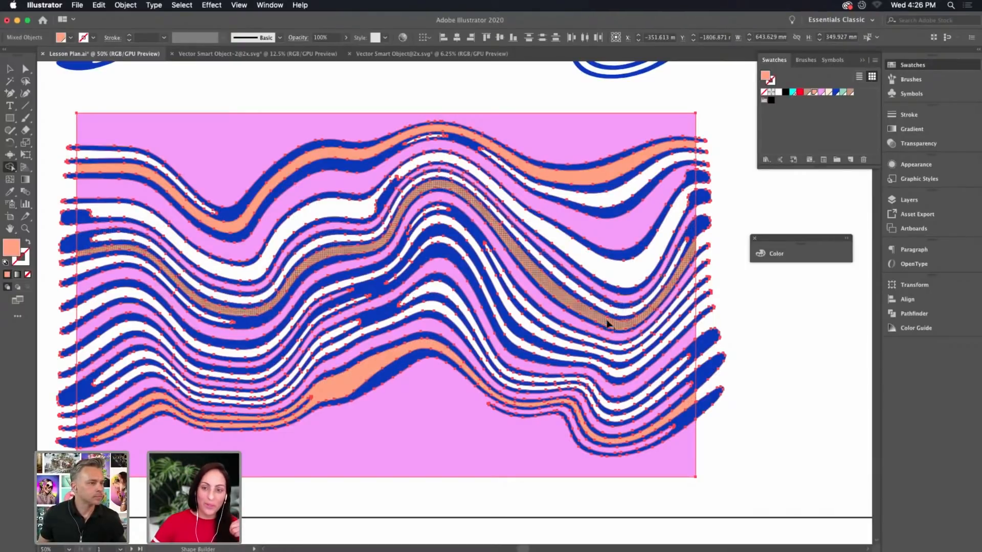
Fill several remaining white bands, including the wide upper one, with cream, set the fill colour to white and deselect the artwork
click(828, 93)
click(438, 289)
click(489, 232)
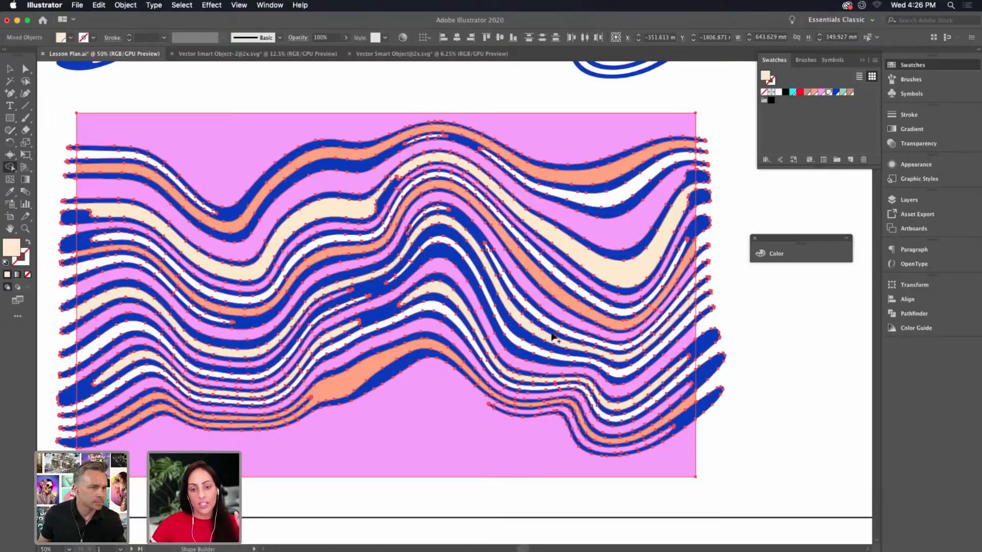
click(778, 92)
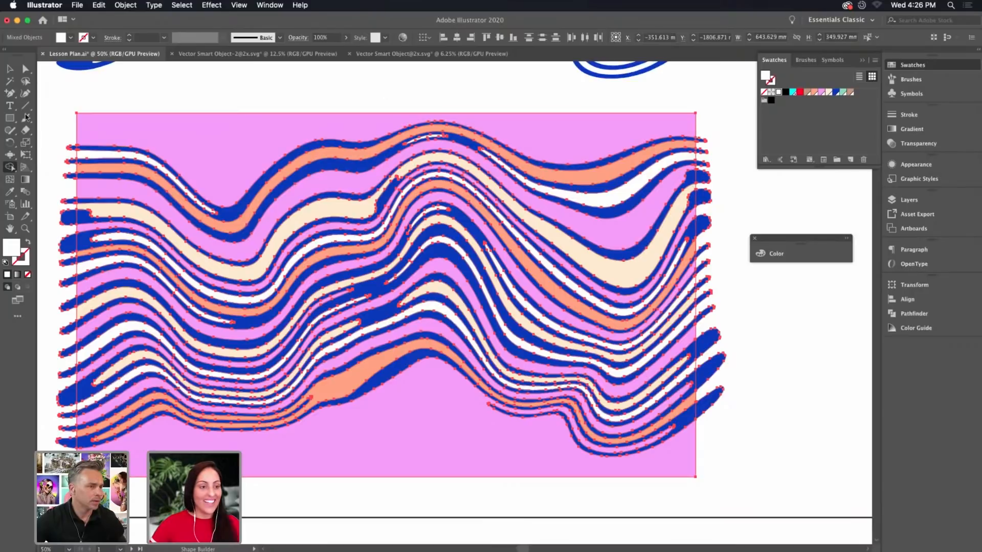
click(8, 70)
click(191, 88)
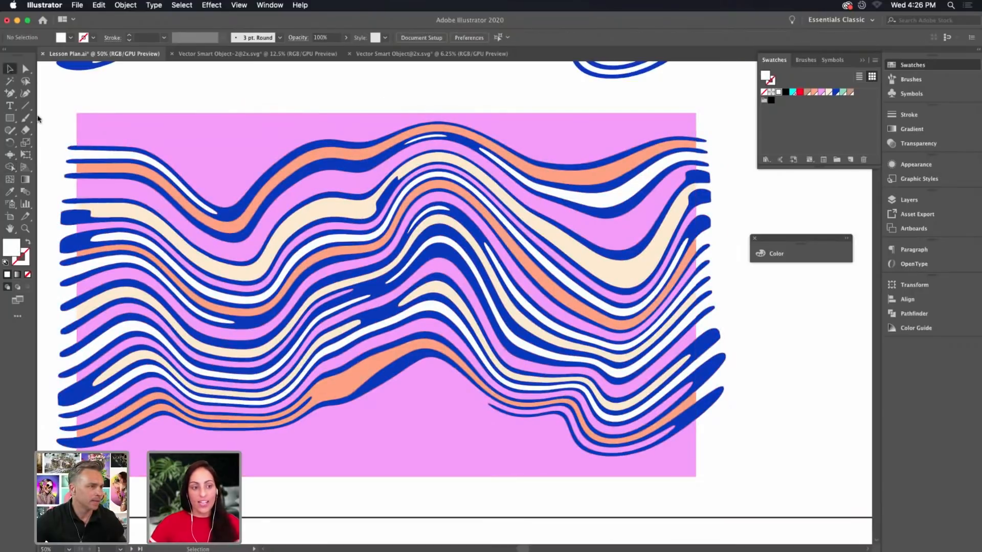
Select the coloured waves and rectangle and delete the line ends overhanging both sides of the rectangle with Shape Builder
key(super+a)
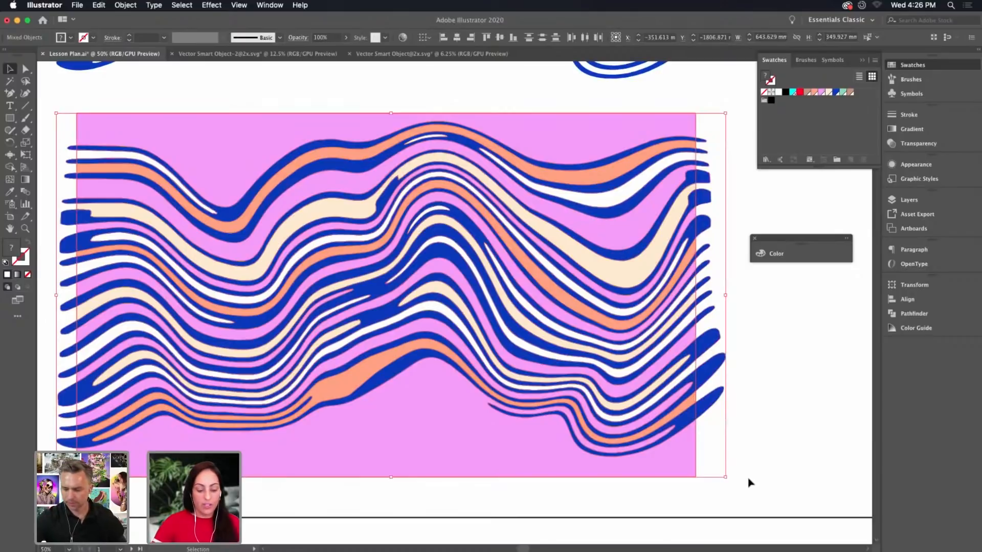
key(shift+m)
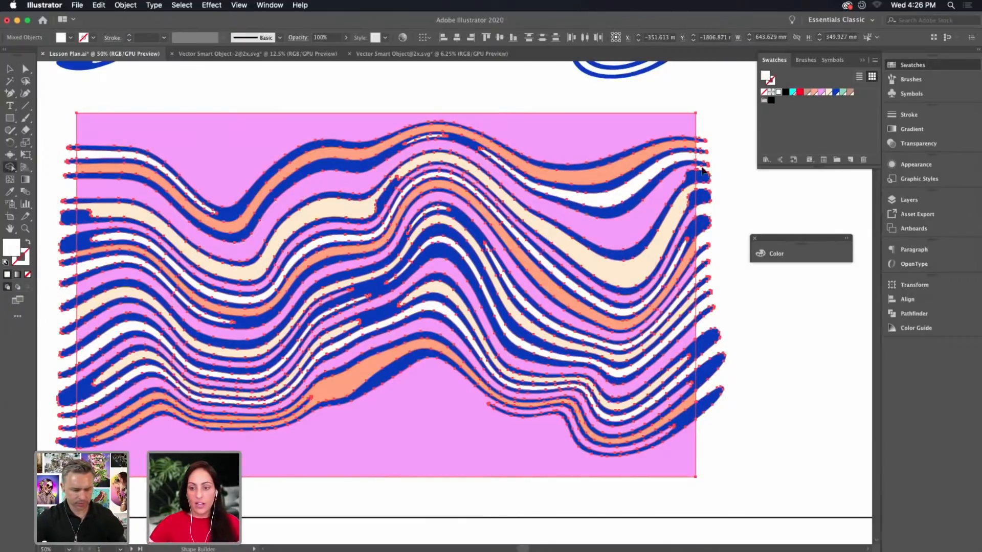
drag(701, 193, 713, 445)
drag(65, 121, 56, 381)
drag(67, 354, 57, 441)
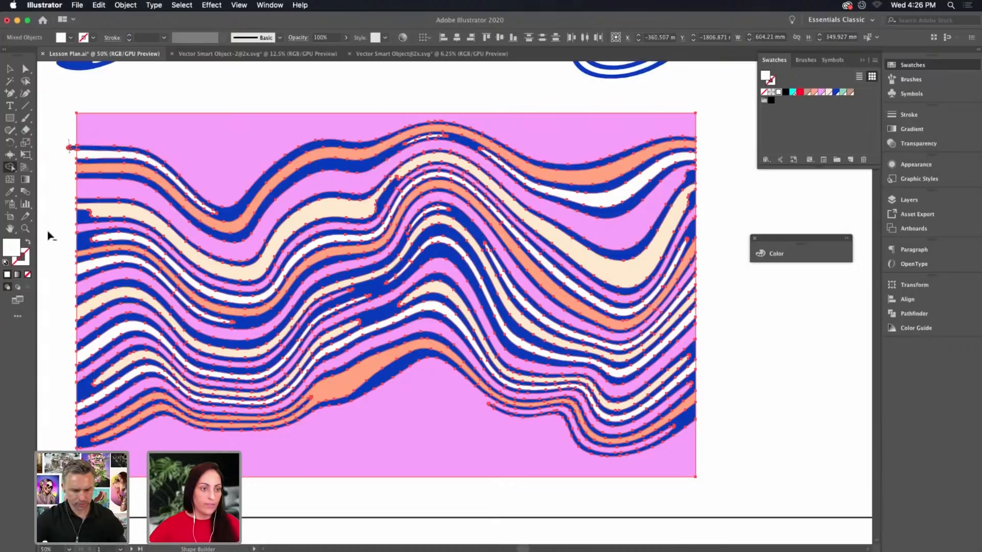
alt+click(71, 148)
key(super+shift+a)
key(v)
key(super+minus)
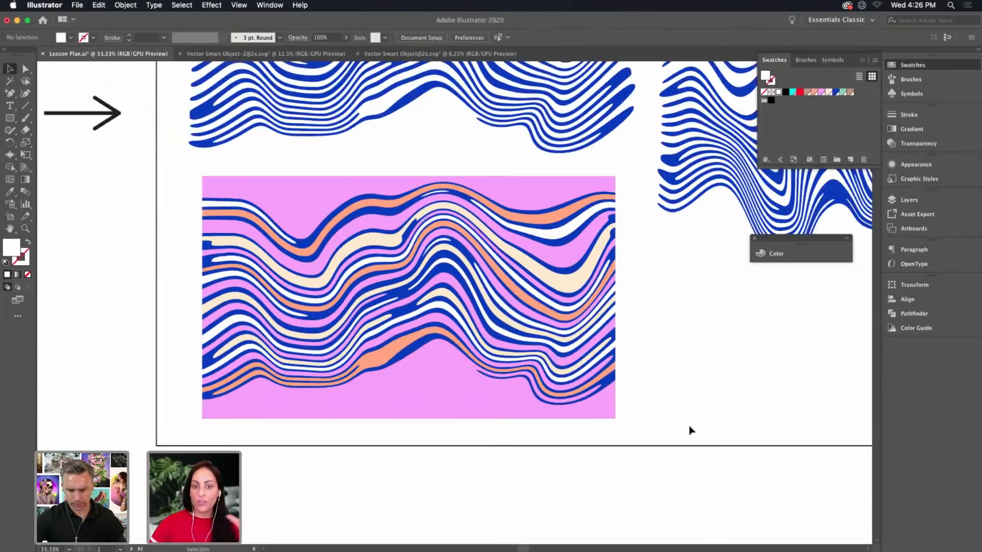
Select the coloured wave artwork and stretch it vertically until its lower edge sits just past the artboard's bottom border
drag(173, 182, 466, 429)
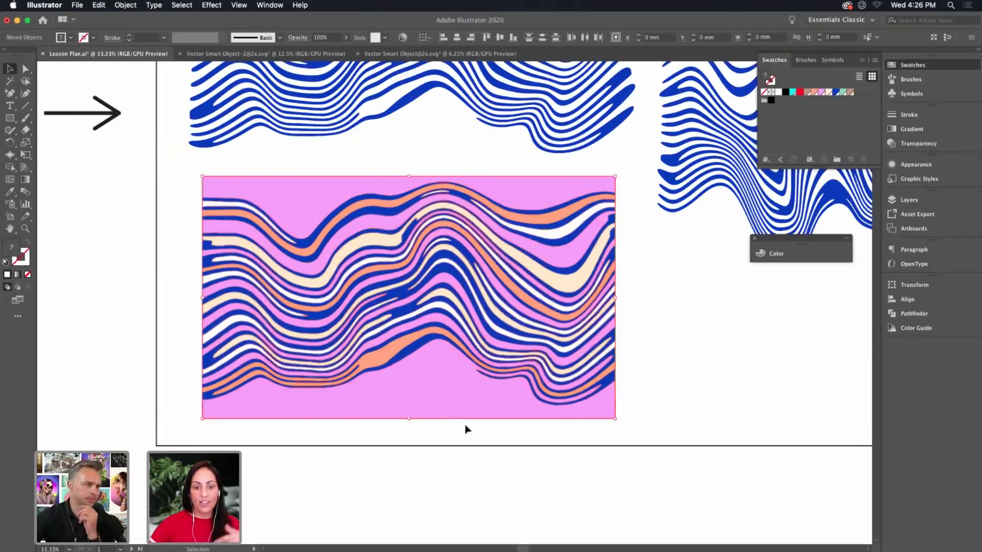
drag(409, 418, 408, 374)
drag(434, 520, 460, 537)
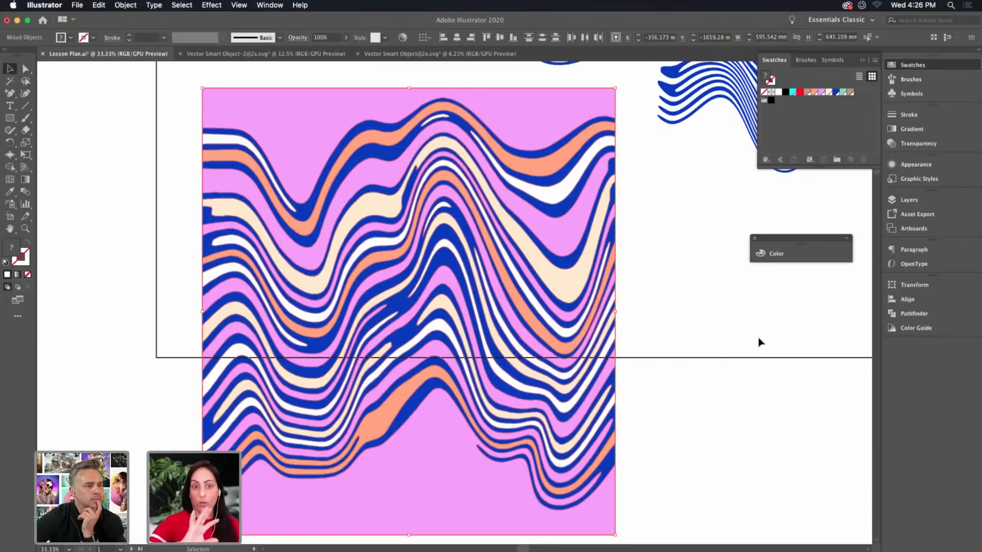
key(super+z)
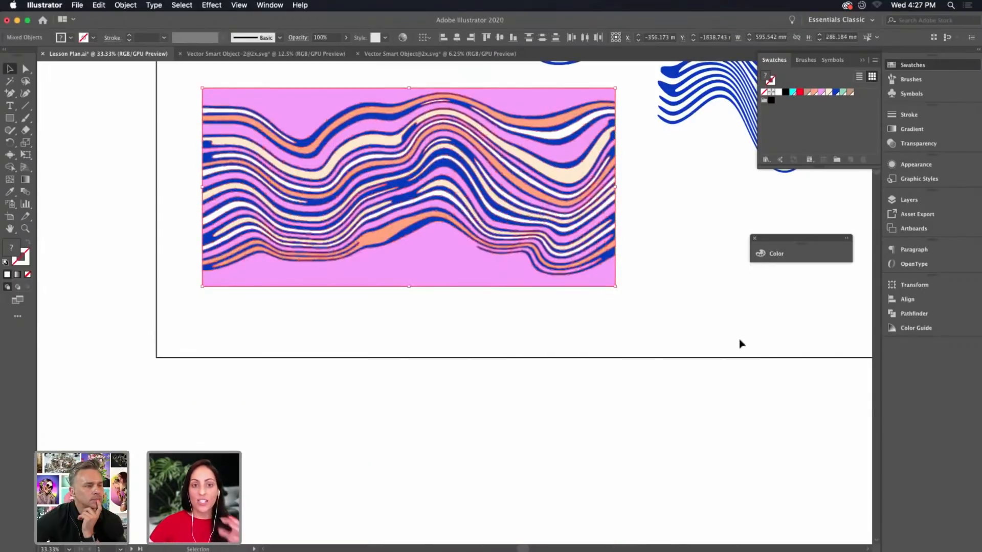
drag(409, 286, 731, 371)
click(731, 370)
Move the right-hand blue wave artwork down beside the coloured one and widen it by about a fifth
drag(608, 391, 433, 448)
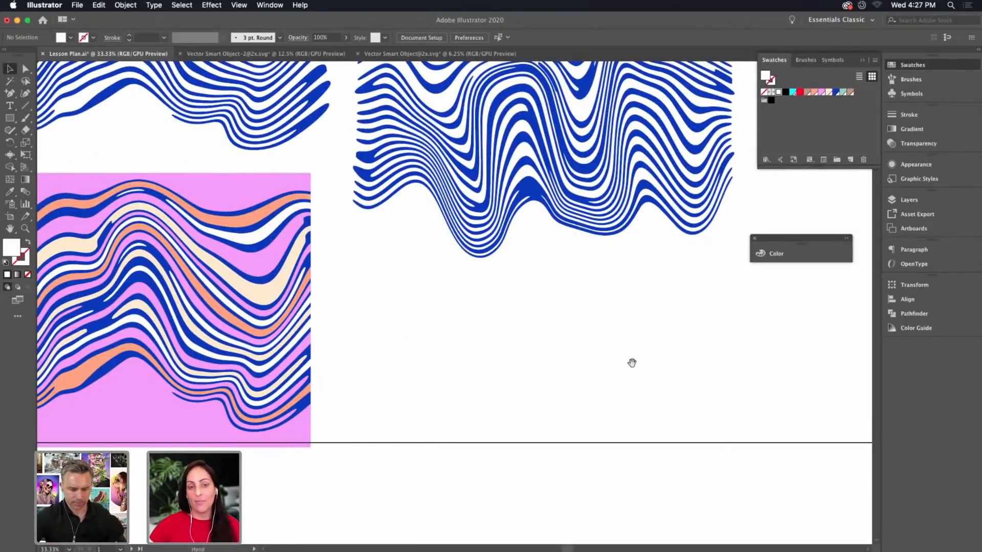
drag(632, 363, 559, 351)
drag(572, 240, 558, 422)
drag(570, 361, 756, 302)
click(691, 468)
drag(692, 469, 716, 470)
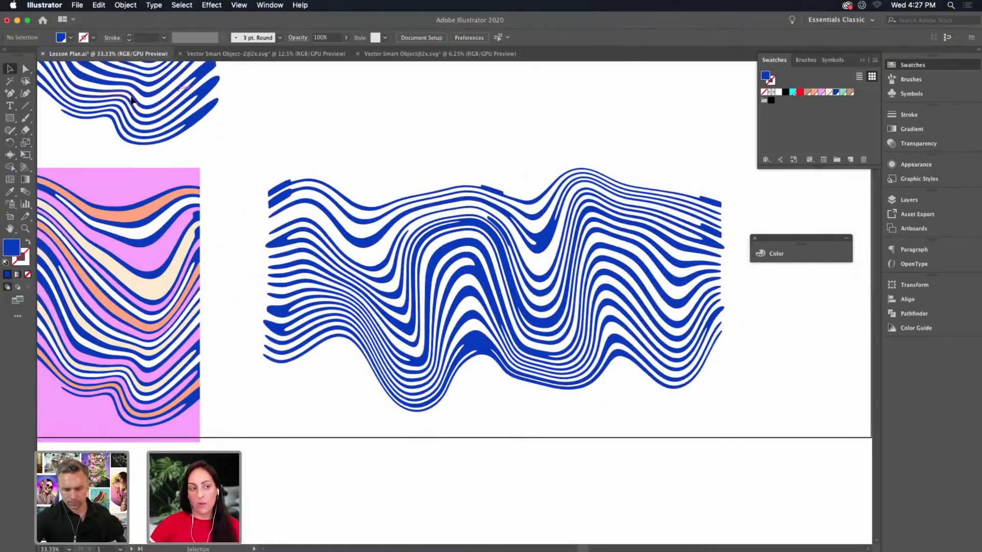
Draw a rectangle about 632 by 385 mm over the blue wave artwork, with no fill and no stroke
click(10, 117)
drag(278, 155, 716, 421)
click(29, 242)
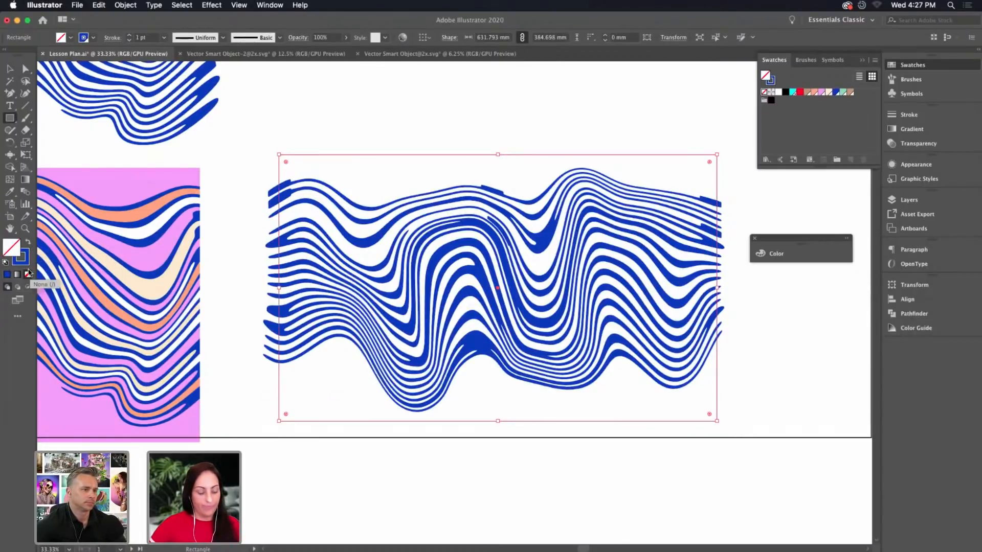
key(shift+x)
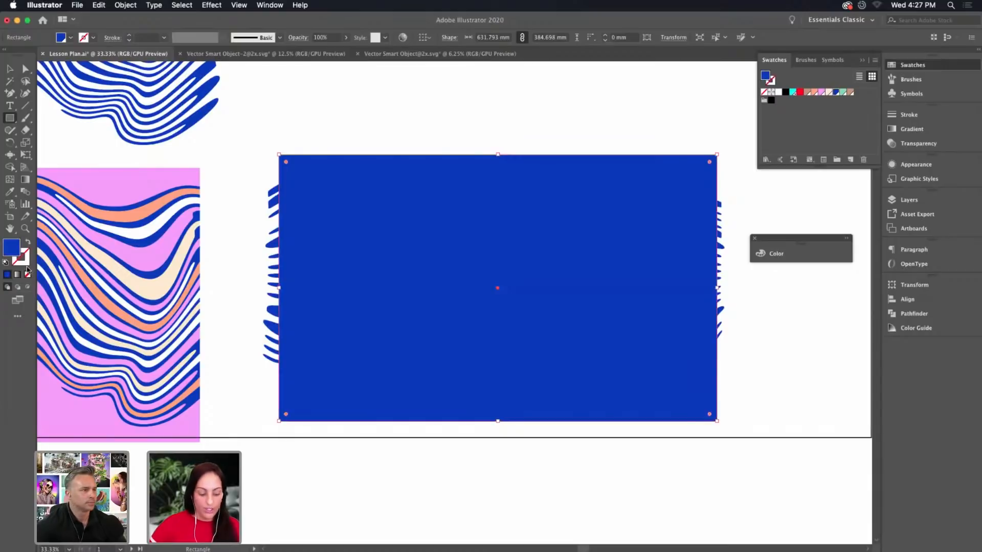
click(27, 274)
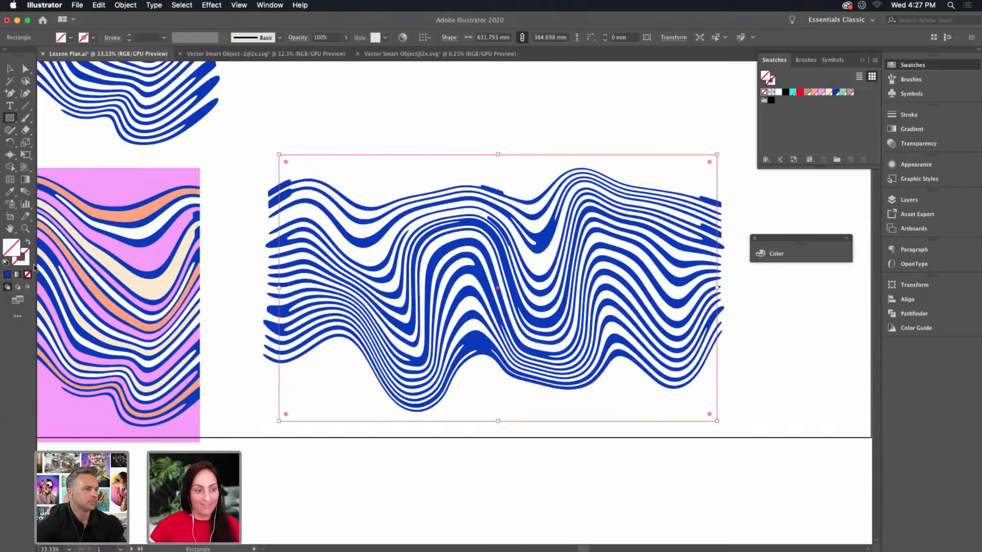
Select the waves and rectangle and use Shape Builder to fill the areas above and below the waves and a wide upper band with mint green
key(v)
mouse_move(274, 138)
mouse_down()
mouse_move(712, 421)
mouse_move(718, 449)
mouse_up()
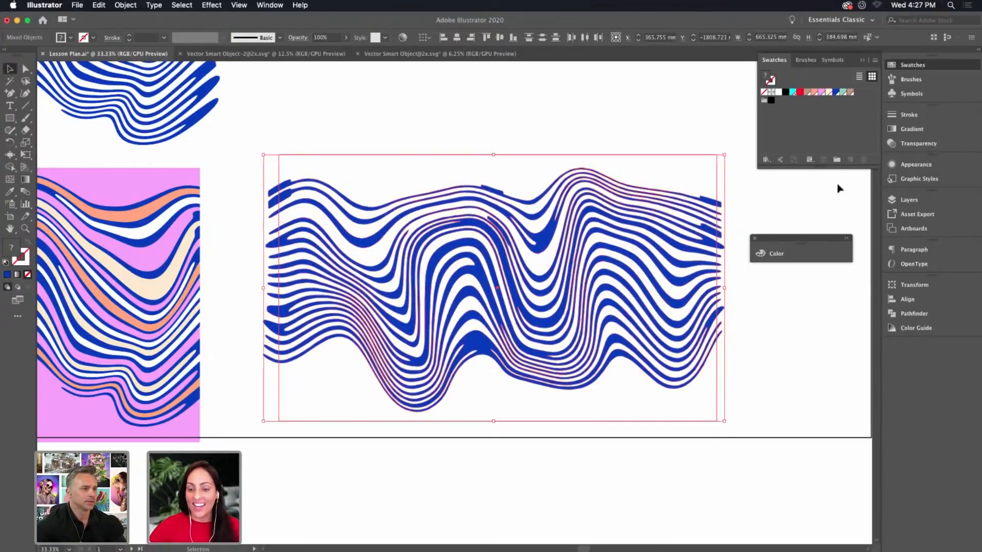
key(shift+m)
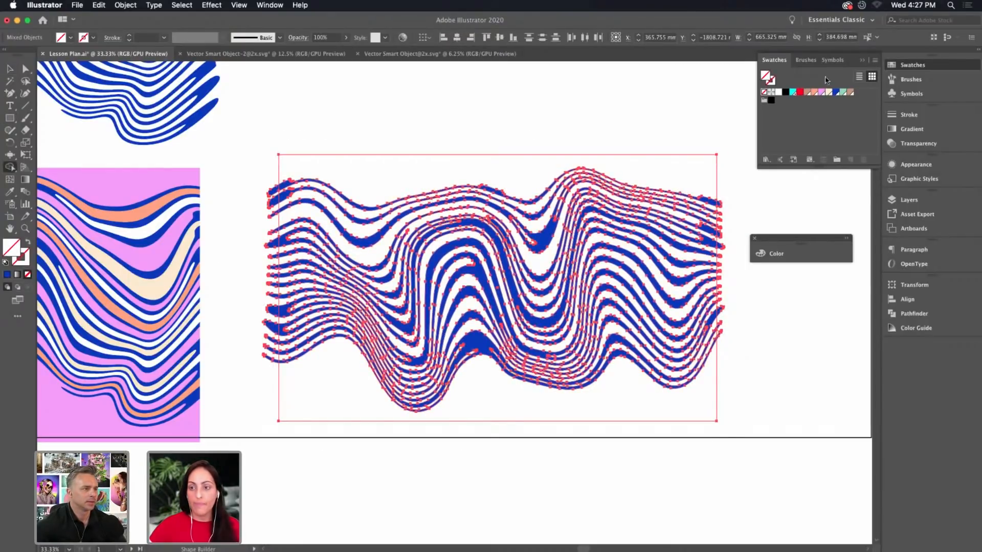
click(844, 95)
click(695, 188)
click(696, 409)
click(537, 268)
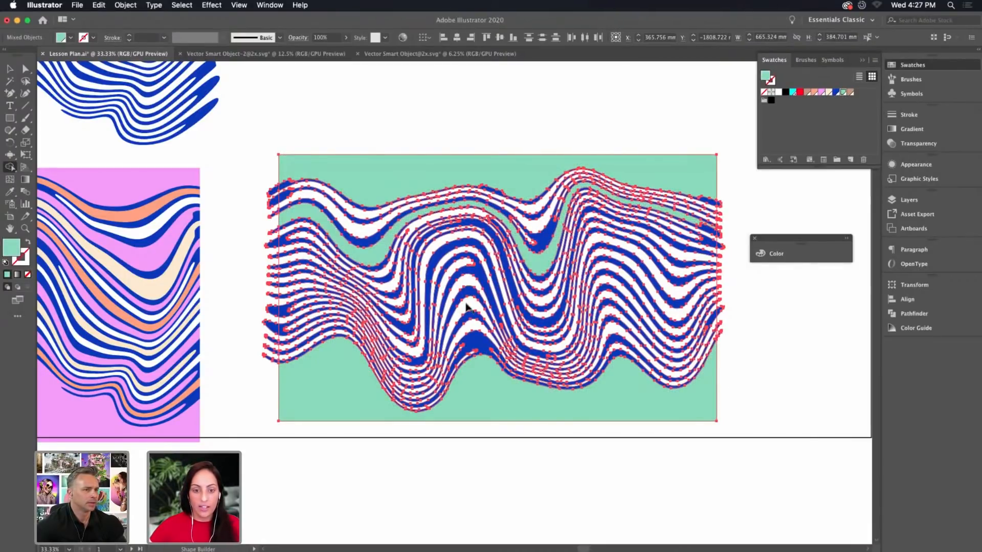
Fill several more white bands in the middle and lower part of the waves with mint green
click(468, 306)
key(super+equal)
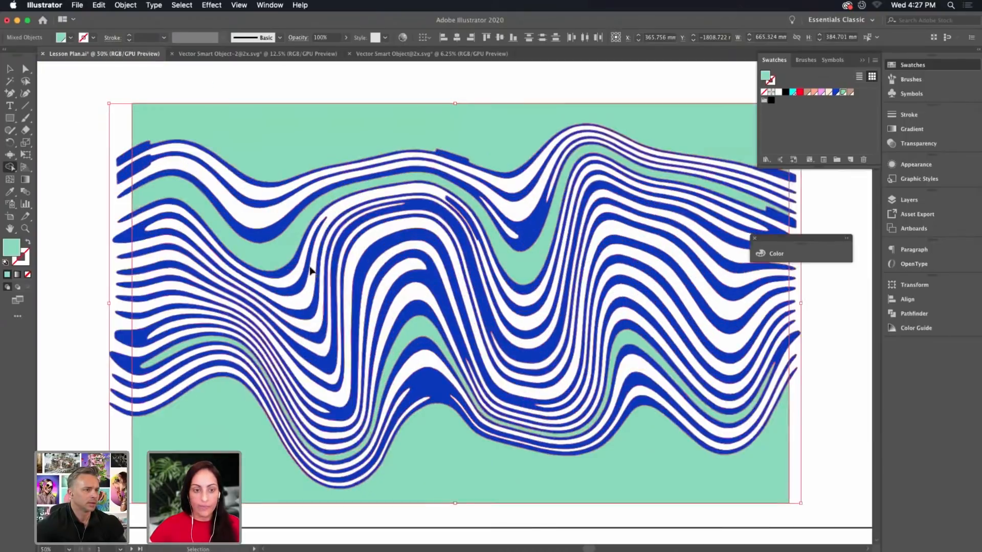
click(210, 276)
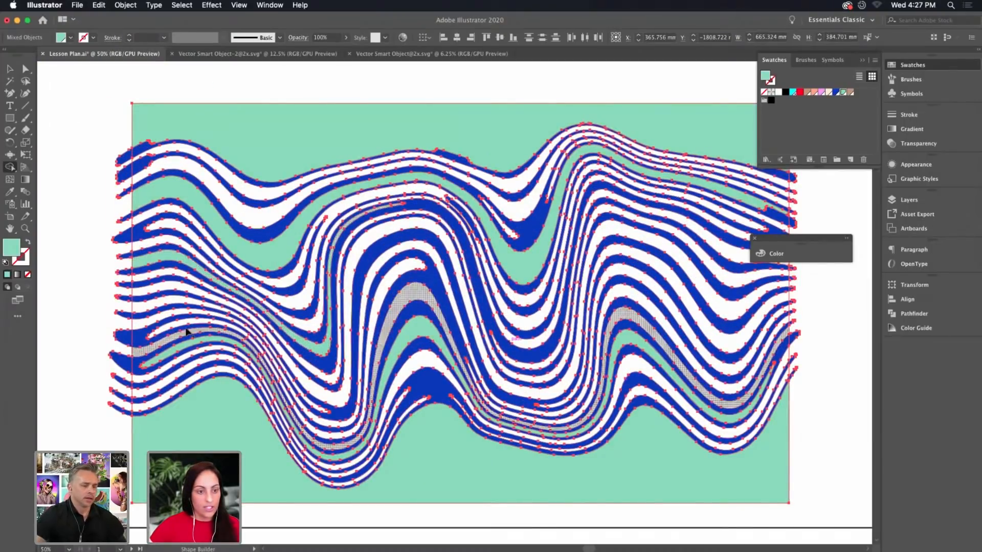
click(165, 314)
click(731, 284)
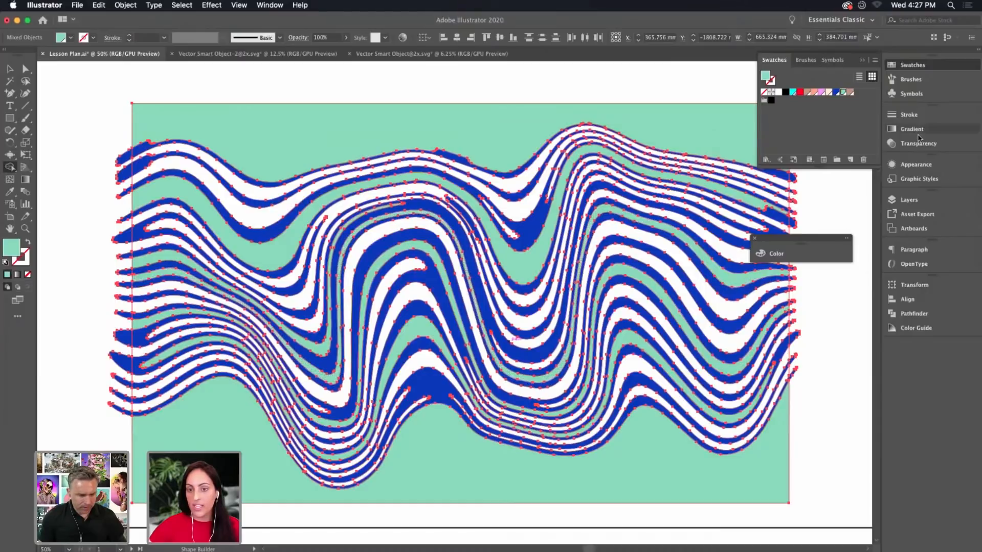
Fill alternating bands across the top, middle and bottom of the waves with the salmon swatch
click(814, 92)
click(503, 180)
click(528, 302)
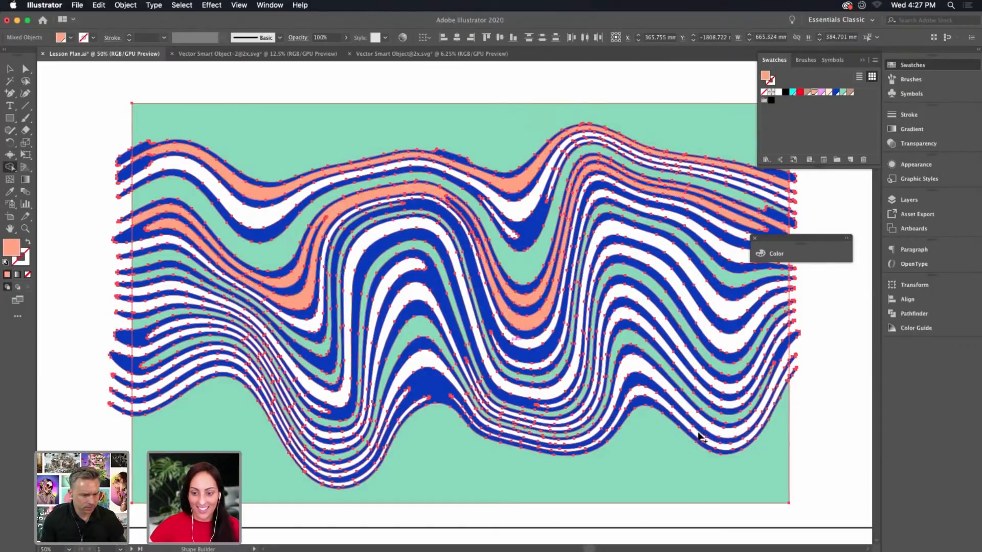
click(688, 433)
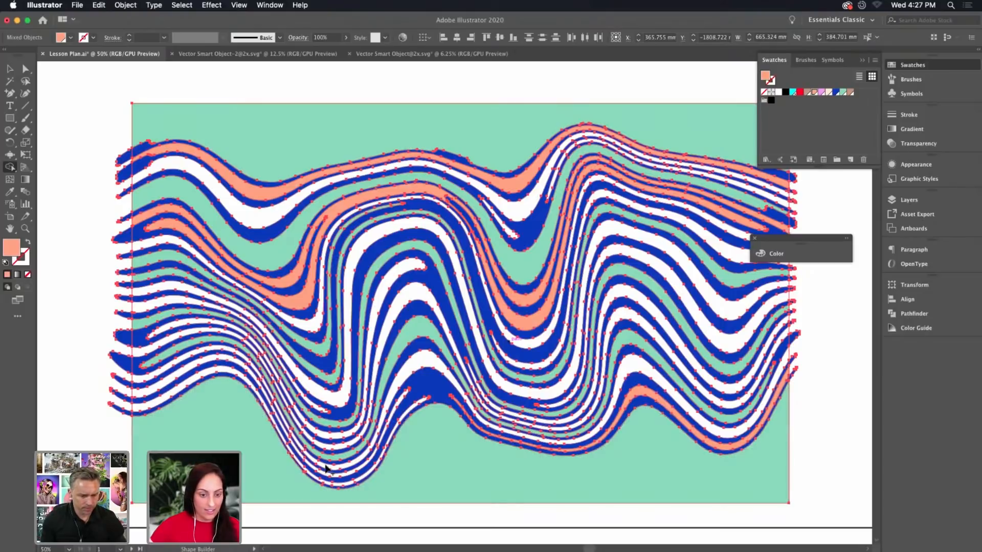
click(156, 378)
click(156, 290)
Fill several remaining white bands with cream, including the wide upper one, and use white for the leftover narrow bands
click(828, 92)
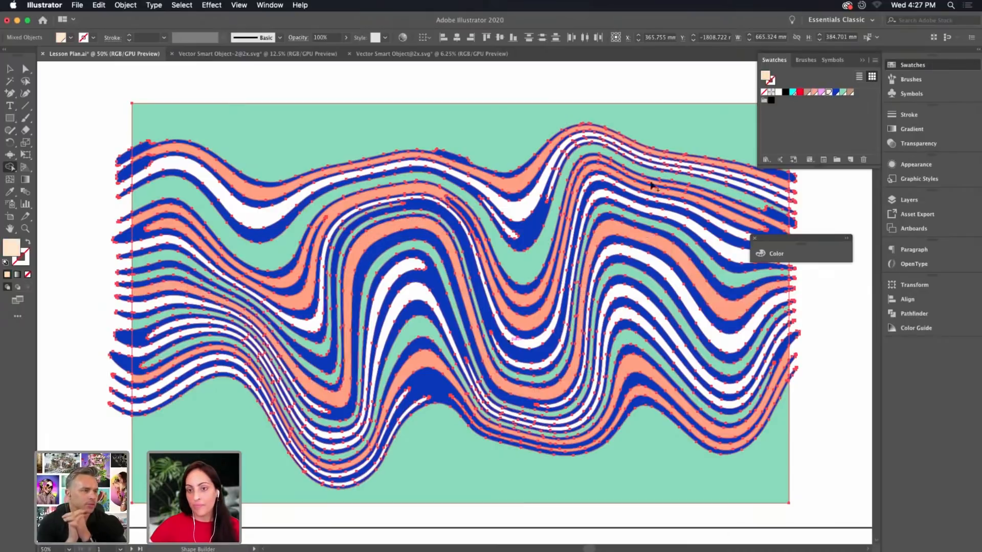
click(660, 163)
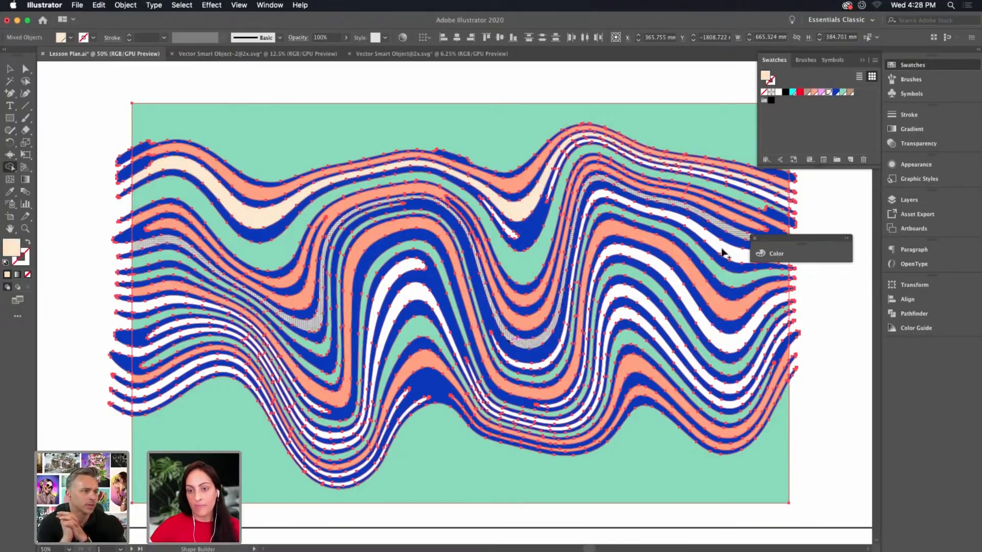
click(723, 249)
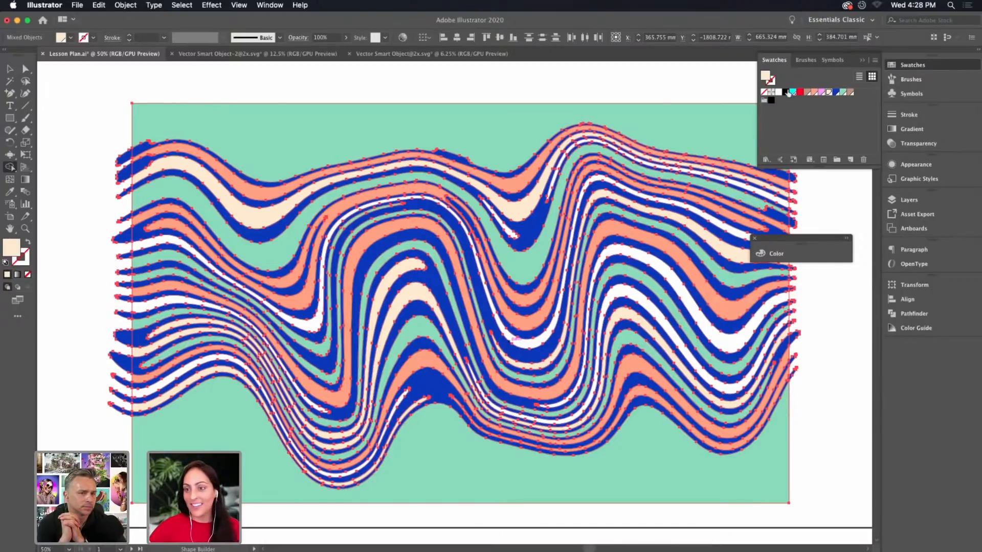
click(777, 94)
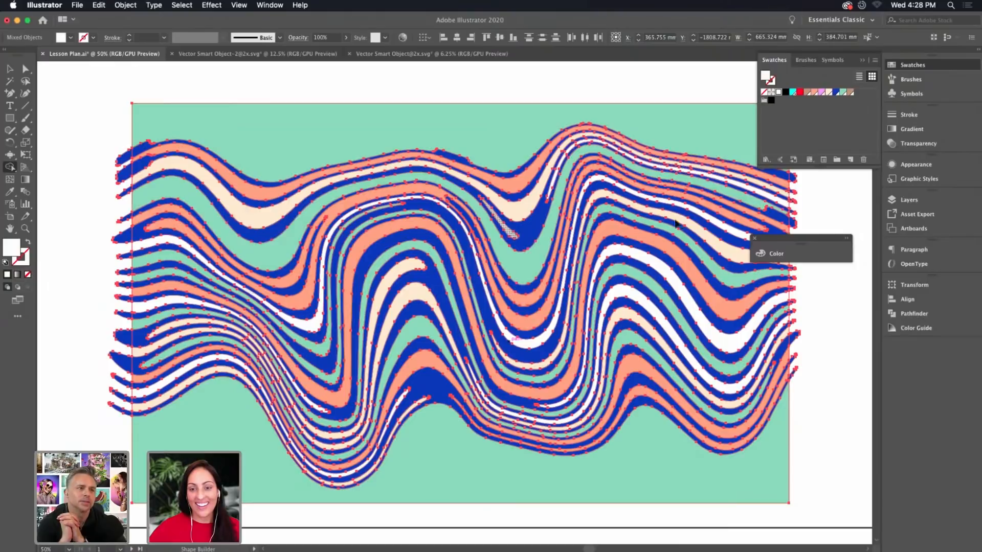
click(701, 217)
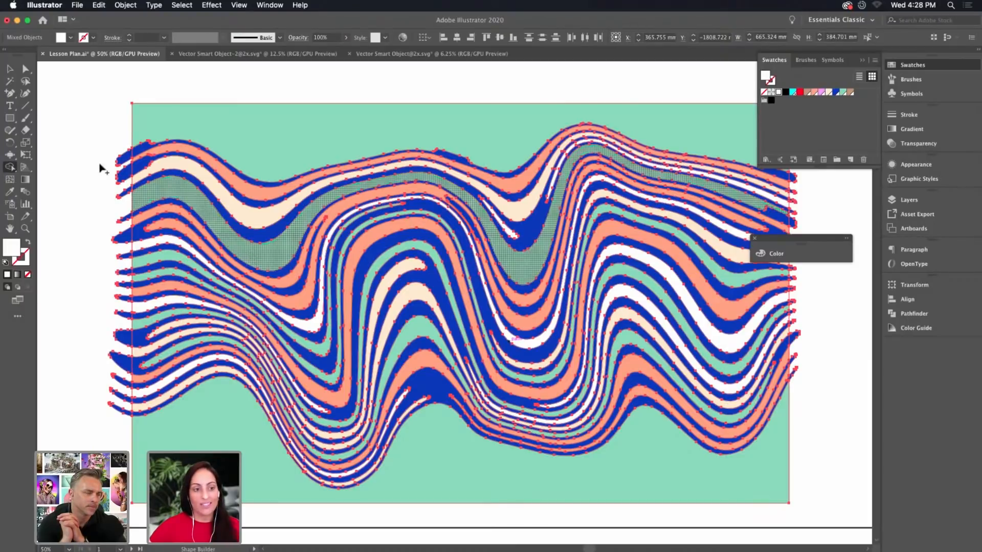
Delete the line ends overhanging both sides of the mint rectangle with Shape Builder, deselect the artwork and save the document
mouse_move(123, 137)
mouse_down()
mouse_move(119, 371)
mouse_move(111, 370)
mouse_move(118, 355)
mouse_move(119, 435)
mouse_up()
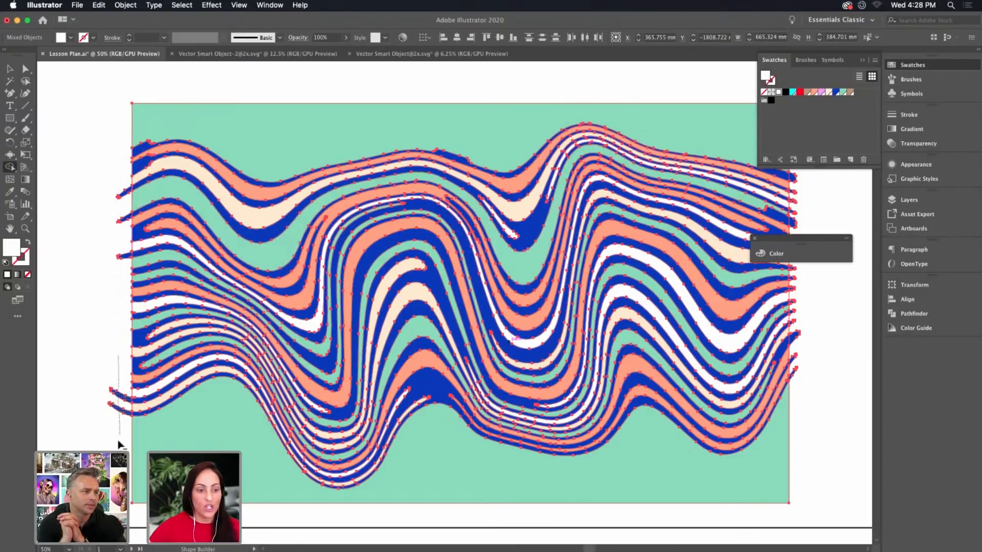
drag(128, 173, 127, 263)
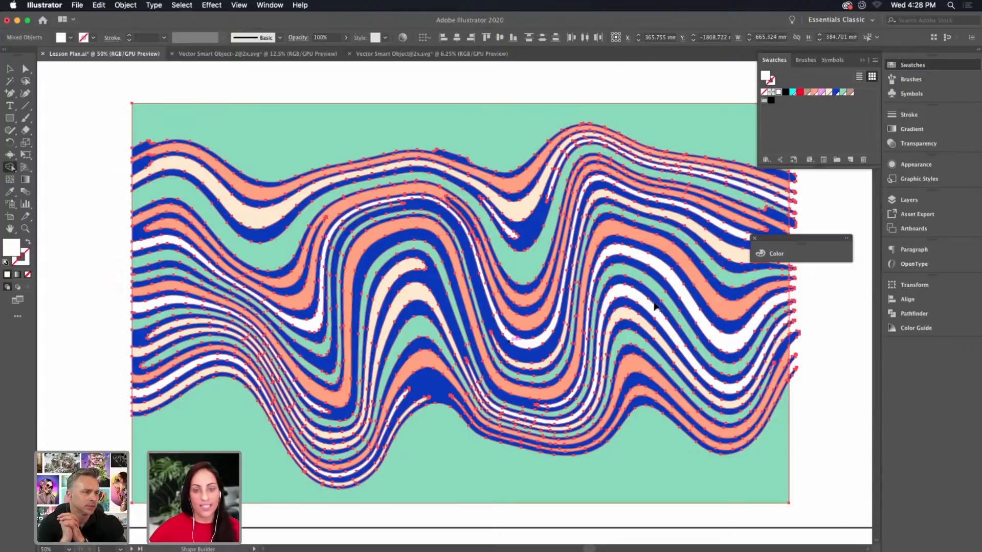
scroll(612, 187, right, 10)
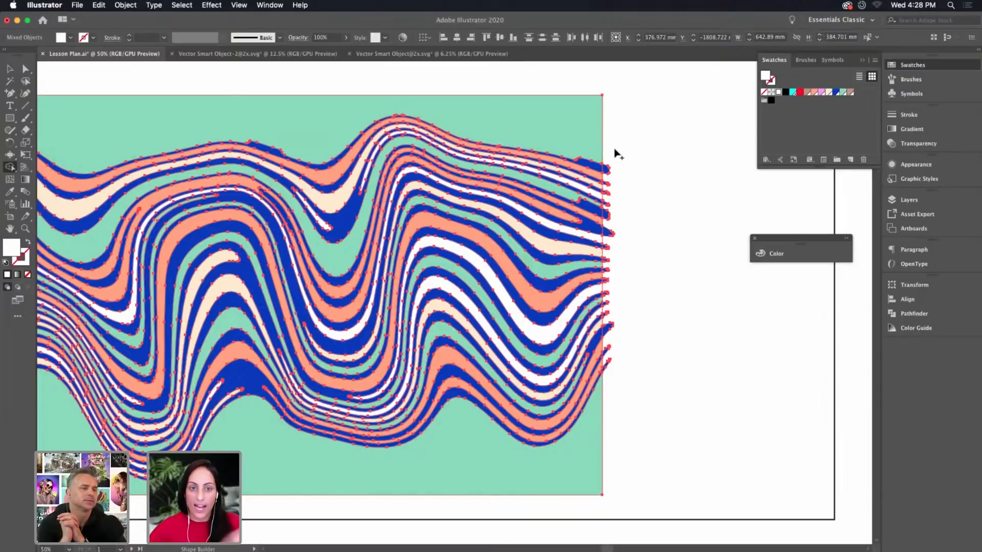
drag(608, 154, 608, 206)
drag(607, 251, 608, 383)
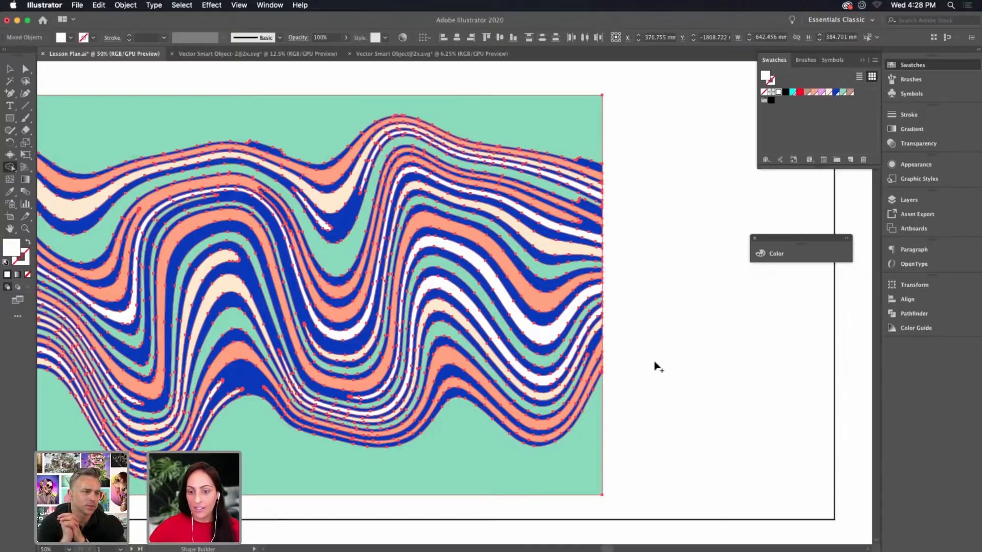
key(v)
click(674, 272)
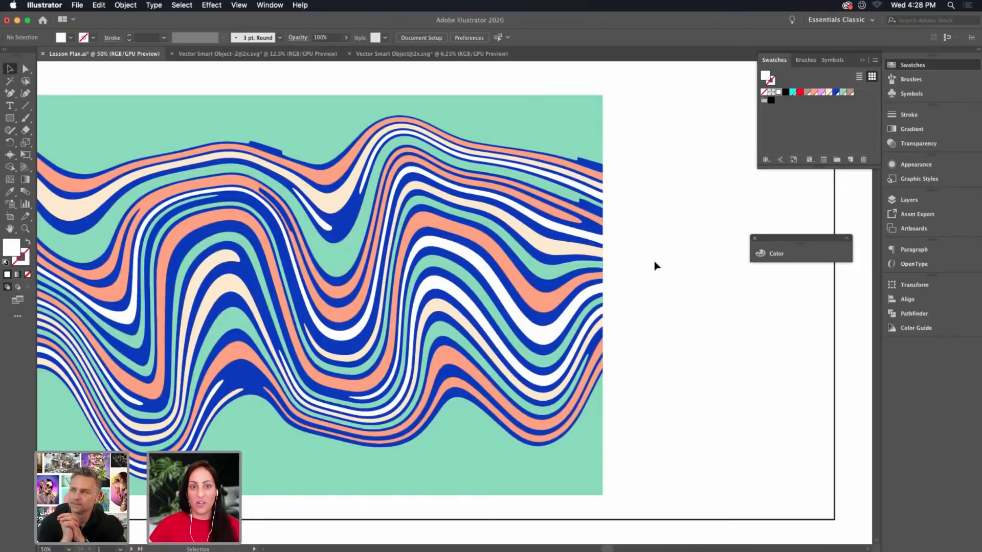
key(super+s)
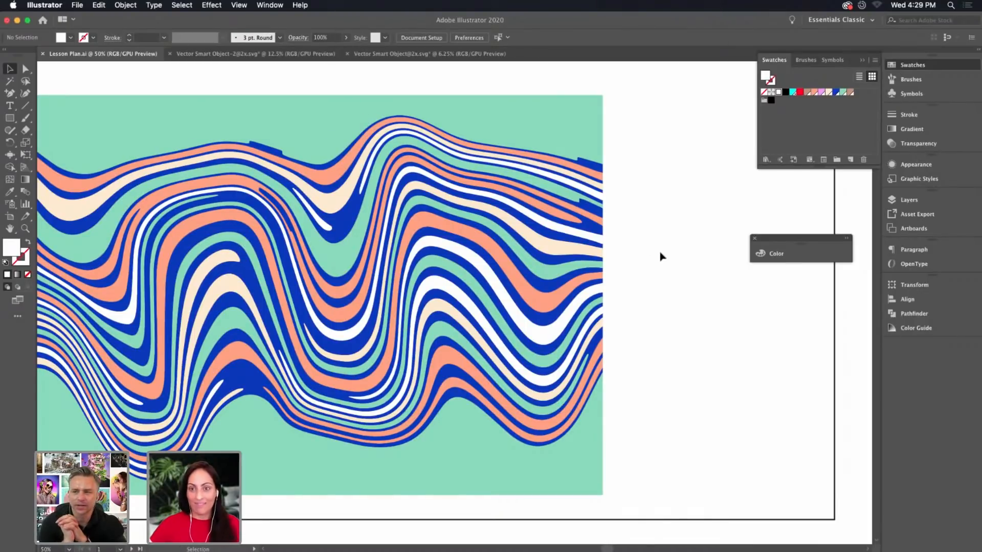
Copy the pink and mint wave artworks and paste them onto the Pattern Usage artboard
key(super+minus)
key(super+minus)
key(super+minus)
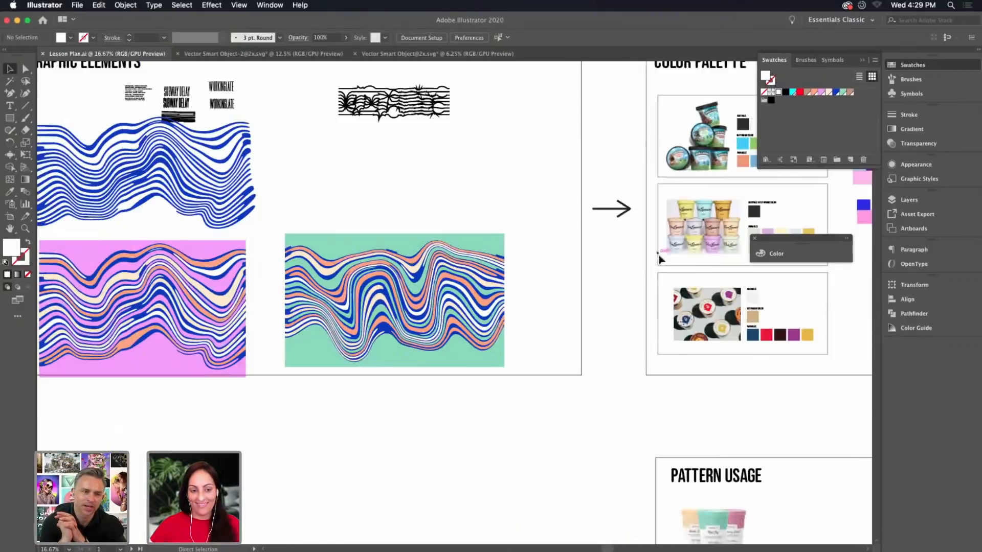
drag(607, 265, 675, 250)
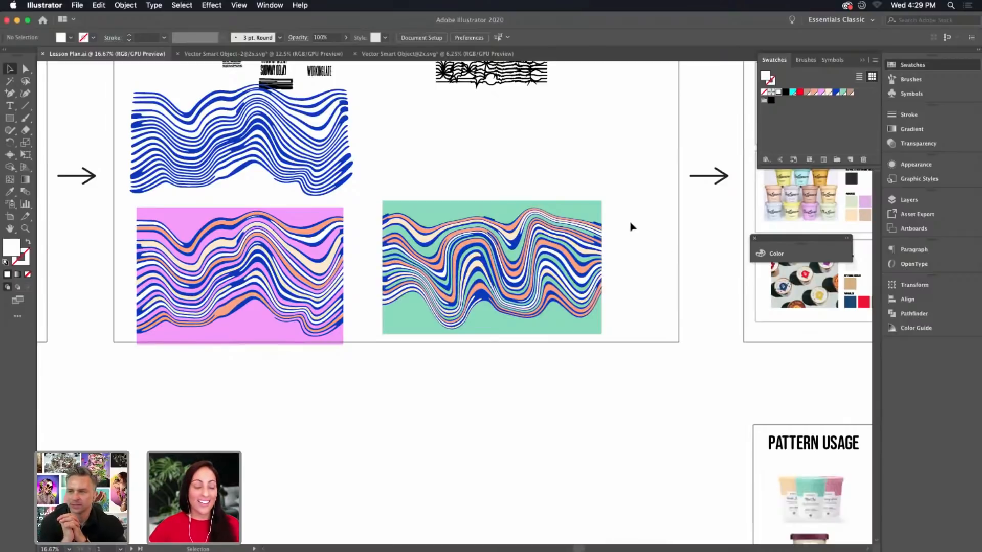
drag(622, 207, 328, 389)
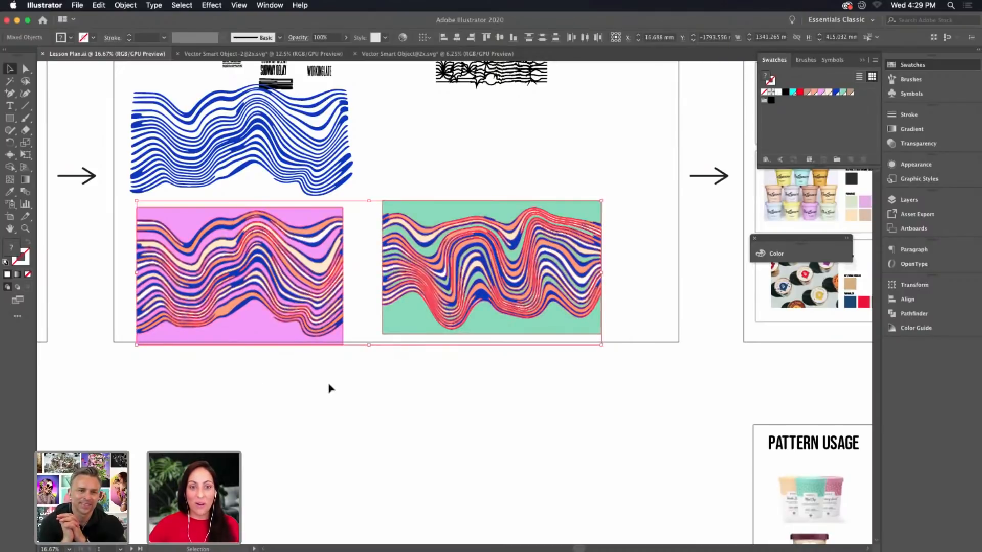
key(space)
drag(704, 392, 475, 266)
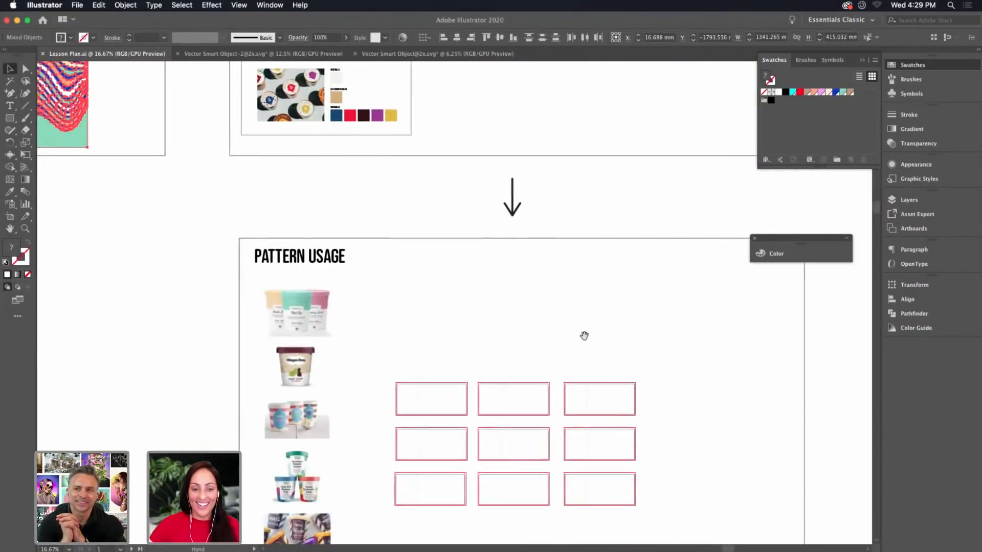
drag(574, 303, 328, 237)
drag(593, 378, 573, 349)
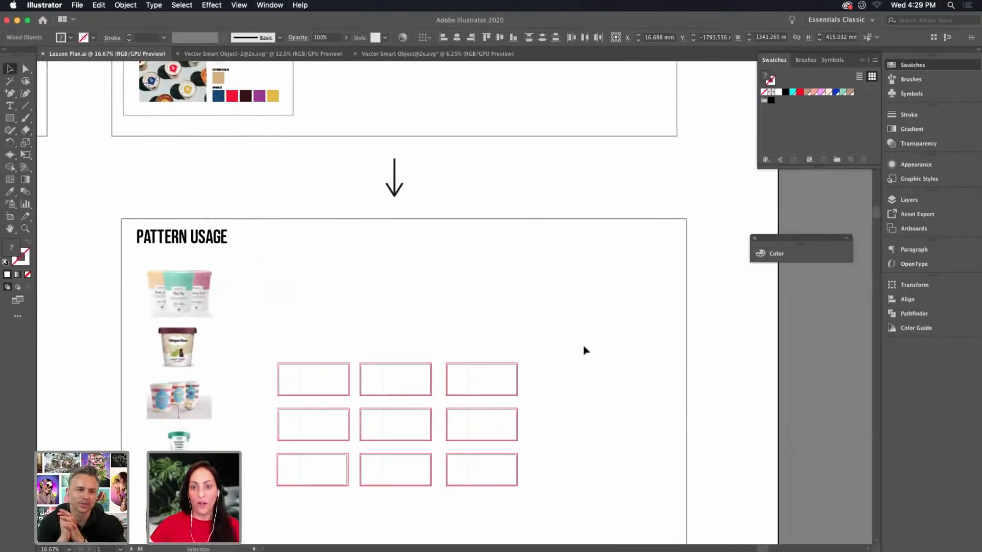
key(super+v)
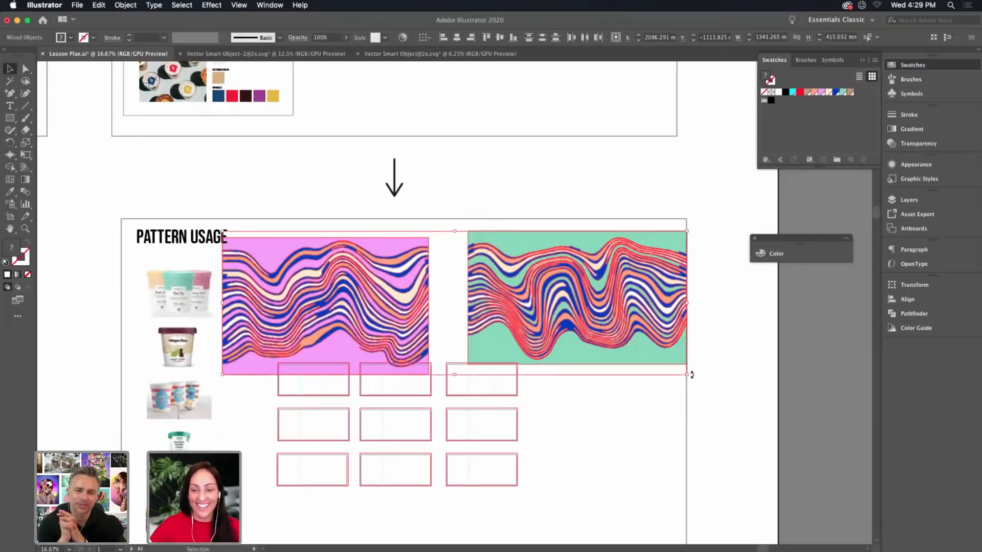
Scale both pasted artworks down by about a third, space them apart above the label frames and flatten the pink one slightly
drag(686, 374, 540, 328)
click(566, 355)
drag(621, 351, 564, 293)
key(super+z)
key(super+z)
key(super+z)
key(super+z)
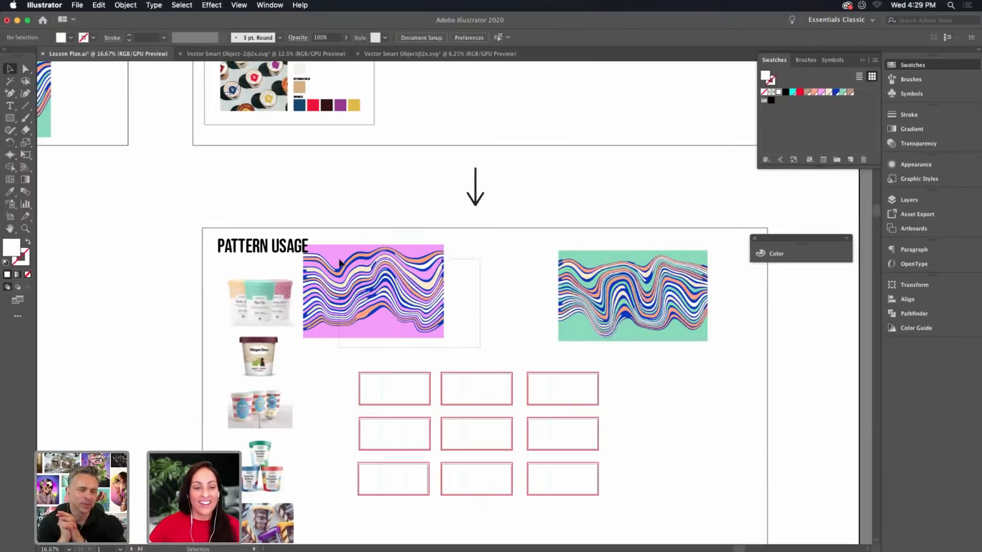
key(super+z)
key(super+z)
key(super+z)
key(super+z)
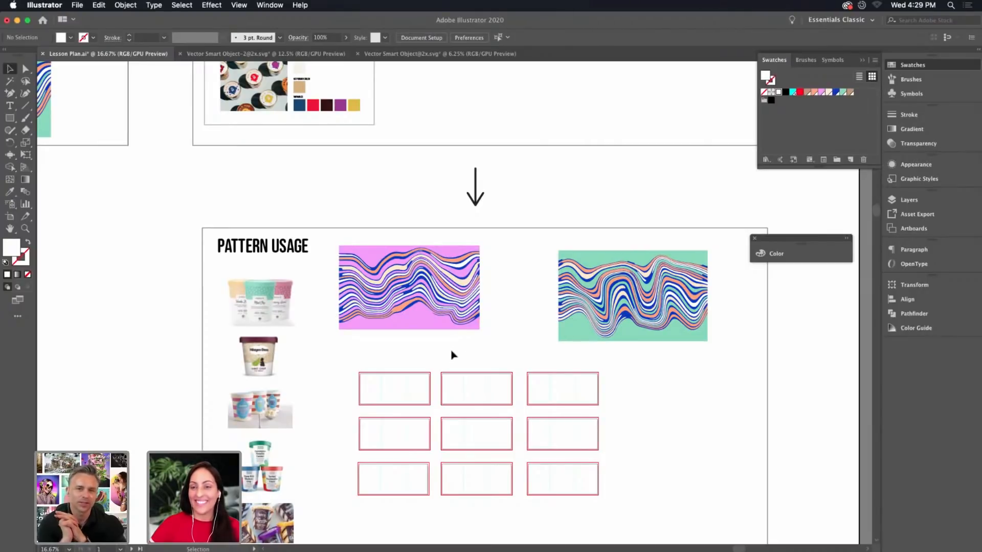
Shift the pink artwork to the right, then place the mint one beside it and scale it to match the pink one's height
key(super+plus)
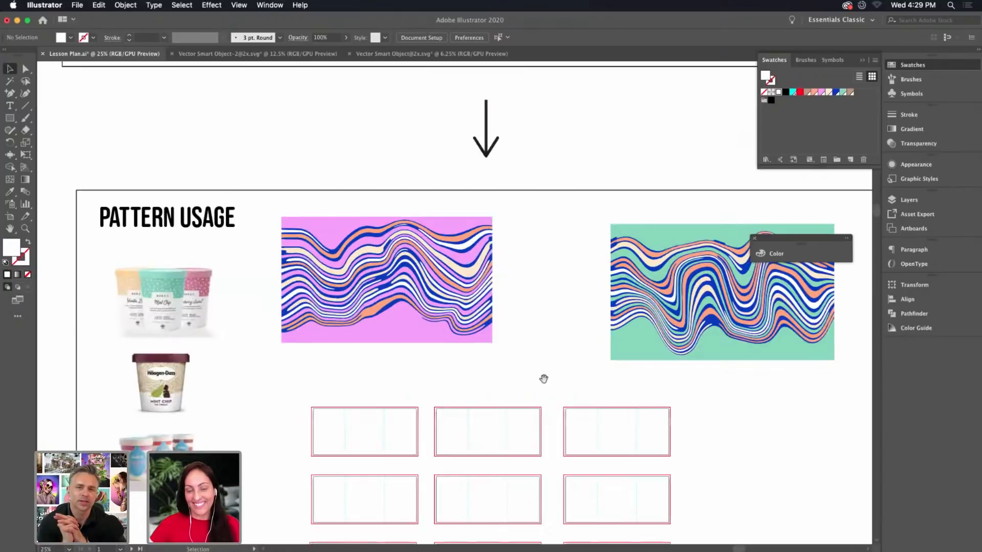
scroll(511, 329, down, 3)
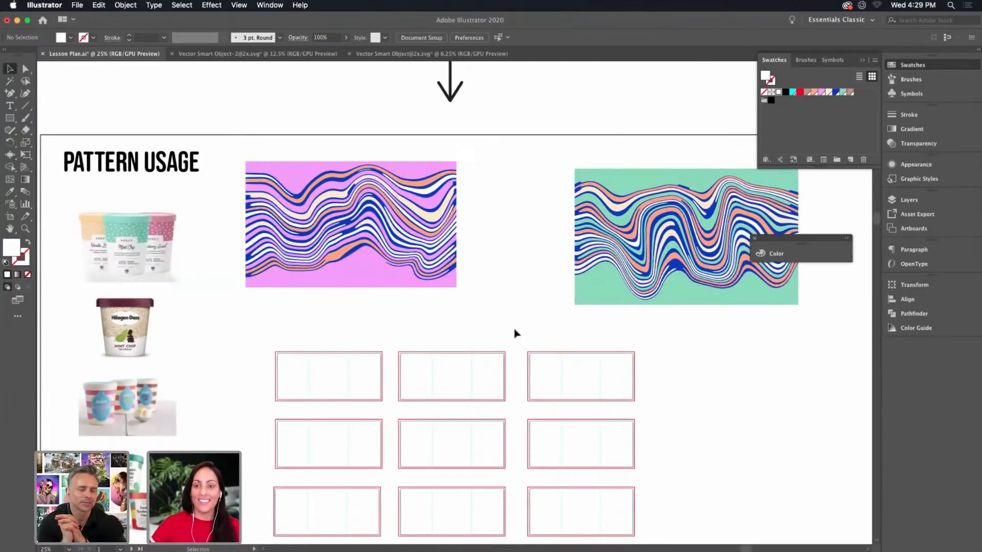
drag(331, 290, 406, 291)
scroll(521, 328, down, 3)
scroll(521, 327, right, 3)
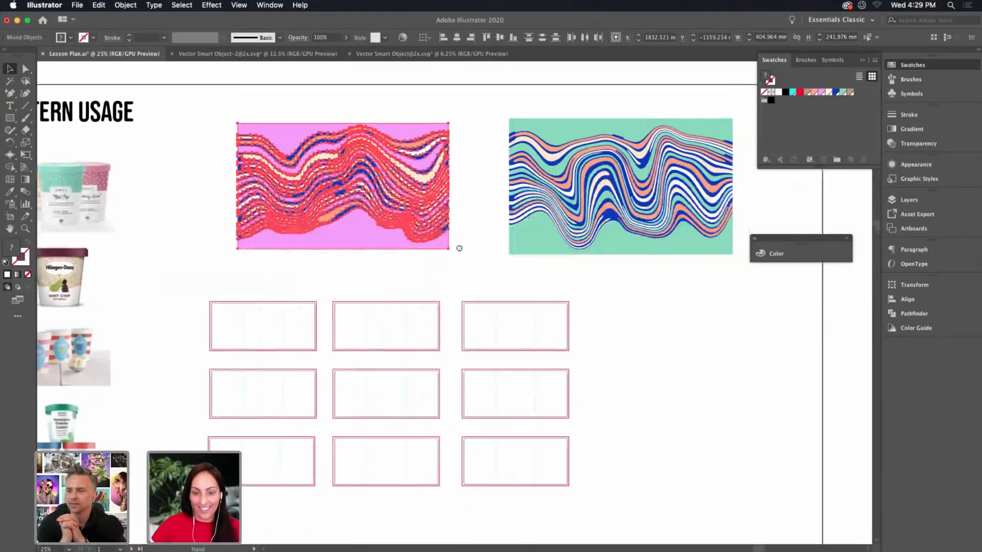
drag(532, 94, 495, 88)
drag(694, 85, 678, 97)
click(713, 223)
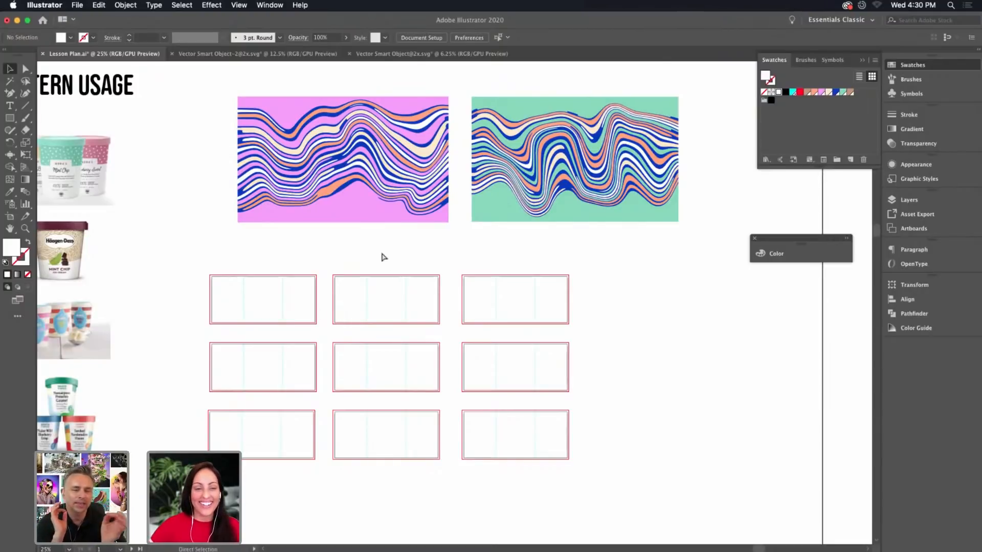
Scale both wave artworks down together to about 40% so that each is narrower than one label frame
key(super+equal)
drag(329, 228, 453, 280)
drag(257, 87, 749, 205)
drag(238, 78, 593, 184)
drag(659, 195, 274, 220)
click(522, 218)
key(super+equal)
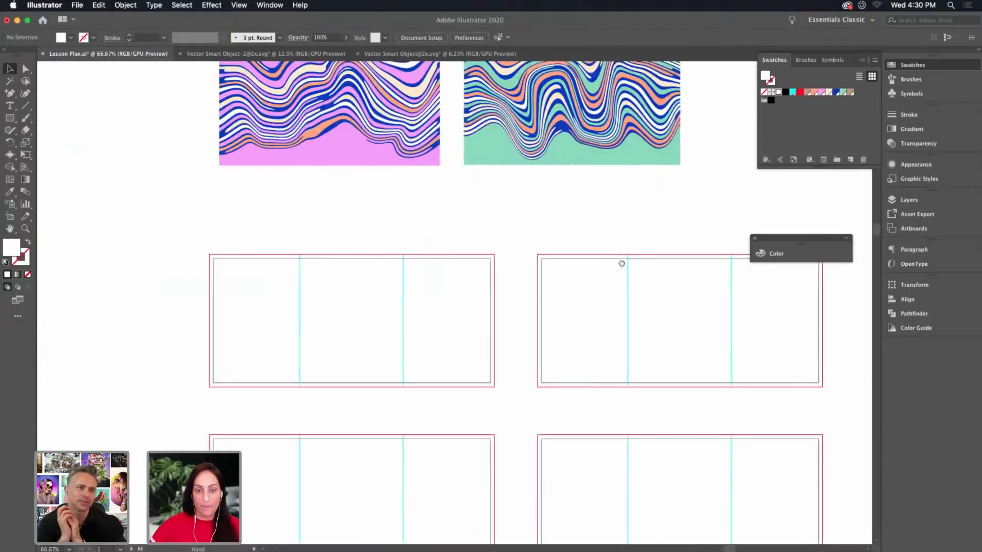
Move both artworks down close to the first row of label frames and set the mint one apart, higher and farther right
scroll(620, 263, up, 2)
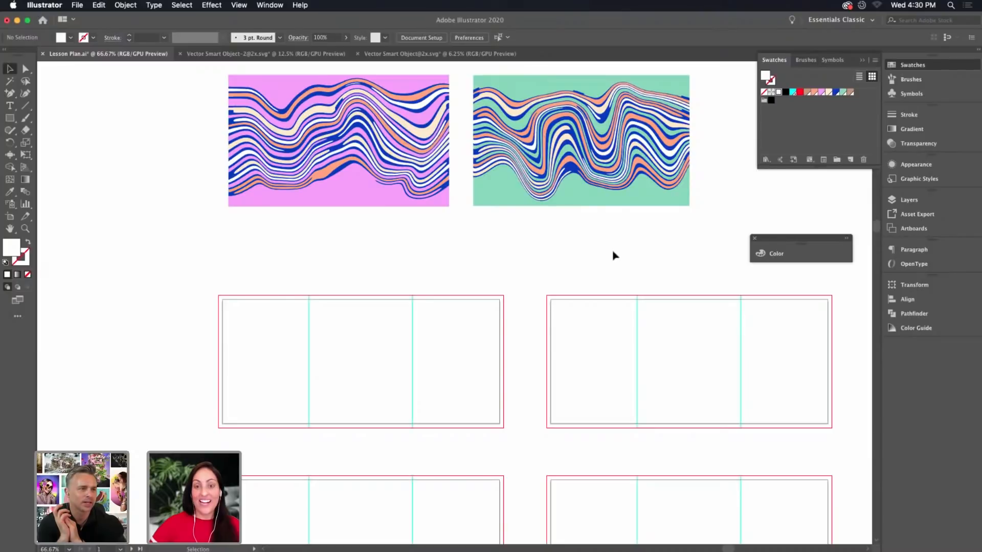
scroll(608, 253, right, 2)
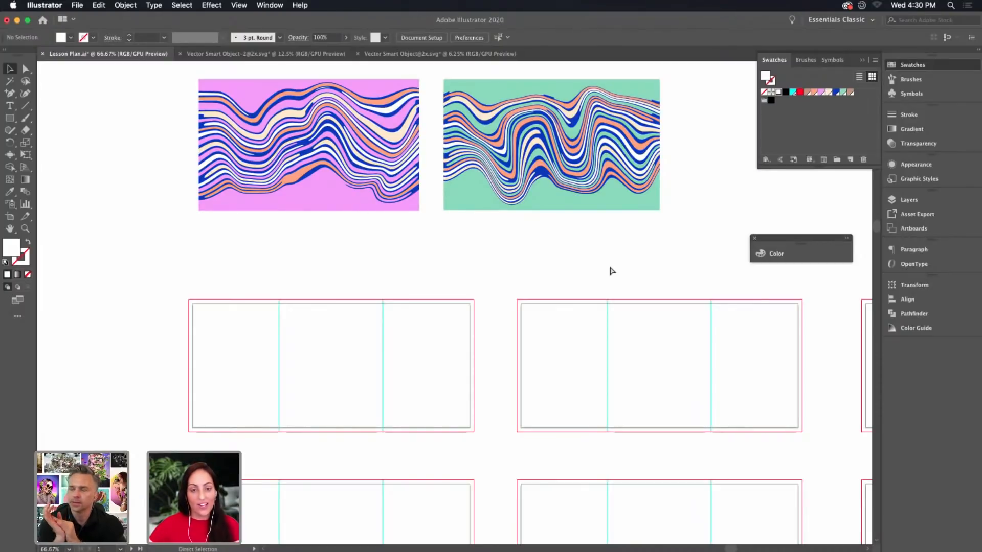
key(super+minus)
scroll(634, 255, down, 4)
key(super+minus)
key(super+equal)
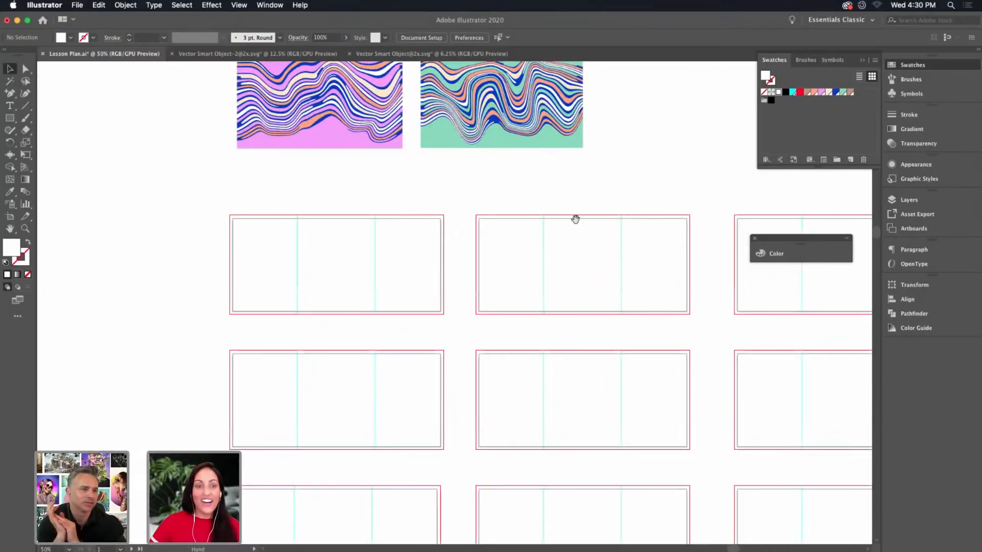
scroll(575, 225, up, 2)
drag(340, 197, 354, 251)
click(669, 181)
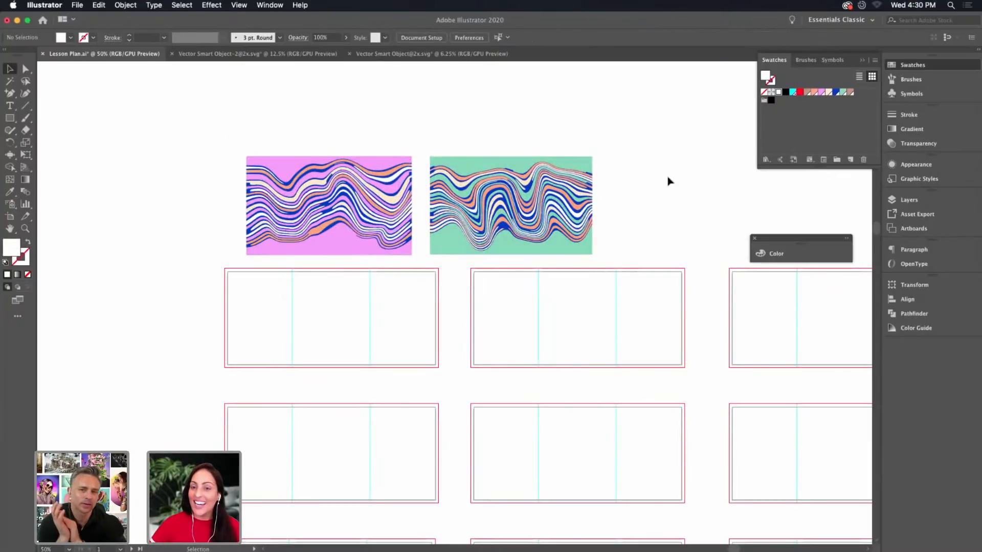
drag(660, 147, 560, 211)
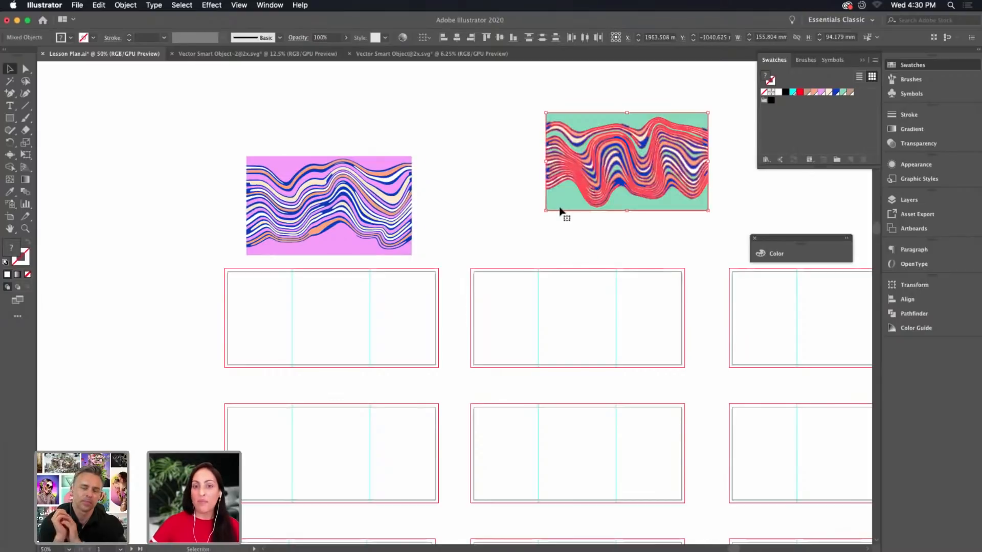
Review the ice cream tub packaging references beside the label templates, from Nora's down to Izzy's
click(502, 211)
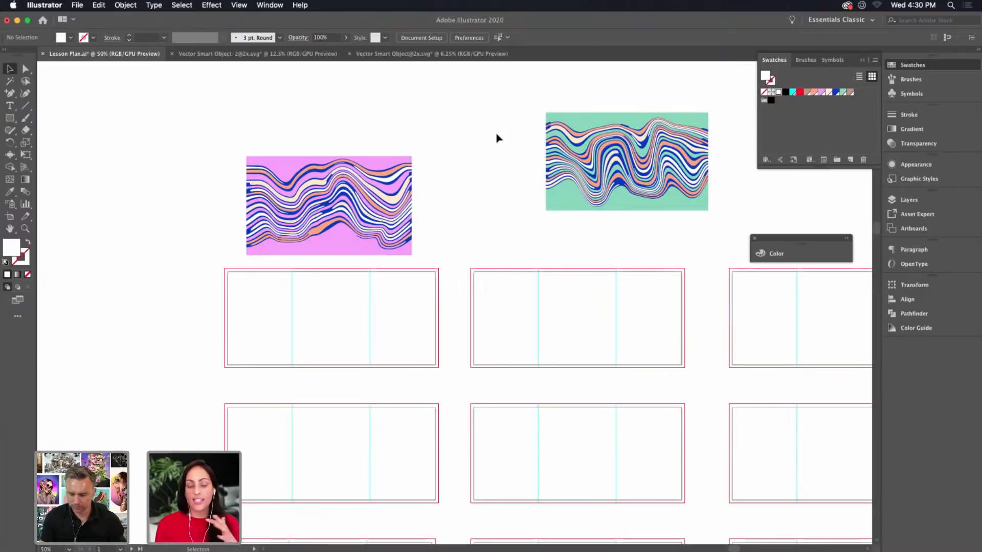
key(super+plus)
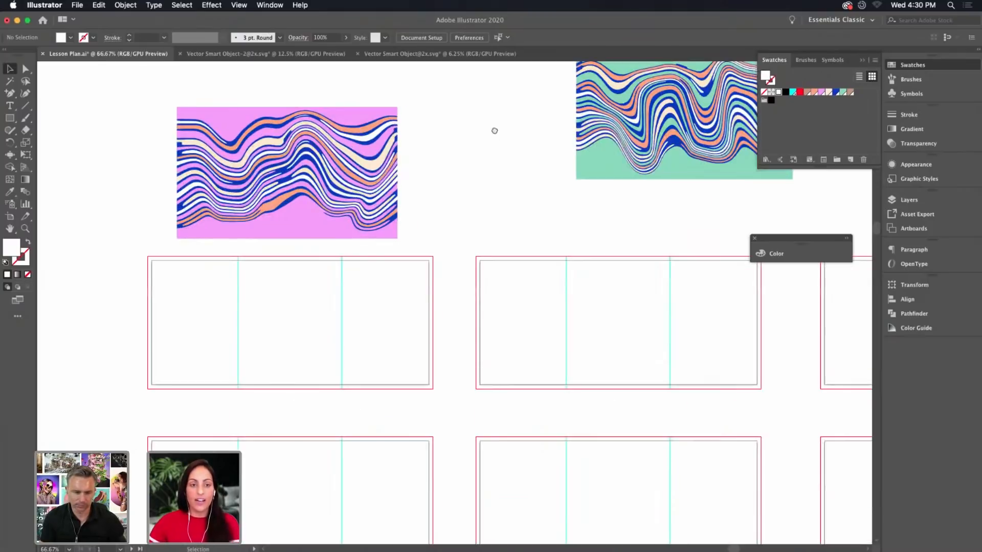
drag(497, 129, 459, 187)
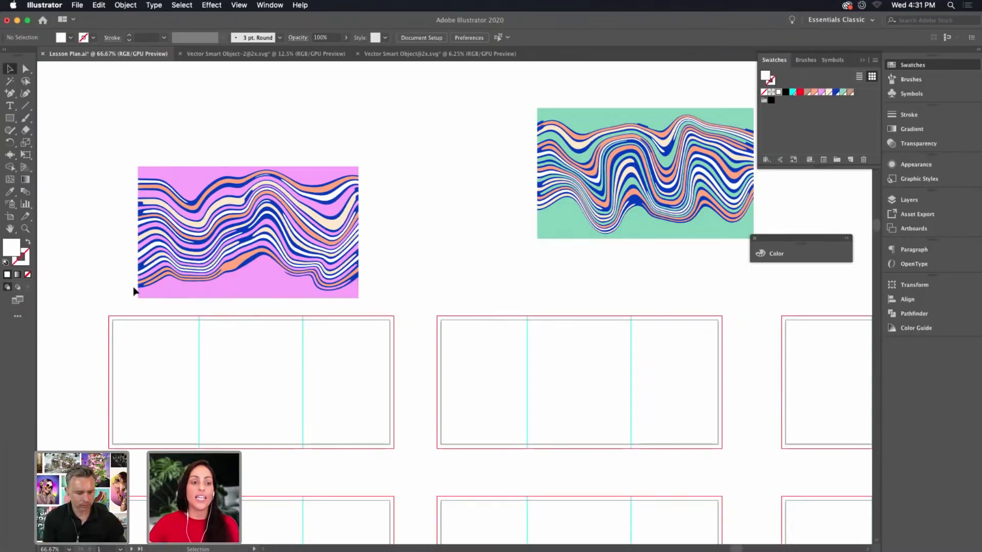
drag(88, 305, 607, 289)
drag(460, 185, 462, 313)
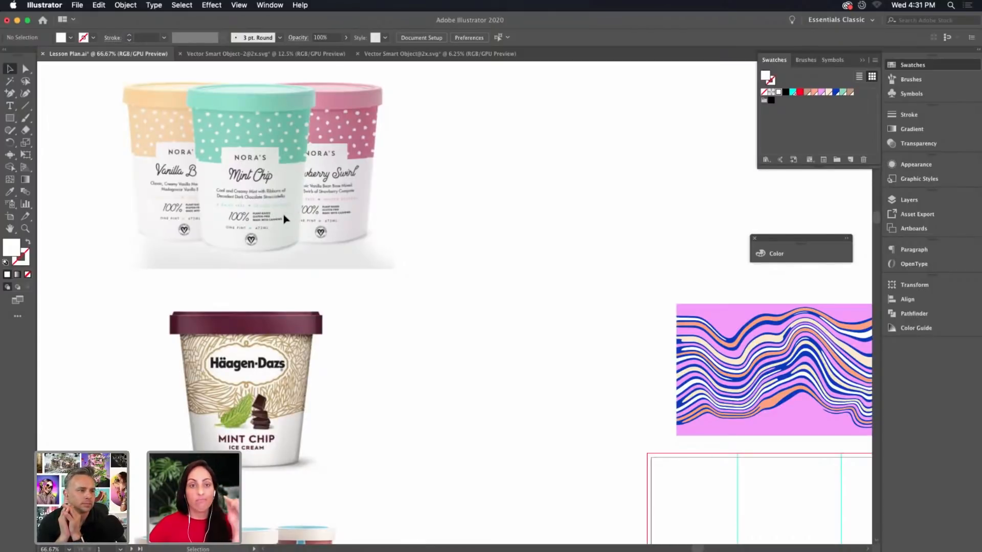
key(space)
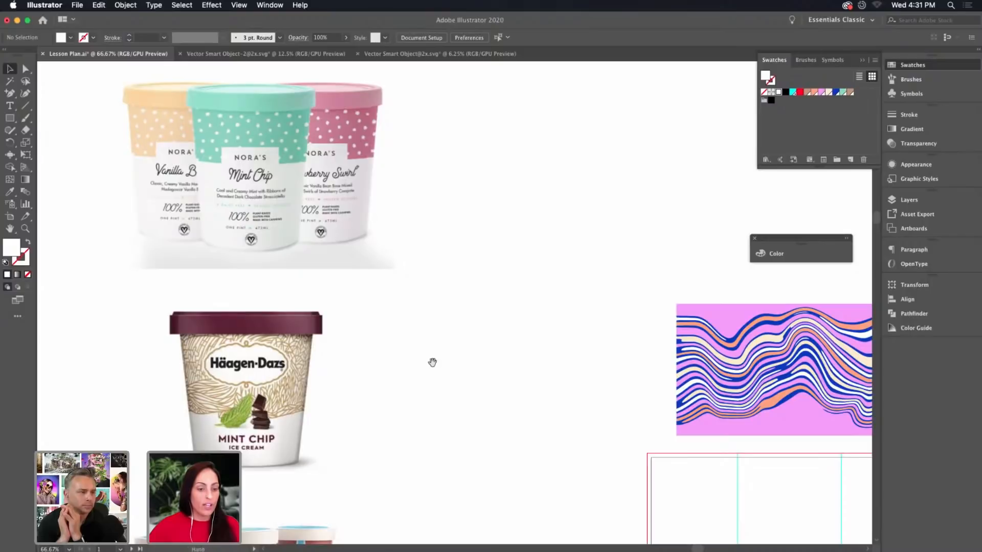
drag(410, 414, 427, 396)
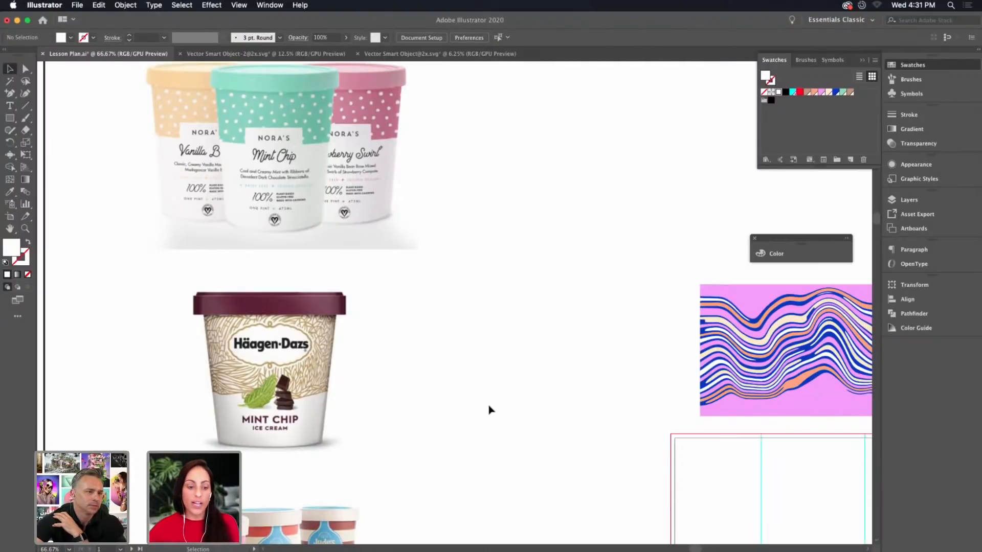
scroll(492, 403, down, 5)
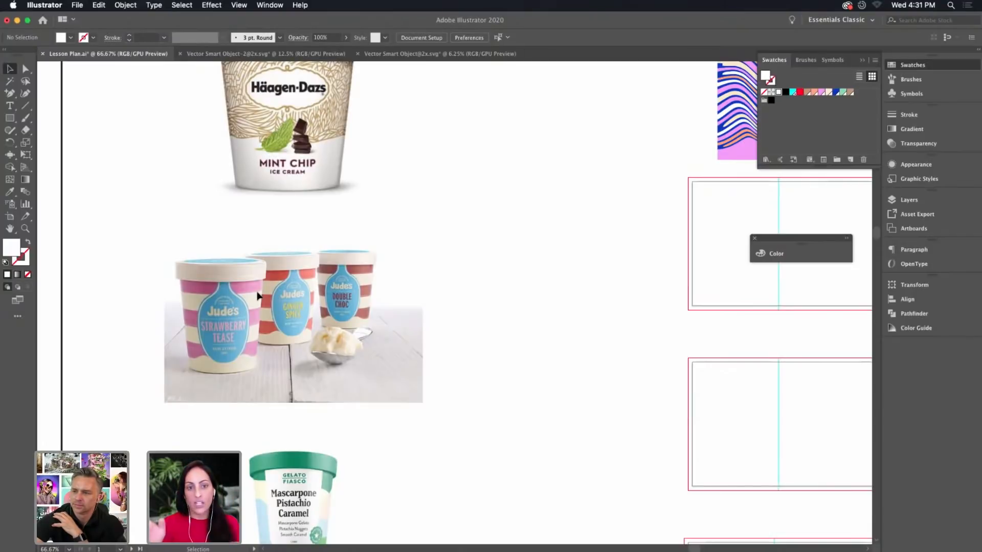
scroll(508, 366, down, 5)
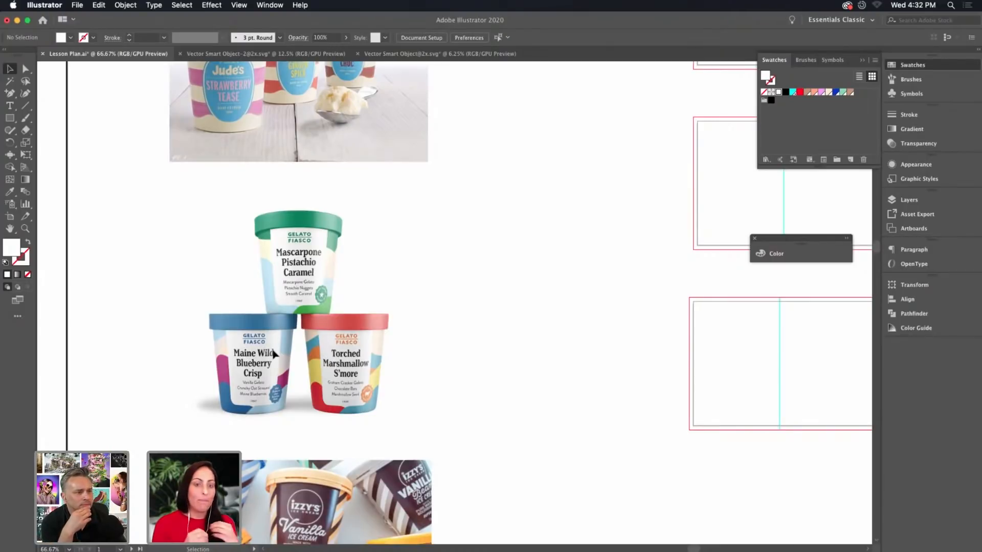
drag(450, 416, 449, 260)
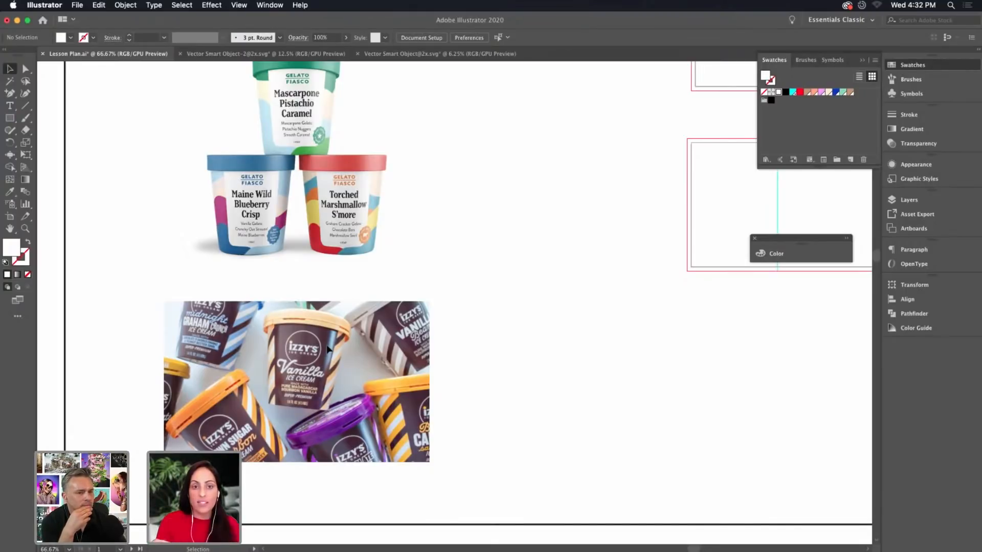
Move the pink wave pattern onto the first label template in the top row and scale it to the template's full width
scroll(497, 352, up, 10)
scroll(497, 353, right, 5)
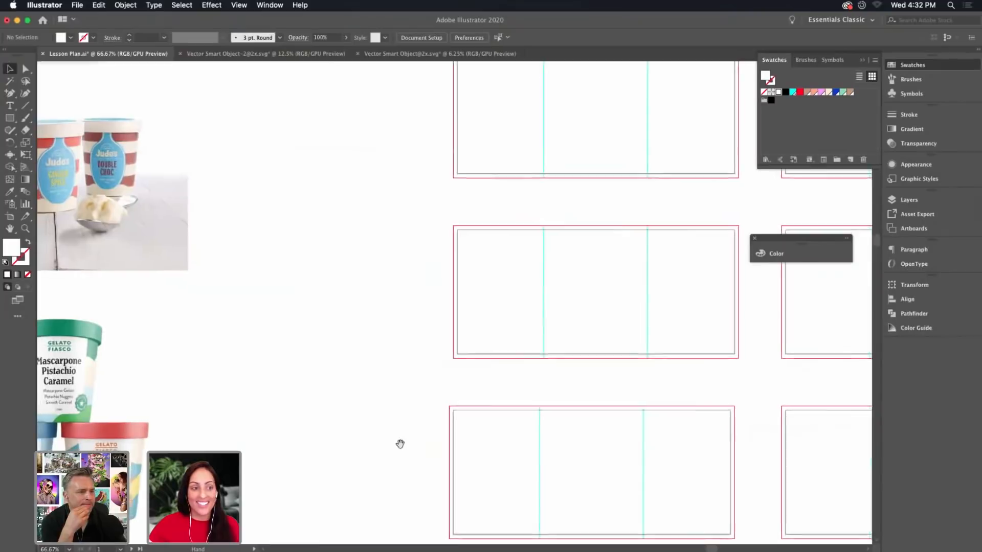
drag(426, 411, 327, 448)
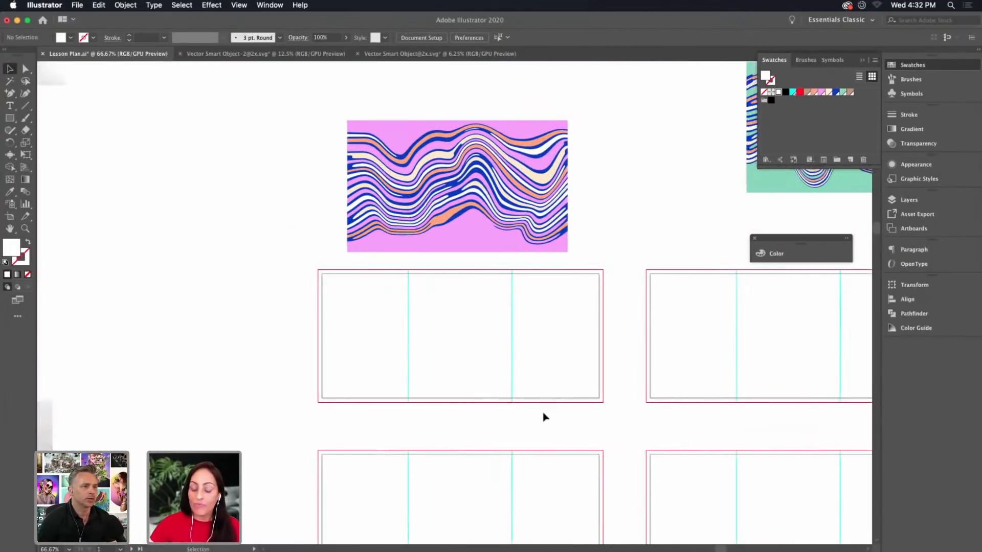
key(super+1)
scroll(629, 339, up, 3)
scroll(629, 339, right, 2)
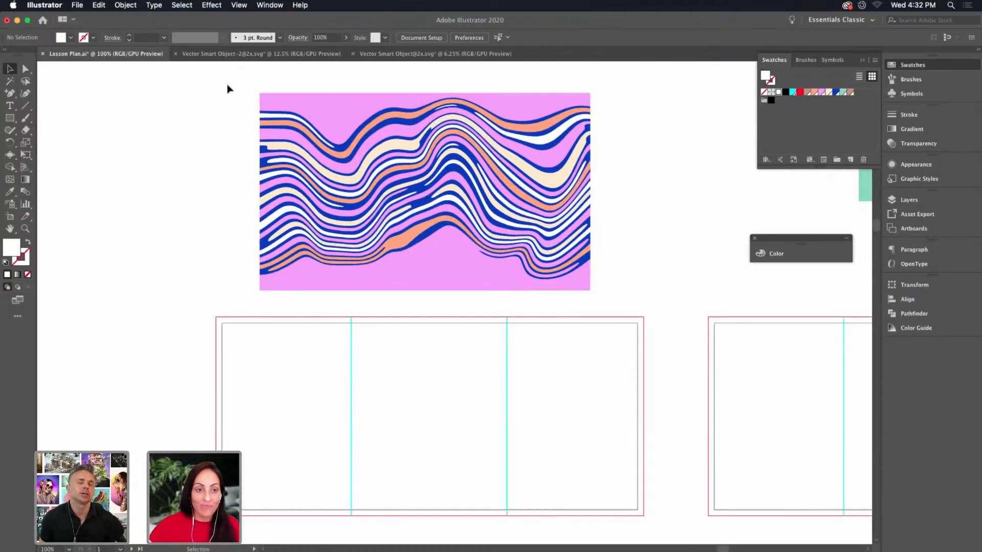
drag(601, 290, 616, 293)
drag(561, 204, 515, 428)
drag(514, 425, 514, 444)
drag(546, 414, 643, 414)
drag(428, 513, 440, 256)
click(440, 210)
scroll(358, 199, down, 3)
Draw a white rectangle about 206 × 46 mm over the lower half of the first label template
click(10, 117)
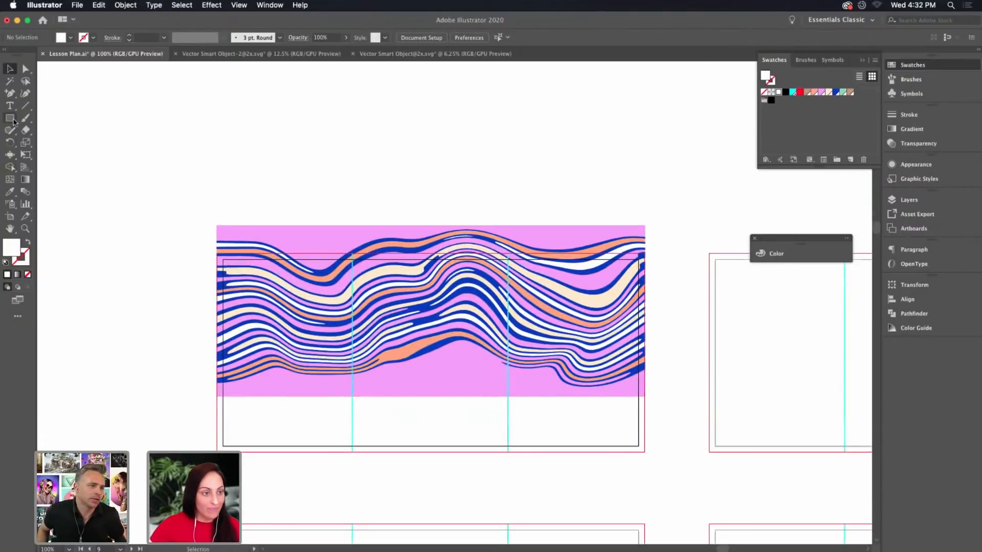
drag(215, 356, 645, 452)
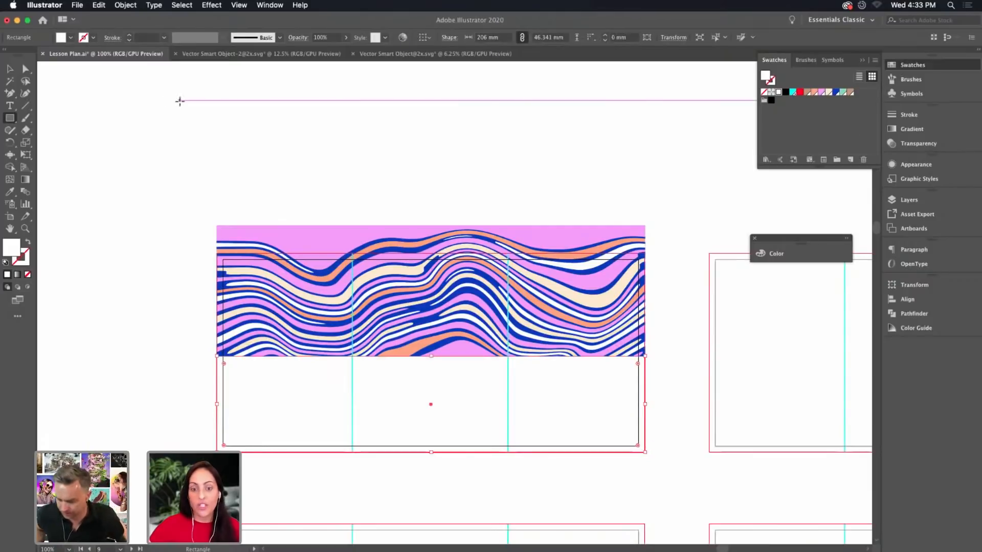
click(9, 68)
key(super+shift+a)
Duplicate the white rectangle directly above the first template to hide the pattern overflowing its upper edge
drag(449, 411, 443, 212)
key(super+shift+a)
scroll(195, 254, down, 3)
scroll(195, 254, right, 2)
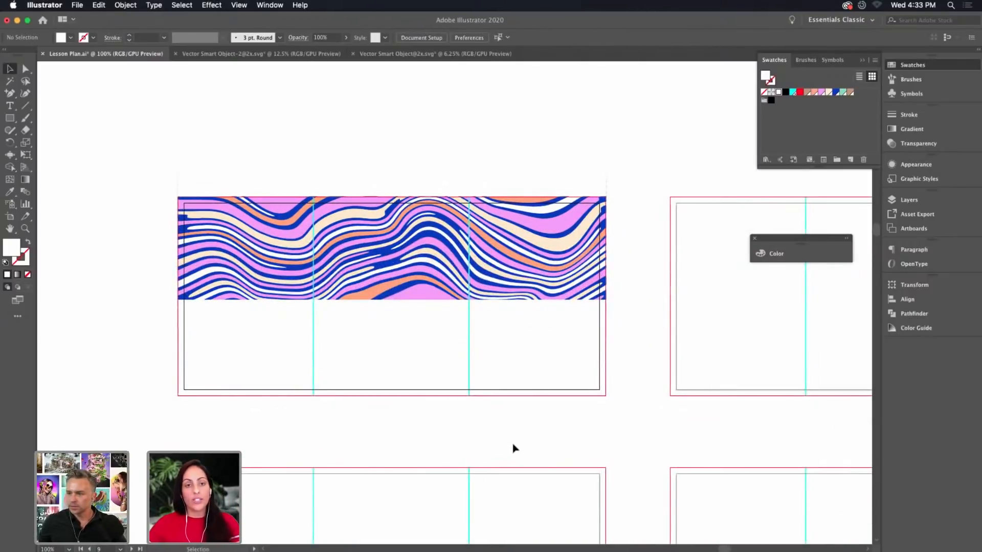
Duplicate the first label's wave pattern and white cover rectangles onto the second template in the top row
click(362, 371)
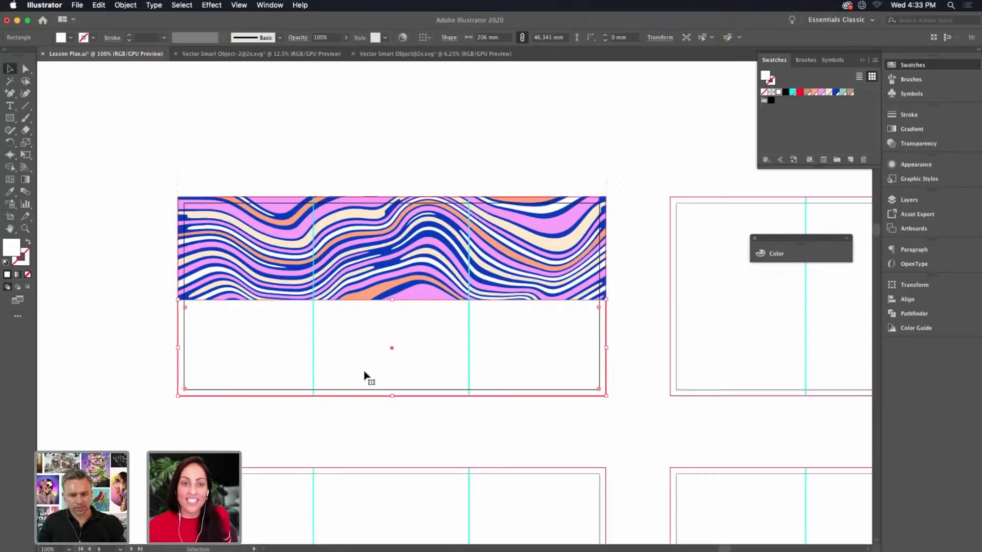
drag(469, 451, 412, 384)
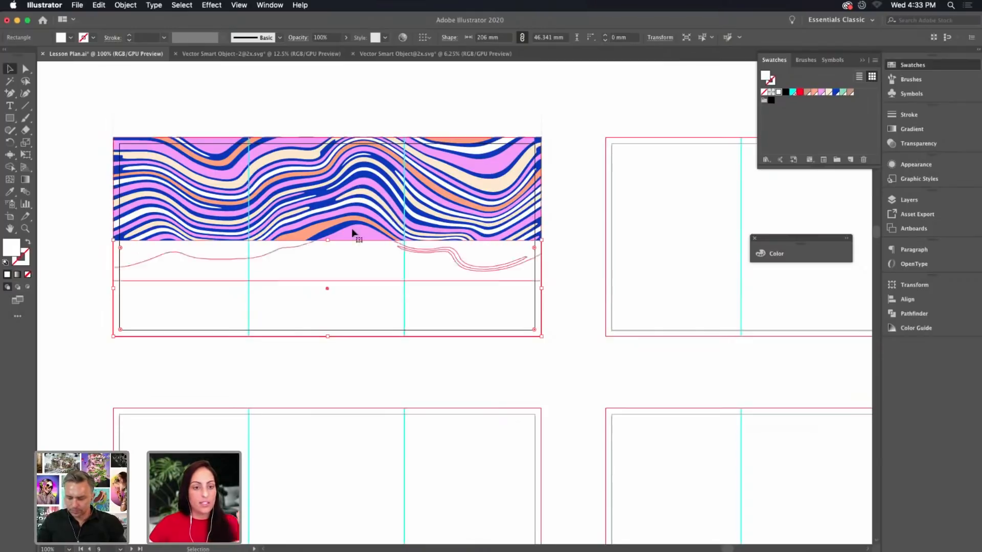
scroll(506, 399, right, 3)
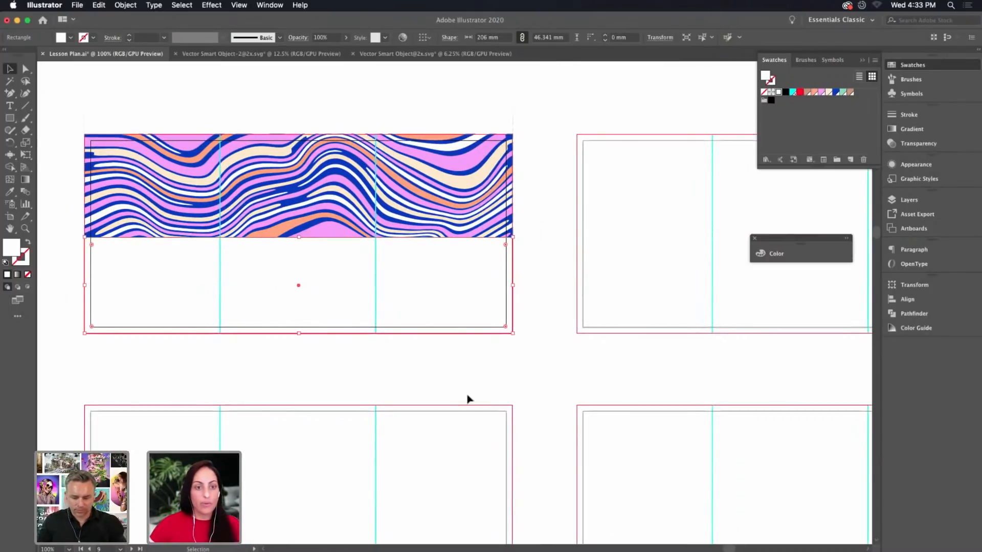
mouse_move(70, 134)
mouse_down()
mouse_move(465, 324)
mouse_move(231, 323)
mouse_move(363, 309)
mouse_move(663, 309)
mouse_up()
scroll(307, 364, right, 10)
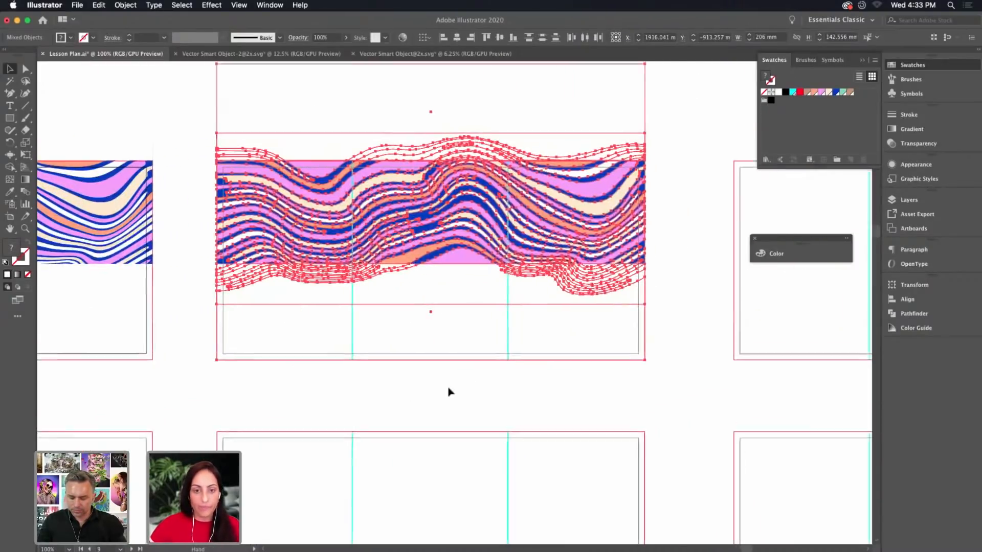
Delete the lower white rectangle and the pink background shape beneath the waves on the second label
click(480, 340)
double_click(465, 293)
double_click(683, 356)
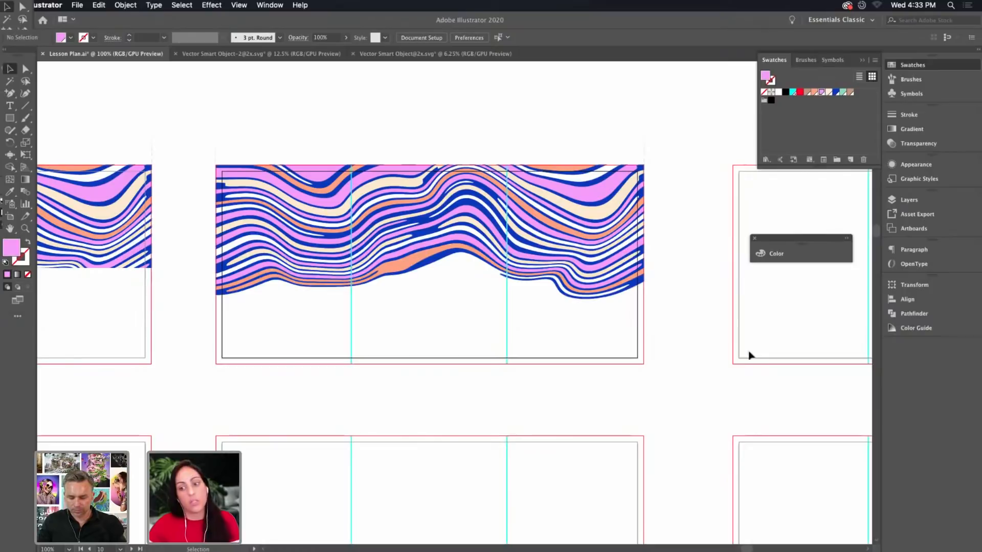
Duplicate the first label's wave pattern and white rectangles onto the third template in the top row
key(super+minus)
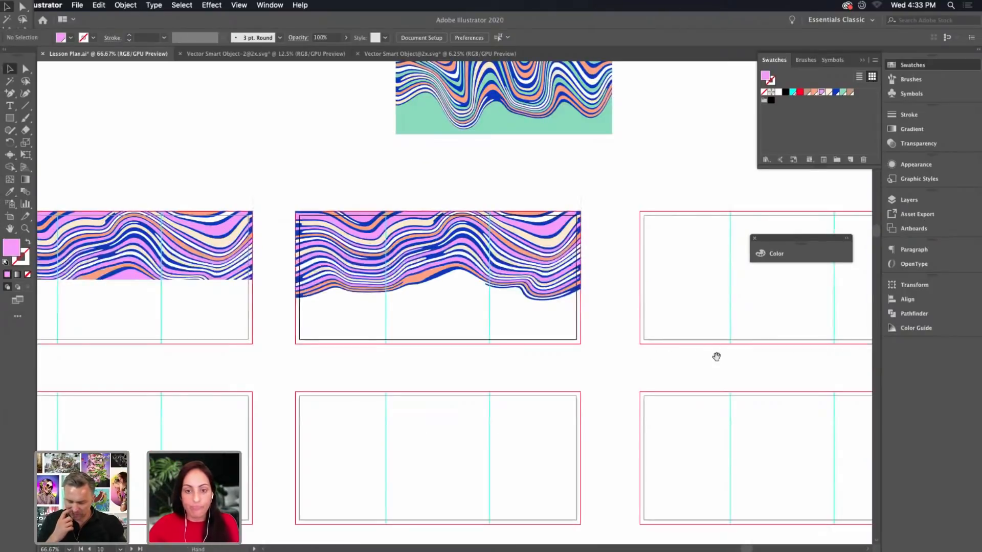
scroll(717, 355, right, 3)
drag(228, 199, 532, 346)
click(206, 247)
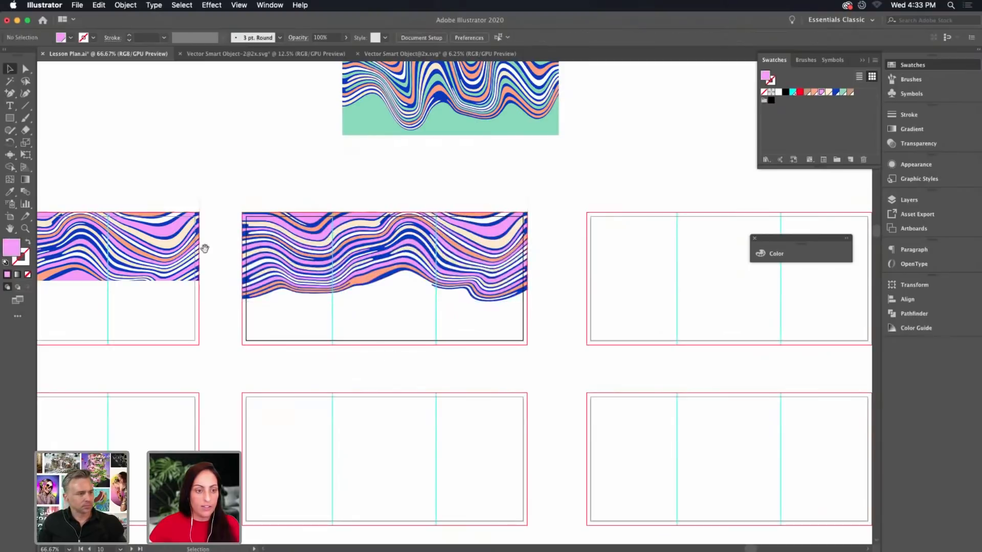
drag(206, 247, 352, 219)
click(81, 317)
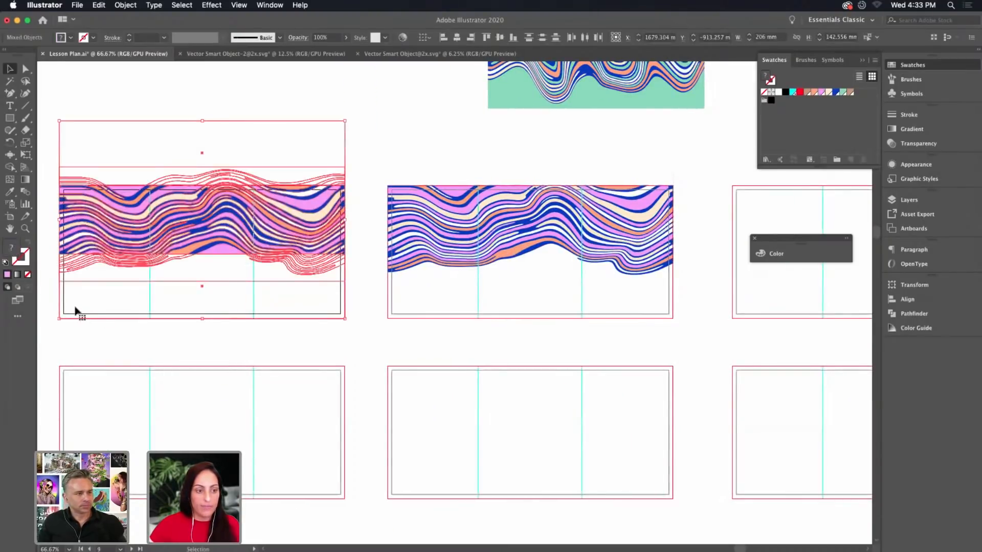
drag(68, 313, 740, 309)
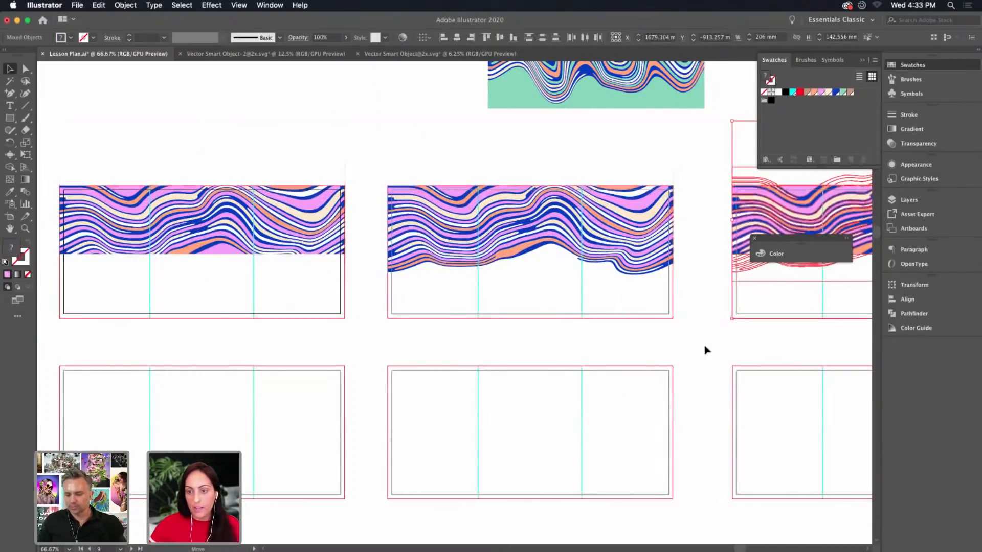
drag(401, 395, 390, 395)
scroll(390, 395, right, 10)
scroll(620, 366, left, 1)
click(626, 322)
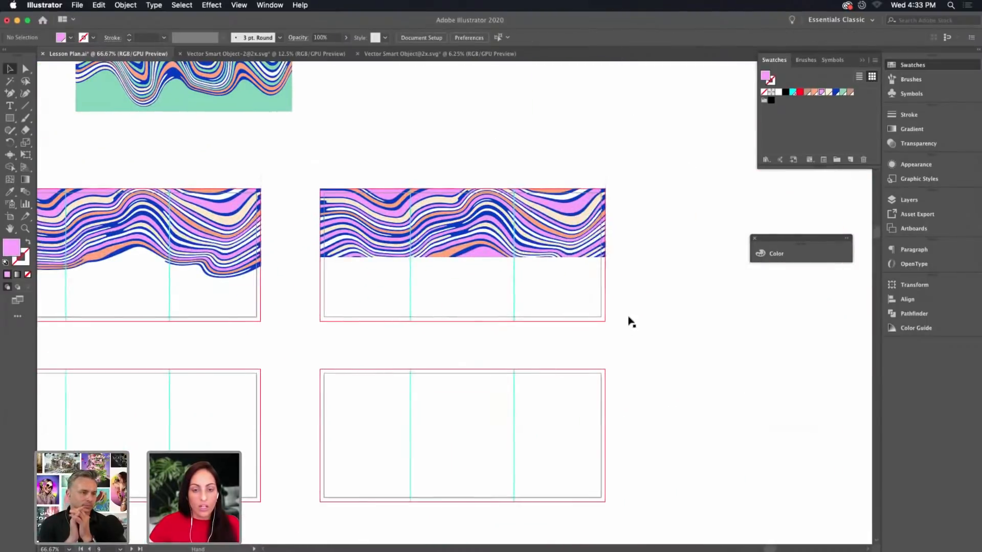
Try blue and pink fills on the third label's lower rectangle and settle on the cream swatch
click(476, 292)
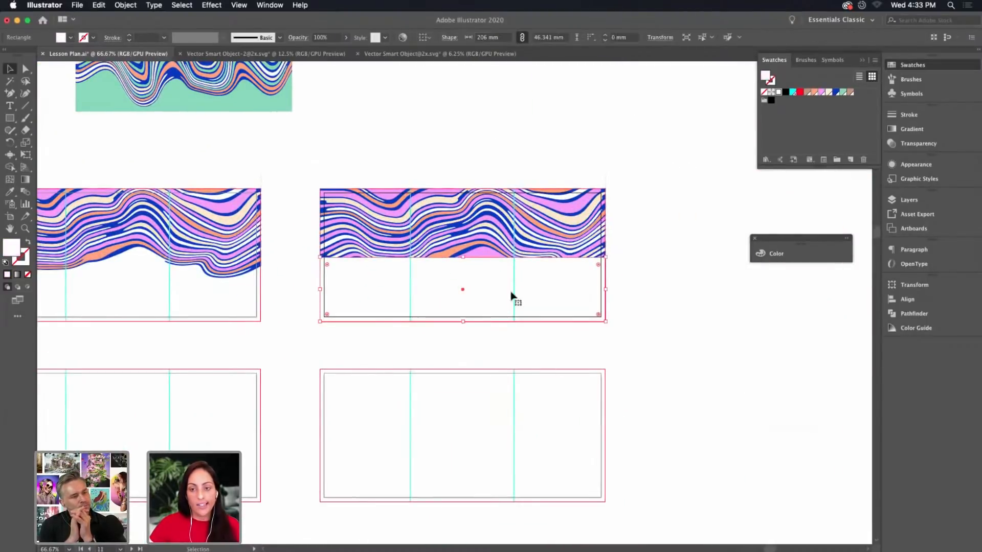
click(836, 93)
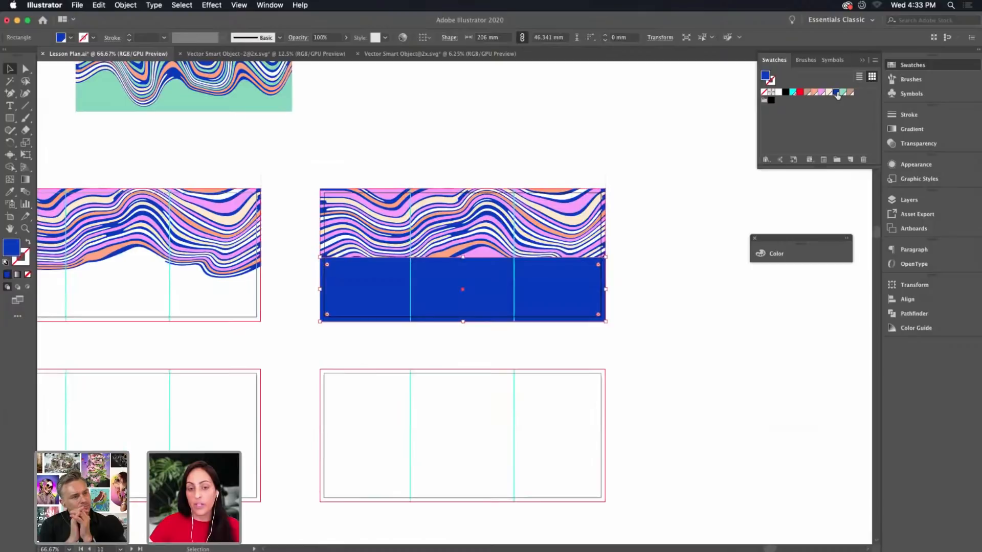
click(703, 215)
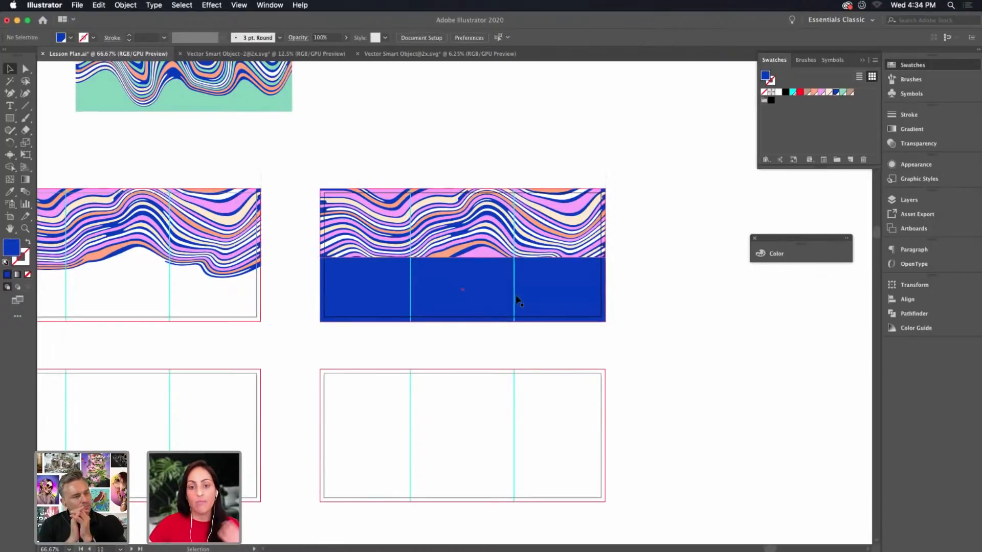
click(534, 292)
click(821, 92)
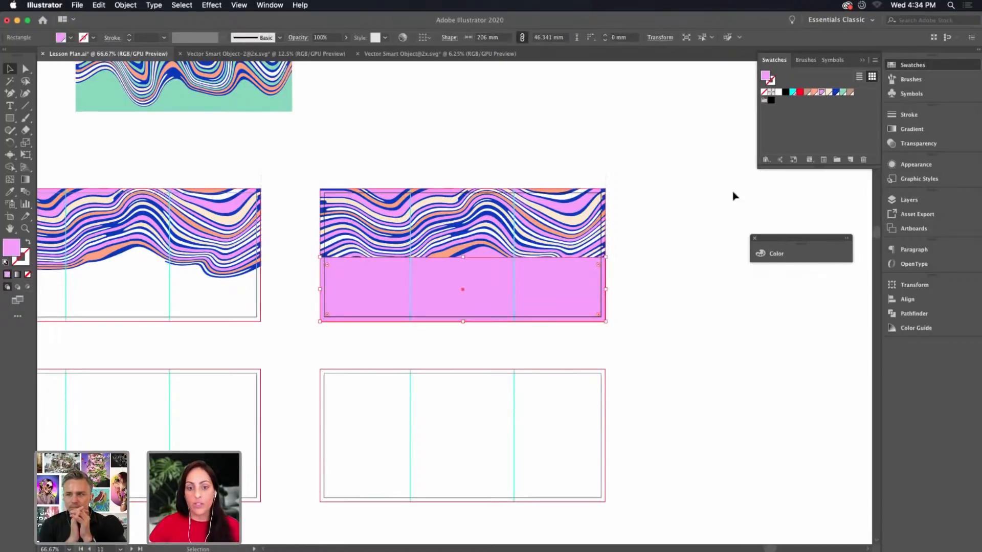
click(829, 92)
click(705, 217)
drag(705, 216, 702, 197)
Duplicate the cream label's artwork onto the template below it and rotate the copy 180 degrees
scroll(344, 249, left, 1)
drag(321, 109, 552, 436)
drag(634, 278, 385, 495)
mouse_move(492, 401)
mouse_down()
mouse_move(501, 389)
mouse_move(493, 402)
mouse_move(512, 397)
mouse_move(496, 401)
mouse_up()
click(706, 469)
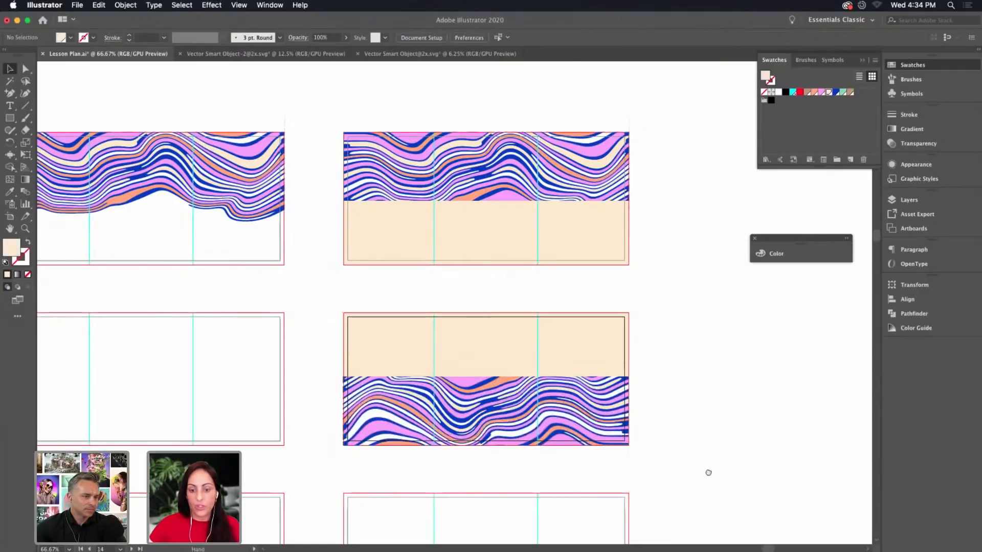
Fill the upper rectangle of the rotated label with the blue swatch
scroll(716, 439, down, 3)
click(554, 291)
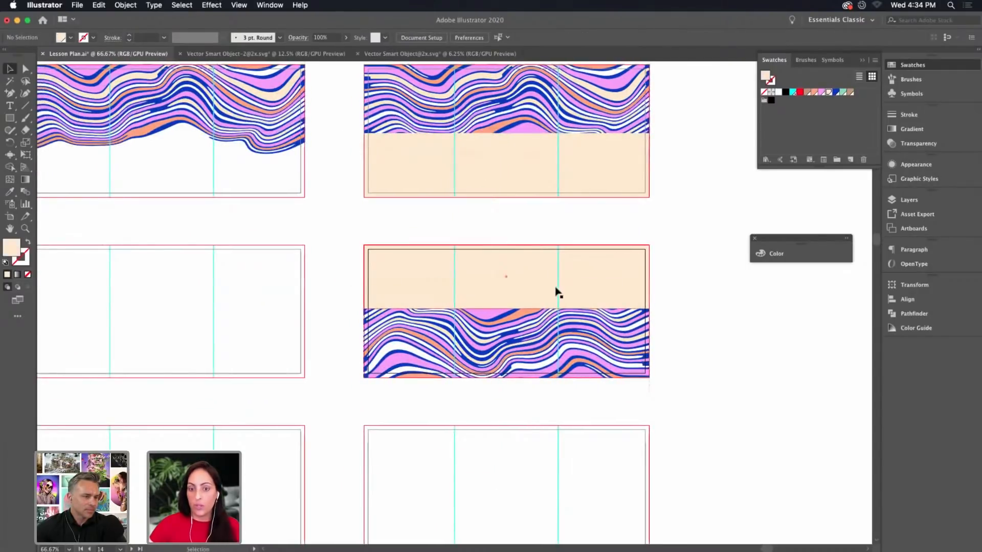
click(835, 92)
click(696, 264)
drag(699, 345, 818, 366)
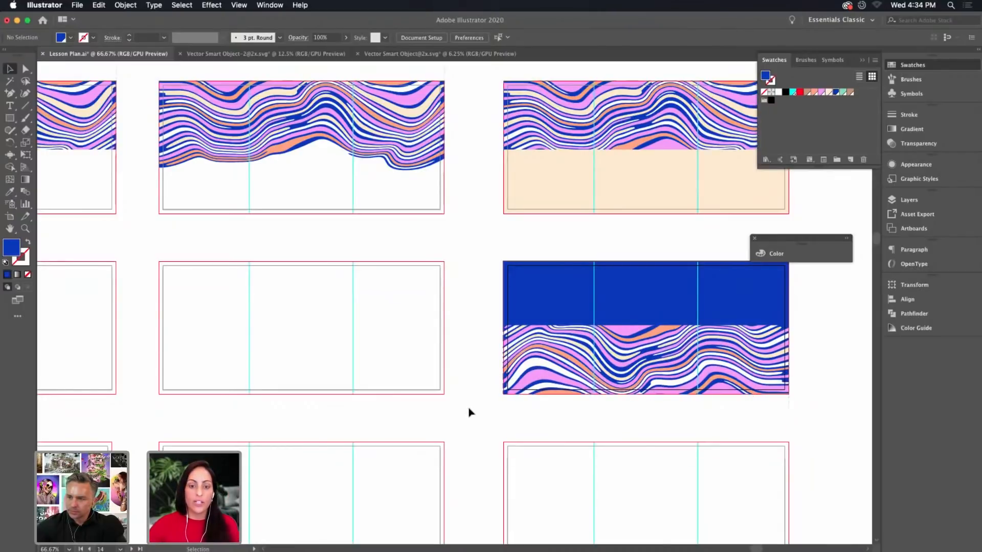
Duplicate the rotated blue label onto the middle template of the second row and delete the copy's blue rectangle
click(721, 282)
drag(836, 269, 478, 440)
drag(639, 426, 293, 423)
click(470, 427)
click(390, 278)
key(Delete)
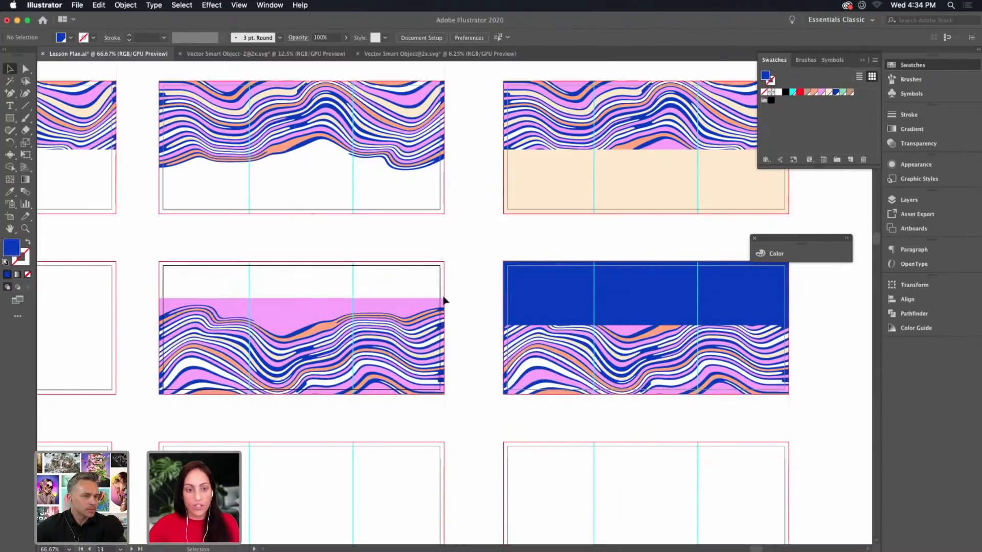
Draw a pink rectangle about 205 x 32 mm across the empty upper strip of the second row's middle label
click(305, 300)
key(shift+n)
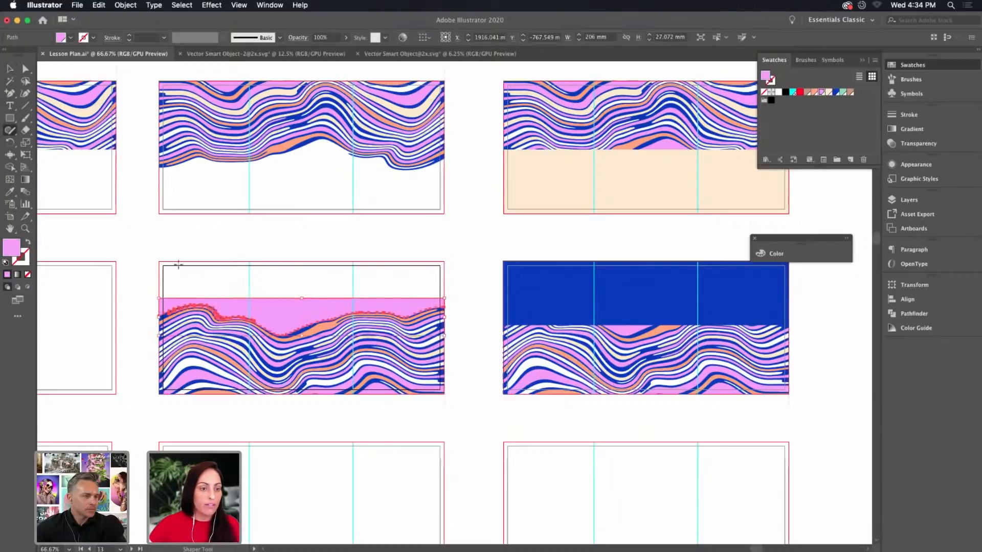
drag(159, 260, 437, 298)
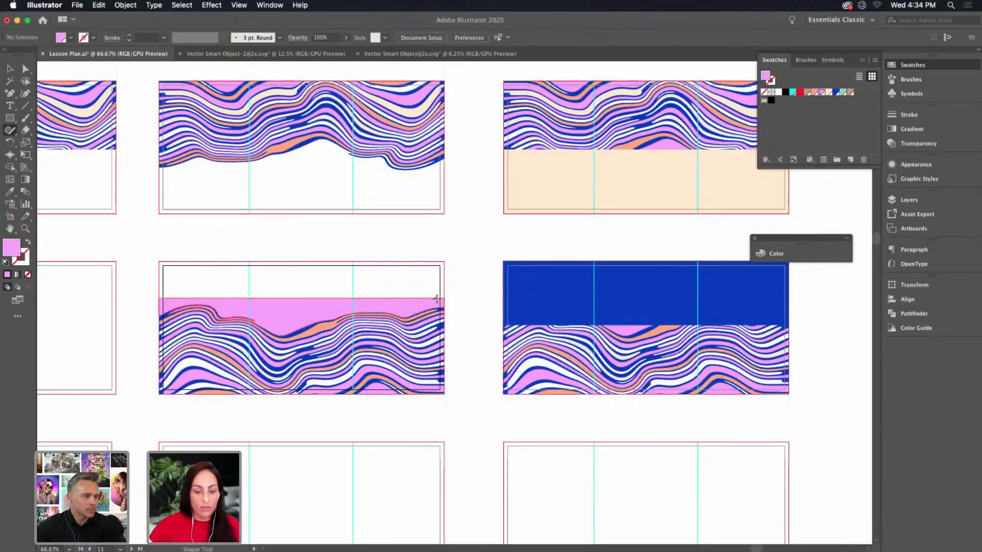
click(10, 118)
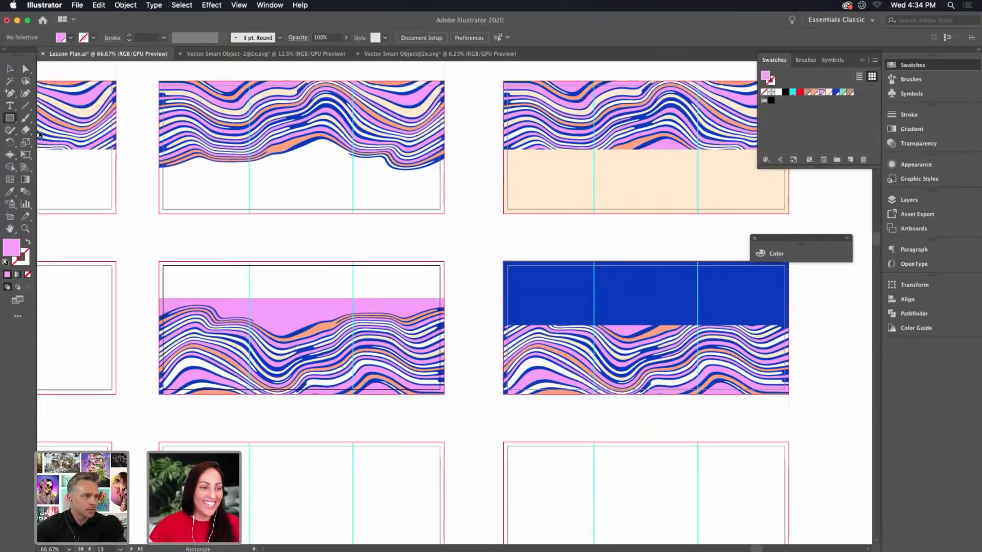
drag(160, 261, 443, 304)
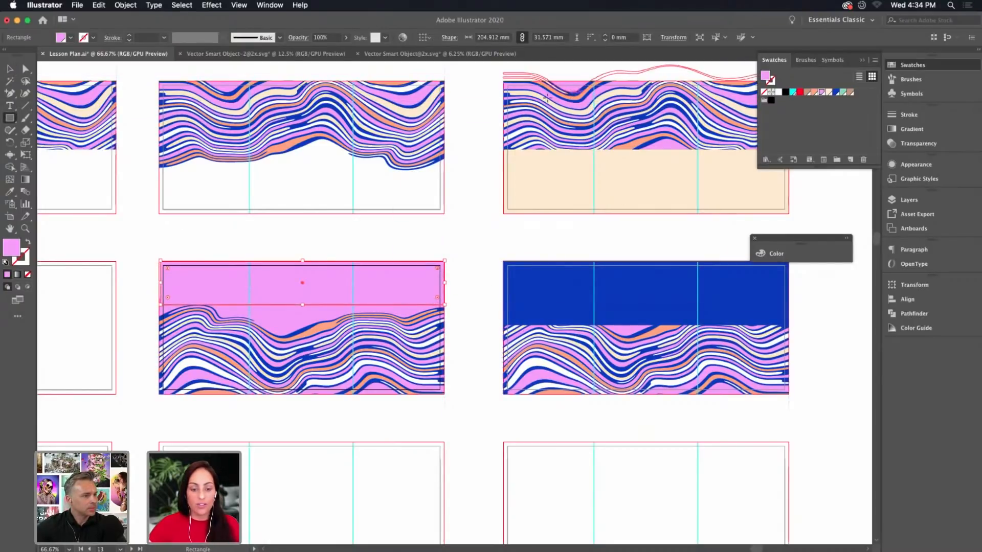
key(v)
scroll(120, 158, down, 3)
scroll(120, 158, left, 3)
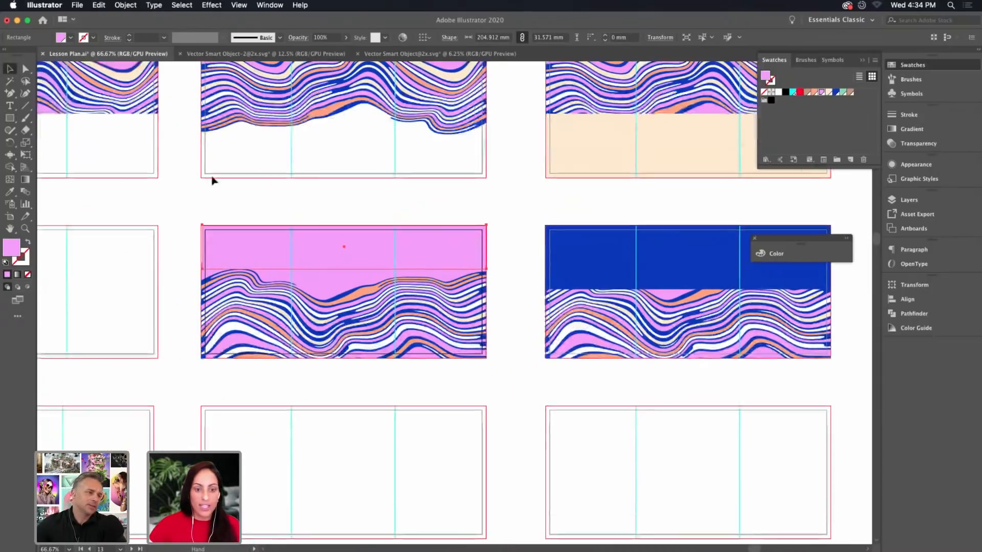
click(220, 185)
Collapse the floating Swatches panel and dock the Color panel beneath Color Guide
key(super+minus)
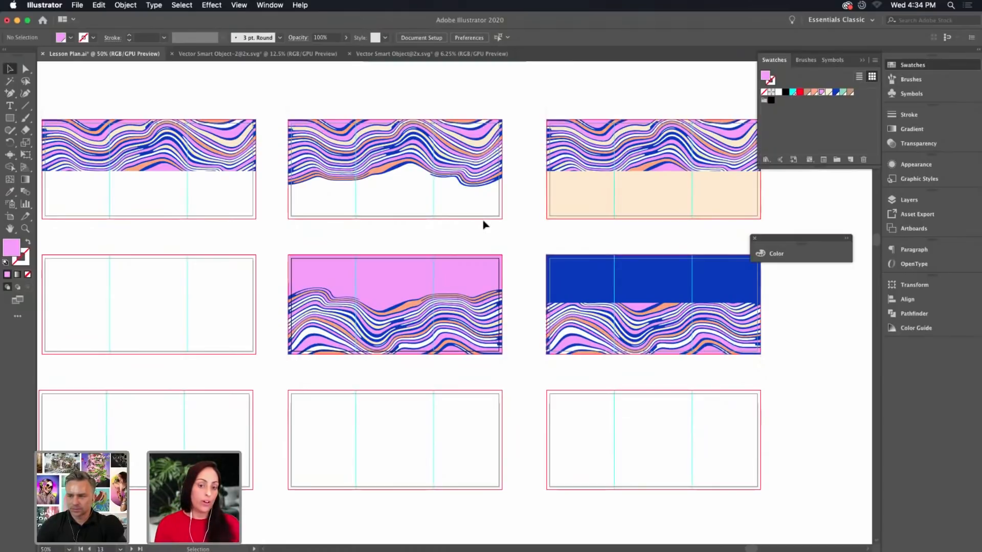
drag(464, 225, 515, 215)
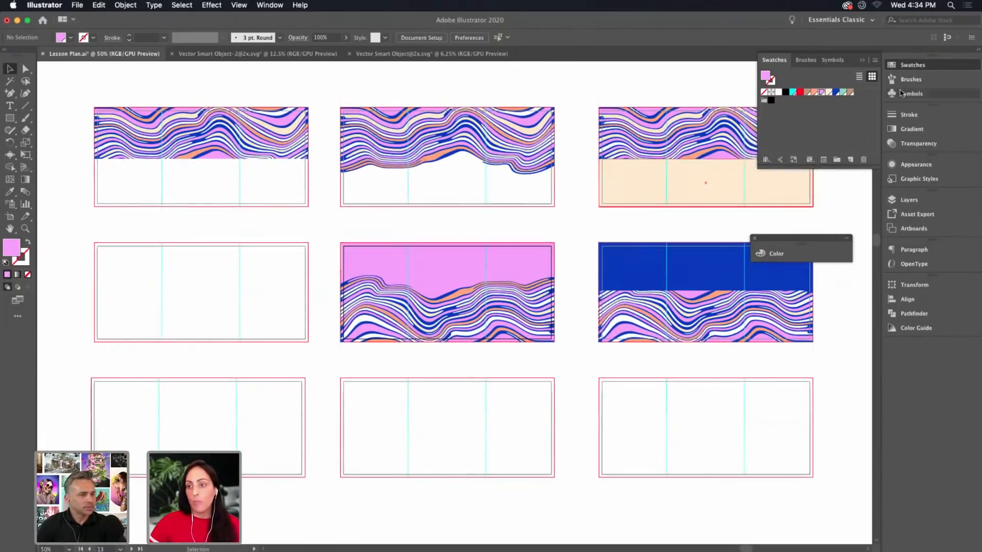
click(862, 60)
drag(773, 240, 888, 343)
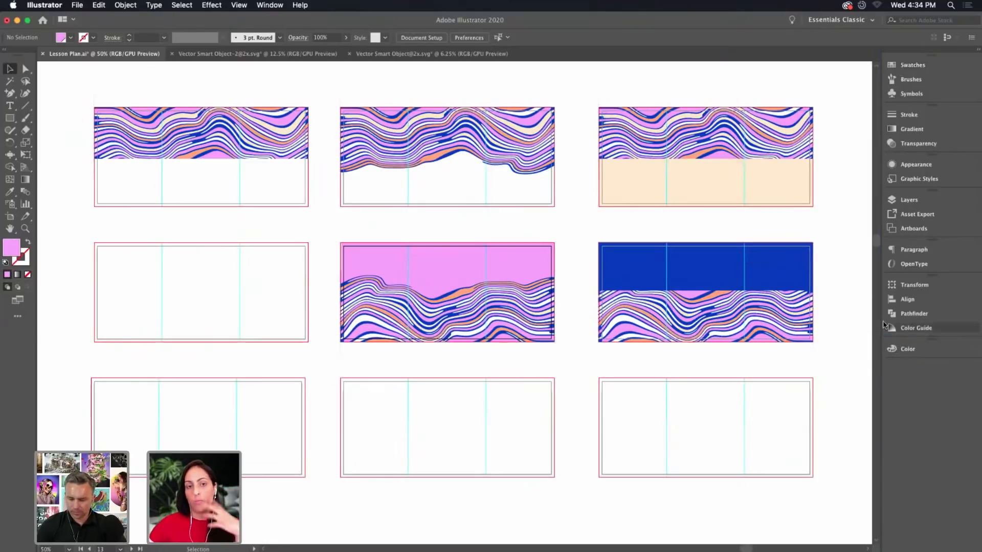
drag(833, 266, 851, 260)
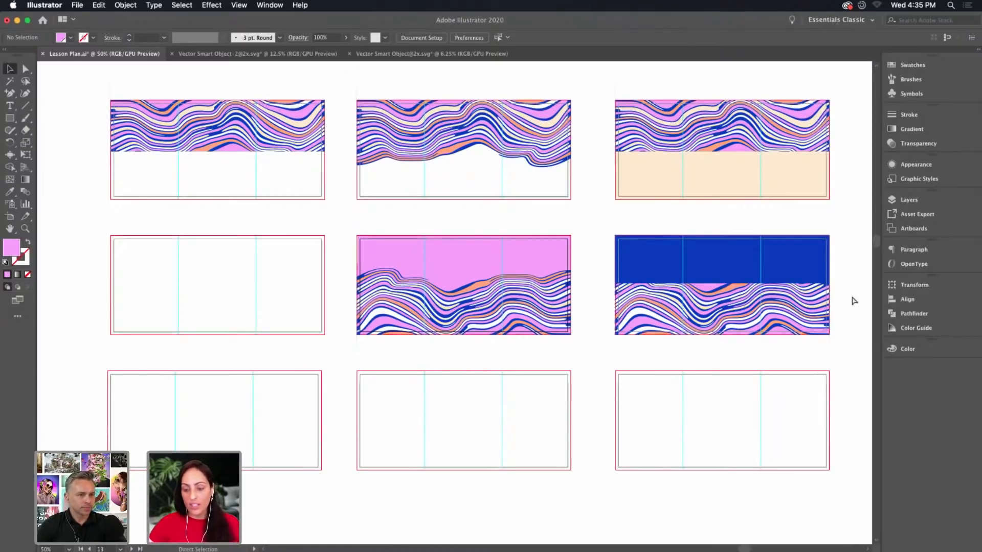
Stretch the blue label's waves and white masking rectangle upward together, keeping their lower edge and width fixed
key(super+equal)
drag(808, 396, 627, 403)
key(super+equal)
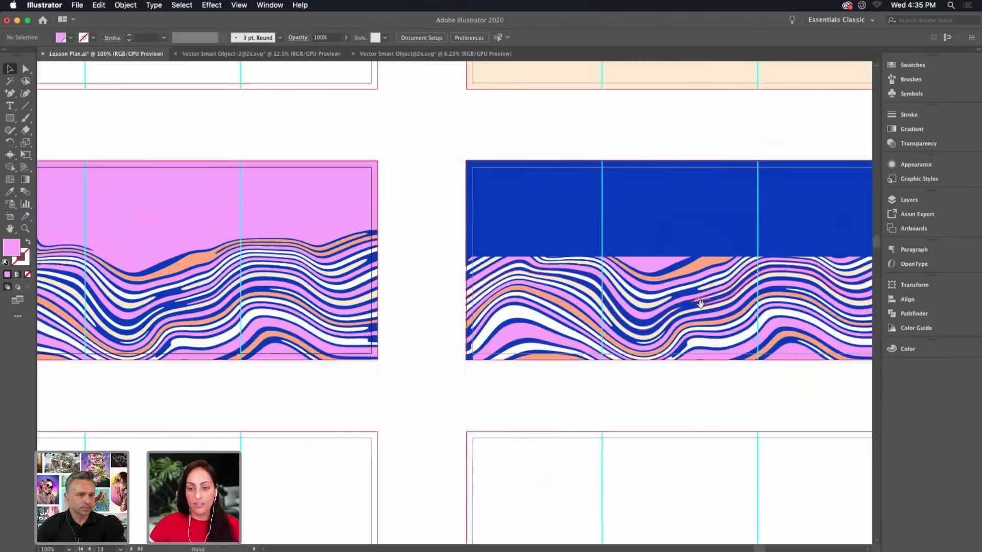
click(702, 305)
drag(732, 382, 579, 362)
mouse_move(816, 384)
mouse_down()
mouse_move(811, 373)
mouse_move(300, 241)
mouse_move(300, 195)
mouse_up()
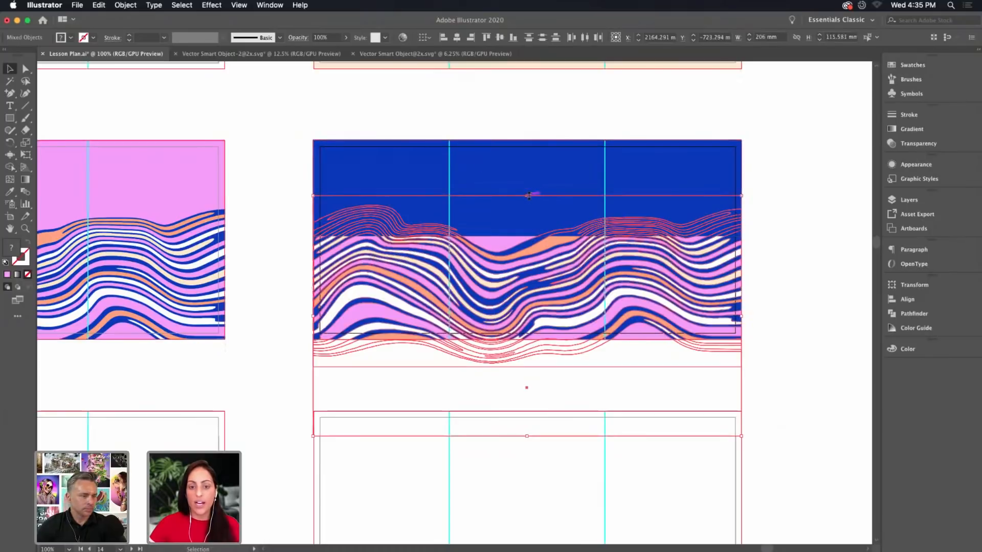
mouse_move(528, 196)
mouse_down()
mouse_move(527, 160)
mouse_move(527, 196)
mouse_up()
Move the white masking rectangle below the blue label's waves down slightly to line up with the template's inner margin
click(672, 384)
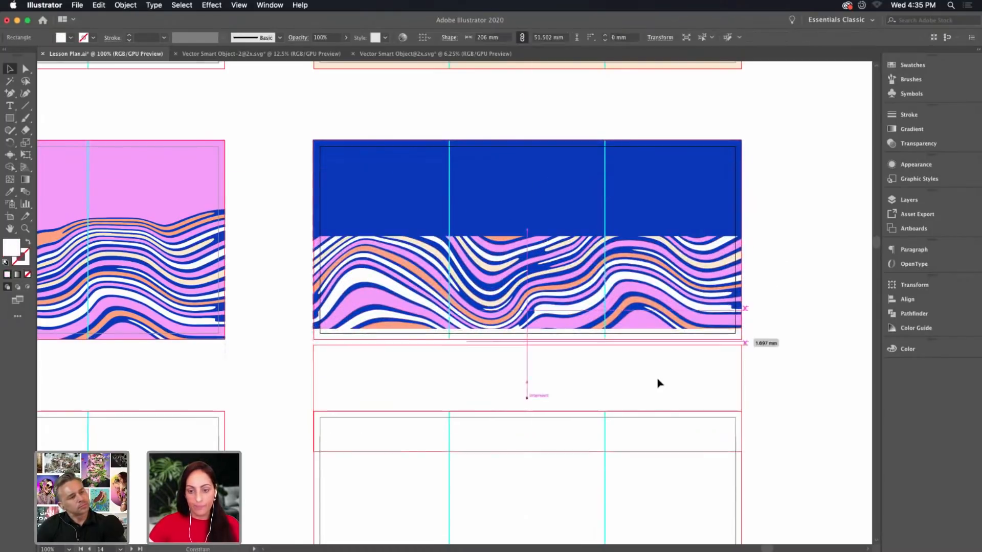
drag(658, 386, 657, 375)
click(844, 333)
key(space)
drag(844, 315, 810, 306)
click(521, 392)
mouse_move(489, 394)
mouse_down()
mouse_move(489, 423)
mouse_move(493, 393)
mouse_up()
click(746, 427)
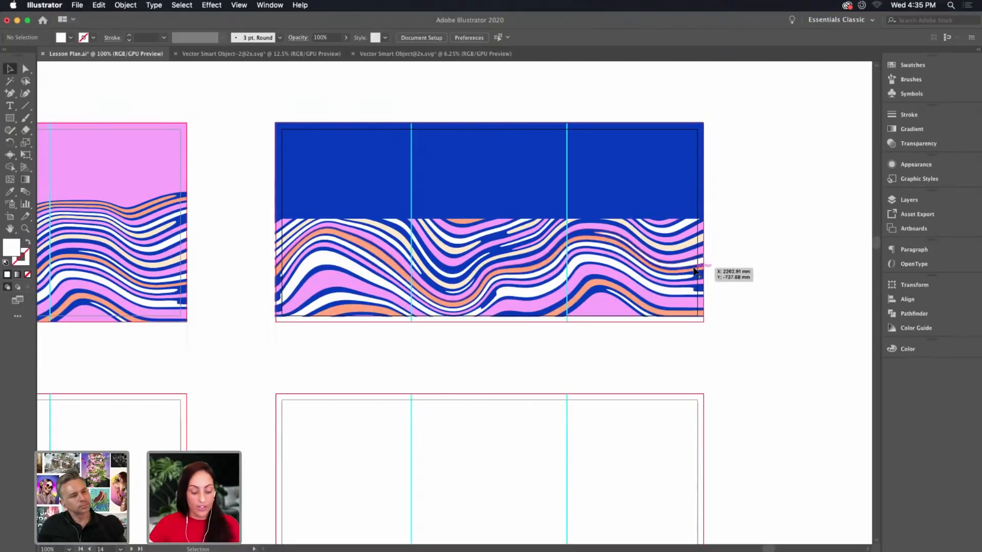
Draw a white portrait rectangle about 49 x 75 mm in the centre section of the blue label
key(m)
mouse_move(435, 145)
mouse_down()
mouse_move(567, 292)
mouse_move(539, 299)
mouse_up()
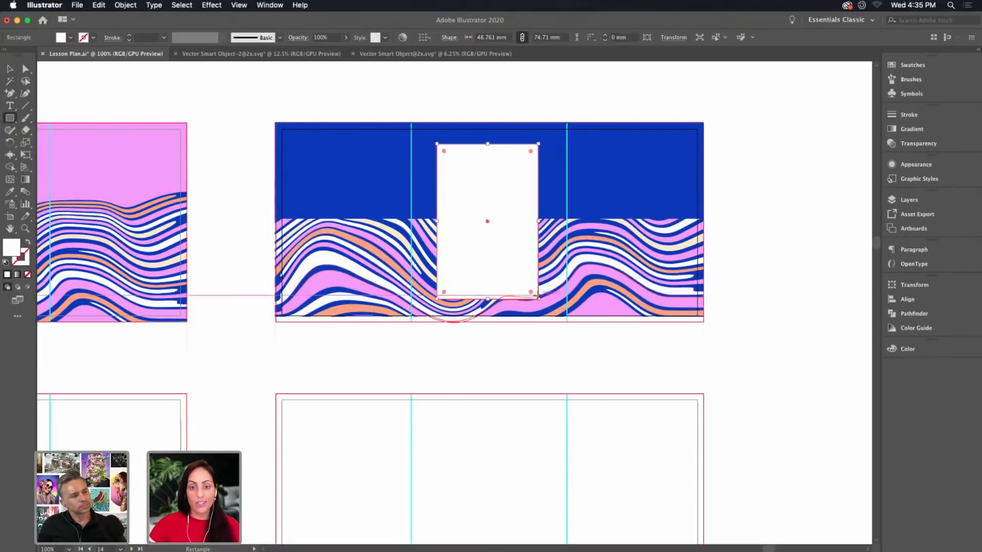
key(v)
click(225, 135)
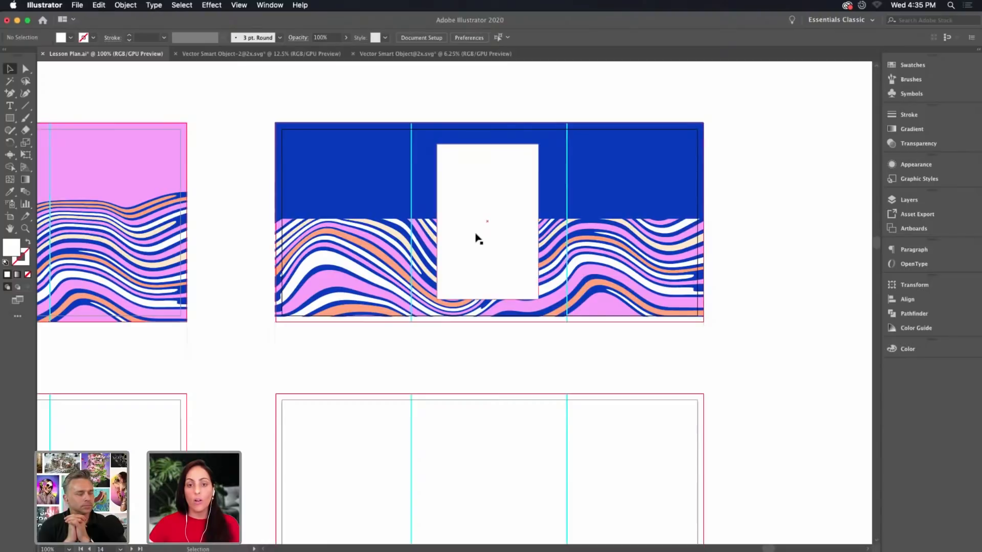
drag(247, 109, 757, 294)
scroll(757, 294, down, 3)
click(767, 269)
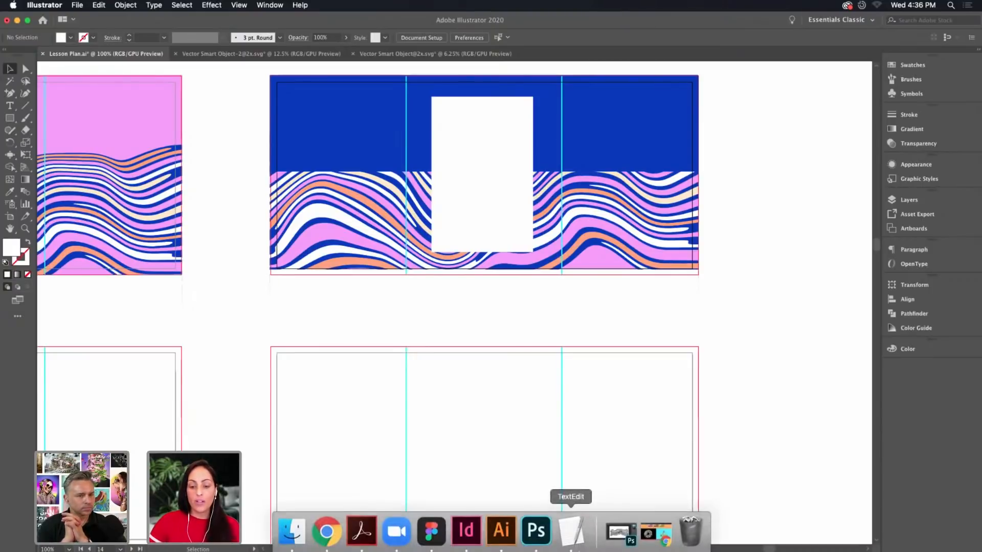
Switch to Photoshop and open HOM-000-007G.psd from the Psds folder inside Mock ups in the Desktop's Adobe live folder
click(564, 546)
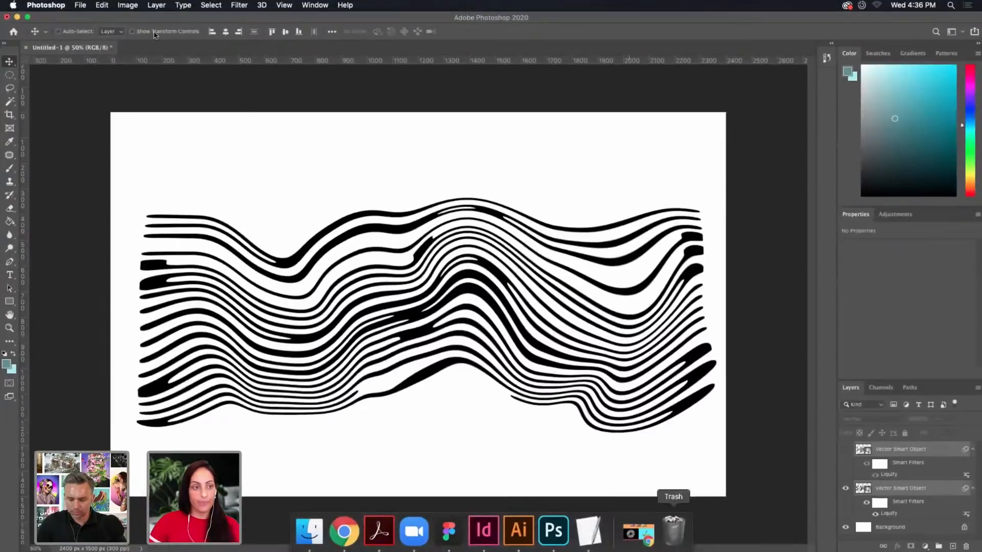
click(80, 5)
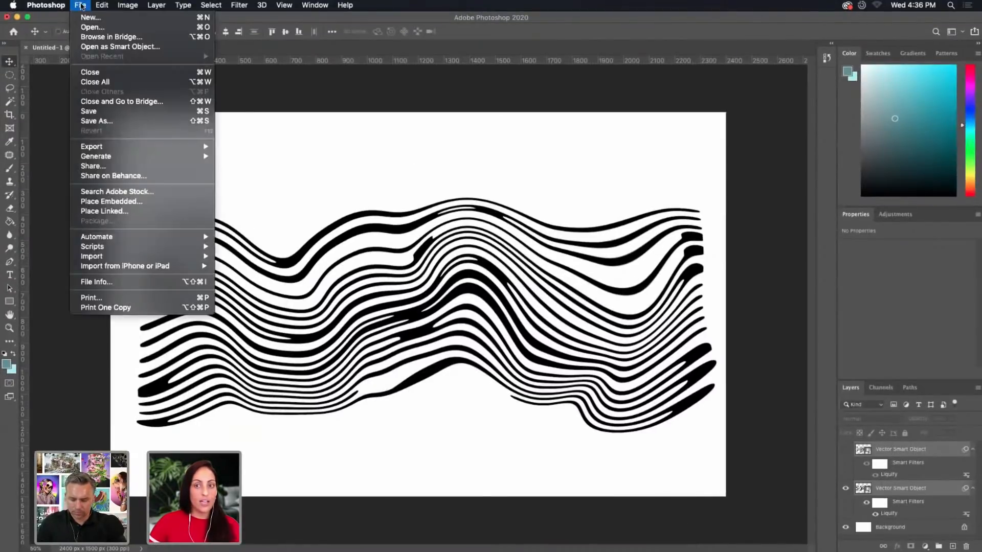
click(93, 28)
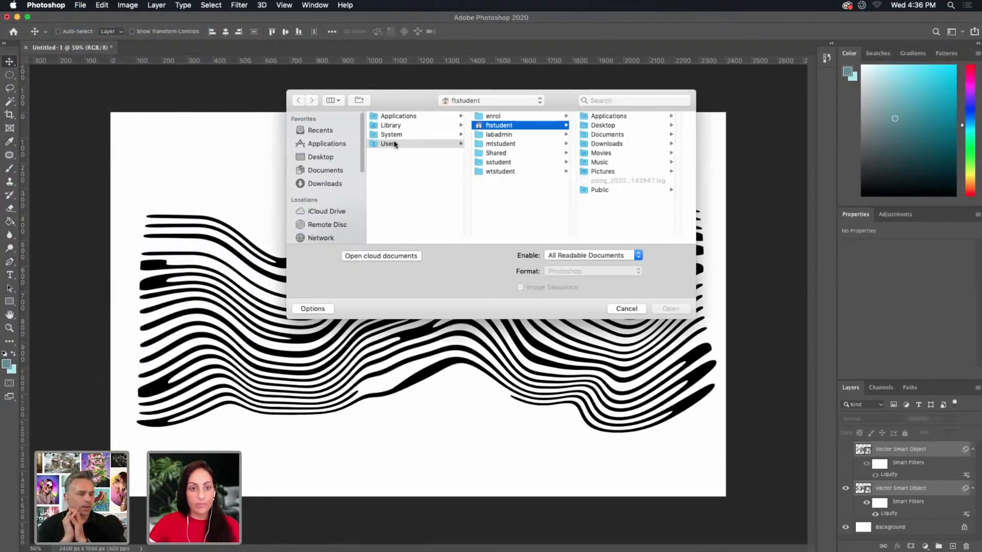
click(325, 159)
click(417, 117)
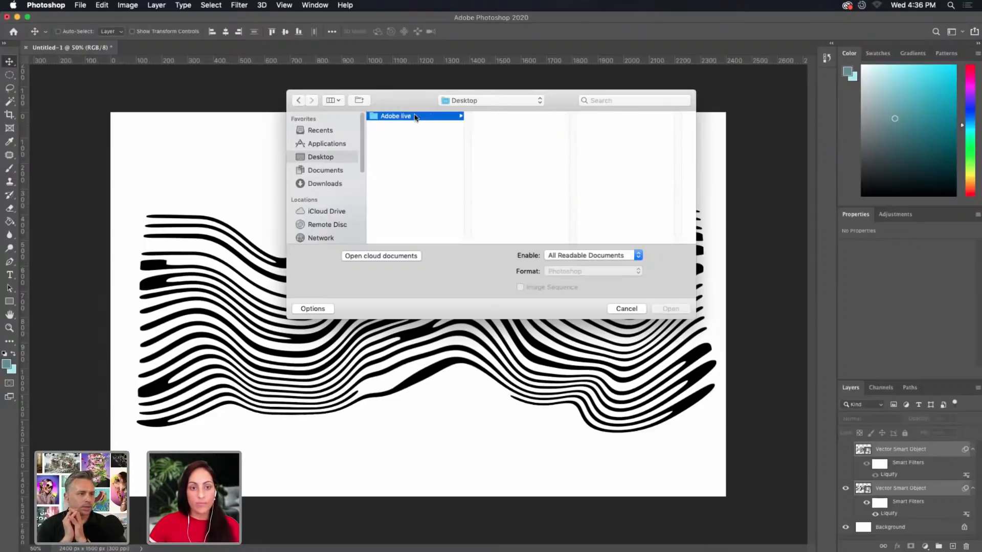
click(518, 118)
click(507, 171)
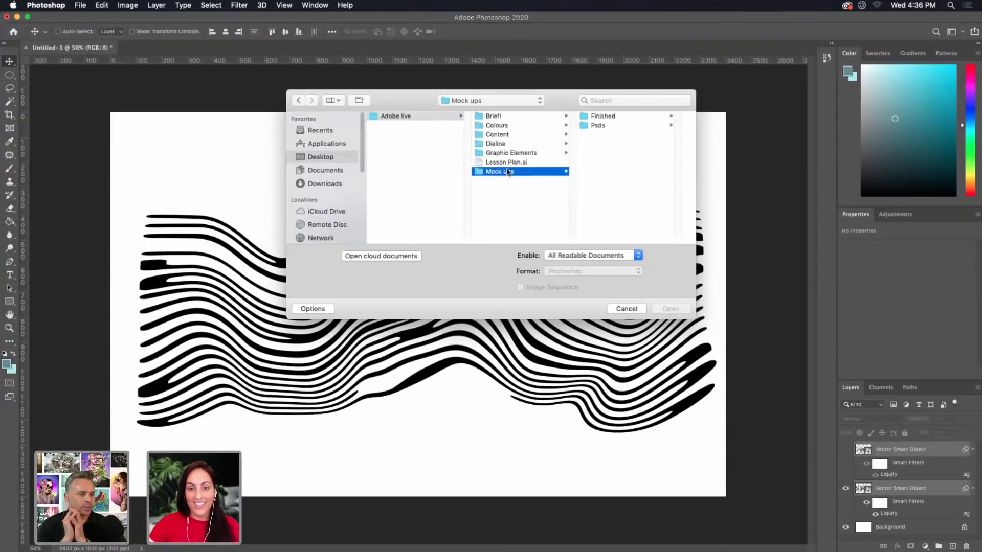
click(597, 125)
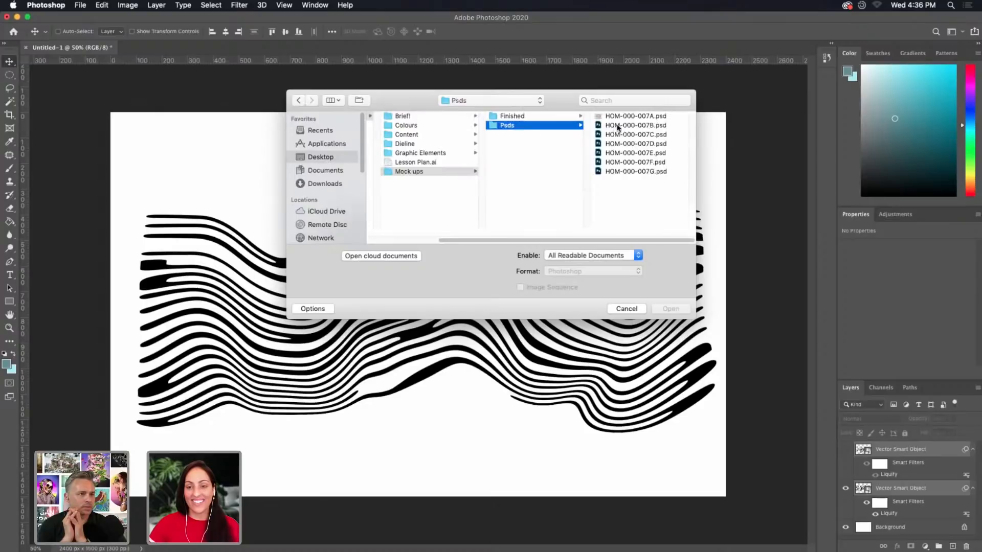
click(619, 172)
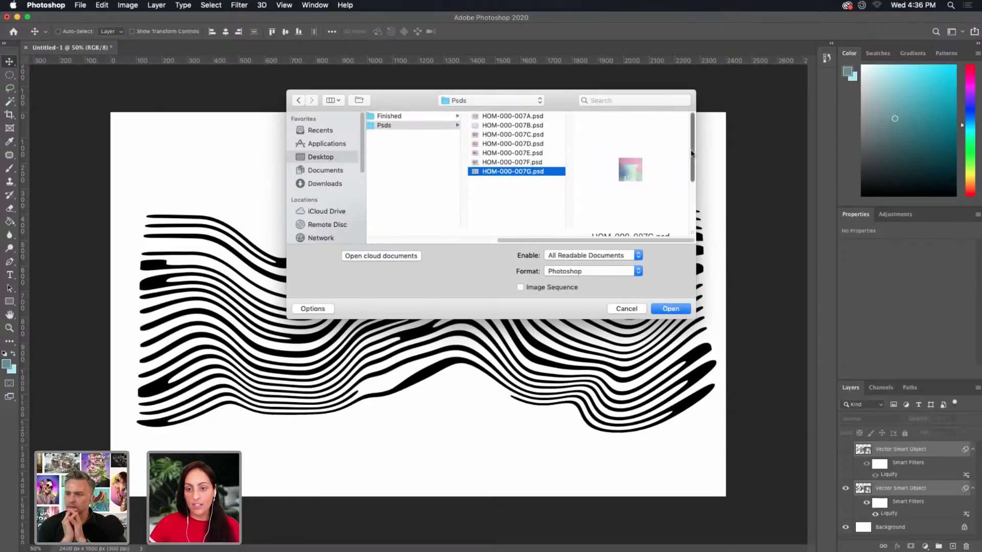
click(673, 310)
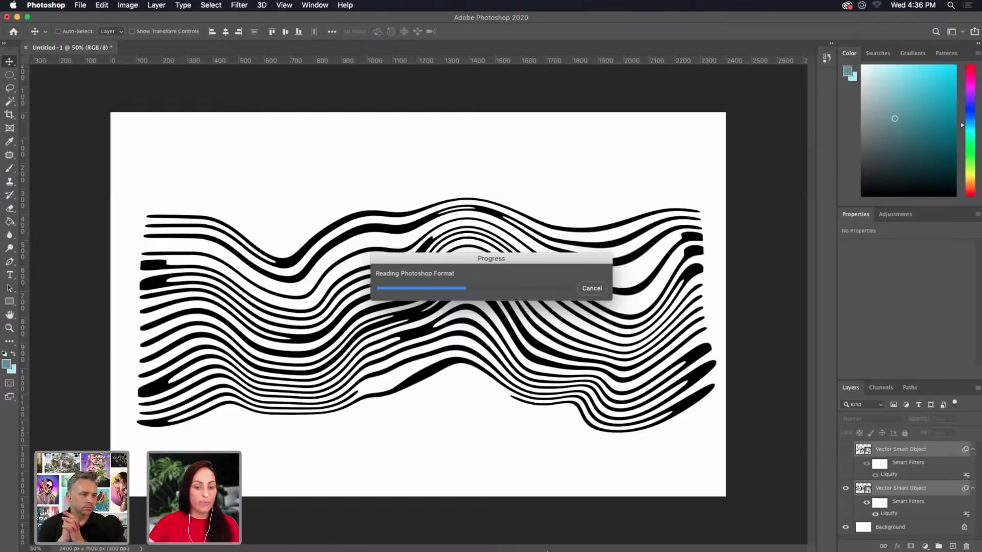
Switch to Chrome and search Google for "house of mockups" in a new tab
mouse_move(546, 551)
click(348, 543)
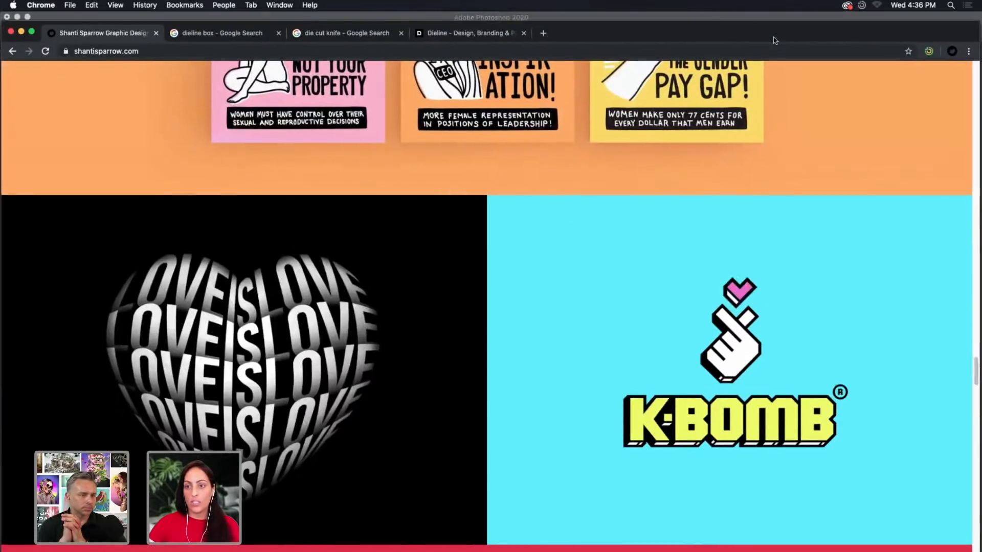
drag(774, 41, 759, 143)
click(530, 135)
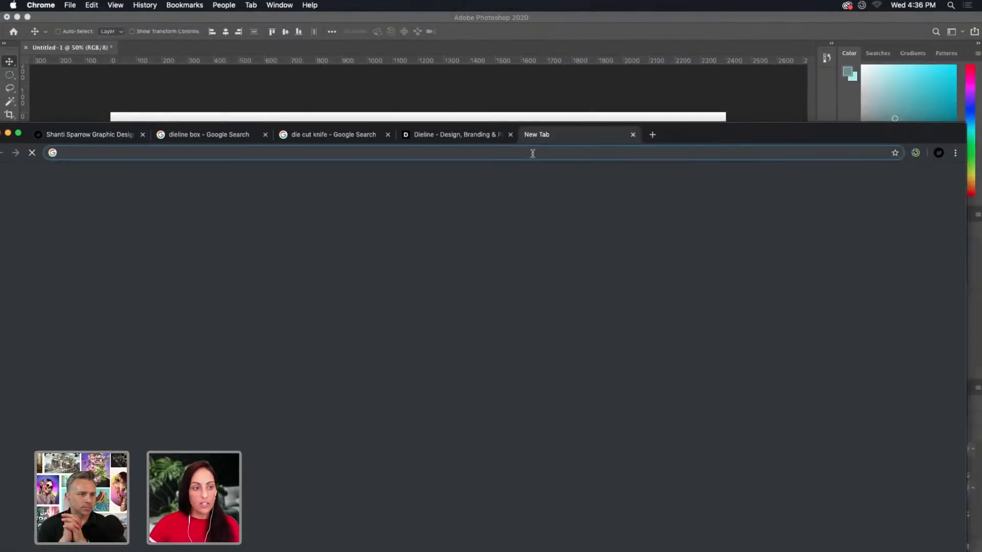
text(house of mockups)
key(Return)
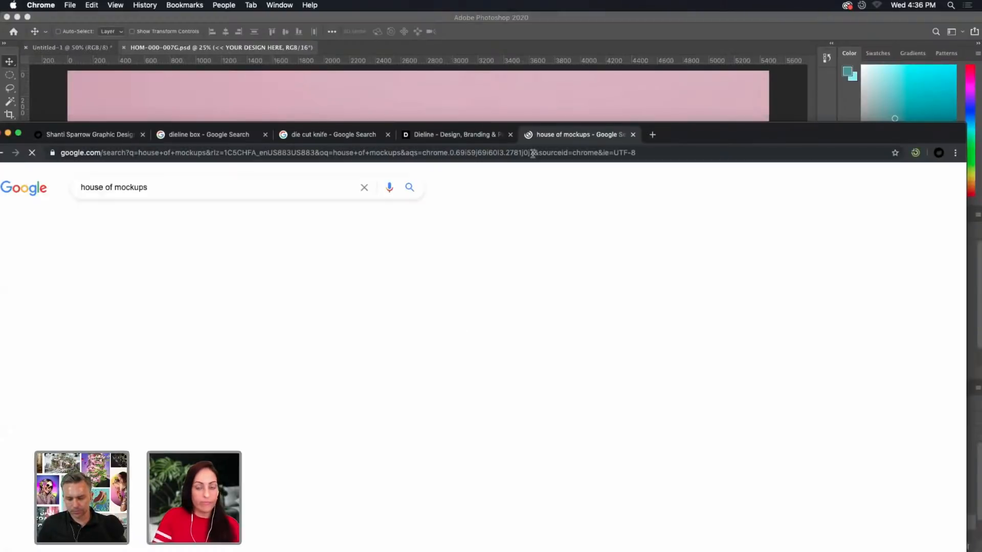
drag(706, 134, 719, 41)
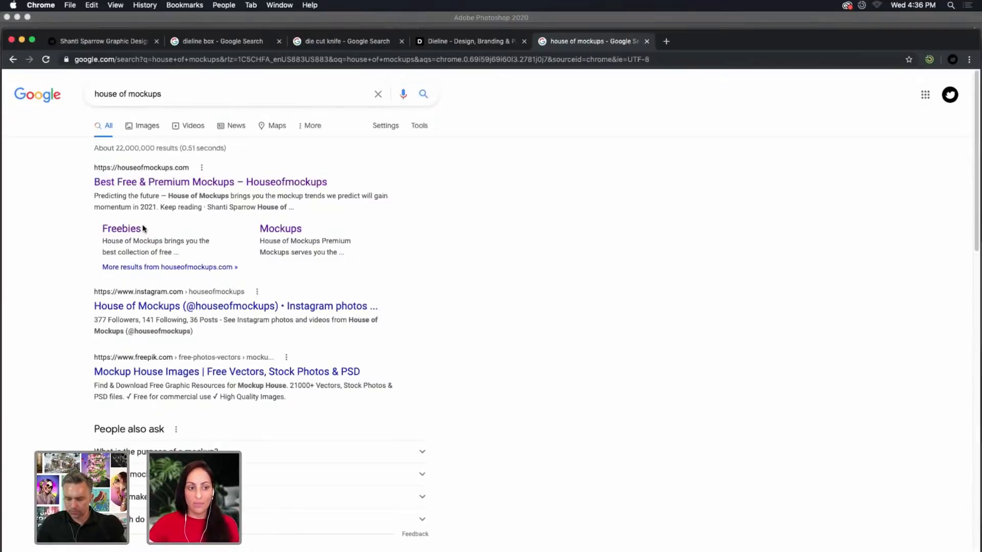
Open the Houseofmockups website and browse its Mockups collection for the ice cream packs
click(186, 184)
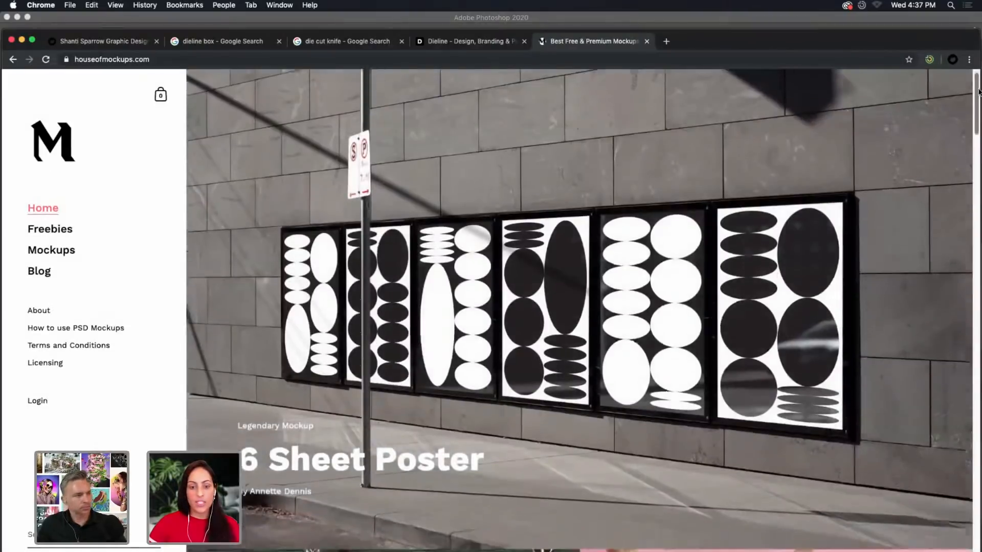
drag(977, 84, 977, 143)
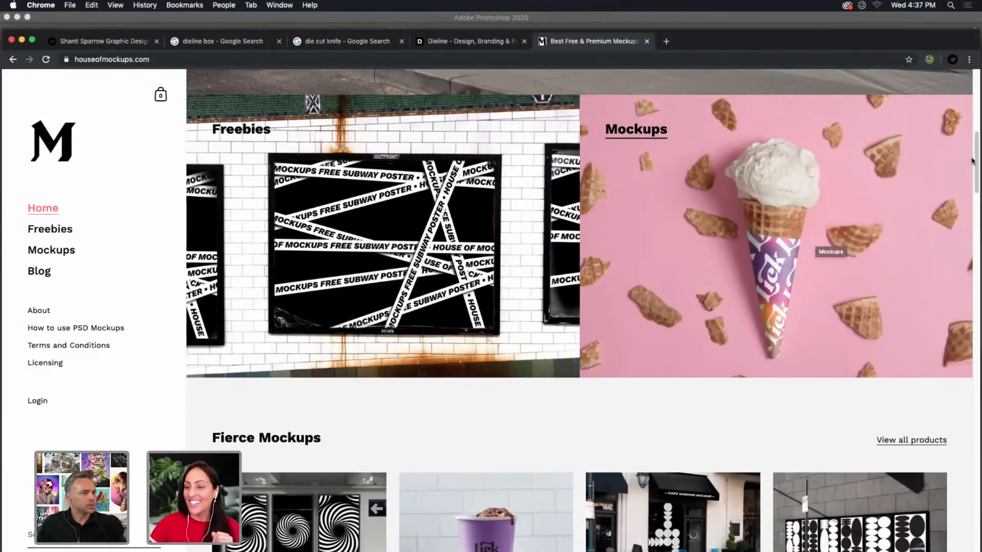
click(821, 210)
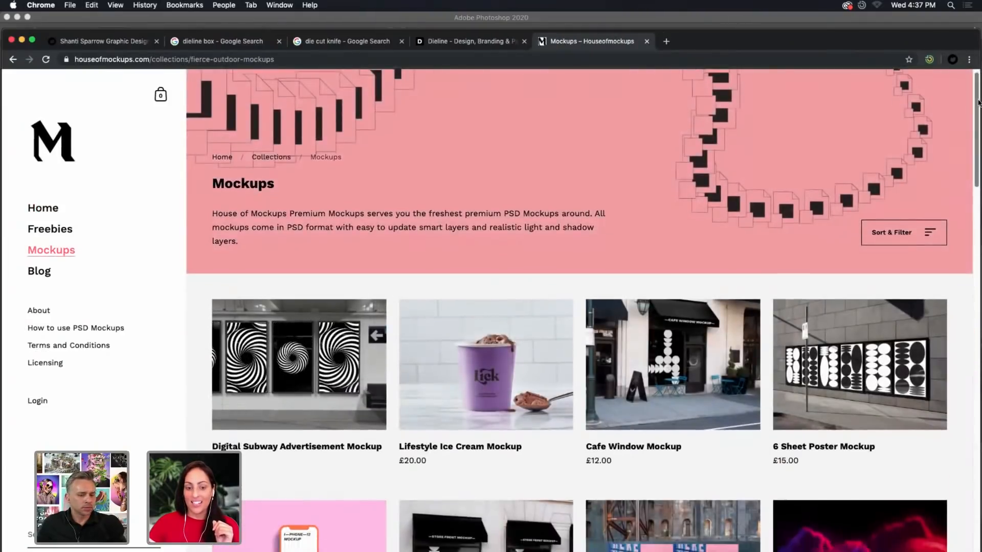
drag(978, 102, 978, 231)
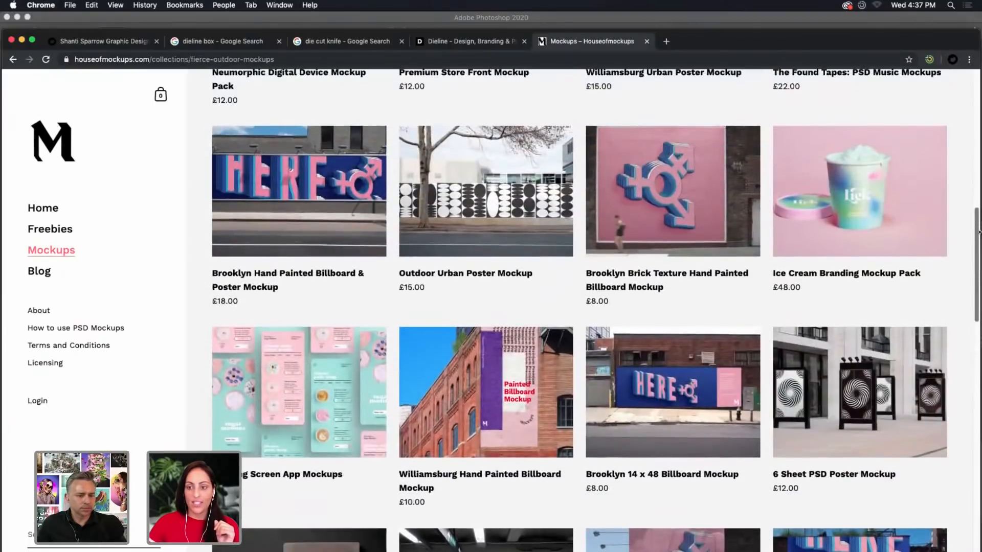
View the Ice Cream Branding Mockup Pack's product images and return to the Mockups collection
click(802, 204)
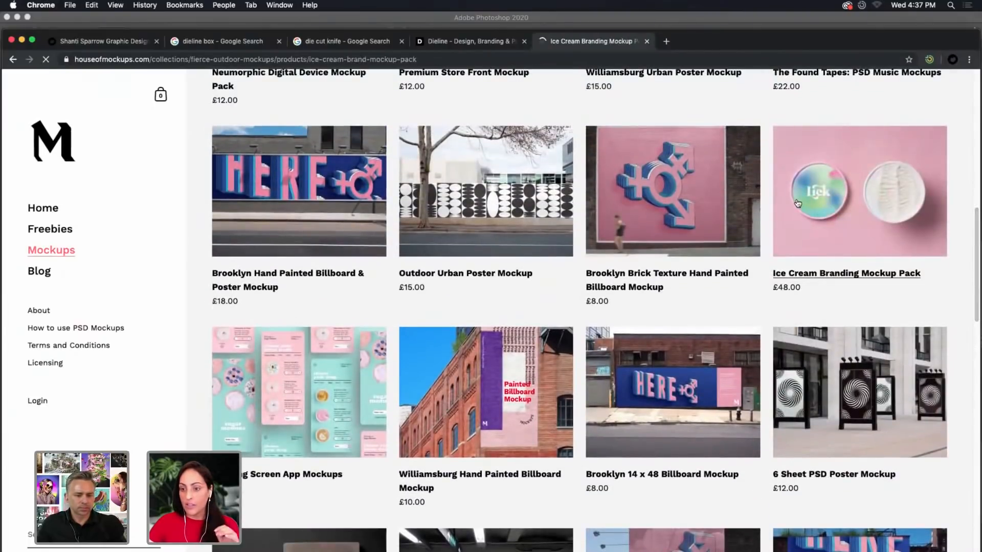
drag(973, 80, 977, 334)
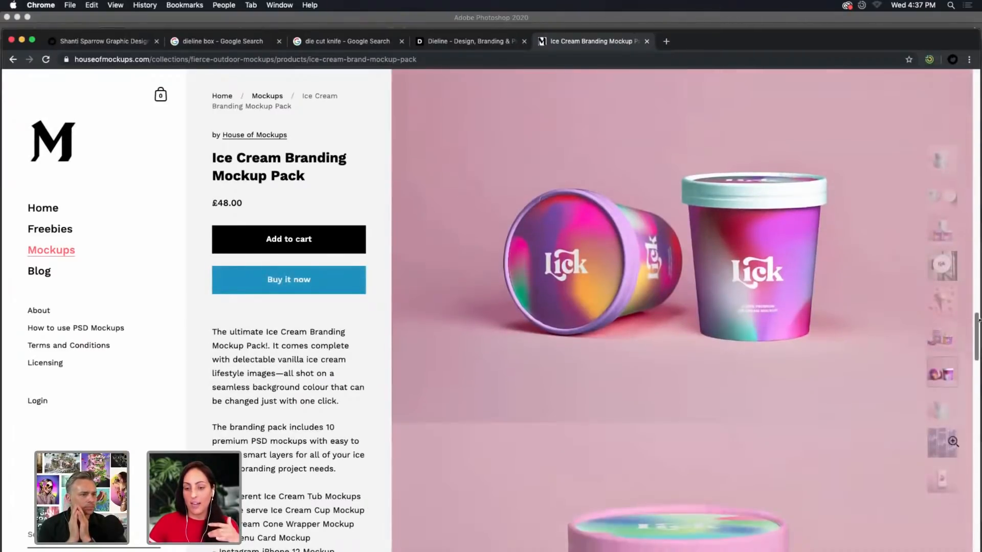
click(12, 60)
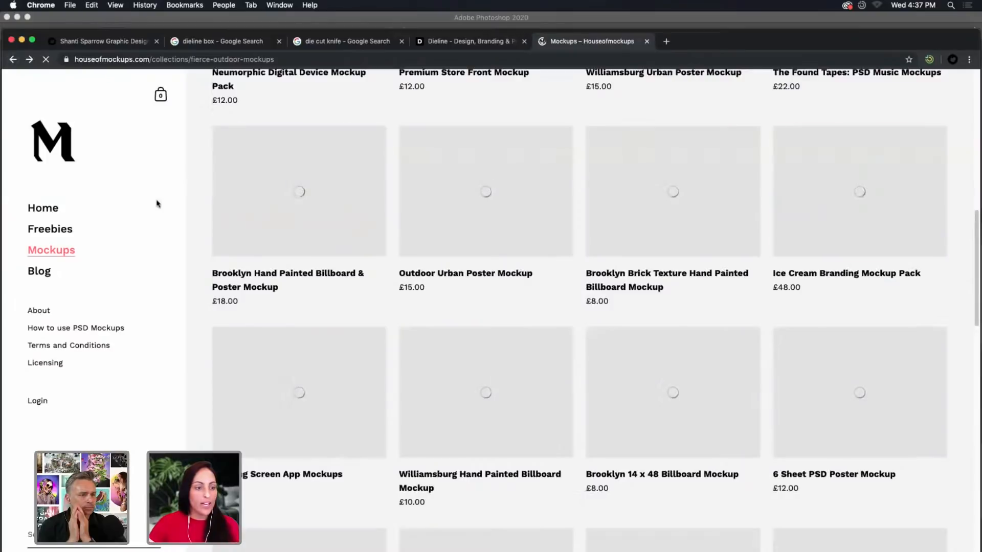
Browse the Houseofmockups Freebies collection for the Ice Cream Mockup and return to the tub mockup in Photoshop
click(50, 229)
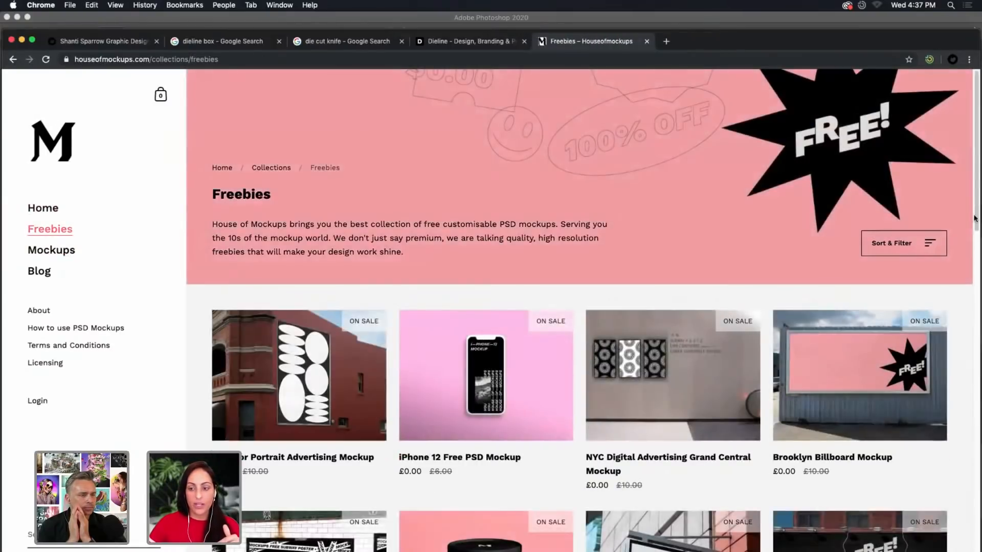
scroll(455, 341, down, 5)
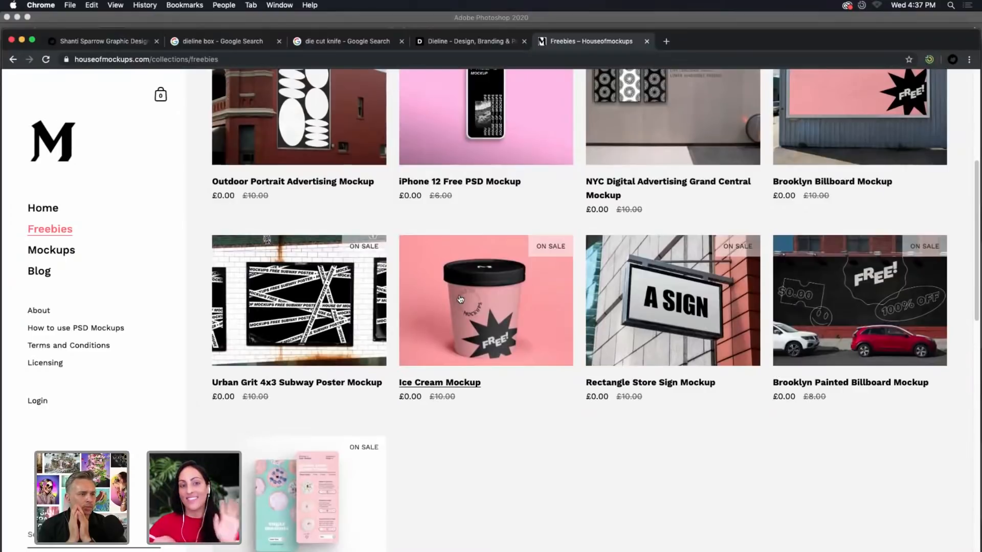
click(21, 40)
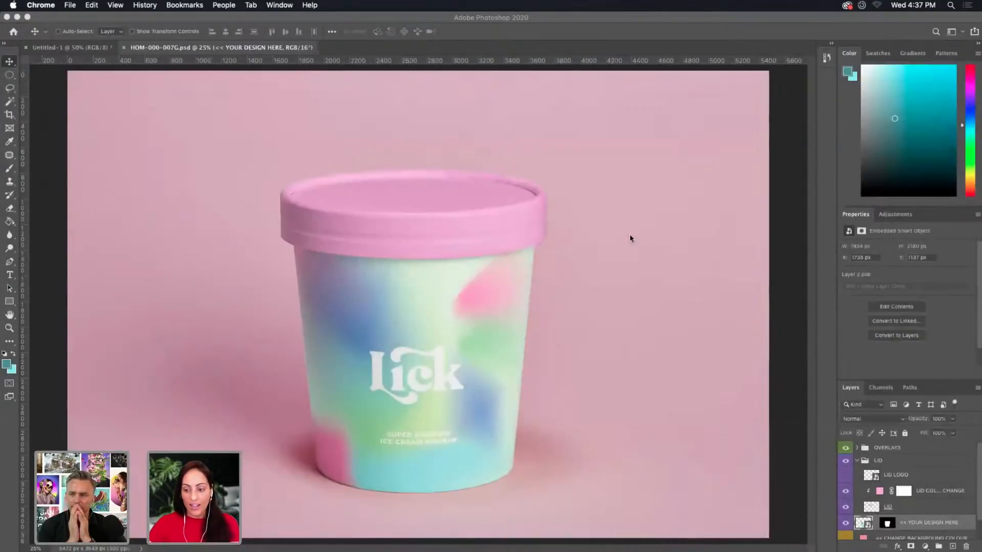
Show the LID LOGO layer on the tub mockup
click(793, 281)
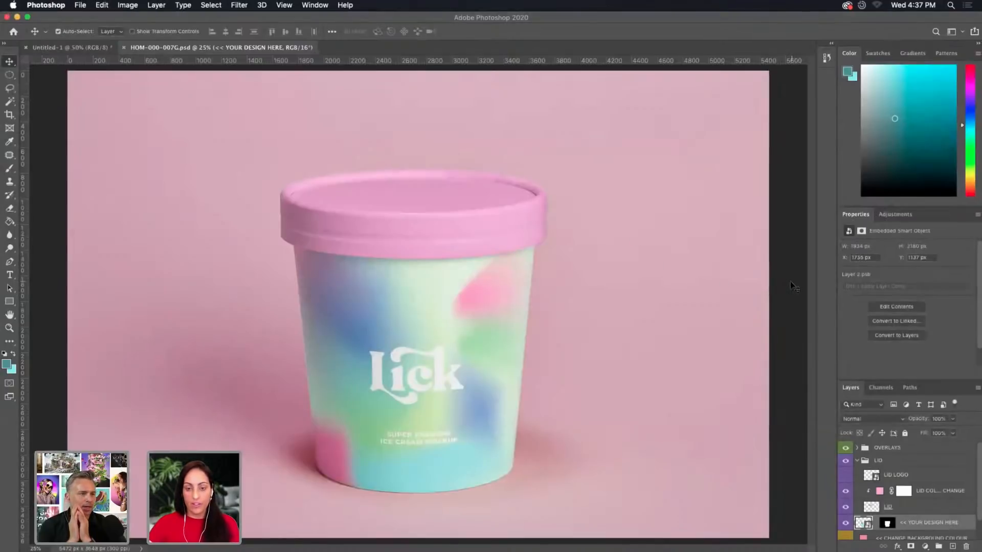
key(super+minus)
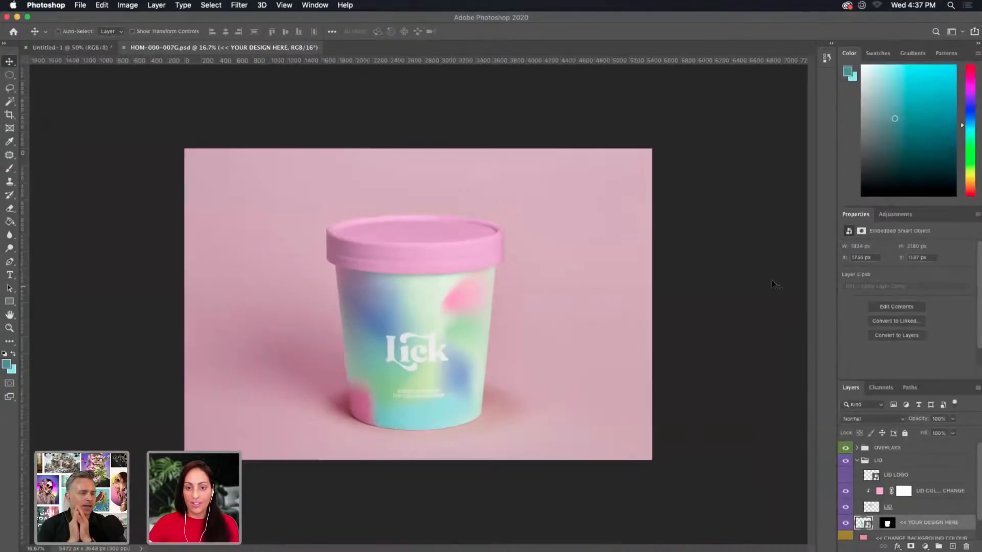
click(845, 475)
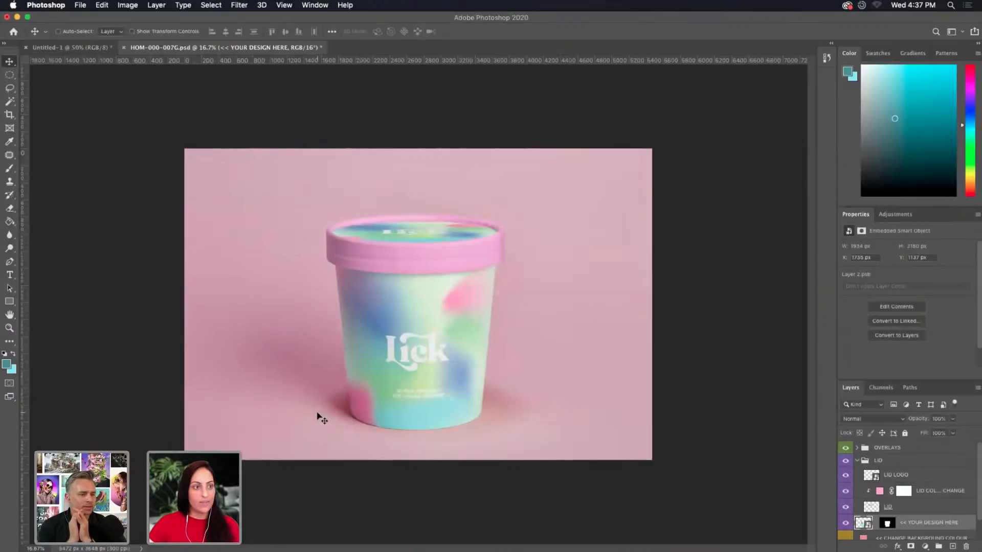
Switch to Illustrator, copy the blue wave-pattern label with the white rectangle from Lesson Plan.ai, and return to Photoshop
click(16, 18)
drag(729, 306, 710, 344)
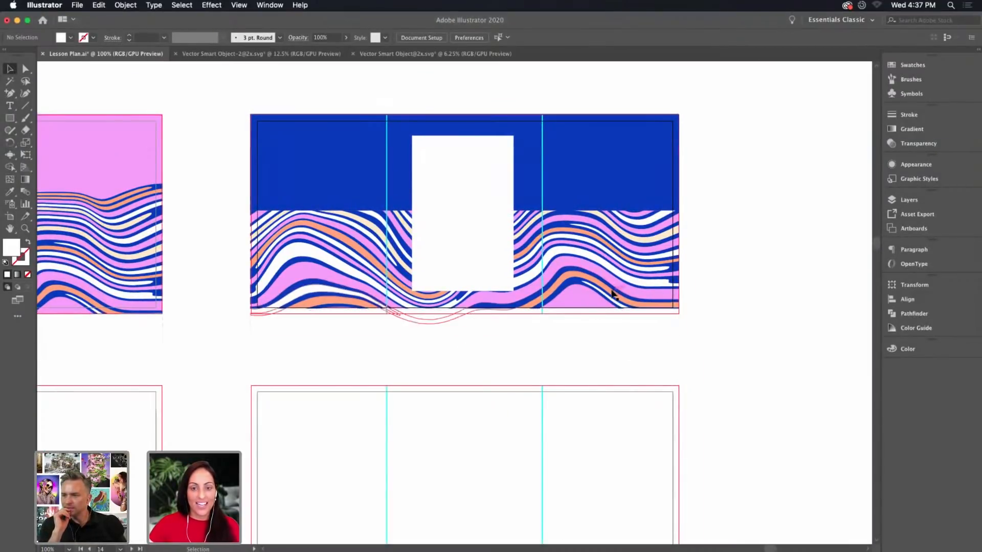
mouse_move(737, 130)
mouse_down()
mouse_move(245, 328)
mouse_move(392, 309)
mouse_move(244, 323)
mouse_move(256, 324)
mouse_up()
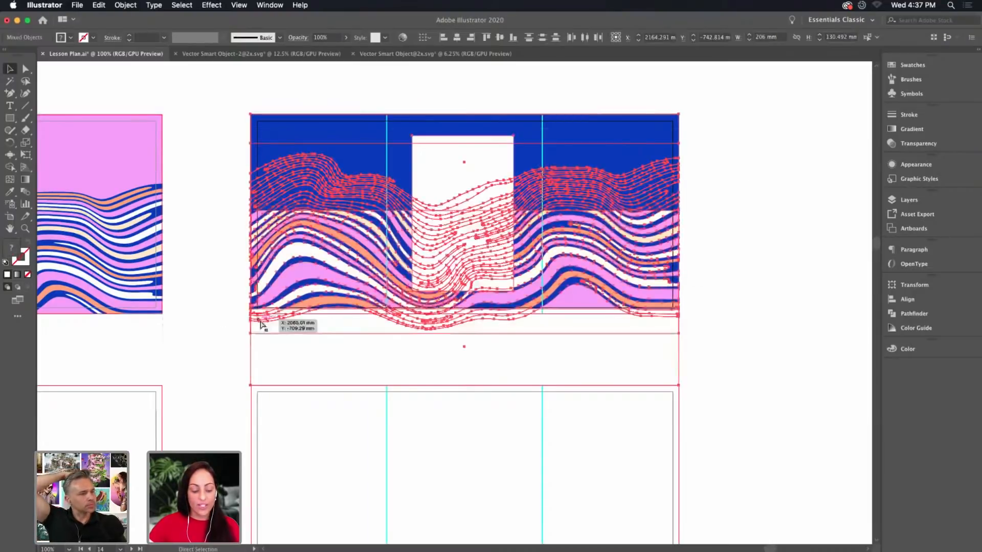
mouse_move(547, 546)
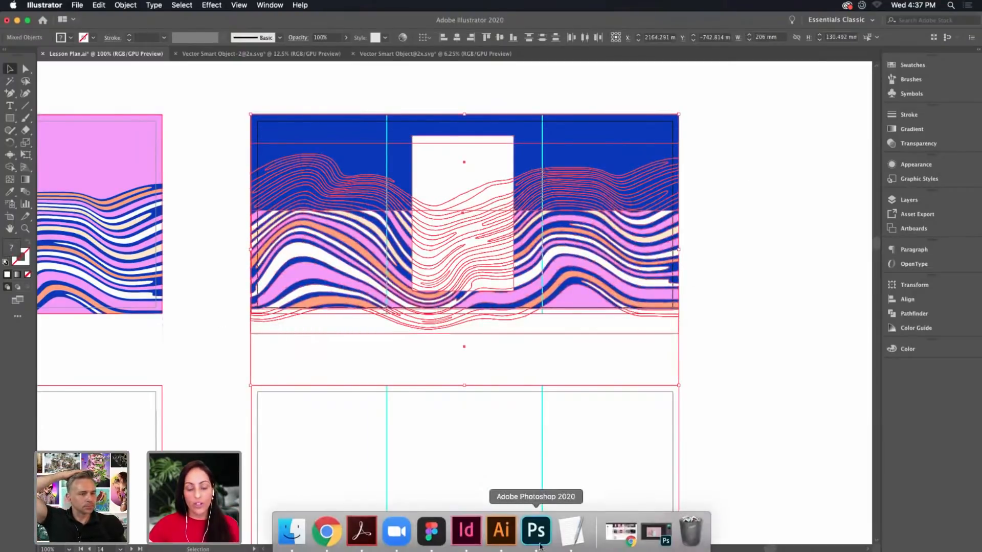
click(655, 532)
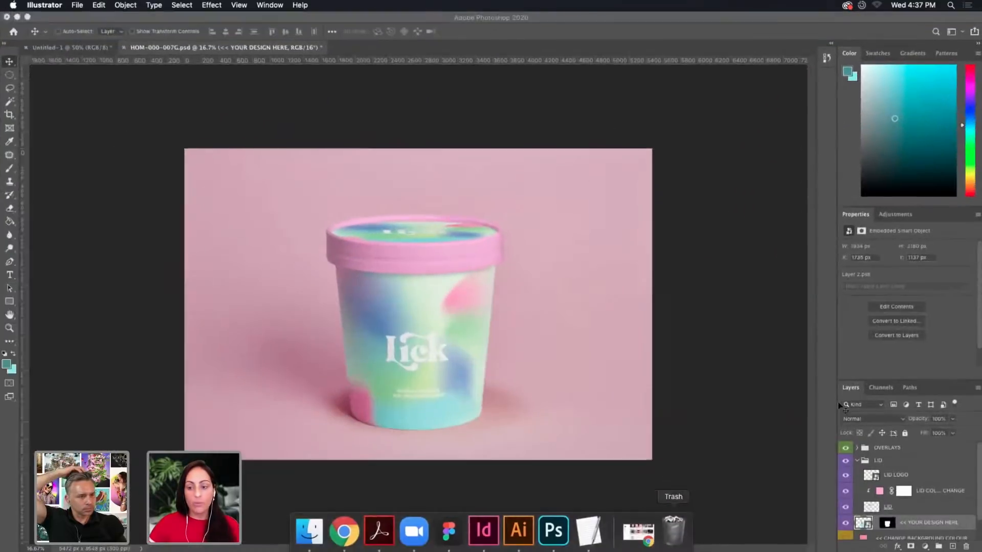
Hide the LID LOGO layer and paste the label artwork as a Smart Object inside the << YOUR DESIGN HERE layer's contents
click(845, 476)
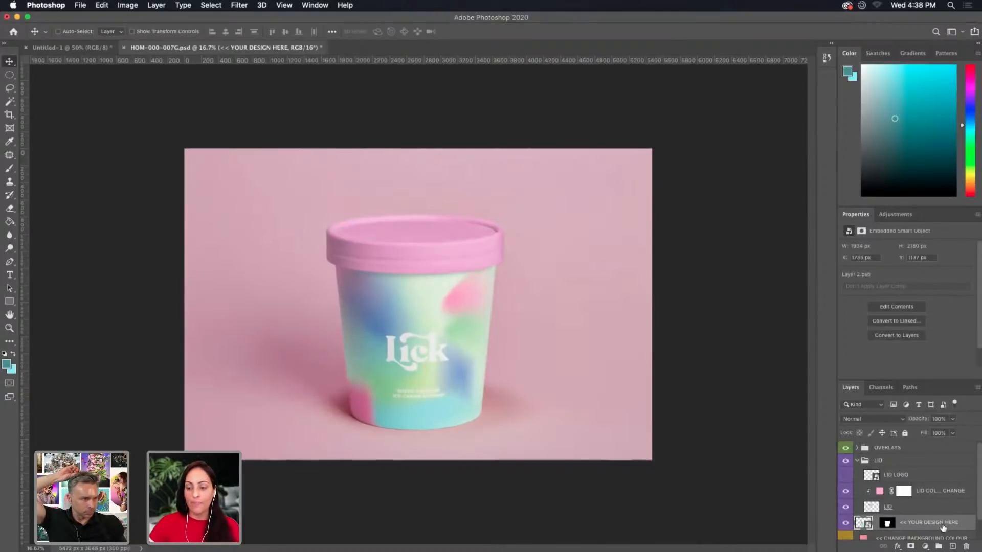
scroll(916, 520, down, 2)
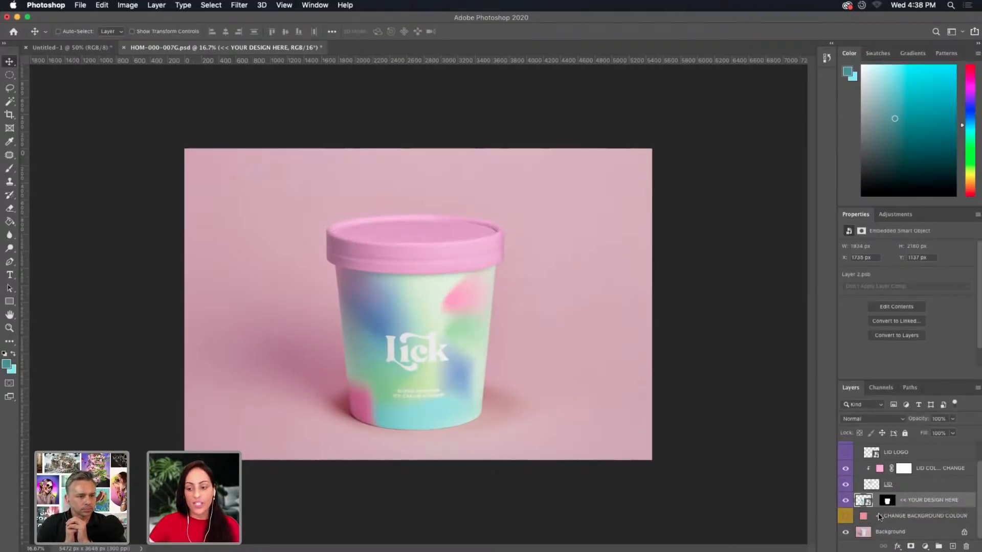
double_click(864, 501)
key(super+v)
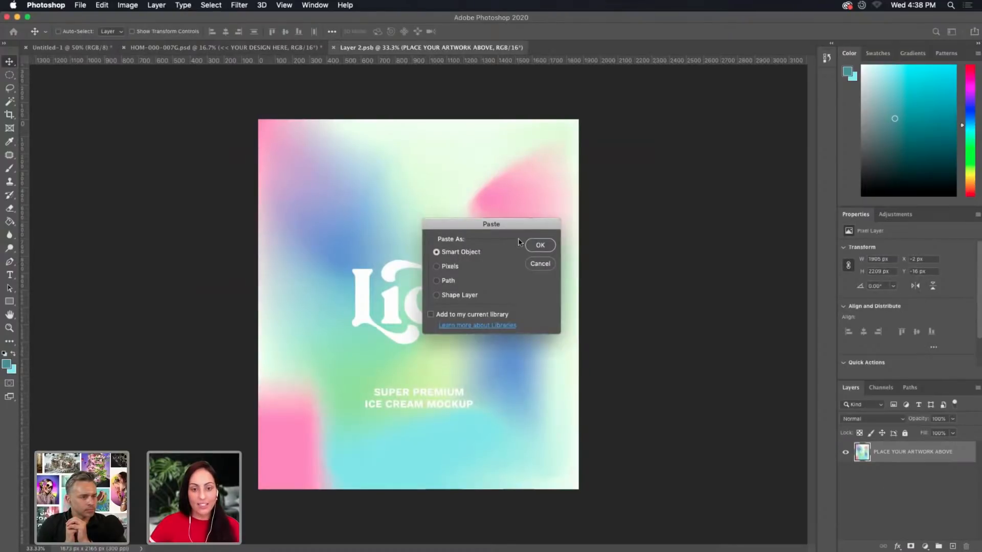
key(Return)
Scale the pasted label artwork to about 203% and center its white rectangle so the design covers the whole canvas
key(super+minus)
key(super+minus)
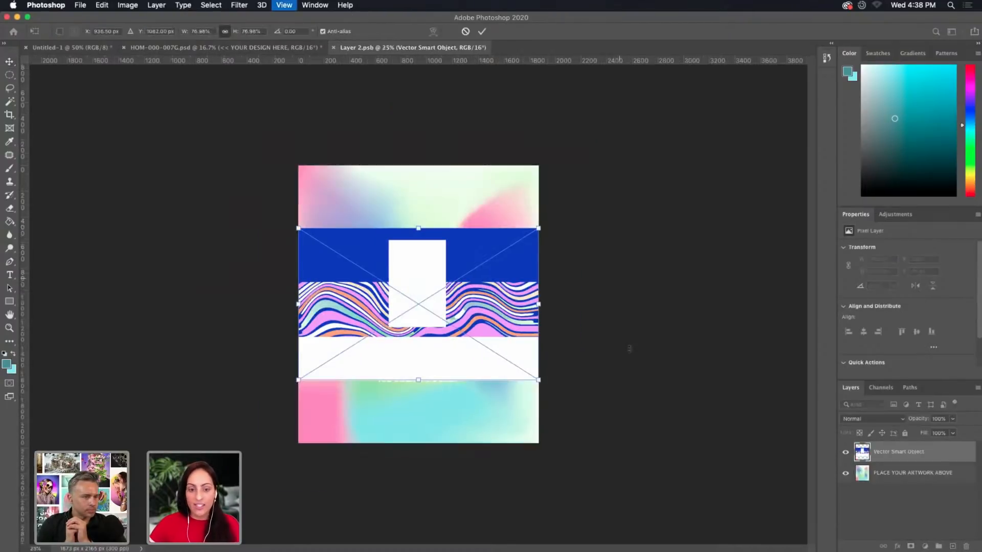
drag(495, 353, 704, 484)
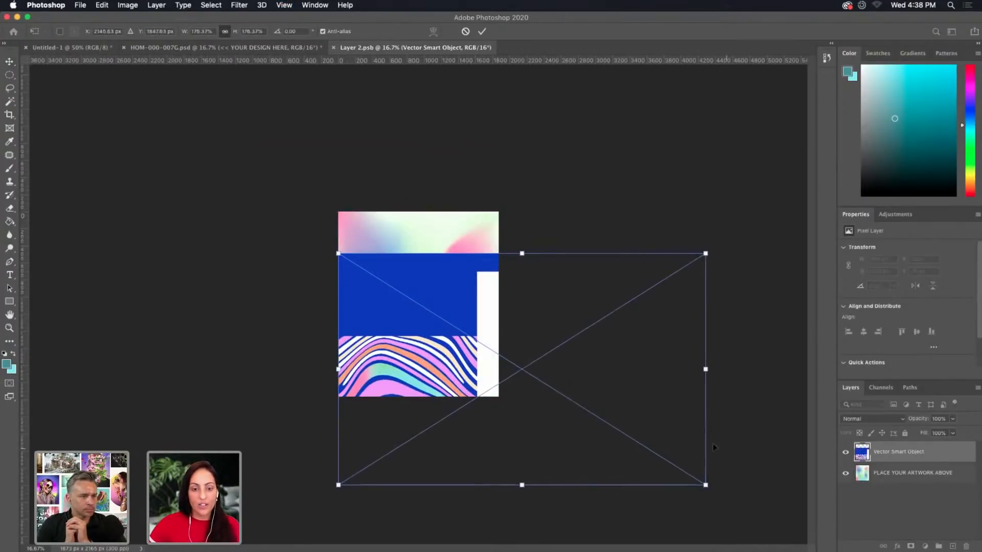
drag(497, 362, 394, 324)
drag(593, 444, 655, 476)
drag(442, 337, 419, 330)
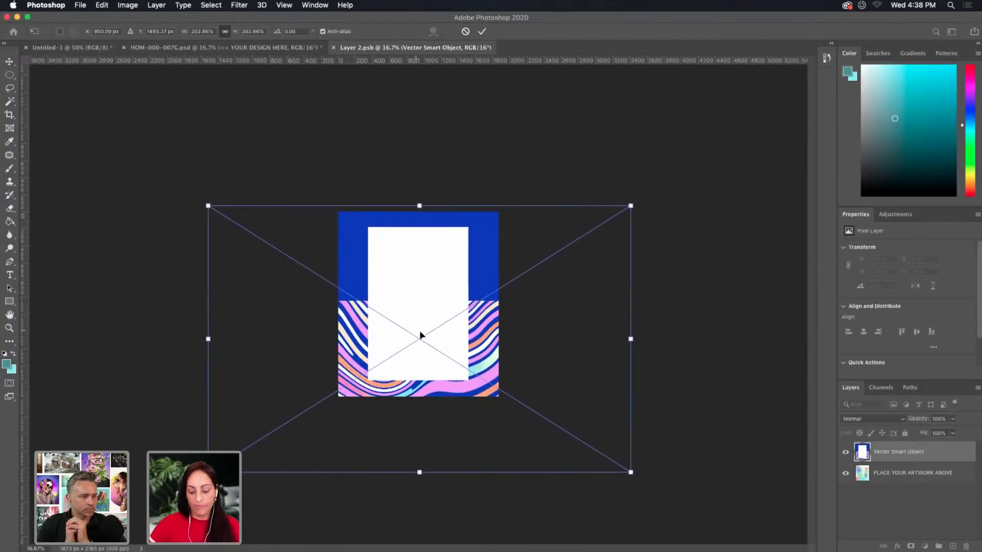
key(Return)
Save the edited Layer 2.psb contents and return to HOM-000-007G.psd
drag(351, 18, 352, 19)
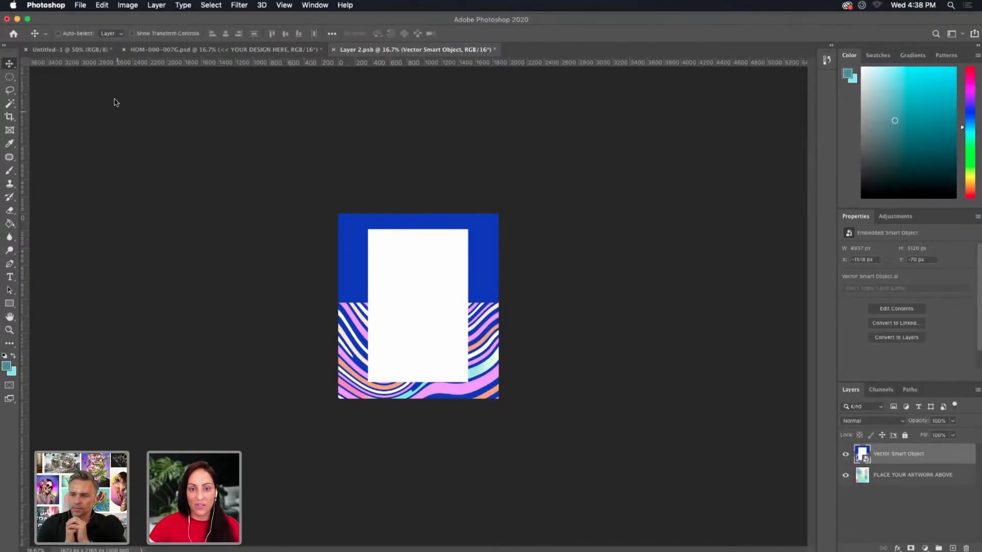
drag(701, 25, 728, 26)
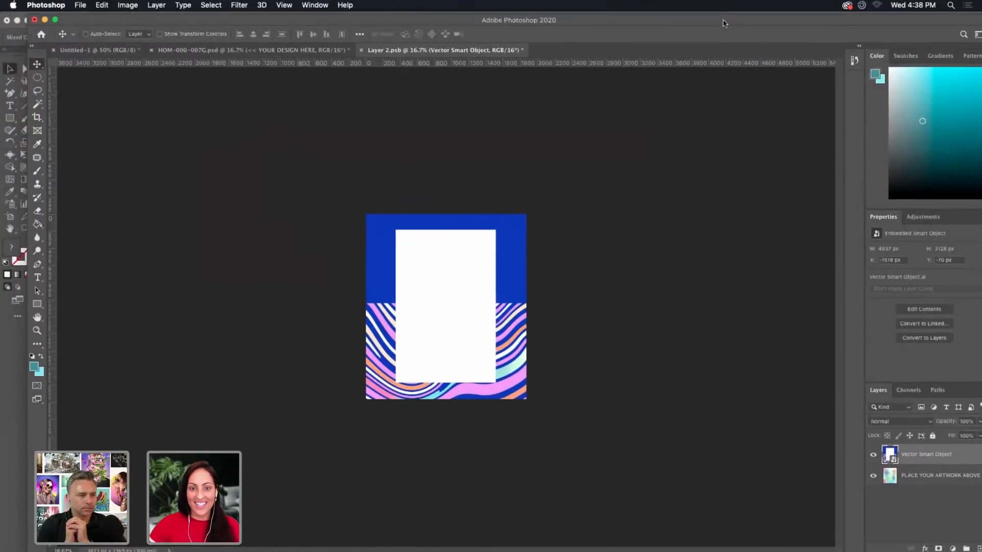
key(ctrl+s)
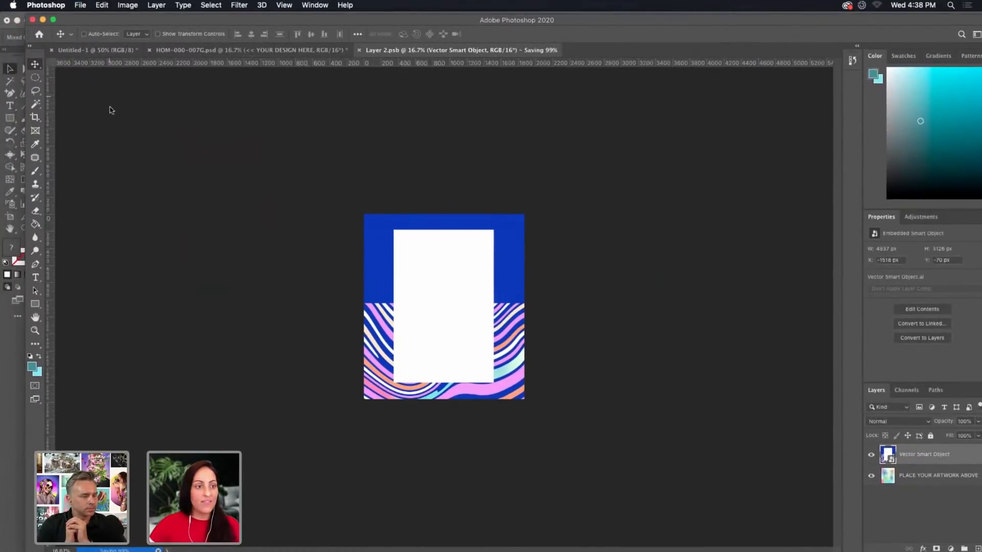
click(306, 50)
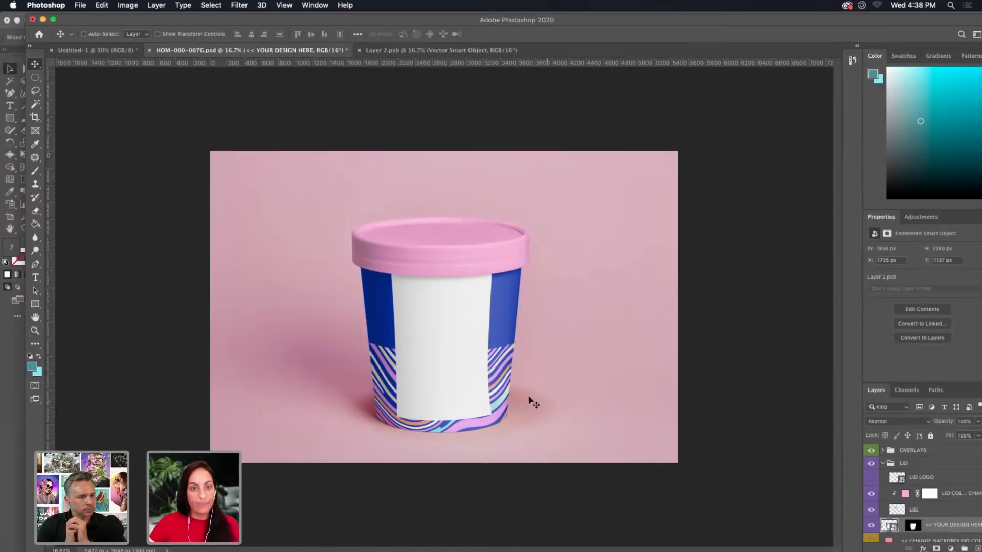
Free Transform the label layer on the tub to about 111% width and 104% height
key(super+t)
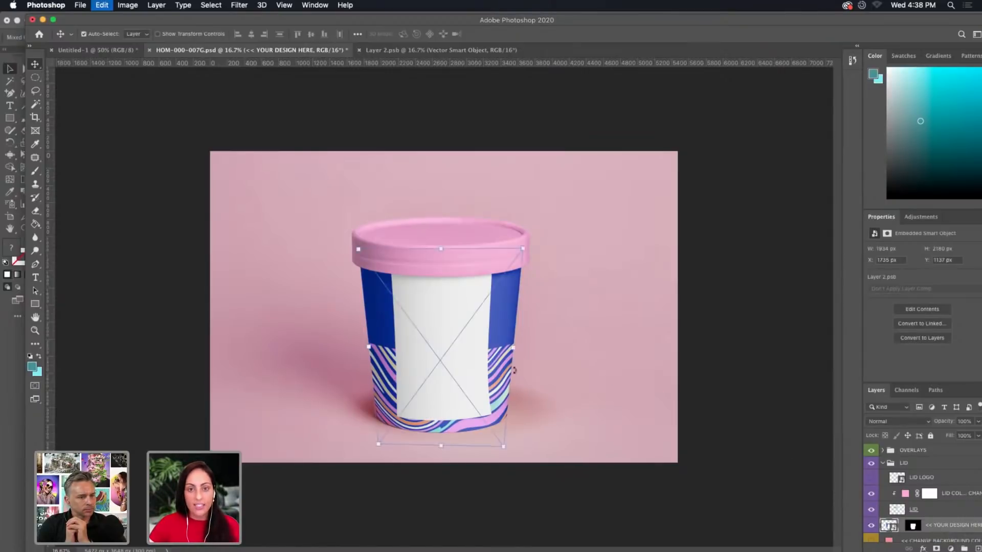
drag(500, 352, 519, 347)
drag(366, 346, 365, 346)
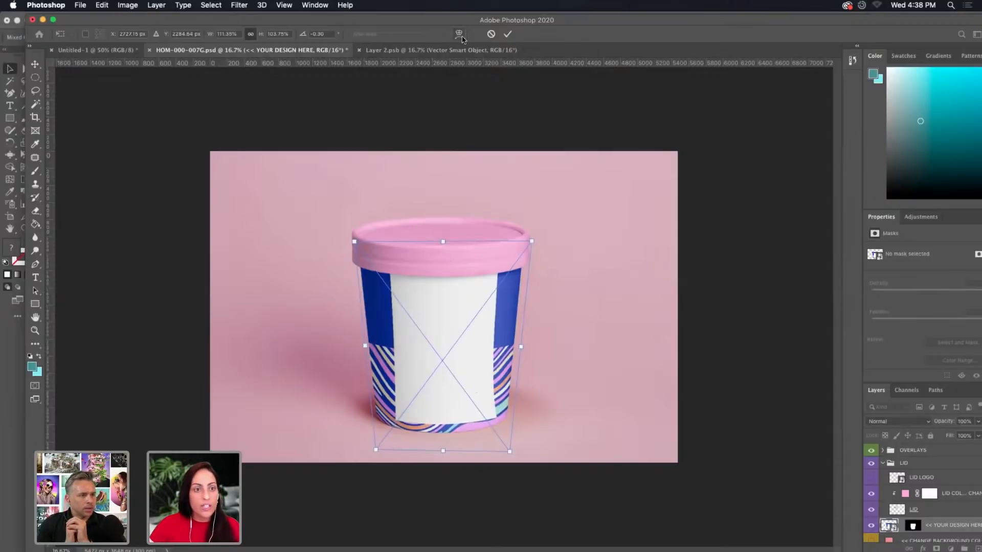
Warp the label layer, pulling its lower corners and sides in to follow the tub's tapered shape
click(104, 5)
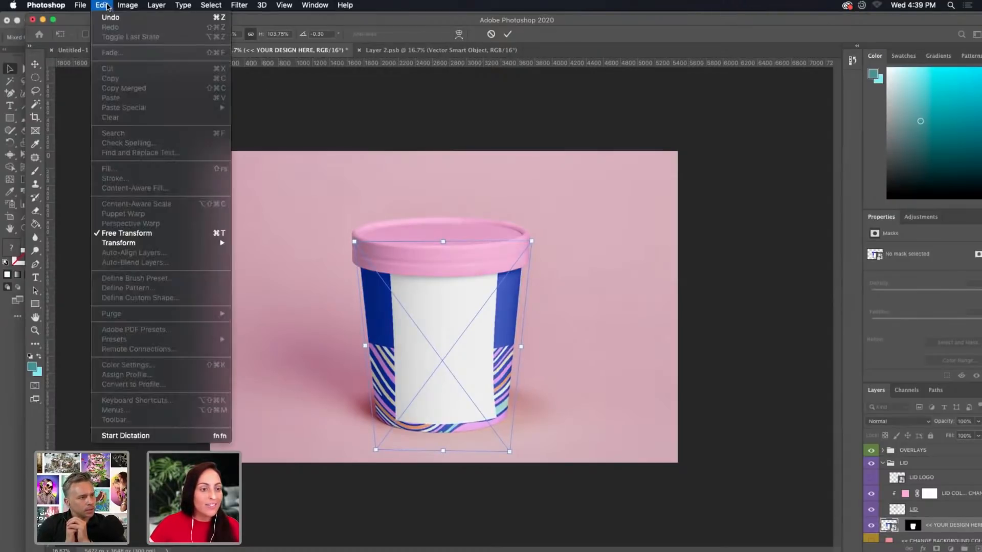
mouse_move(182, 243)
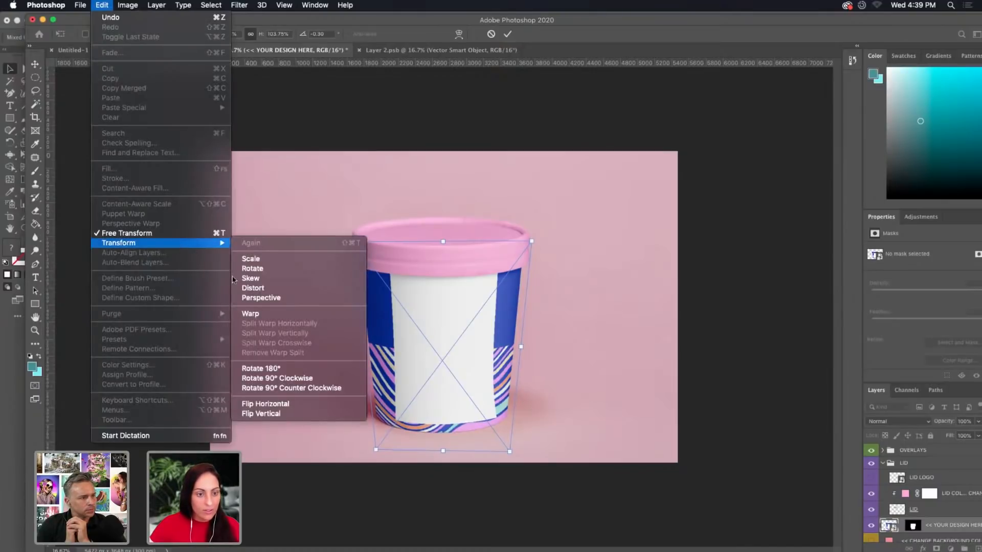
click(251, 314)
drag(525, 334, 529, 336)
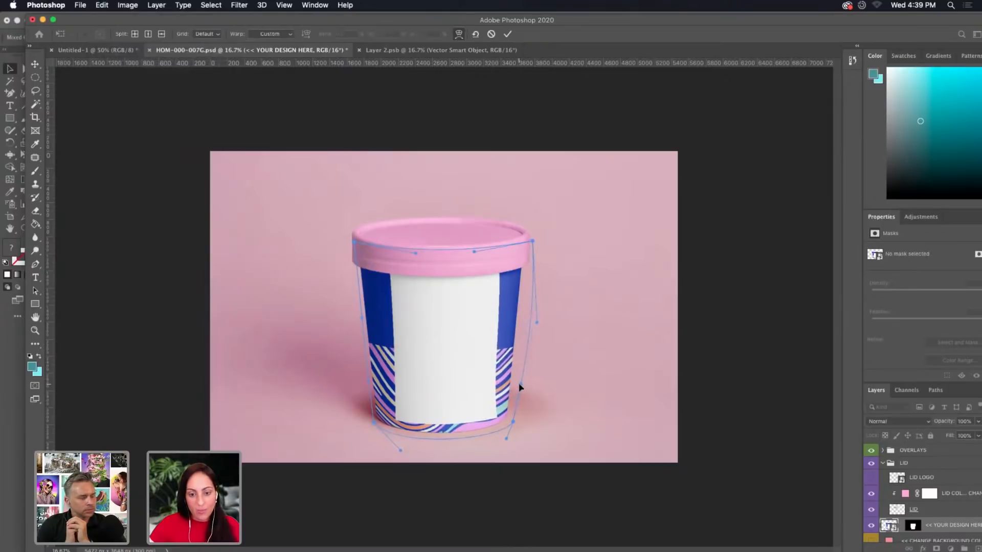
drag(513, 422, 503, 422)
drag(375, 421, 375, 419)
drag(394, 348, 392, 347)
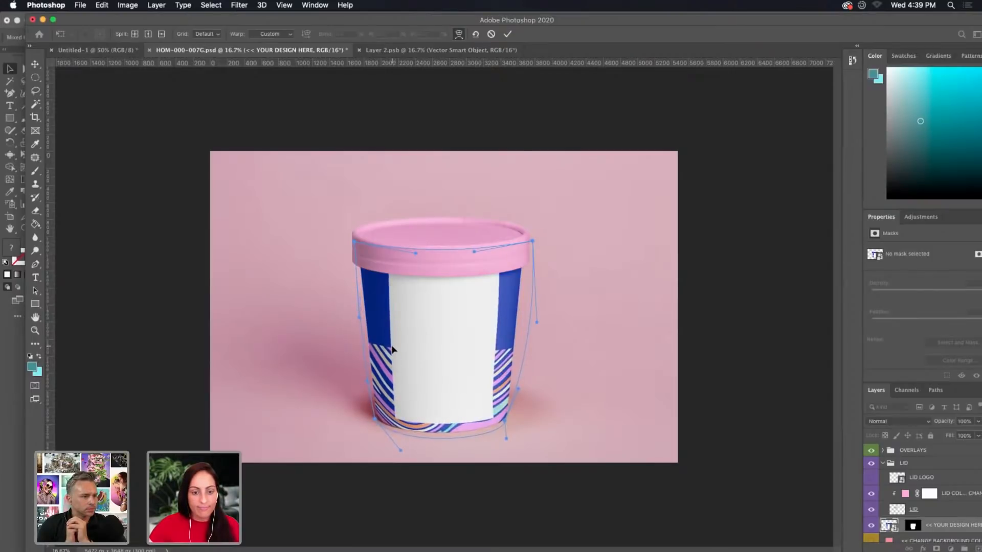
drag(494, 317, 491, 318)
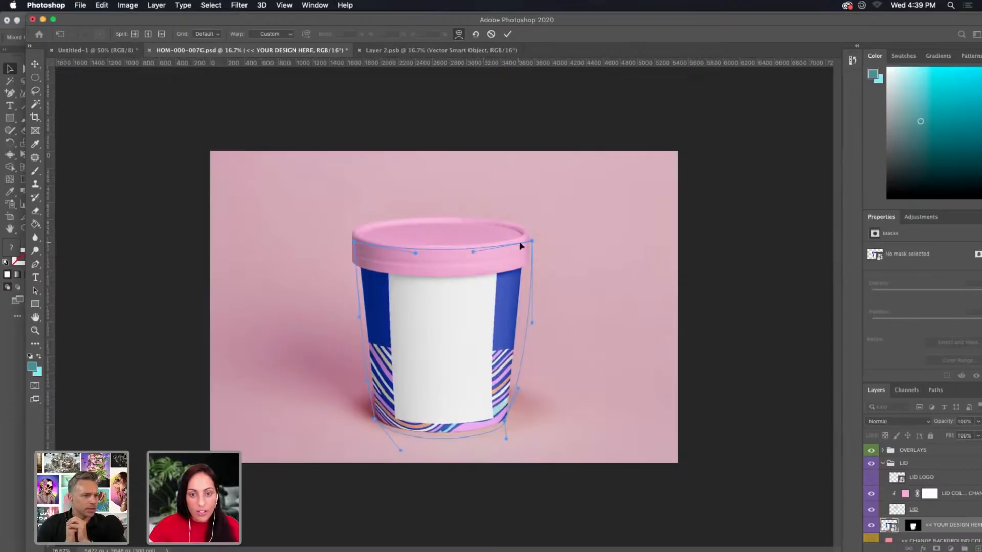
Lower and curve the warped label's top edge beneath the lid, refine its right side and lower corners, and apply the warp
drag(531, 241, 529, 251)
drag(353, 243, 355, 259)
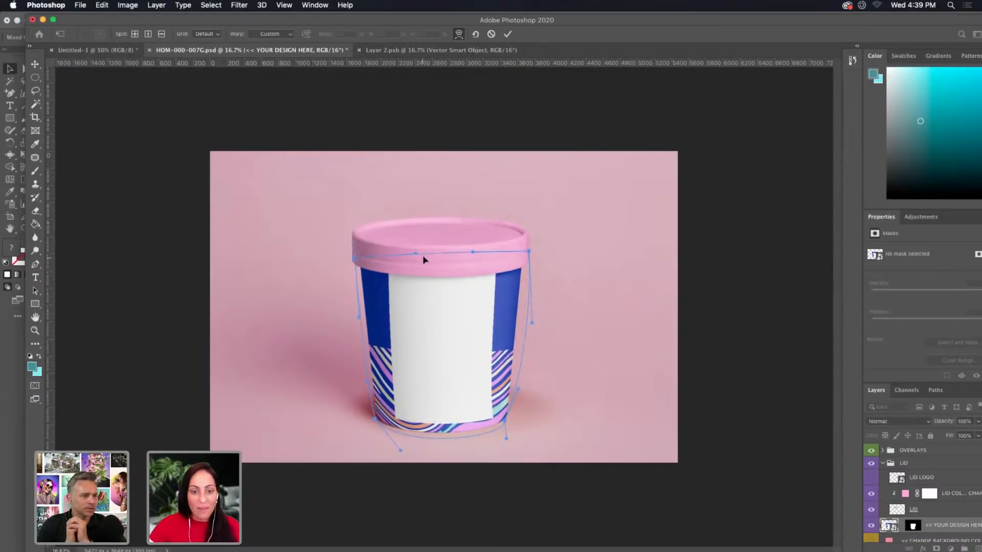
drag(423, 258, 424, 270)
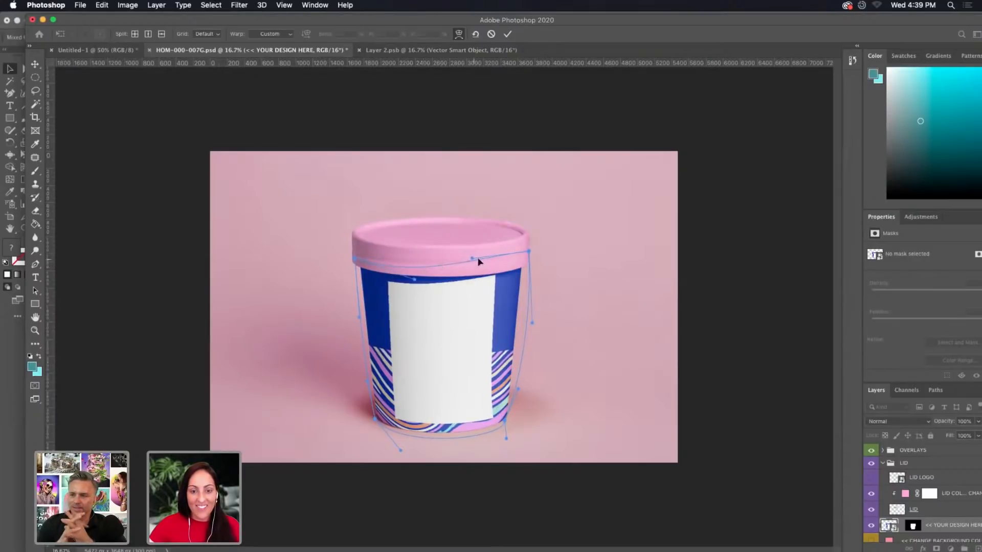
drag(529, 254, 526, 266)
drag(471, 260, 470, 272)
drag(531, 323, 539, 322)
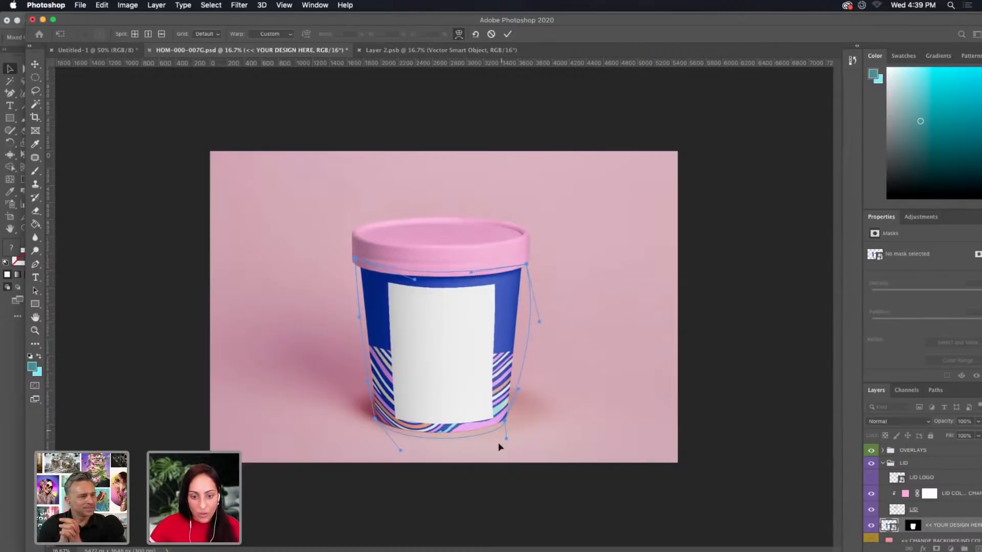
drag(520, 390, 508, 416)
drag(373, 421, 374, 415)
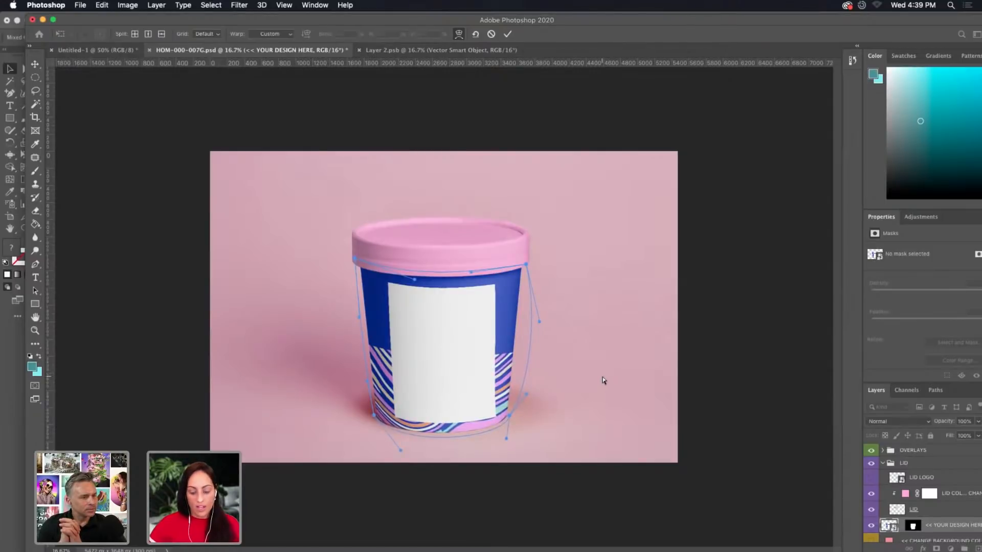
key(Return)
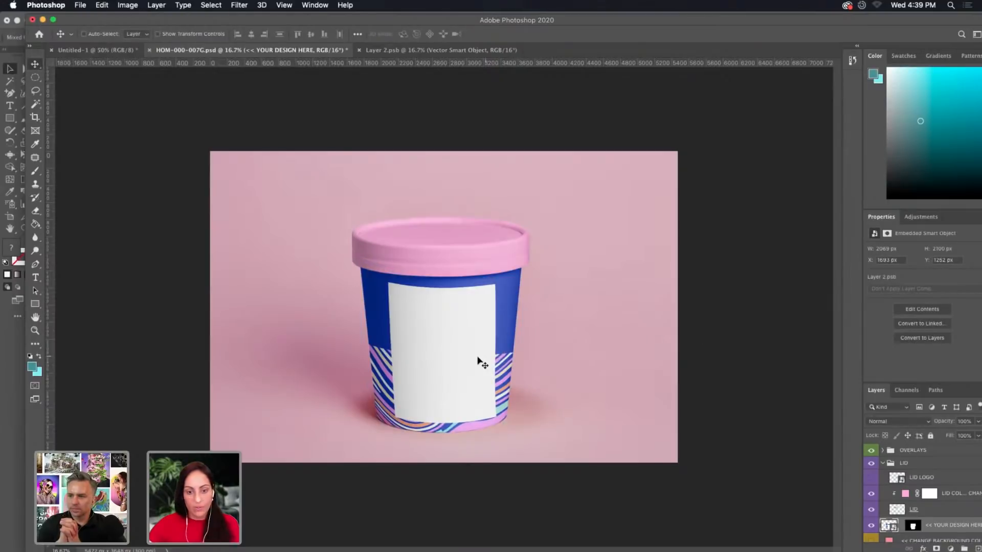
Nudge the label layer about 30 px left to center the white rectangle on the tub
drag(469, 358, 466, 360)
key(Left)
key(Left)
key(Left)
key(Left)
key(Left)
key(Left)
key(Left)
key(Left)
key(Left)
key(Left)
key(Left)
key(Left)
key(Left)
key(Left)
key(Left)
key(Left)
key(Left)
key(Left)
key(Left)
key(Left)
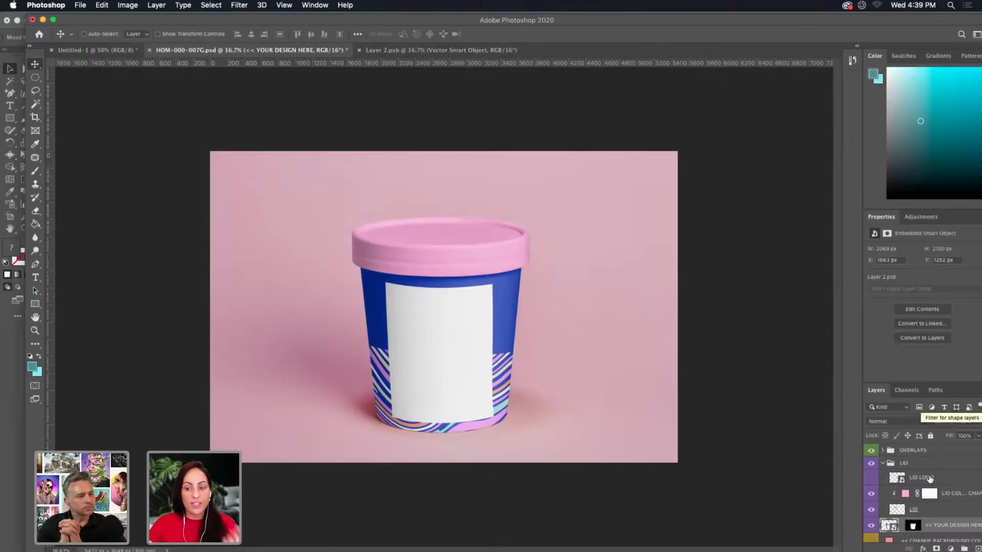
Recolour the tub lid's solid colour layer with the lilac #d69fec sampled from the label's waves
double_click(905, 493)
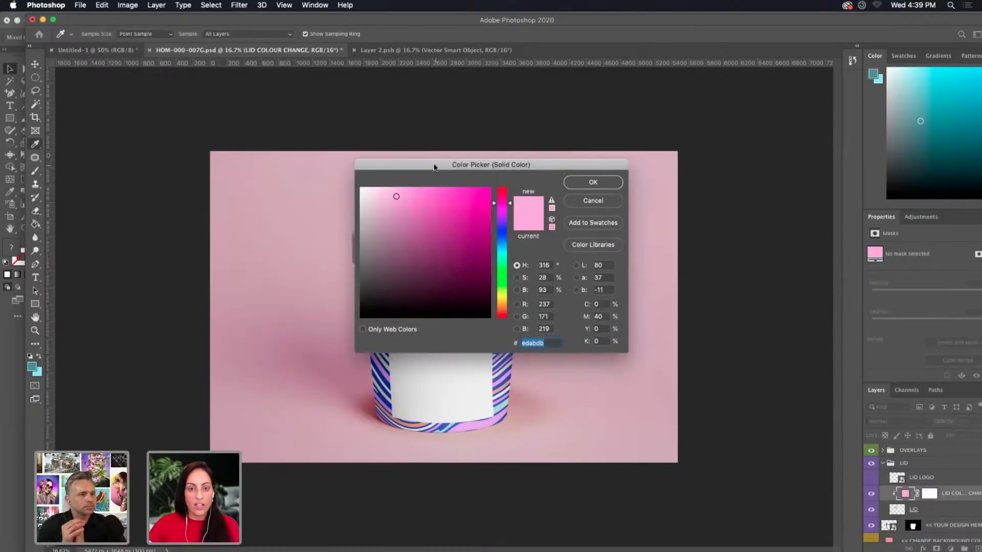
drag(434, 167, 603, 155)
click(503, 284)
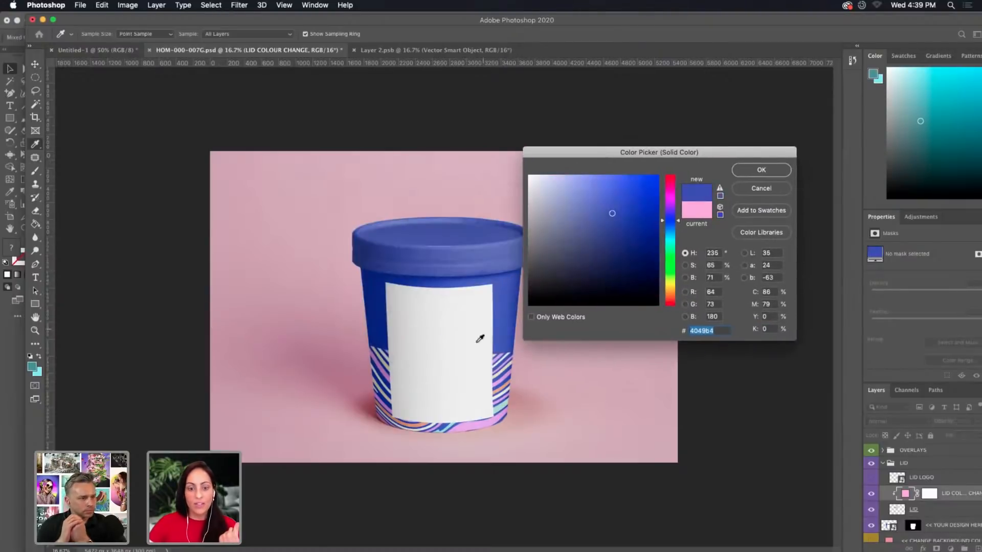
click(501, 387)
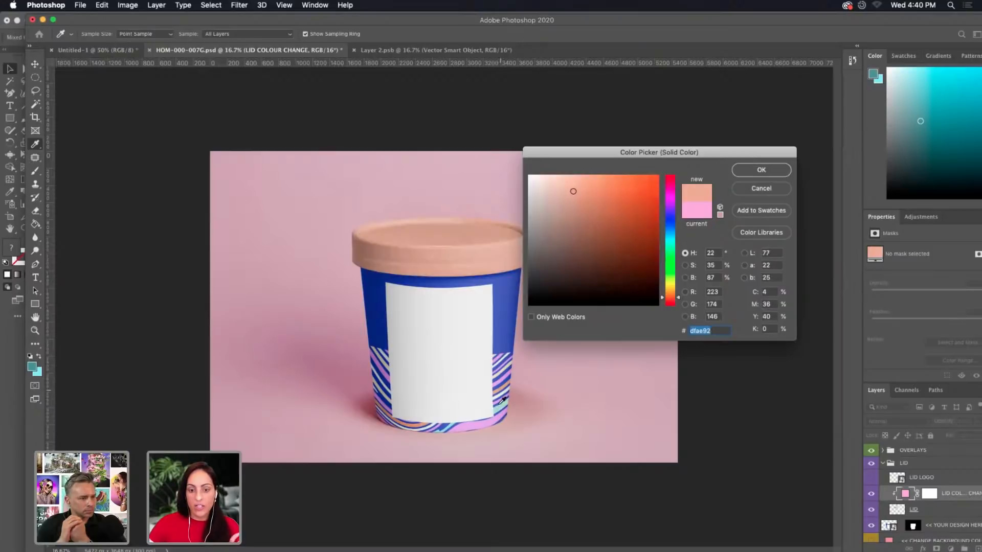
click(492, 421)
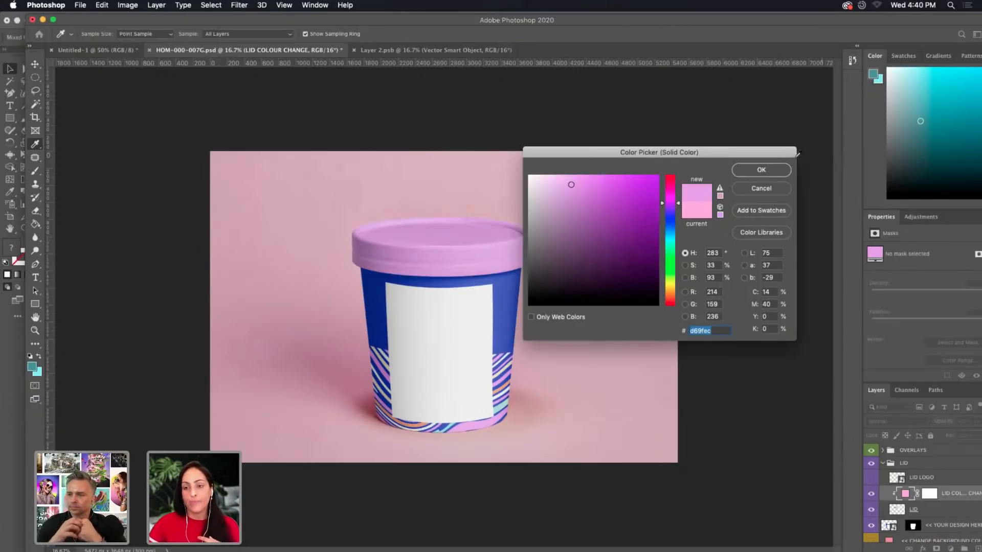
click(763, 173)
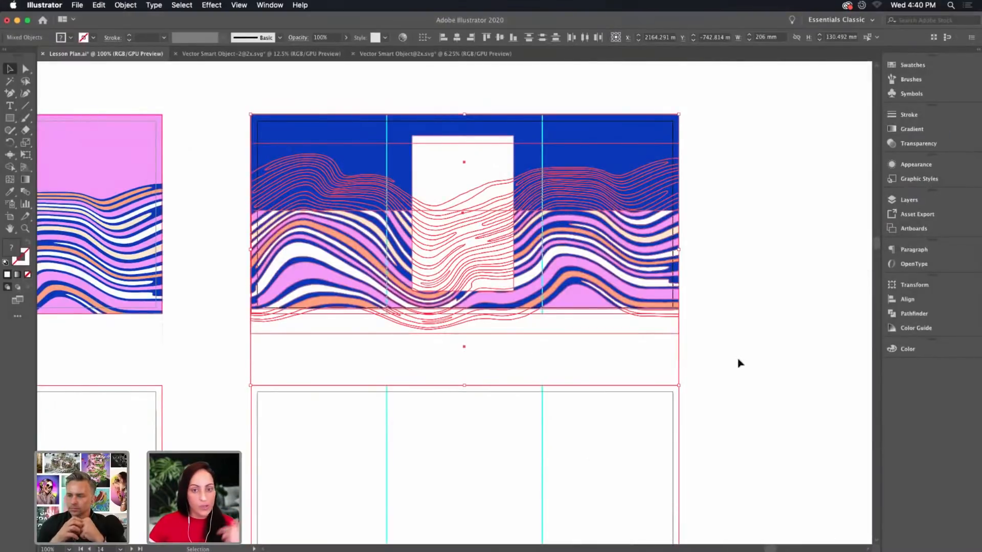
Switch to Illustrator and resize the white masking rectangle below the blue label to about 231.5 × 28.1 mm
click(735, 361)
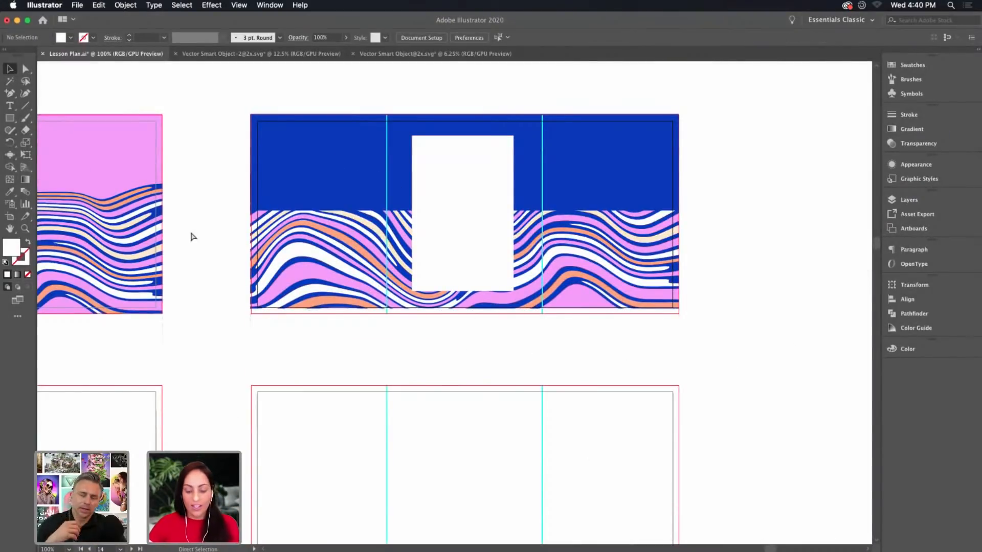
key(super+minus)
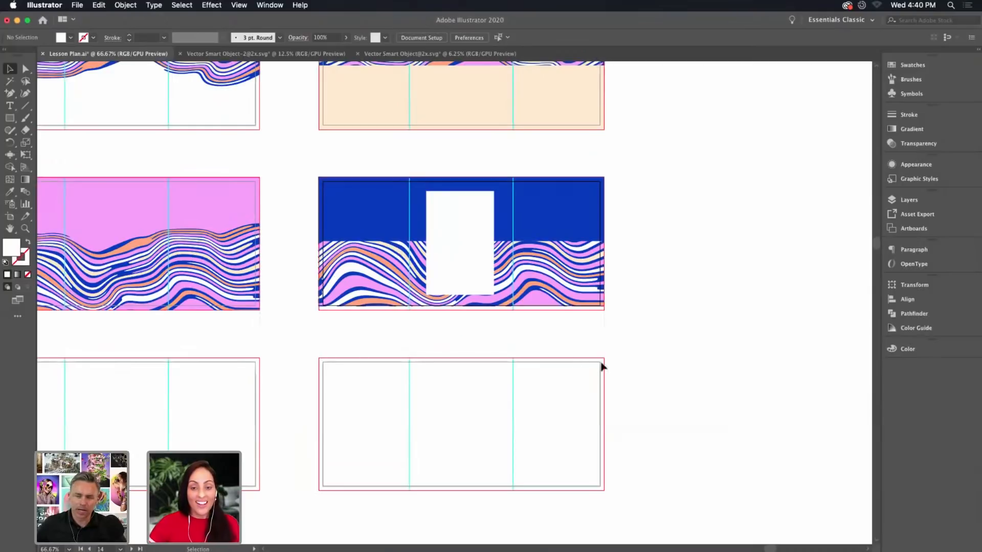
click(567, 342)
drag(603, 331, 624, 332)
drag(318, 332, 303, 331)
click(677, 334)
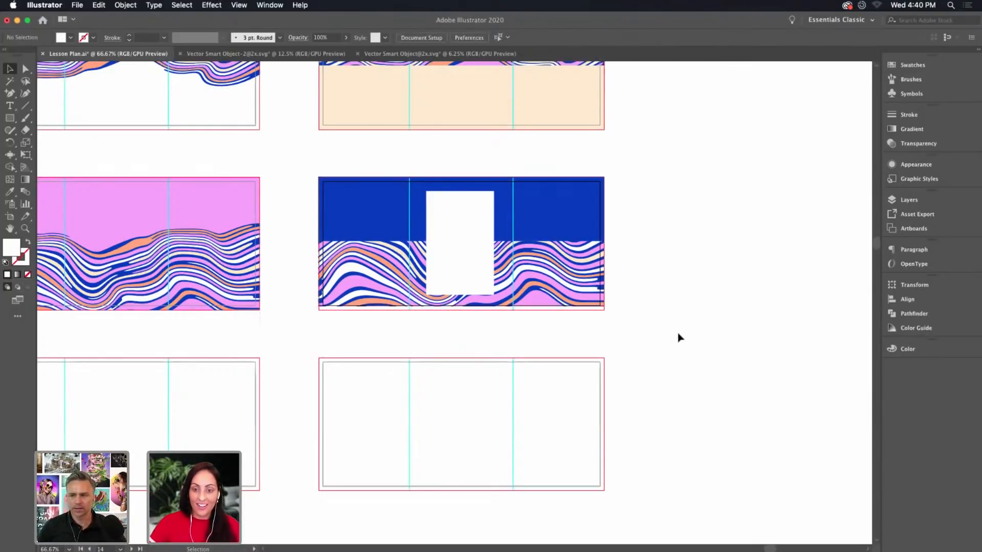
click(477, 352)
drag(463, 357, 462, 345)
click(465, 362)
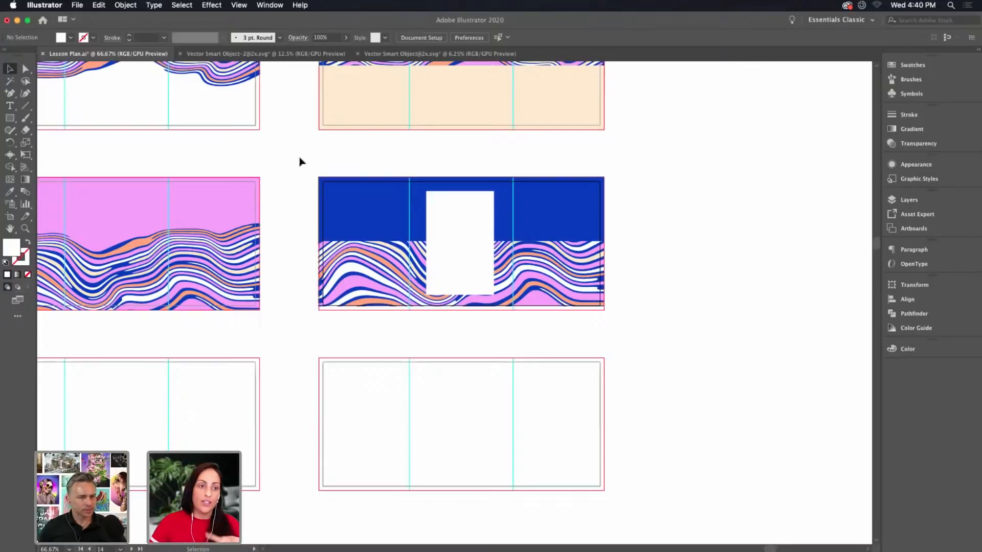
Duplicate the blue label design with its mask onto the empty artboard directly below
drag(300, 157, 648, 330)
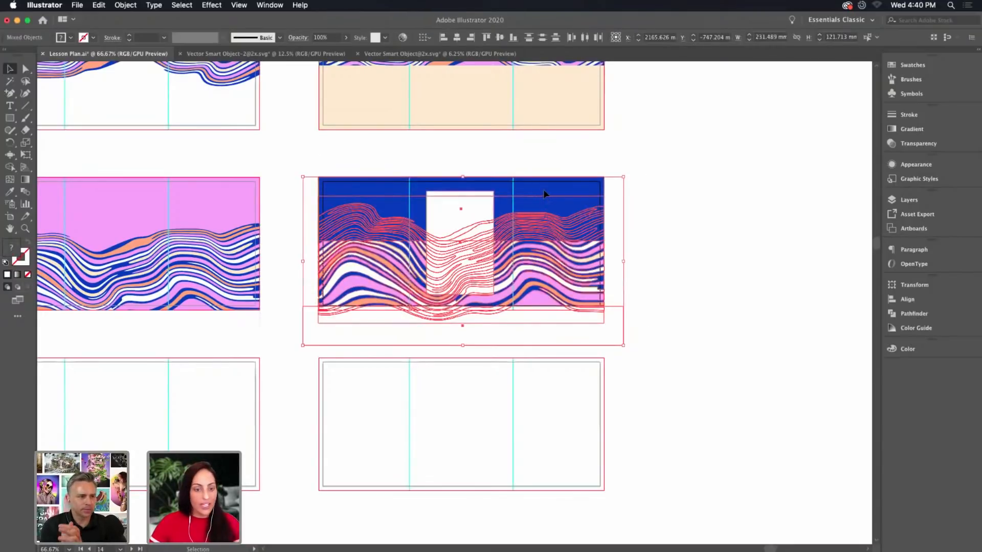
drag(544, 192, 559, 373)
click(671, 362)
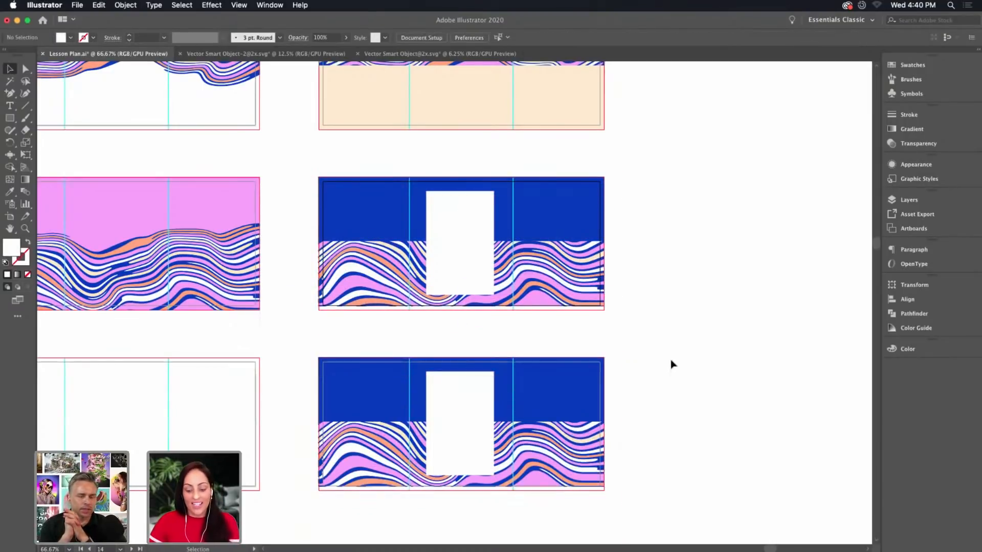
key(super+equal)
scroll(753, 377, down, 5)
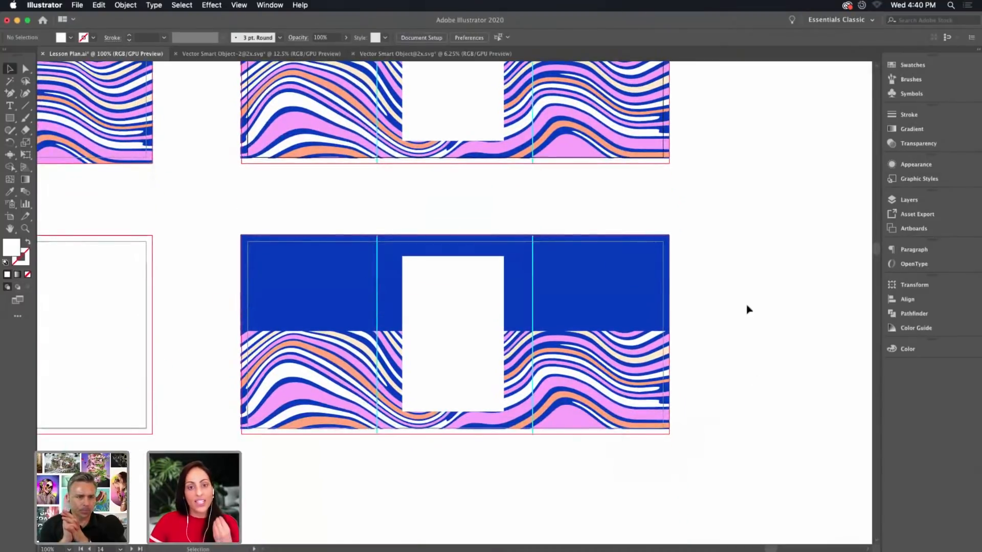
Lower the white mask under the copied label so the waves reach the artboard's bottom edge
click(459, 333)
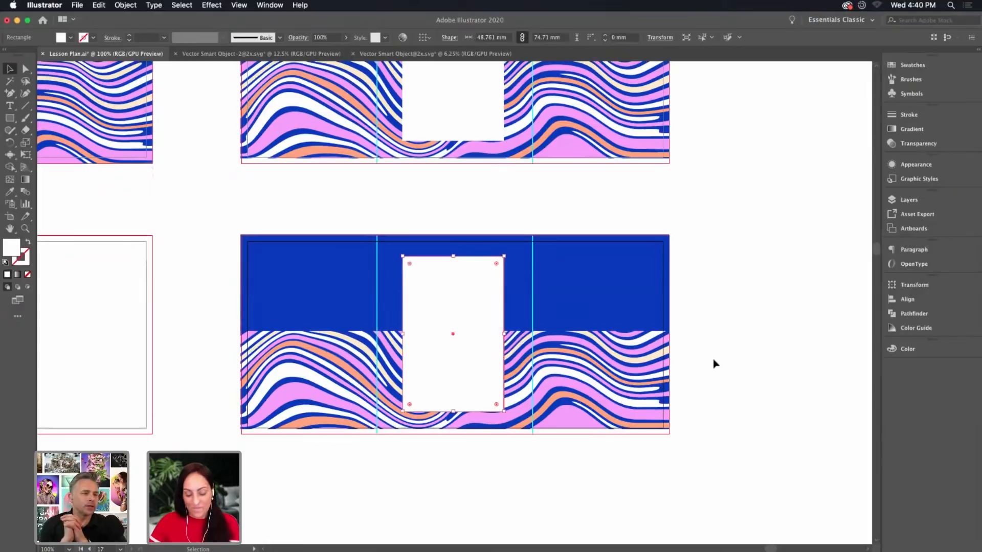
key(super+equal)
click(558, 487)
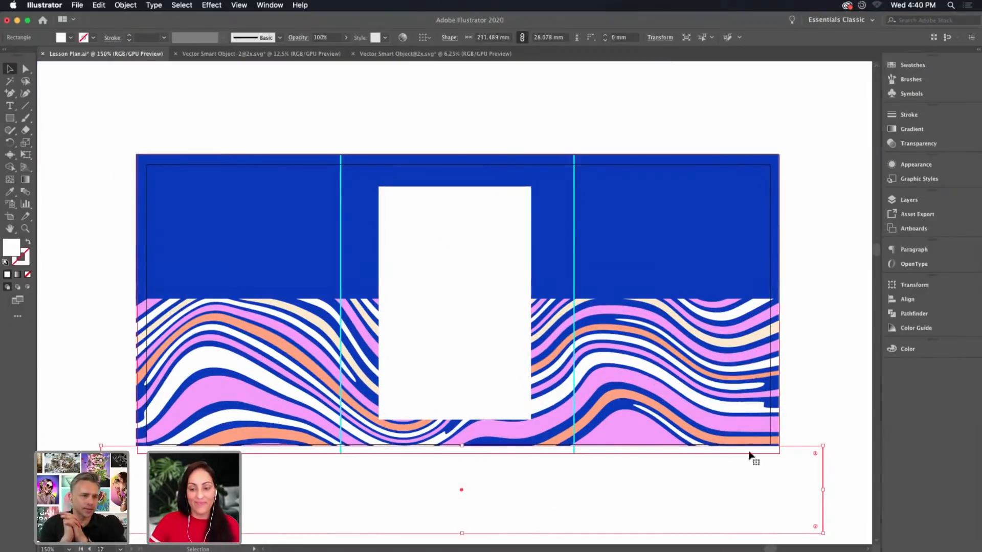
drag(750, 474, 741, 479)
click(829, 401)
drag(826, 397, 815, 399)
Move the copied label's white center rectangle up to the artboard's top edge and fill it with cream
click(440, 330)
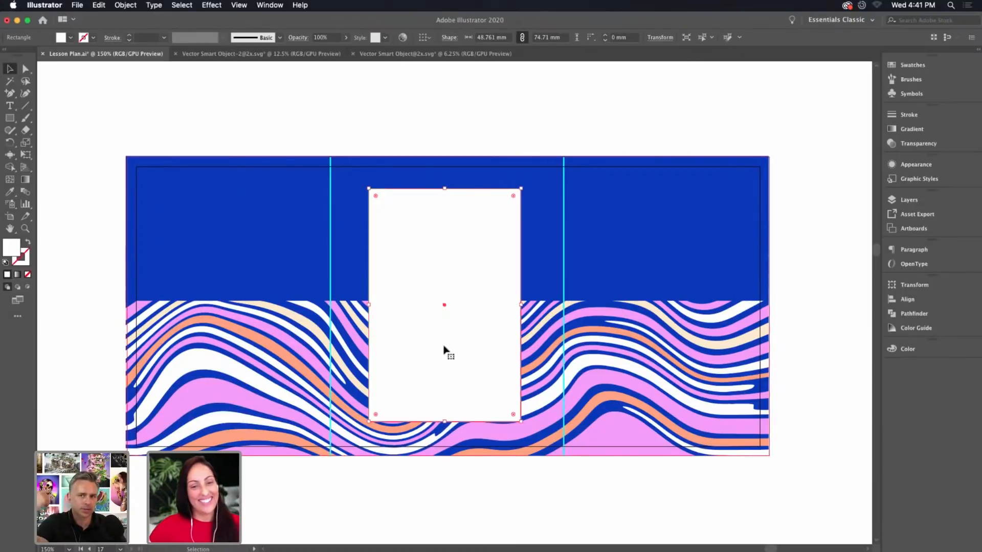
drag(466, 321, 463, 286)
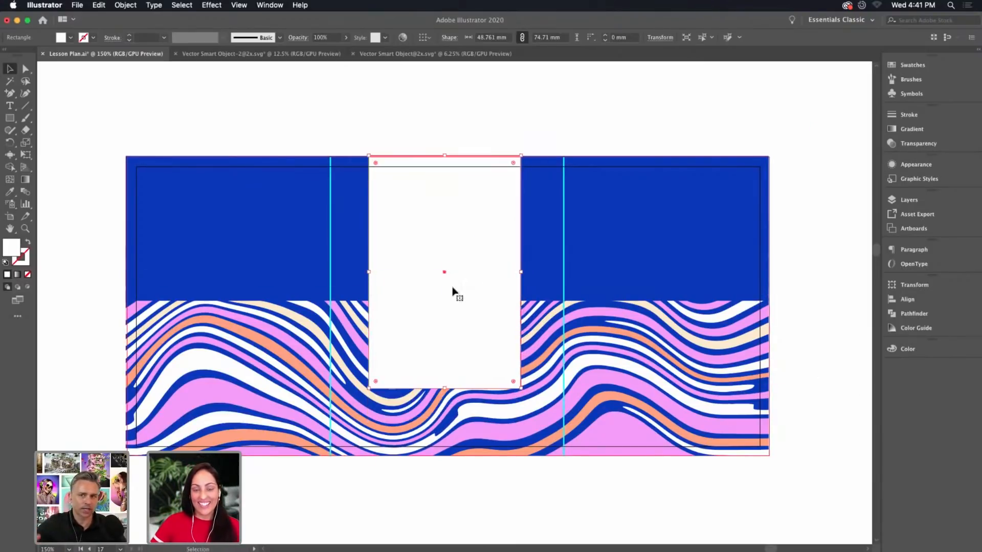
click(923, 65)
click(829, 94)
click(663, 114)
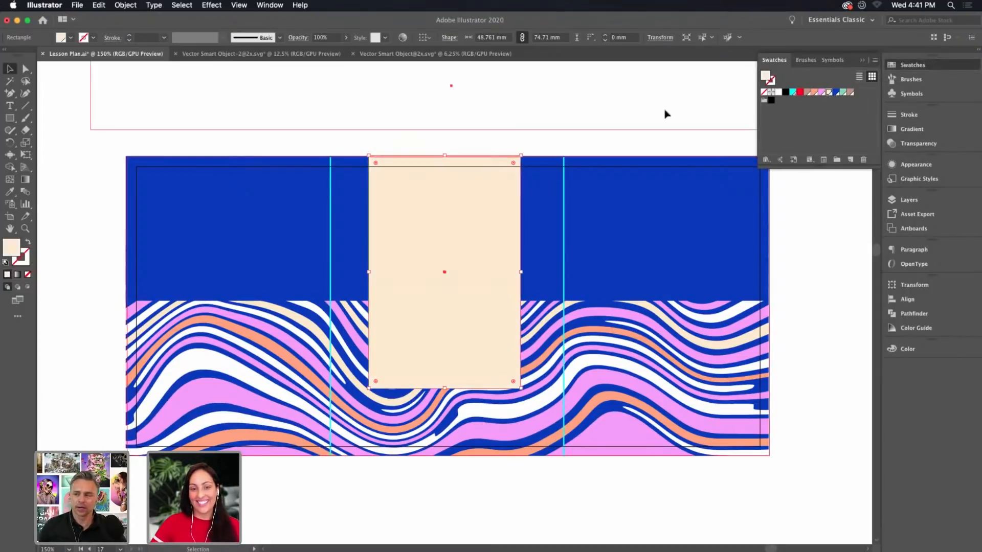
Duplicate the cream-panel label onto the empty artboard to its left
key(super+minus)
key(super+minus)
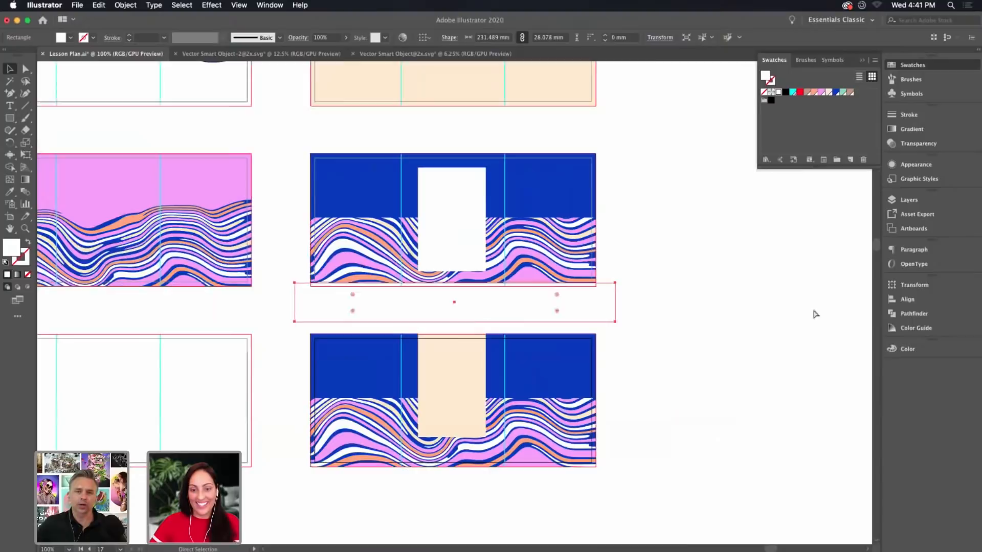
drag(723, 317, 464, 394)
drag(689, 373, 368, 379)
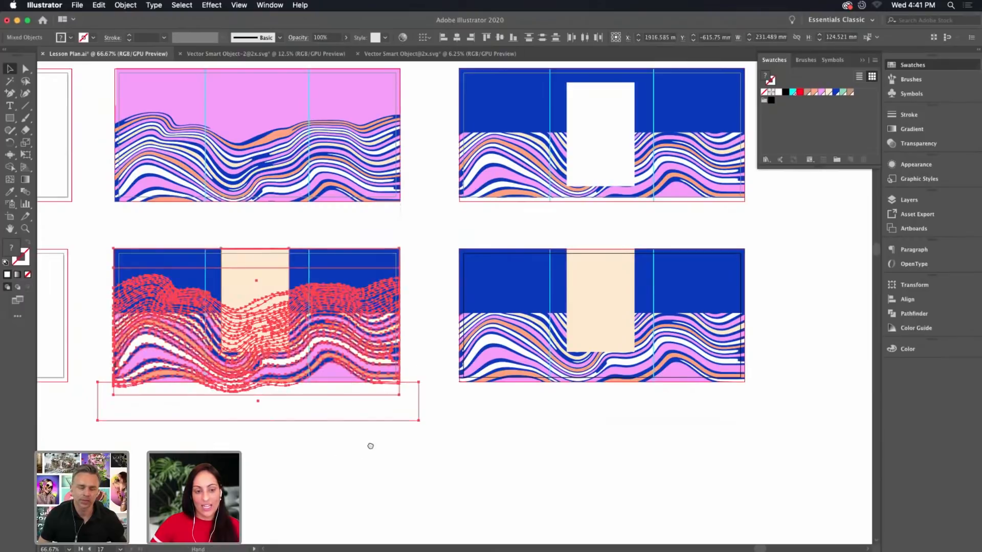
scroll(348, 449, left, 4)
click(408, 449)
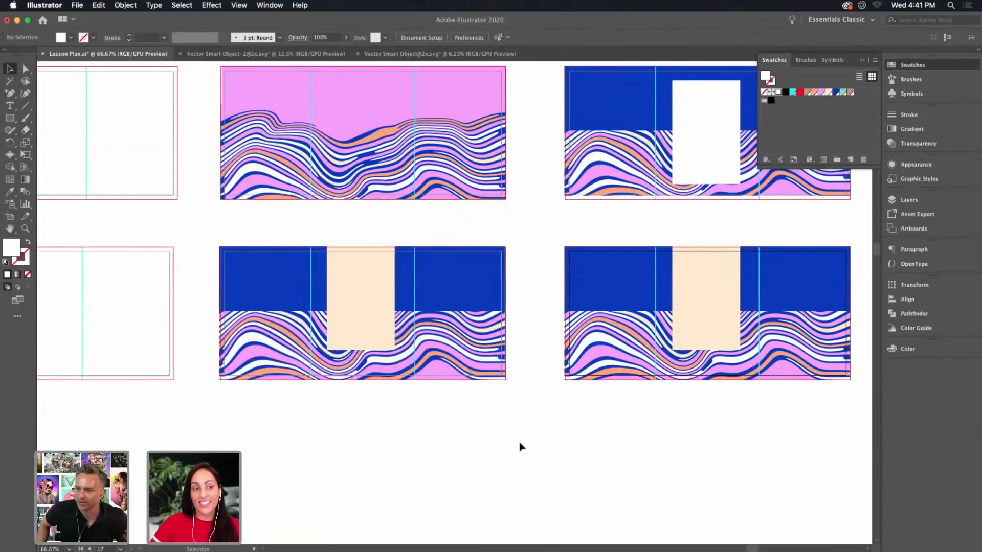
Delete the cream center rectangle from the label in the bottom row's middle artboard
drag(526, 441, 219, 239)
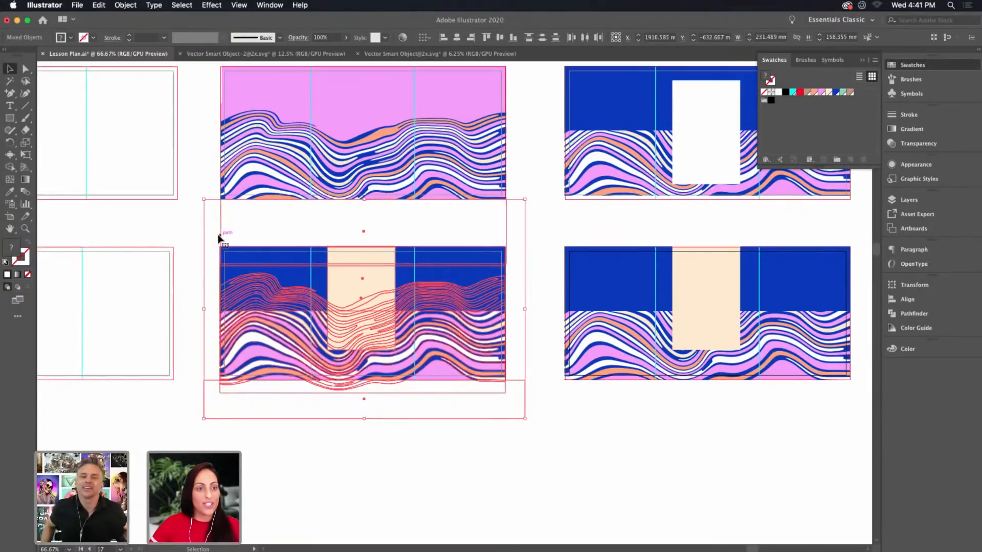
click(396, 488)
key(super+equal)
drag(460, 498, 456, 415)
click(313, 210)
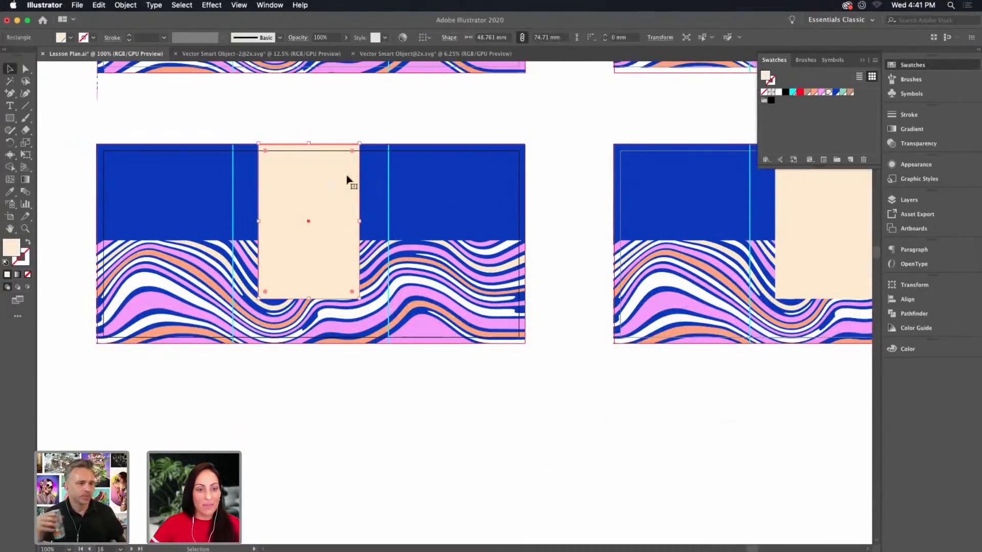
key(Delete)
Draw a centered square of about 56 mm on the middle label and fill it with orange
key(m)
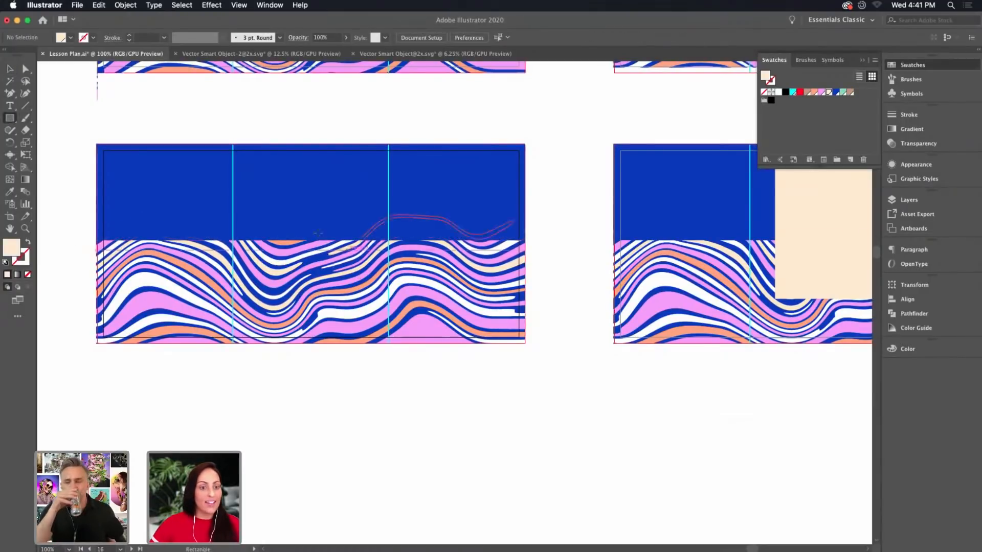
drag(310, 239, 251, 193)
click(821, 93)
click(807, 93)
click(814, 93)
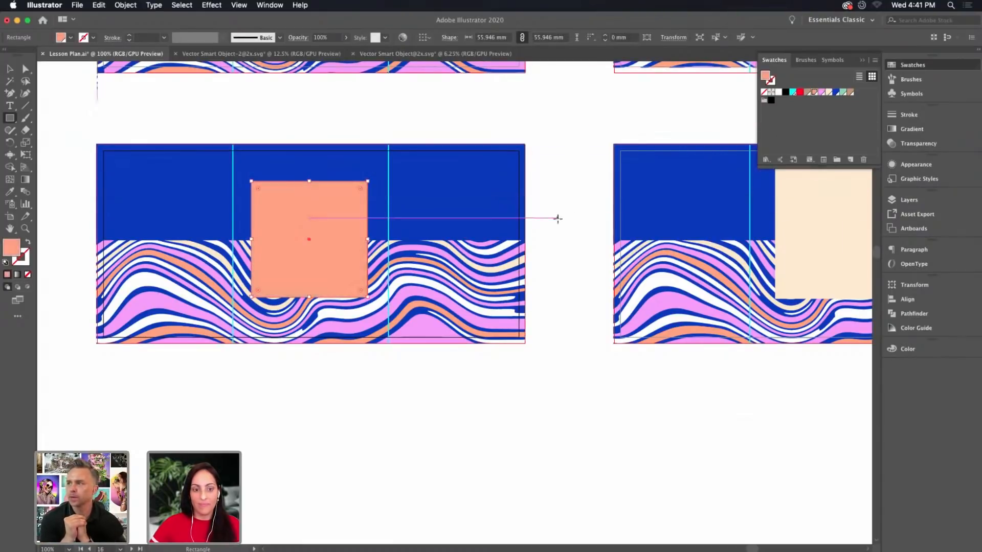
click(10, 68)
click(80, 170)
Duplicate the orange-square label onto the empty artboard to its left
key(cmd+minus)
scroll(442, 227, left, 5)
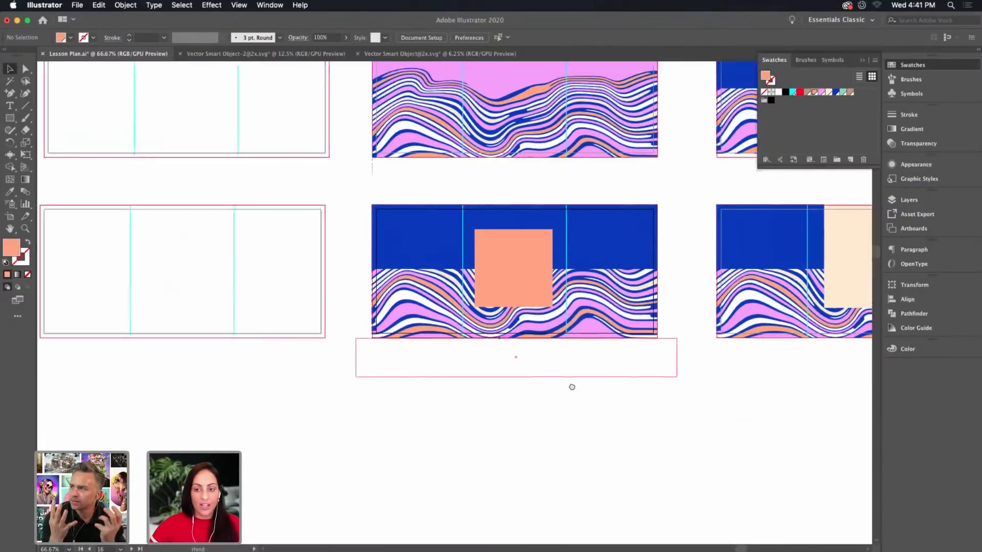
drag(426, 210, 738, 385)
drag(596, 343, 386, 357)
scroll(426, 434, right, 3)
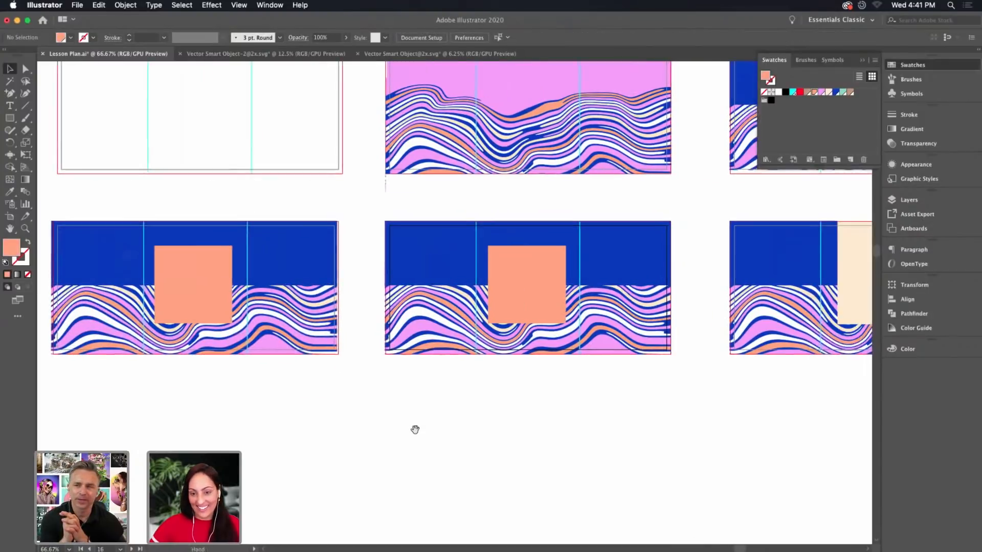
Recolour the middle label, filling its upper band with cream and its center square with blue
click(633, 253)
click(829, 92)
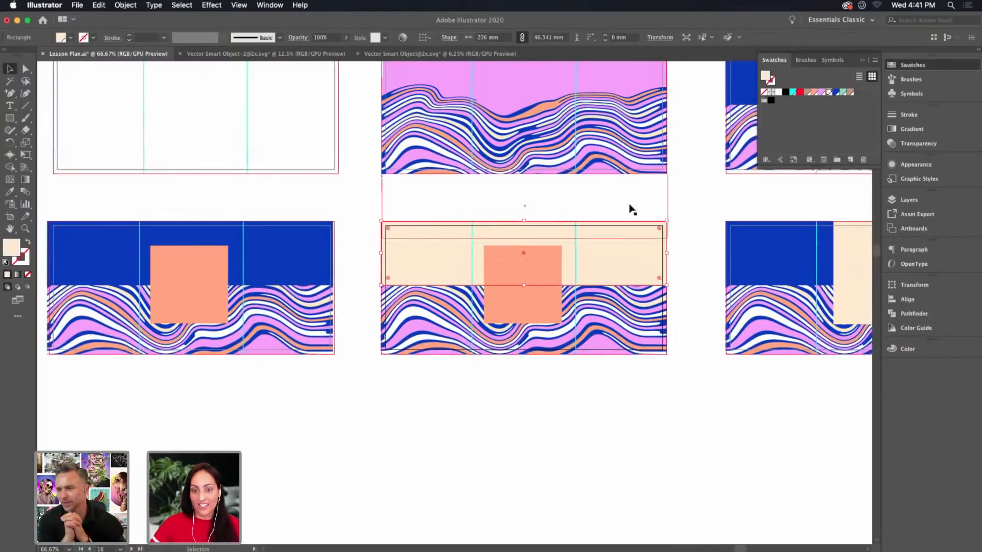
click(537, 302)
click(836, 92)
click(691, 222)
Compare the label layout variations across the rows of artboards
key(super+minus)
drag(647, 228, 591, 283)
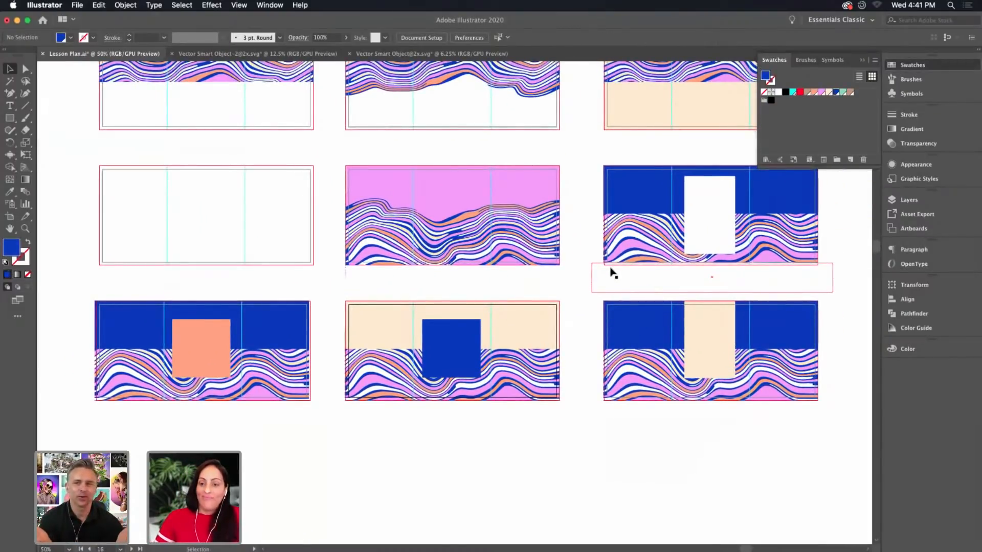
scroll(514, 292, left, 5)
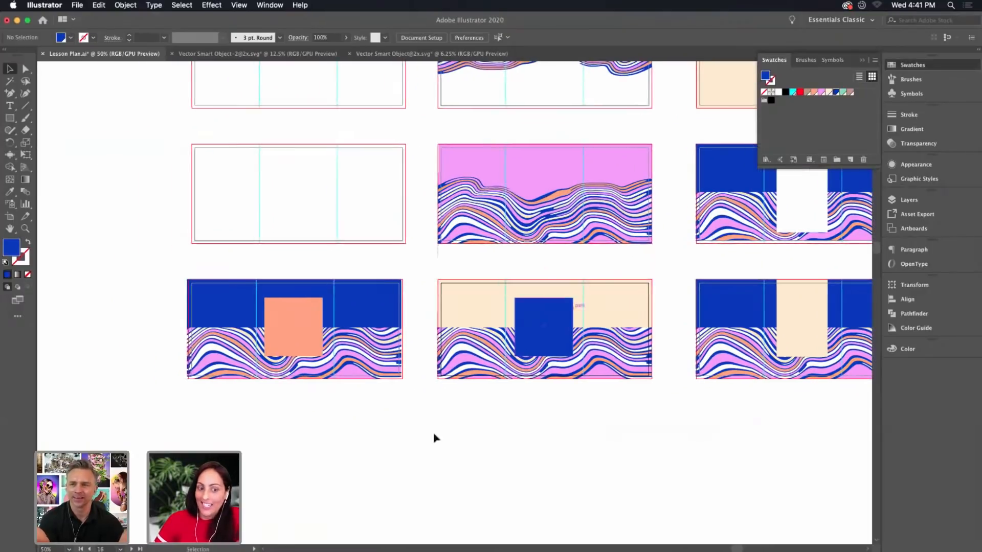
drag(426, 434, 489, 396)
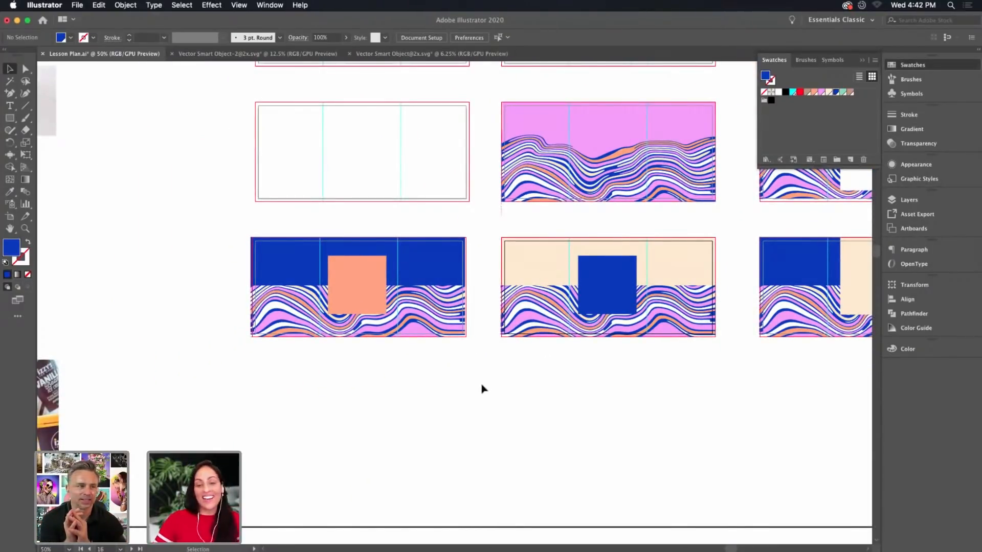
drag(567, 402, 527, 425)
key(super+minus)
drag(635, 380, 562, 421)
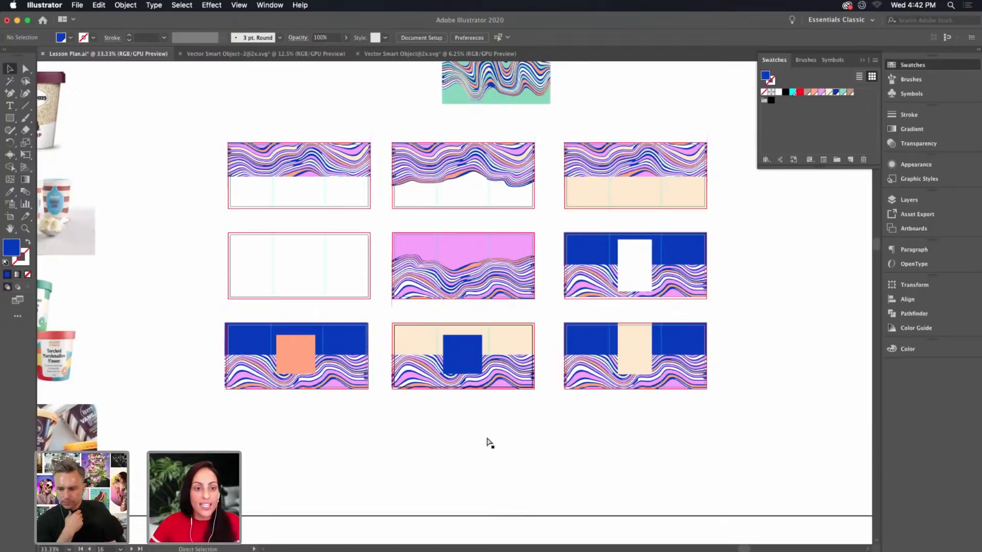
Duplicate the blue label with the orange square into the empty space below its artboard
key(super+equal)
drag(430, 480, 547, 315)
drag(195, 165, 448, 285)
drag(427, 223, 429, 389)
click(581, 374)
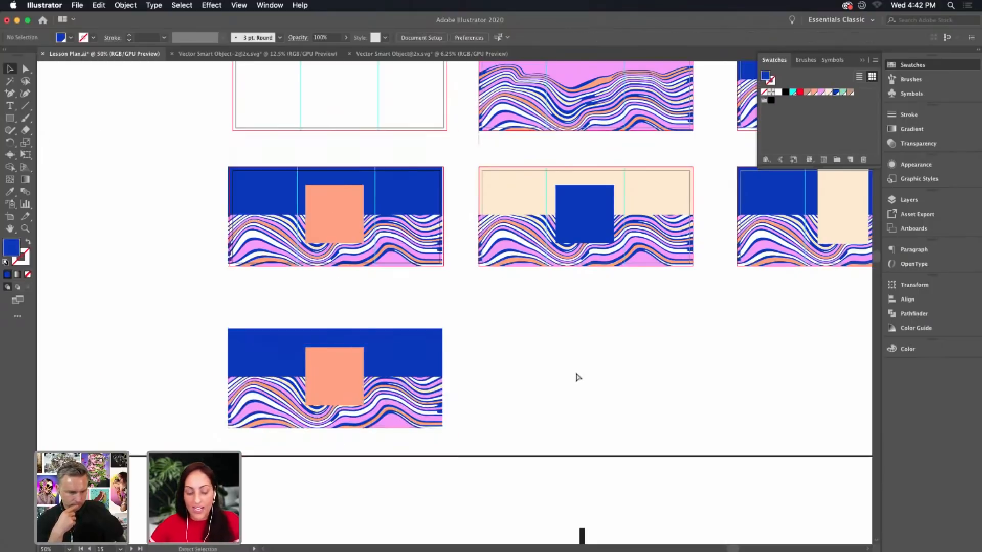
Narrow and lengthen the new copy's orange square into a rectangle of about 48.4 × 68 mm
key(super+equal)
scroll(536, 392, down, 5)
click(357, 281)
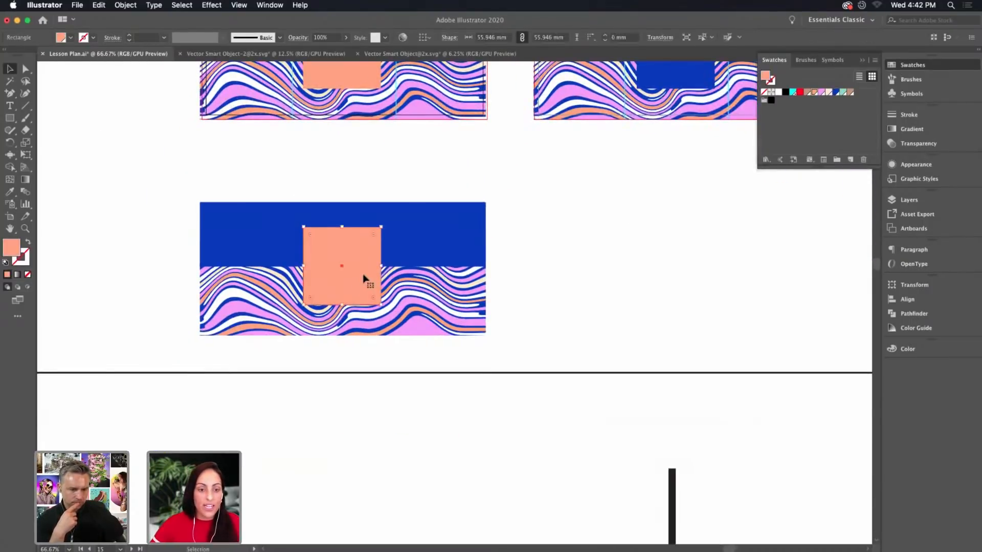
drag(381, 266, 371, 265)
drag(337, 306, 337, 321)
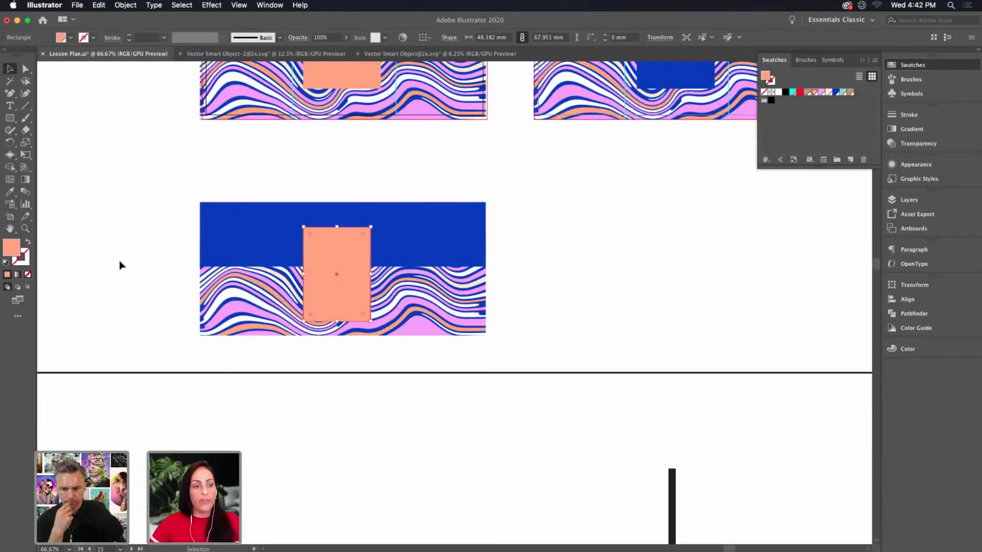
scroll(122, 265, left, 10)
scroll(561, 395, up, 5)
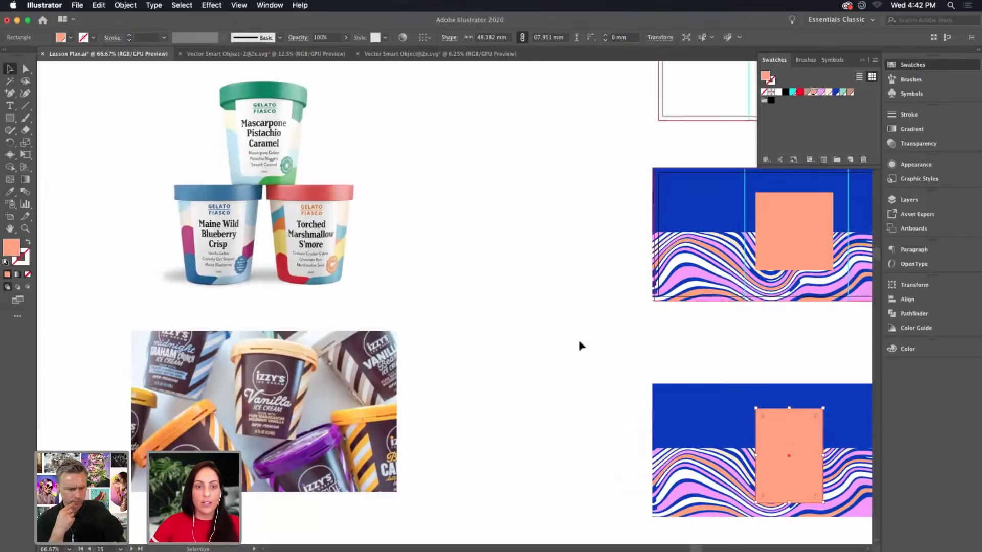
Lengthen the new label copy's center rectangle to about 76.2 mm and fill it with cream
scroll(638, 353, right, 10)
scroll(638, 352, down, 3)
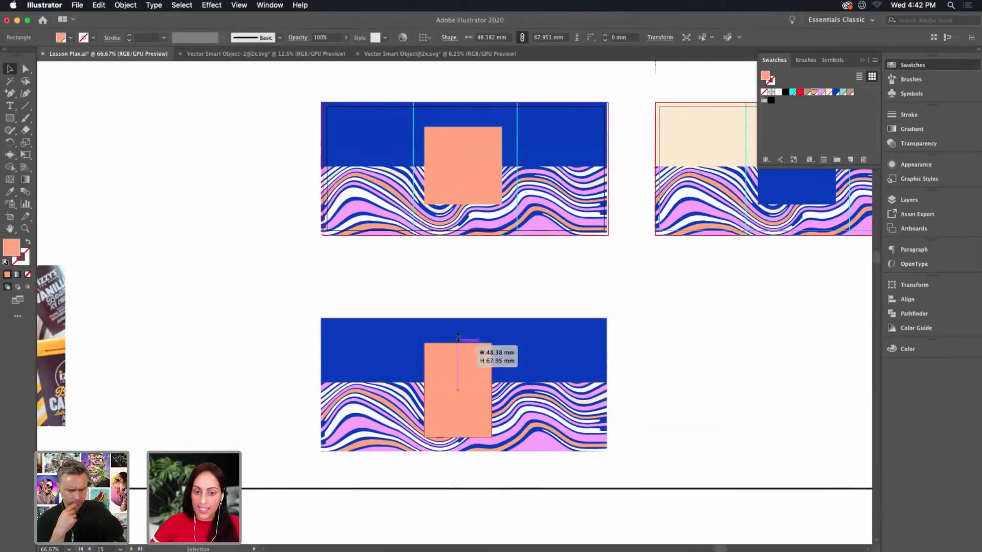
drag(457, 337, 457, 331)
click(828, 93)
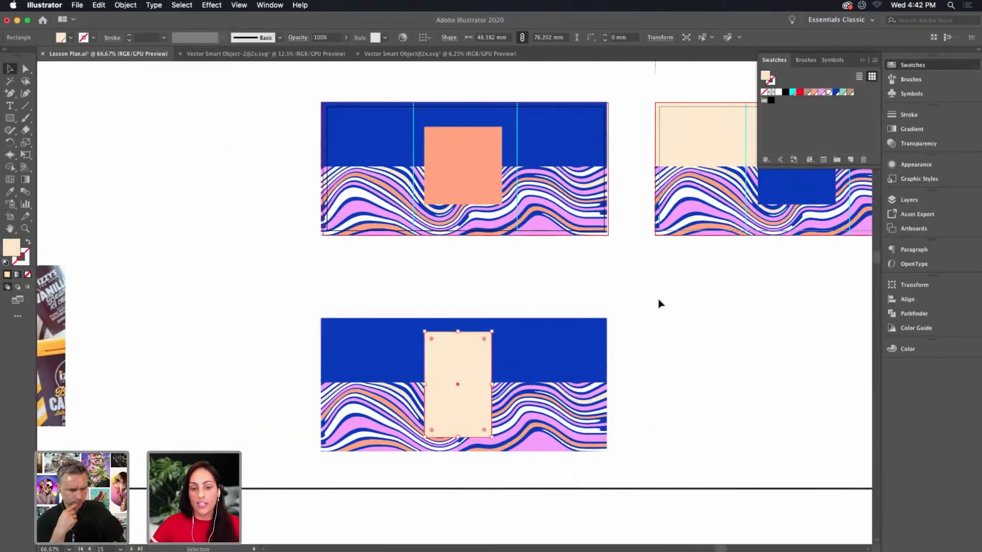
click(688, 297)
Round the cream rectangle's corners fully so it forms a vertical pill, with a radius of about 24.2 mm
scroll(705, 271, down, 2)
scroll(706, 271, right, 2)
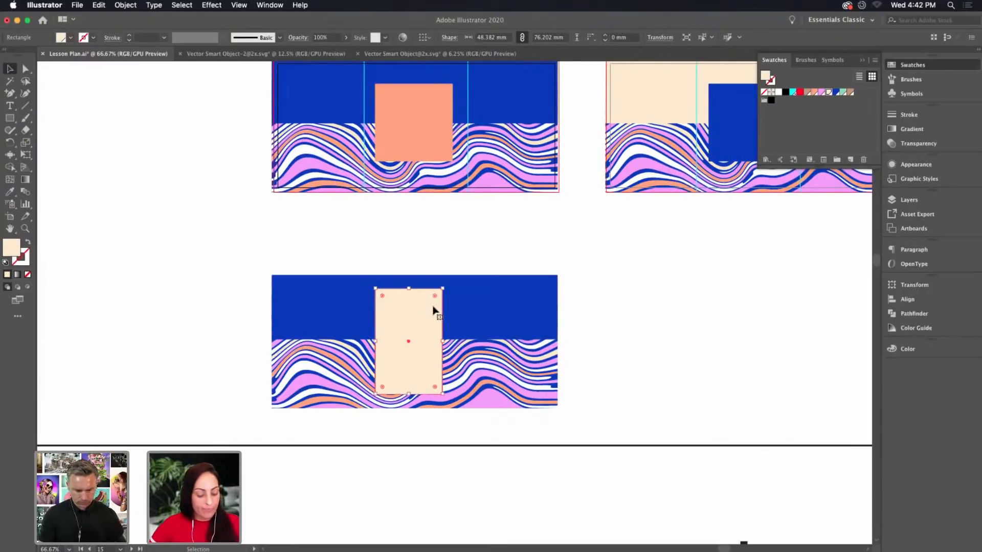
key(a)
drag(434, 299, 394, 370)
click(624, 336)
drag(633, 344, 609, 305)
scroll(609, 304, right, 1)
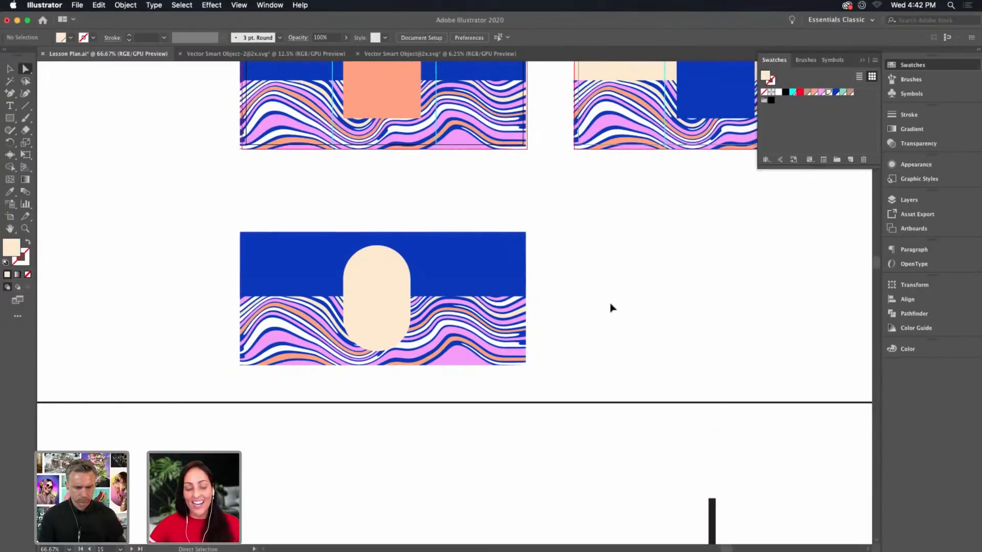
key(super+equal)
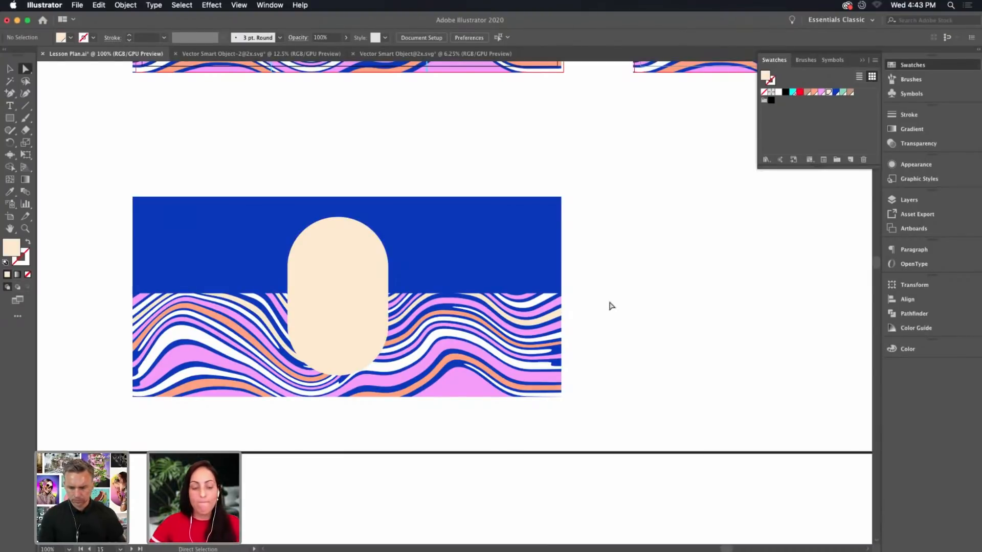
key(super+equal)
drag(673, 276, 766, 263)
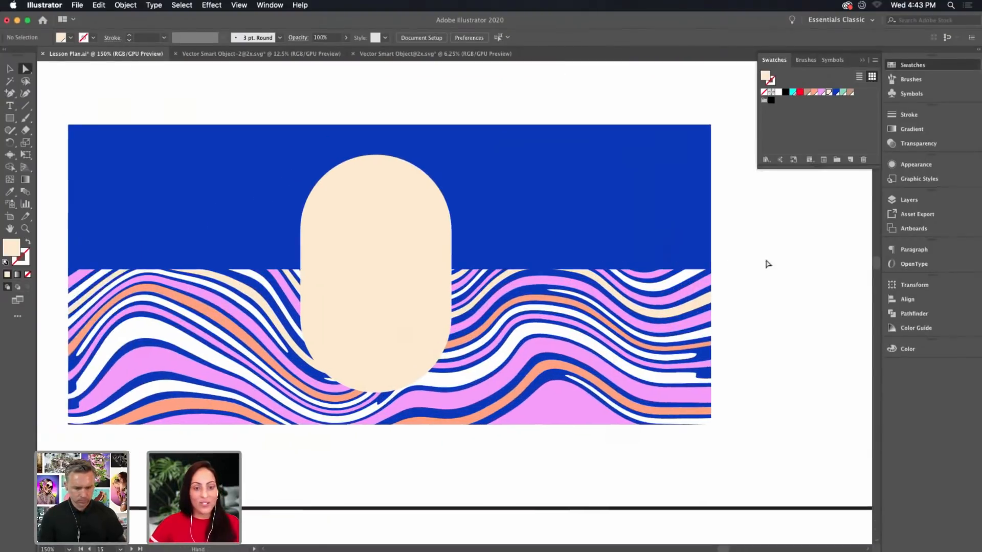
key(super+minus)
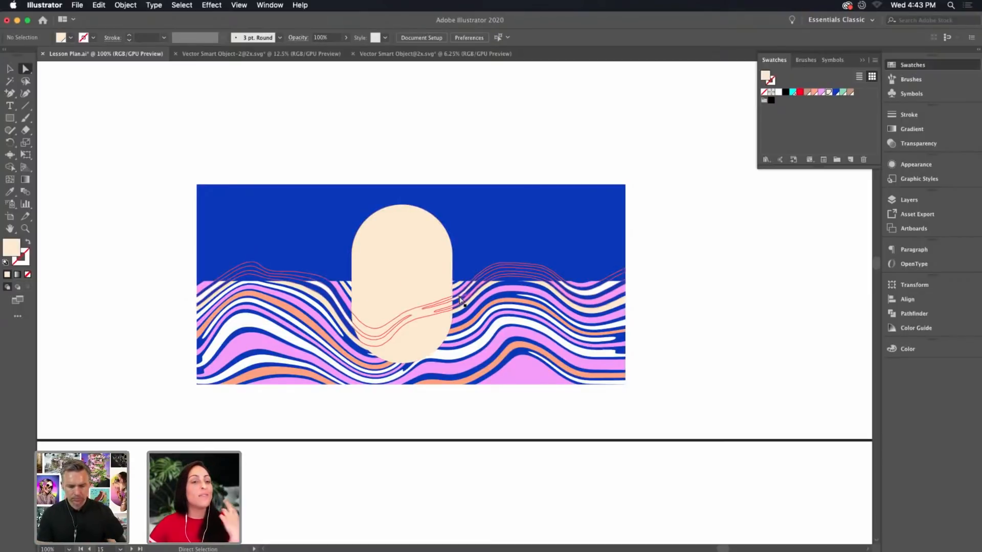
Duplicate the whole cream-pill label into the empty space beside it in the same row
scroll(746, 250, right, 5)
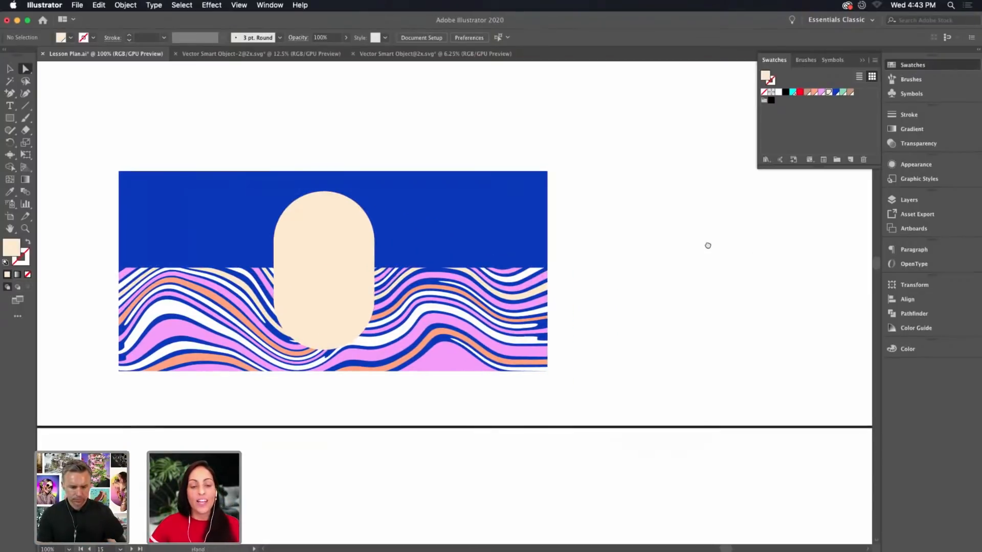
drag(586, 180, 105, 392)
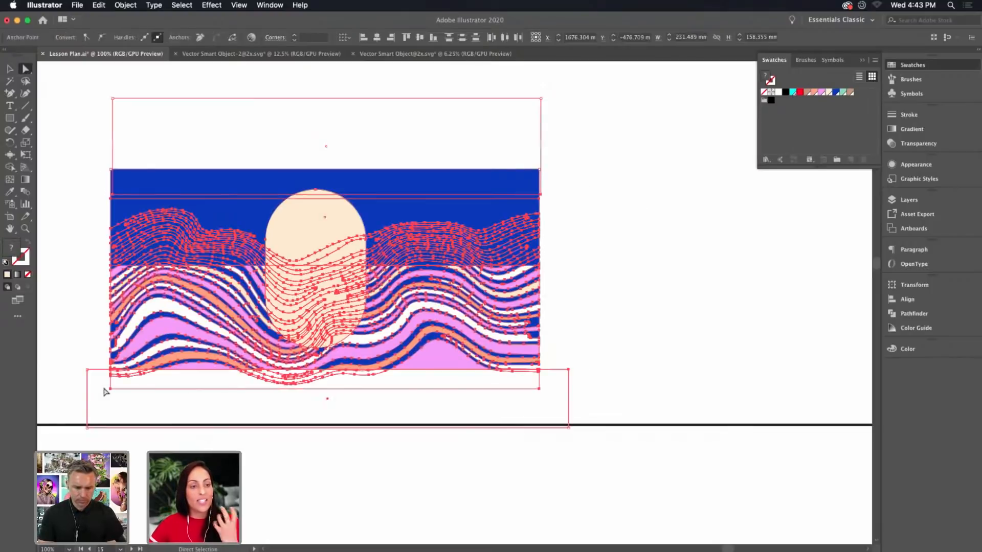
click(604, 307)
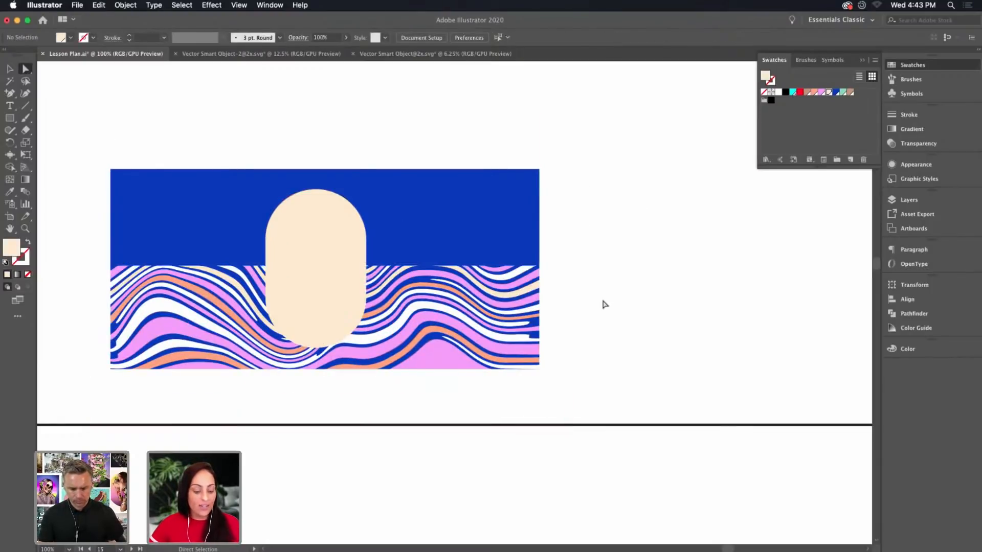
key(v)
drag(583, 167, 640, 363)
drag(400, 517, 353, 521)
scroll(353, 521, right, 10)
click(348, 510)
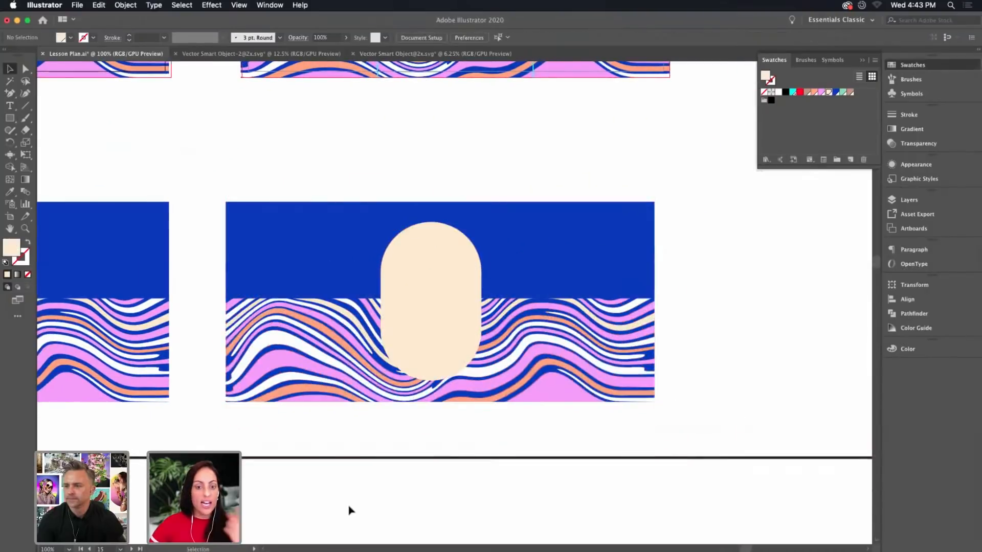
Draw a horizontal line about 75.2 mm long across the duplicate's pill, along the lower edge of the blue band
click(414, 351)
click(25, 105)
drag(451, 282, 530, 298)
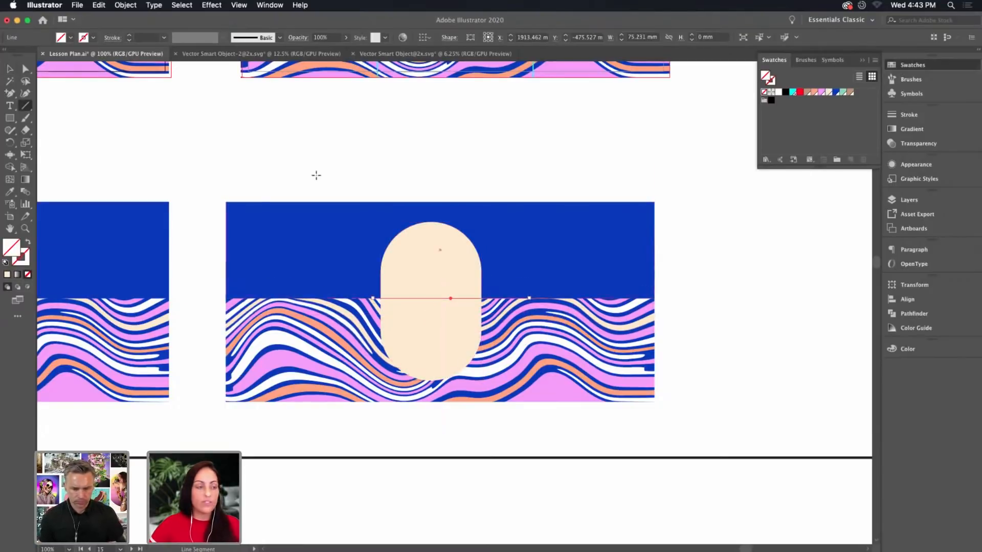
click(10, 69)
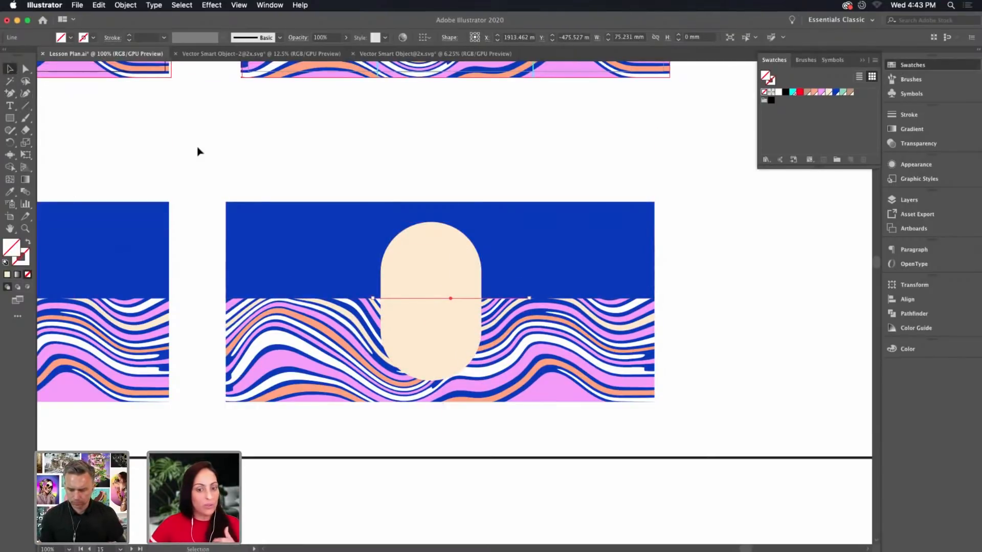
click(624, 190)
Fill the duplicate's pill with orange and split it along the line into two halves with the Shape Builder tool
click(438, 270)
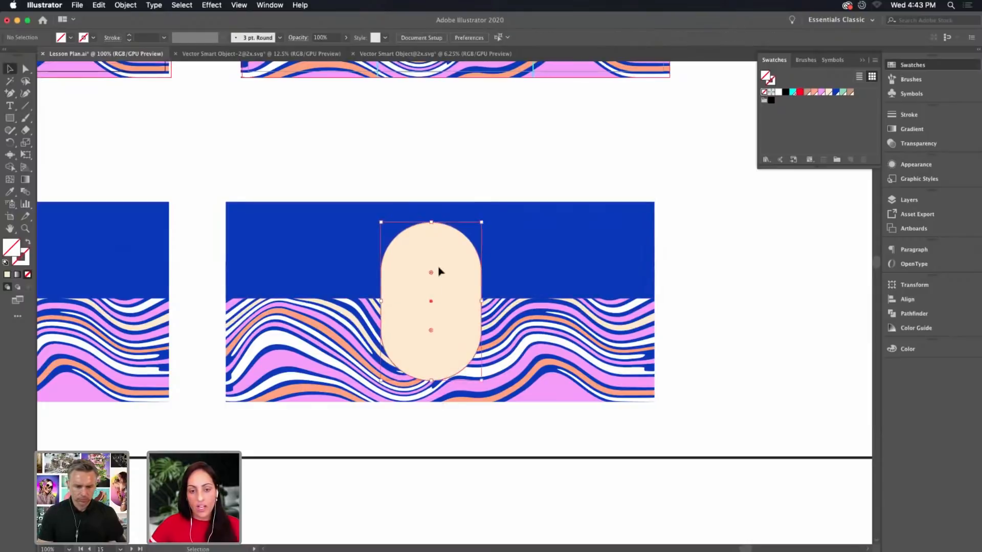
click(812, 93)
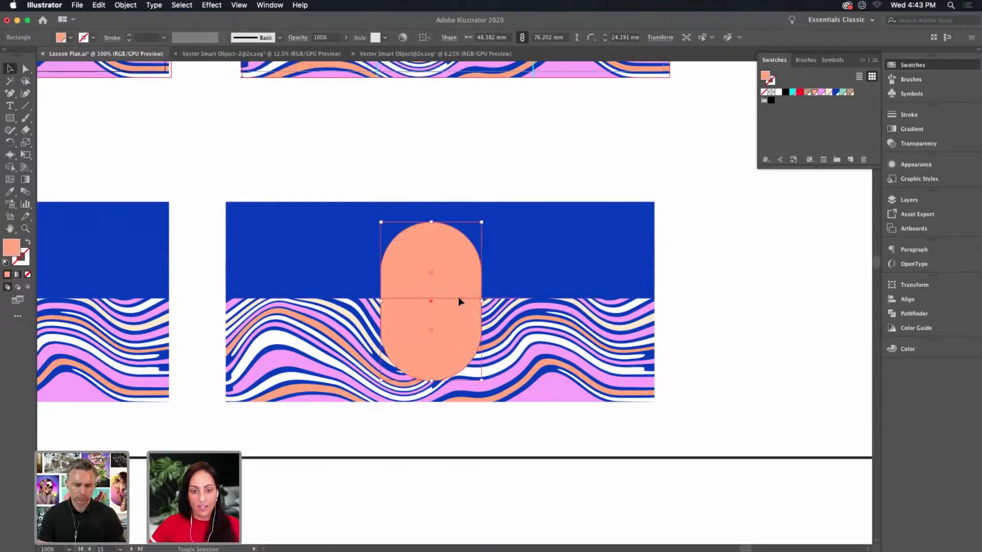
shift+click(459, 301)
click(9, 167)
click(411, 265)
click(425, 322)
click(10, 68)
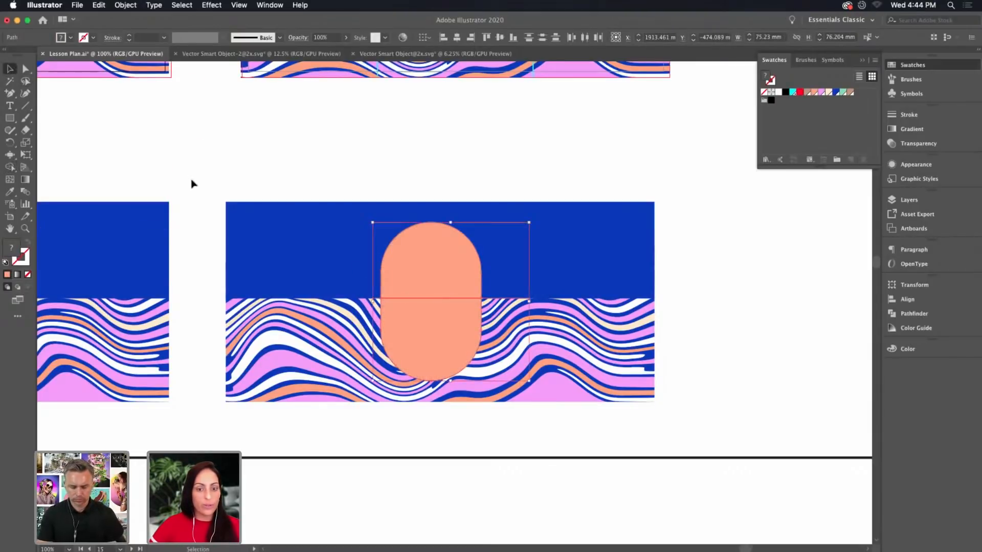
Fill the pill's upper half with cream and its lower half with pink
click(430, 259)
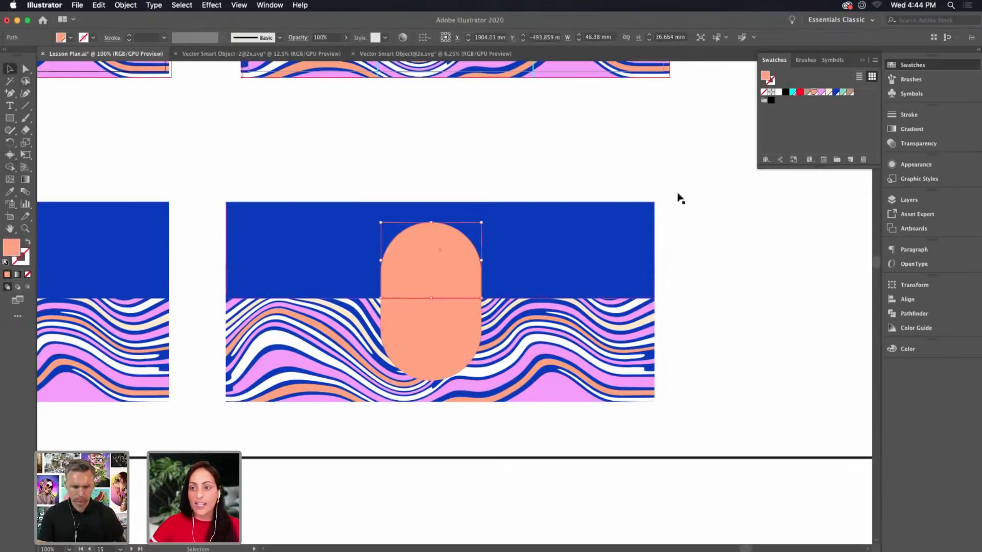
click(828, 93)
click(447, 333)
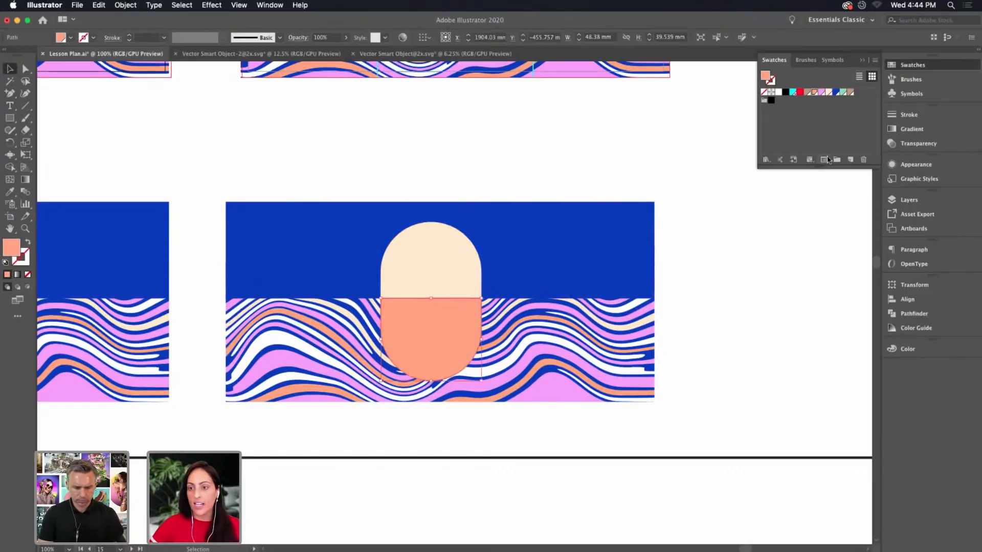
click(821, 93)
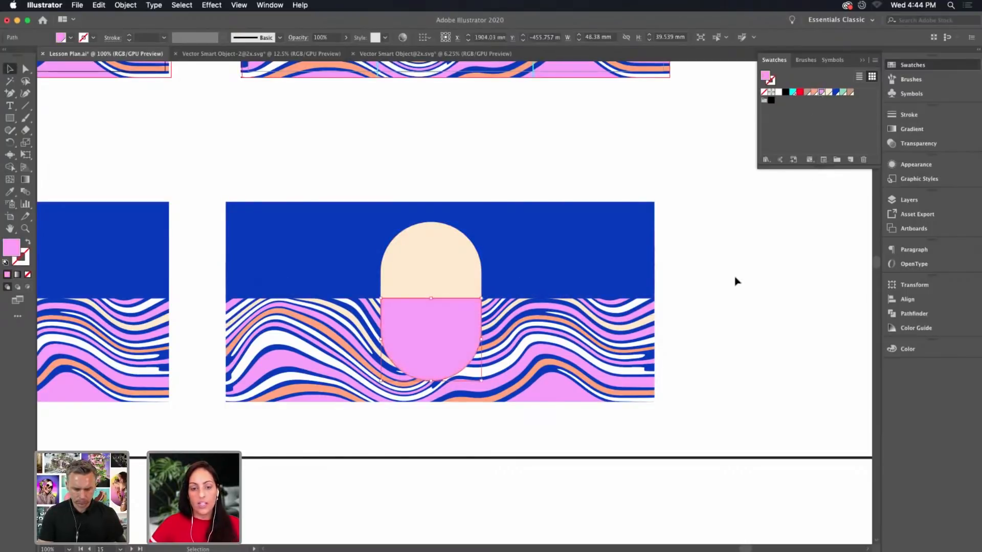
click(737, 277)
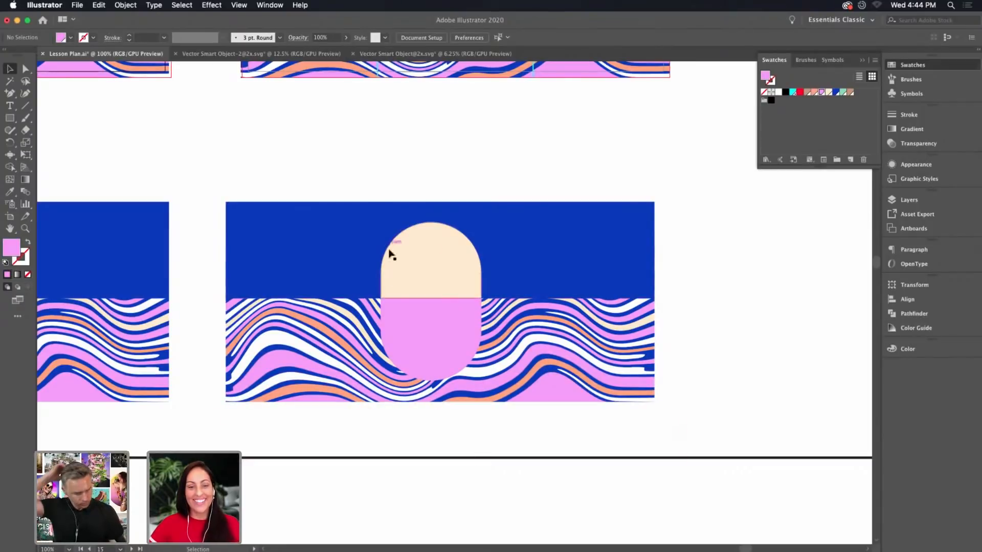
Recolour the wave stripe just beside the pill's upper pink area with orange
key(super+equal)
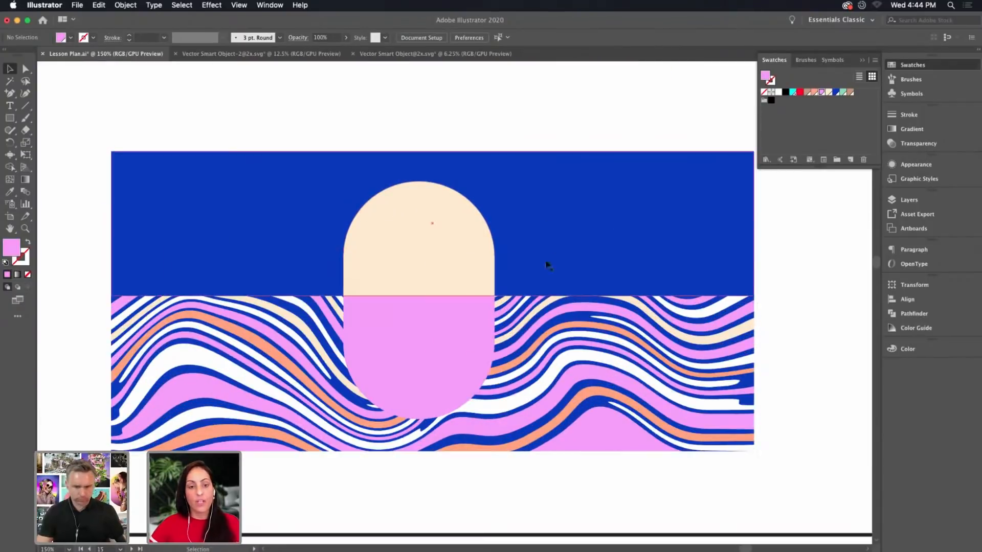
scroll(848, 437, down, 3)
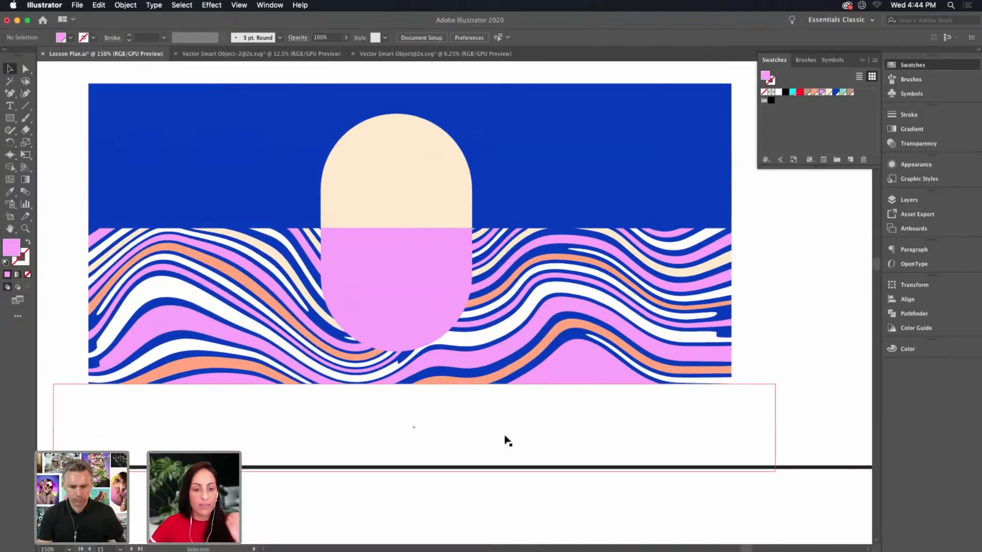
click(480, 248)
click(814, 92)
click(812, 270)
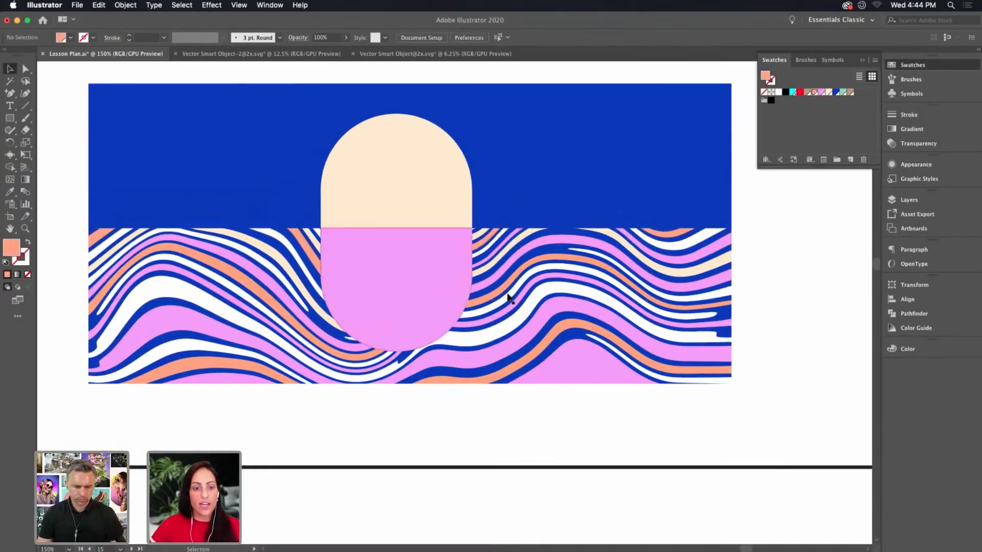
Recolour three more wave stripes around the pink half of the pill, two with orange and one with pink
click(344, 350)
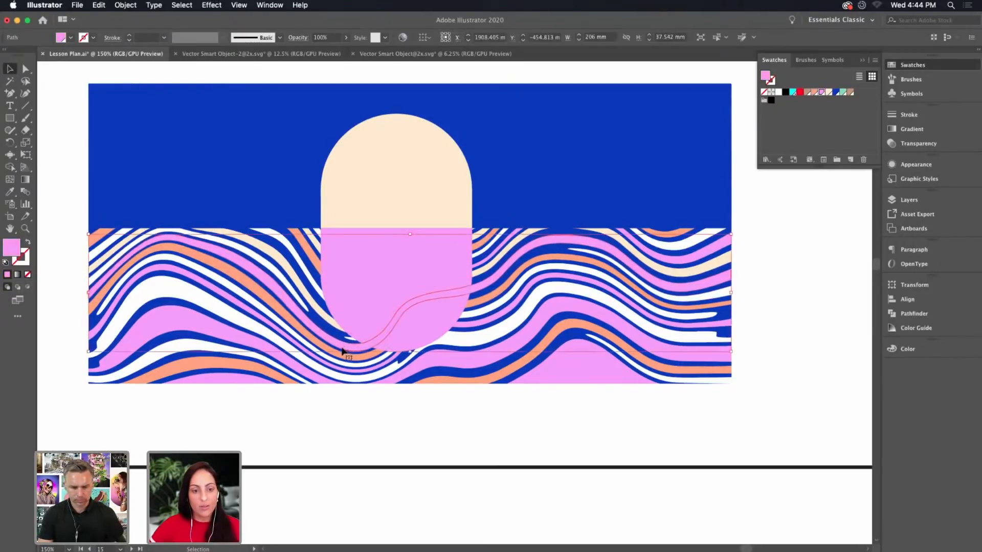
click(278, 274)
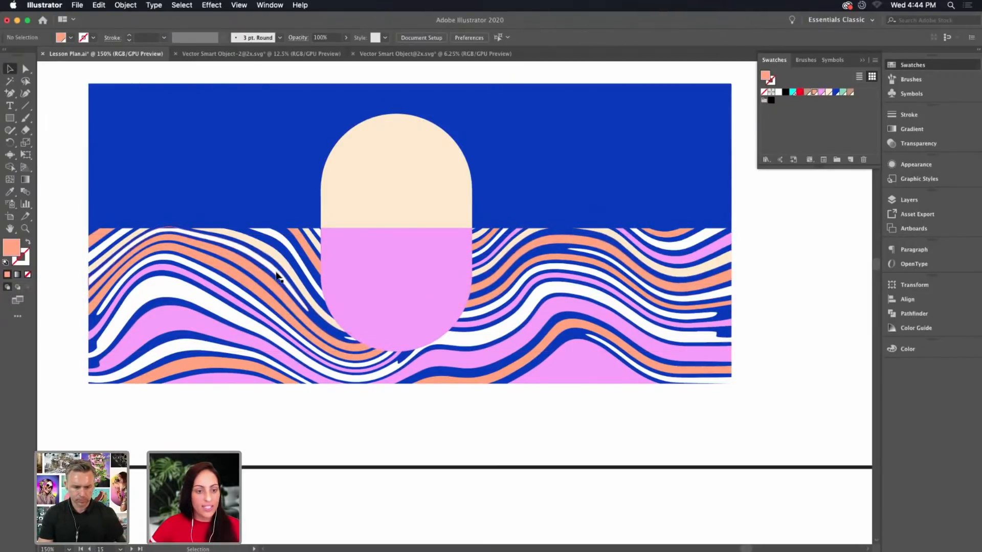
click(822, 92)
click(806, 292)
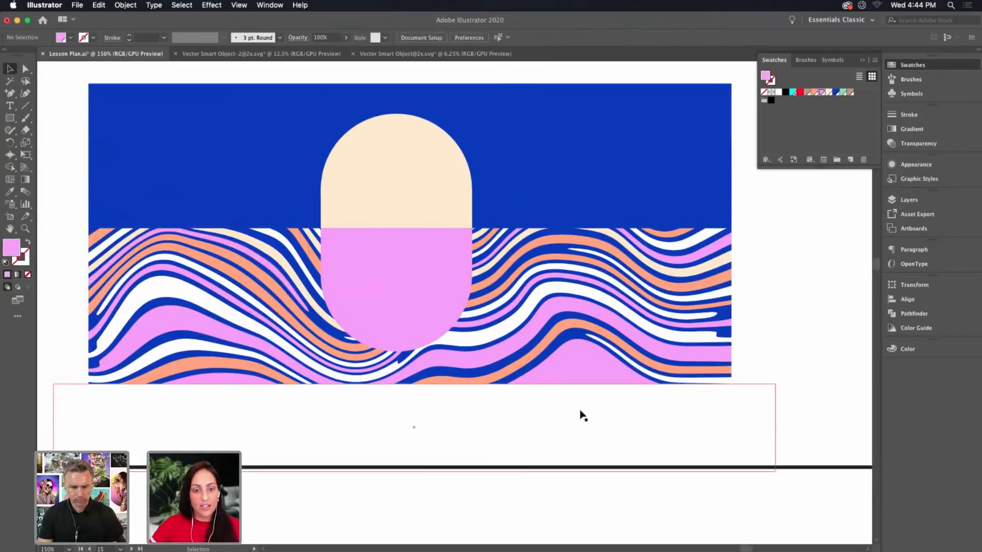
click(494, 325)
click(815, 93)
click(818, 261)
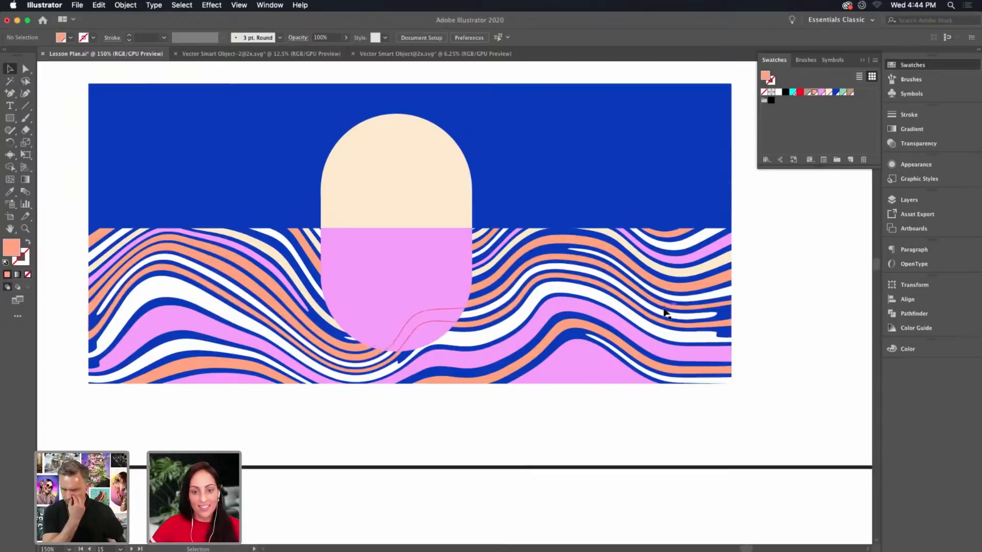
Try filling a thin blue gap between the orange wave stripes with pink
click(597, 256)
click(821, 92)
click(791, 223)
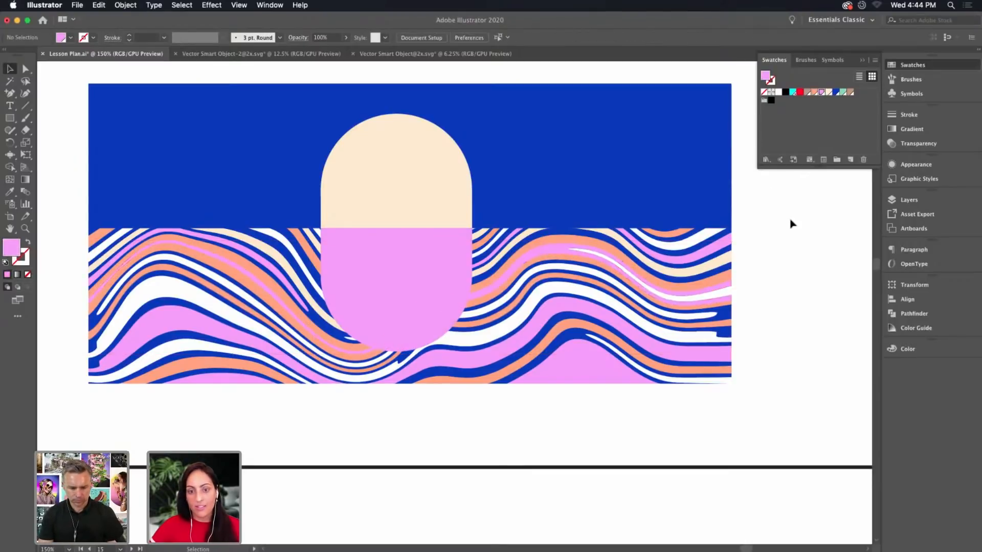
click(729, 280)
click(735, 296)
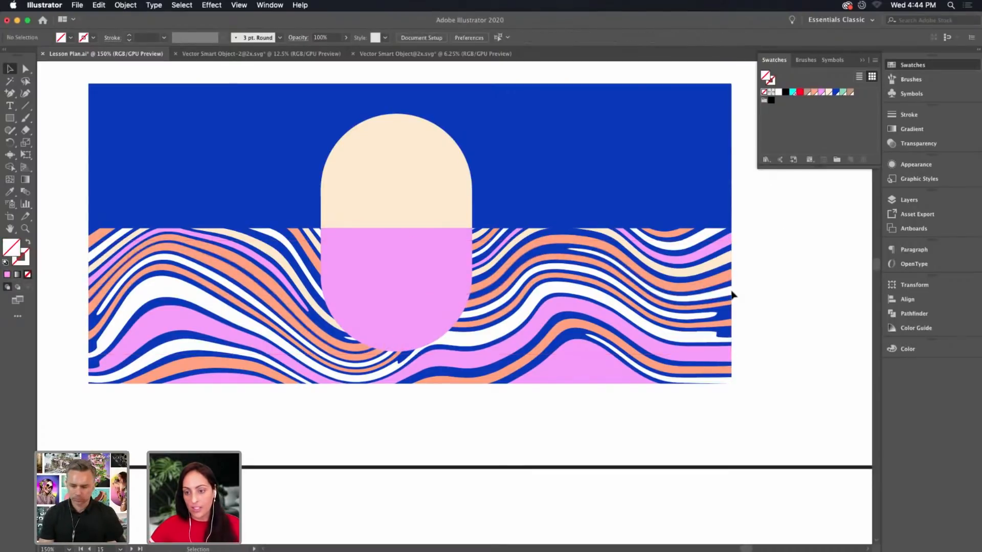
Select and copy the complete two-tone pill label together with its covering shapes
key(space)
scroll(456, 397, down, 2)
click(594, 423)
key(super+minus)
key(super+minus)
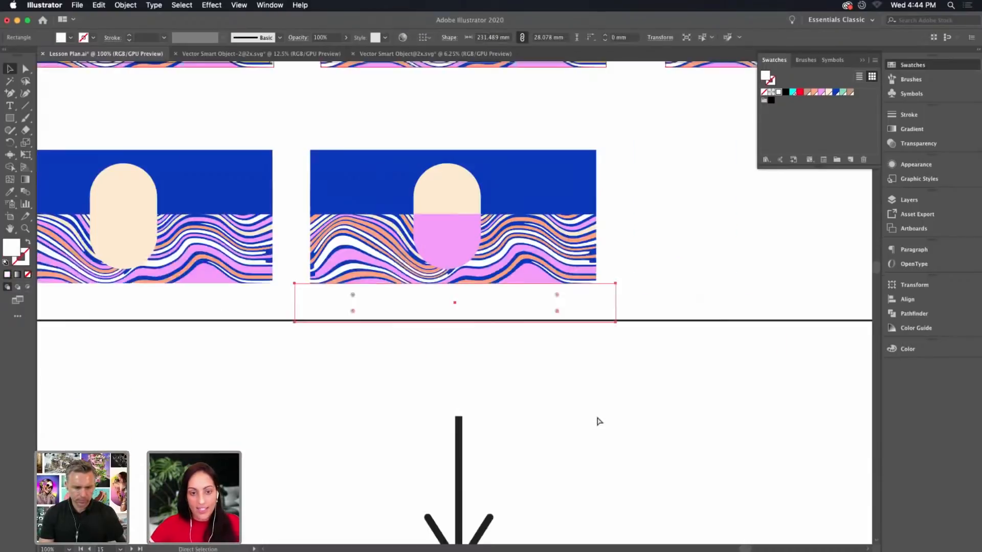
click(667, 303)
drag(660, 145, 298, 320)
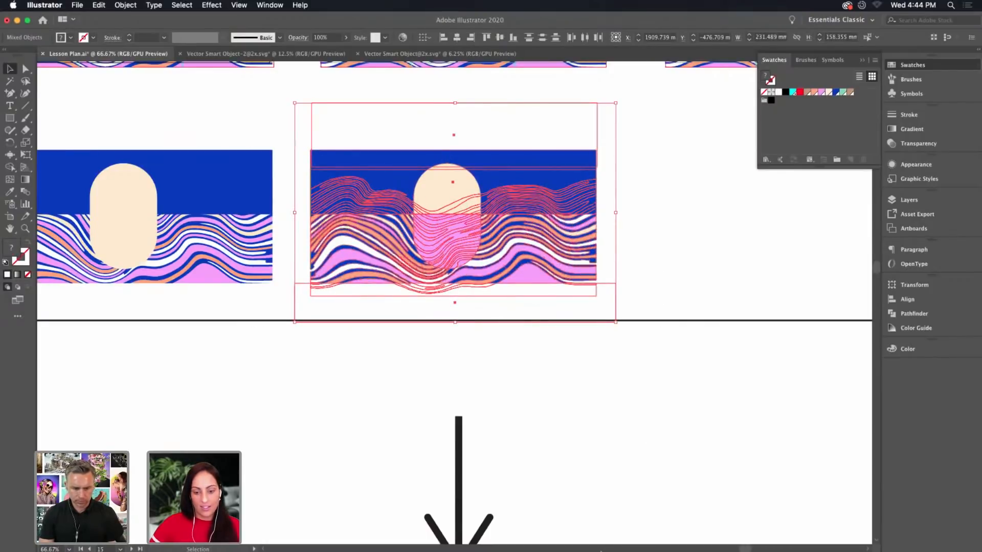
Switch to Photoshop, open the tub mockup's YOUR DESIGN HERE smart object and paste the label as a Smart Object
click(532, 531)
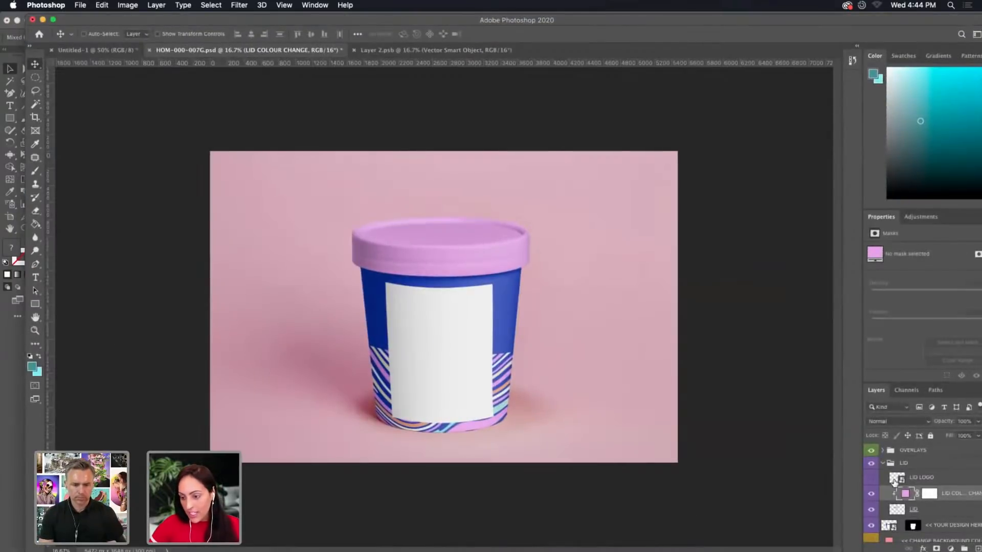
double_click(888, 526)
key(super+v)
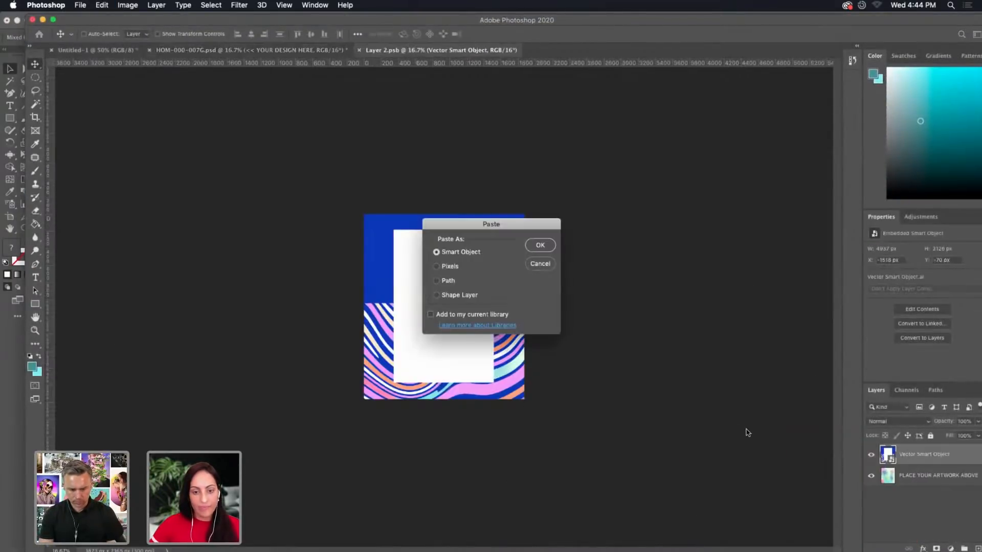
click(533, 246)
Scale the pasted two-tone pill label to about 194%, centre its pill on the canvas, and save and close the smart object
drag(523, 361, 688, 474)
drag(361, 249, 276, 193)
drag(495, 372, 464, 337)
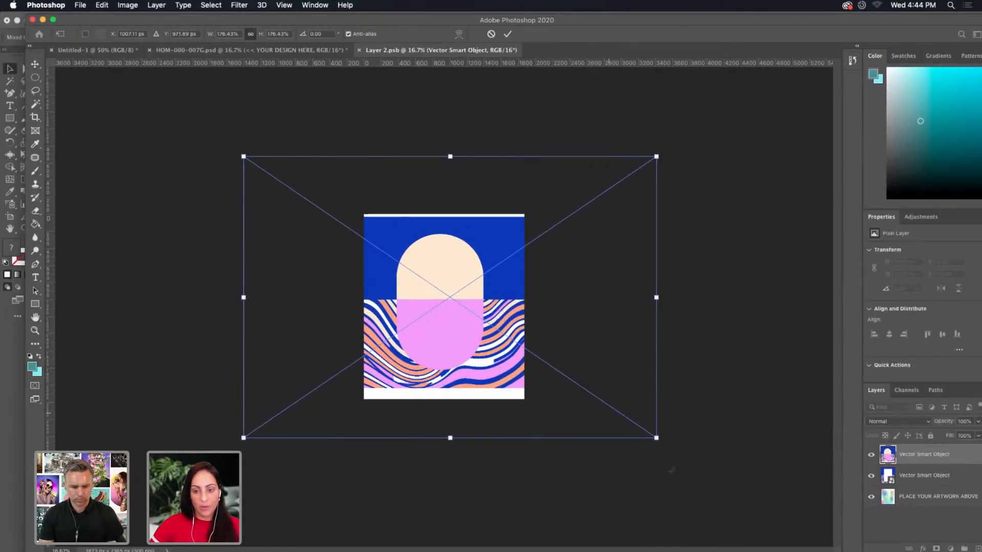
drag(657, 438, 697, 464)
drag(498, 362, 532, 324)
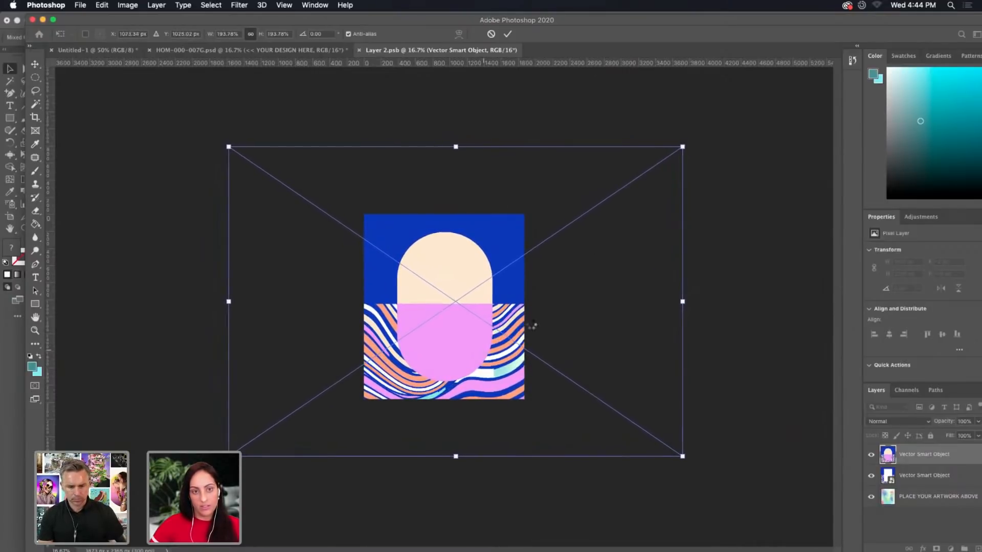
key(Return)
click(358, 50)
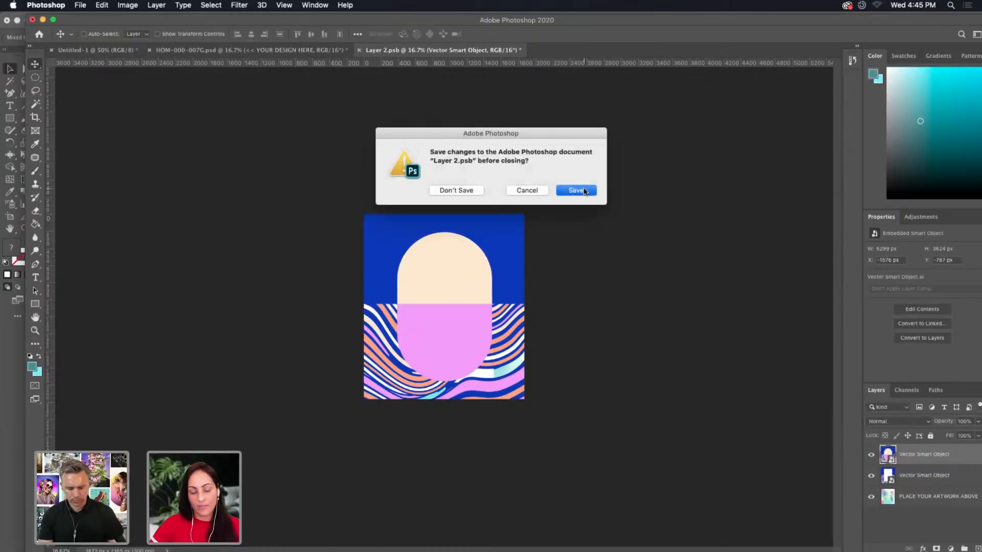
key(Return)
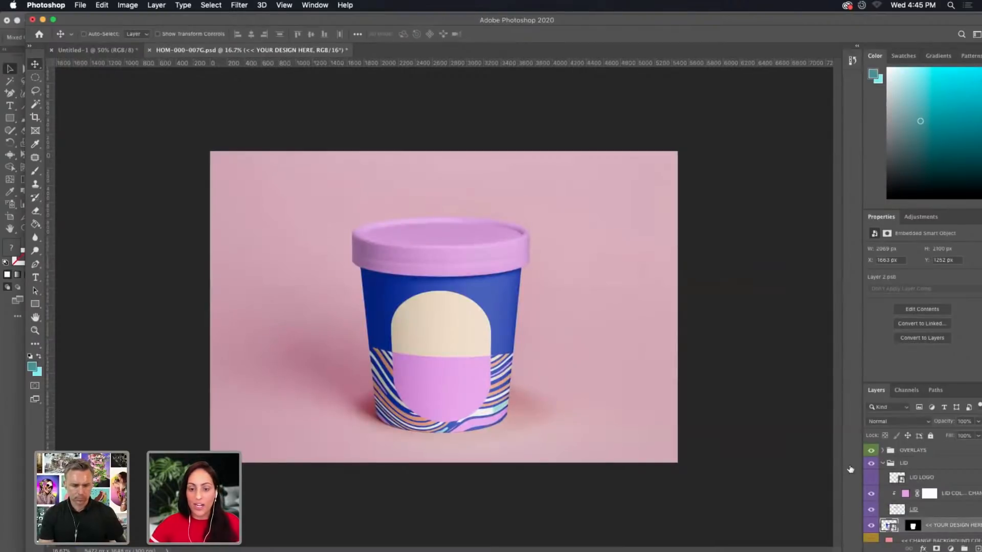
Reopen the mockup's YOUR DESIGN HERE smart object and hide the older label layer with the white panel
double_click(889, 525)
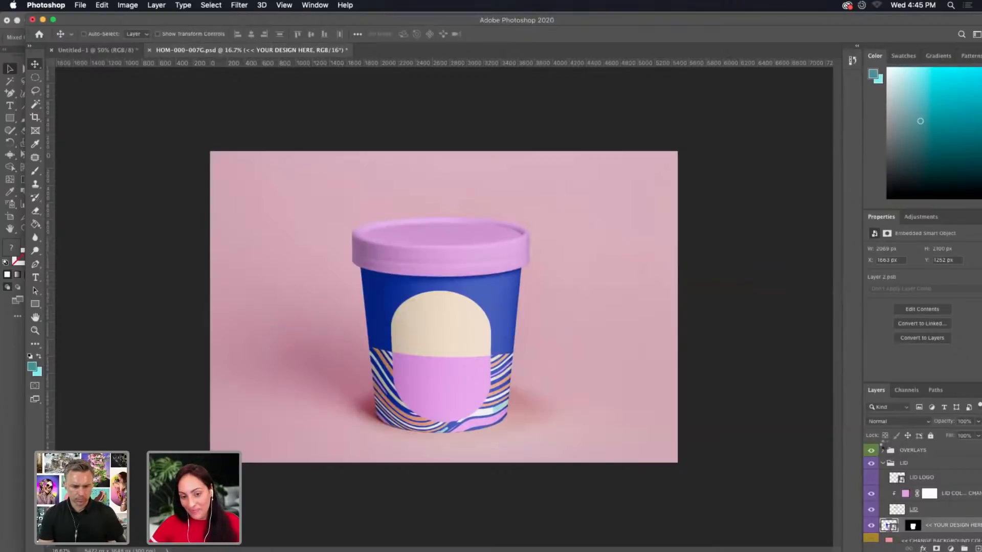
click(871, 476)
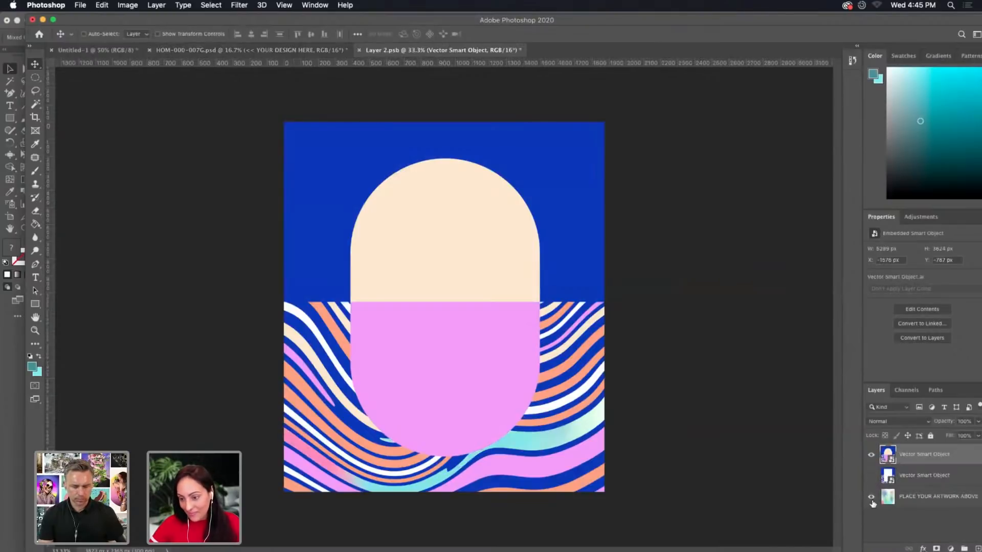
Apply a white Color Overlay to the PLACE YOUR ARTWORK ABOVE layer, then save and close the smart object
double_click(947, 499)
double_click(957, 507)
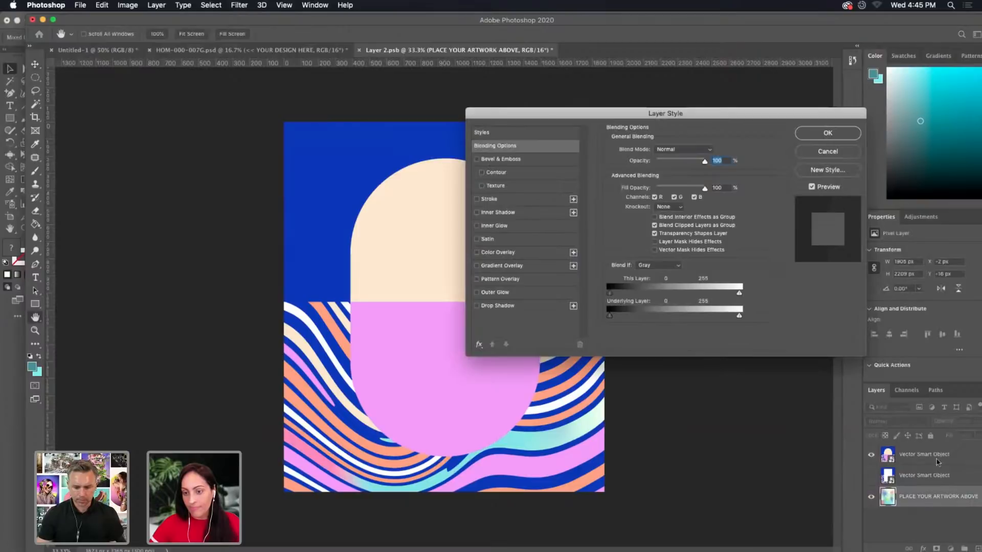
click(515, 253)
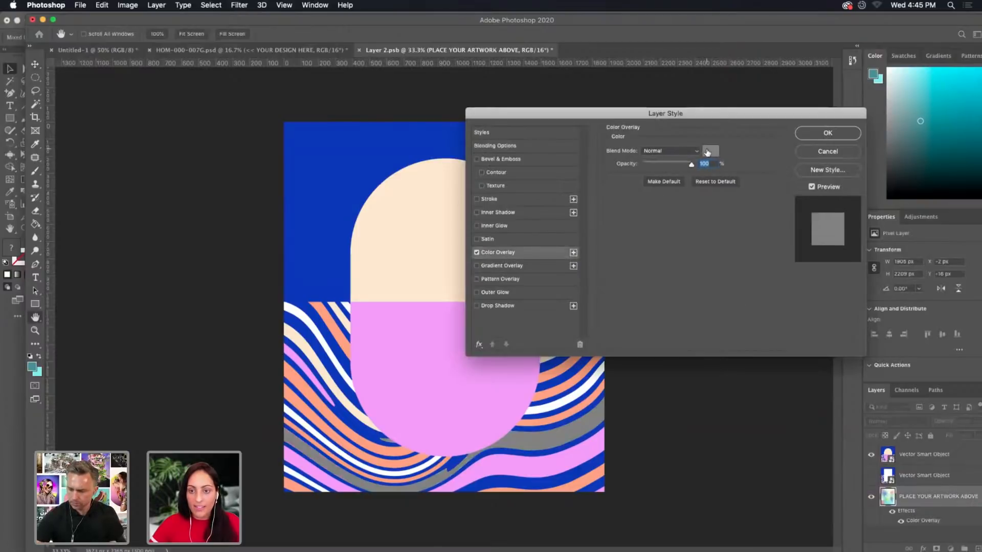
click(706, 152)
click(537, 192)
click(529, 176)
click(760, 171)
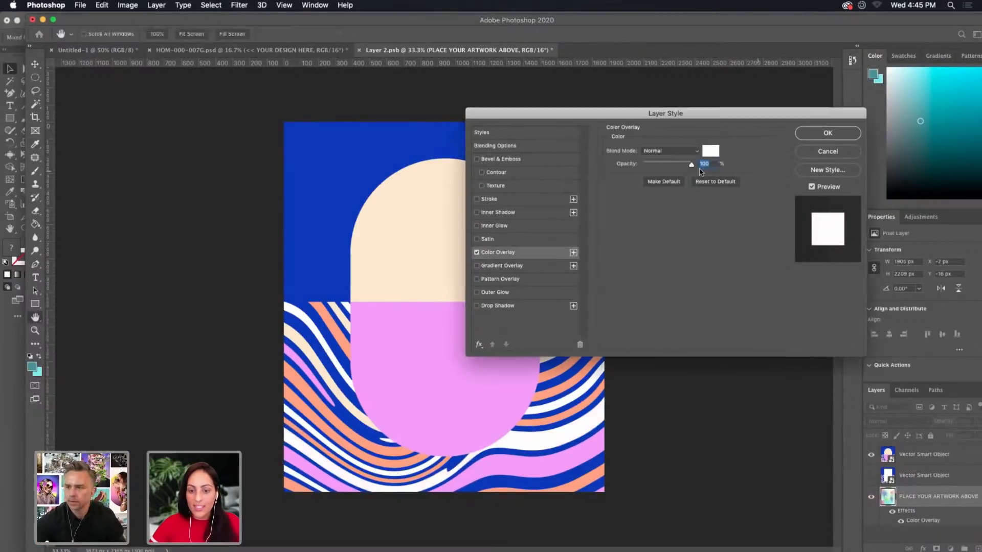
click(826, 134)
click(357, 50)
click(582, 190)
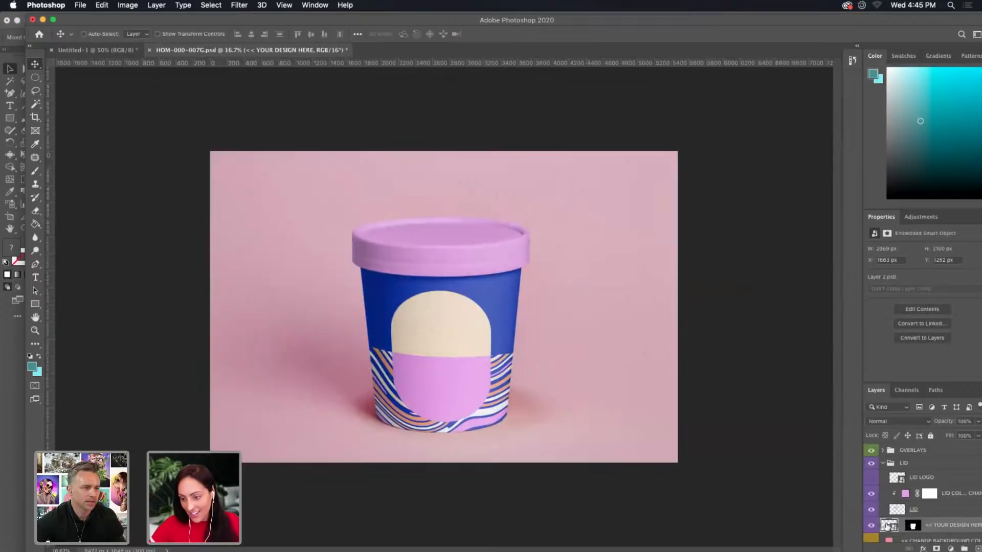
Transform the design layer on the tub, narrowing it to about 104% width and shifting it slightly upward to fit the cup
key(super+t)
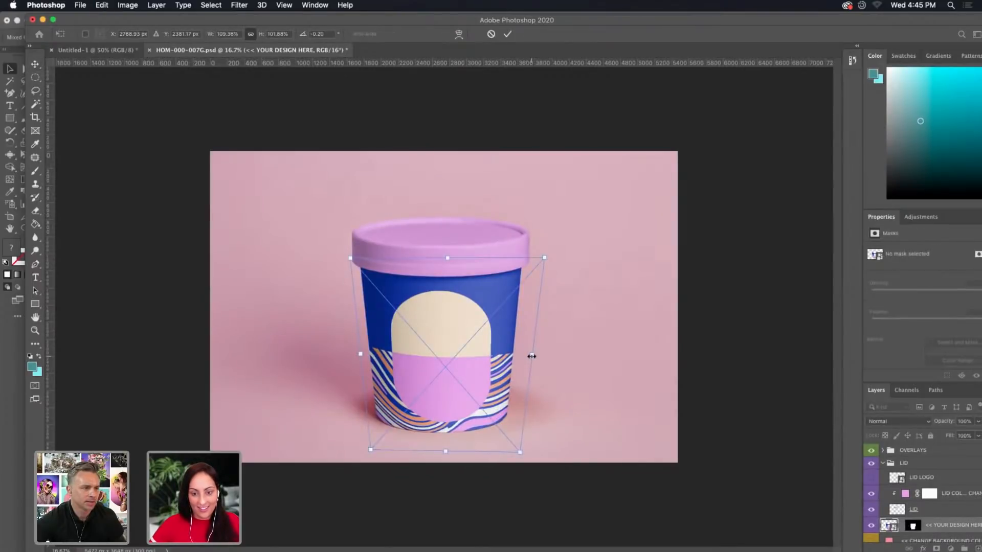
drag(532, 357, 527, 355)
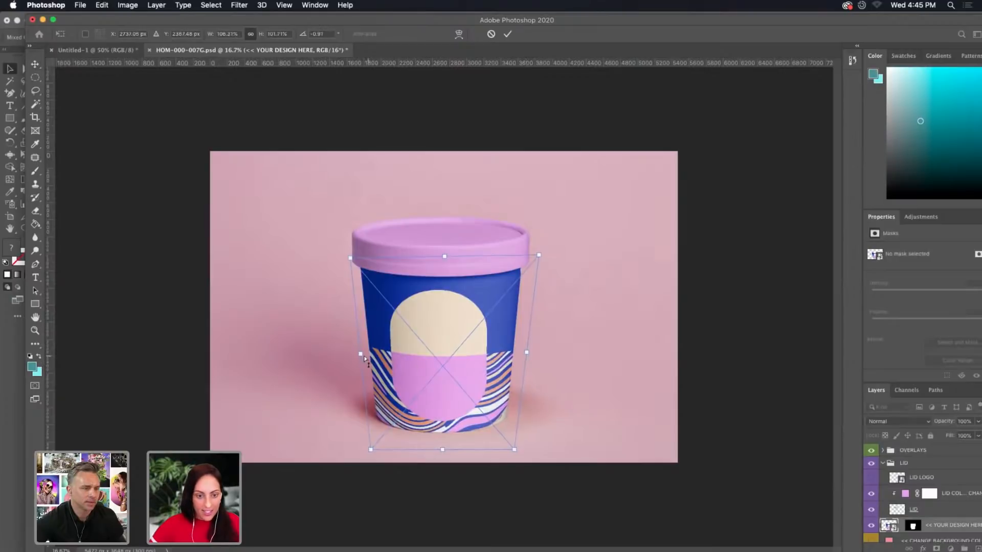
drag(361, 355, 364, 353)
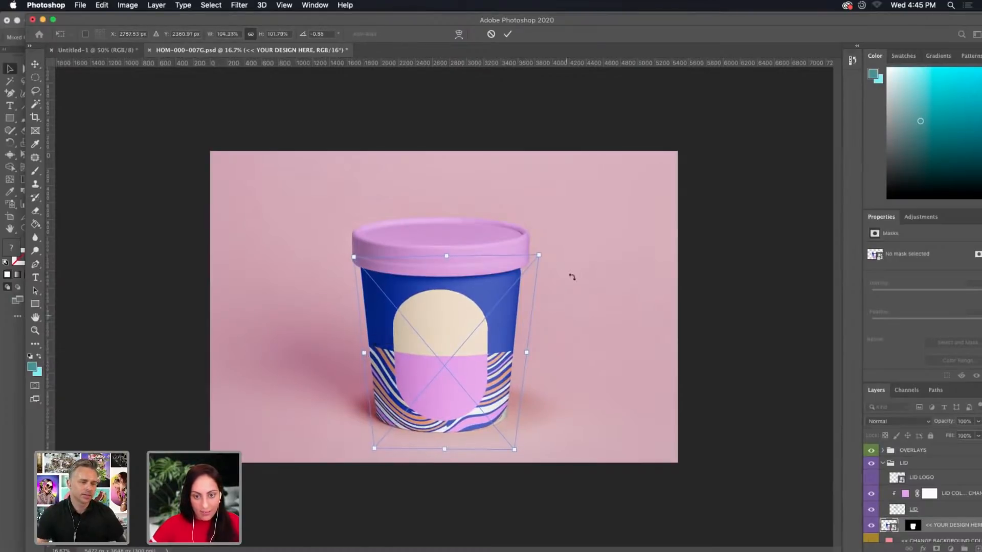
drag(540, 259, 537, 255)
drag(440, 347, 443, 347)
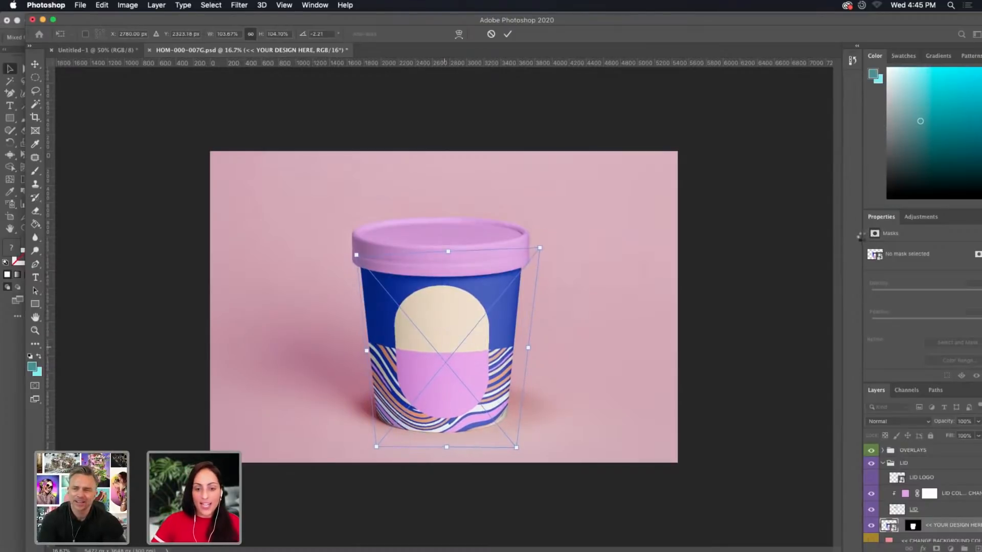
key(Return)
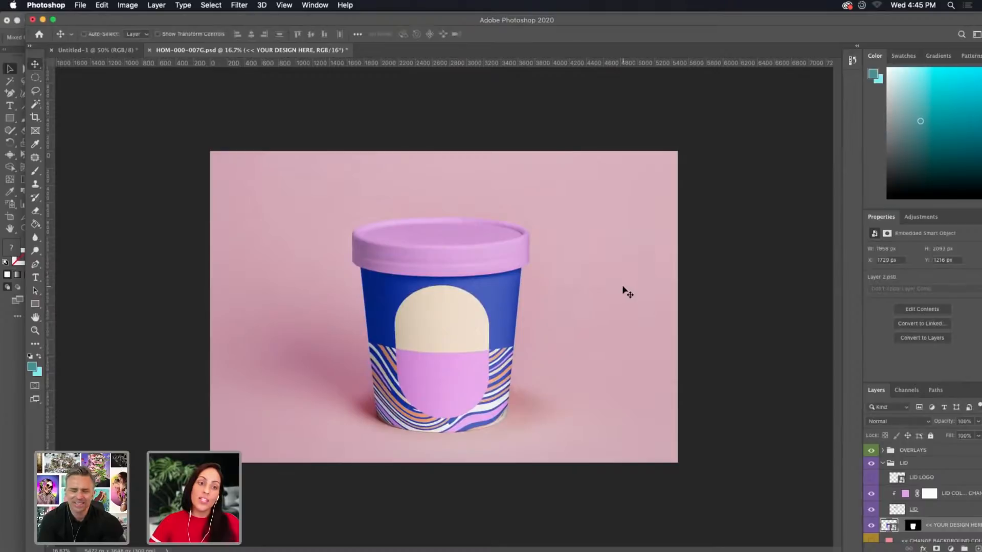
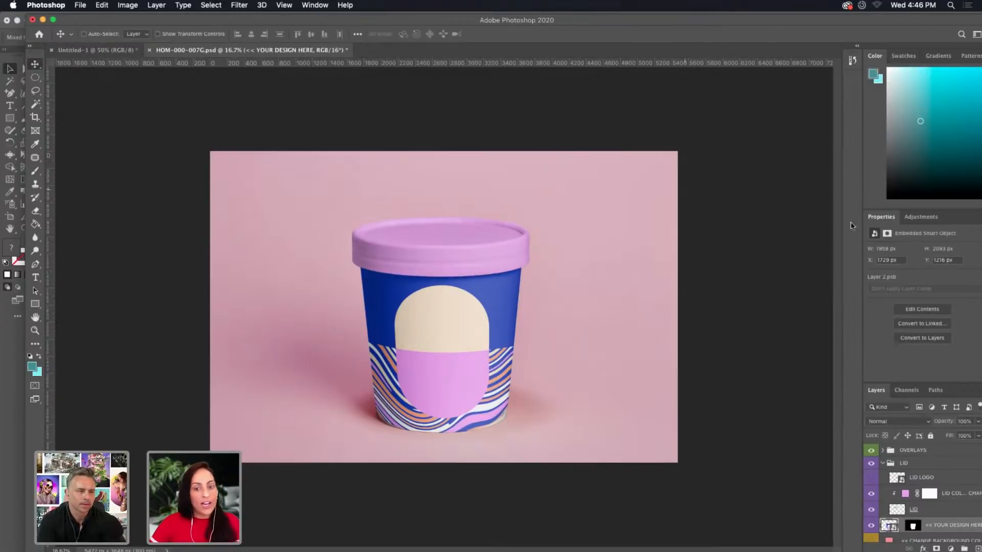
Set the opacity of the Highlights overlay to 17% and the SHADOWS overlay to 91%
click(883, 451)
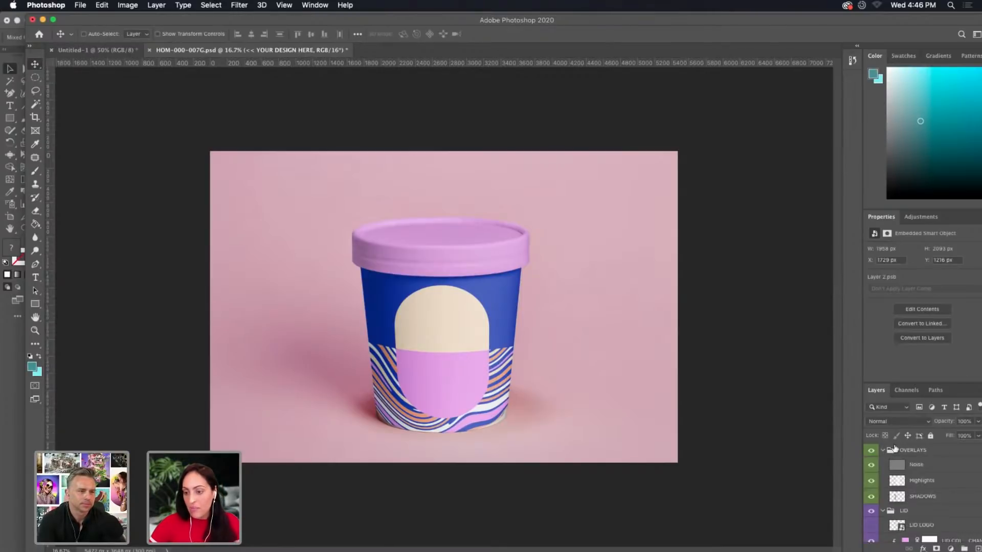
click(925, 483)
click(978, 422)
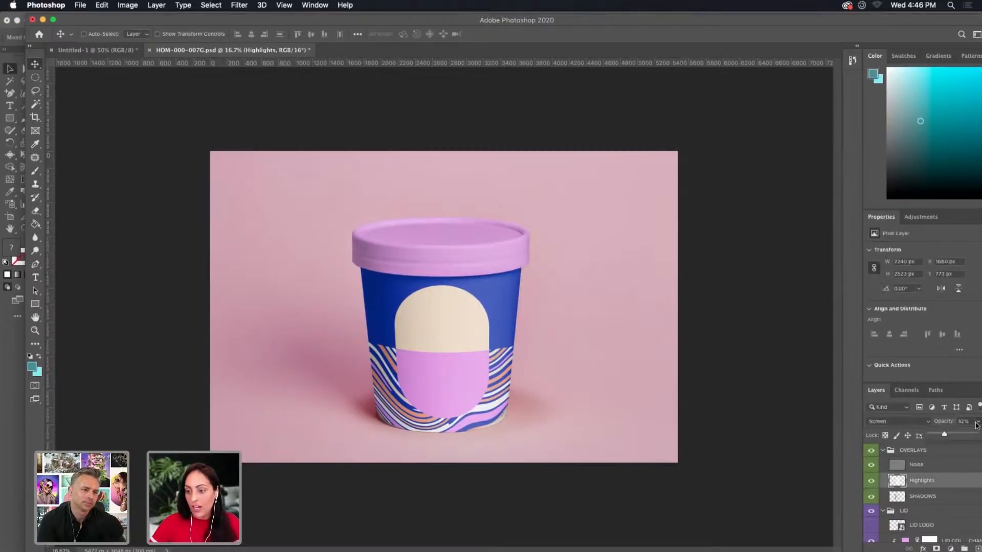
drag(935, 436, 938, 437)
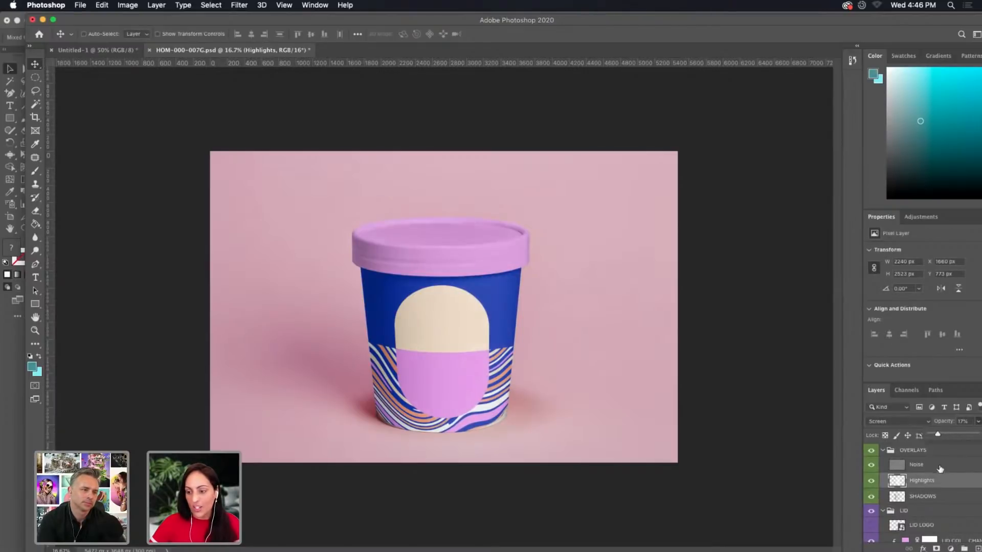
click(942, 499)
click(978, 423)
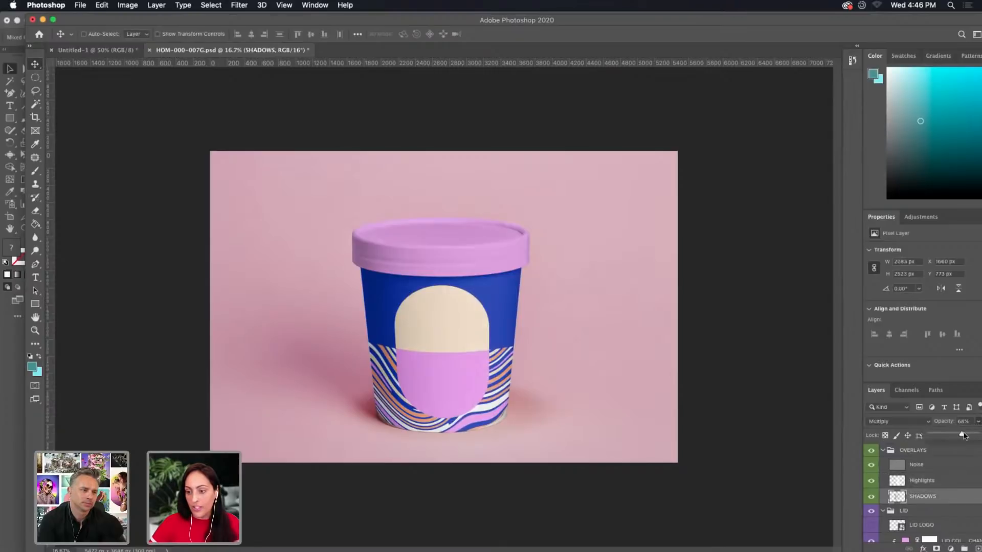
click(973, 435)
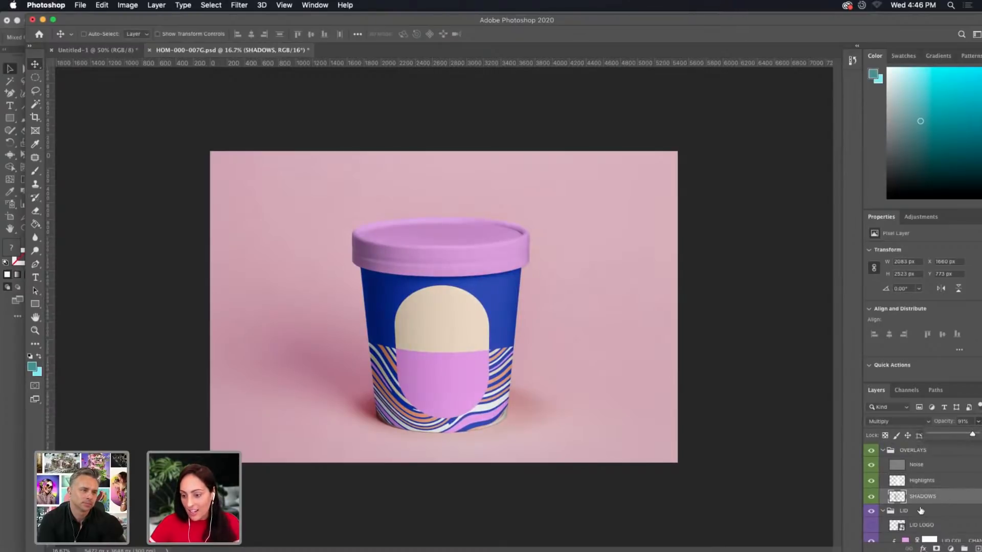
Turn on the CHANGE BACKGROUND COLOUR layer and recolour it with pink c88fdf sampled from the tub's pill
scroll(943, 508, down, 3)
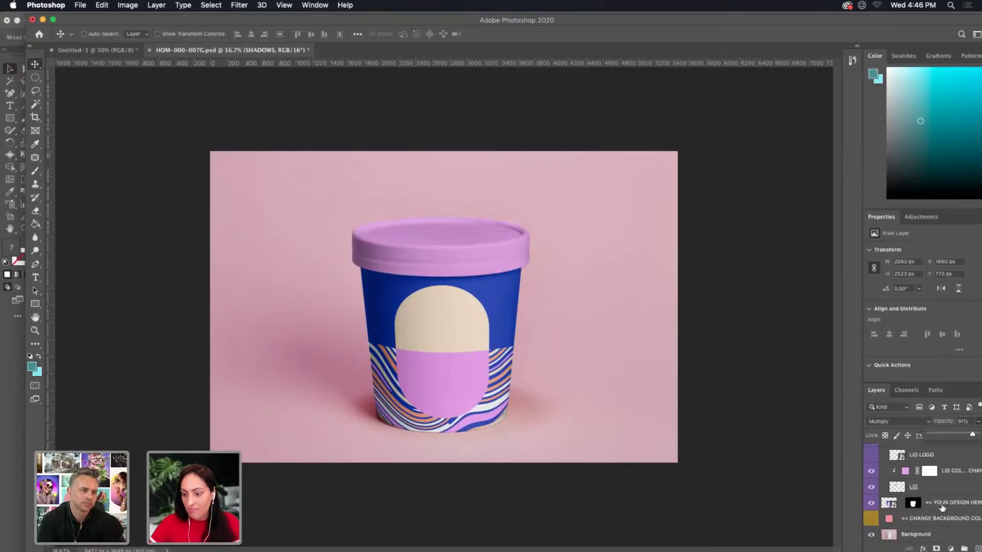
double_click(888, 519)
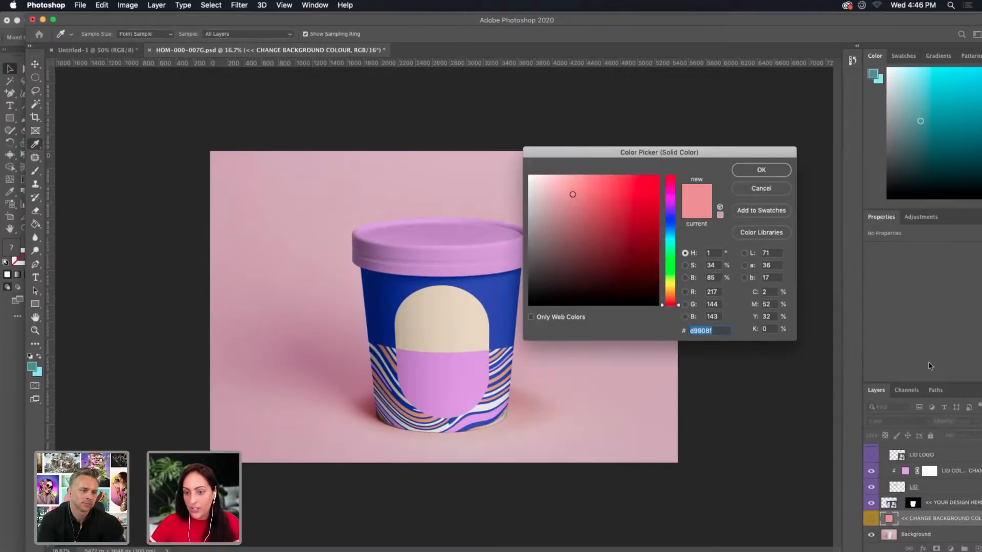
click(758, 191)
double_click(887, 519)
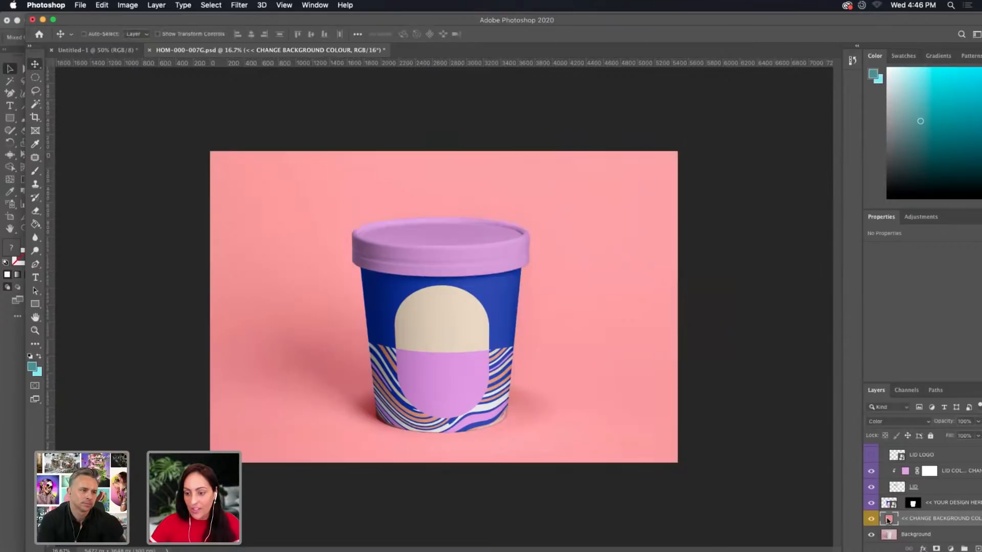
click(451, 387)
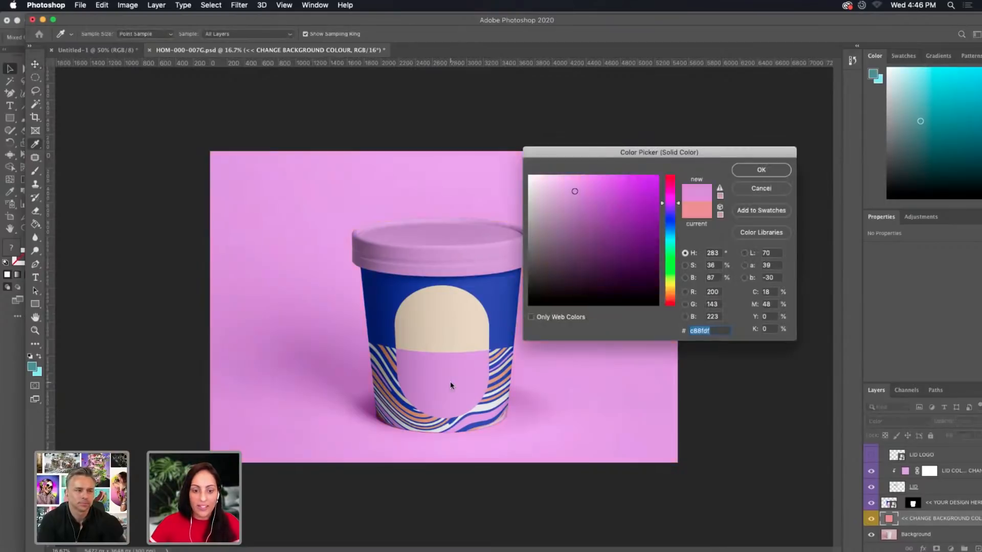
click(770, 173)
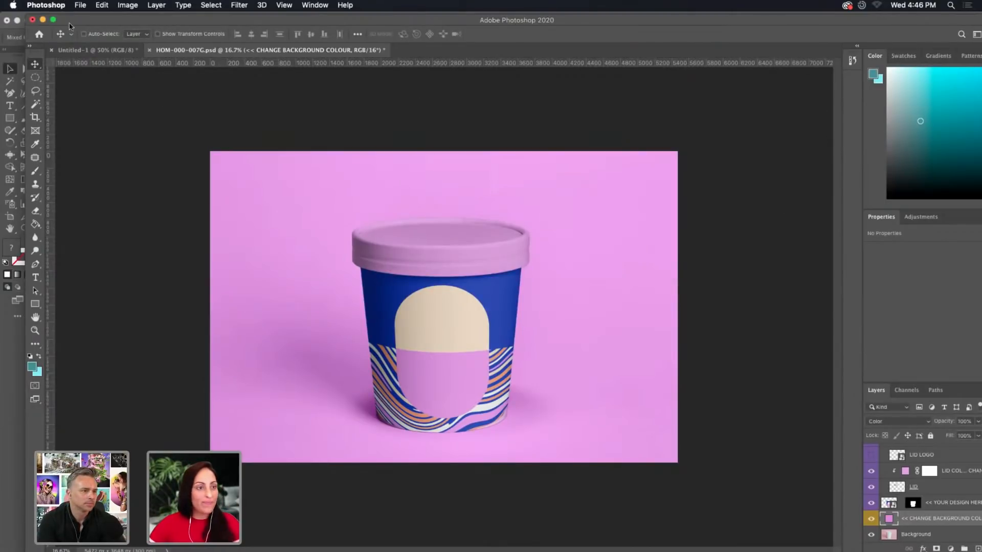
Switch back to Illustrator and review the collection of wave label layouts in the Lesson Plan document
click(43, 20)
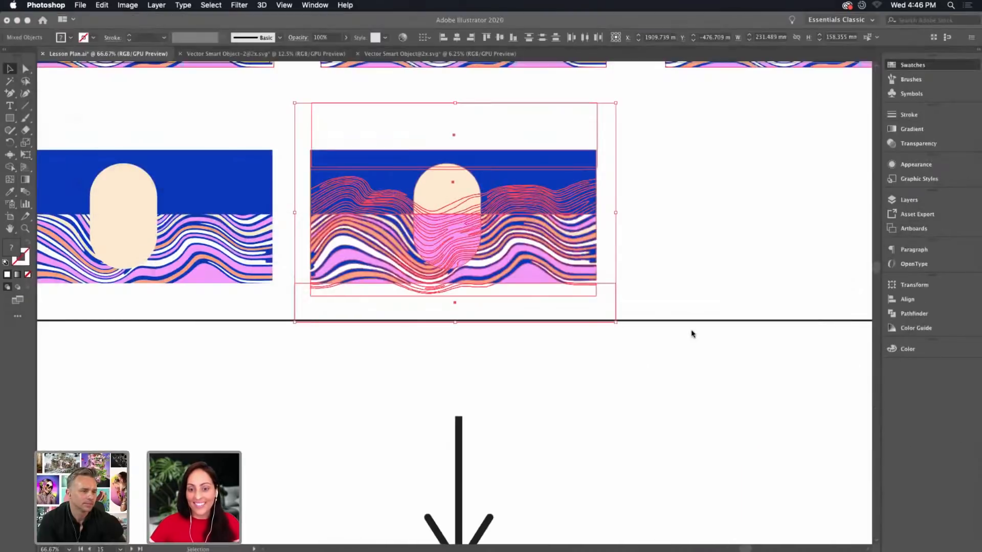
key(super+minus)
key(super+minus)
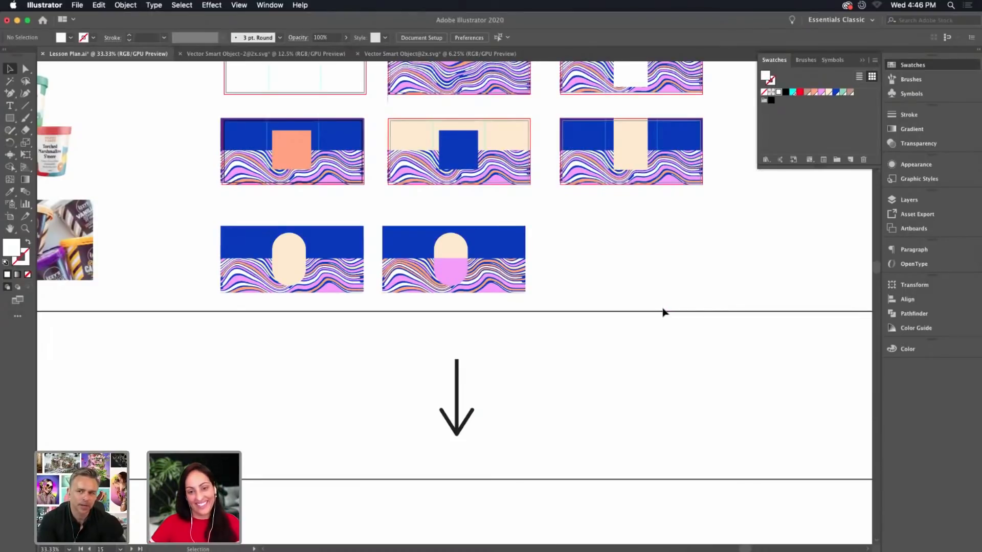
drag(566, 218, 402, 313)
click(646, 265)
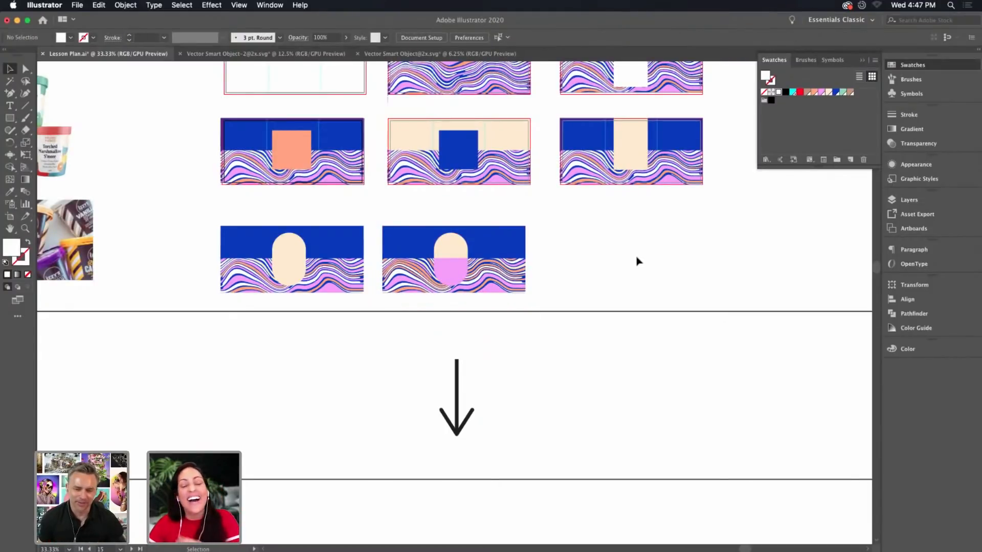
key(super+minus)
scroll(642, 263, right, 5)
scroll(642, 263, up, 3)
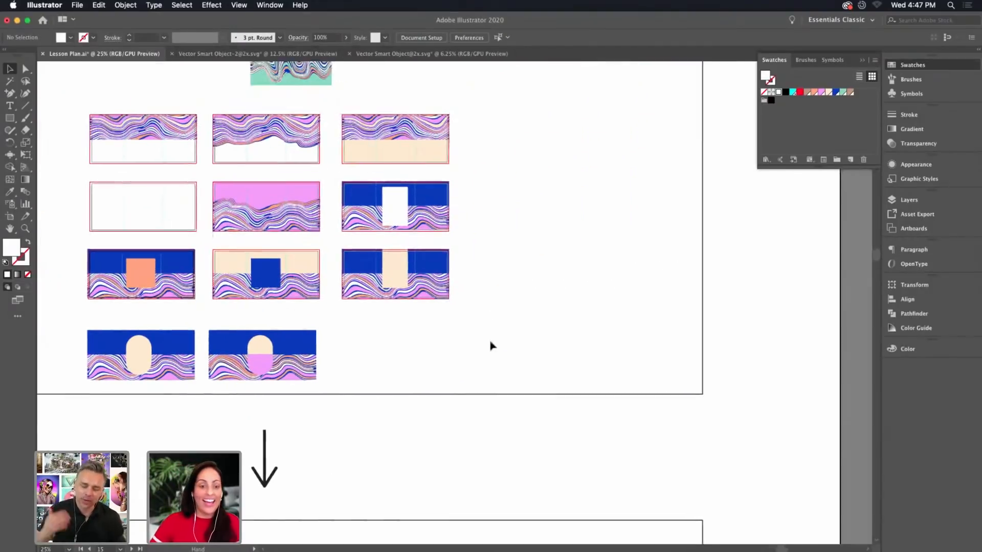
scroll(429, 337, left, 1)
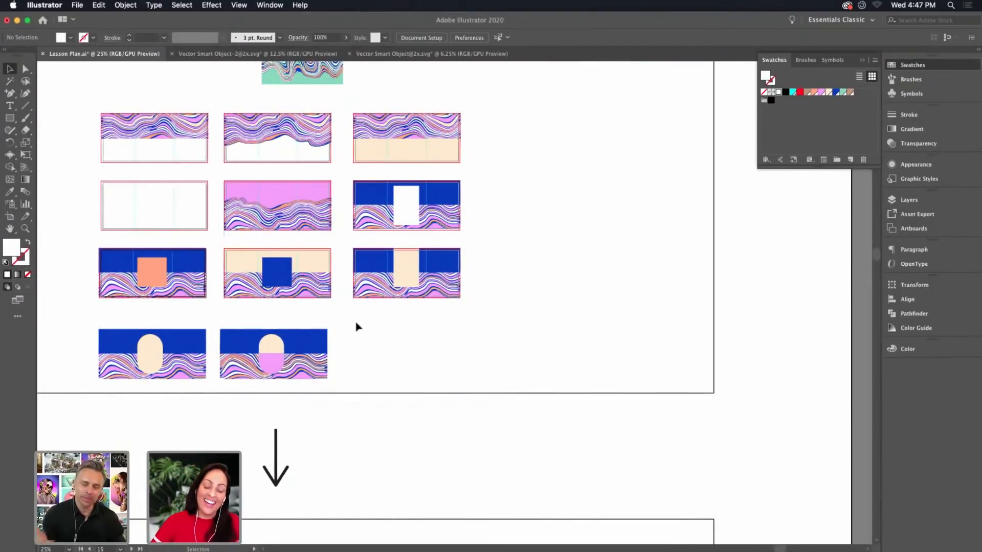
Try placing a copy of the two-tone pill label in the empty area beside the layouts, then delete it
key(super+equal)
drag(196, 397, 603, 361)
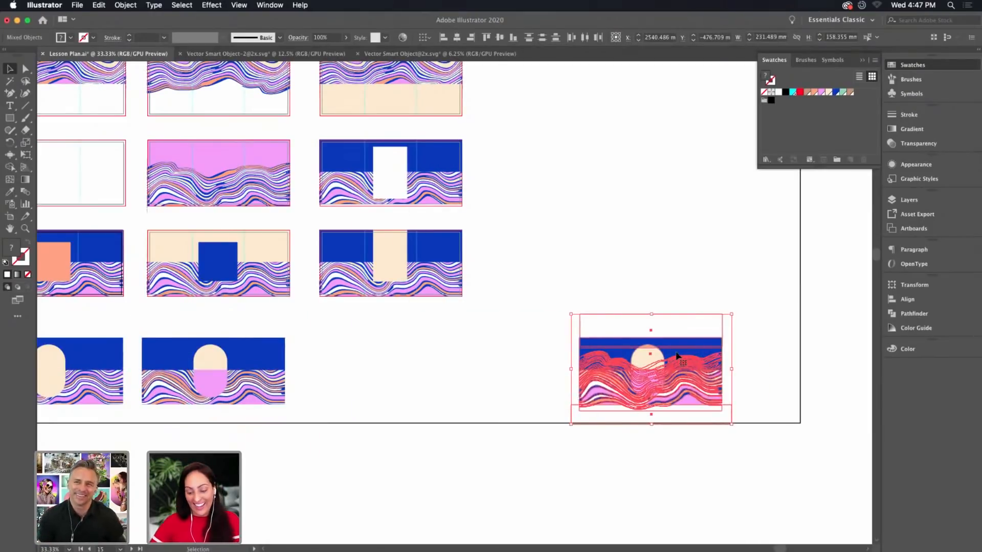
key(Delete)
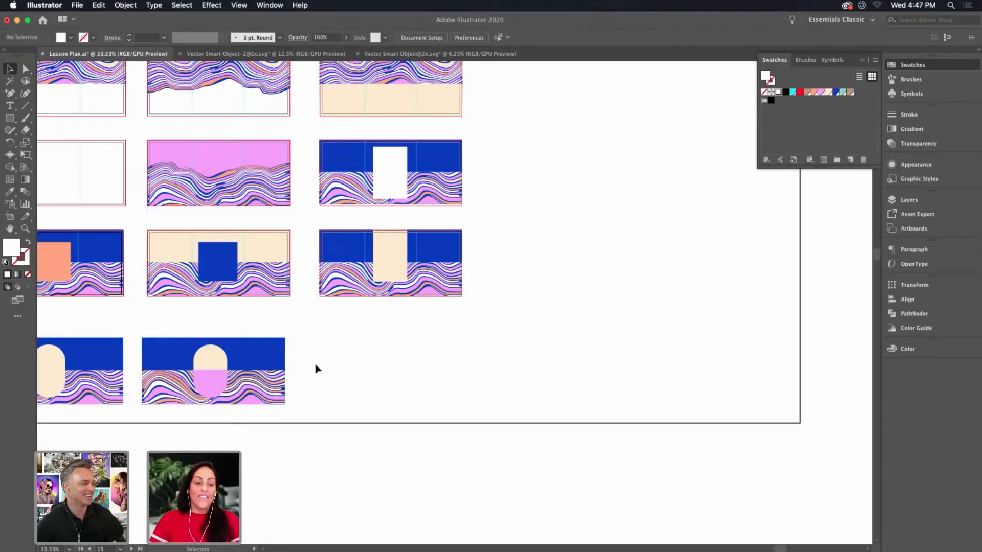
Copy the mint-background wave artwork into the empty area beside the label layouts and stretch it to about 208 mm wide
key(super+equal)
key(super+equal)
drag(302, 327, 489, 533)
mouse_move(390, 207)
mouse_down()
mouse_move(427, 327)
mouse_move(508, 474)
mouse_up()
drag(524, 346, 596, 498)
drag(572, 206, 291, 360)
mouse_move(565, 197)
mouse_down()
mouse_move(262, 353)
mouse_move(282, 348)
mouse_up()
drag(685, 306, 202, 254)
drag(855, 518, 598, 272)
key(super+v)
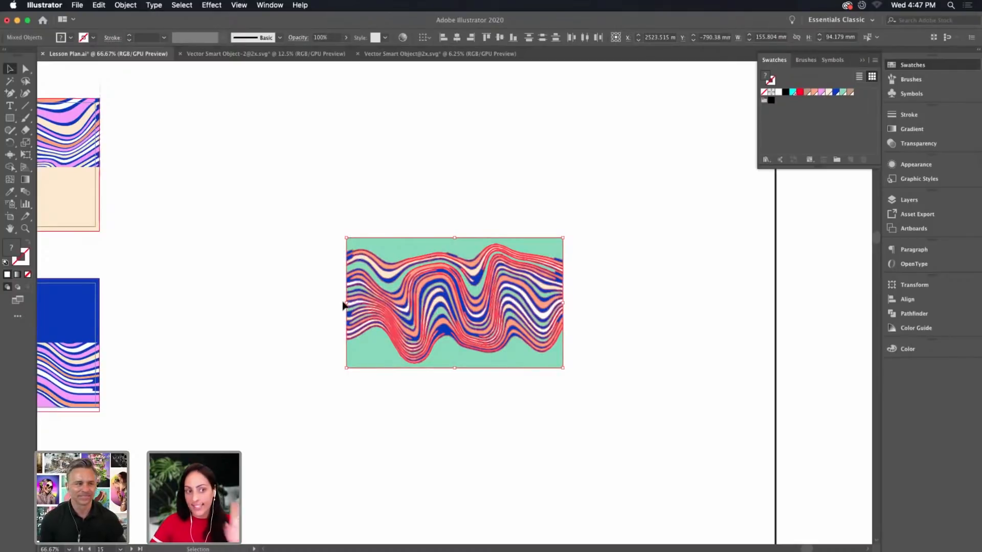
drag(346, 304, 274, 303)
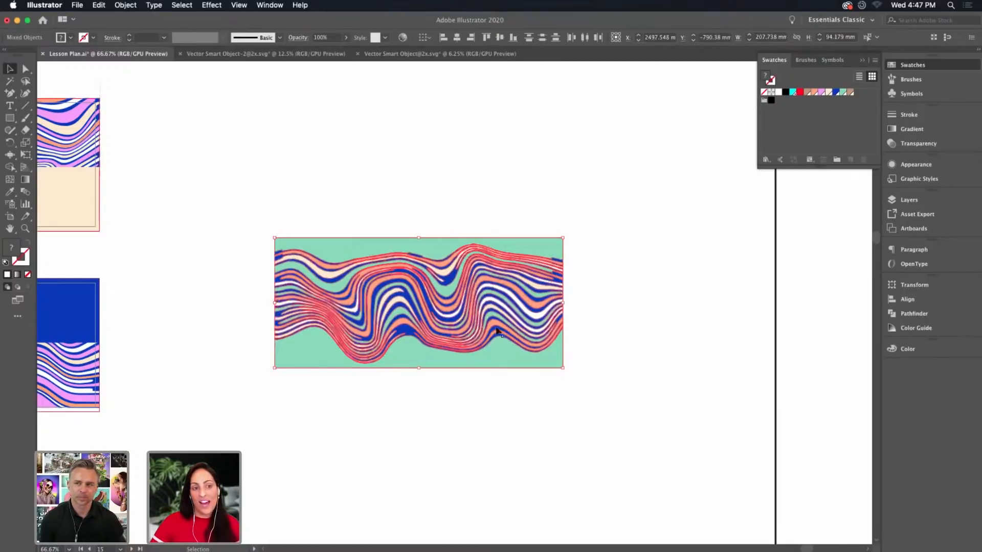
Stretch the mint-background wave artwork vertically to about 108 mm tall
click(606, 333)
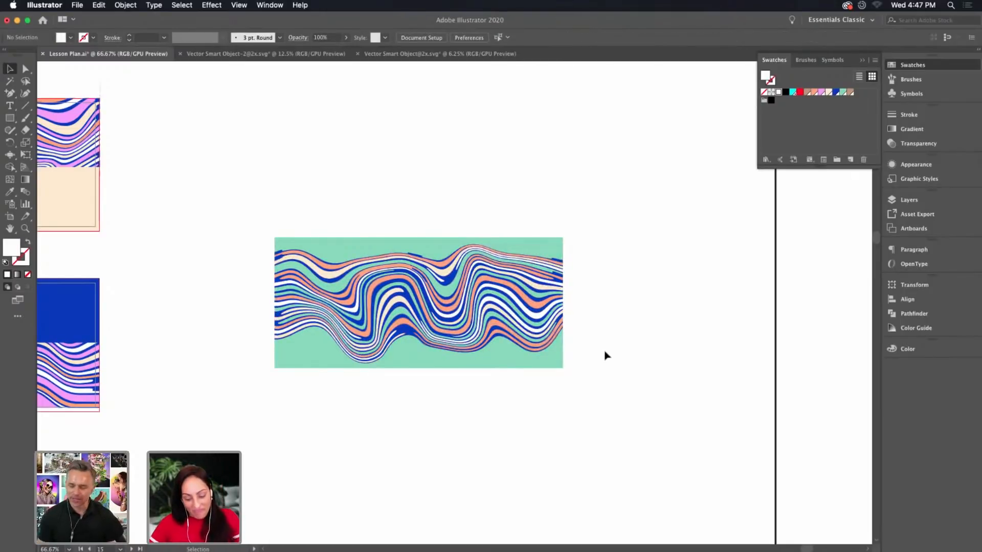
drag(621, 224, 216, 397)
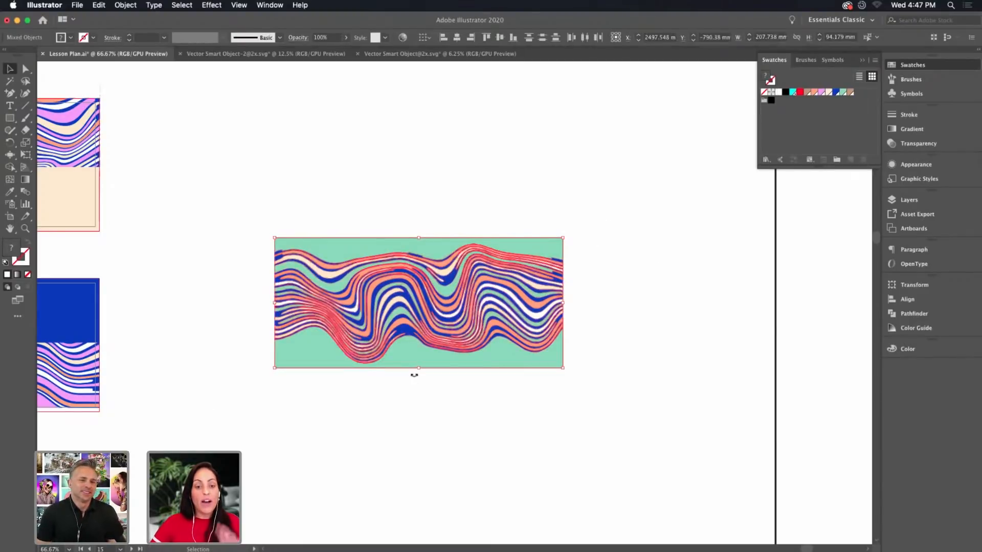
drag(421, 366, 424, 388)
key(super+equal)
drag(626, 456, 574, 425)
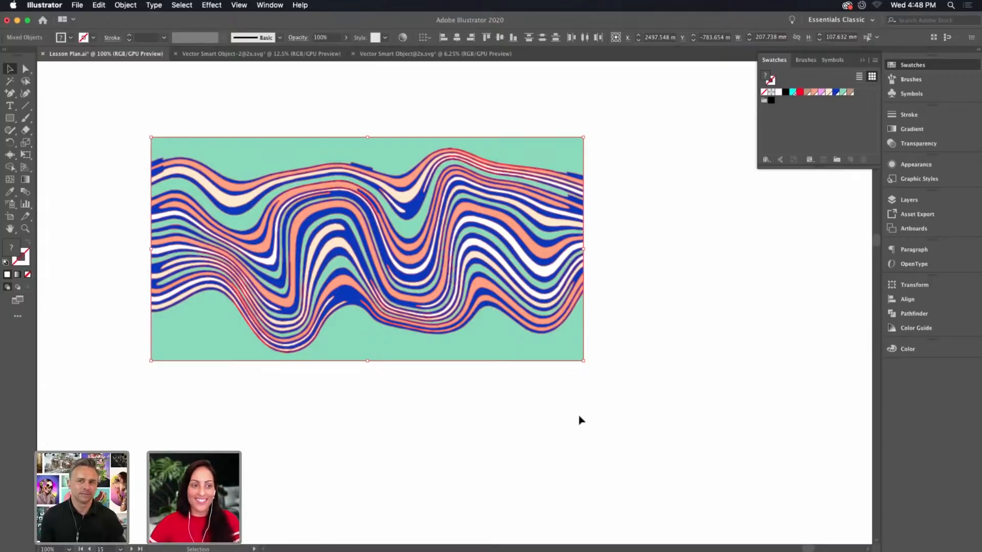
click(482, 386)
drag(482, 385, 563, 408)
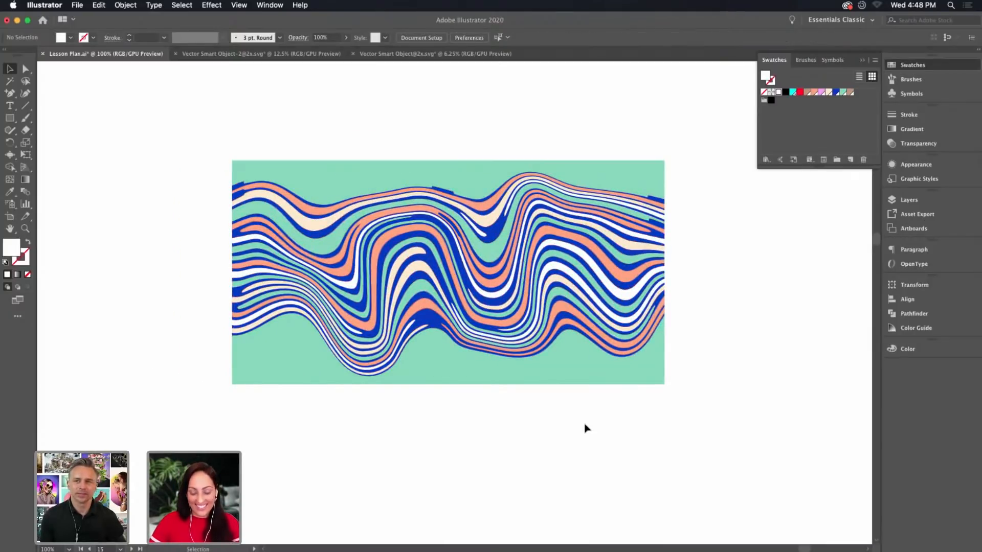
drag(657, 466, 646, 374)
key(super+minus)
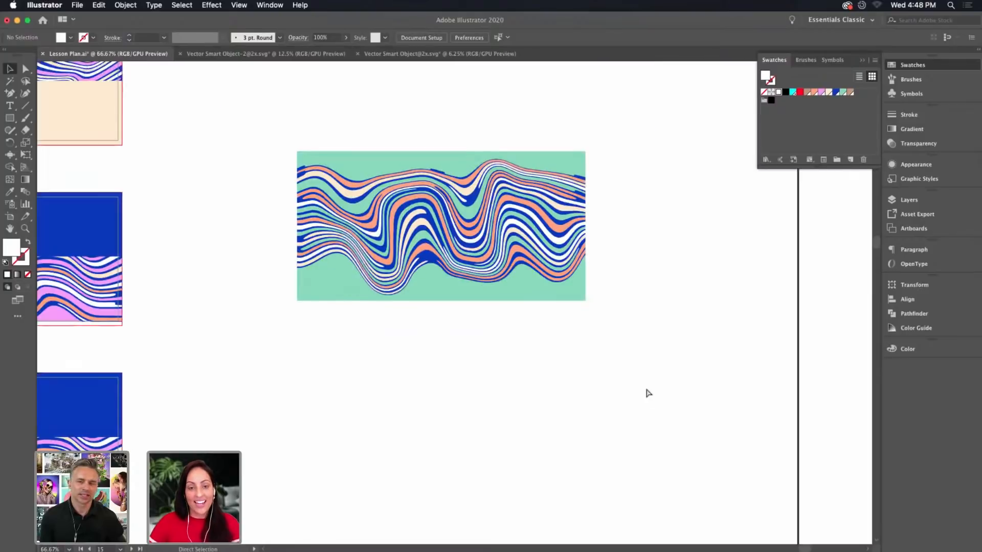
Copy the two-tone pink and cream pill label into the empty area below the mint wave artwork
scroll(631, 441, down, 8)
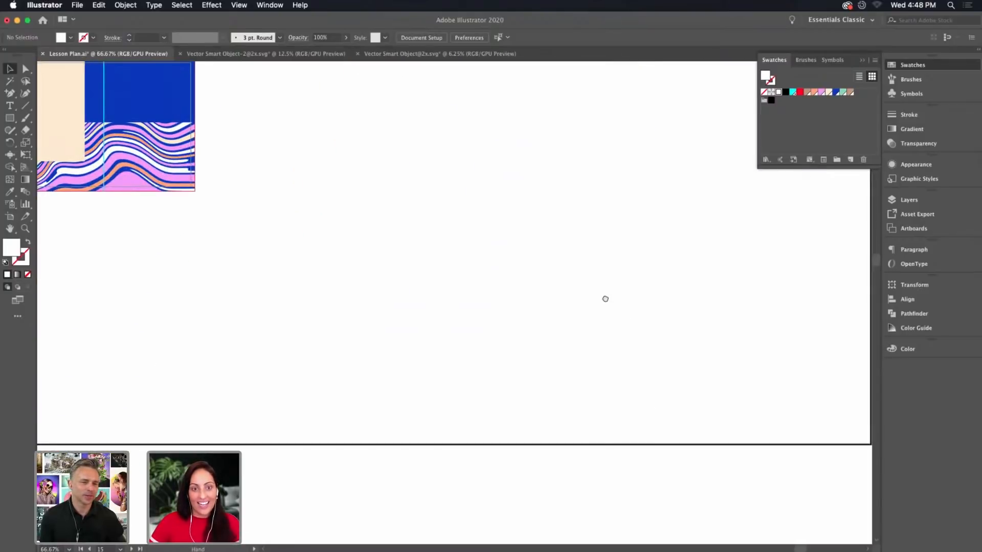
scroll(606, 298, up, 2)
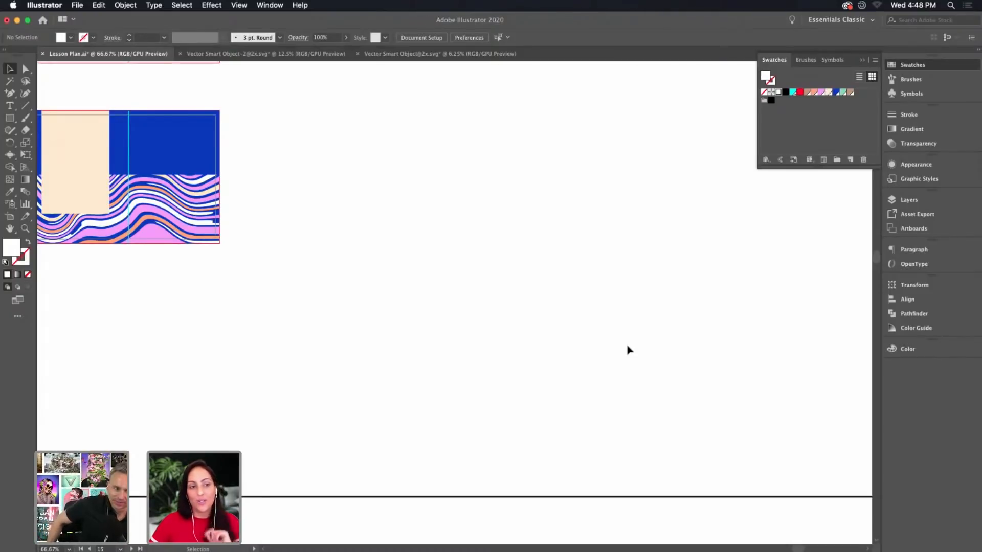
key(super+minus)
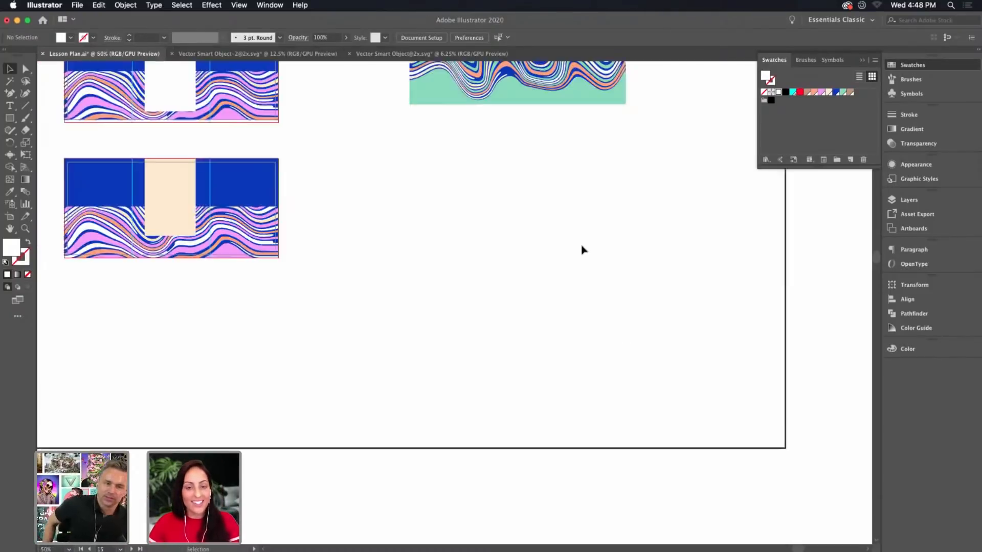
scroll(563, 332, up, 3)
scroll(562, 332, left, 2)
scroll(646, 355, down, 3)
scroll(645, 354, left, 5)
drag(384, 314, 134, 450)
drag(149, 358, 753, 363)
drag(818, 289, 526, 313)
drag(488, 365, 485, 217)
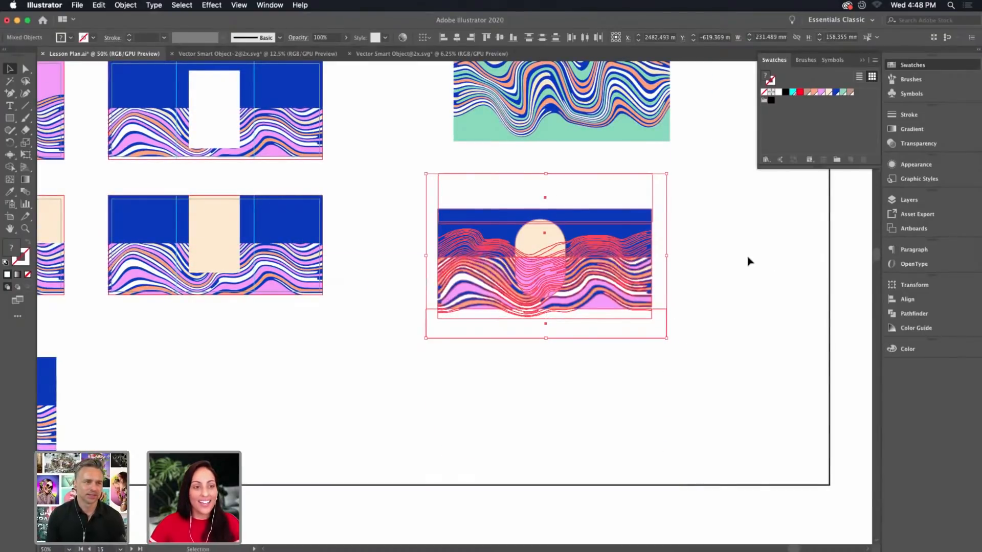
Reposition the copied pink pill label so it sits closely beneath the mint wave artwork
click(747, 261)
key(super+equal)
drag(787, 236, 640, 382)
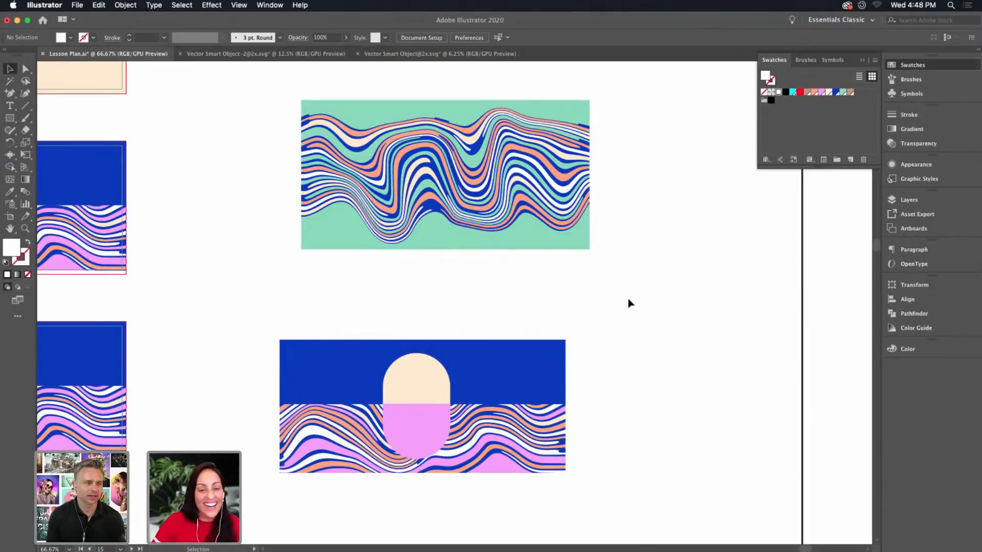
scroll(628, 307, right, 2)
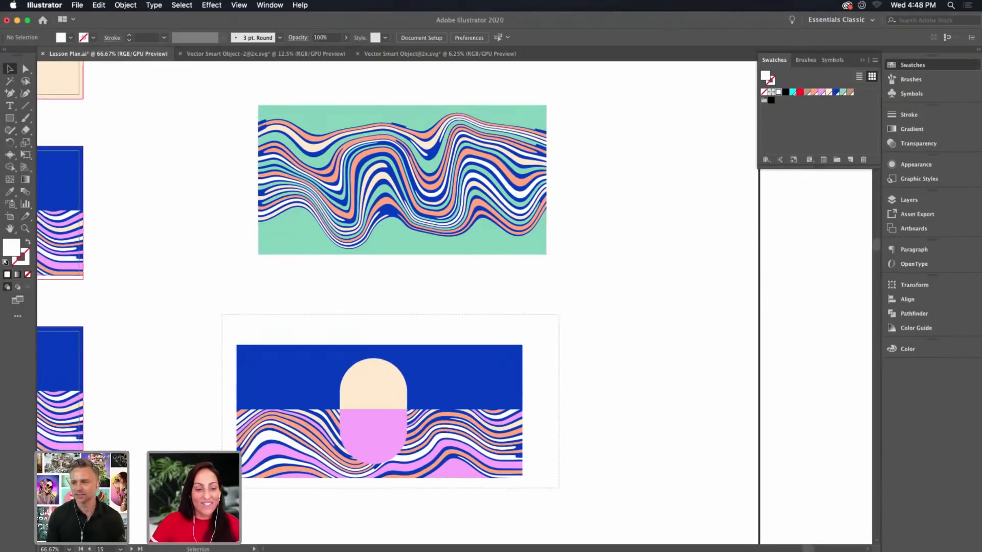
drag(222, 488, 222, 489)
drag(280, 402, 311, 380)
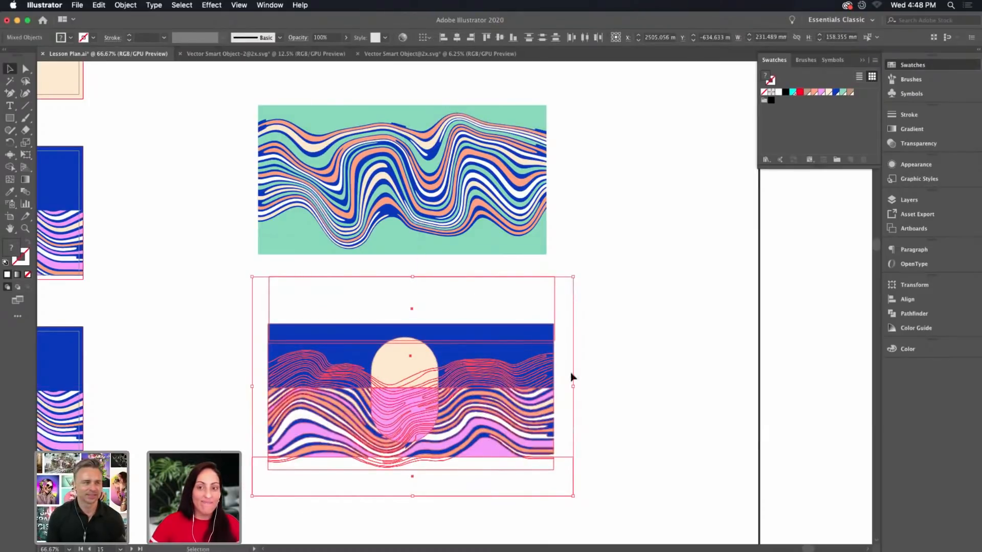
click(608, 374)
Duplicate the pink label's blue band and place the copy over the upper part of the mint wave artwork
click(514, 433)
click(500, 407)
click(621, 376)
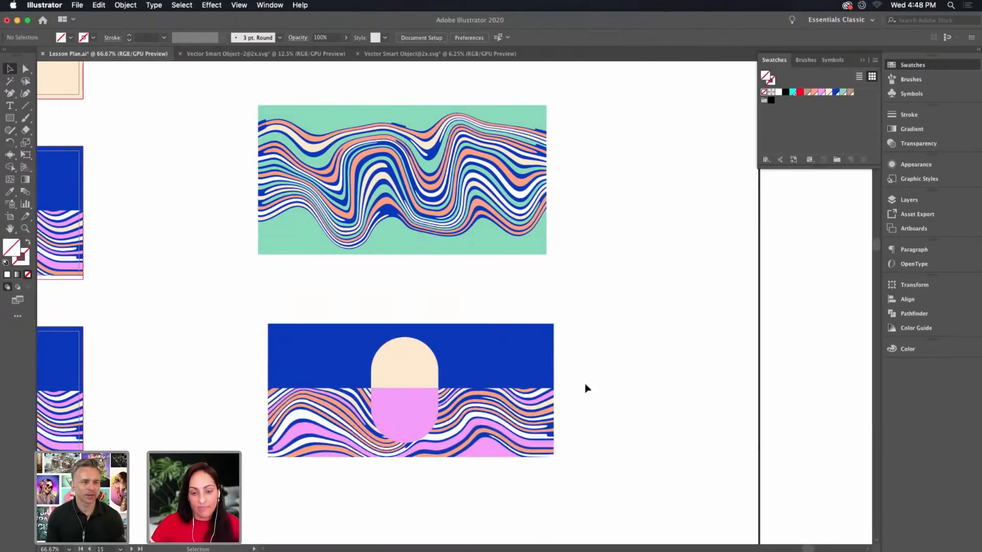
click(478, 458)
click(624, 377)
click(471, 349)
key(super+c)
key(super+v)
scroll(675, 354, up, 3)
drag(583, 403, 563, 236)
click(639, 327)
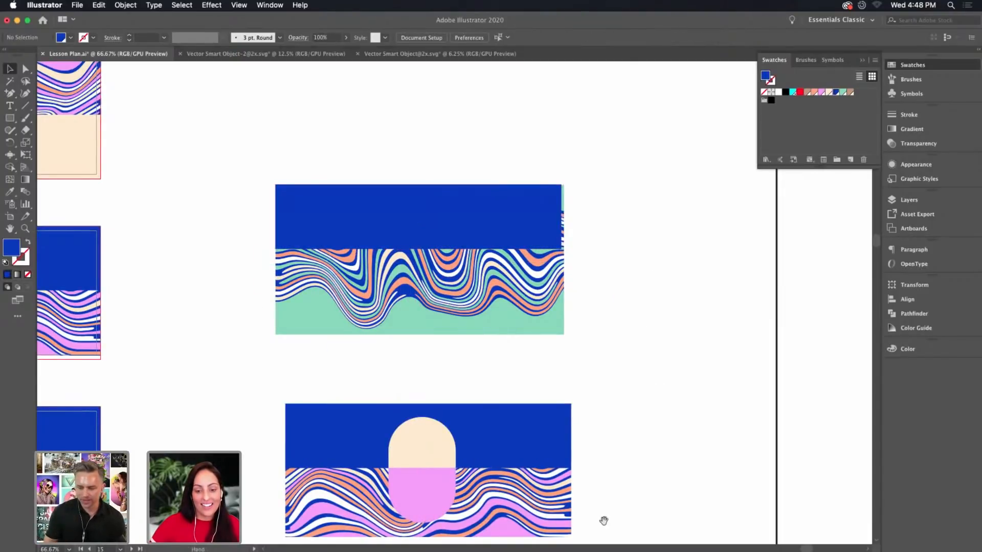
Copy the white masking rectangle to the lower part of the mint artwork and bring it to the front to hide the excess
scroll(602, 519, down, 3)
click(561, 505)
drag(561, 507, 557, 264)
key(shift+super+bracketright)
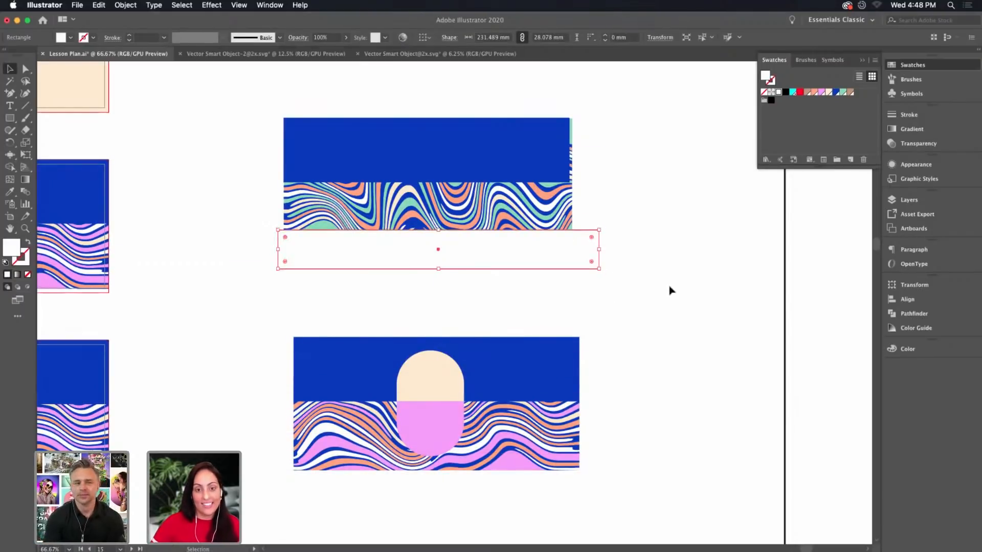
click(700, 327)
scroll(703, 353, up, 2)
scroll(703, 353, left, 2)
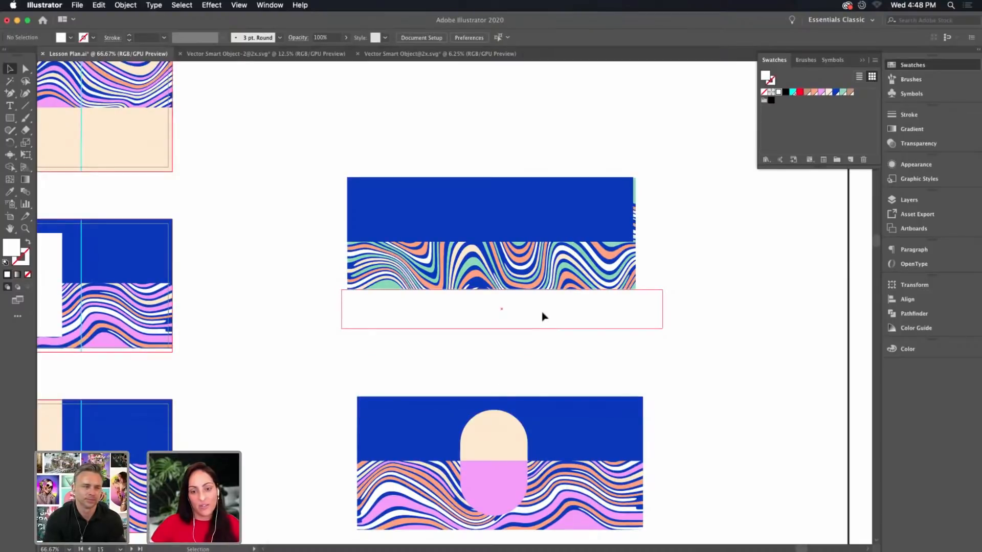
drag(543, 316, 543, 318)
Widen the blue band over the mint label to match the full width of the wave artwork
click(632, 212)
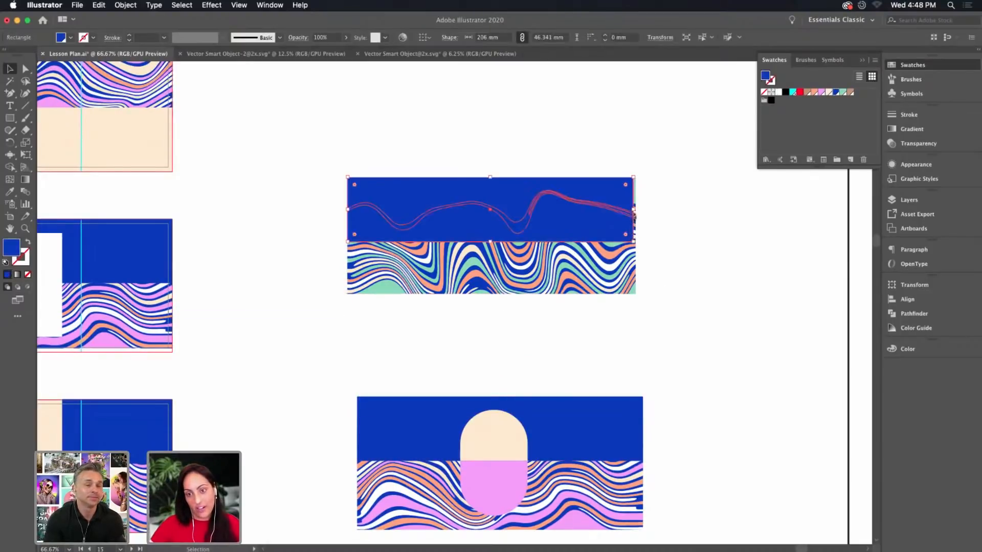
drag(633, 209, 636, 209)
click(676, 228)
Try to place a copy of the two-tone pill on the mint wave label
drag(702, 351, 699, 336)
click(494, 481)
drag(495, 485, 491, 266)
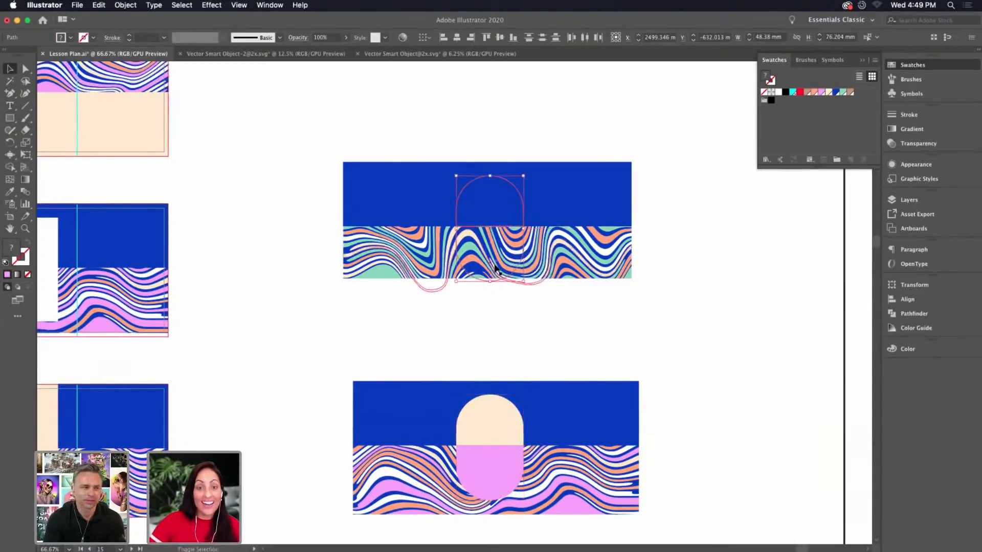
Lower the white mask under the mint label, then stretch the wave artwork downward and pull its upper edge down slightly
drag(570, 304, 570, 327)
click(679, 283)
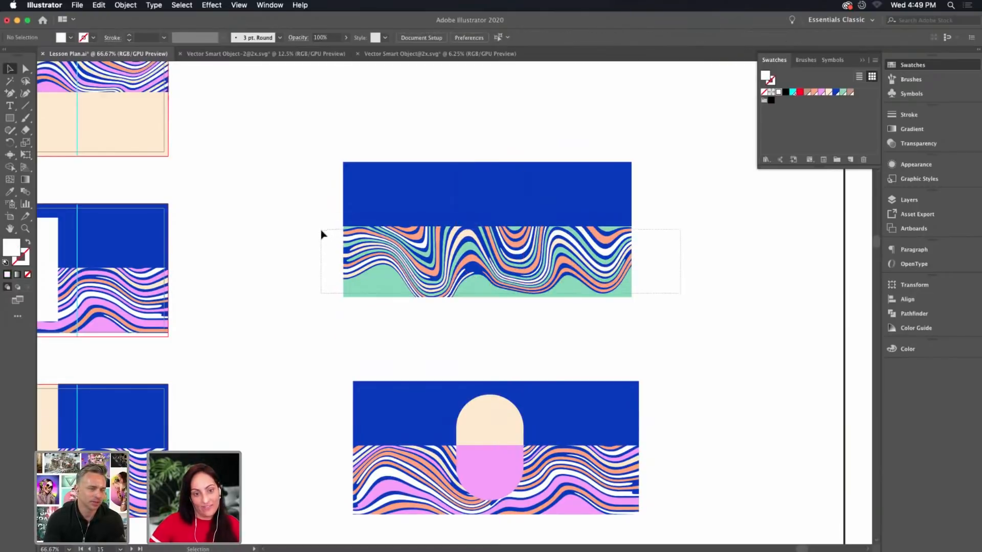
drag(322, 232, 351, 252)
drag(490, 312, 489, 332)
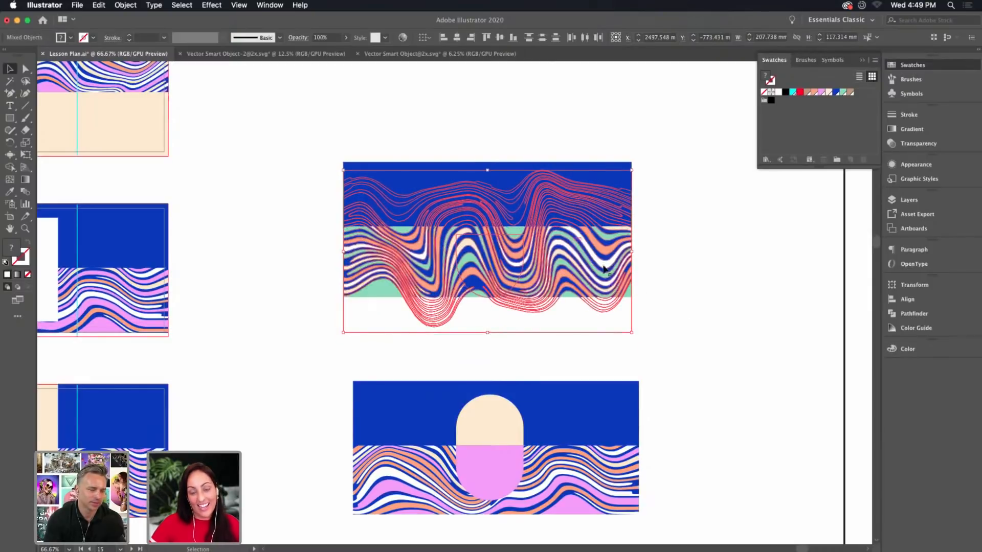
drag(487, 169, 486, 184)
click(716, 366)
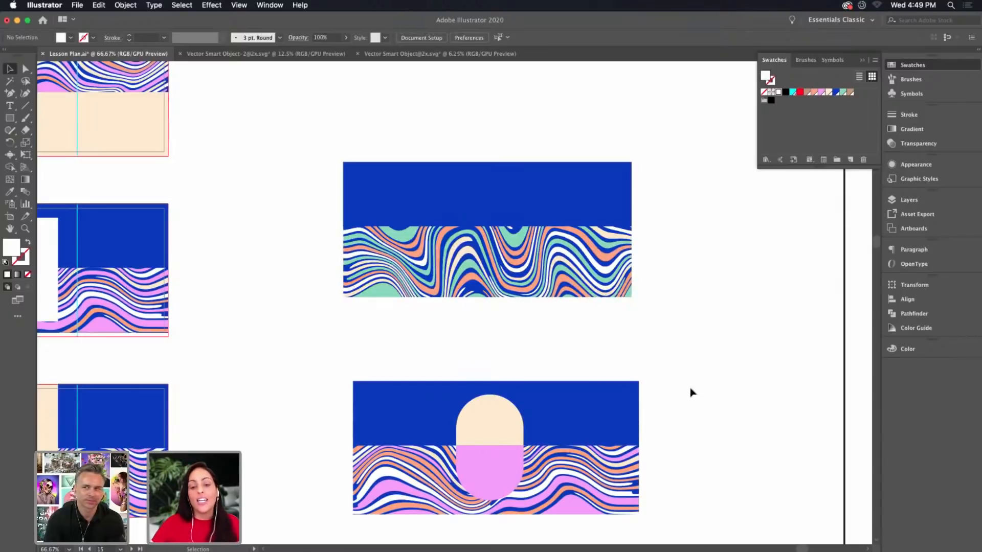
Copy both halves of the pink label's pill onto the centre of the mint label, in front of the waves
scroll(704, 393, right, 3)
scroll(704, 393, down, 1)
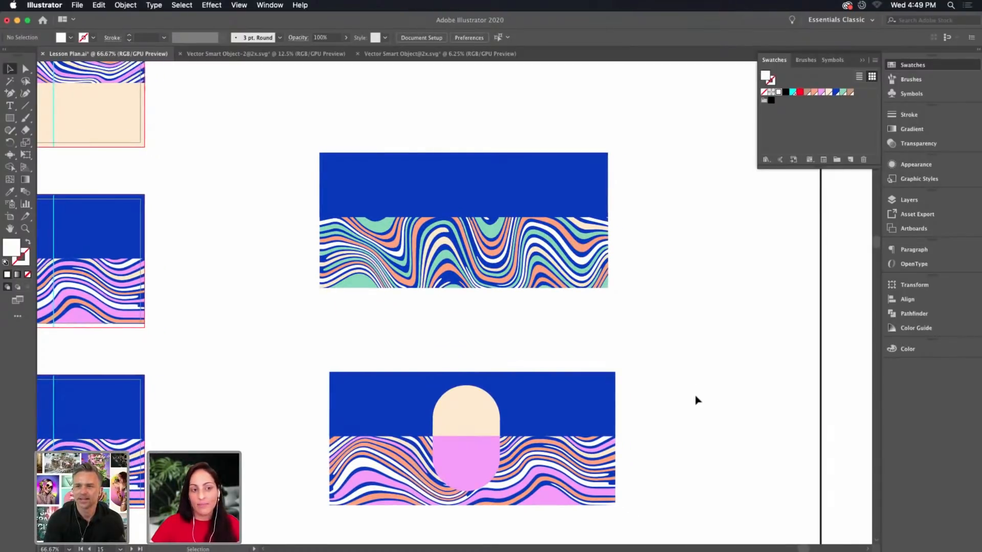
click(476, 450)
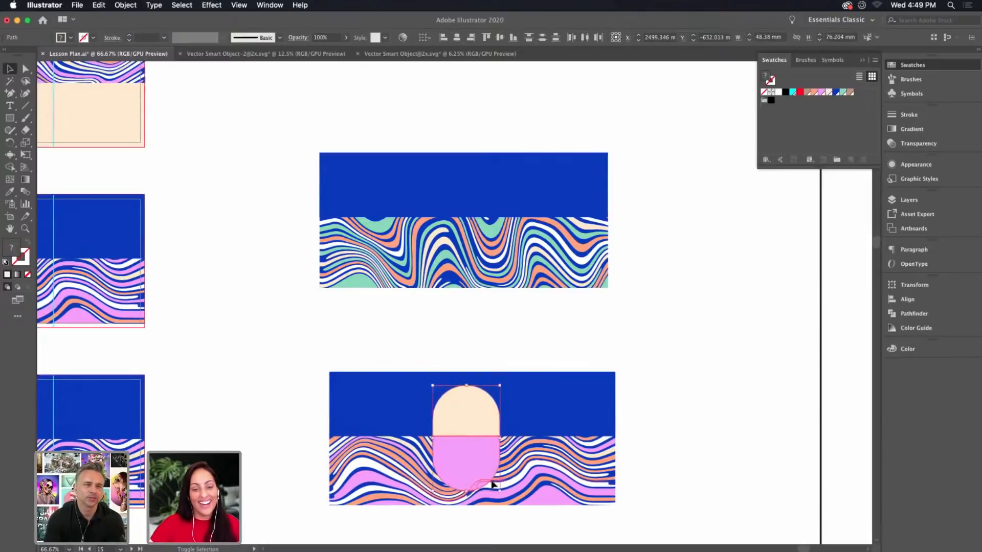
drag(481, 472, 475, 252)
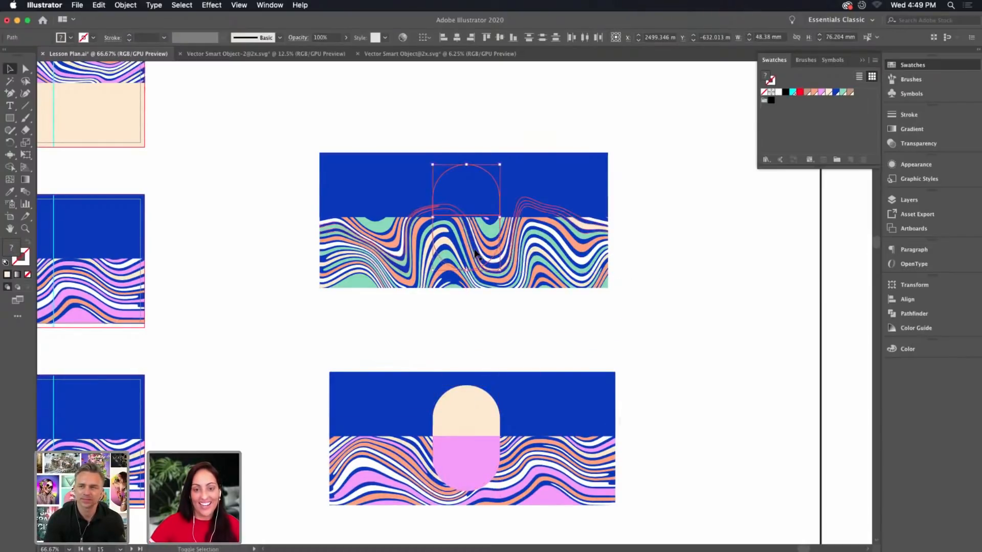
click(641, 260)
Recolour the lower half of the mint label's pill with the mint green swatch
click(467, 251)
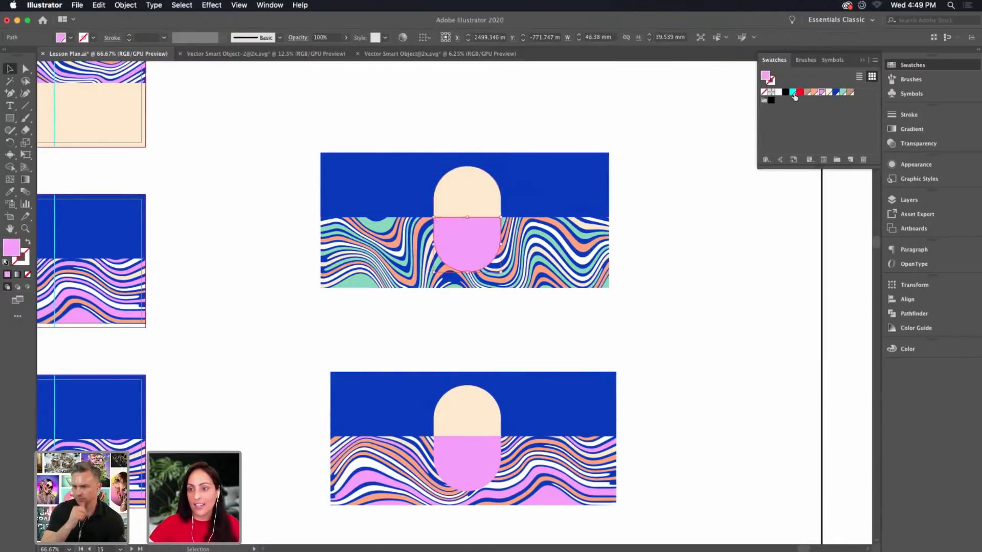
click(842, 96)
click(764, 330)
scroll(716, 330, down, 2)
scroll(716, 330, right, 2)
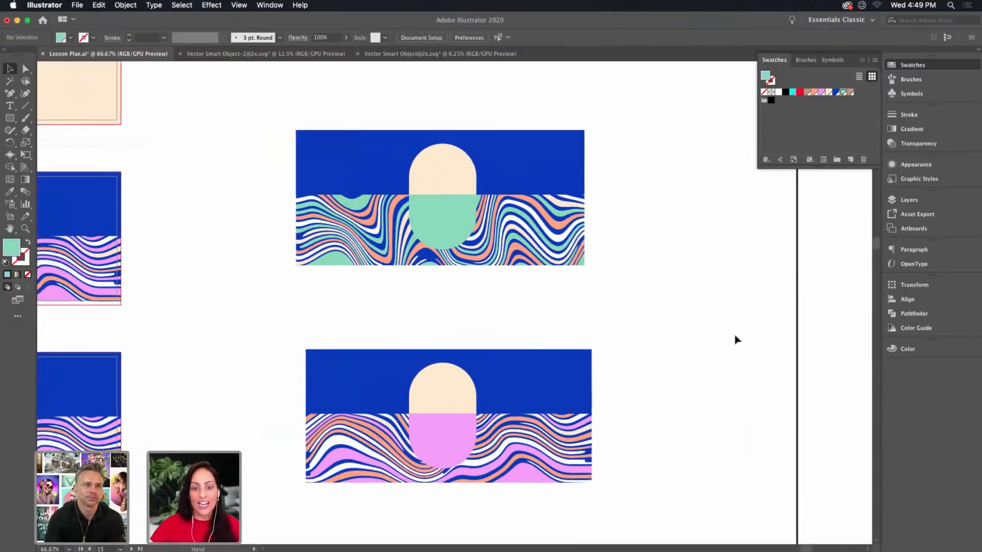
Move the pink pill label up so it sits closer beneath the mint label with their left edges lined up
drag(286, 378, 648, 408)
scroll(658, 381, up, 3)
scroll(658, 381, left, 1)
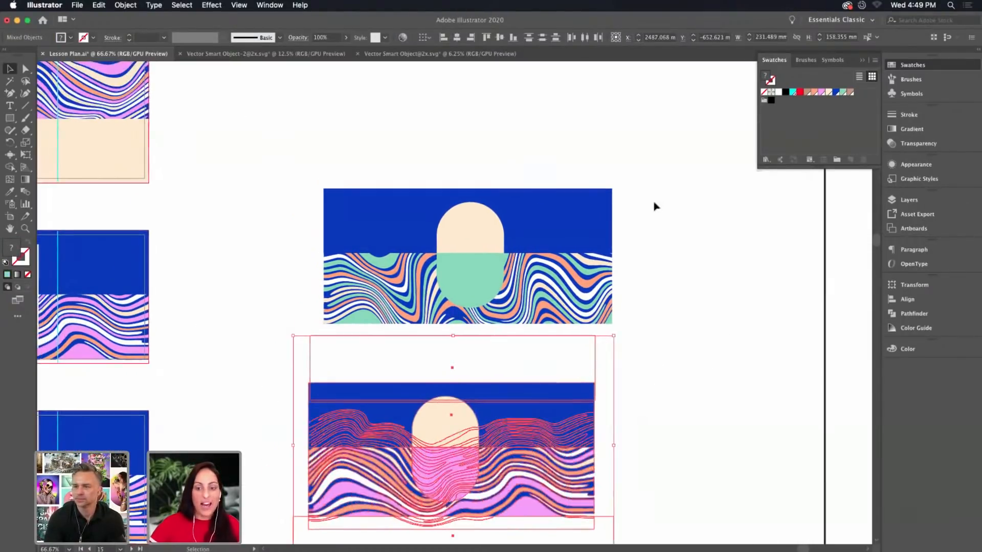
drag(344, 321, 590, 308)
click(729, 409)
drag(730, 410, 641, 406)
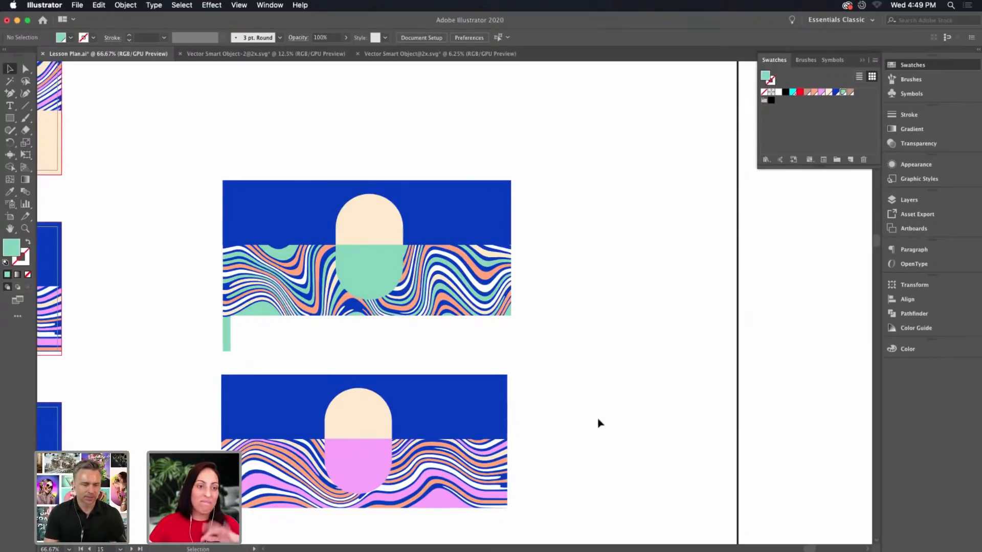
Shift the white mask below the mint label to cover the exposed strip of mint background
drag(427, 354, 424, 344)
scroll(509, 344, down, 2)
click(508, 344)
scroll(608, 362, left, 3)
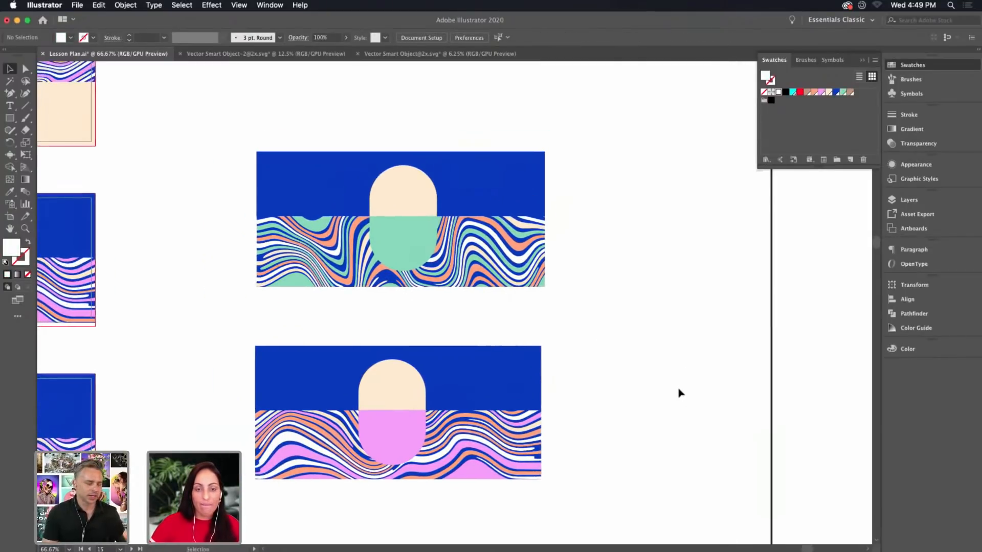
Try placing a copy of the mint pill label beside the original, then delete it
scroll(679, 383, up, 2)
drag(220, 180, 566, 353)
drag(349, 338, 642, 346)
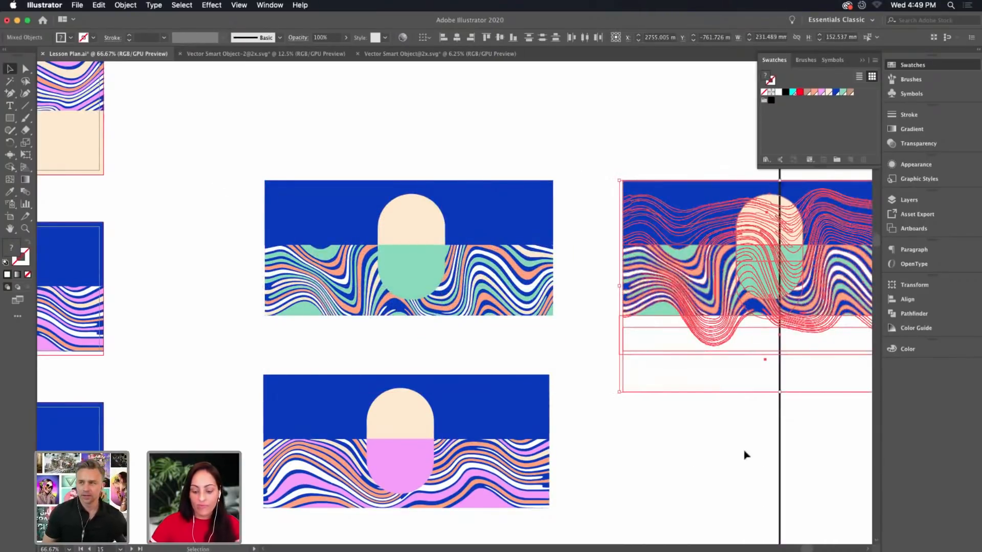
key(Delete)
Duplicate the whole mint pill label into the empty space directly above the original
mouse_move(661, 307)
mouse_down()
mouse_move(725, 407)
mouse_move(710, 393)
mouse_up()
drag(716, 262, 322, 460)
click(756, 374)
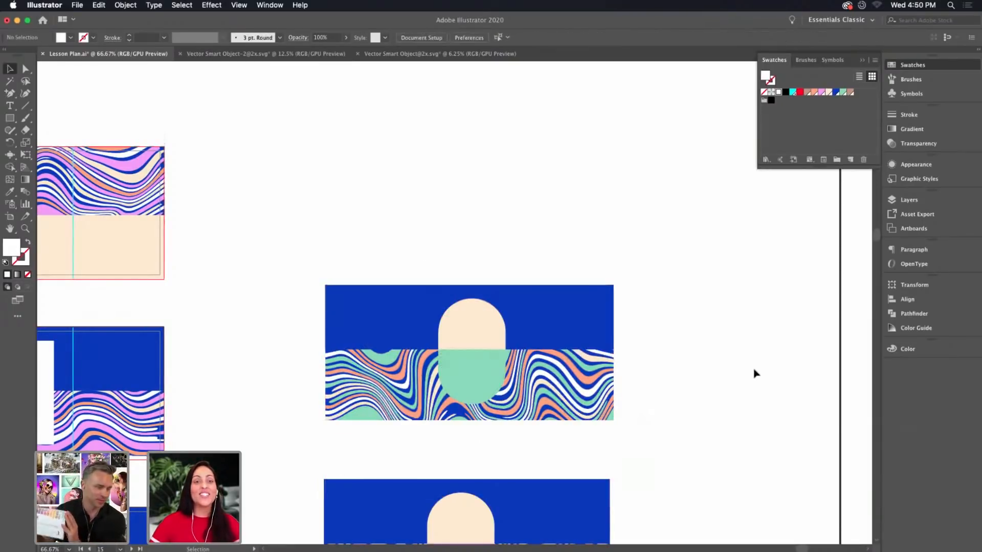
mouse_move(235, 276)
mouse_down()
mouse_move(628, 436)
mouse_move(600, 439)
mouse_move(592, 197)
mouse_move(592, 208)
mouse_up()
shift+click(608, 468)
drag(681, 204, 695, 358)
Recolour the lower half of the pill on the upper label copy with the tan brown swatch
click(465, 300)
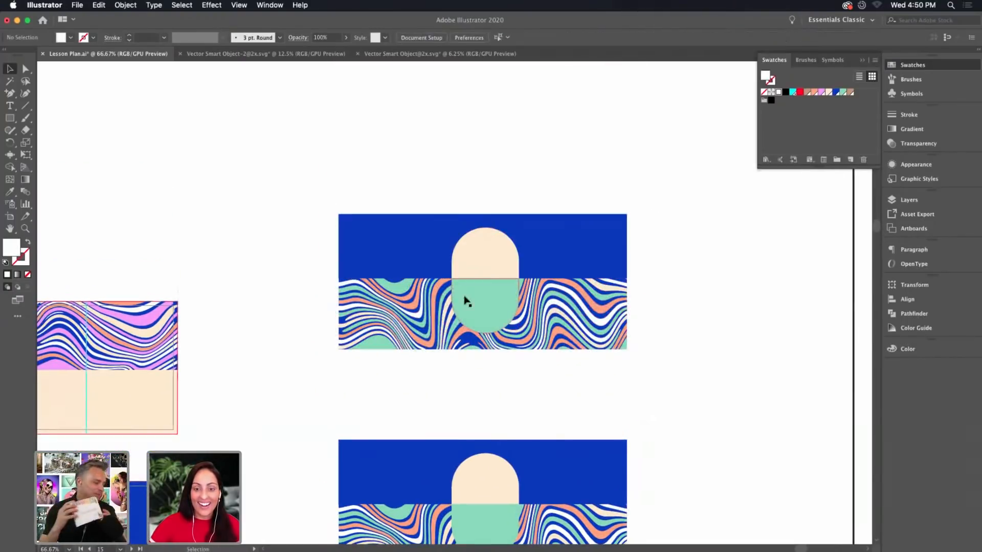
click(849, 93)
key(shift+super+a)
Recolour two mint wave stripes and the mint base wave of the upper label with the tan brown swatch
key(super+equal)
key(super+equal)
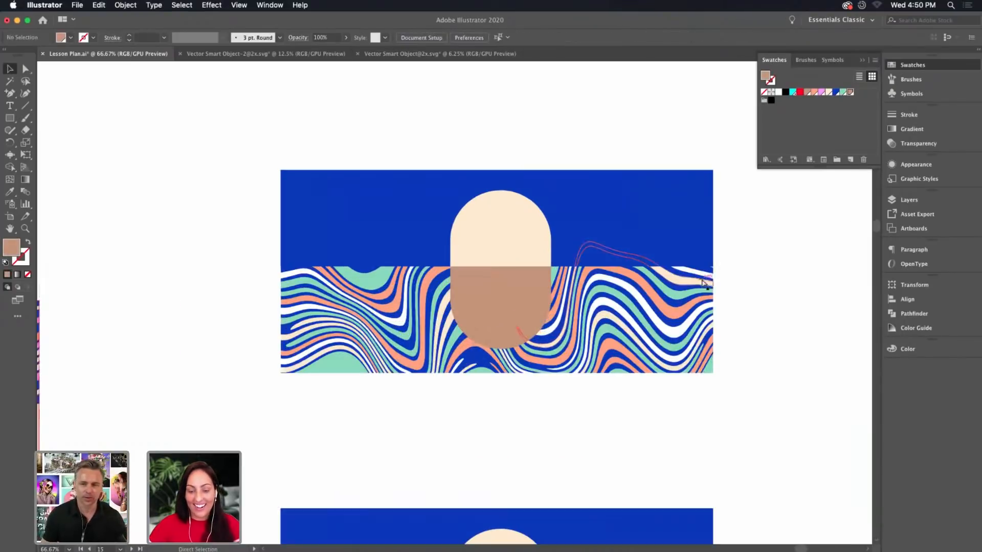
click(777, 292)
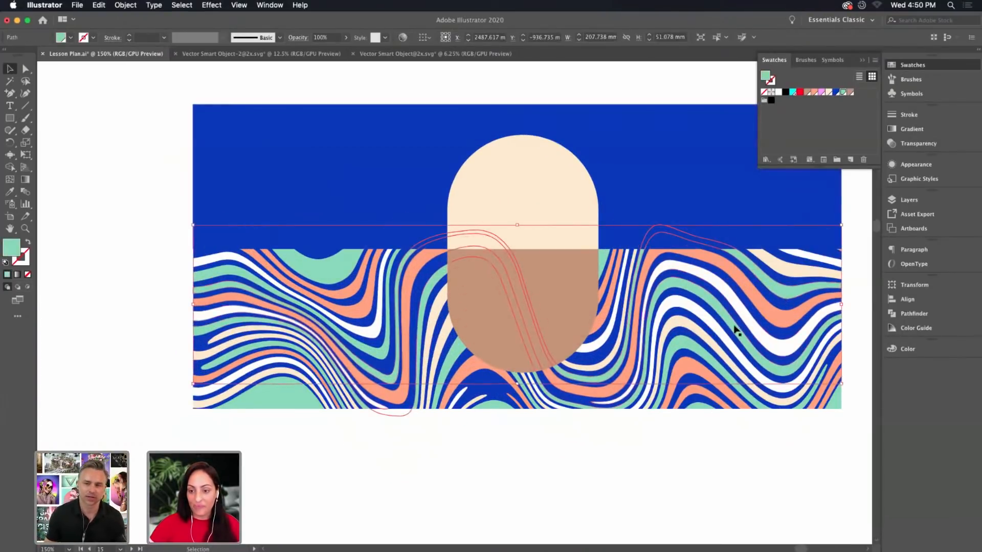
shift+click(678, 353)
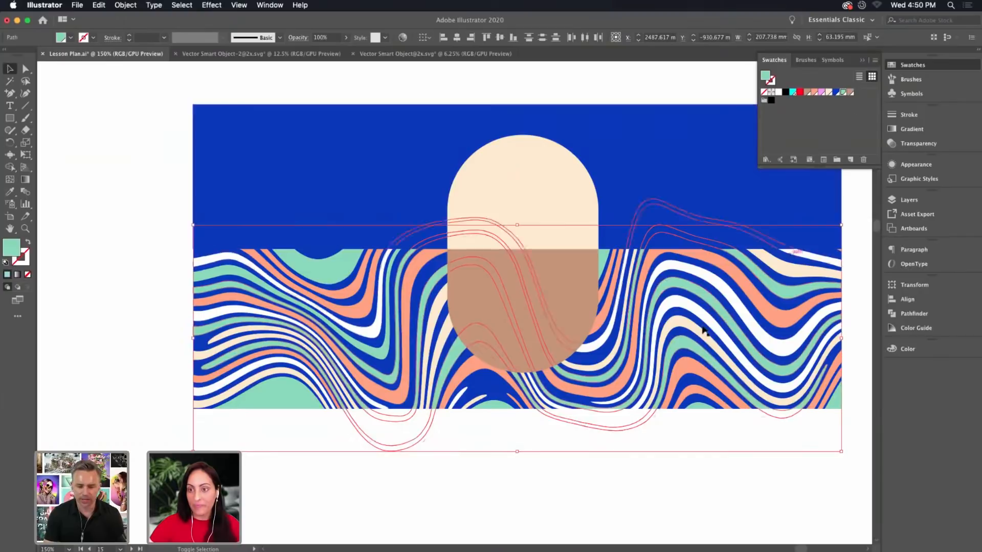
click(850, 93)
click(267, 407)
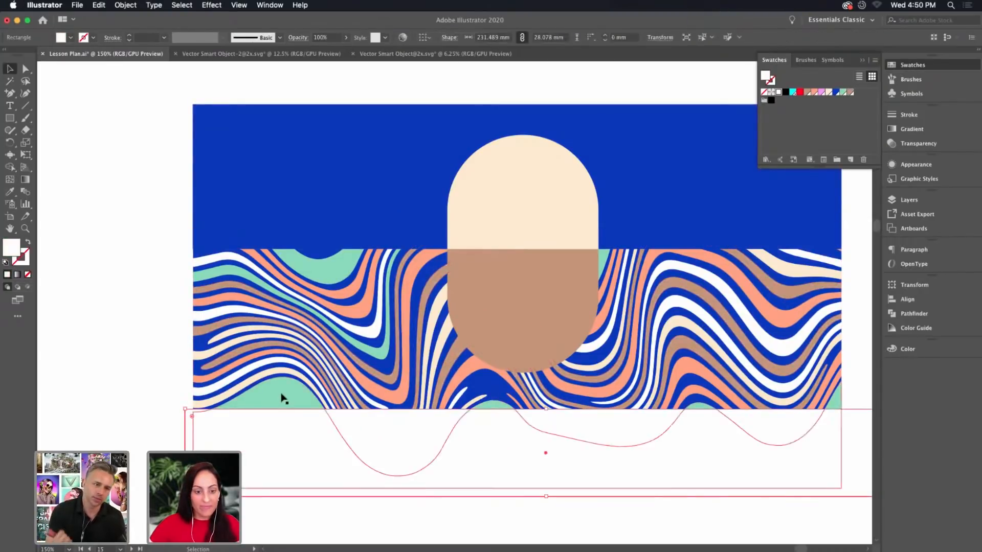
click(850, 93)
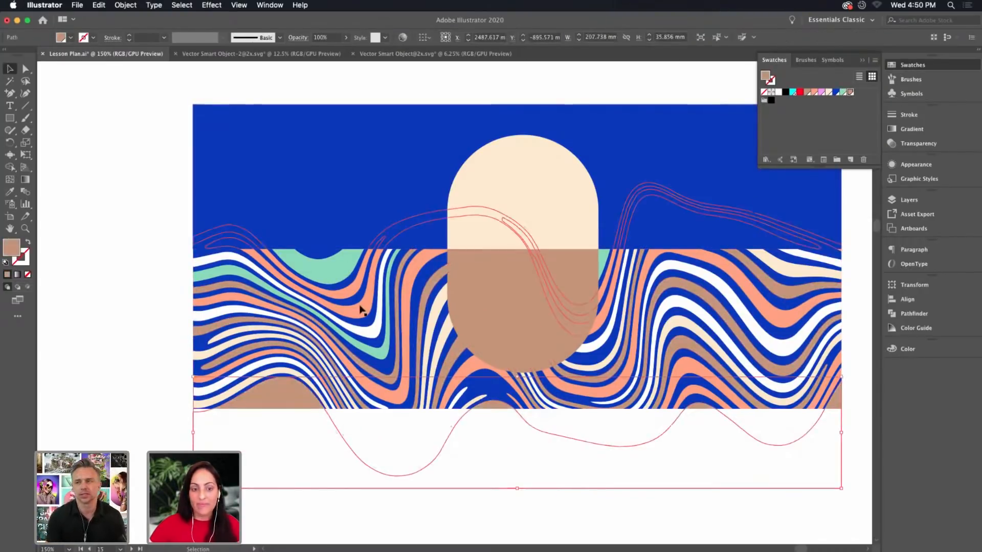
Recolour the remaining mint curve at the waves' upper edge and the tapering mint stripe with the tan brown swatch
click(333, 278)
click(846, 94)
click(286, 307)
click(789, 493)
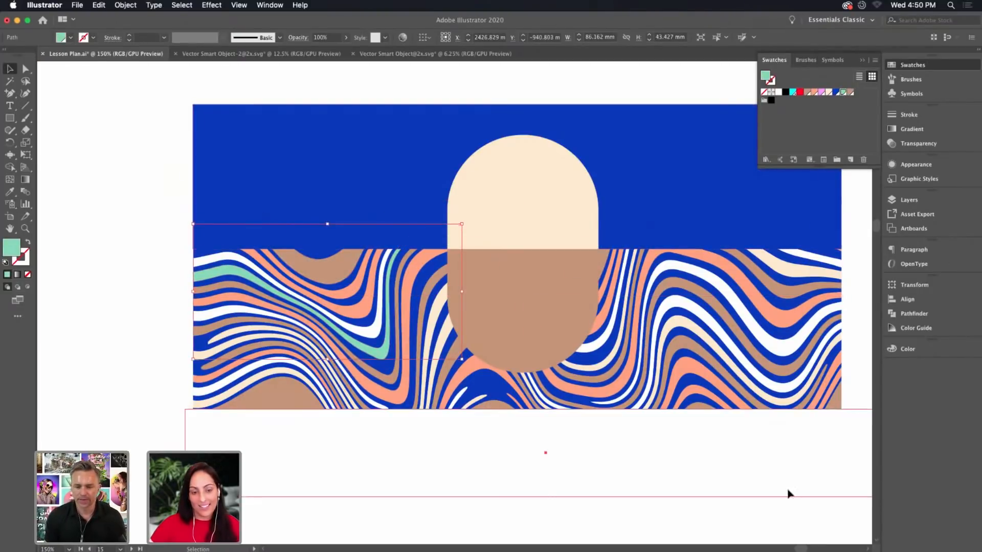
click(384, 357)
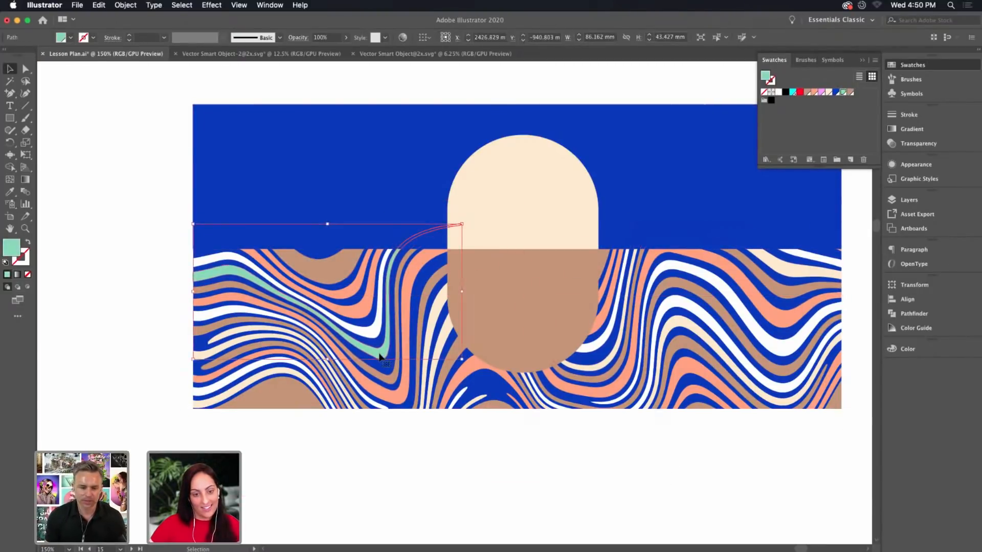
click(849, 94)
click(721, 494)
drag(765, 522, 721, 527)
key(super+1)
click(796, 468)
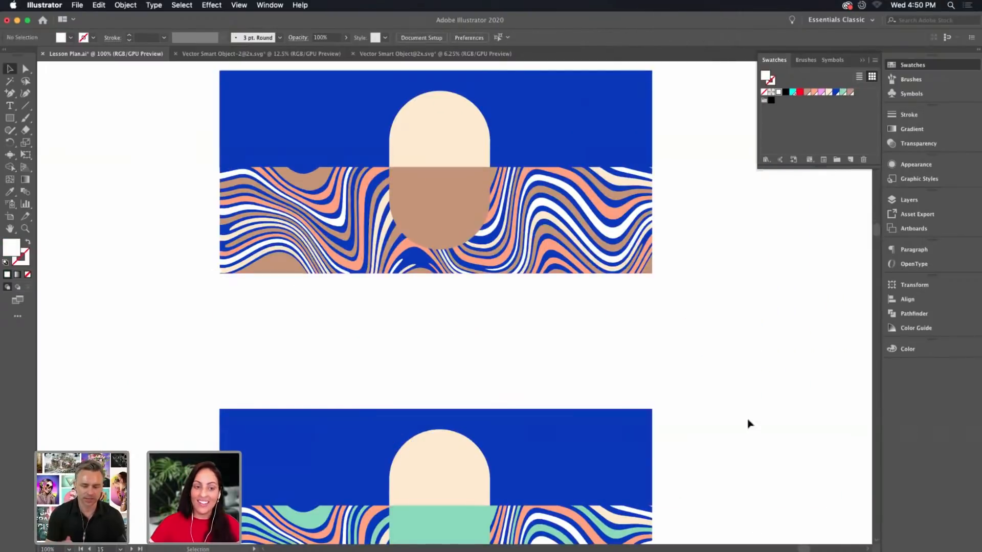
Review the tan label alongside the mint and pink labels to compare their colours and spacing
click(319, 200)
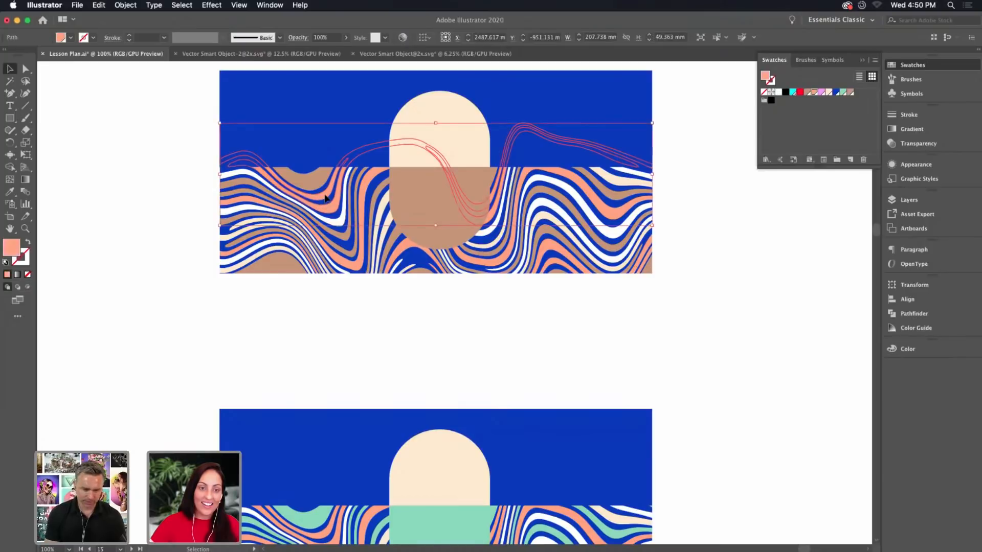
click(429, 368)
scroll(291, 346, up, 1)
scroll(290, 346, left, 2)
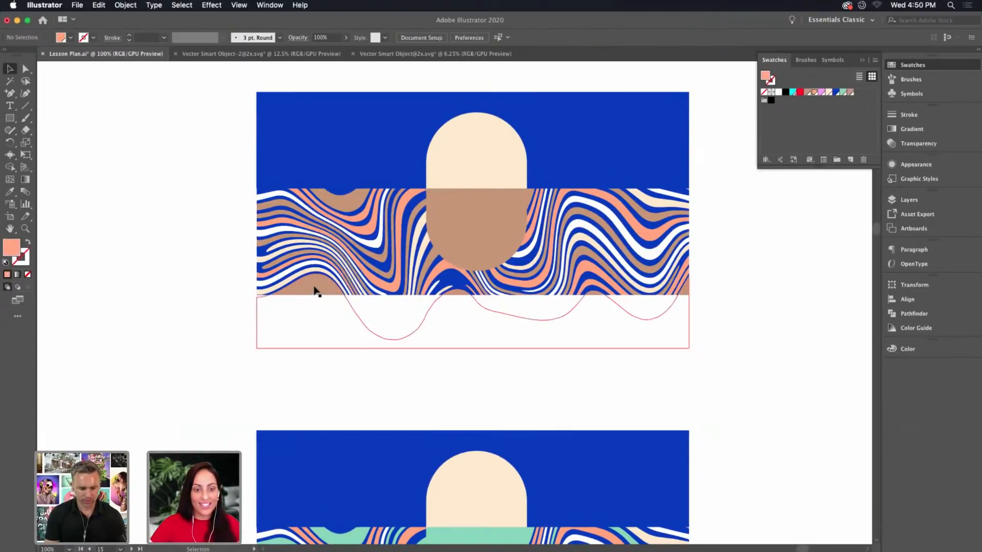
key(super+minus)
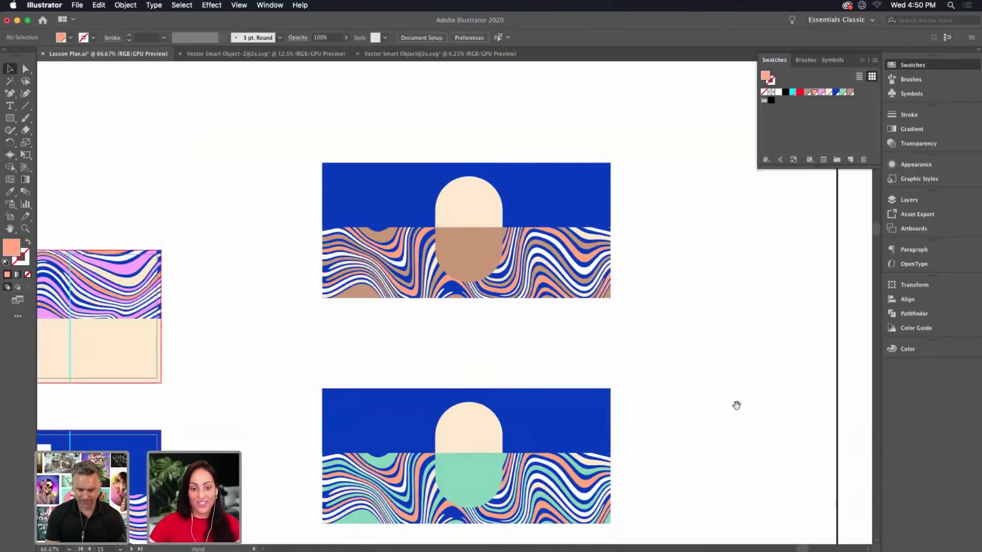
drag(737, 403, 715, 327)
key(super+minus)
drag(684, 412, 680, 274)
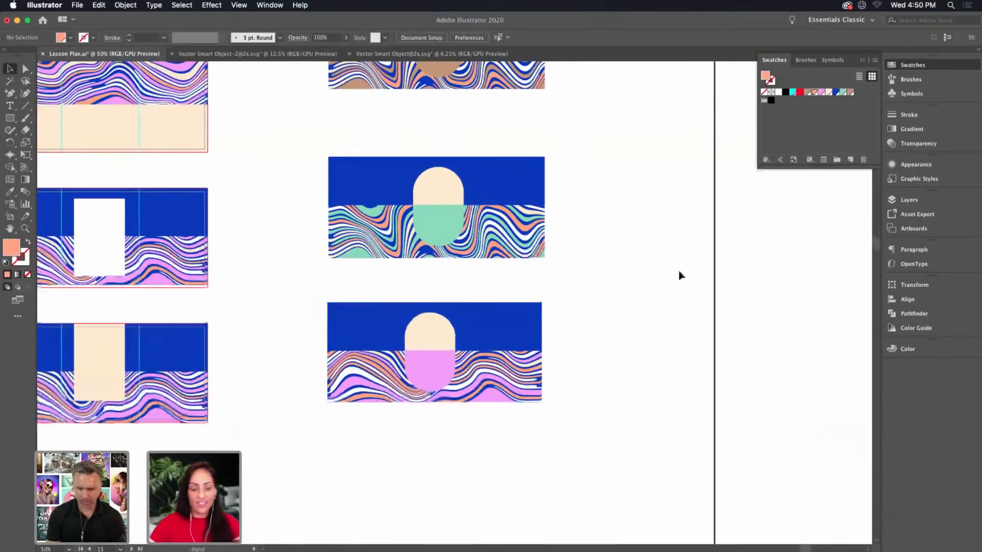
key(super+minus)
drag(670, 215, 579, 250)
drag(349, 159, 577, 247)
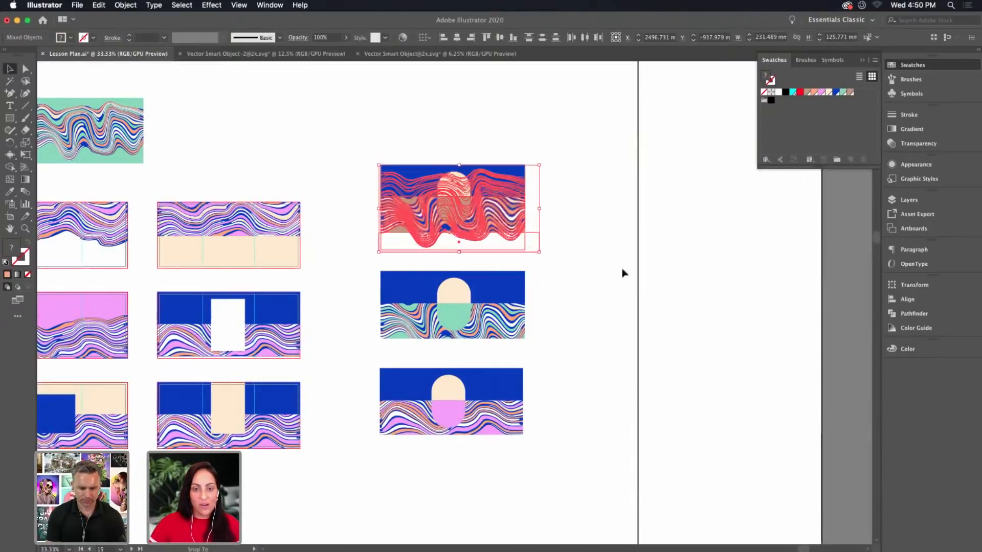
click(680, 295)
key(super+plus)
drag(666, 245, 680, 262)
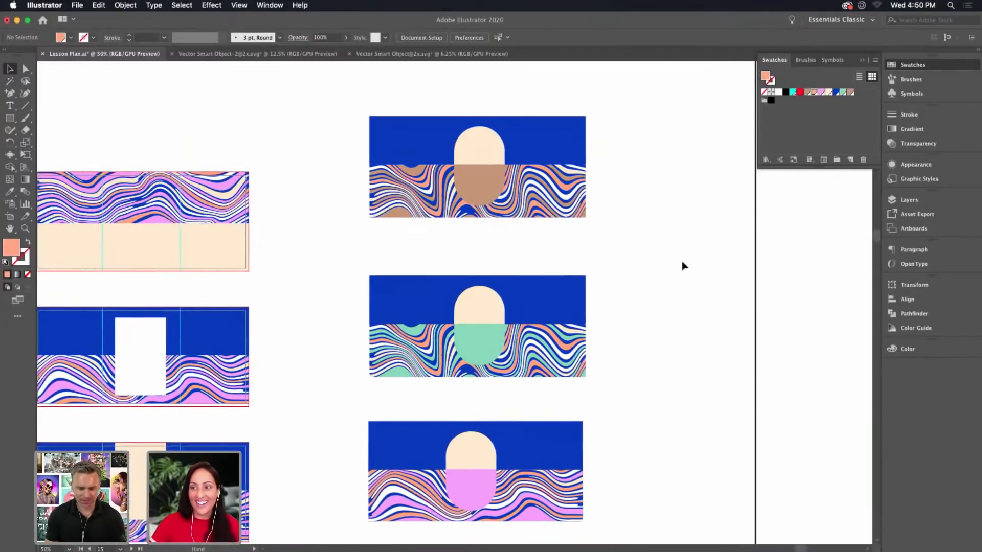
drag(638, 109, 369, 238)
drag(429, 202, 412, 236)
click(677, 235)
key(super+z)
click(700, 258)
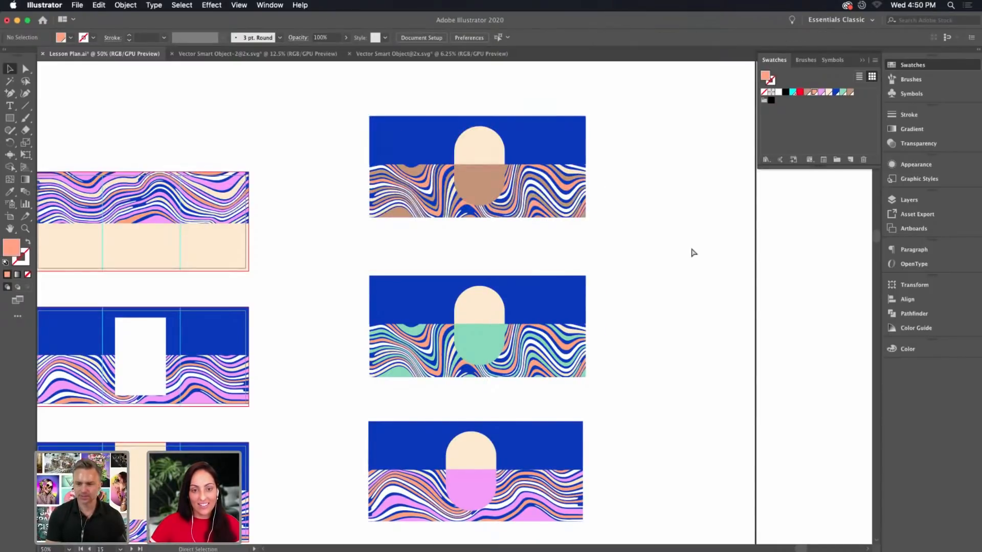
key(super+z)
click(648, 198)
Group all parts of the tan pill label and move the group straight down closer to the mint label
drag(658, 180, 728, 253)
drag(692, 140, 381, 309)
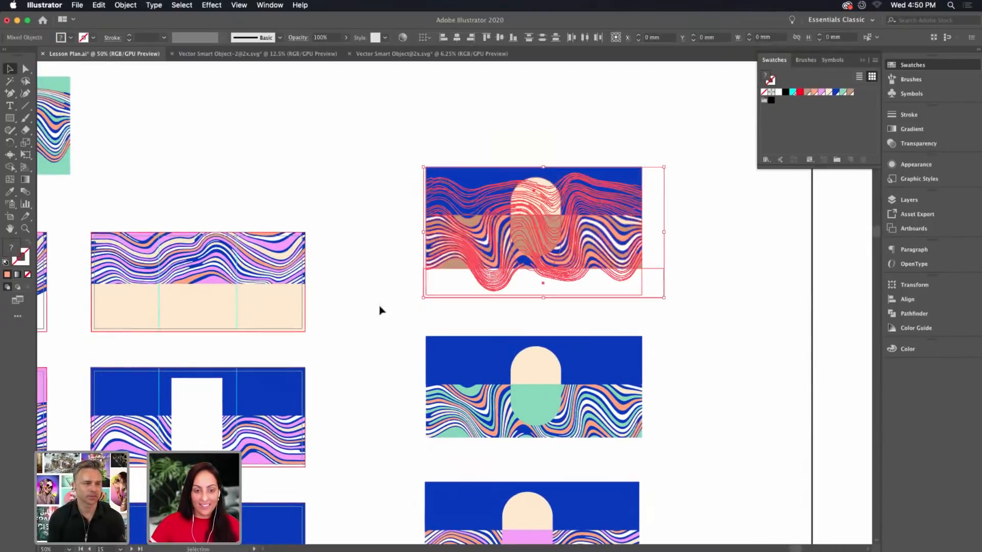
key(super+g)
click(767, 344)
shift+drag(598, 263, 598, 287)
click(751, 330)
scroll(638, 303, right, 5)
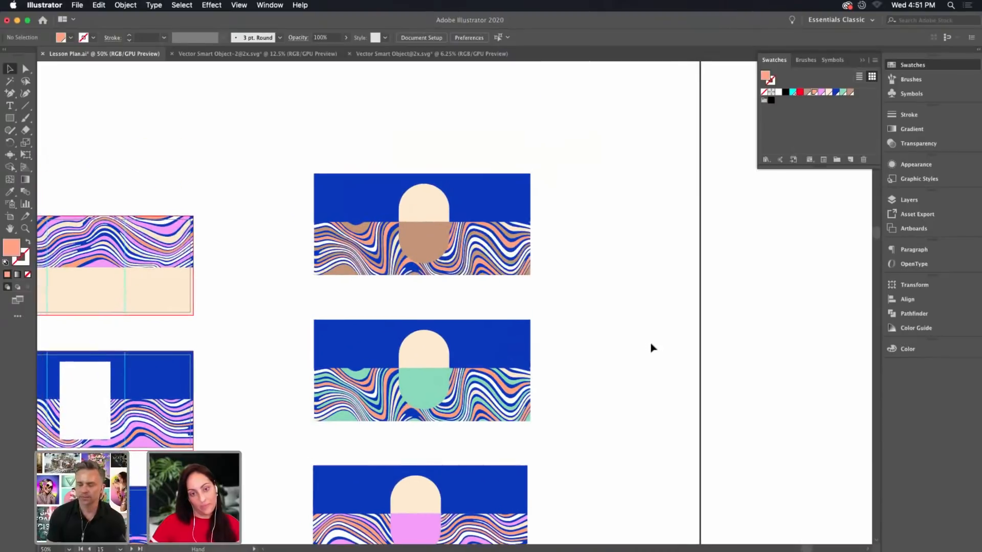
Duplicate the grouped tan pill label horizontally into the empty space beside the original
drag(618, 168, 279, 284)
alt+shift+drag(324, 263, 580, 266)
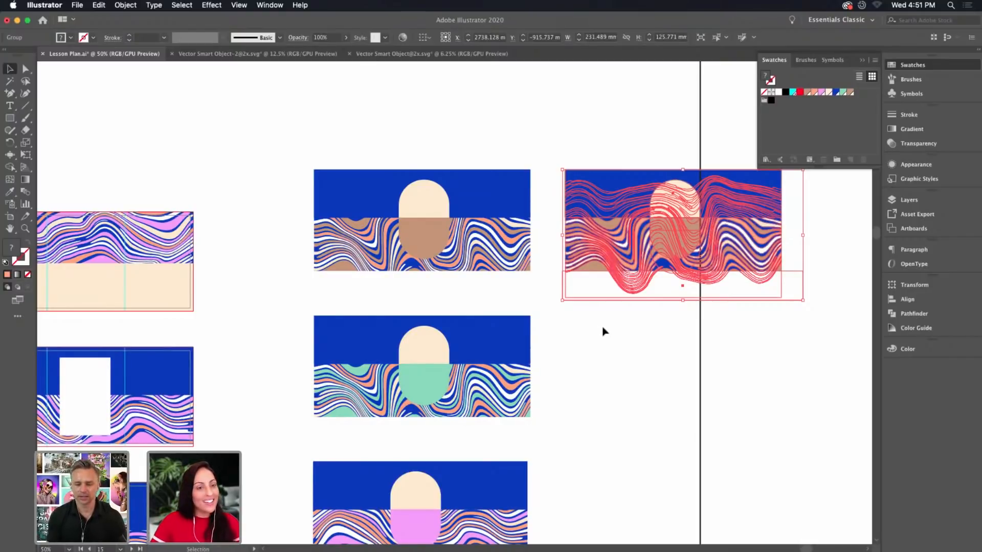
drag(753, 336, 679, 323)
click(690, 326)
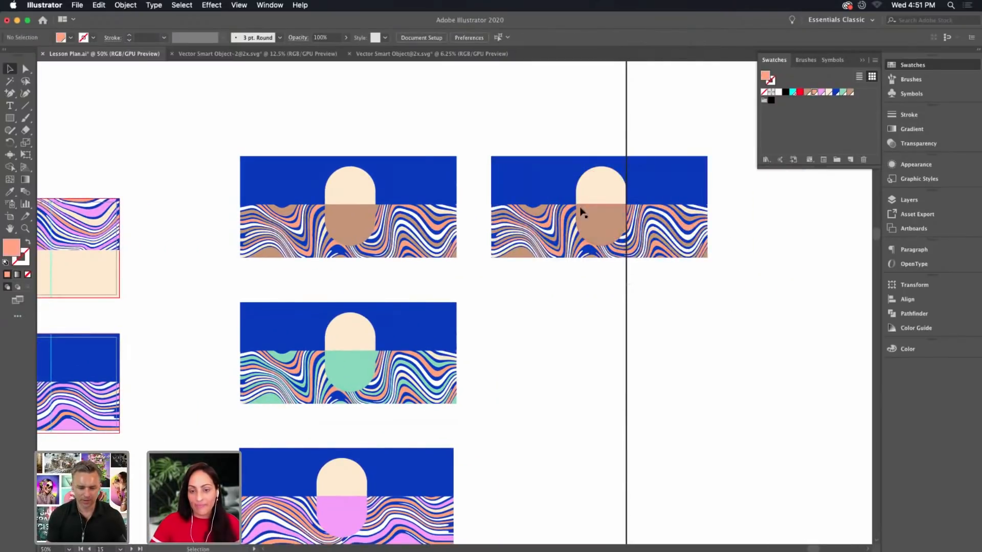
Move the three stacked pill labels and the tan copy together to the left, away from the artboard edge
click(595, 233)
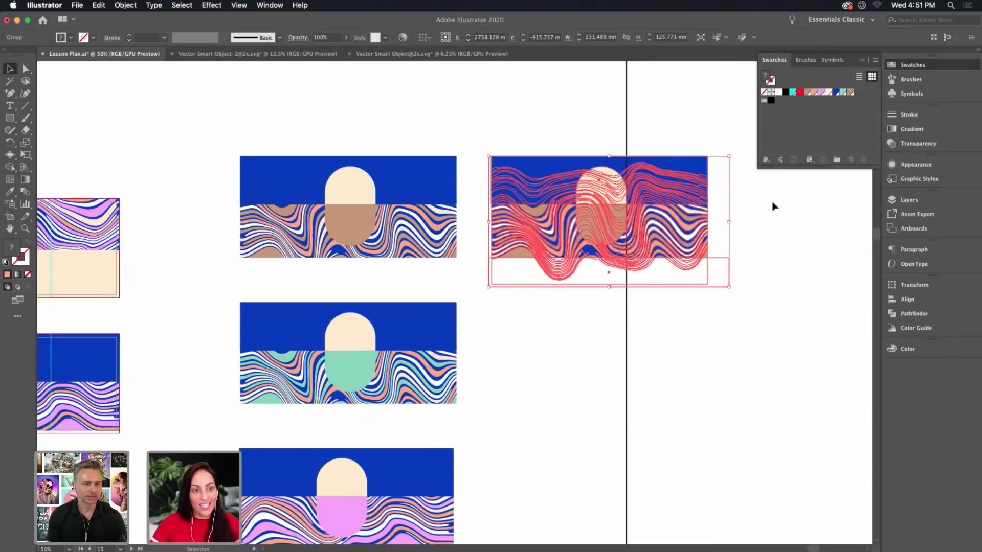
drag(818, 240, 767, 245)
click(767, 246)
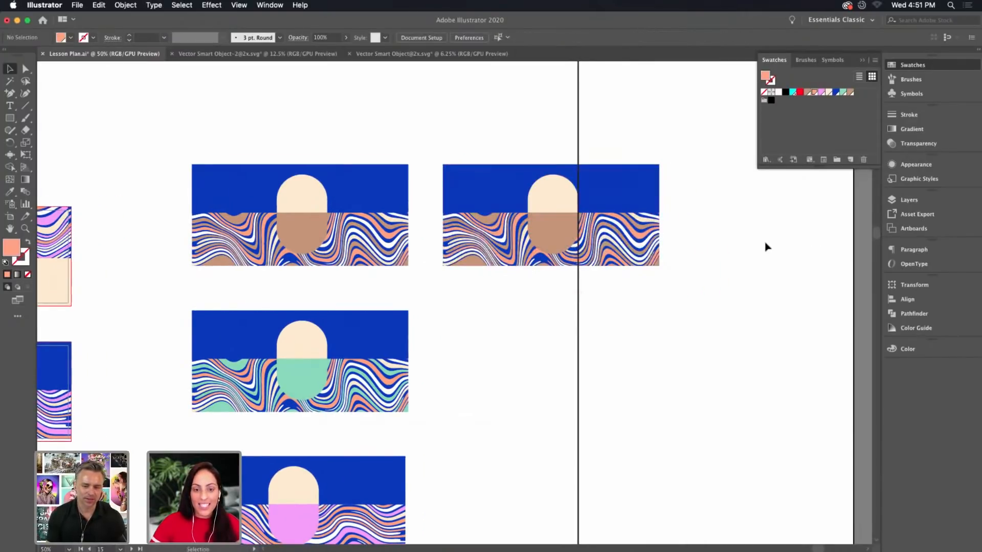
drag(140, 175, 455, 480)
drag(368, 424, 298, 416)
click(640, 416)
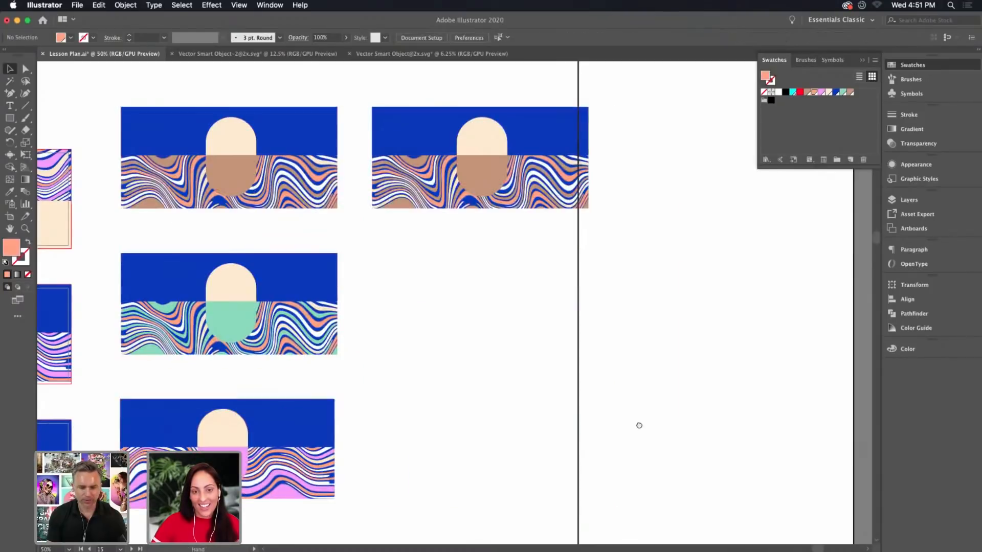
scroll(641, 417, up, 3)
Move the tan label copy closer to its original so that it fits inside the artboard
drag(639, 176, 397, 322)
drag(430, 284, 409, 286)
click(506, 361)
key(super+equal)
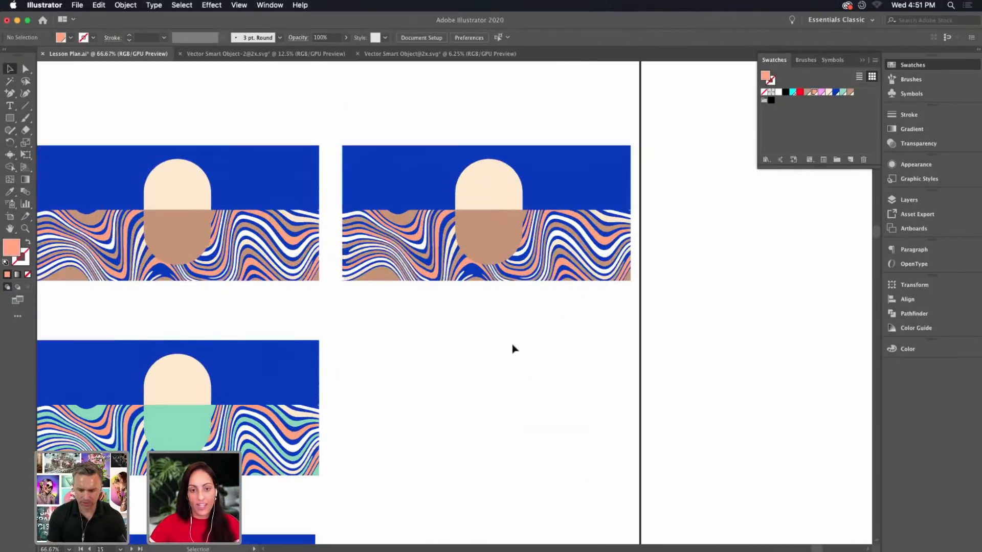
click(390, 284)
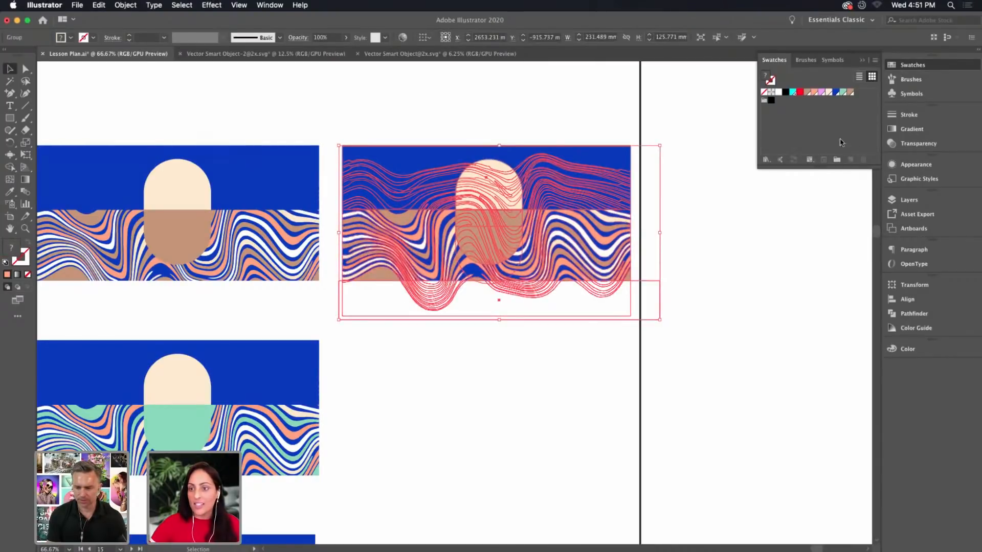
click(602, 406)
Shift the white mask below the pink label to the left to cover the exposed strip of pink waves
drag(600, 407, 775, 281)
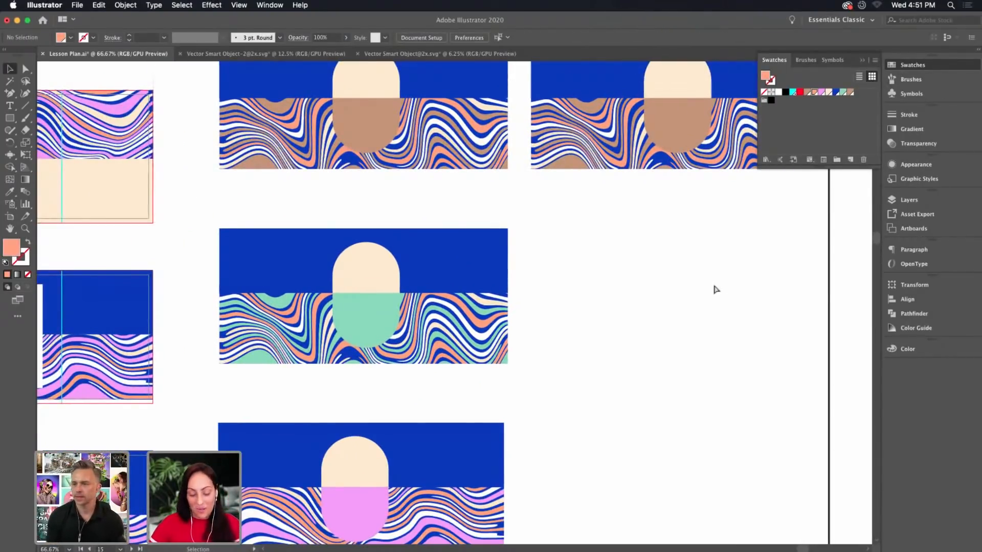
key(super+minus)
drag(716, 317, 644, 348)
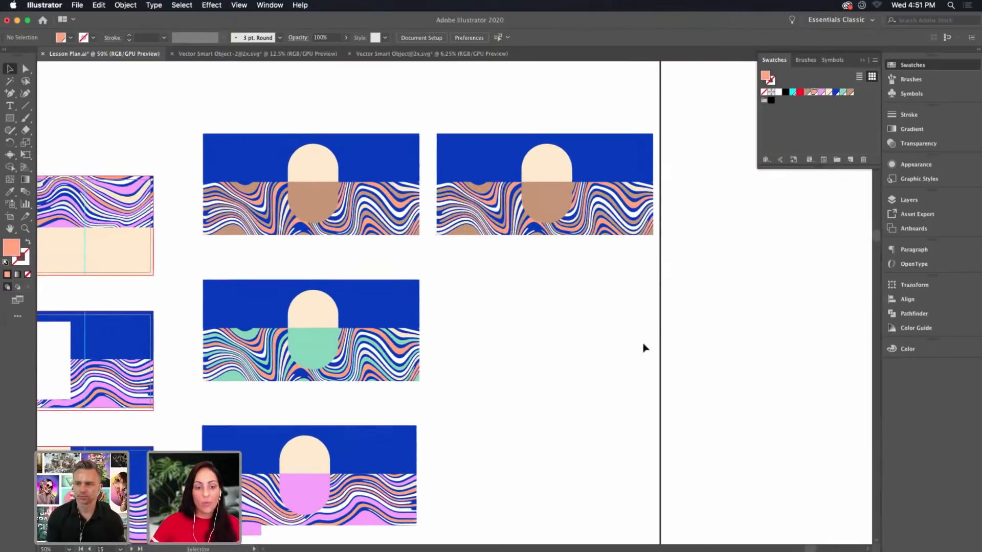
drag(577, 367, 635, 313)
drag(485, 490, 417, 491)
click(578, 452)
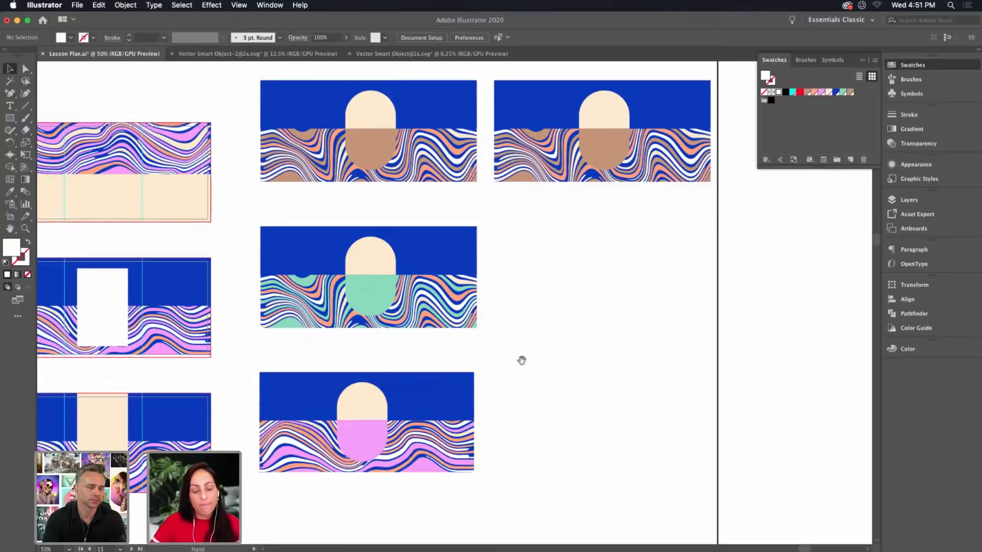
Duplicate the tan label copy straight down into the empty space beside the mint label
scroll(521, 362, up, 1)
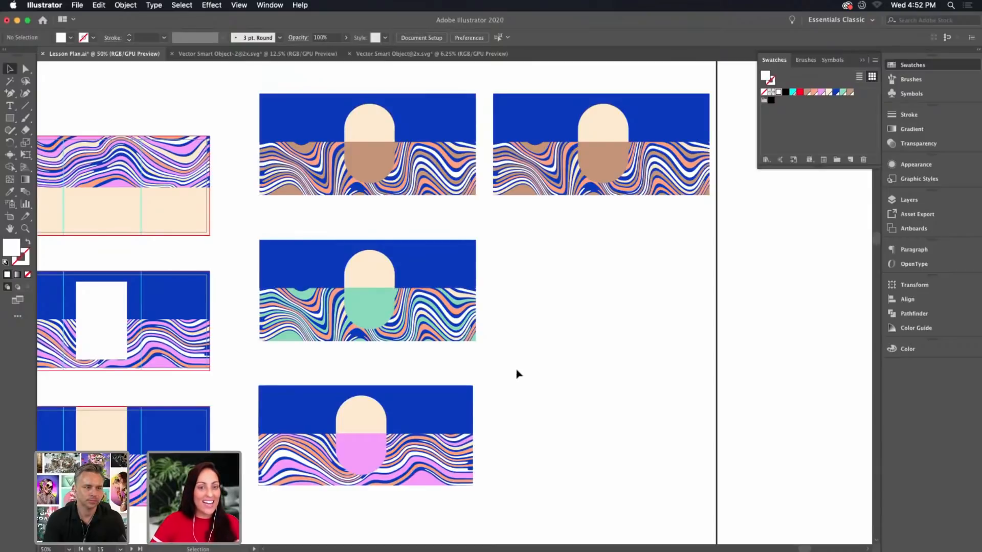
drag(541, 303, 548, 322)
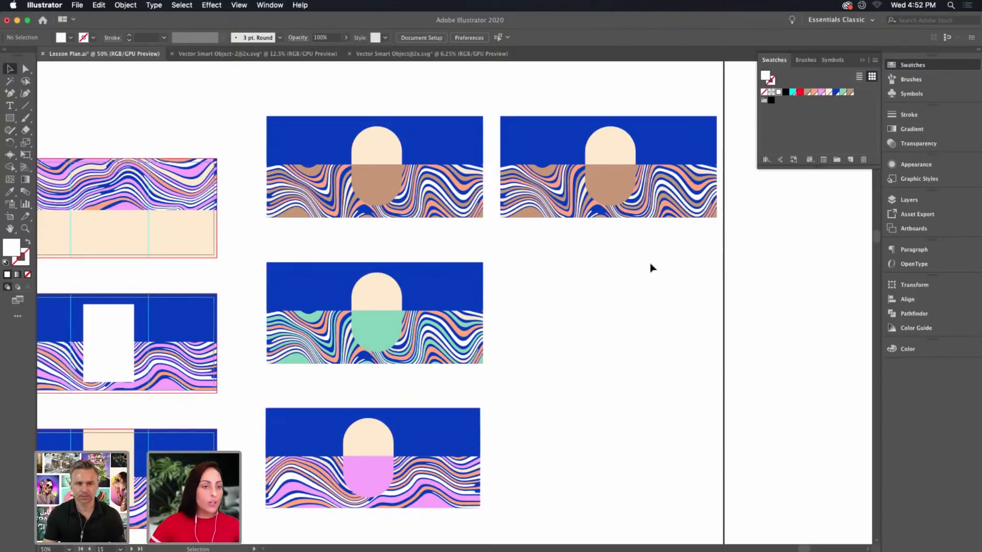
scroll(624, 307, right, 2)
scroll(692, 149, up, 2)
drag(691, 146, 464, 264)
click(627, 324)
drag(692, 325, 515, 311)
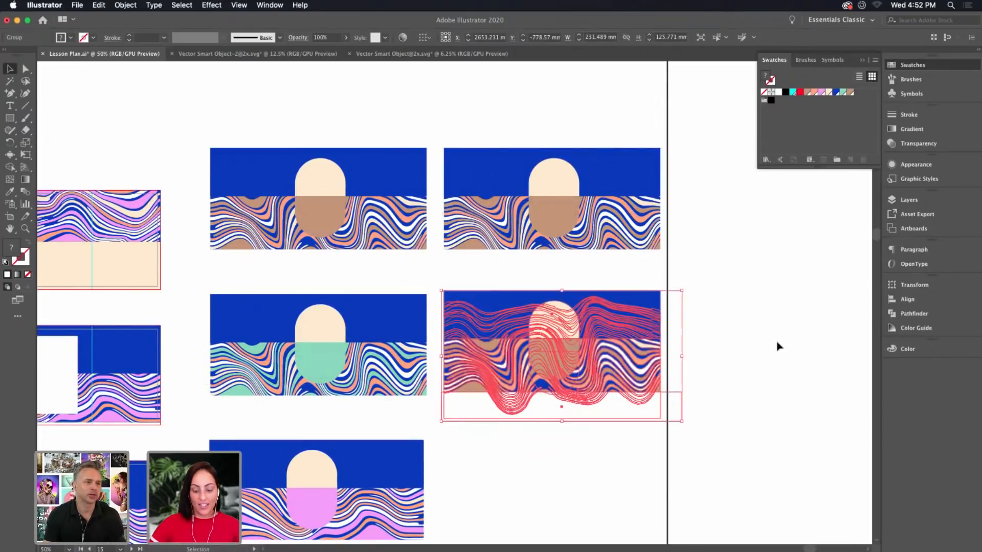
Isolate the new label group and recolour its base wave with the orange-yellow RGB colour FFC356
click(777, 345)
key(super+equal)
key(super+equal)
drag(827, 355, 753, 351)
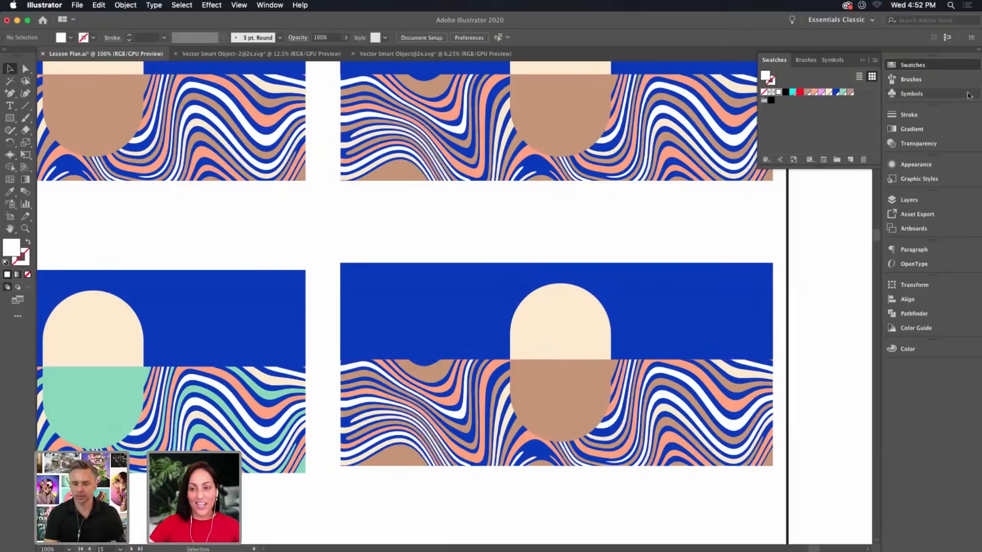
click(945, 349)
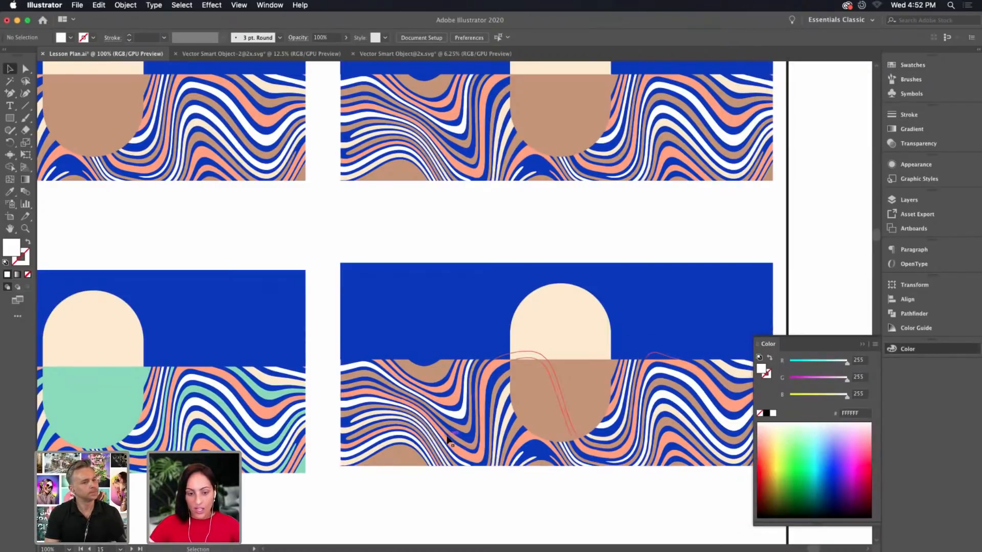
click(384, 463)
double_click(397, 463)
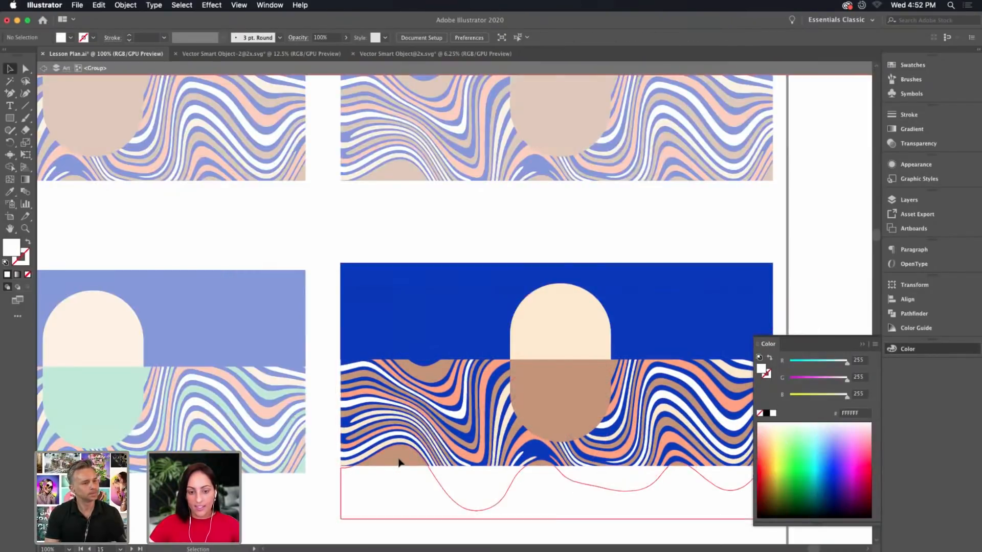
click(874, 344)
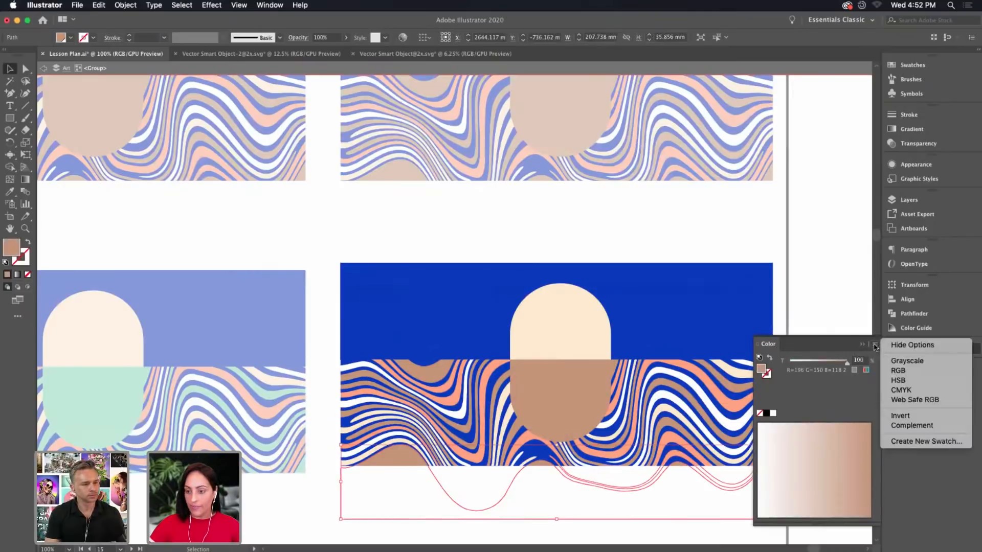
click(910, 371)
drag(775, 445, 772, 449)
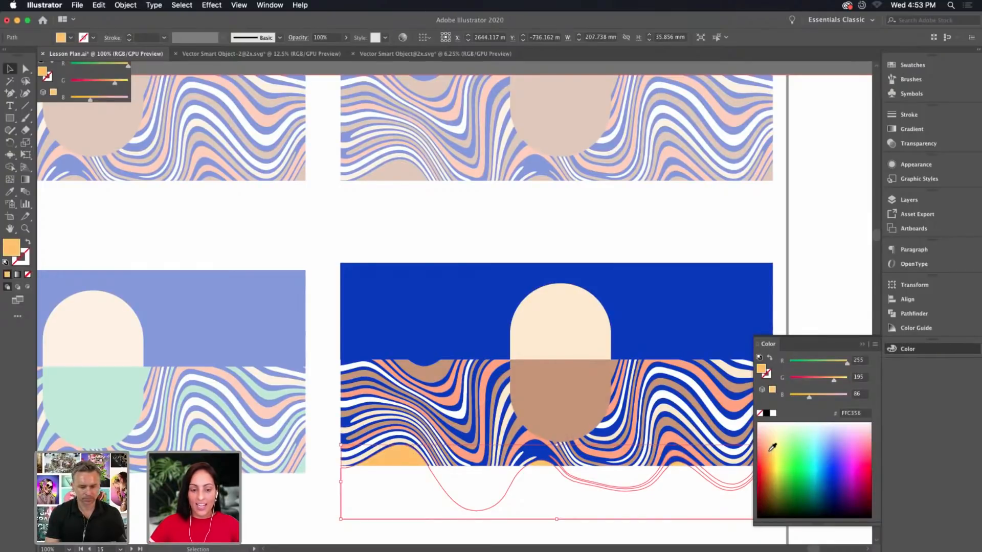
Deepen the new label's base wave to the orange RGB colour FFB530 and add that colour to the document swatches
drag(772, 445, 772, 456)
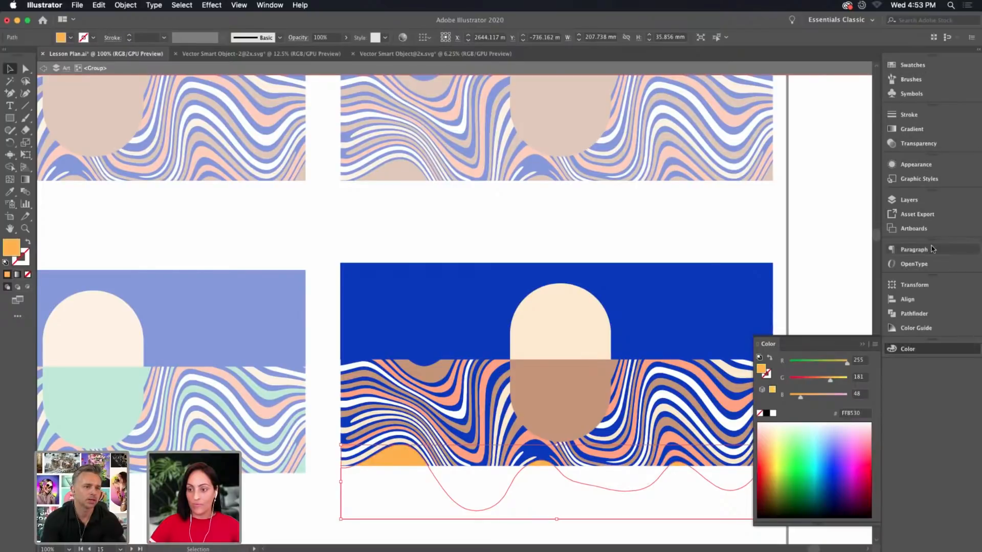
click(912, 65)
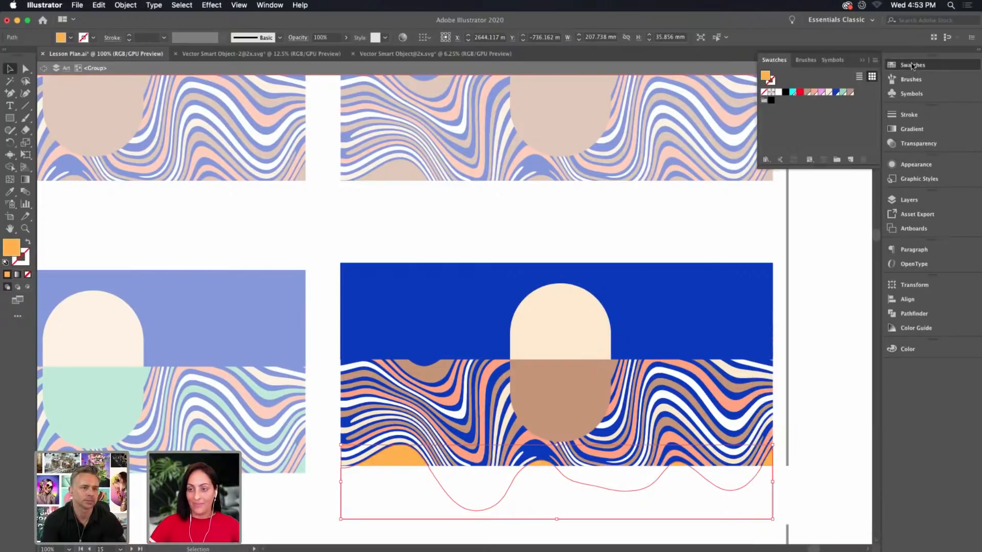
click(874, 61)
click(852, 66)
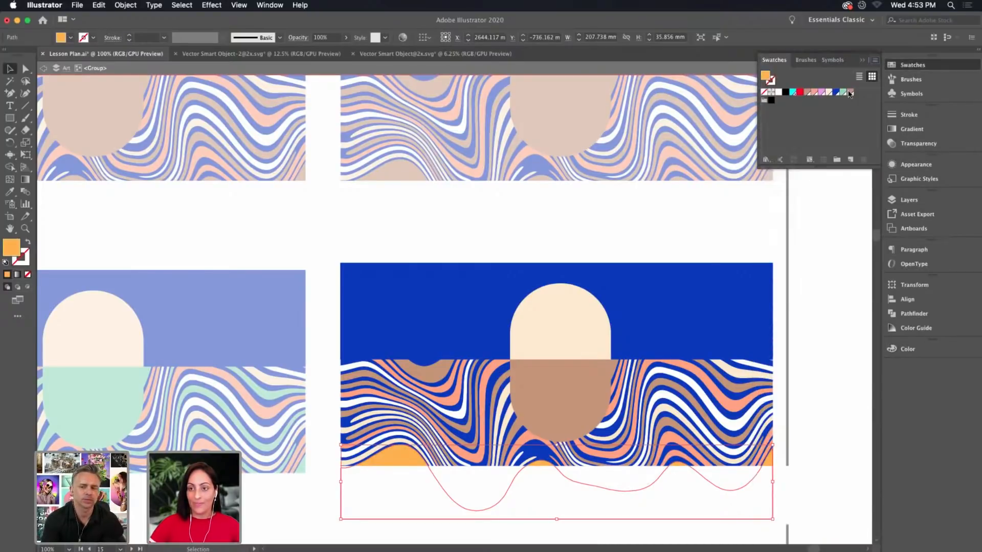
click(511, 224)
click(491, 236)
click(540, 362)
click(648, 228)
scroll(640, 202, down, 2)
scroll(639, 201, right, 1)
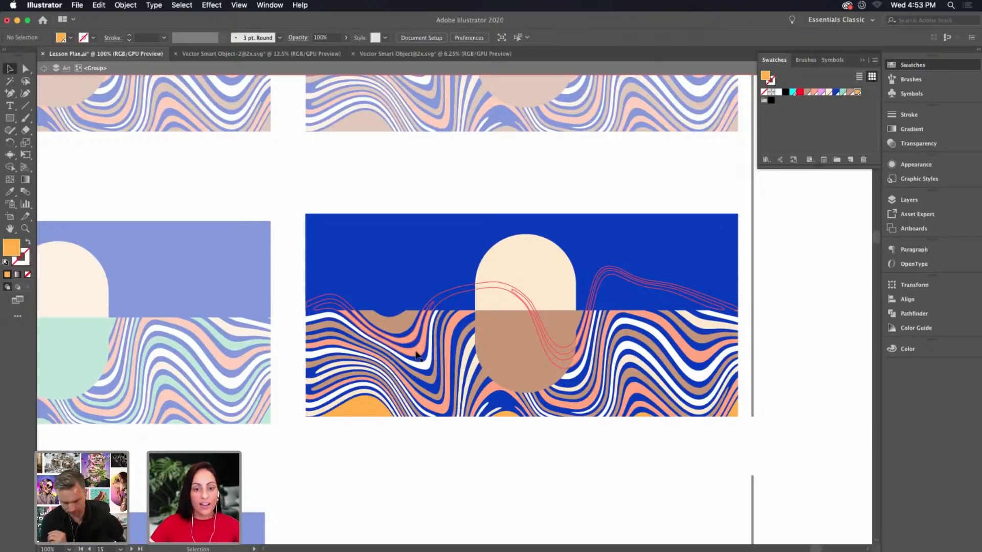
click(417, 358)
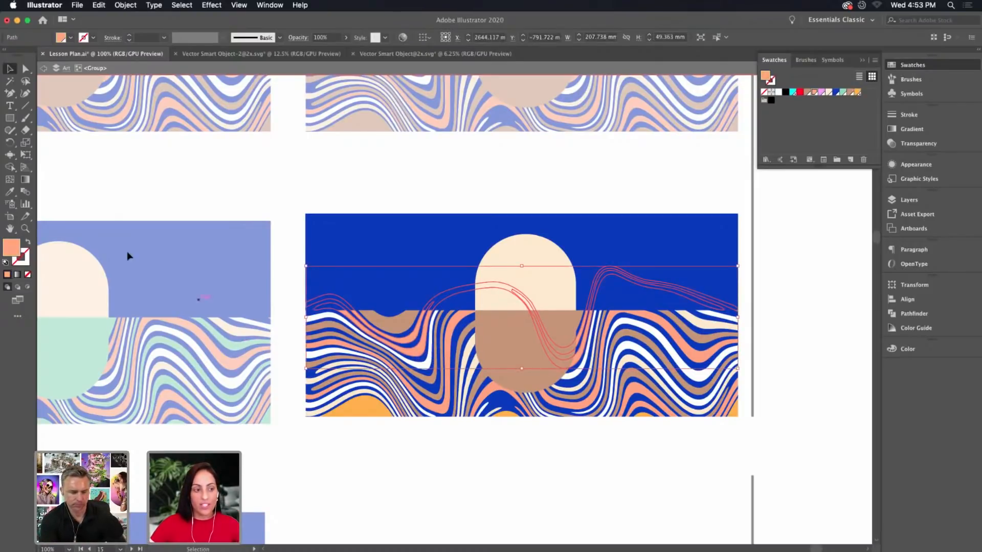
click(10, 192)
click(367, 404)
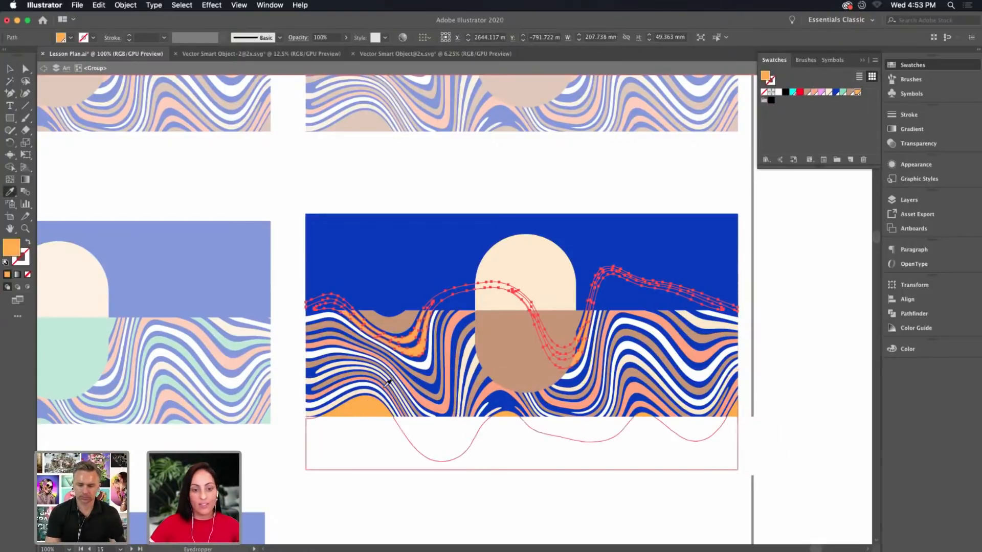
key(v)
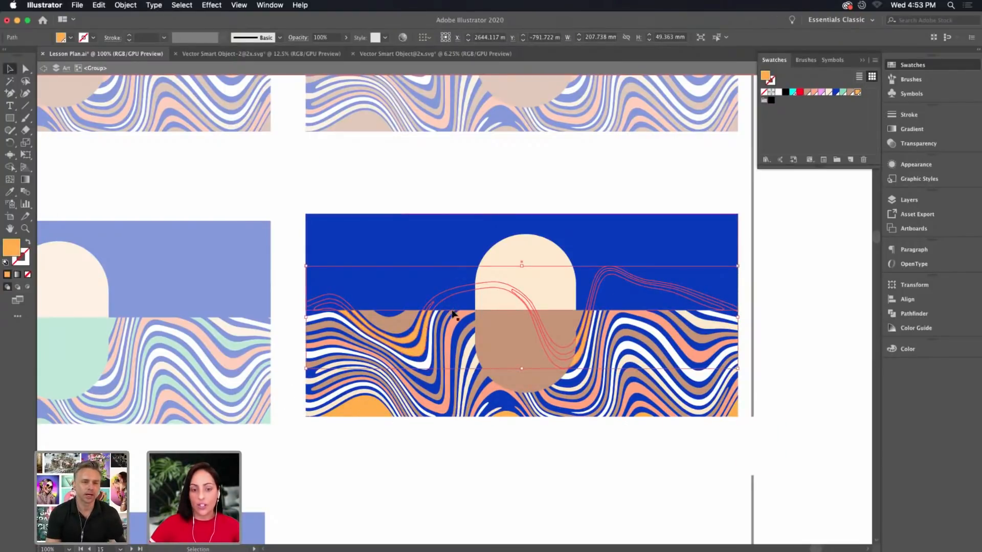
click(454, 316)
key(super+z)
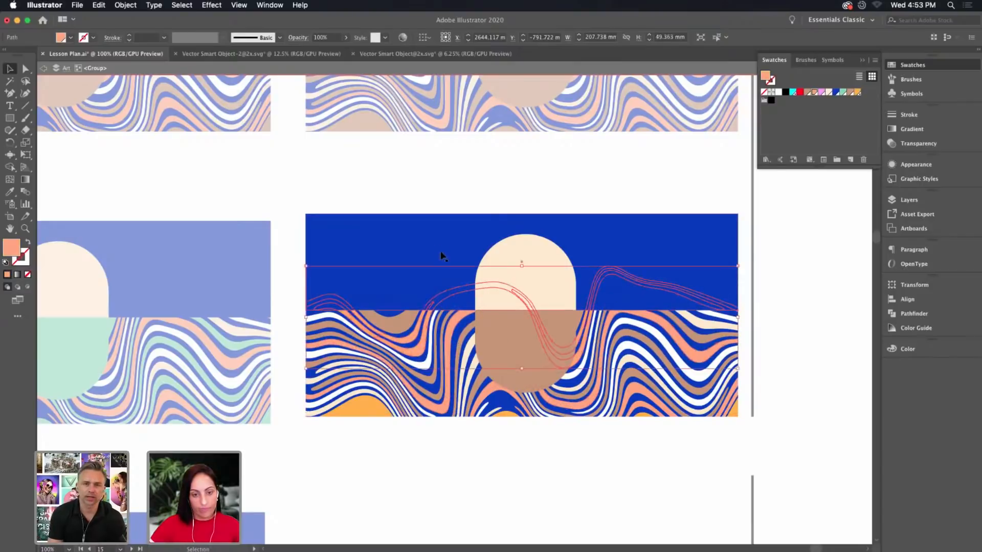
key(super+z)
Recolour the tan wave dipping below the blue block and the partial tan wave beneath it with the base wave's orange
click(398, 328)
key(i)
click(348, 409)
click(10, 70)
click(287, 176)
scroll(325, 209, left, 1)
click(327, 327)
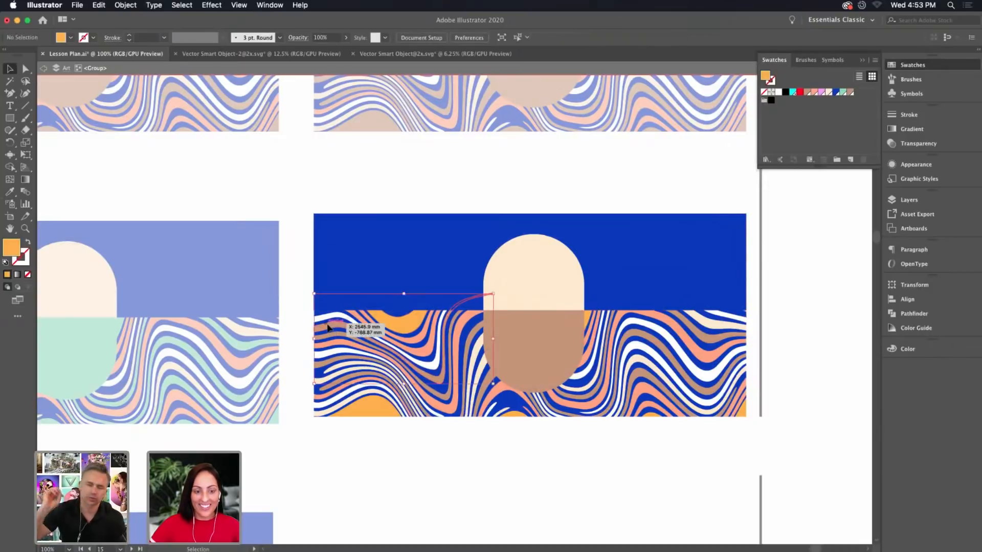
key(i)
click(407, 316)
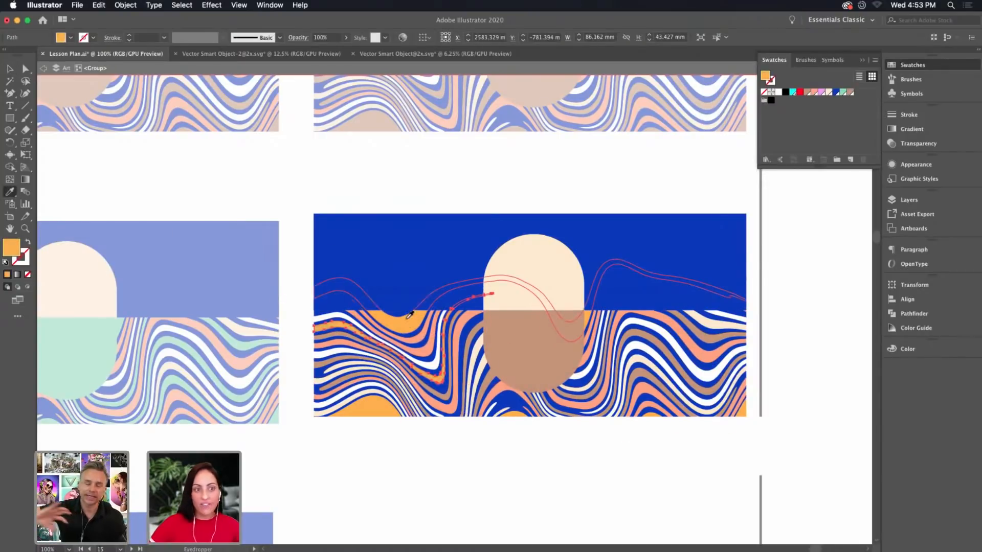
Recolour the next full-width tan wave beneath the orange ones with cream sampled from the pattern
click(11, 69)
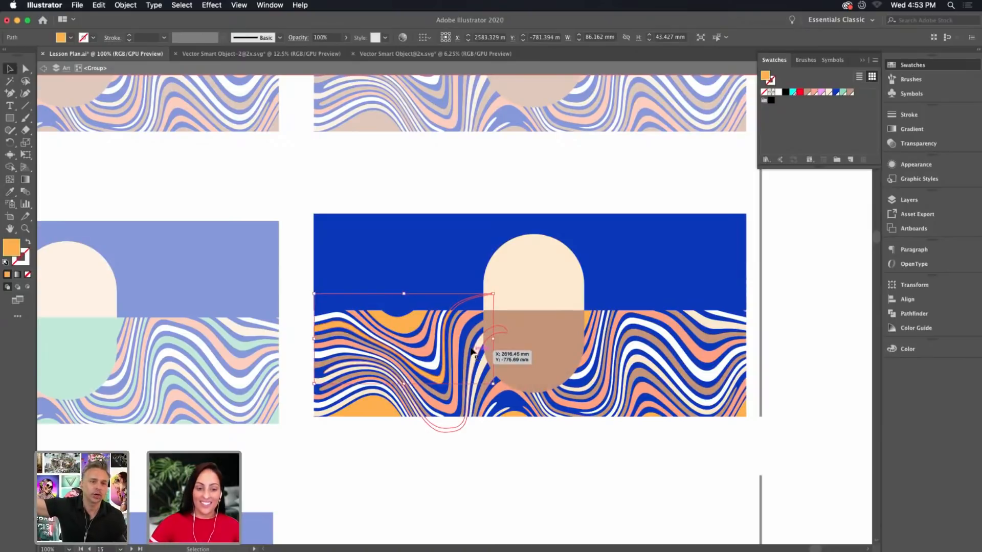
click(325, 350)
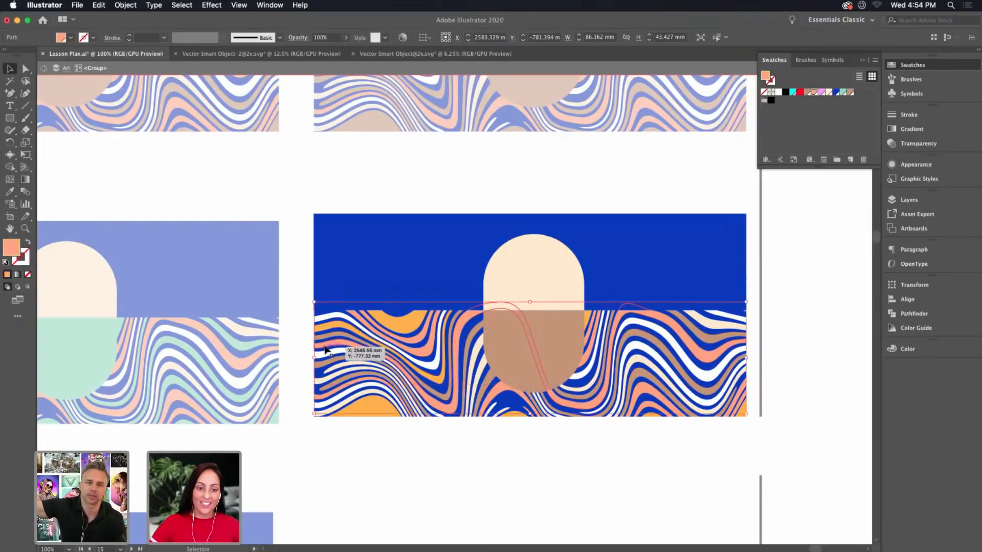
click(321, 339)
click(9, 191)
click(481, 368)
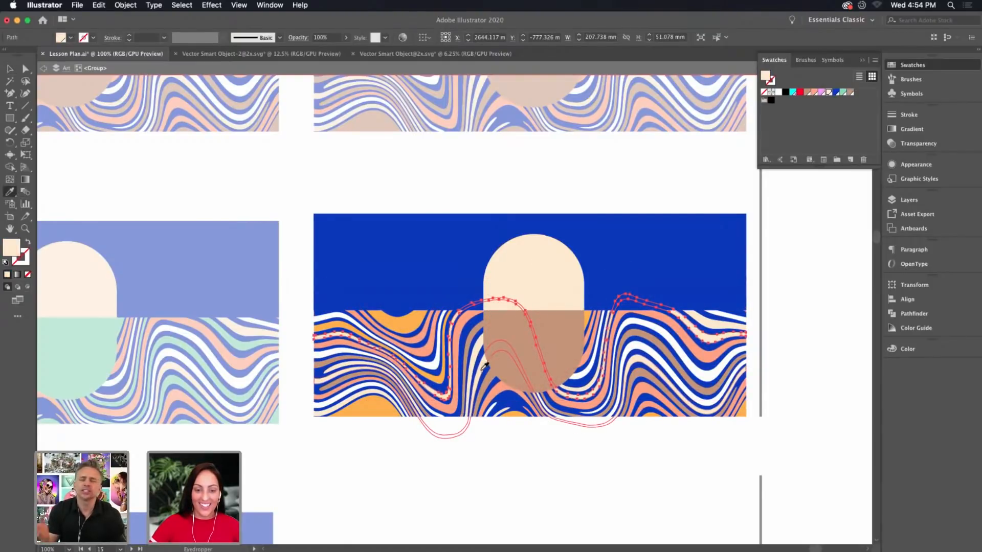
click(9, 68)
click(291, 203)
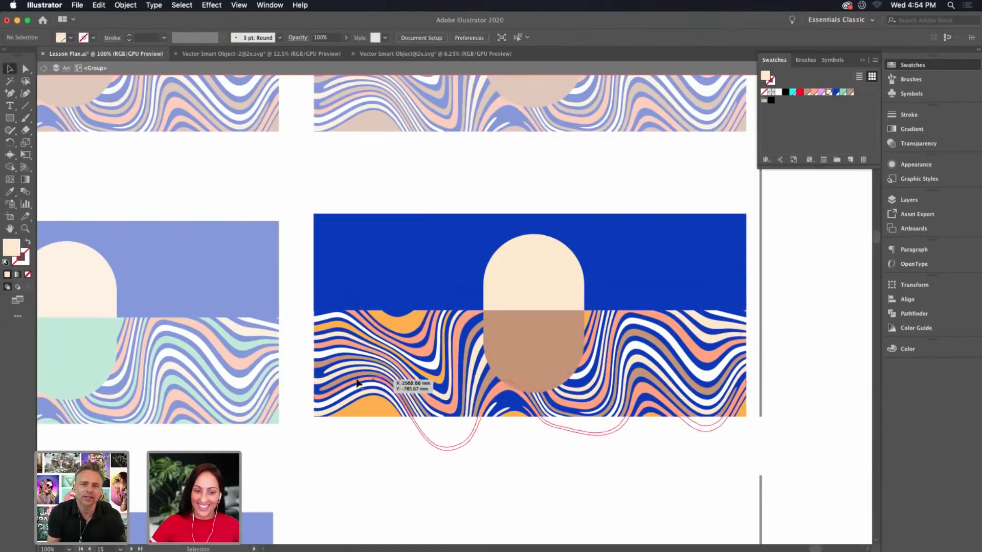
Recolour the two remaining tan waves in the lower part of the pattern with the same orange
click(395, 342)
click(10, 191)
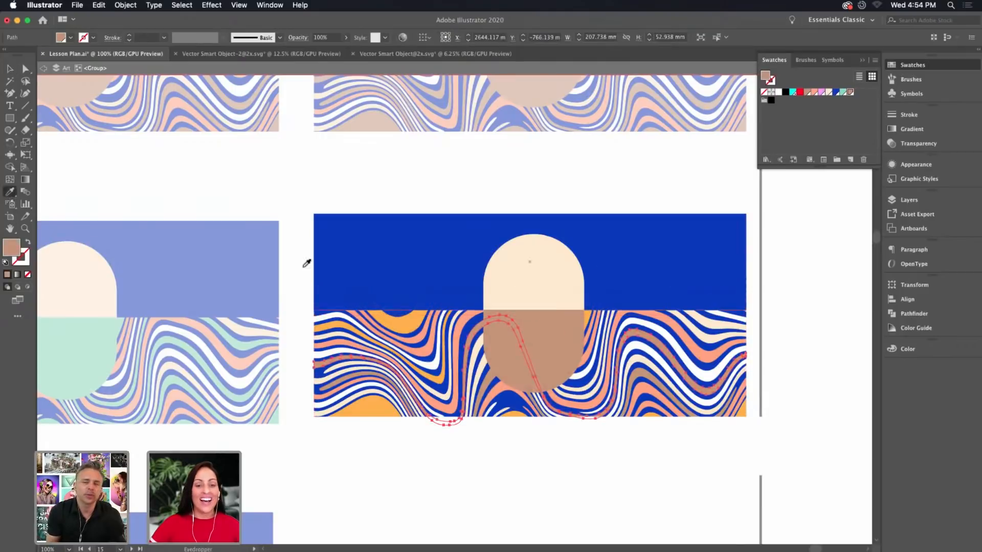
click(404, 322)
click(9, 68)
click(338, 383)
click(10, 190)
click(412, 323)
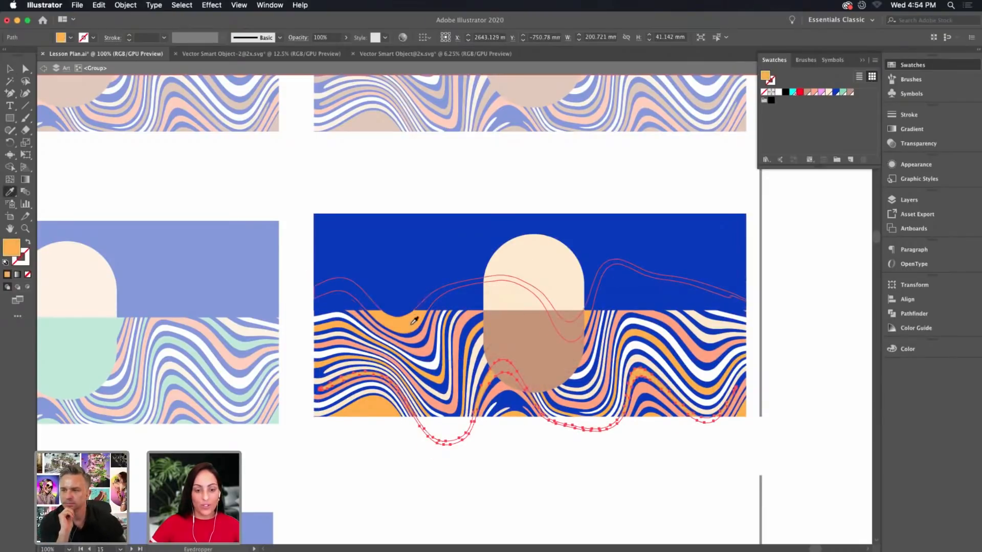
click(9, 69)
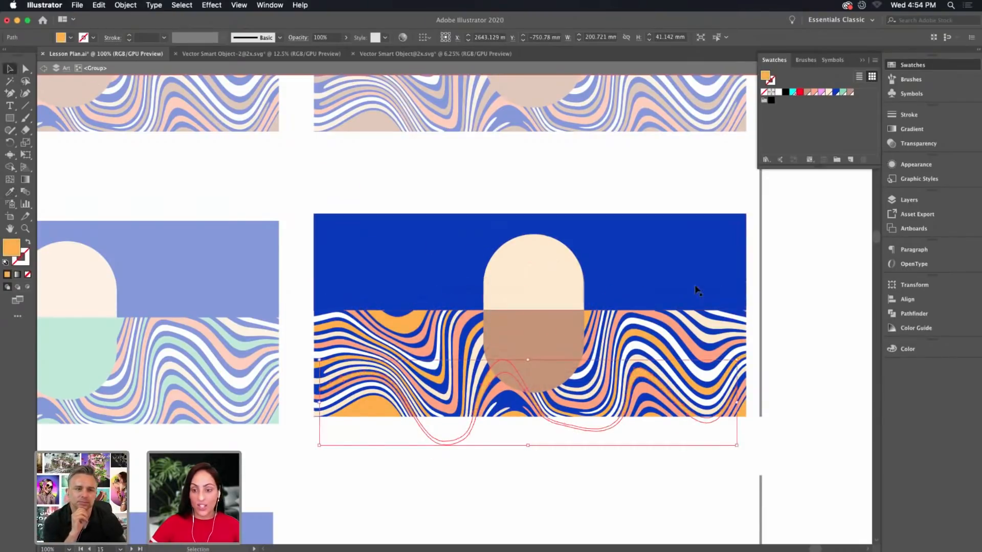
click(780, 320)
Recolour the pill's tan lower half with the sampled orange and exit isolation mode
click(528, 353)
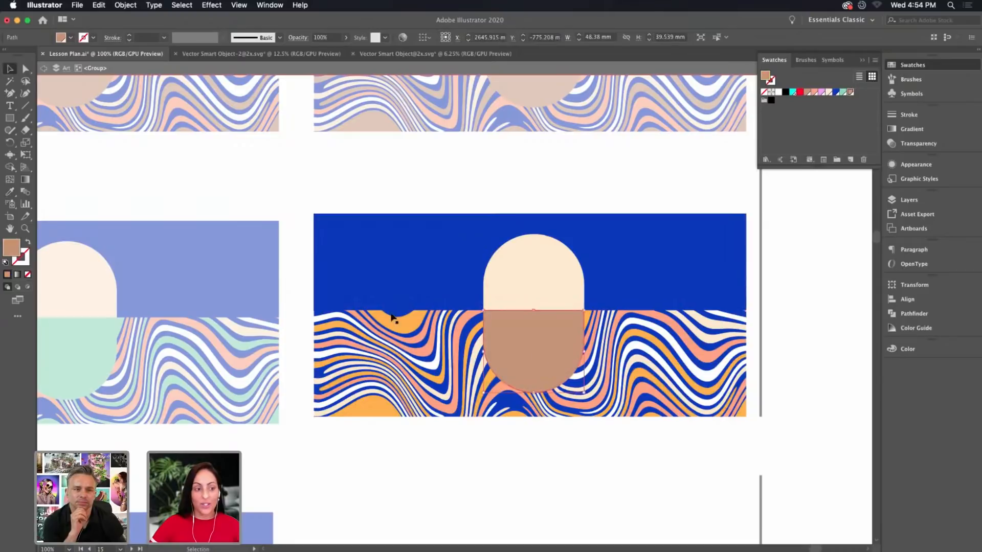
key(i)
click(402, 325)
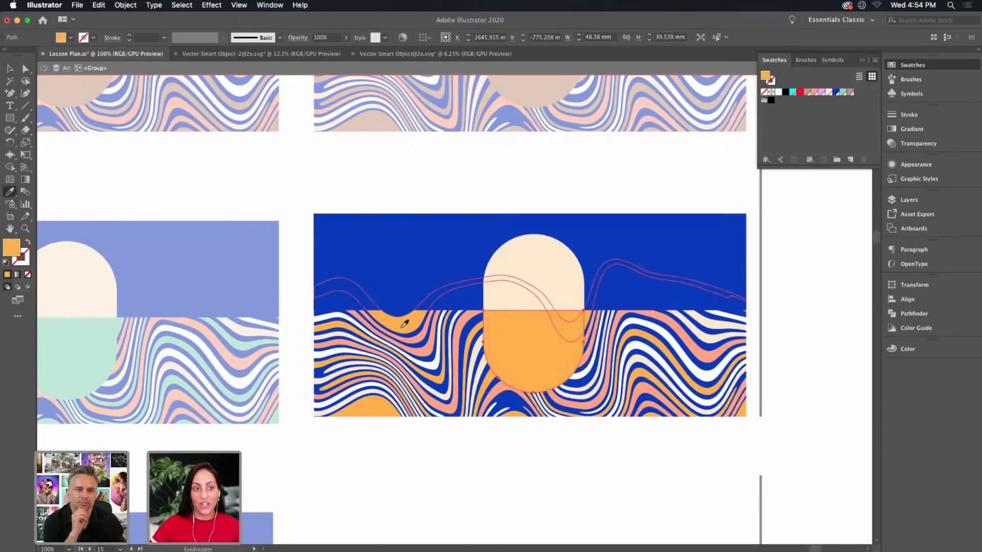
click(9, 69)
click(167, 177)
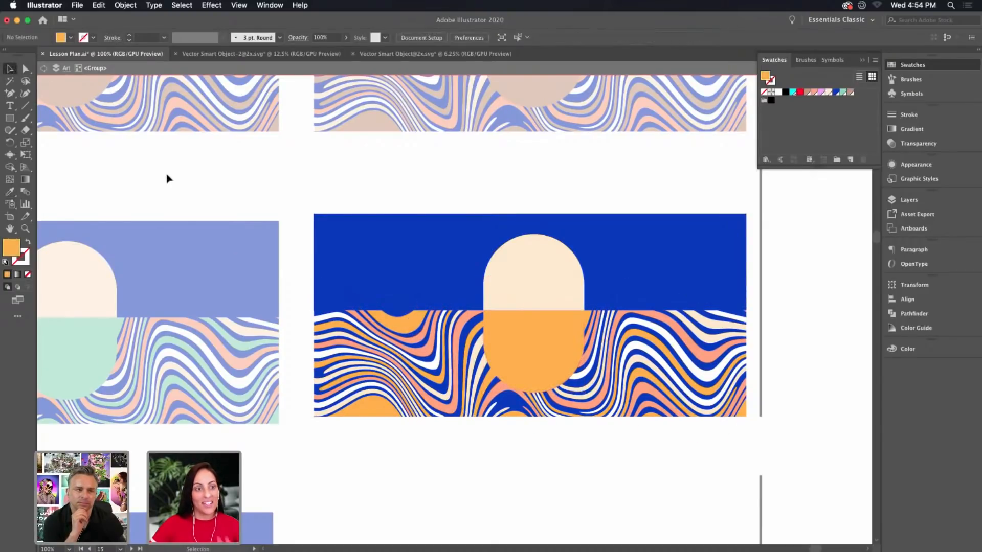
double_click(185, 183)
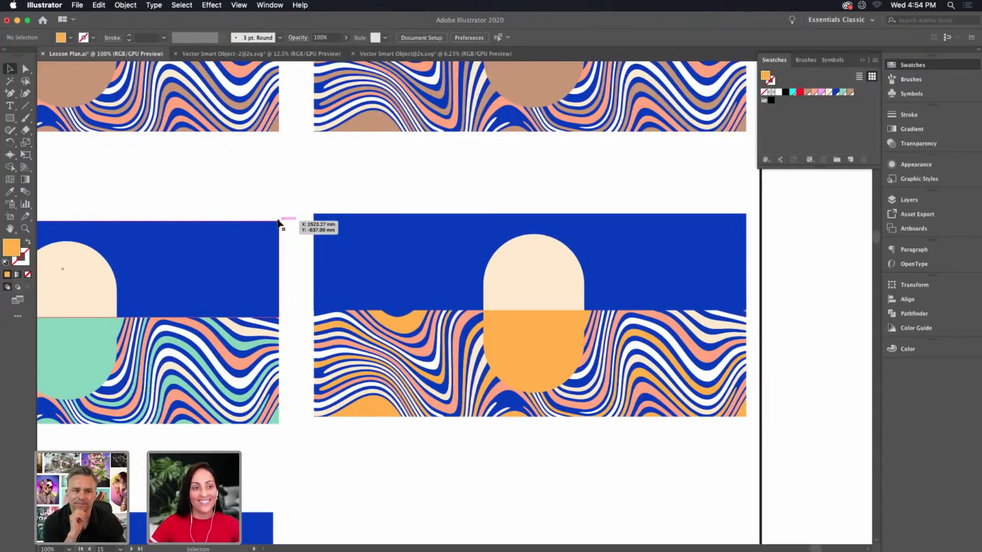
Compare the orange label with the tan, mint and pink labels and the earlier layouts across the artboard
key(super+minus)
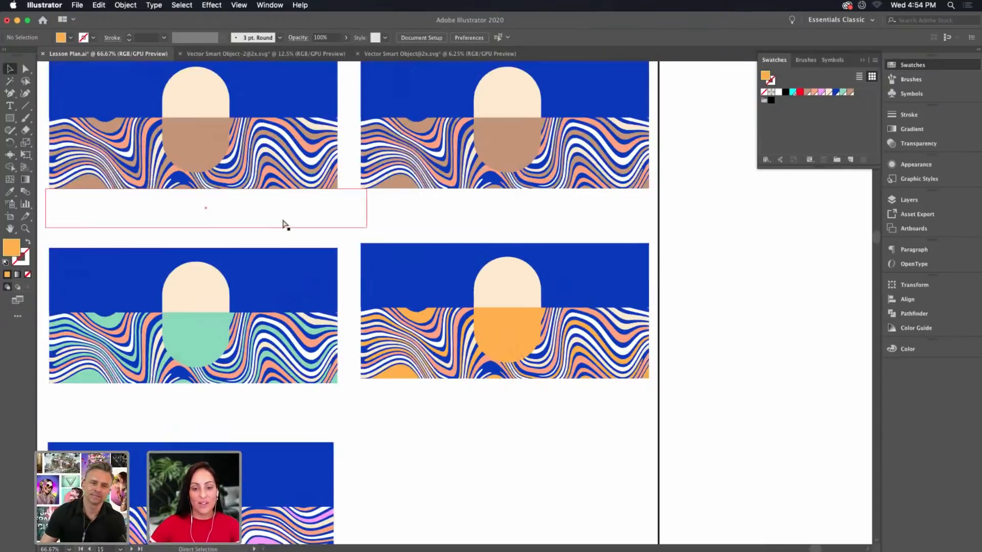
key(super+minus)
drag(650, 326, 669, 335)
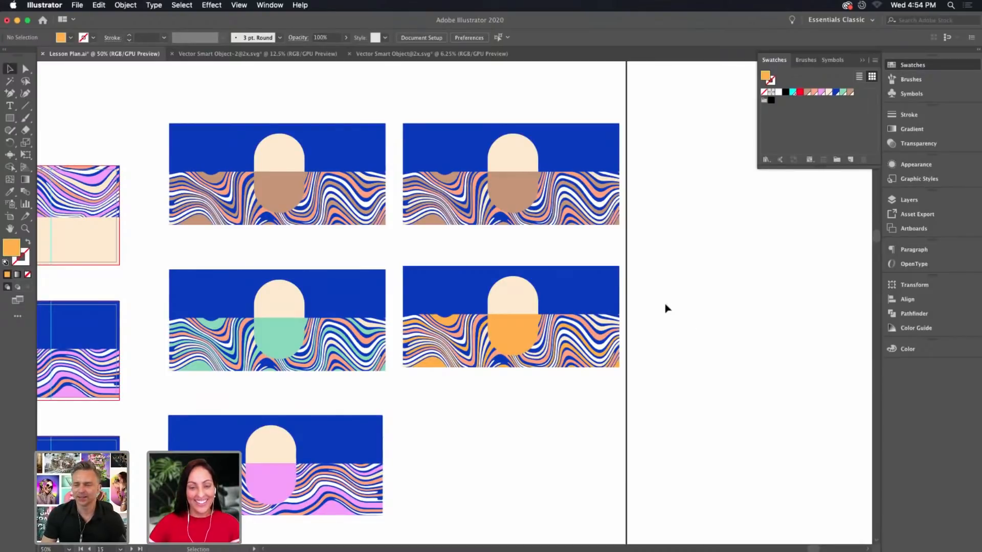
drag(685, 444, 710, 428)
scroll(710, 428, up, 2)
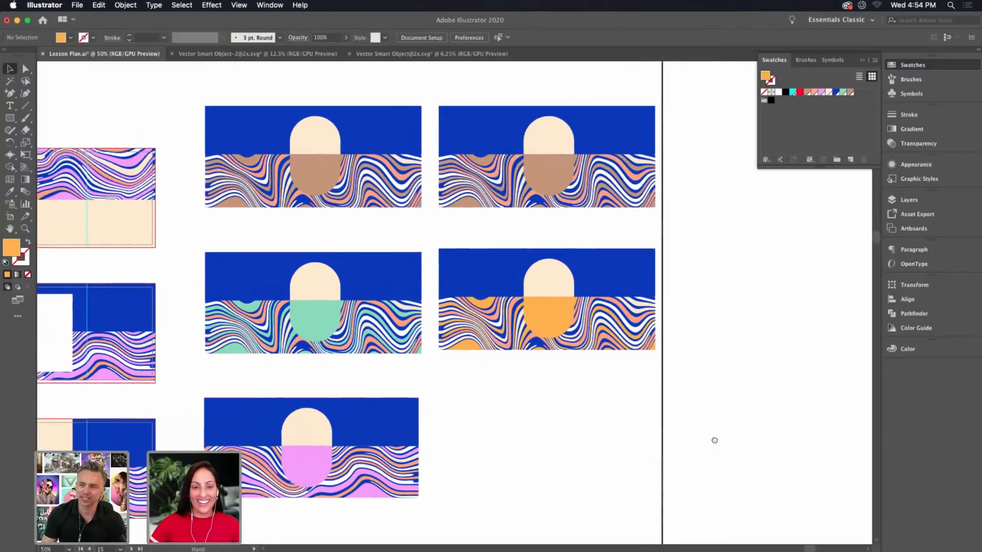
scroll(712, 438, left, 2)
scroll(502, 394, left, 6)
drag(688, 370, 576, 402)
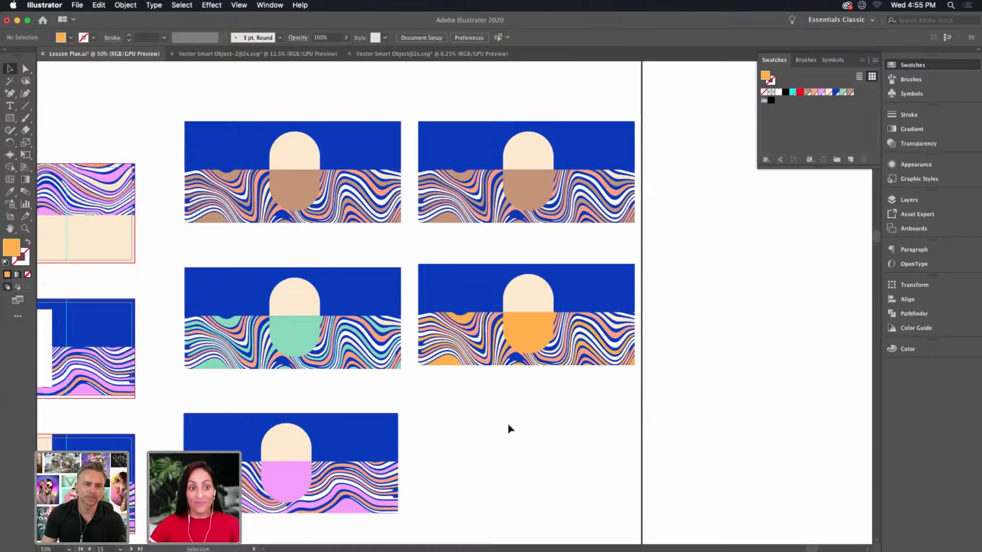
key(super+equal)
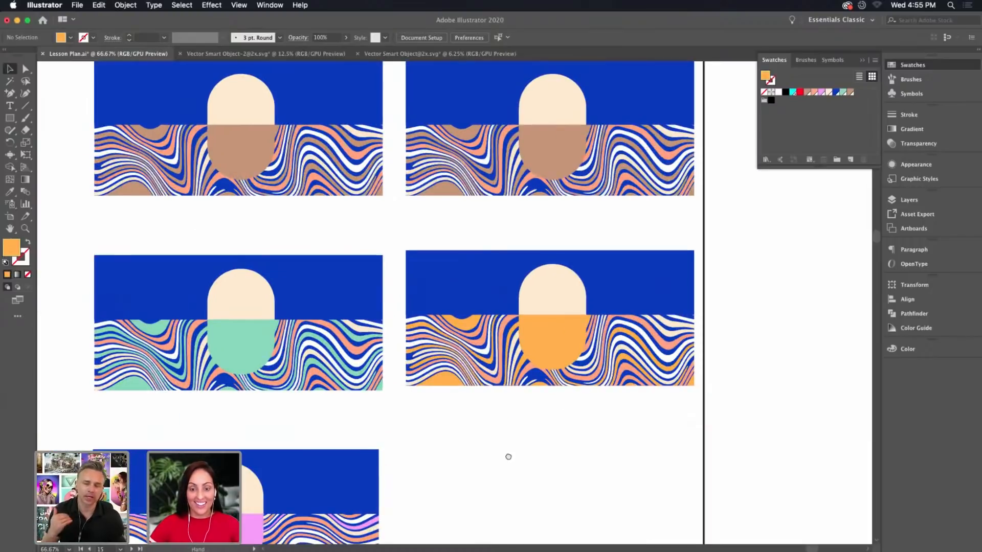
scroll(509, 454, down, 5)
scroll(508, 454, left, 4)
scroll(533, 309, left, 10)
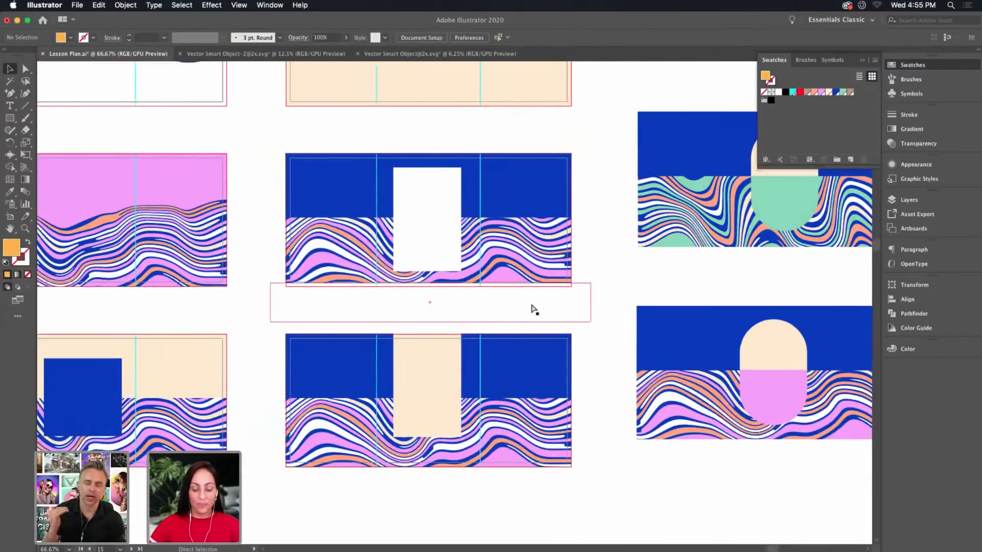
key(super+minus)
key(super+minus)
scroll(618, 446, right, 5)
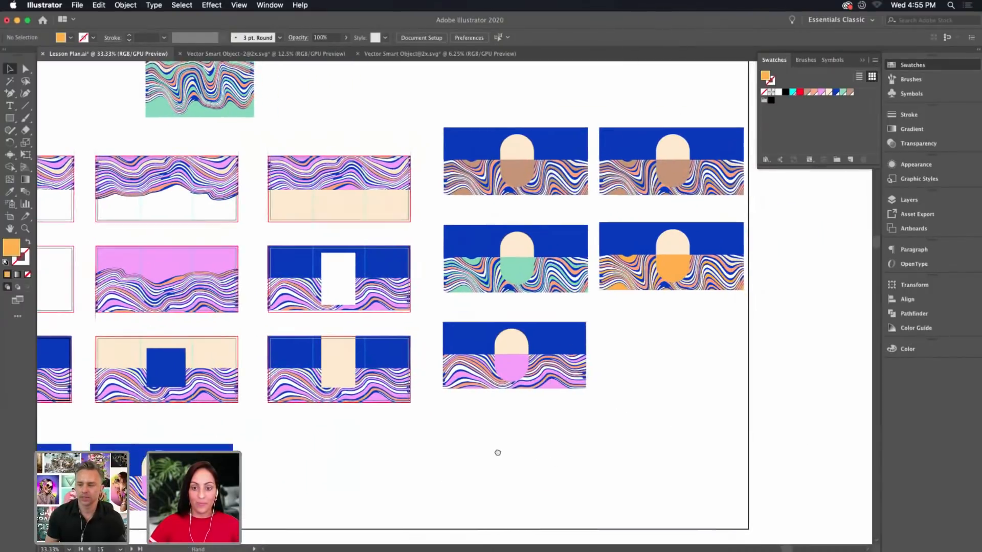
scroll(519, 301, up, 2)
Copy the mint label artwork and open the YOUR DESIGN HERE smart object of the tub mockup in Photoshop
drag(392, 270, 551, 328)
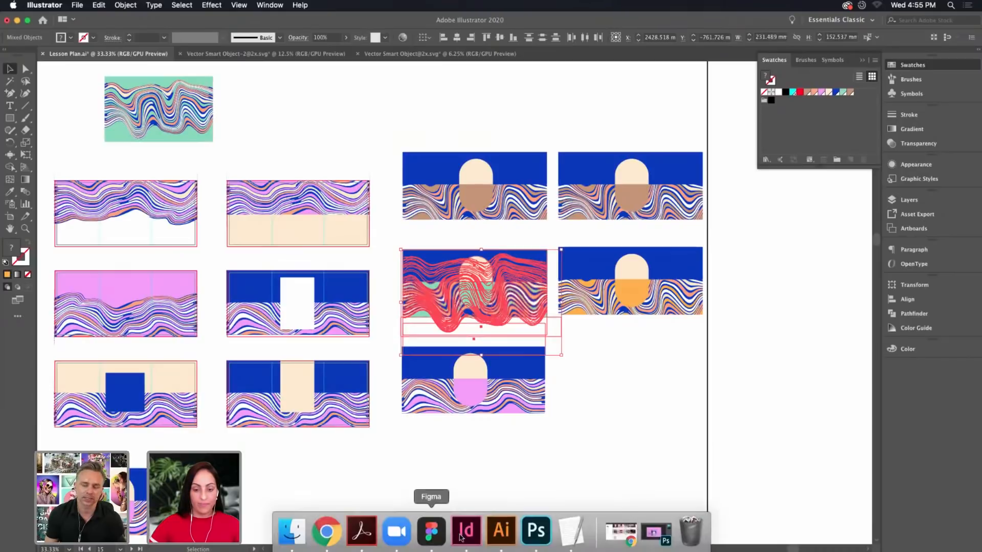
click(534, 541)
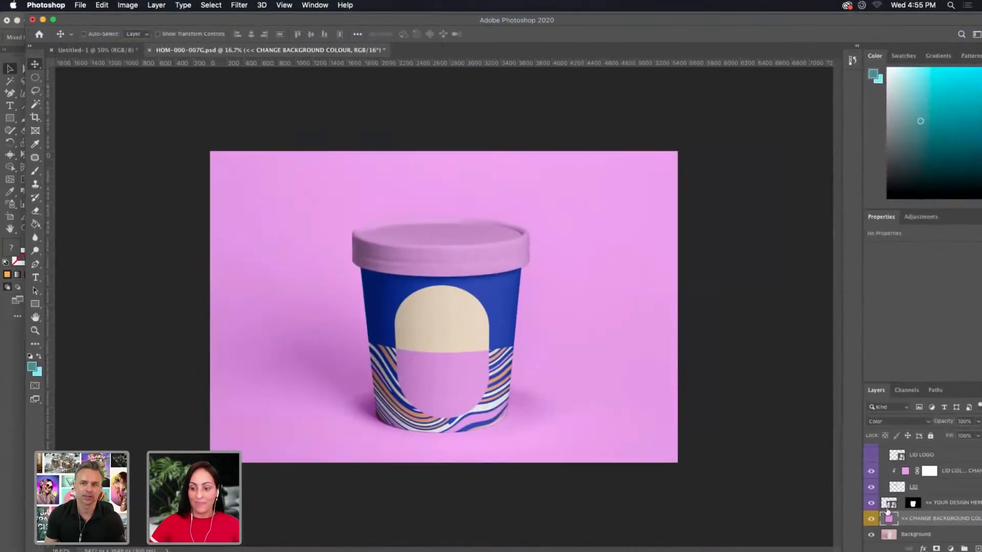
double_click(889, 503)
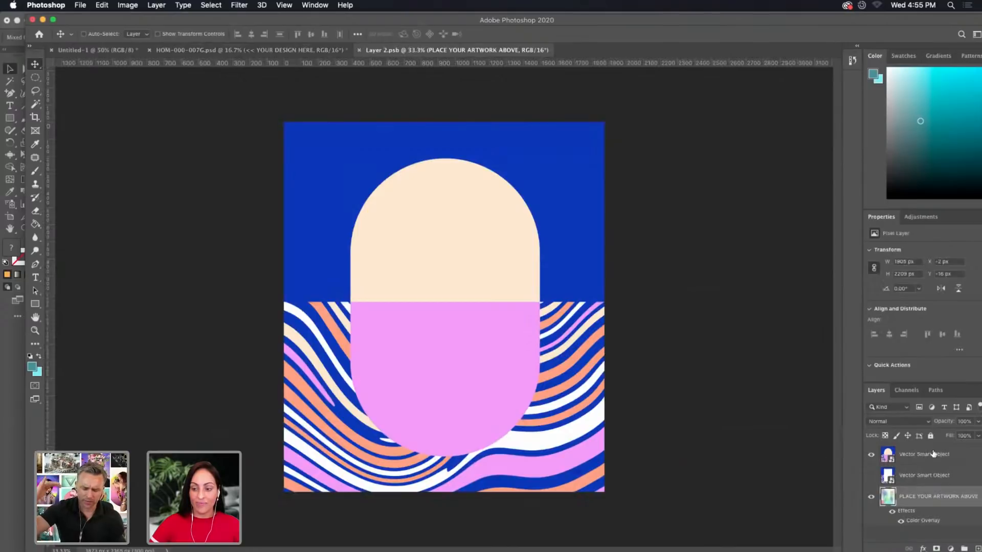
Paste the copied mint label artwork as a smart object above the pink label layer
click(932, 454)
key(super+b)
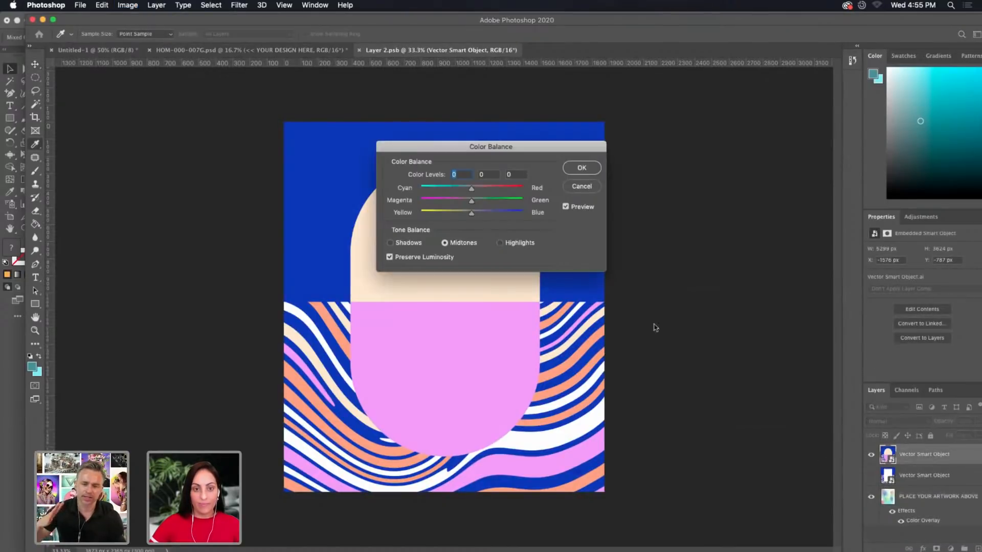
key(Escape)
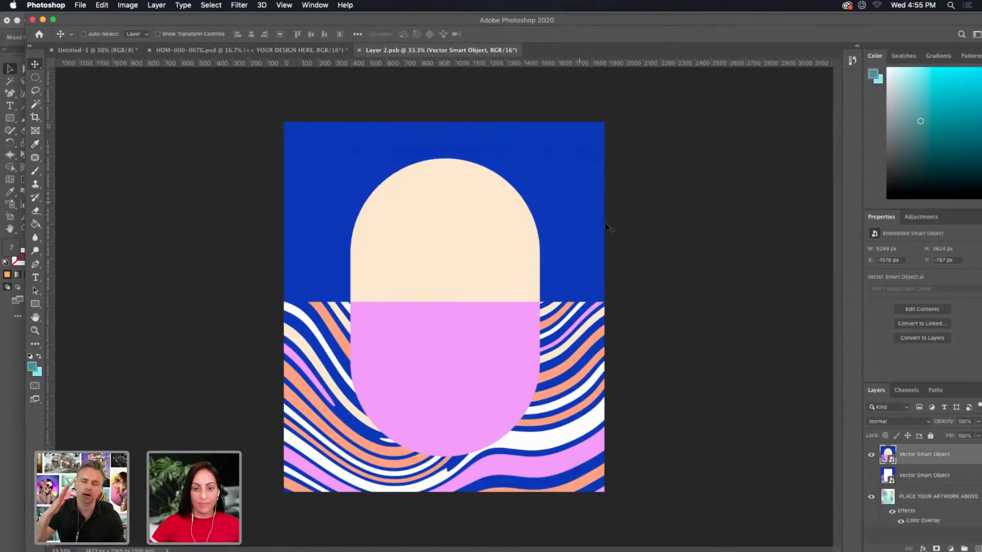
key(super+v)
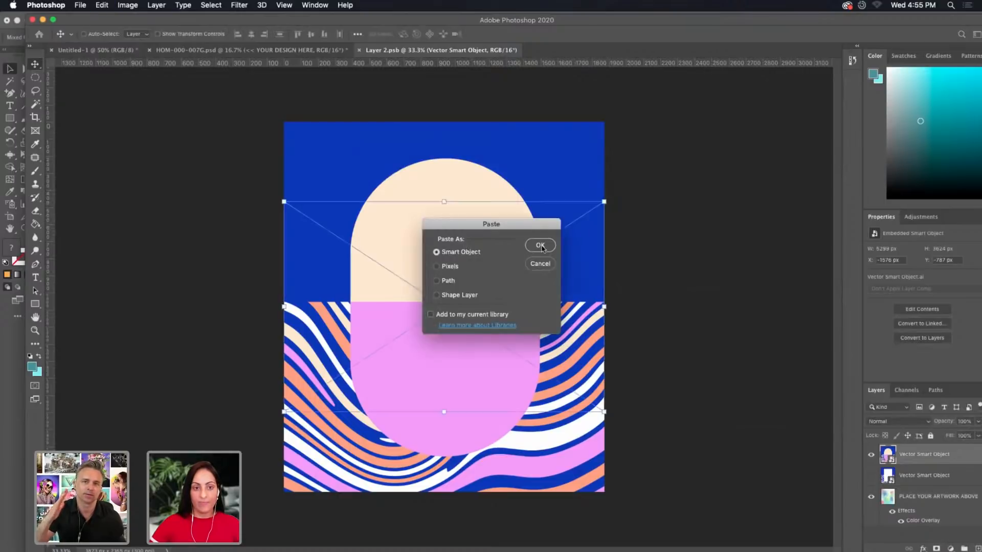
click(540, 246)
Enlarge the pasted mint artwork proportionally to about 200% so that it covers the whole canvas
drag(604, 411, 823, 551)
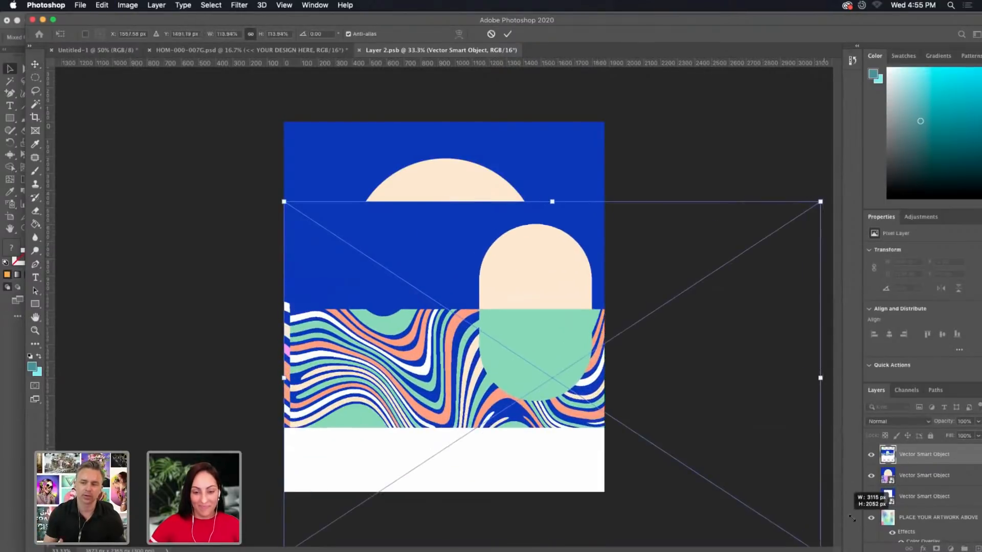
drag(284, 201, 72, 71)
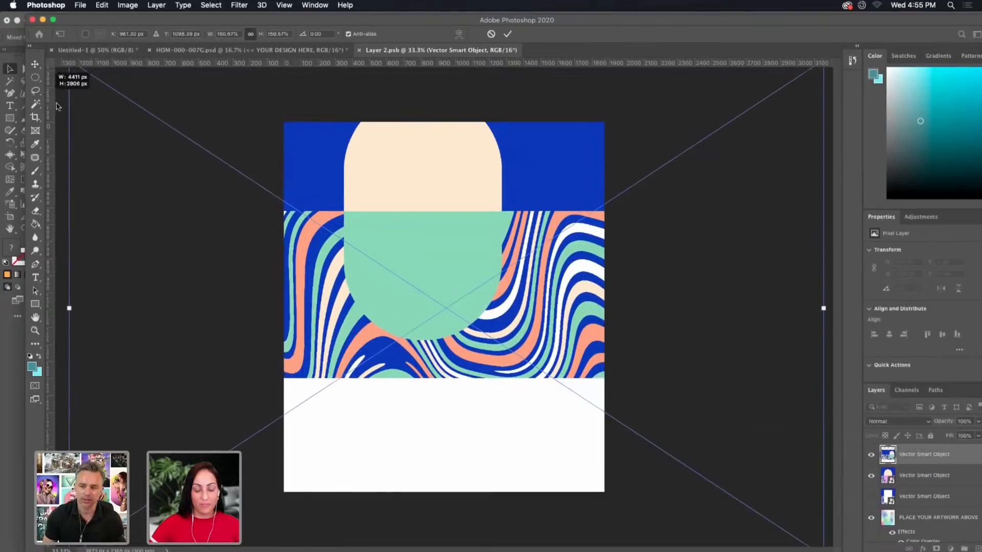
key(super+minus)
key(super+minus)
drag(505, 307, 520, 338)
drag(648, 461, 738, 519)
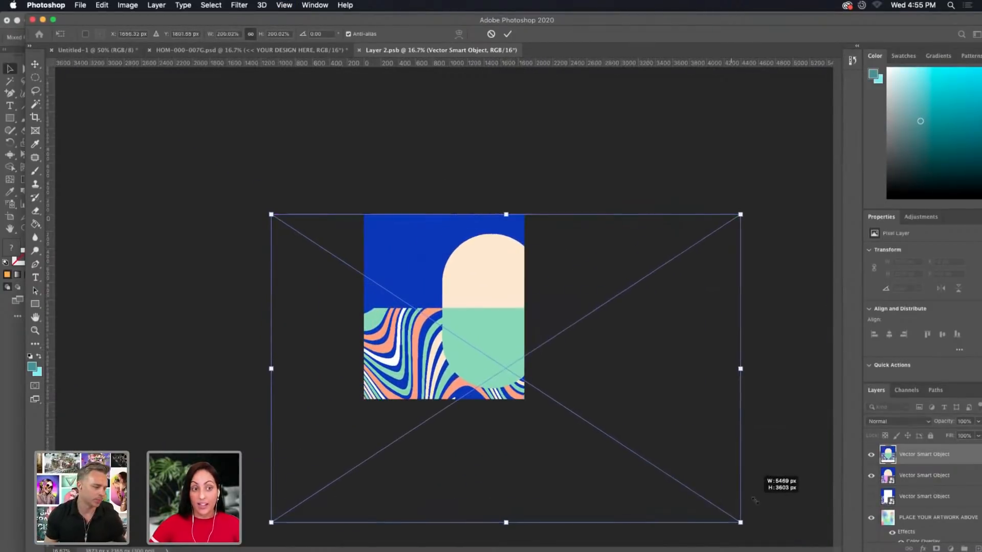
Centre the mint pill horizontally on the canvas, reduce the artwork to about 191% with its top edge flush, and apply the transform
drag(482, 351, 434, 347)
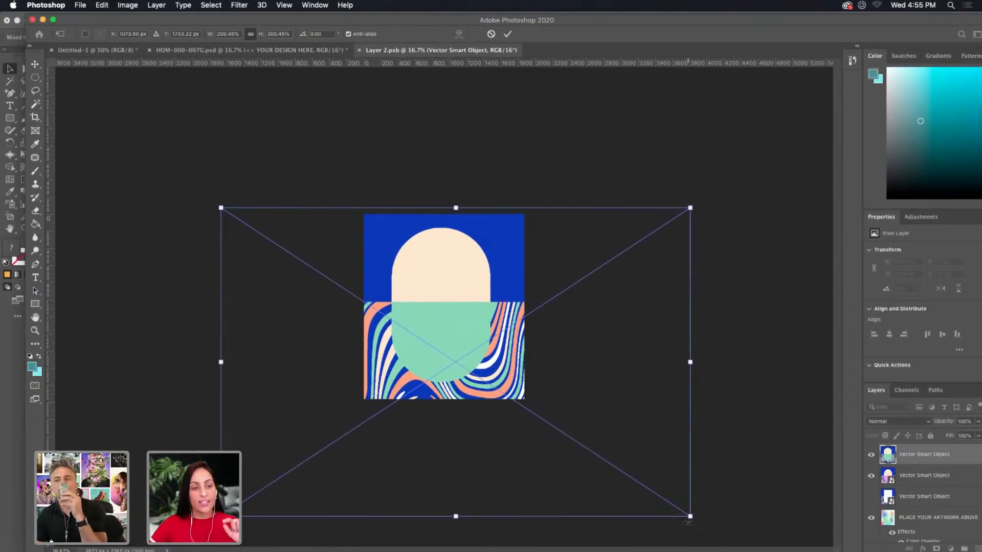
drag(689, 517, 679, 506)
drag(444, 339, 458, 346)
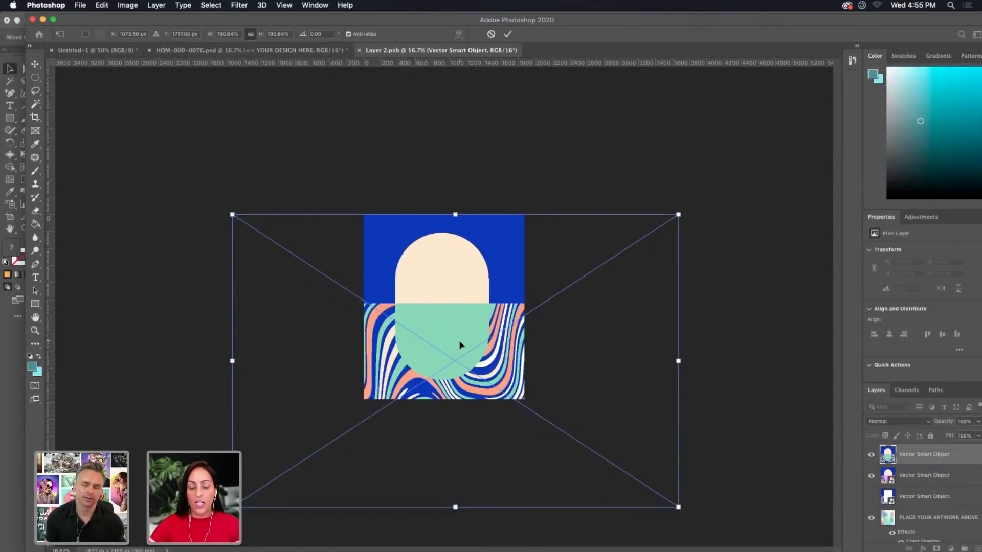
key(Return)
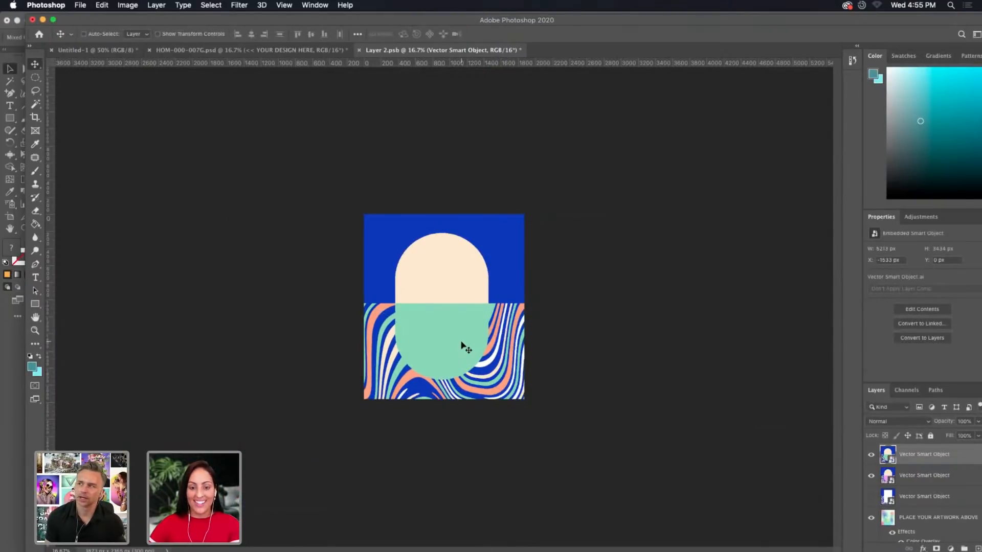
drag(462, 346, 463, 346)
Close the Layer 2.psb smart object and save its changes to the tub mockup
click(359, 49)
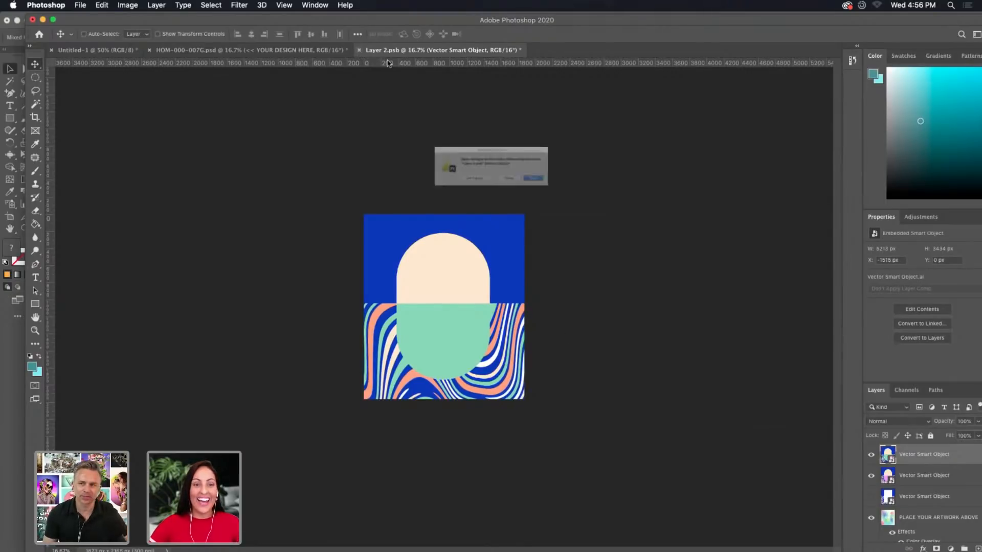
click(590, 194)
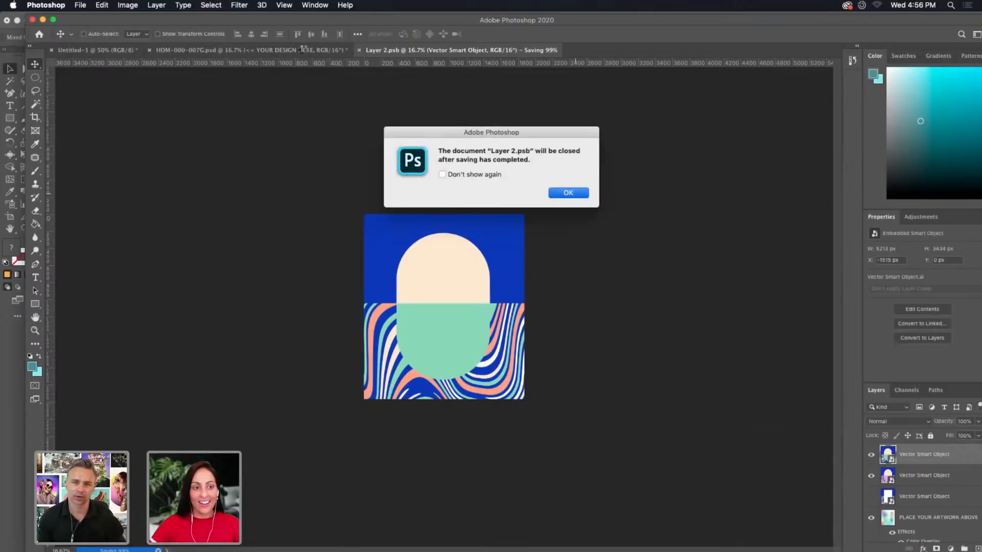
key(Return)
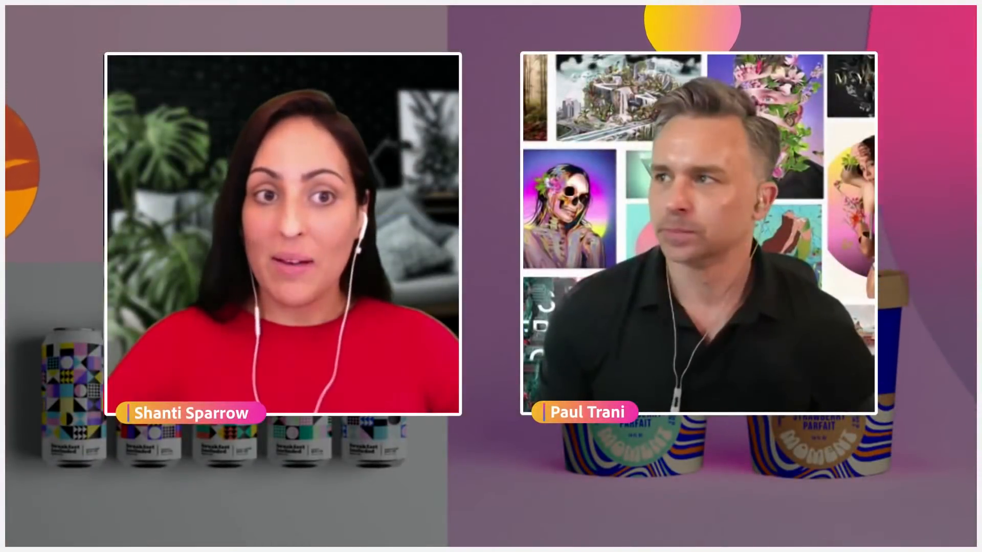